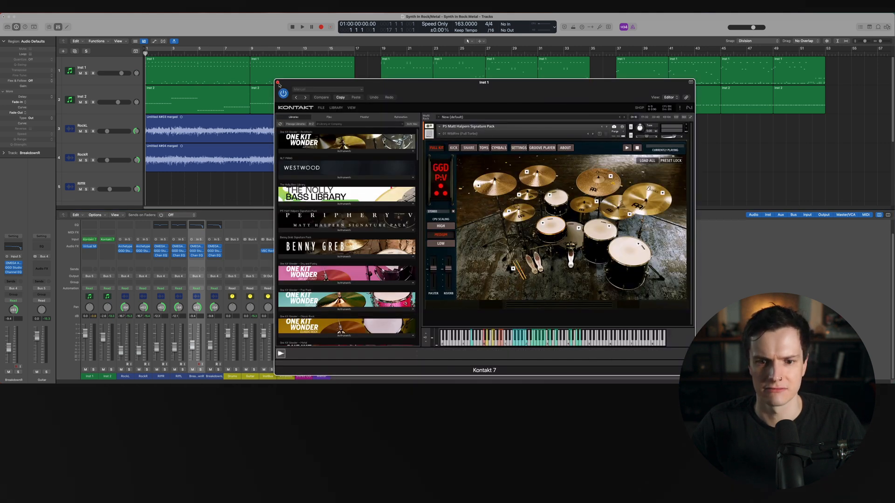
Close the Kontakt window and open the Virtual Mix Rack plugin on the Inst 1 channel strip
{"action": "left_click", "coordinate": [278, 83]}
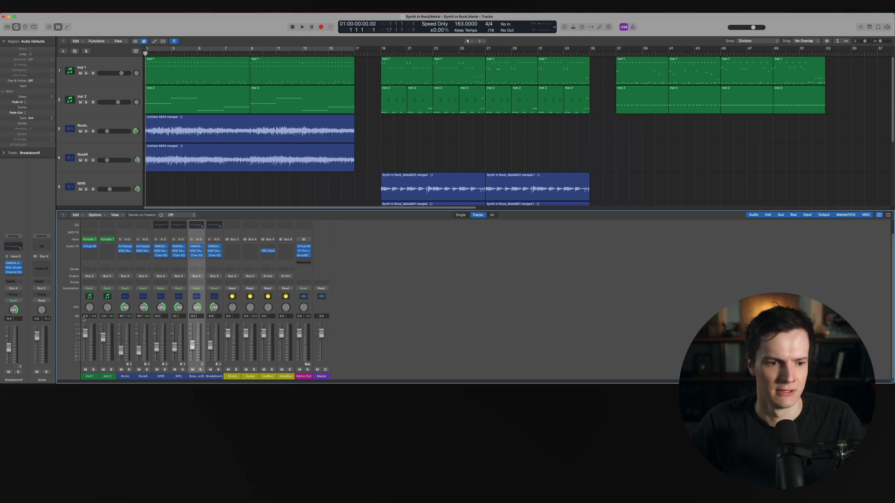
{"action": "left_click", "coordinate": [95, 378]}
{"action": "mouse_move", "coordinate": [94, 248]}
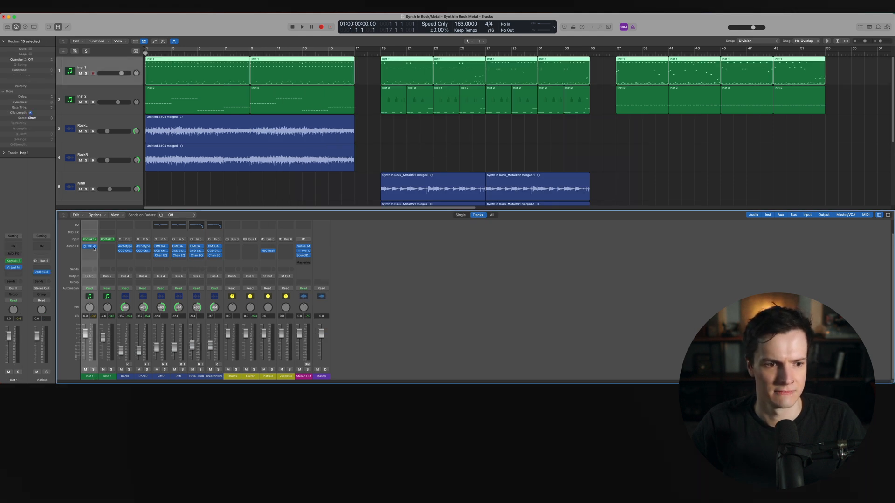
{"action": "left_click", "coordinate": [91, 247]}
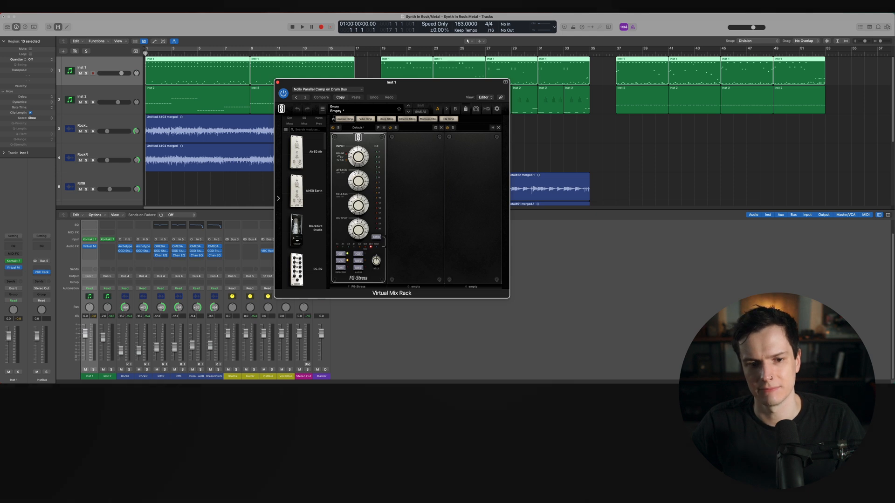
Close the rack and inspect the VBC Rack plugin on the InstBus channel strip
{"action": "left_click", "coordinate": [278, 82]}
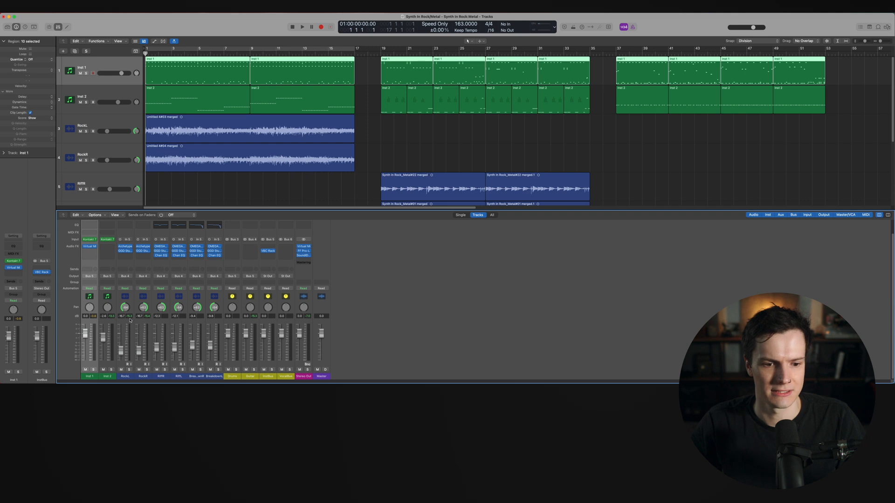
{"action": "left_click", "coordinate": [276, 377]}
{"action": "left_click", "coordinate": [268, 250]}
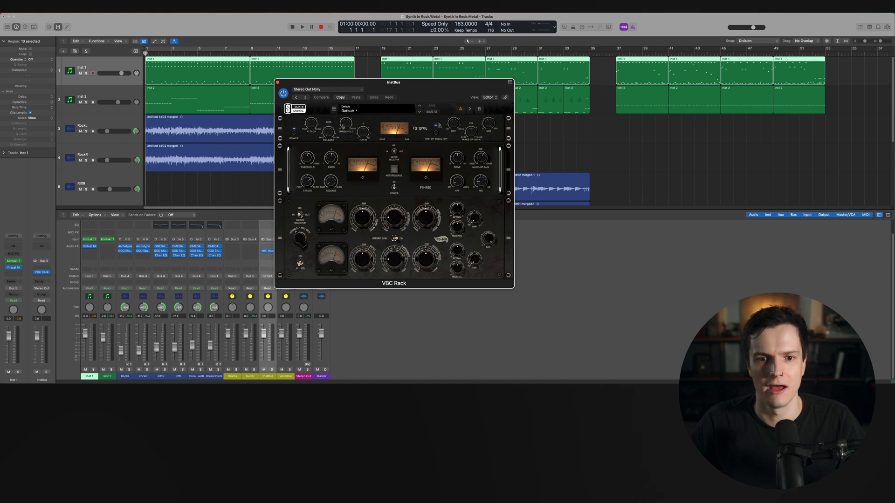
{"action": "left_click", "coordinate": [278, 83]}
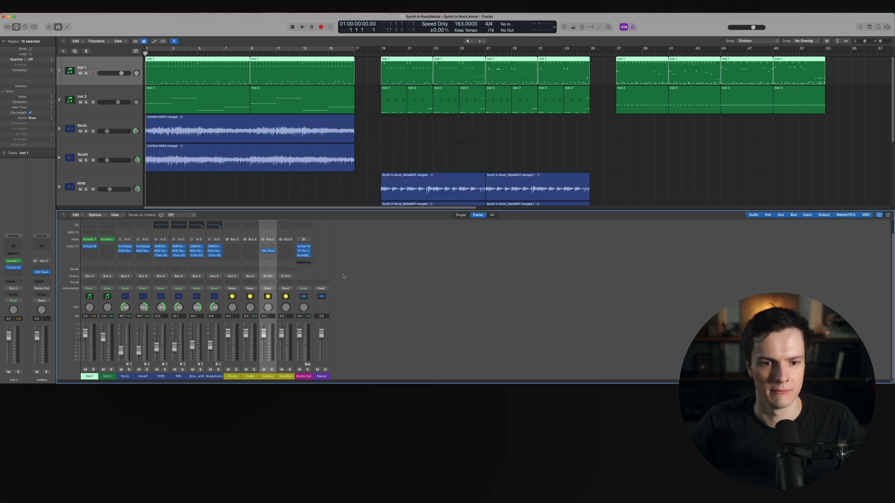
Inspect the Virtual Mix Rack and FF Pro-L plugins on the Stereo Out channel, closing each afterwards
{"action": "left_click", "coordinate": [303, 247]}
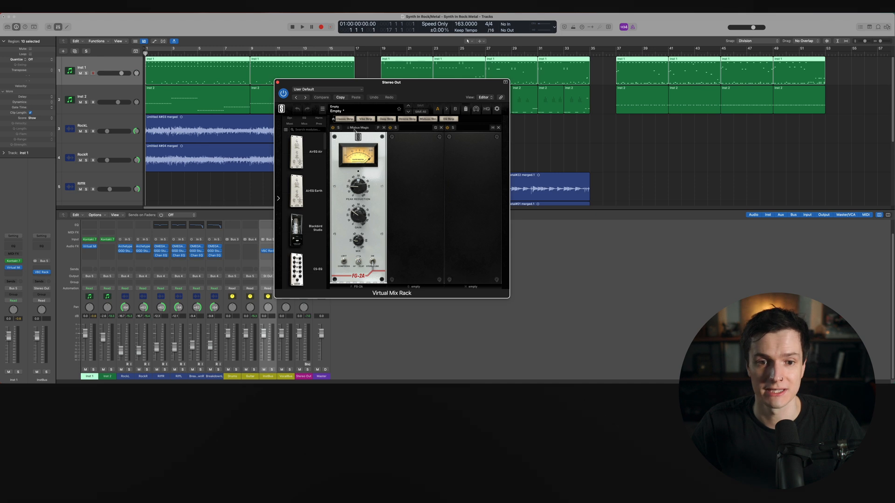
{"action": "left_click", "coordinate": [278, 82]}
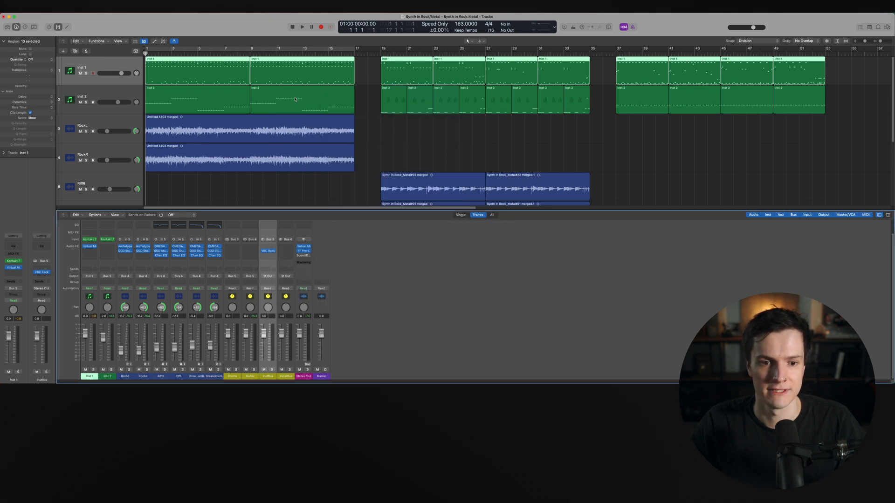
{"action": "left_click", "coordinate": [303, 251]}
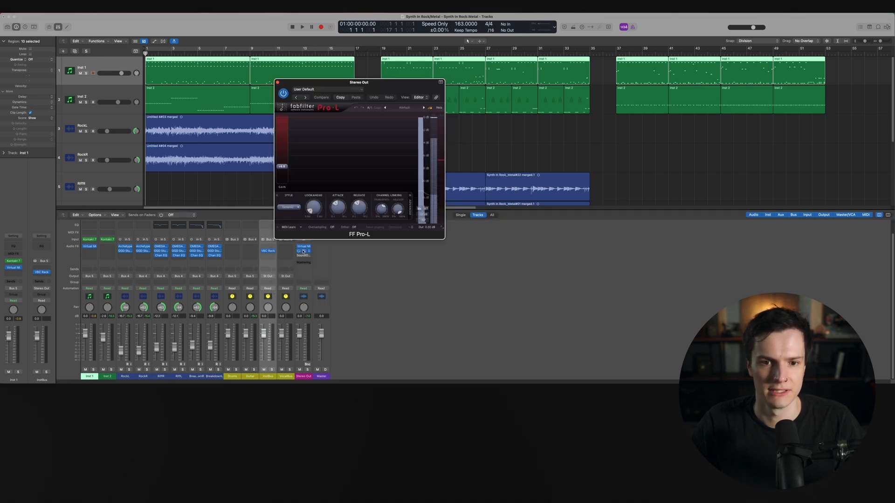
{"action": "left_click", "coordinate": [278, 83]}
Select the Inst 2 channel and open its Kontakt 7 instrument, then close it
{"action": "left_click", "coordinate": [107, 241]}
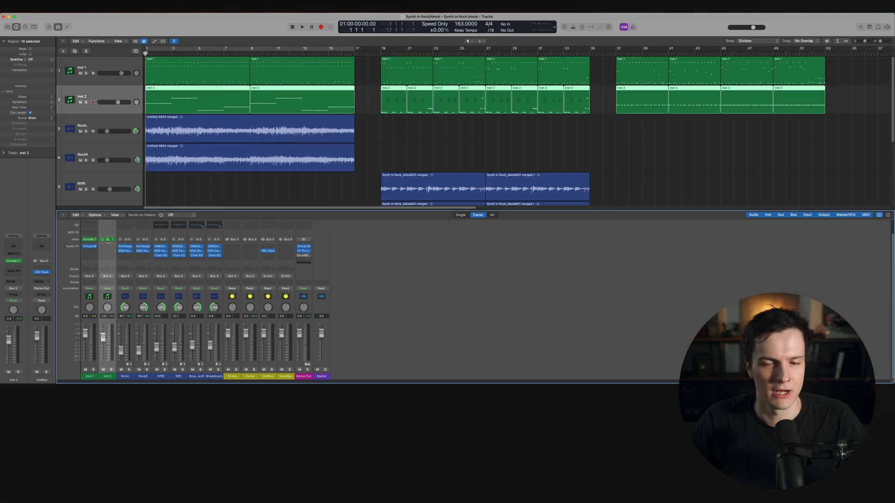
{"action": "left_click", "coordinate": [108, 240]}
{"action": "left_click", "coordinate": [524, 345]}
{"action": "left_click", "coordinate": [278, 83]}
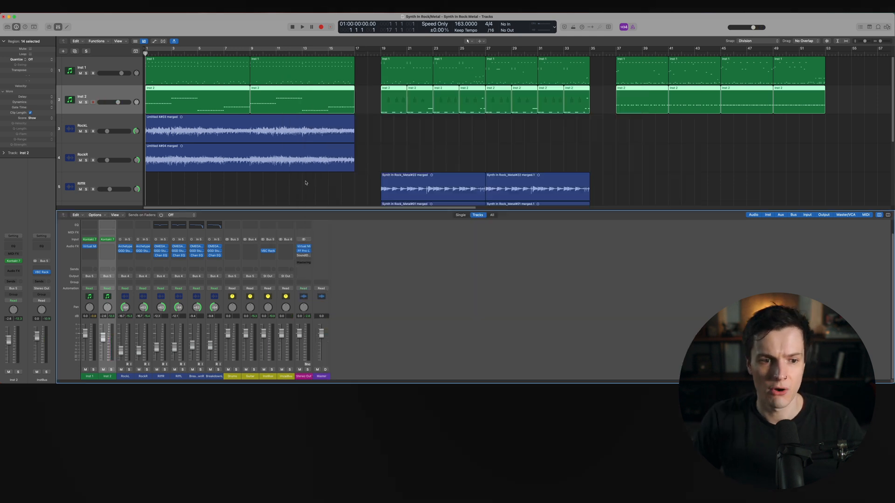
Hide the mixer and select the regions of each song section in the arrangement in turn
{"action": "key", "text": "x"}
{"action": "left_click", "coordinate": [334, 214]}
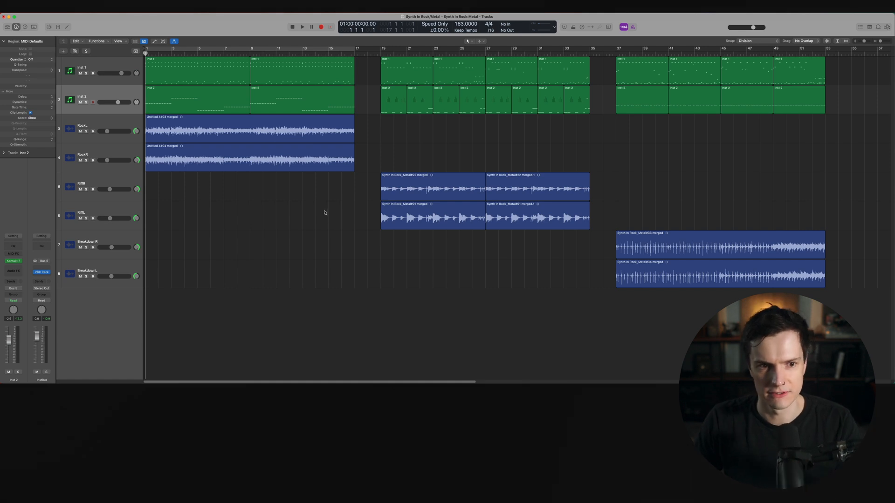
{"action": "left_click_drag", "start_coordinate": [336, 206], "coordinate": [145, 57]}
{"action": "left_click_drag", "start_coordinate": [371, 262], "coordinate": [591, 61]}
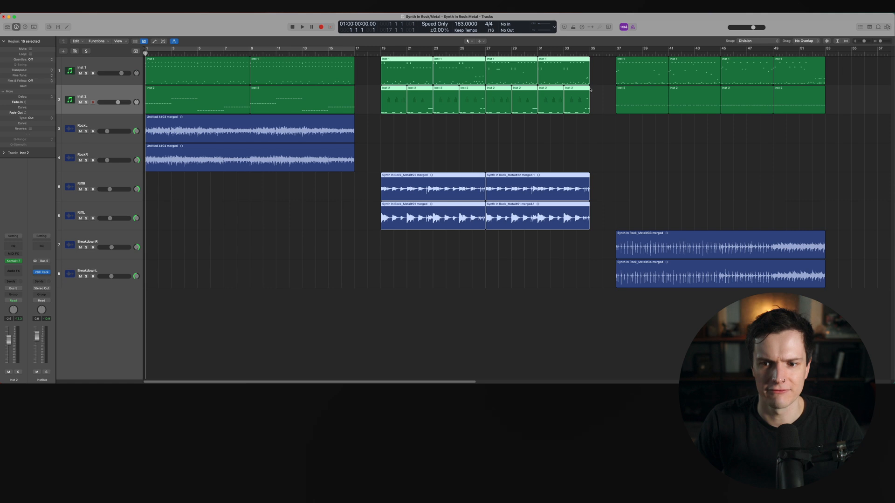
{"action": "left_click_drag", "start_coordinate": [644, 304], "coordinate": [839, 87]}
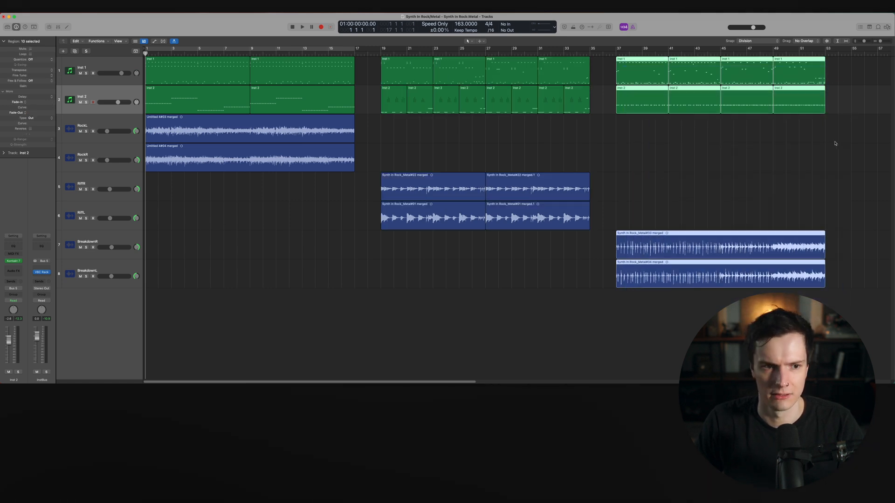
{"action": "left_click", "coordinate": [835, 143]}
Show the mixer and inspect the GGD Studio Cabs Goldstack plugin on the RockL channel
{"action": "key", "text": "x"}
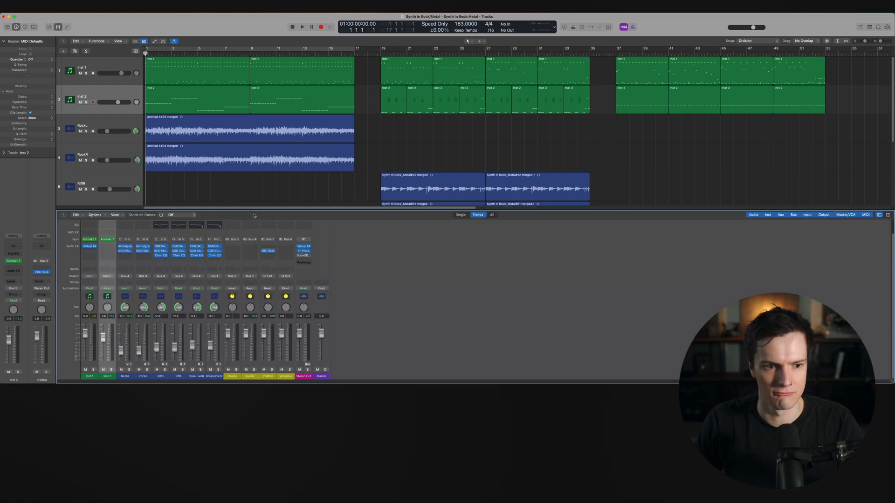
{"action": "left_click", "coordinate": [126, 252]}
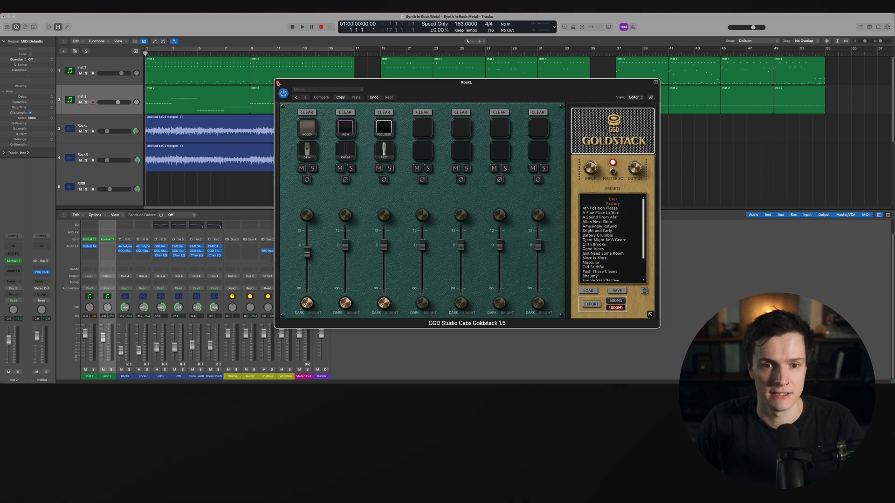
{"action": "left_click", "coordinate": [277, 83]}
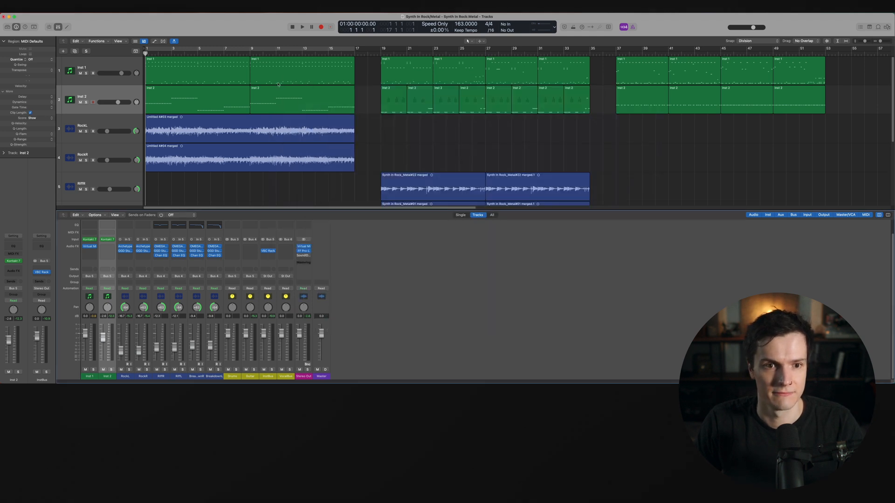
Inspect the GGD Studio Cabs Zilla plugin on the RiffR channel and close it
{"action": "left_click", "coordinate": [413, 186]}
{"action": "left_click", "coordinate": [162, 252]}
{"action": "left_click", "coordinate": [161, 253]}
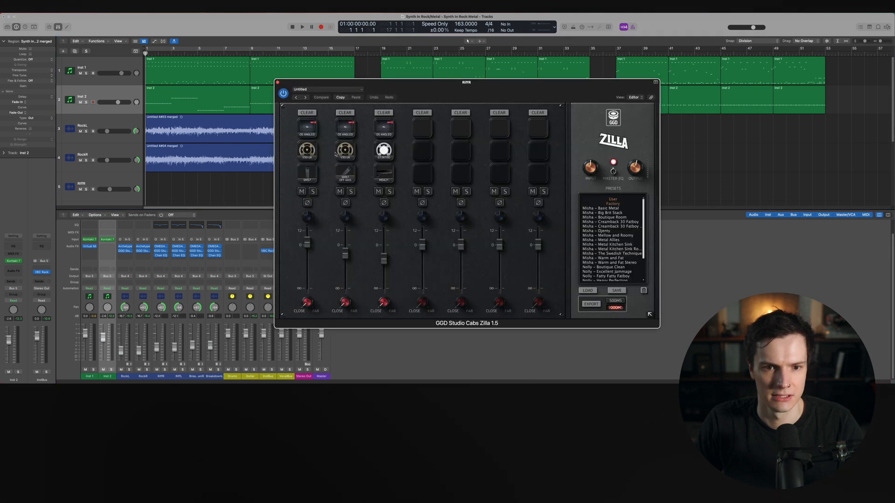
{"action": "left_click", "coordinate": [278, 82]}
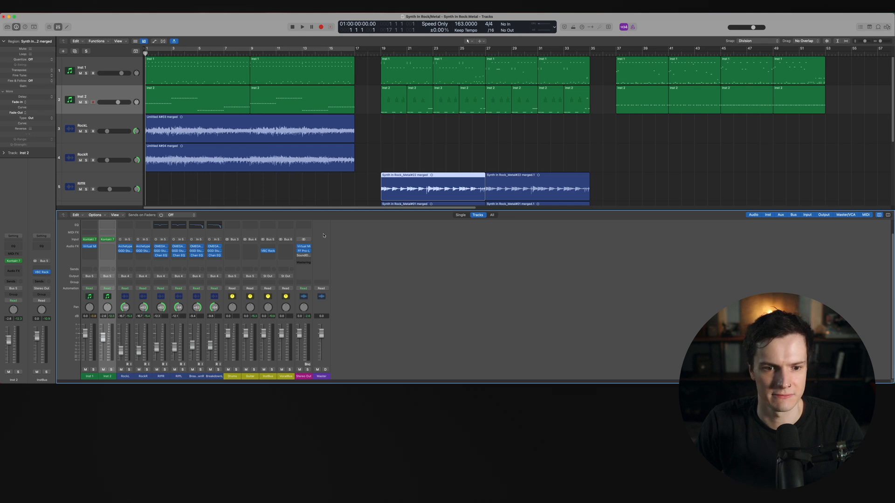
Hide the mixer and increase the track heights in the arrangement
{"action": "key", "text": "x"}
{"action": "left_click", "coordinate": [318, 231]}
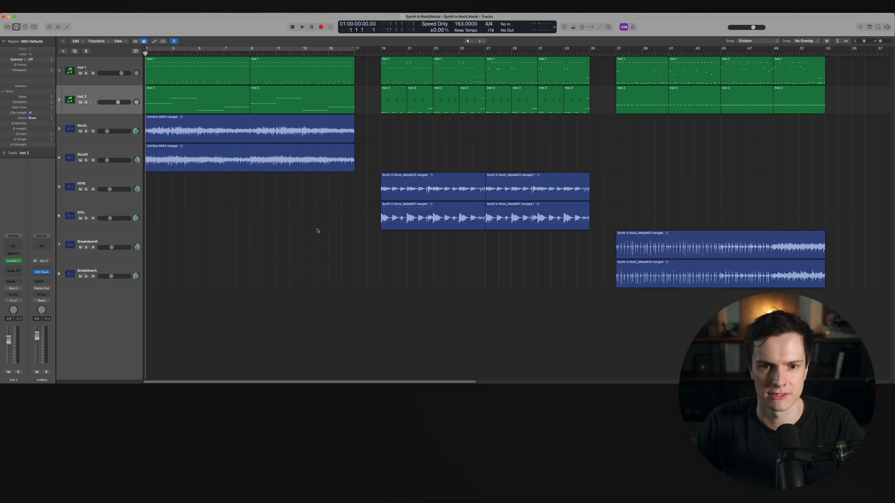
{"action": "key", "text": "super+Down"}
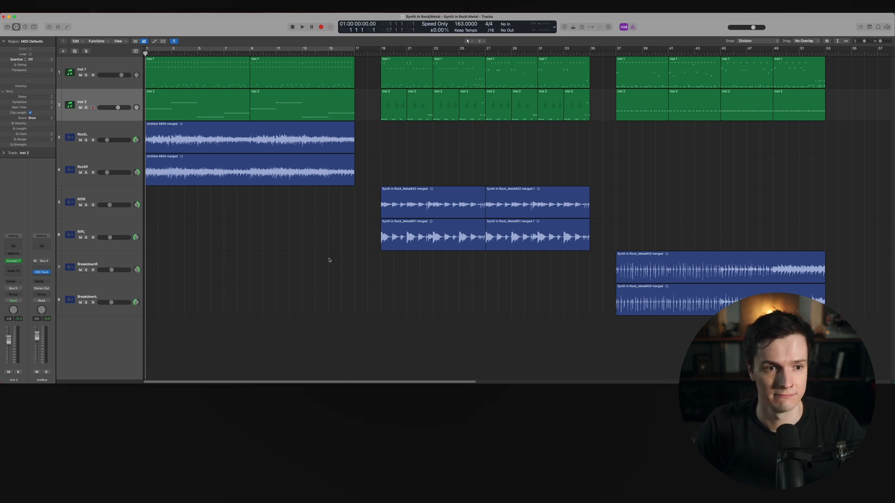
Play back the arrangement and follow the playhead through the song sections
{"action": "key", "text": "space"}
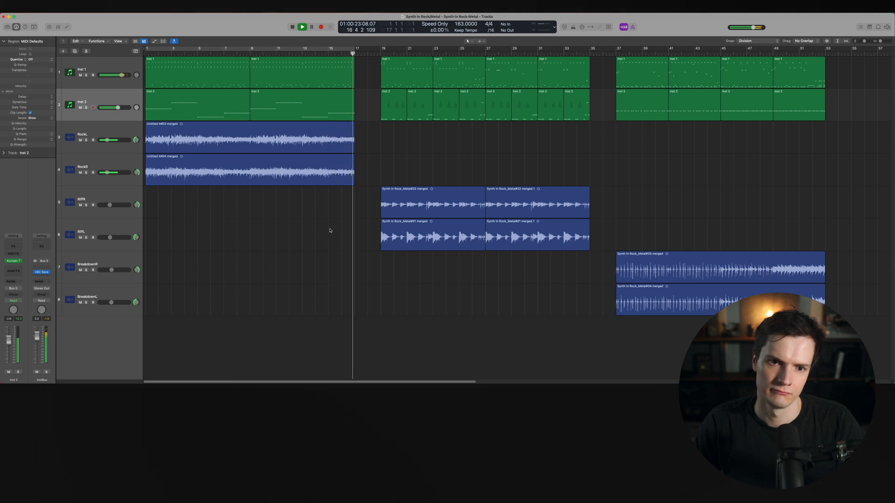
{"action": "key", "text": "space"}
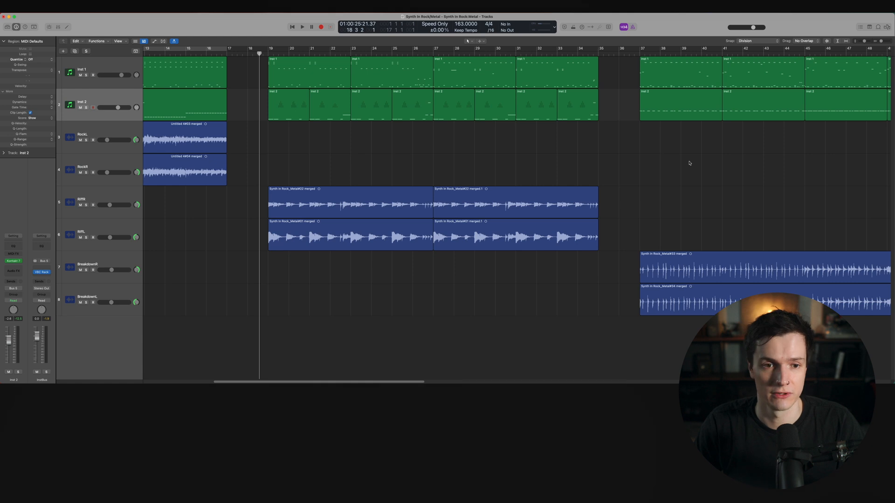
{"action": "key", "text": "space"}
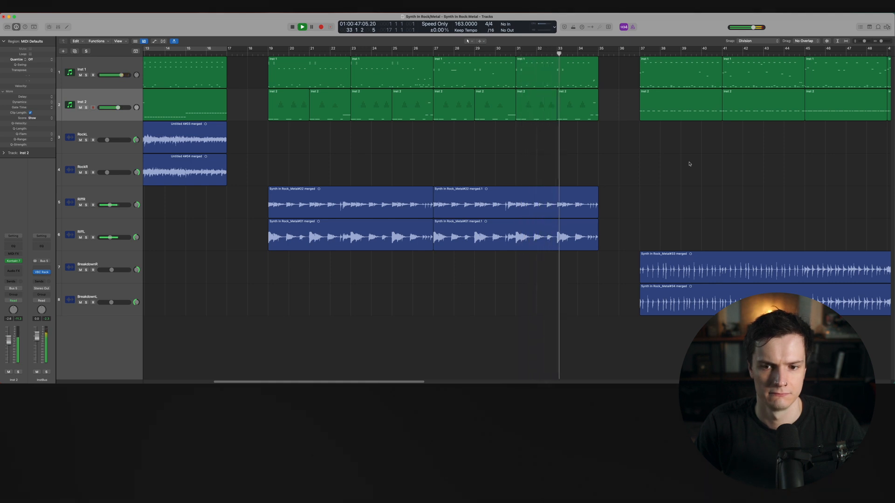
{"action": "scroll", "coordinate": [689, 163], "scroll_direction": "down", "scroll_amount": 3}
{"action": "scroll", "coordinate": [690, 164], "scroll_direction": "right", "scroll_amount": 4}
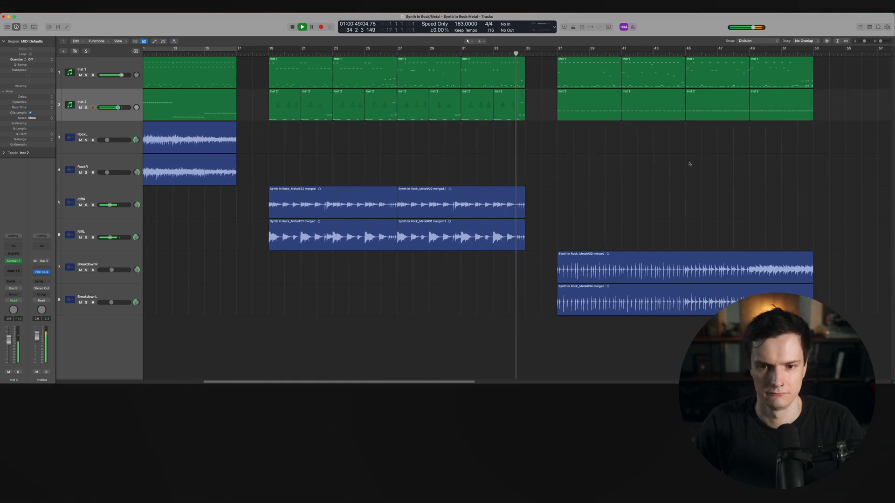
{"action": "scroll", "coordinate": [689, 164], "scroll_direction": "right", "scroll_amount": 3}
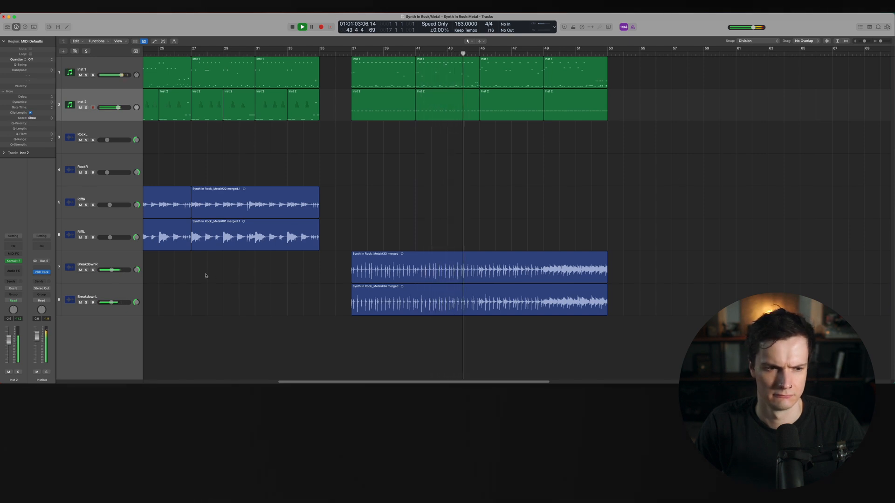
Select the BreakdownR track and inspect its OMEGA Ampworks Granophyre amp plugin
{"action": "left_click", "coordinate": [118, 259]}
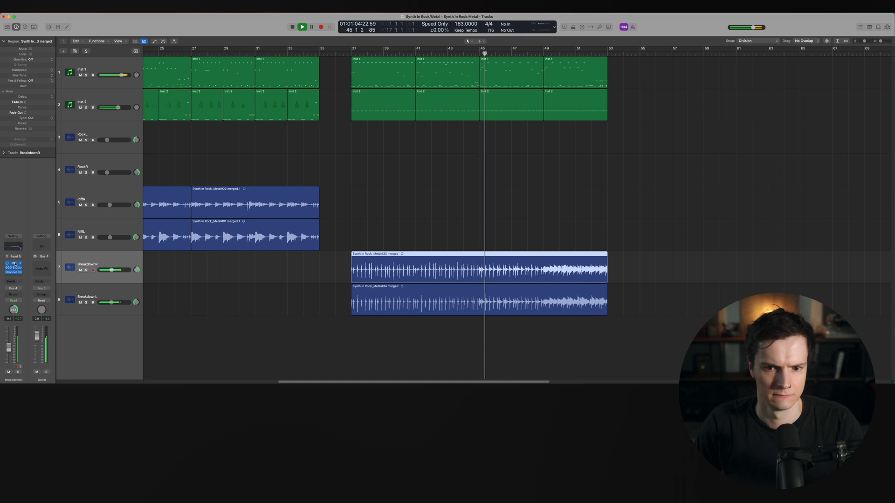
{"action": "left_click", "coordinate": [14, 263]}
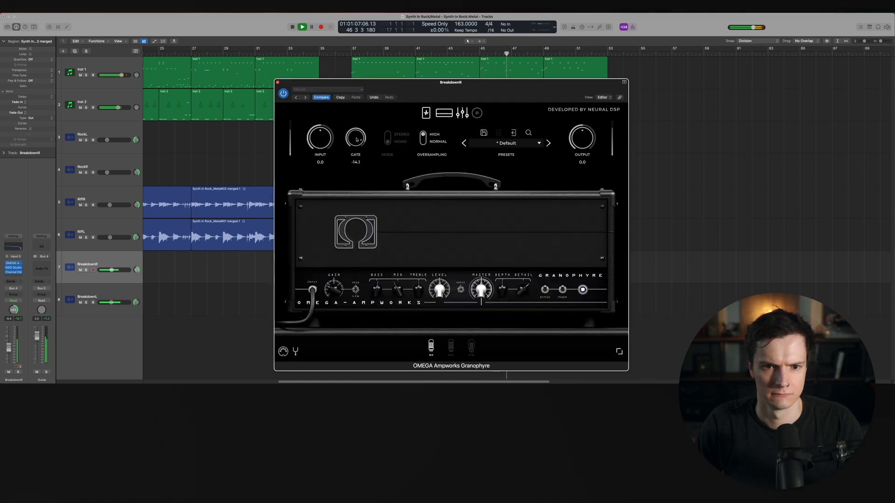
{"action": "left_click", "coordinate": [277, 82]}
Show the mixer to compare the breakdown channels' plugin slots, then hide it and stop playback
{"action": "key", "text": "x"}
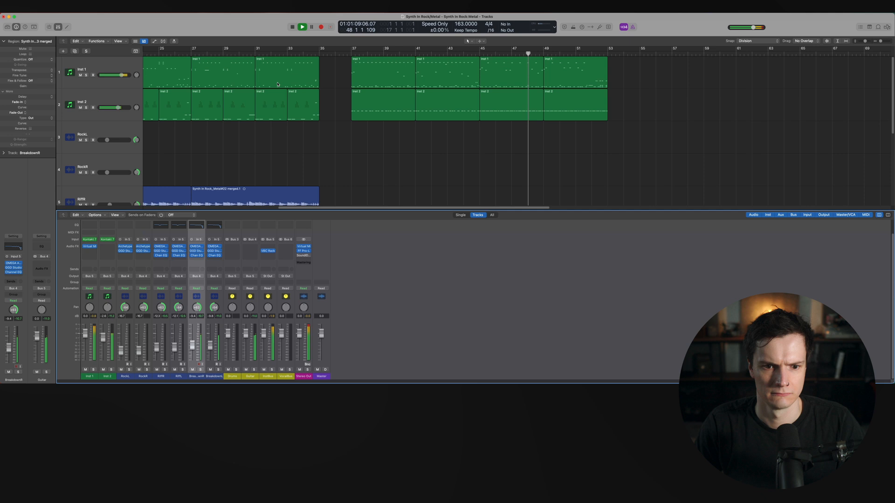
{"action": "left_click_drag", "start_coordinate": [196, 247], "coordinate": [213, 246]}
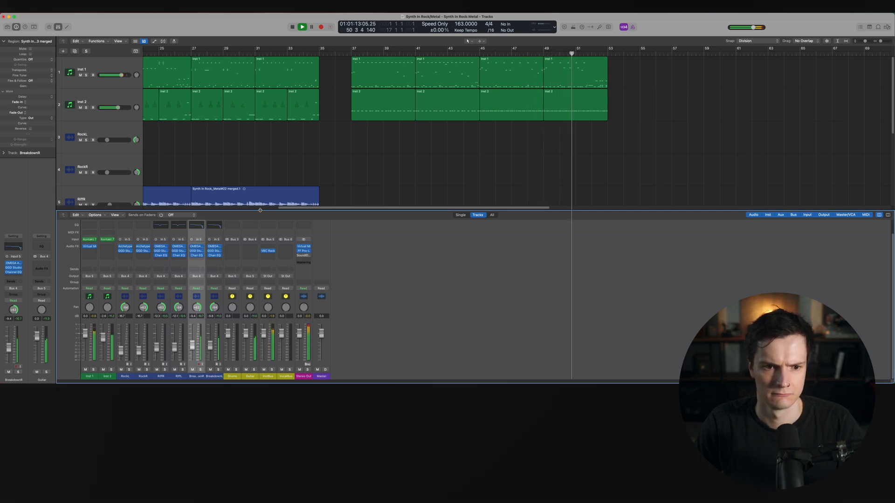
{"action": "key", "text": "x"}
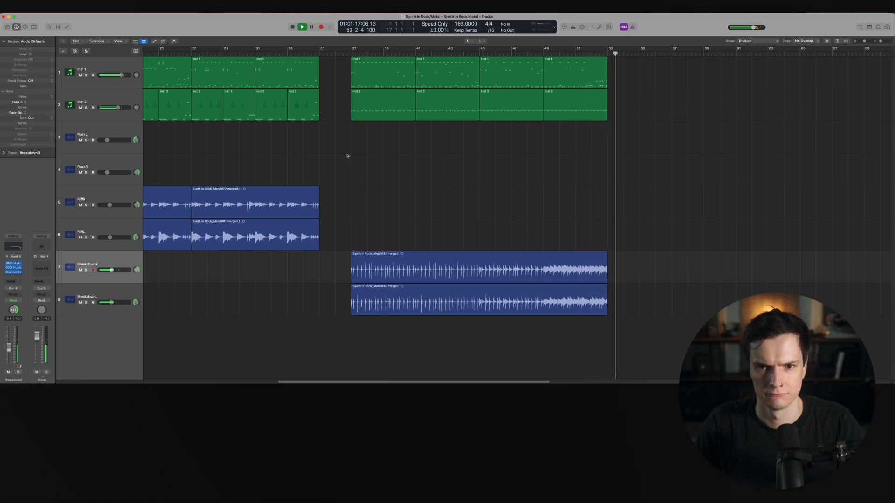
{"action": "key", "text": "space"}
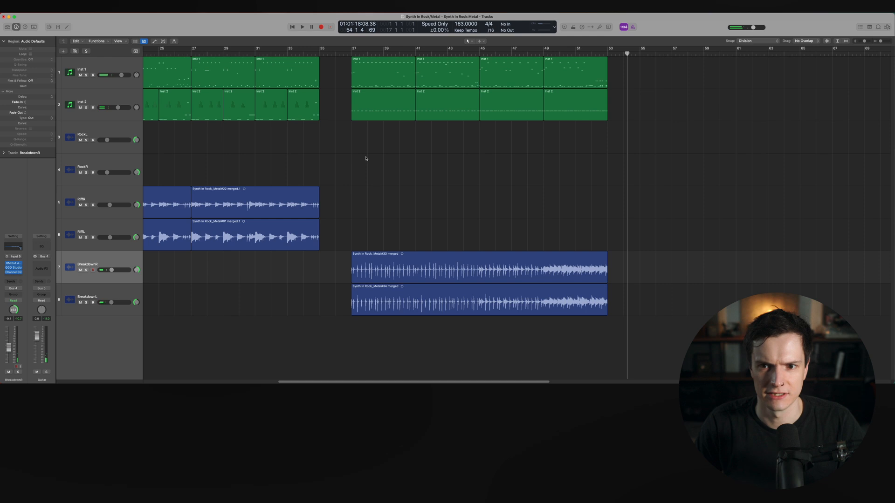
{"action": "scroll", "coordinate": [366, 158], "scroll_direction": "left", "scroll_amount": 10}
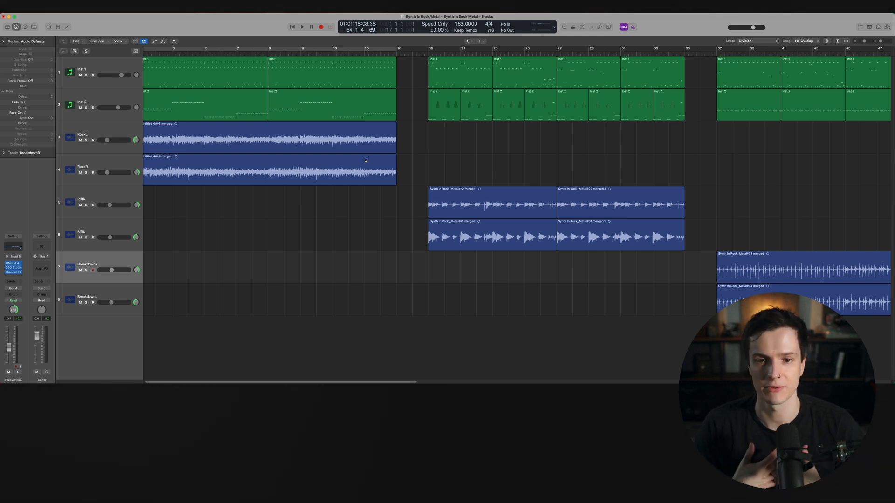
{"action": "scroll", "coordinate": [365, 160], "scroll_direction": "left", "scroll_amount": 1}
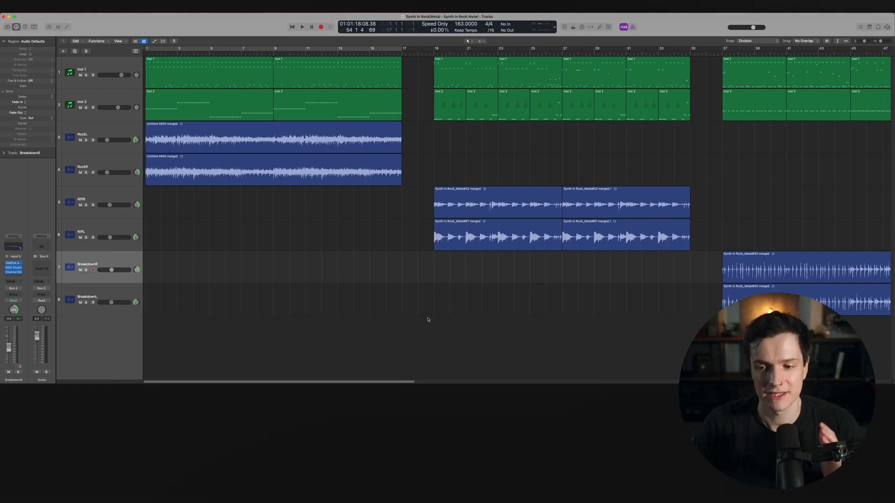
{"action": "scroll", "coordinate": [370, 299], "scroll_direction": "right", "scroll_amount": 10}
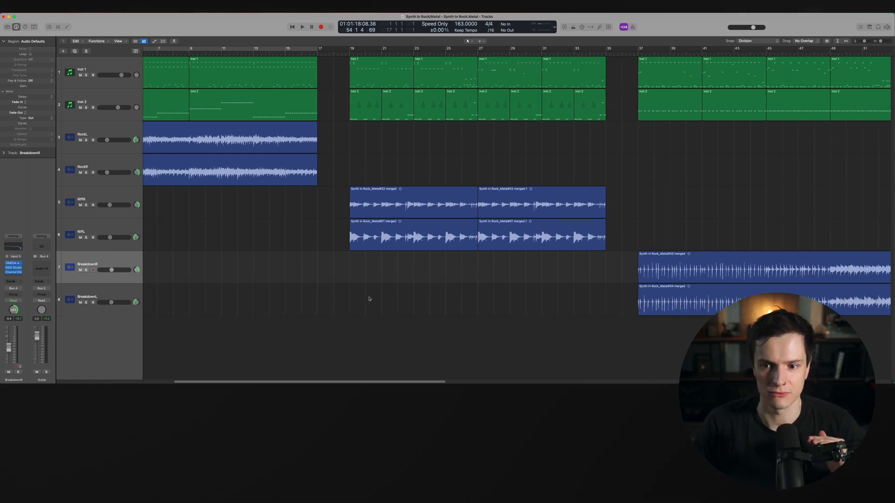
Return the playhead to the start of the project
{"action": "scroll", "coordinate": [368, 300], "scroll_direction": "left", "scroll_amount": 10}
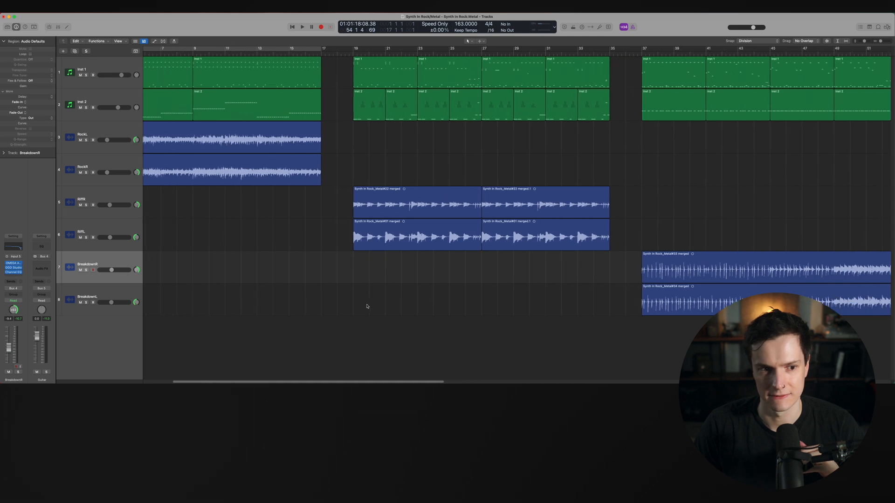
{"action": "scroll", "coordinate": [365, 309], "scroll_direction": "up", "scroll_amount": 5}
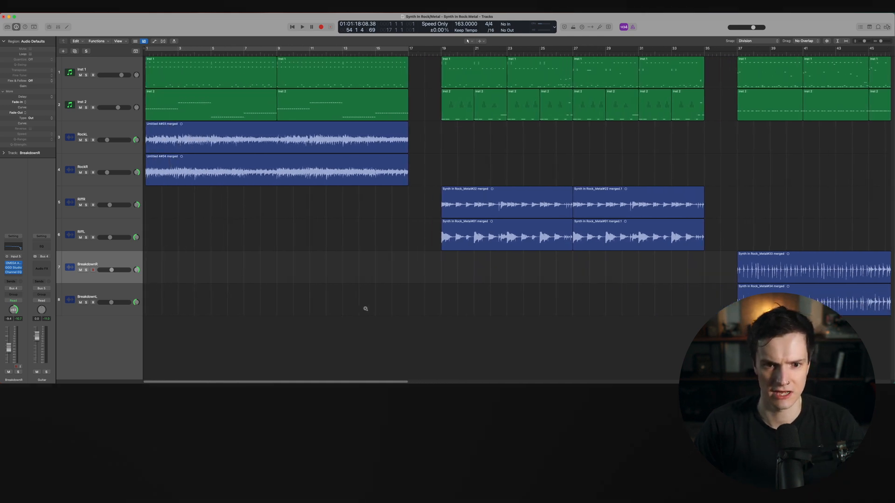
{"action": "key", "text": "Return"}
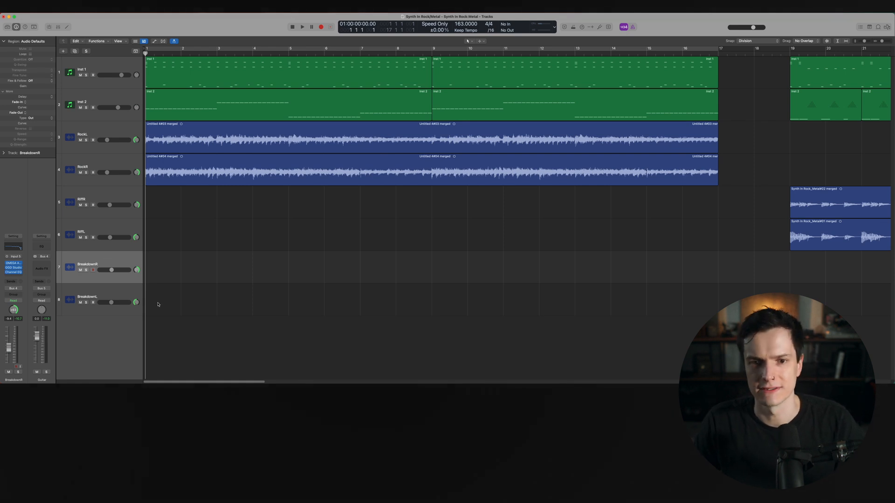
Select the Riffs through BreakdownL tracks and open their track context menu
{"action": "scroll", "coordinate": [188, 272], "scroll_direction": "down", "scroll_amount": 2}
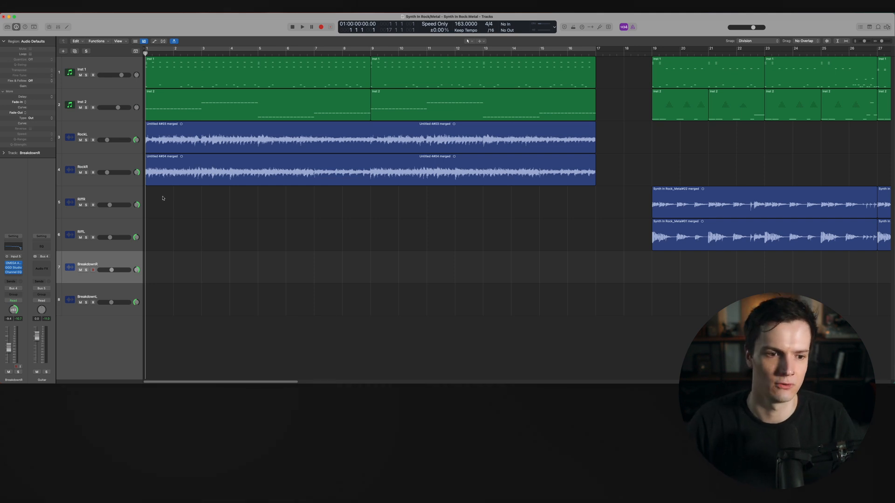
{"action": "left_click", "coordinate": [124, 197]}
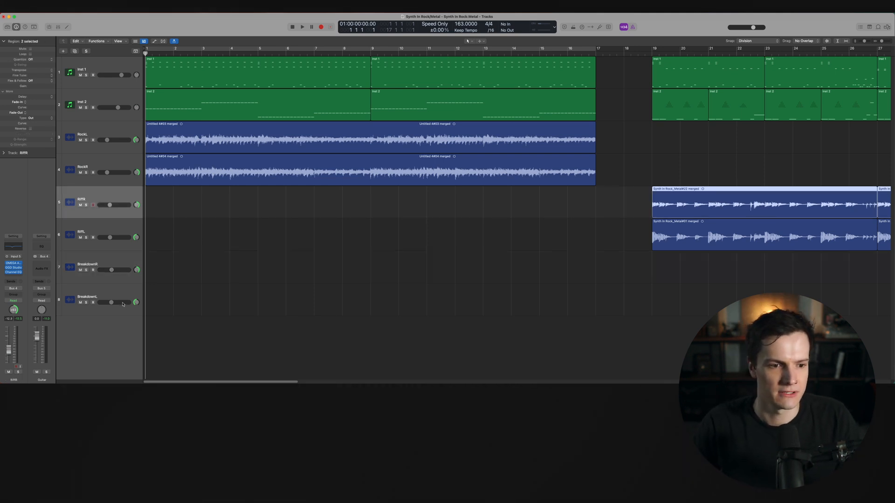
{"action": "left_click", "coordinate": [122, 298], "text": "shift"}
{"action": "right_click", "coordinate": [115, 298]}
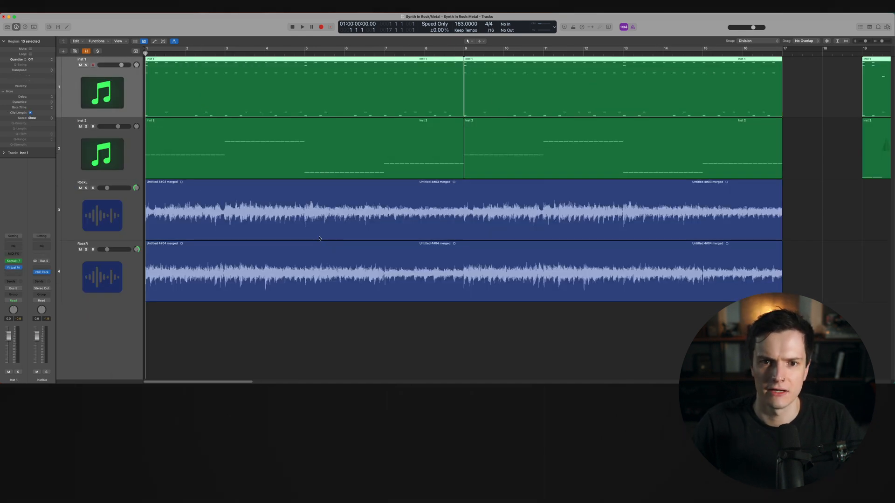
Play the opening section with the RockL track selected, then stop playback
{"action": "key", "text": "space"}
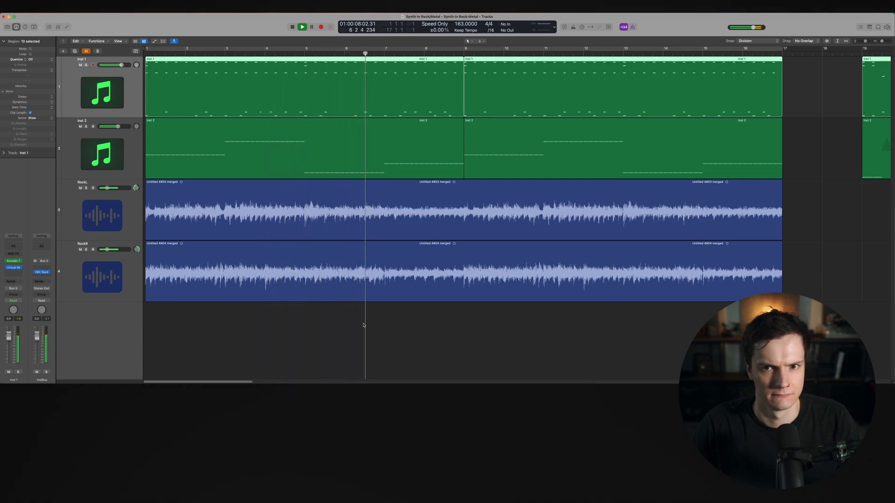
{"action": "left_click", "coordinate": [118, 191]}
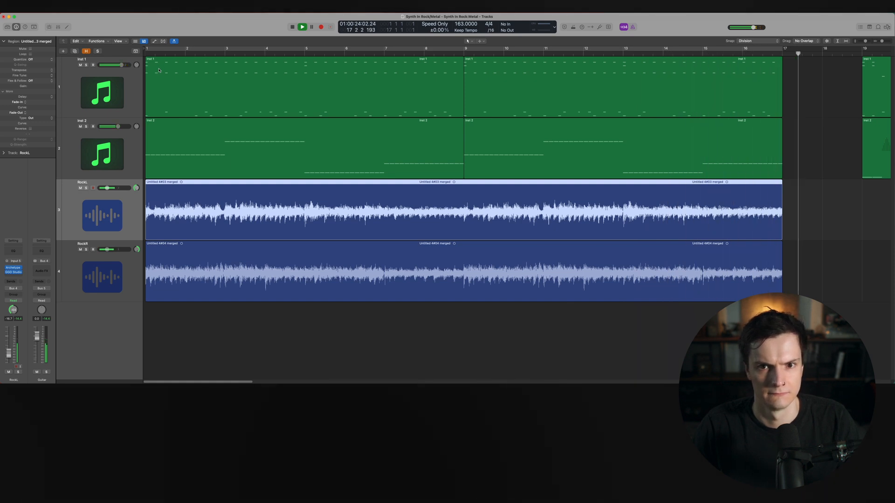
{"action": "key", "text": "space"}
Create a new software instrument track, Inst 3, below the RockR track
{"action": "left_click", "coordinate": [274, 315]}
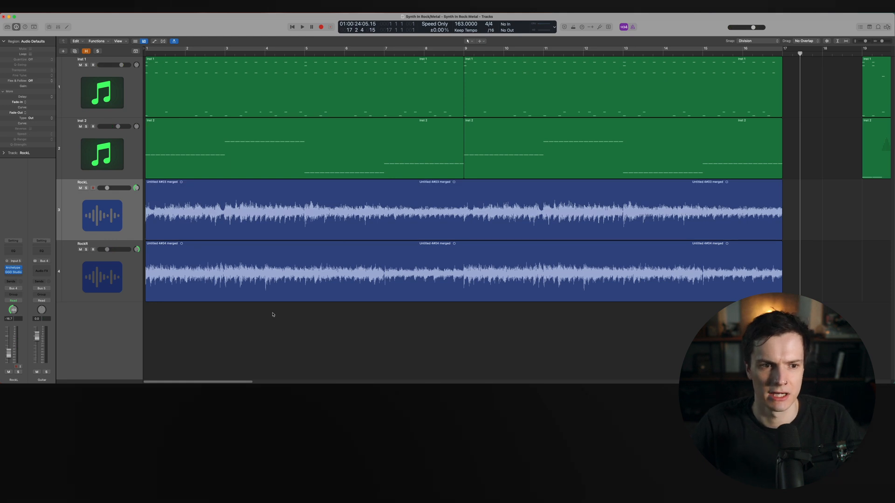
{"action": "left_click", "coordinate": [83, 162]}
{"action": "double_click", "coordinate": [112, 314]}
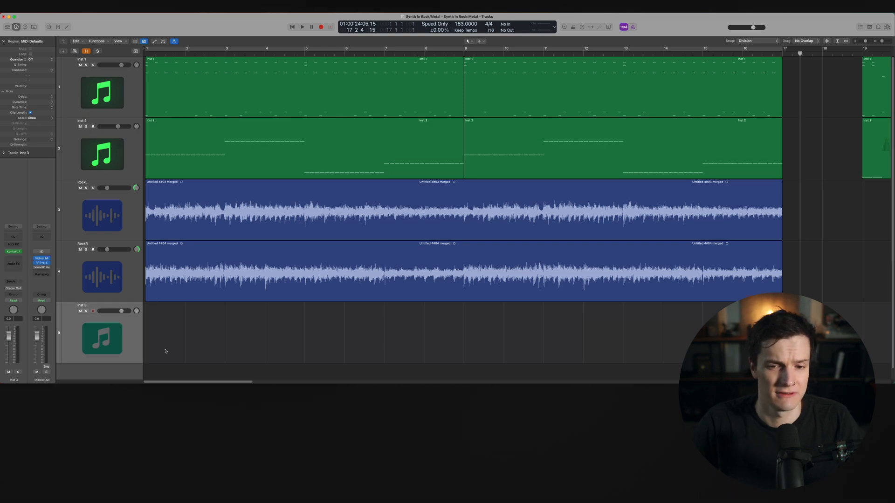
{"action": "key", "text": "Return"}
Load Xfer Records Serum as the instrument on the Inst 3 track
{"action": "key", "text": "space"}
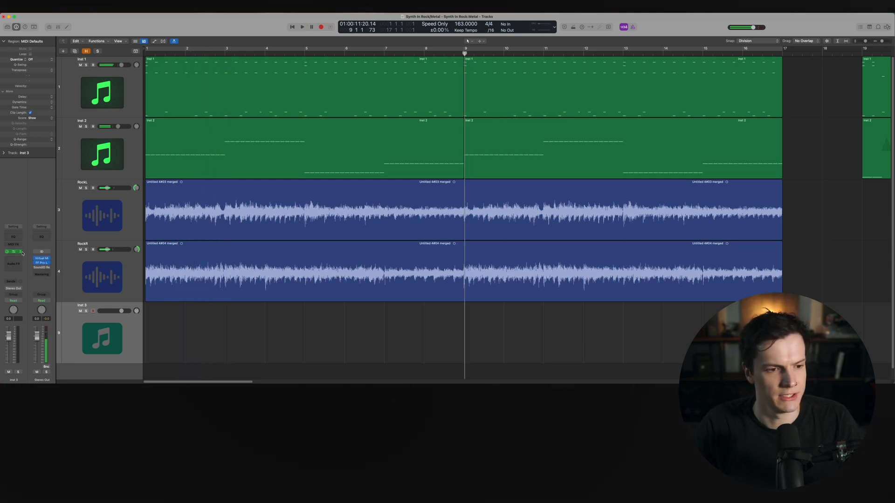
{"action": "left_click", "coordinate": [22, 252]}
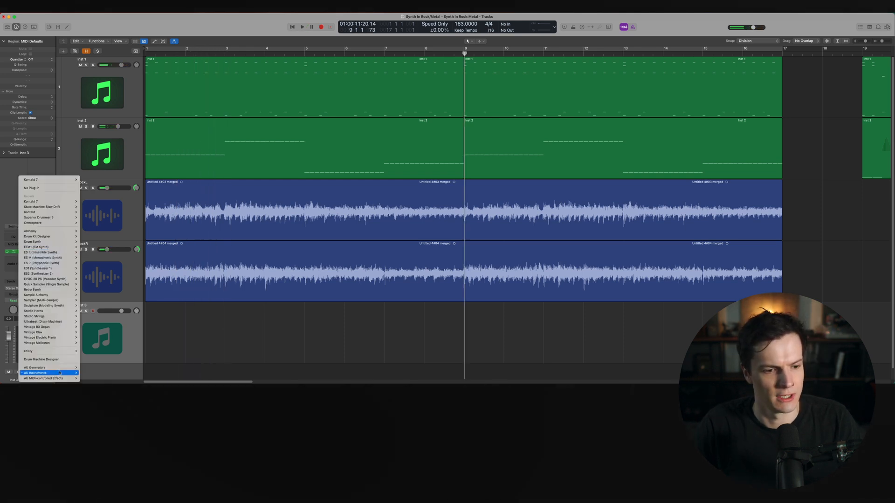
{"action": "mouse_move", "coordinate": [51, 372]}
{"action": "mouse_move", "coordinate": [114, 379]}
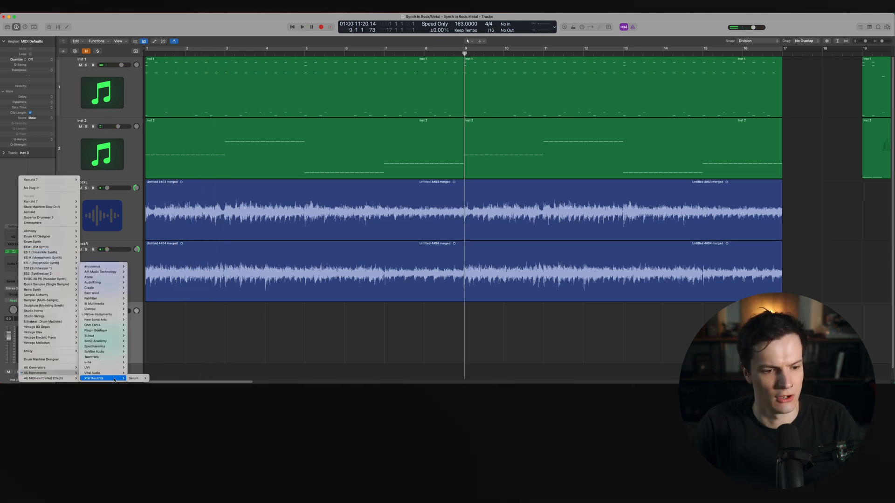
{"action": "left_click", "coordinate": [144, 379]}
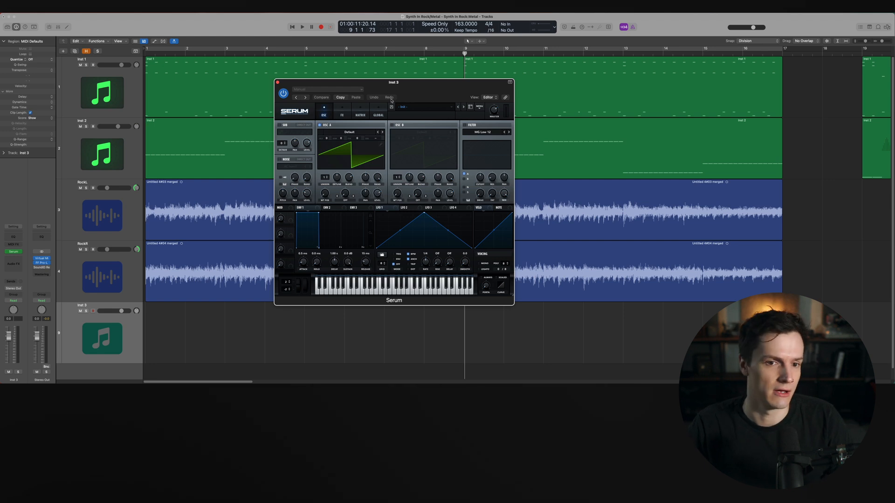
Open Serum's preset menu, lower its master volume slightly, and close the plugin window
{"action": "left_click", "coordinate": [418, 108]}
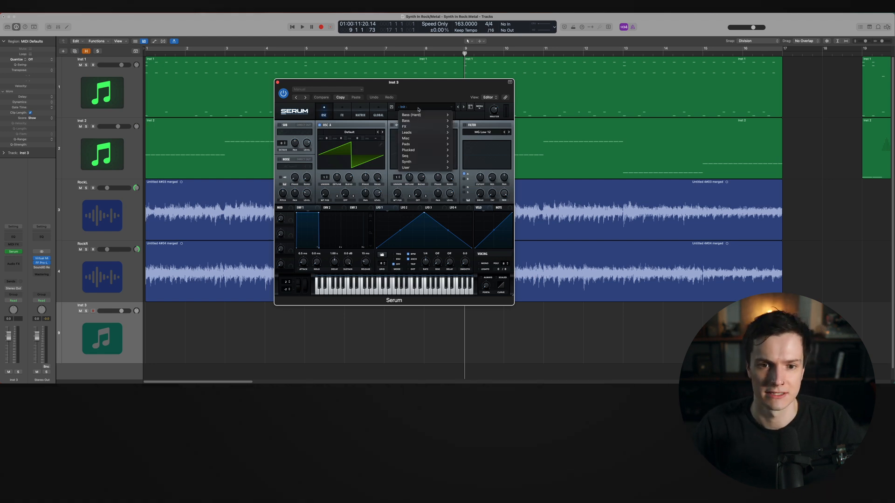
{"action": "left_click", "coordinate": [418, 109]}
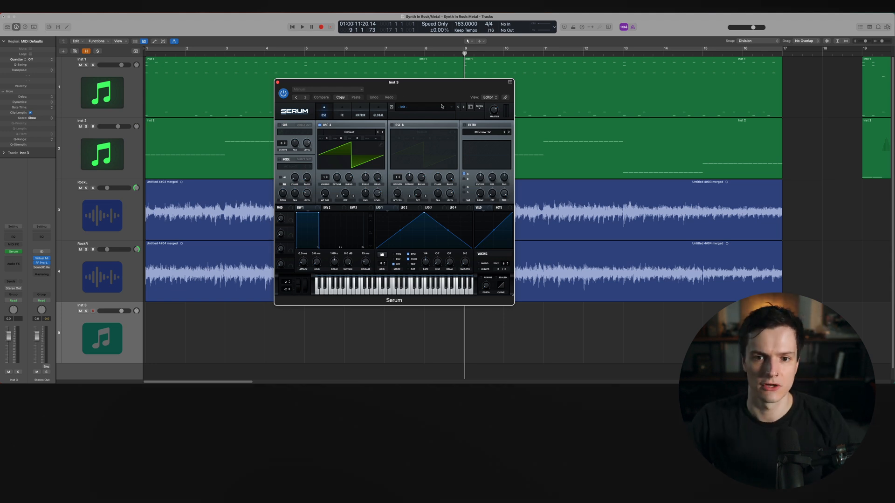
{"action": "left_click_drag", "start_coordinate": [498, 113], "coordinate": [495, 117]}
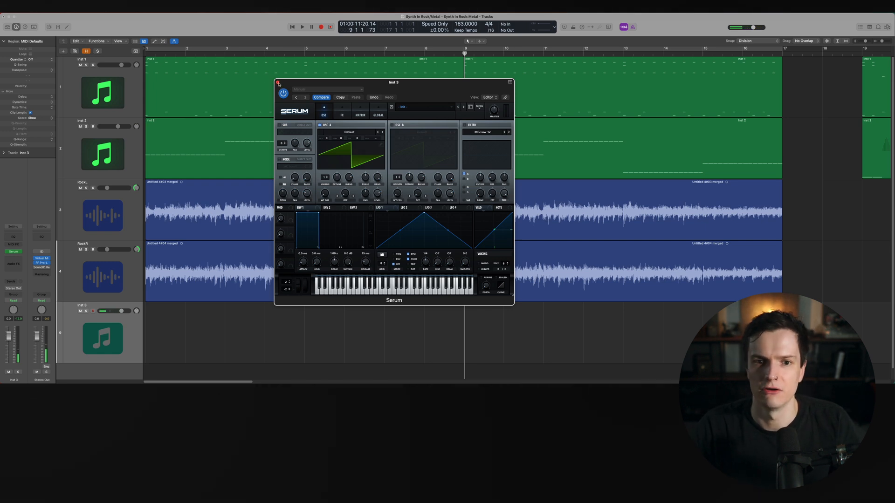
{"action": "left_click", "coordinate": [277, 83]}
Draw an empty MIDI region on Inst 3 from bar 1 to about bar 17 with the Pencil tool
{"action": "scroll", "coordinate": [334, 276], "scroll_direction": "up", "scroll_amount": 2}
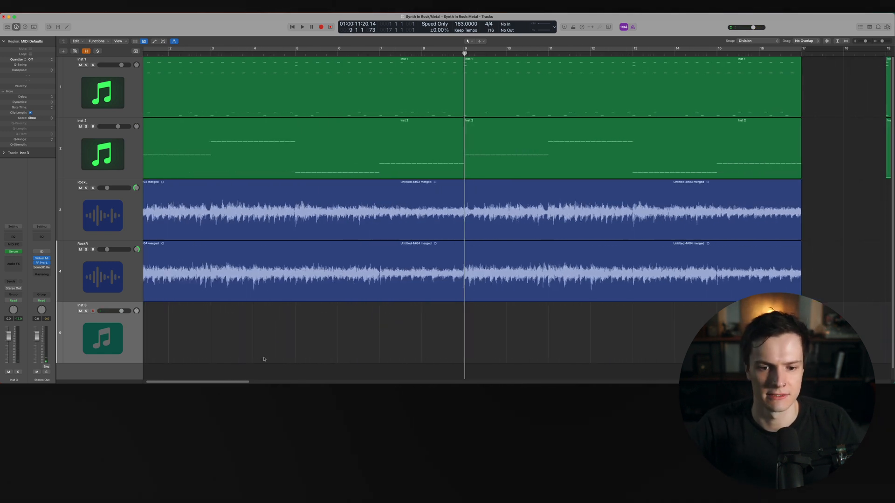
{"action": "scroll", "coordinate": [264, 358], "scroll_direction": "left", "scroll_amount": 2}
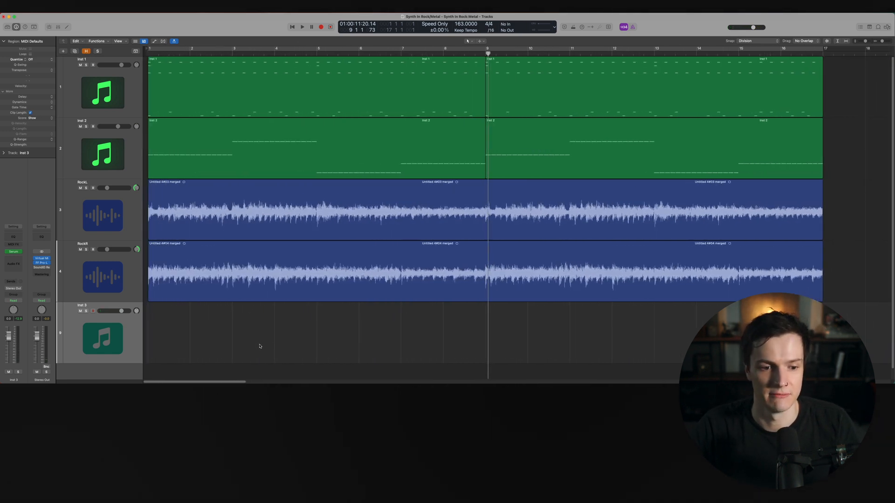
{"action": "left_click", "coordinate": [480, 41]}
{"action": "left_click", "coordinate": [487, 58]}
{"action": "left_click", "coordinate": [188, 347], "text": "super"}
{"action": "left_click_drag", "start_coordinate": [188, 347], "coordinate": [819, 347]}
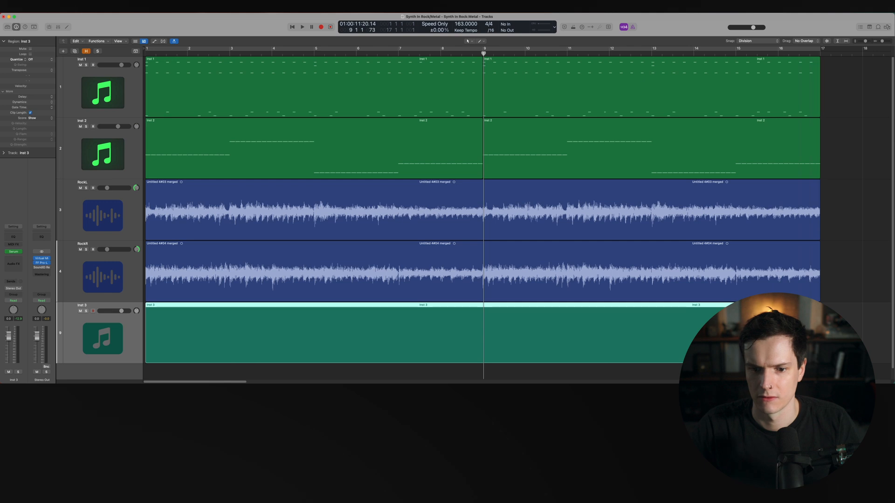
Open the new region in the Piano Roll editor
{"action": "key", "text": "p"}
{"action": "key", "text": "Return"}
{"action": "key", "text": "space"}
{"action": "key", "text": "space"}
{"action": "scroll", "coordinate": [284, 250], "scroll_direction": "down", "scroll_amount": 1}
{"action": "scroll", "coordinate": [285, 251], "scroll_direction": "down", "scroll_amount": 1}
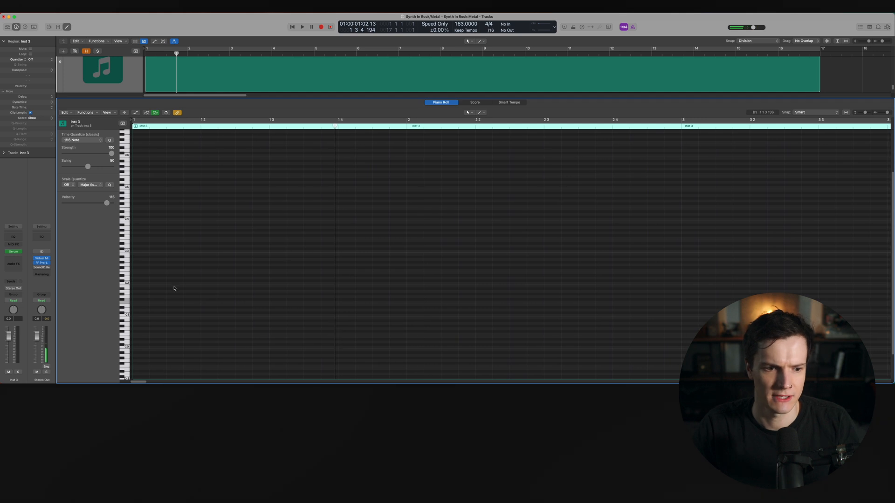
Draw a note about two bars long at the start of the region
{"action": "left_click", "coordinate": [140, 290]}
{"action": "mouse_move", "coordinate": [139, 291]}
{"action": "left_mouse_down"}
{"action": "mouse_move", "coordinate": [148, 269]}
{"action": "mouse_move", "coordinate": [321, 280]}
{"action": "mouse_move", "coordinate": [679, 329]}
{"action": "left_mouse_up"}
{"action": "key", "text": "super+Left"}
{"action": "scroll", "coordinate": [547, 279], "scroll_direction": "left", "scroll_amount": 2}
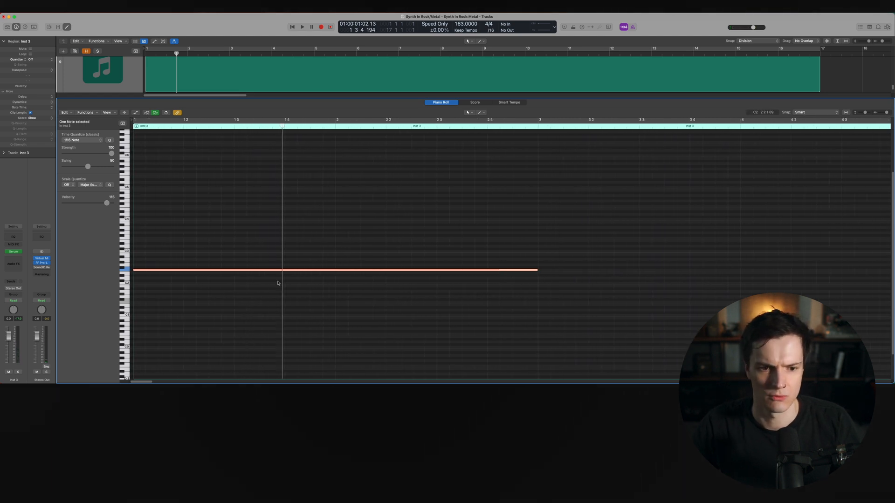
Stack copies of the note into a four-note chord over the first two bars
{"action": "left_click", "coordinate": [164, 293]}
{"action": "left_click_drag", "start_coordinate": [141, 270], "coordinate": [143, 240]}
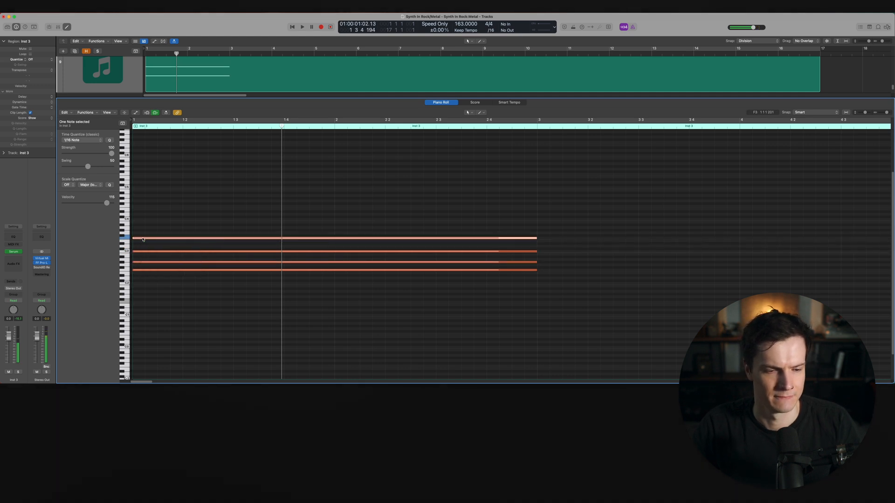
{"action": "key", "text": "Return"}
{"action": "key", "text": "super+Left"}
{"action": "key", "text": "super+Left"}
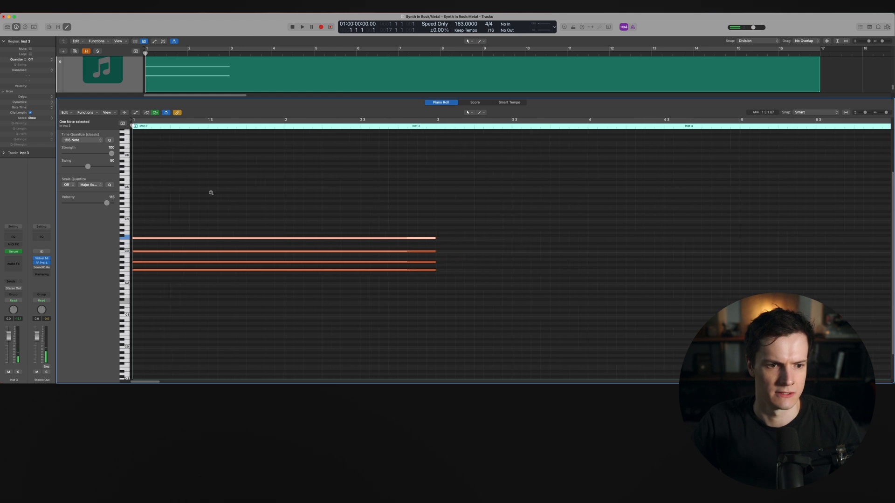
Audition the chord, then insert an Arpeggiator MIDI FX on the Inst 3 channel
{"action": "left_click", "coordinate": [199, 211]}
{"action": "key", "text": "space"}
{"action": "key", "text": "space"}
{"action": "left_click", "coordinate": [19, 245]}
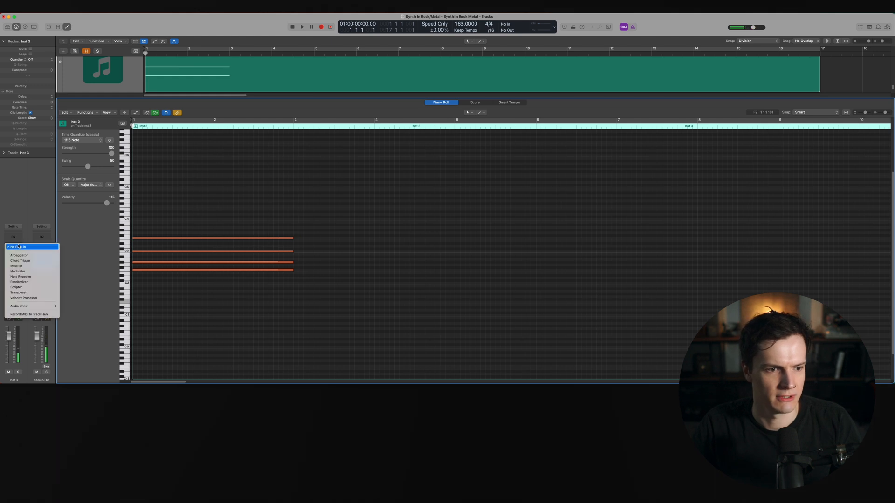
{"action": "left_click", "coordinate": [30, 254]}
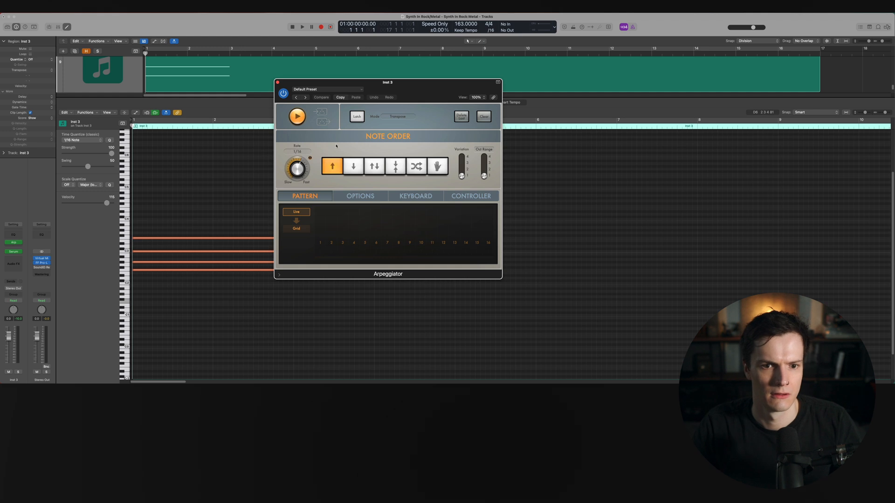
Set the Arpeggiator rate to 1/8, audition it, and close the plugin window
{"action": "left_click_drag", "start_coordinate": [298, 170], "coordinate": [296, 174]}
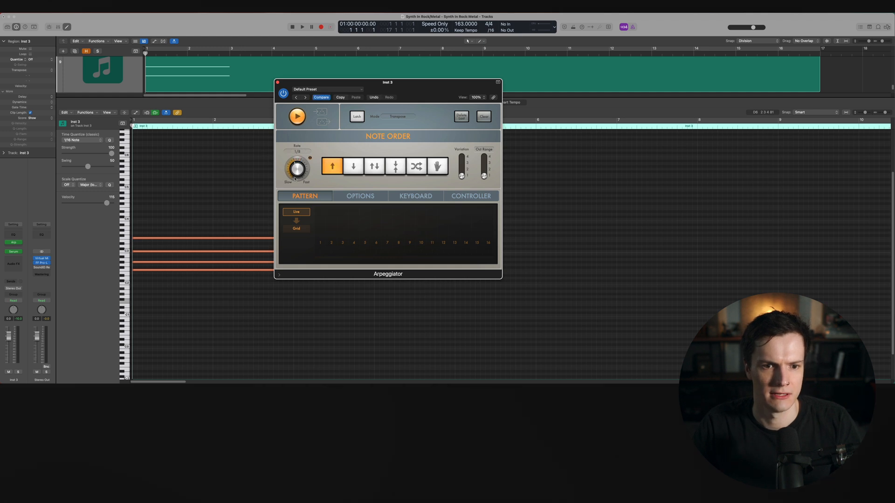
{"action": "key", "text": "space"}
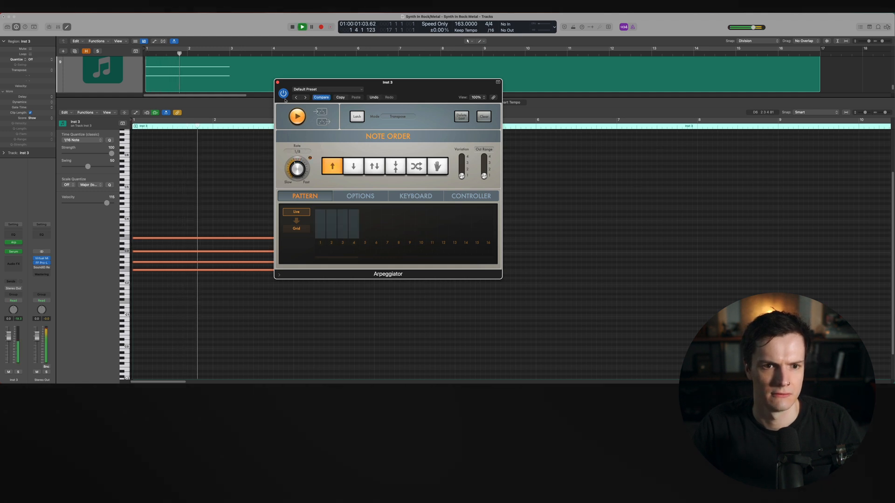
{"action": "left_click", "coordinate": [277, 81]}
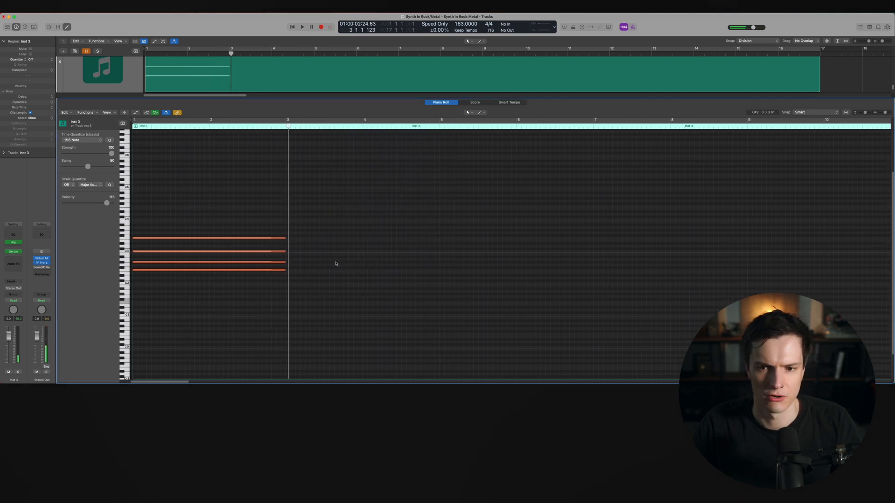
{"action": "key", "text": "space"}
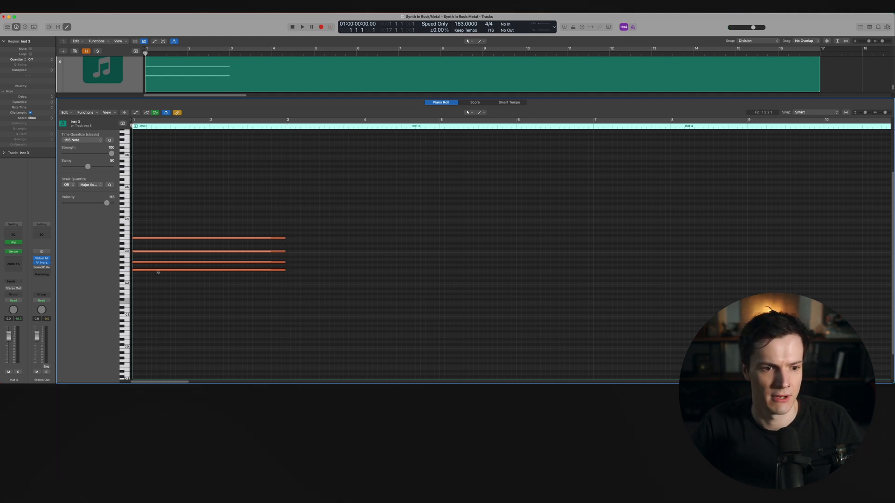
Build a chord progression by copying and transposing the chord across bars 3 to 8
{"action": "left_click_drag", "start_coordinate": [158, 272], "coordinate": [313, 276]}
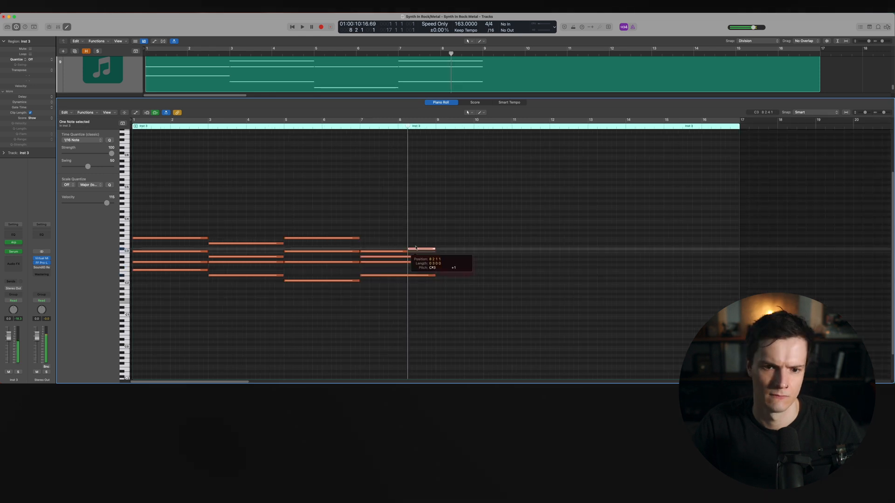
{"action": "left_click_drag", "start_coordinate": [416, 255], "coordinate": [416, 245]}
{"action": "left_click", "coordinate": [483, 215]}
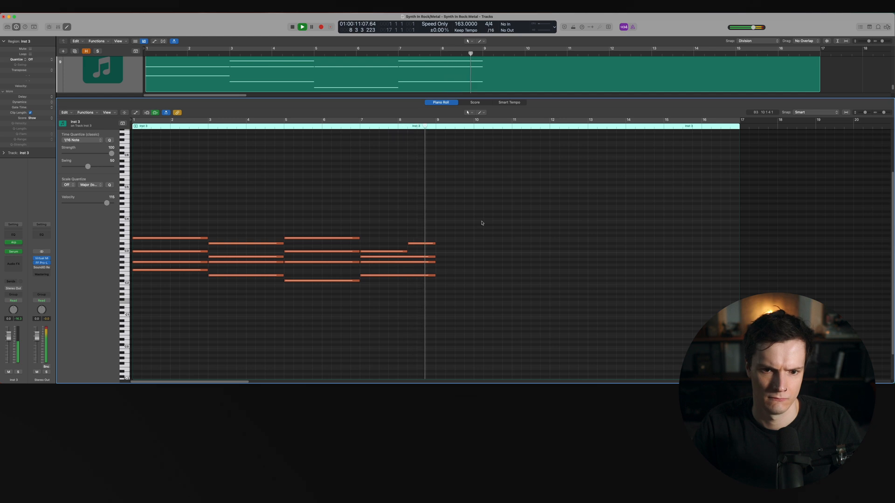
Transpose all notes of the progression up one octave and play it back
{"action": "key", "text": "space"}
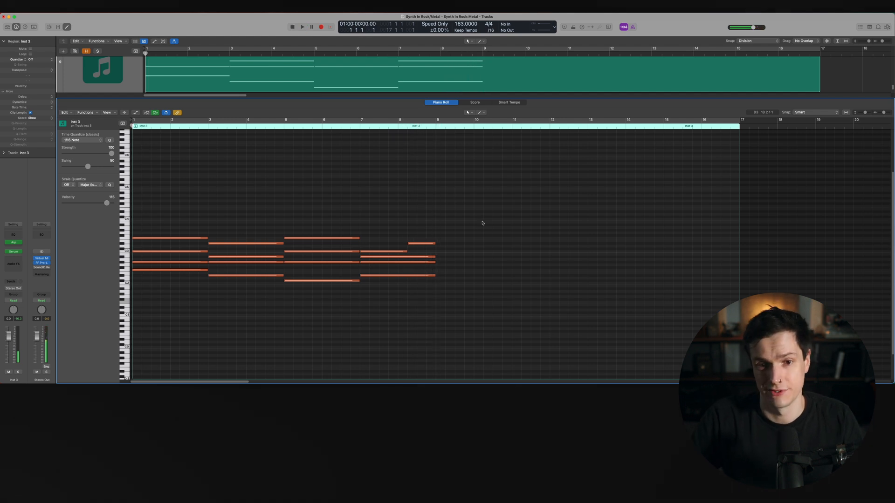
{"action": "key", "text": "super+a"}
{"action": "key", "text": "alt+shift+Up"}
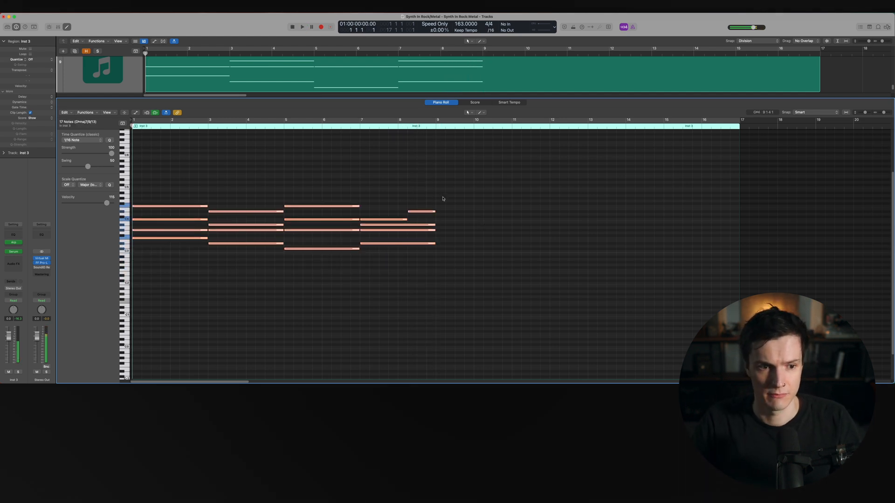
{"action": "key", "text": "space"}
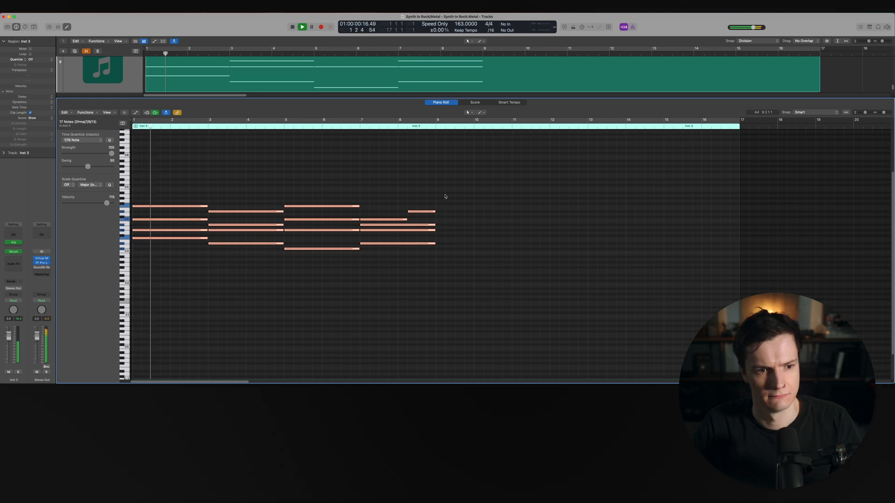
Enlarge the tracks area above the piano roll and play back the arrangement with the new synth part
{"action": "scroll", "coordinate": [444, 197], "scroll_direction": "up", "scroll_amount": 2}
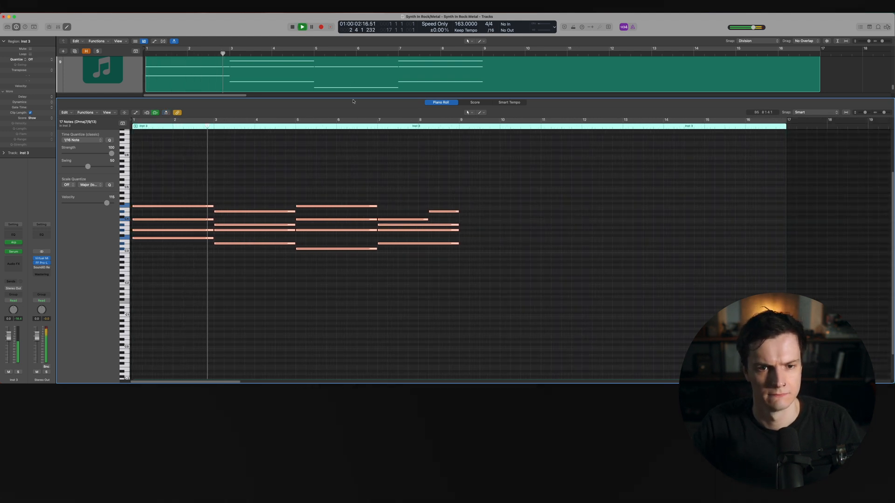
{"action": "left_click_drag", "start_coordinate": [352, 100], "coordinate": [352, 228]}
{"action": "scroll", "coordinate": [348, 194], "scroll_direction": "down", "scroll_amount": 6}
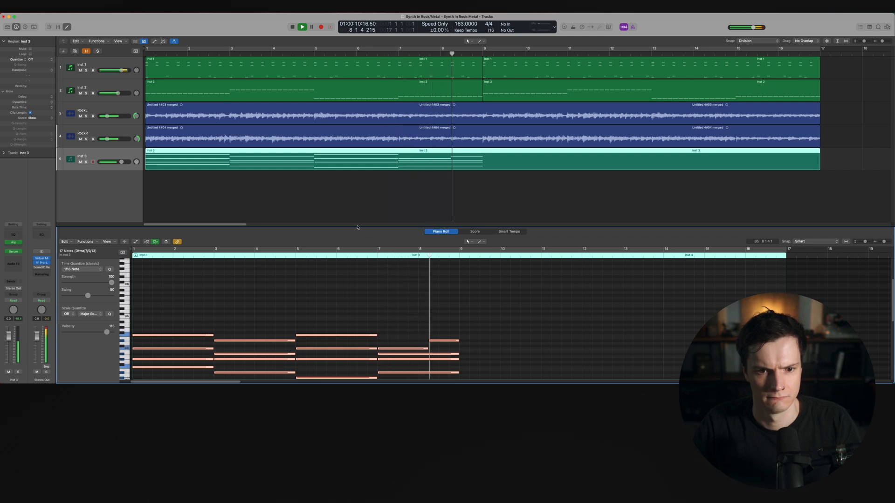
{"action": "left_click_drag", "start_coordinate": [355, 227], "coordinate": [354, 209]}
{"action": "key", "text": "space"}
{"action": "left_click", "coordinate": [347, 185]}
{"action": "left_click", "coordinate": [281, 168]}
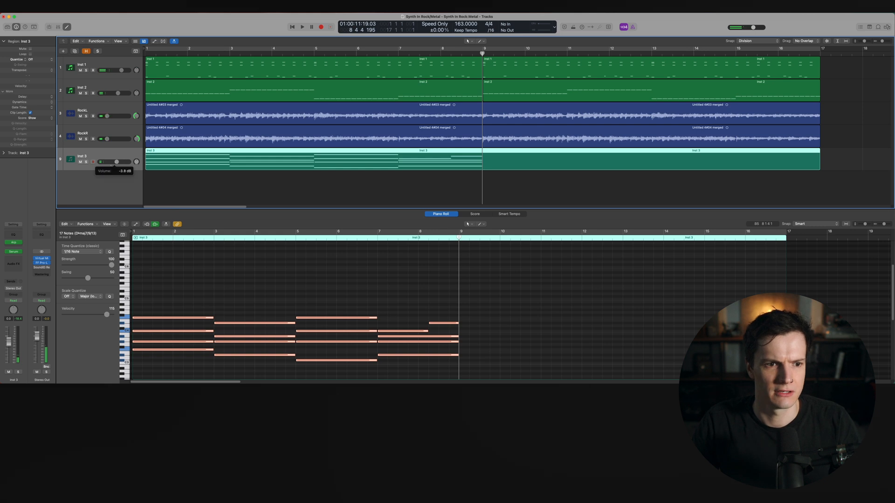
{"action": "key", "text": "Return"}
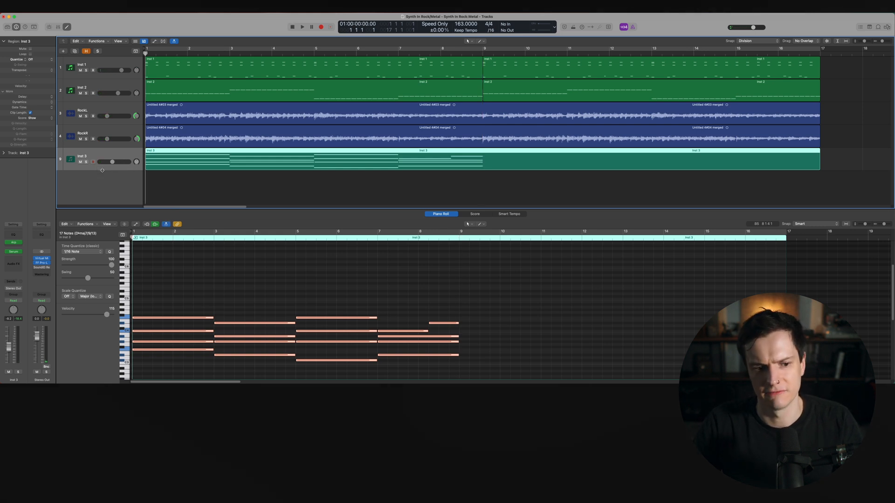
Open Serum on the Inst 3 channel and load a preset from the Plucked category, starting playback
{"action": "left_click", "coordinate": [13, 252]}
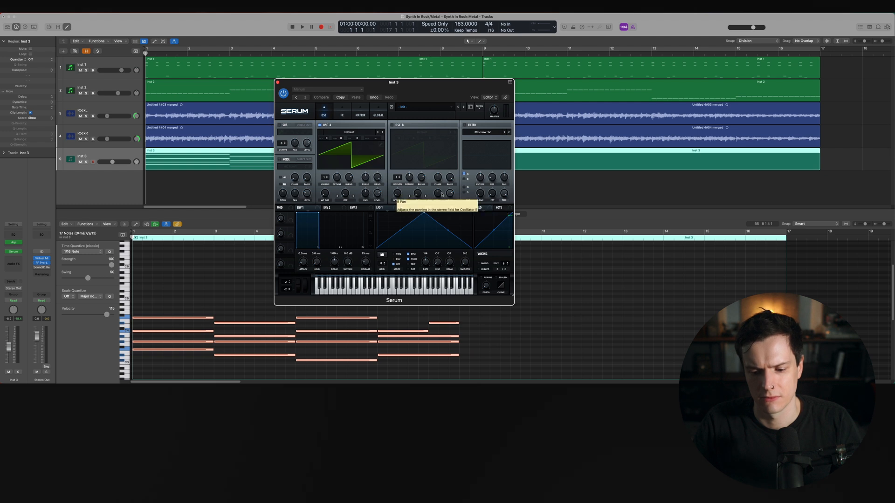
{"action": "left_click", "coordinate": [425, 108]}
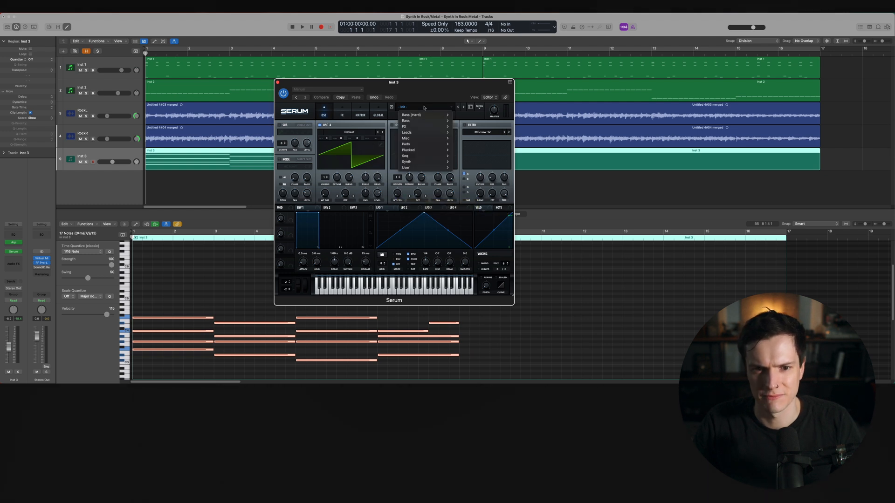
{"action": "mouse_move", "coordinate": [422, 149]}
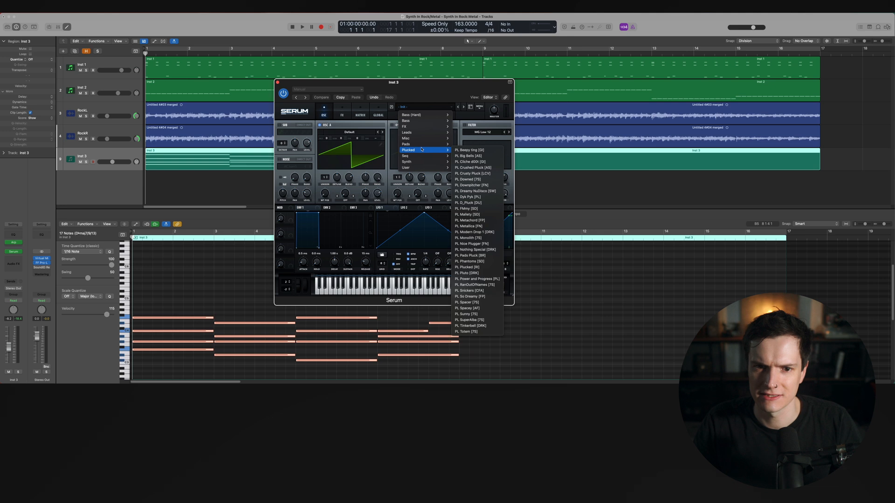
{"action": "left_click", "coordinate": [459, 150]}
{"action": "key", "text": "space"}
Audition neighbouring Plucked presets such as PL Big Bells, PL Beepy ting and PL Cliche d00t during playback
{"action": "left_click", "coordinate": [462, 107]}
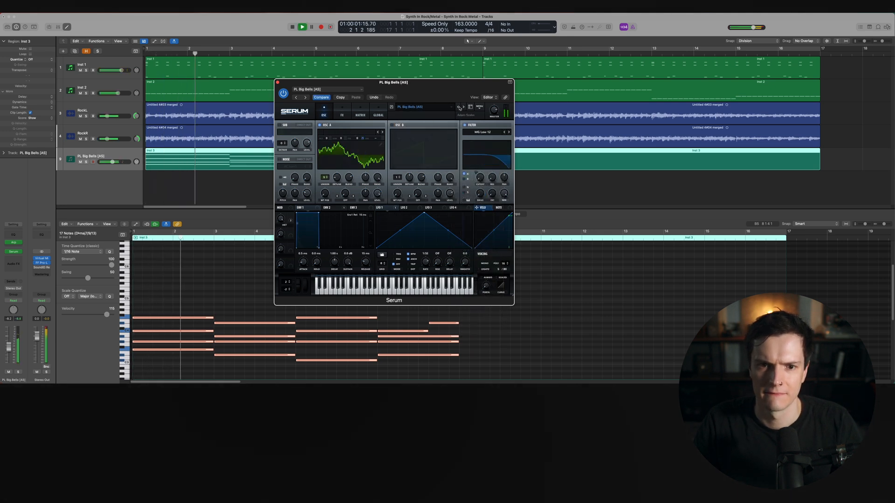
{"action": "left_click", "coordinate": [458, 108]}
{"action": "key", "text": "space"}
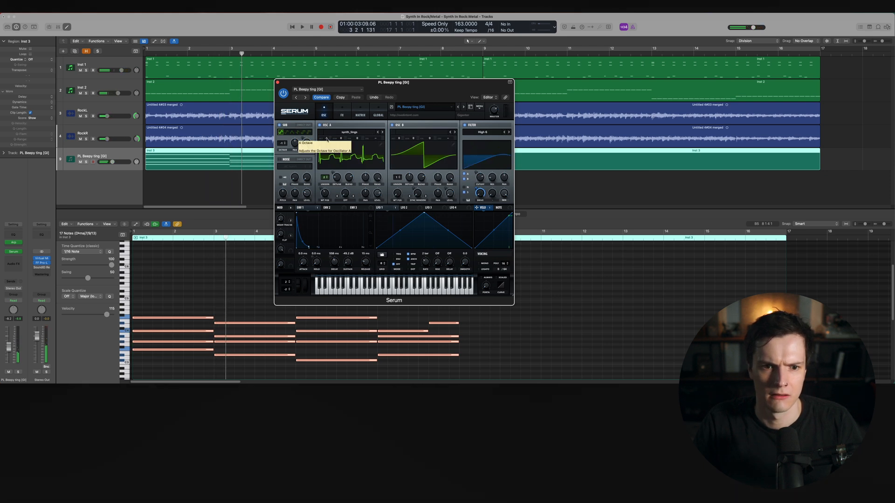
{"action": "left_click", "coordinate": [463, 108]}
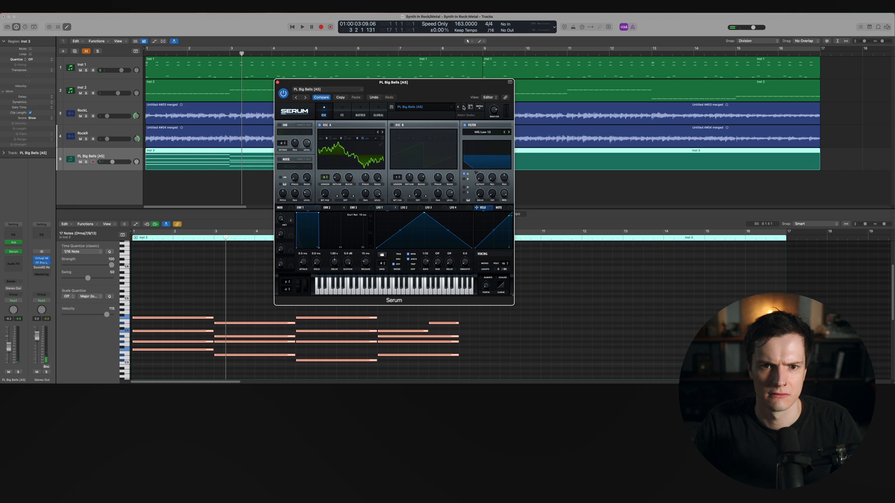
{"action": "left_click", "coordinate": [464, 107]}
{"action": "key", "text": "space"}
{"action": "key", "text": "Return"}
{"action": "key", "text": "space"}
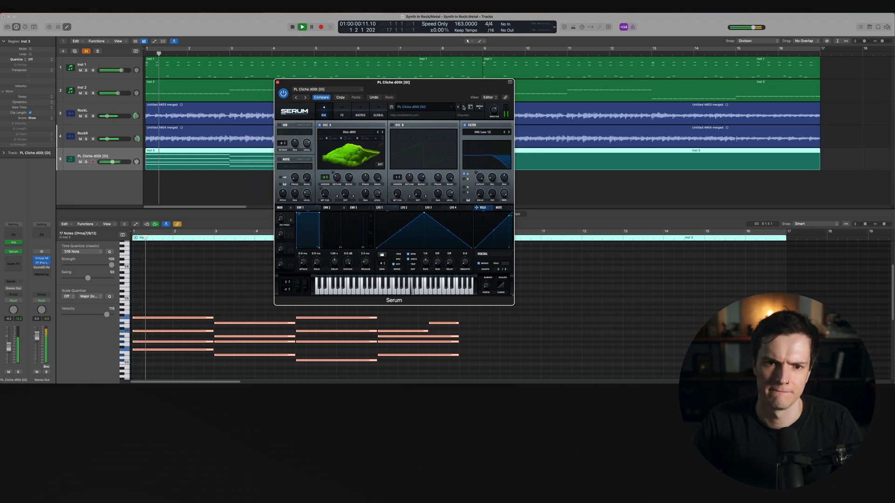
Keep stepping through presets, auditioning PL Crusty Pluck and PL Downpitcher over the progression
{"action": "left_click", "coordinate": [463, 108]}
{"action": "left_click", "coordinate": [463, 107]}
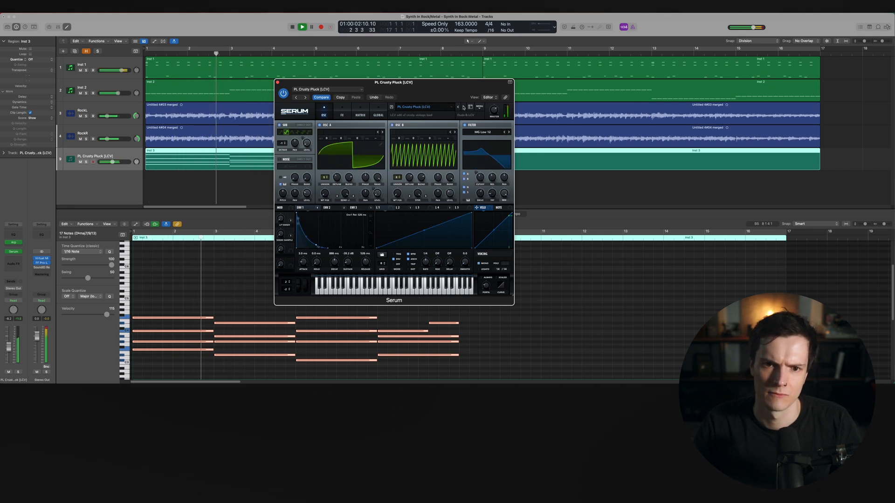
{"action": "left_click", "coordinate": [463, 107]}
{"action": "left_click", "coordinate": [463, 107]}
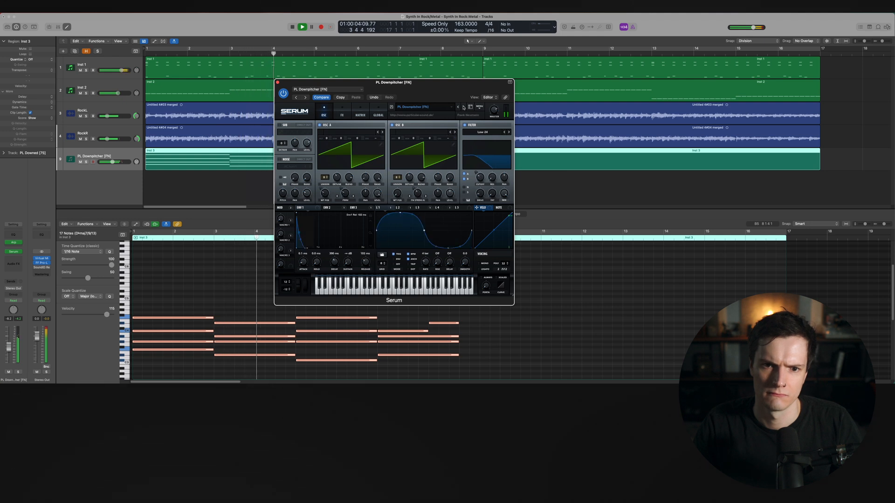
{"action": "left_click", "coordinate": [463, 107]}
{"action": "left_click", "coordinate": [463, 108]}
{"action": "left_click", "coordinate": [458, 108]}
Solo the Inst 3 track and set a cycle range over bars 1 to 9 for playback
{"action": "key", "text": "s"}
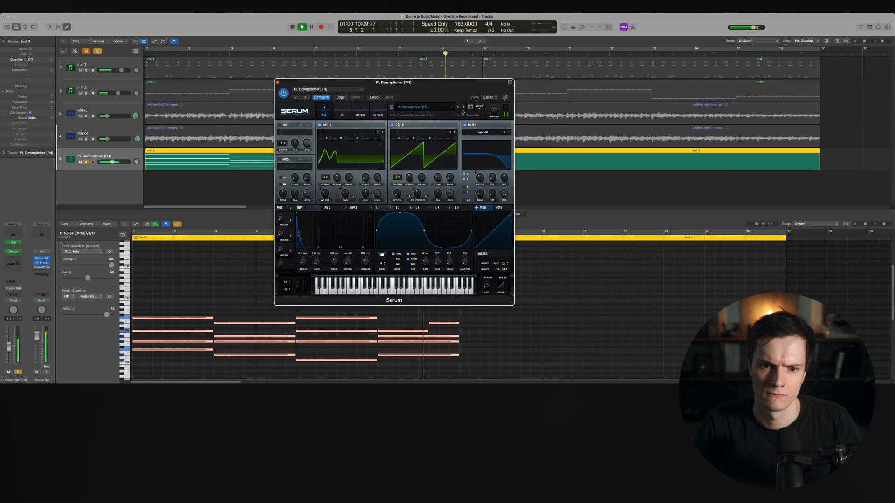
{"action": "left_click", "coordinate": [146, 47]}
{"action": "key", "text": "space"}
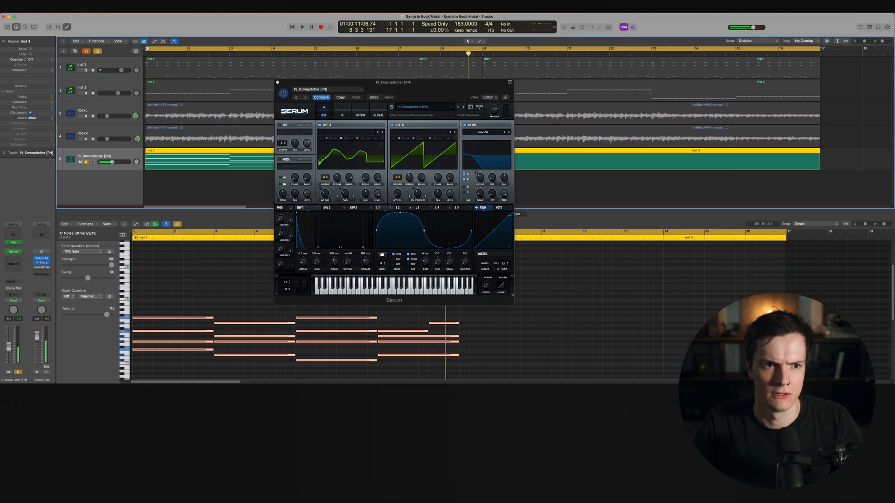
{"action": "left_click_drag", "start_coordinate": [146, 47], "coordinate": [483, 54]}
Step on through presets to PL Dreamy NuDisco and settle on PL Dyk Pyk [PL], then stop playback
{"action": "left_click_drag", "start_coordinate": [464, 93], "coordinate": [489, 103]}
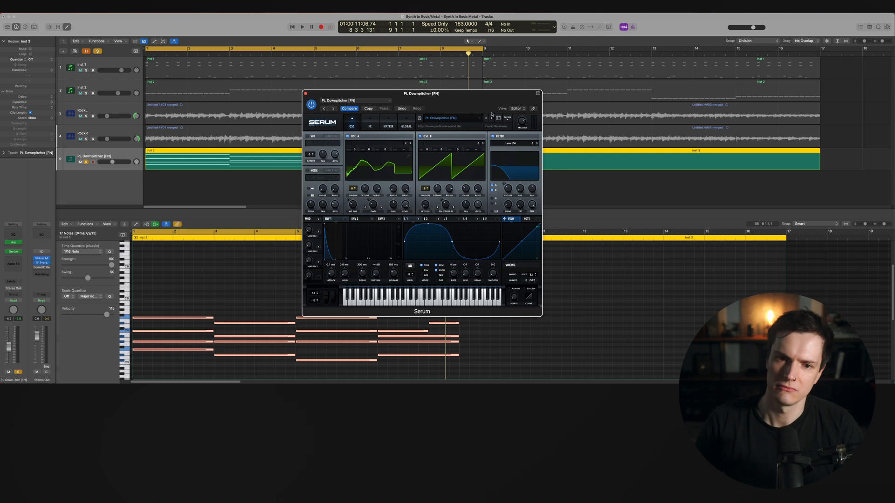
{"action": "left_click", "coordinate": [491, 118]}
{"action": "key", "text": "space"}
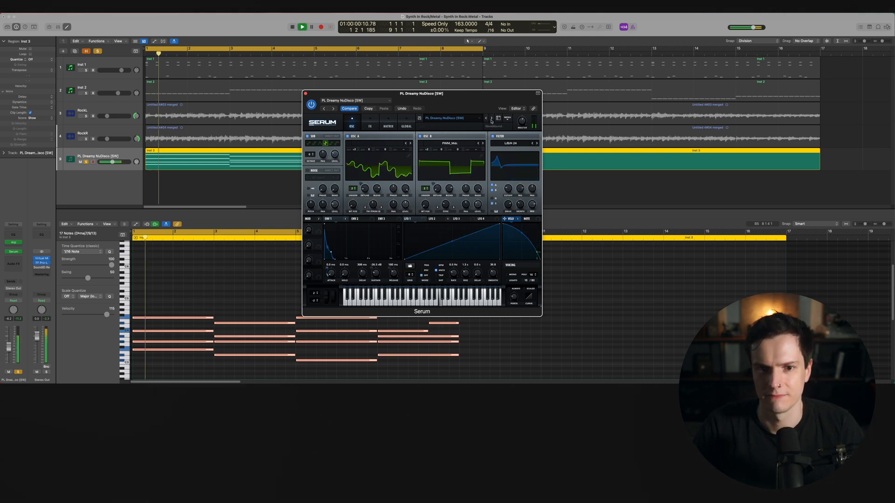
{"action": "left_click", "coordinate": [491, 119]}
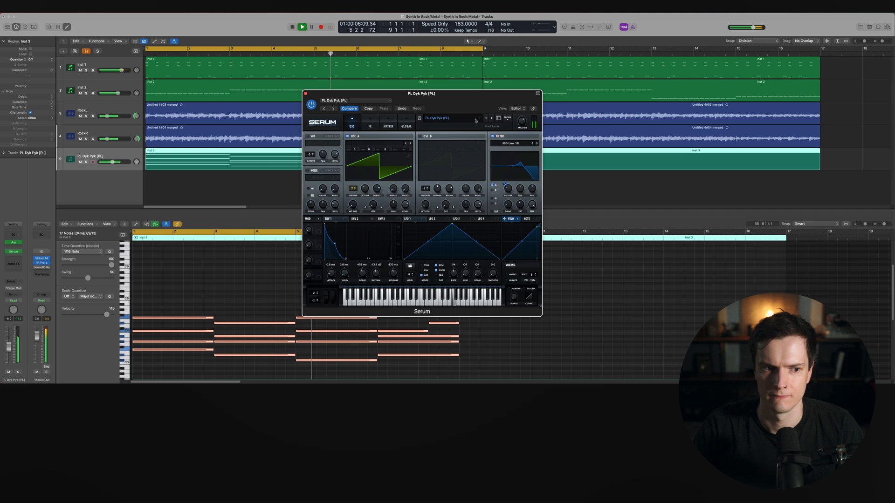
{"action": "key", "text": "space"}
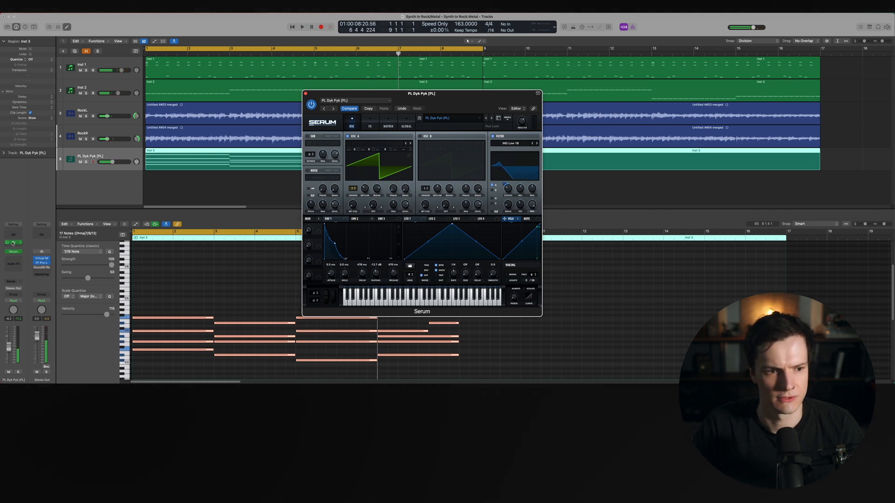
Reopen the Arpeggiator, set its rate to 1/16 while playing, and close the plugin window
{"action": "left_click", "coordinate": [13, 243]}
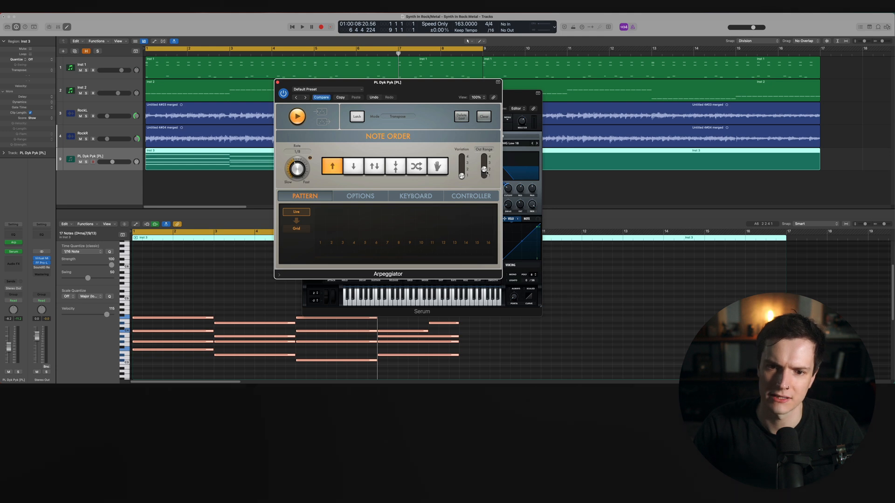
{"action": "left_click", "coordinate": [666, 284]}
{"action": "key", "text": "space"}
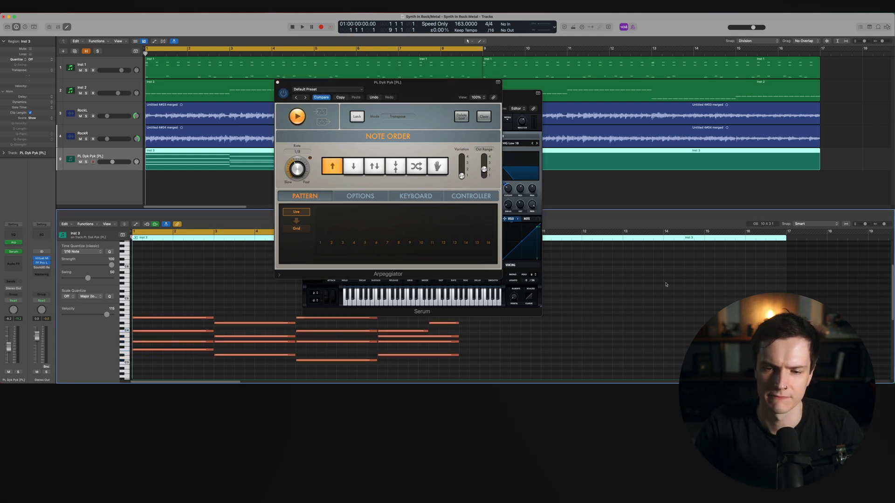
{"action": "key", "text": "space"}
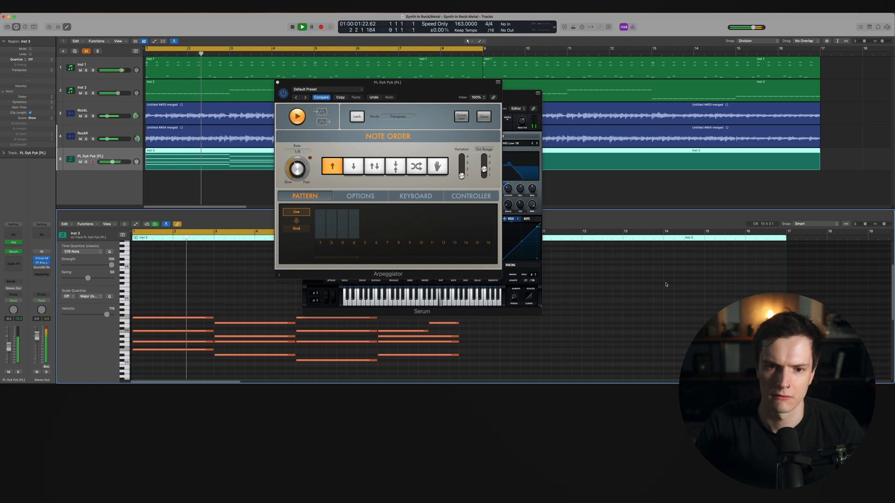
{"action": "left_click_drag", "start_coordinate": [301, 168], "coordinate": [303, 159]}
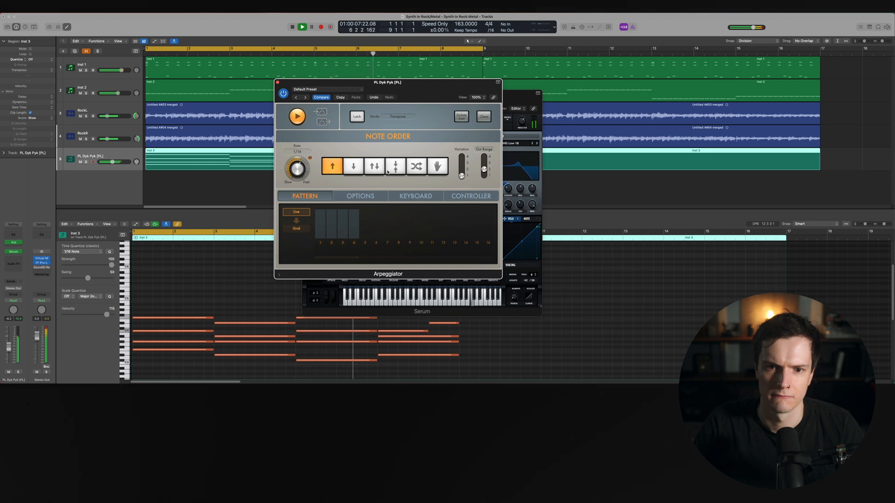
{"action": "left_click", "coordinate": [277, 83]}
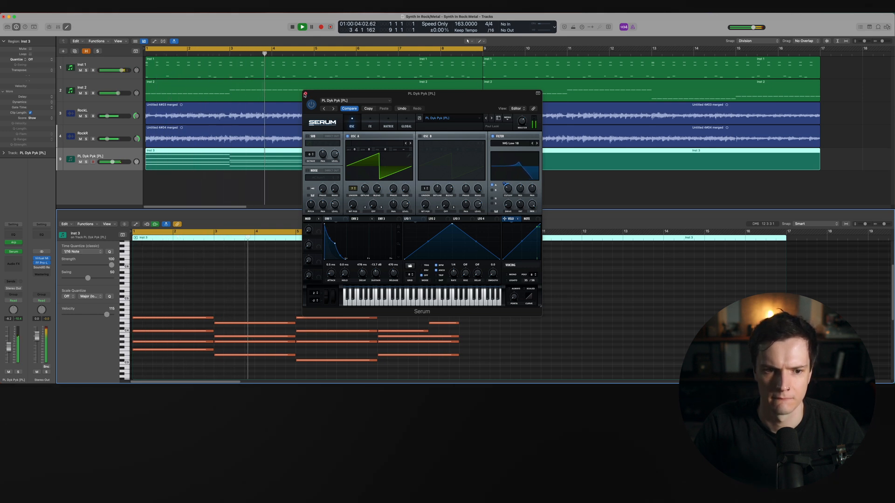
Close the Serum window and zoom in on the chord notes in the piano roll
{"action": "left_click", "coordinate": [305, 94]}
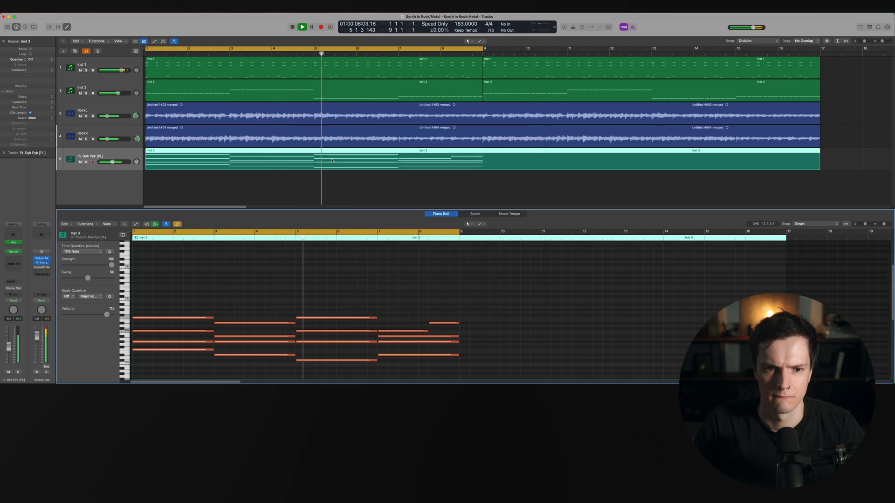
{"action": "scroll", "coordinate": [390, 271], "scroll_direction": "down", "scroll_amount": 3}
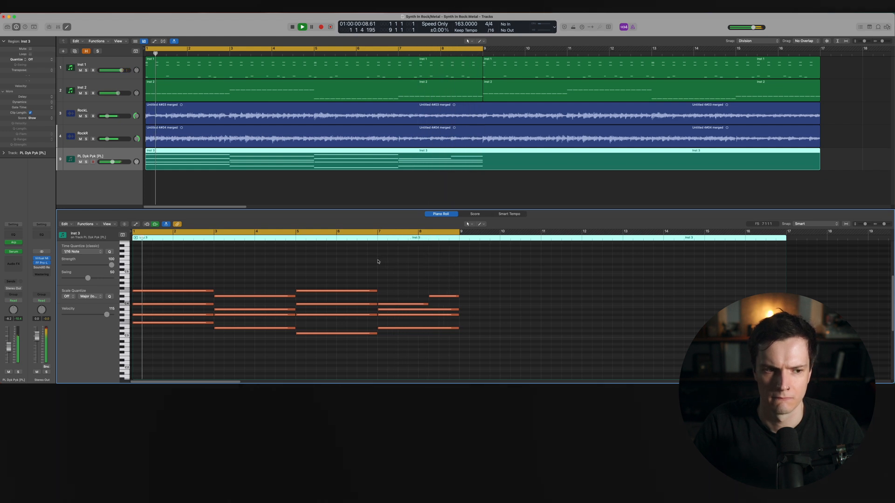
{"action": "left_click", "coordinate": [199, 273], "text": "ctrl+alt"}
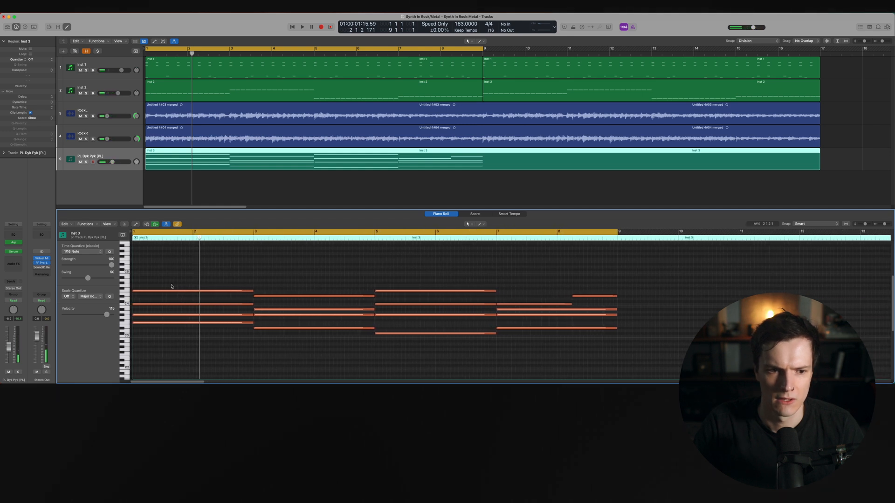
{"action": "left_click", "coordinate": [154, 286], "text": "ctrl+alt"}
{"action": "key", "text": "space"}
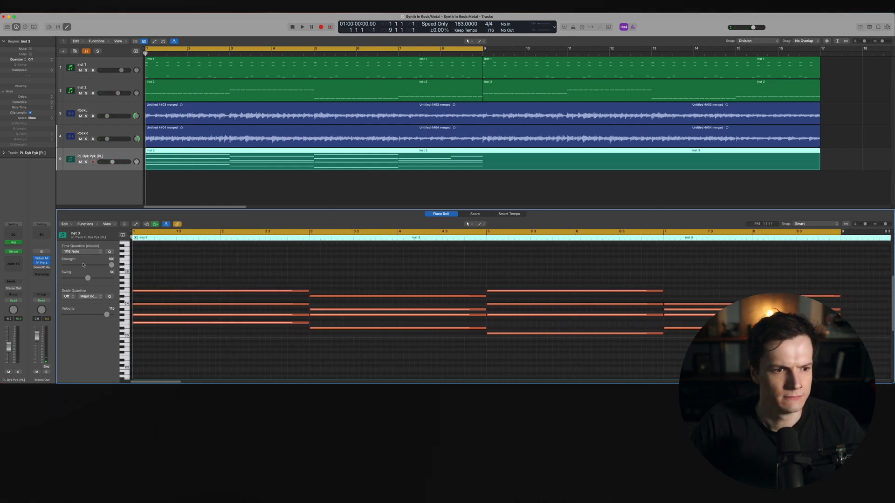
Recheck the Arpeggiator settings and reopen the Serum window
{"action": "left_click", "coordinate": [14, 243]}
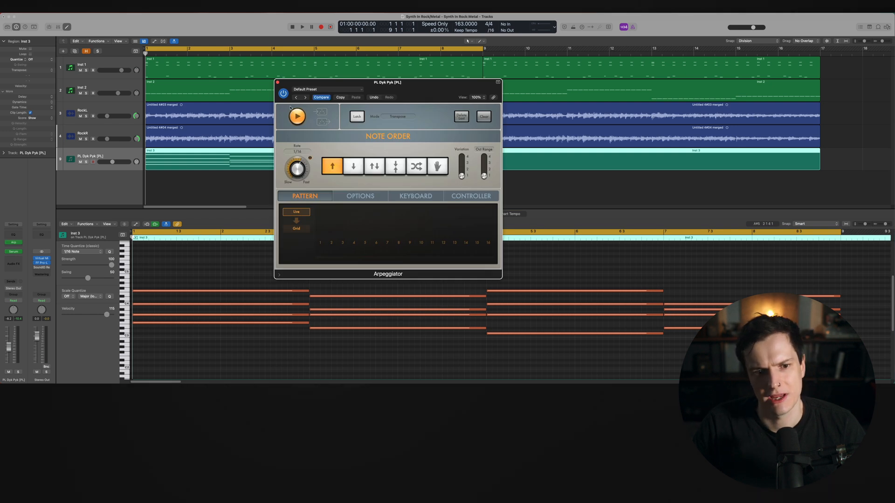
{"action": "left_click", "coordinate": [278, 82]}
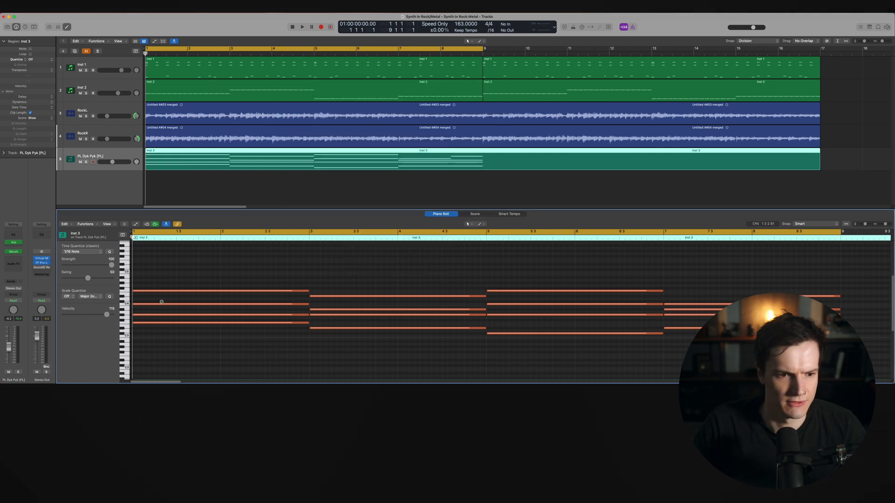
{"action": "scroll", "coordinate": [162, 303], "scroll_direction": "up", "scroll_amount": 3}
{"action": "left_click_drag", "start_coordinate": [154, 272], "coordinate": [147, 358]}
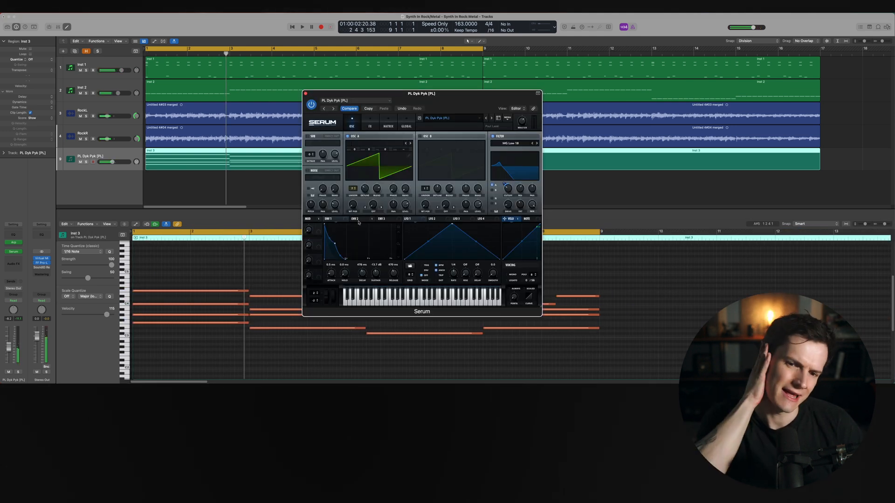
{"action": "mouse_move", "coordinate": [357, 223]}
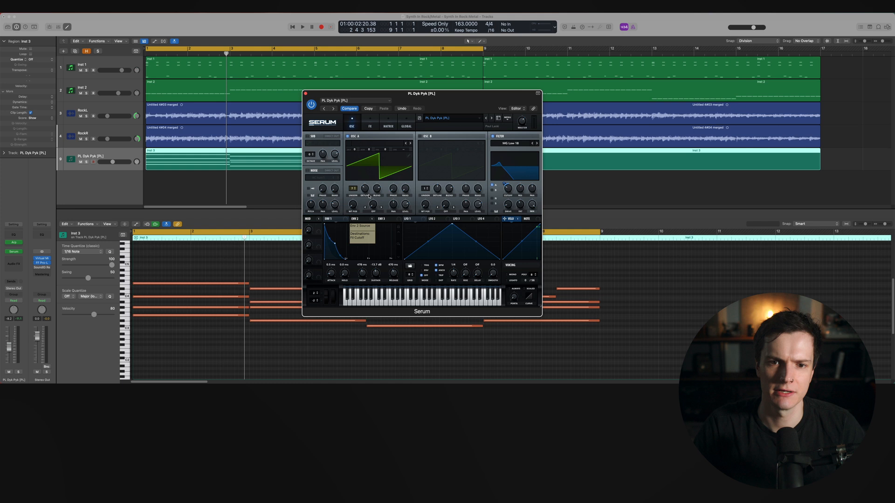
{"action": "left_click", "coordinate": [267, 268]}
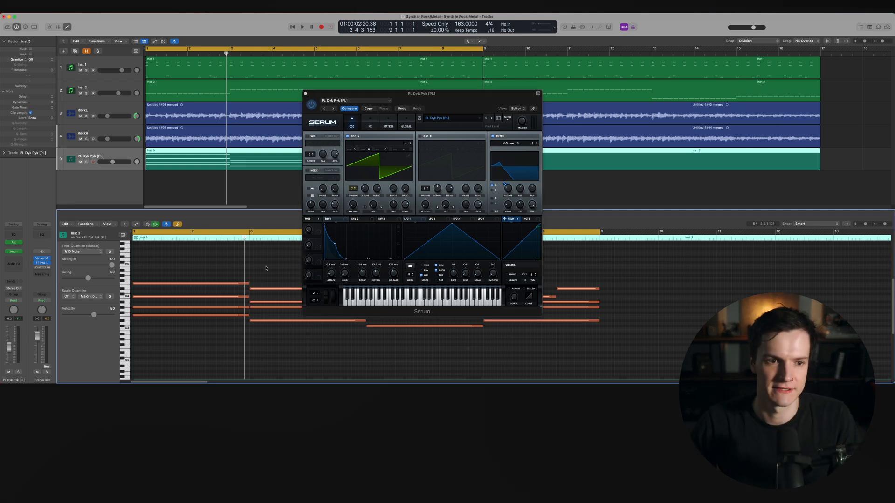
Lower the Inst 3 track volume fader and play back the part
{"action": "left_click_drag", "start_coordinate": [114, 162], "coordinate": [109, 162]}
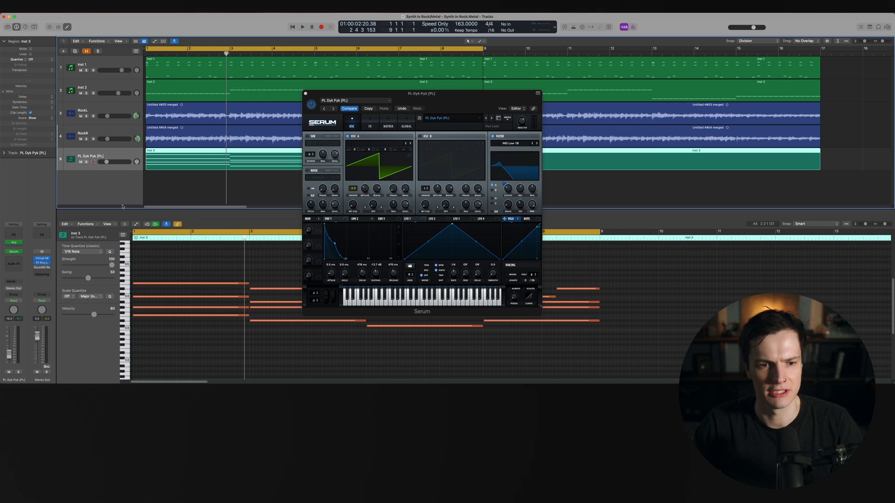
{"action": "key", "text": "space"}
{"action": "left_click_drag", "start_coordinate": [107, 163], "coordinate": [110, 162]}
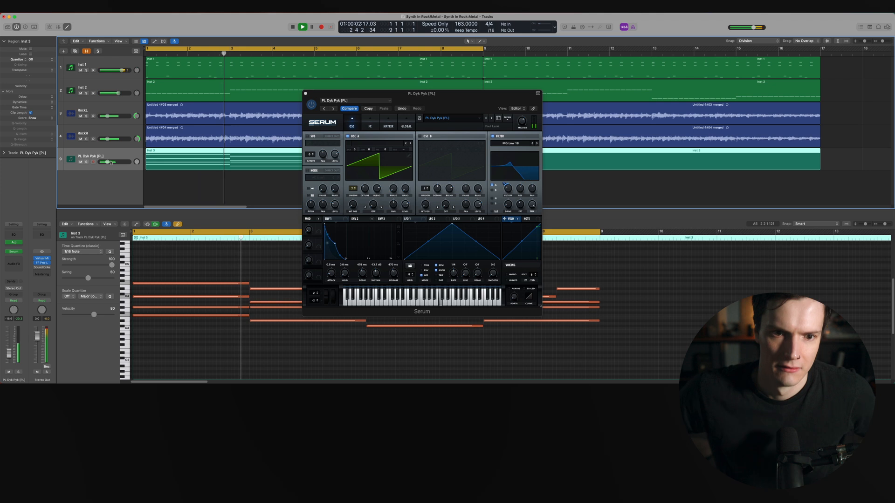
Open Serum's effects page, solo the Inst 3 track and play the part from the start
{"action": "key", "text": "space"}
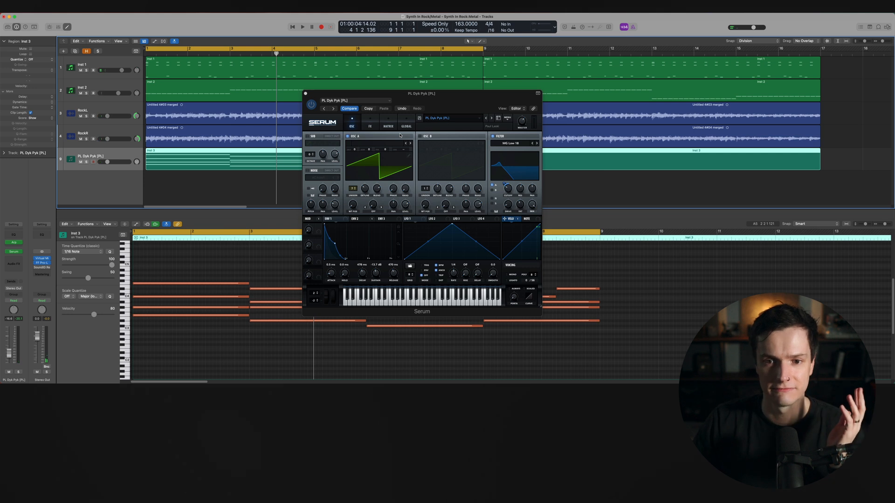
{"action": "left_click", "coordinate": [369, 126]}
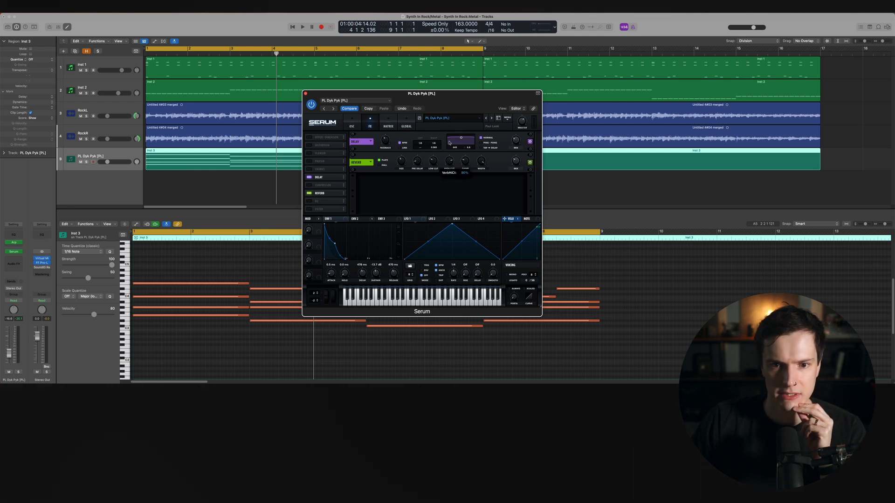
{"action": "key", "text": "s"}
{"action": "key", "text": "Return"}
{"action": "key", "text": "space"}
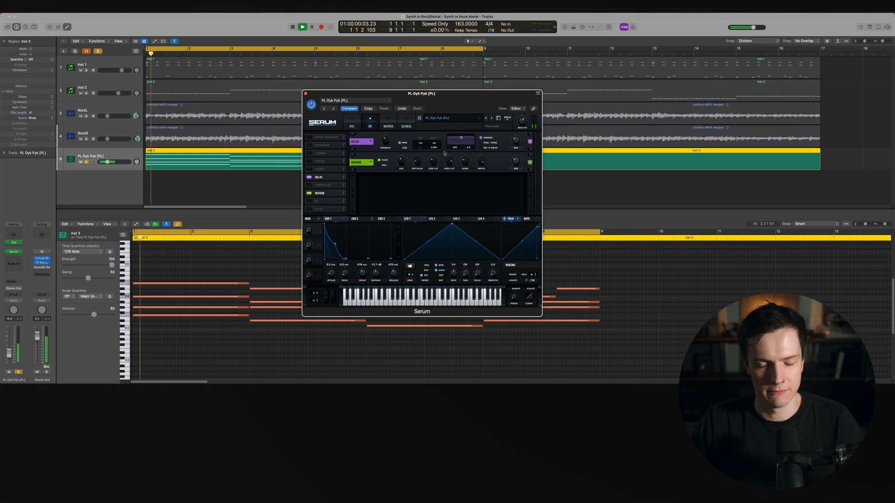
Adjust the Reverb mix and size knobs and lower the Delay mix in Serum's effects rack
{"action": "mouse_move", "coordinate": [518, 162]}
{"action": "left_mouse_down"}
{"action": "mouse_move", "coordinate": [518, 139]}
{"action": "mouse_move", "coordinate": [518, 148]}
{"action": "left_mouse_up"}
{"action": "left_click_drag", "start_coordinate": [401, 161], "coordinate": [401, 175]}
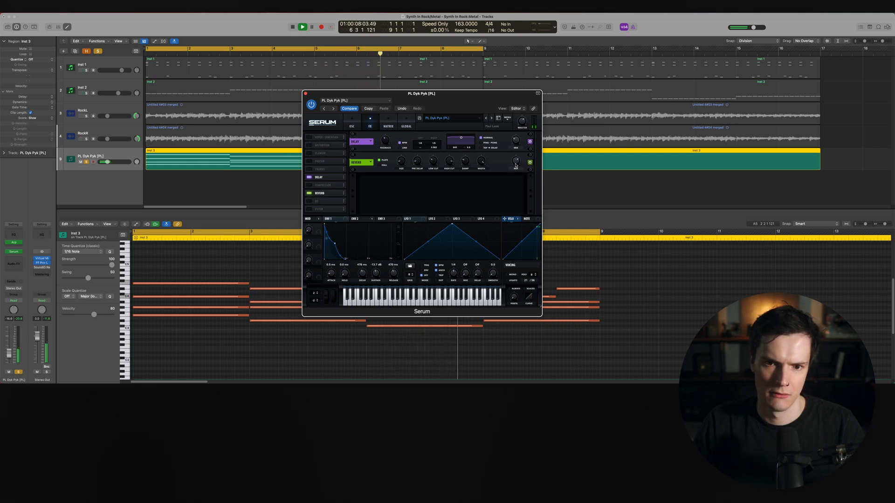
{"action": "mouse_move", "coordinate": [515, 139]}
{"action": "left_click_drag", "start_coordinate": [515, 128], "coordinate": [514, 136]}
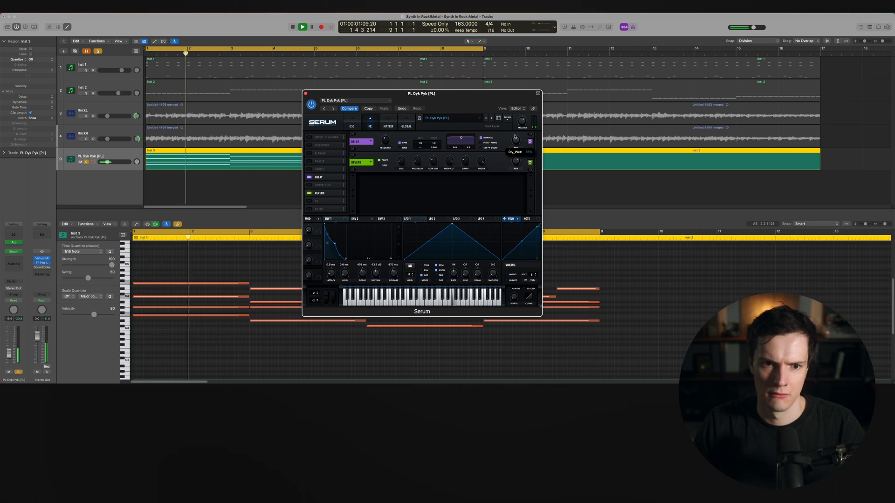
Enable the Hyper/Dimension effect and raise its rate
{"action": "left_click", "coordinate": [308, 137]}
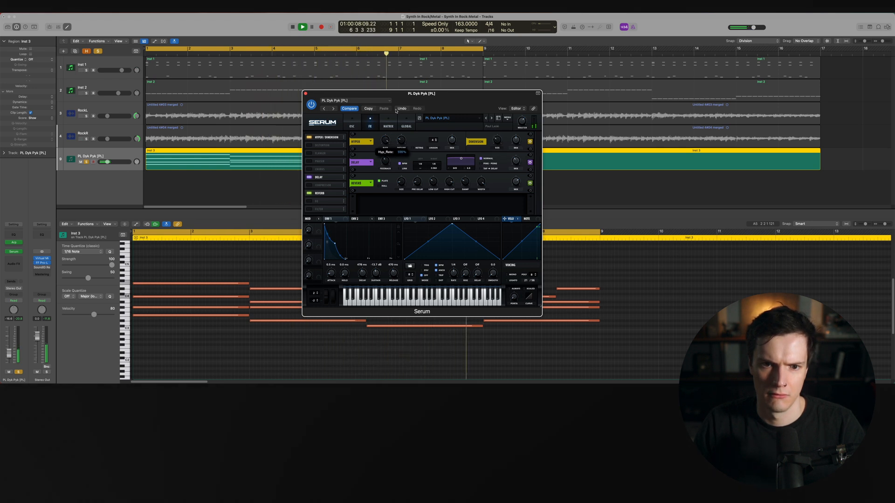
{"action": "mouse_move", "coordinate": [385, 140]}
{"action": "left_mouse_down"}
{"action": "mouse_move", "coordinate": [381, 156]}
{"action": "mouse_move", "coordinate": [402, 143]}
{"action": "left_mouse_up"}
Unsolo the Inst 3 track and nudge its volume fader down slightly
{"action": "left_click", "coordinate": [86, 163]}
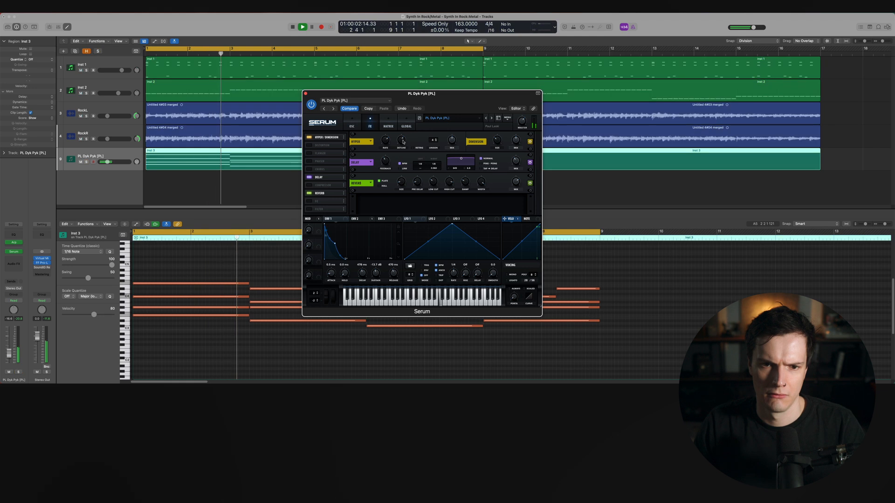
{"action": "mouse_move", "coordinate": [130, 162]}
{"action": "left_mouse_down"}
{"action": "mouse_move", "coordinate": [142, 162]}
{"action": "mouse_move", "coordinate": [122, 161]}
{"action": "left_mouse_up"}
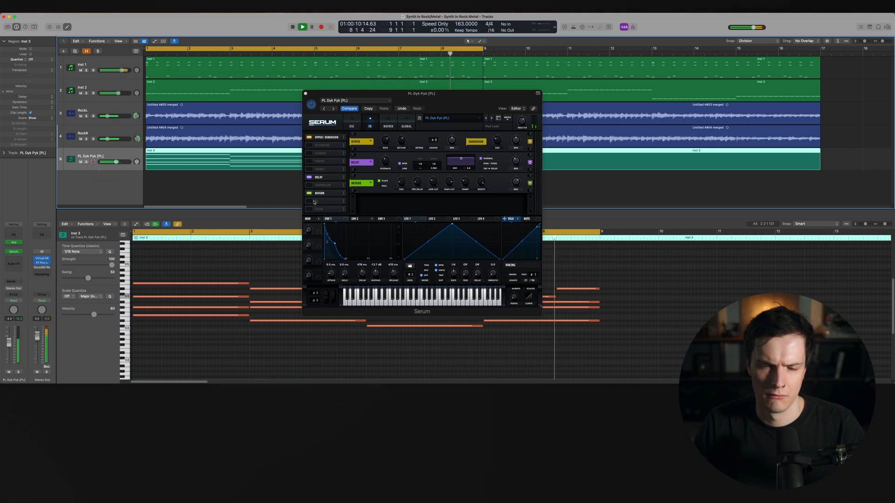
Return to the oscillator page, enable OSC B and adjust its unison voices while playing
{"action": "left_click", "coordinate": [350, 125]}
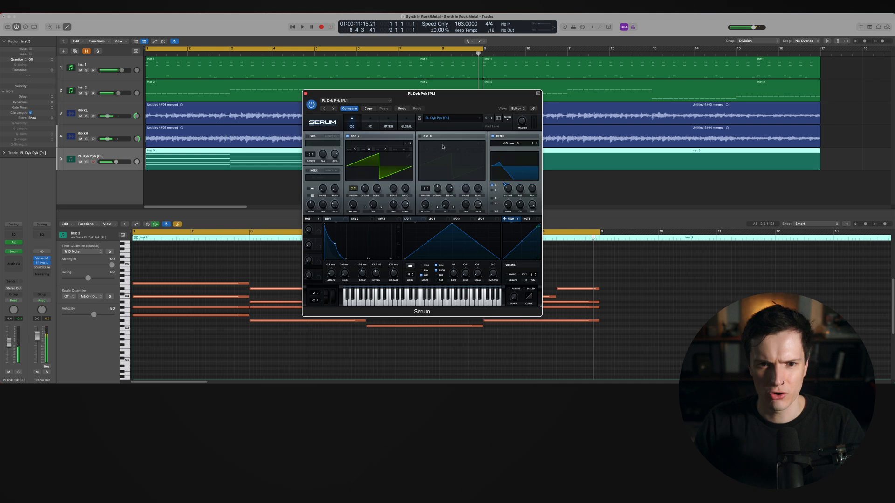
{"action": "left_click", "coordinate": [420, 137]}
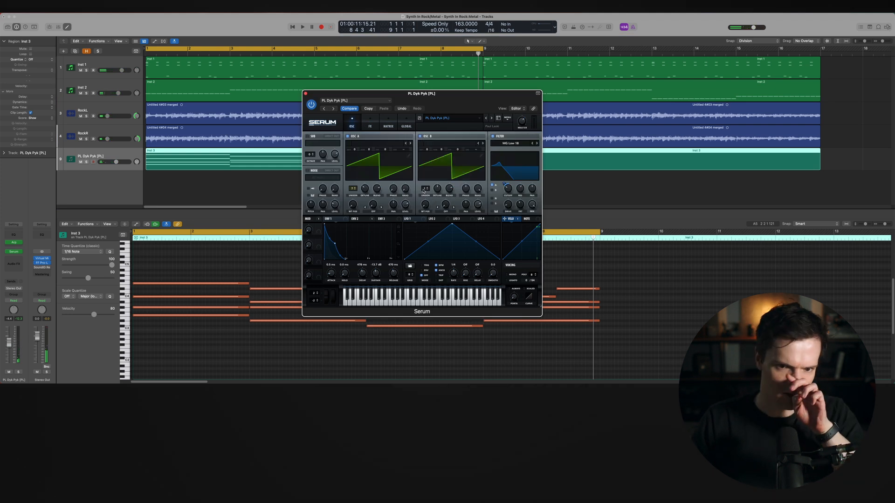
{"action": "left_click_drag", "start_coordinate": [424, 188], "coordinate": [416, 143]}
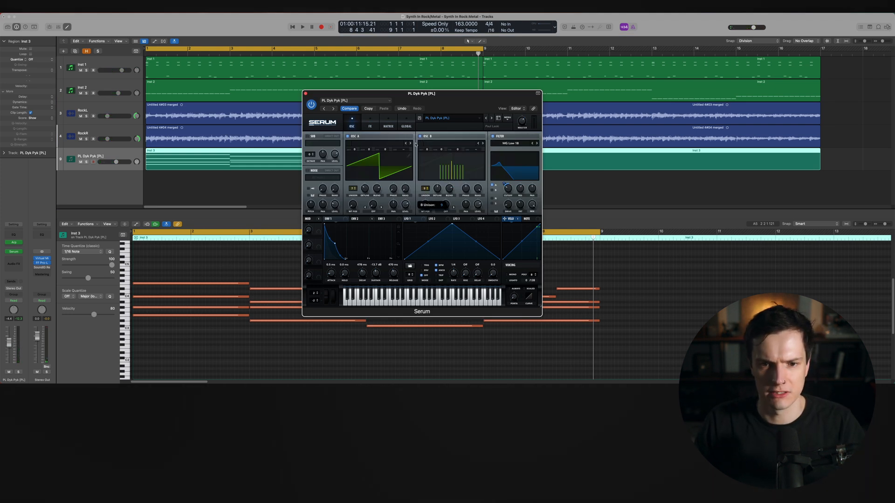
{"action": "key", "text": "space"}
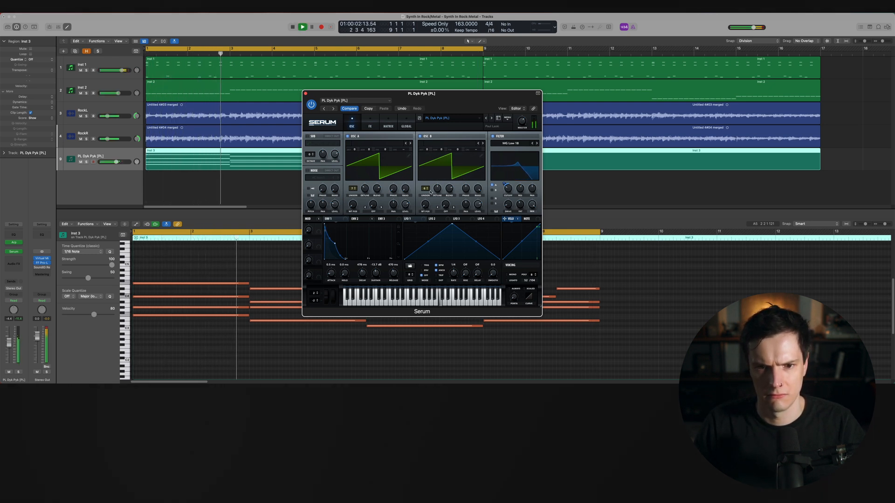
Solo the track, lower OSC B's unison detune, and unsolo it again
{"action": "key", "text": "ctrl+s"}
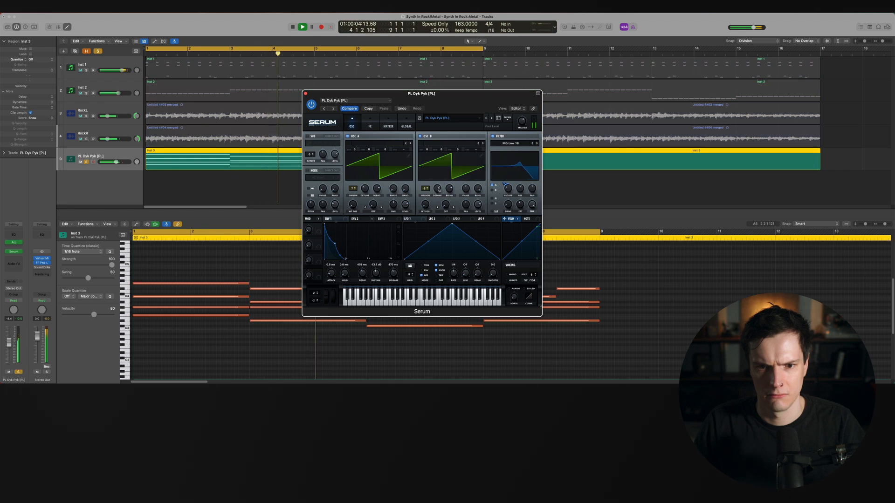
{"action": "left_click_drag", "start_coordinate": [438, 190], "coordinate": [438, 204]}
{"action": "key", "text": "ctrl+s"}
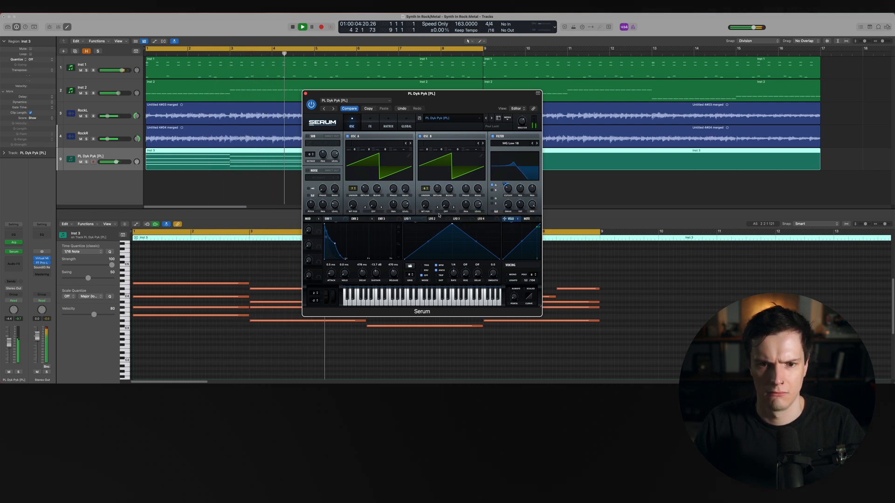
Step through OSC B wavetables to Basic Shapes, sweeping its wavetable position along the way, then stop playback
{"action": "left_click", "coordinate": [441, 214]}
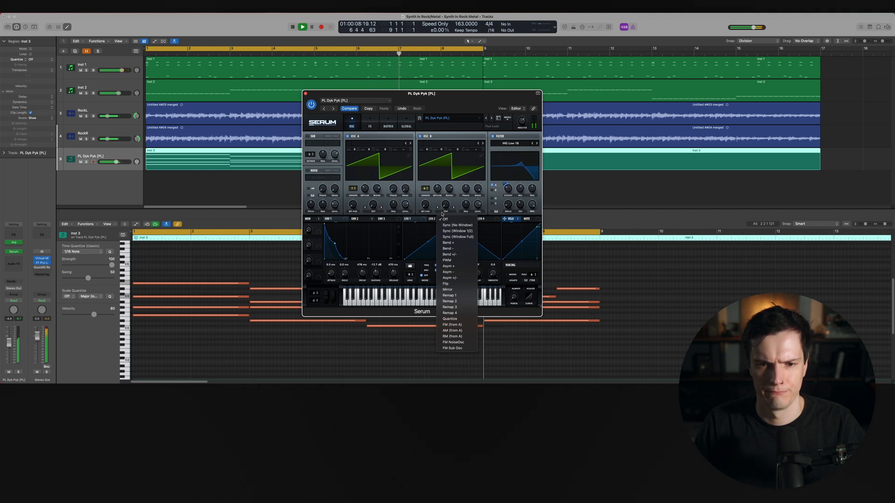
{"action": "left_click", "coordinate": [438, 204]}
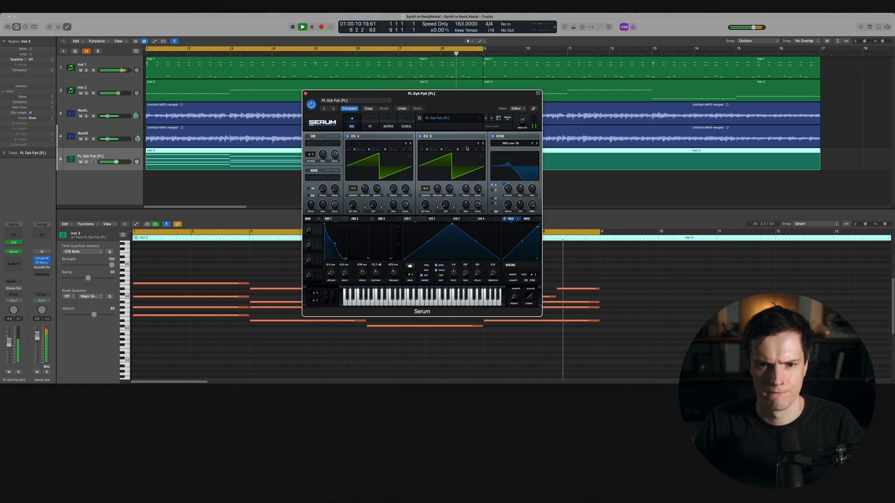
{"action": "left_click", "coordinate": [482, 143]}
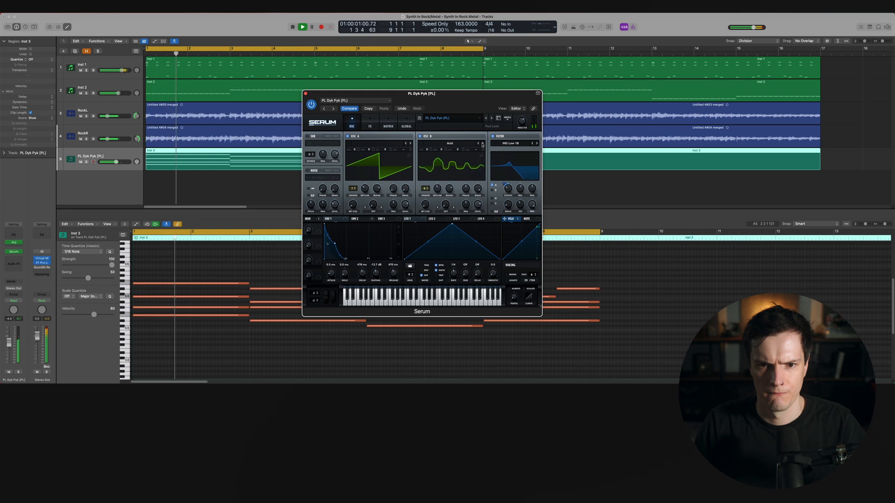
{"action": "left_click", "coordinate": [482, 143]}
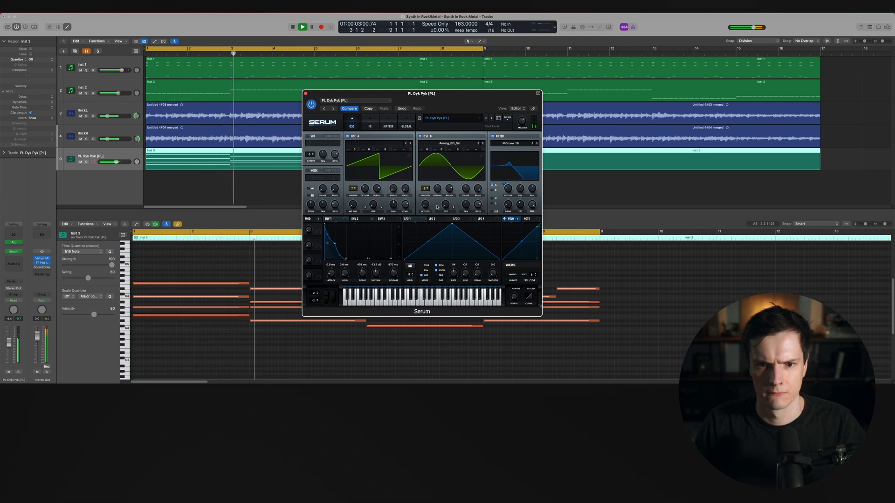
{"action": "left_click_drag", "start_coordinate": [426, 207], "coordinate": [429, 168]}
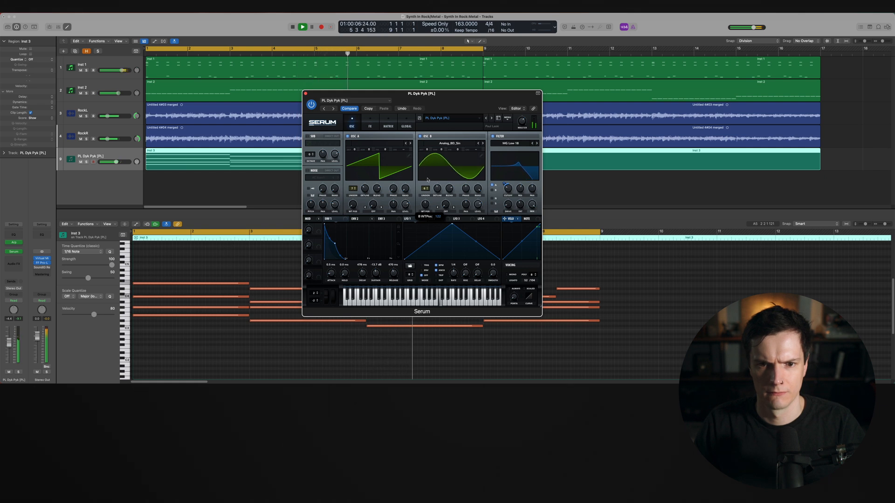
{"action": "left_click", "coordinate": [482, 144]}
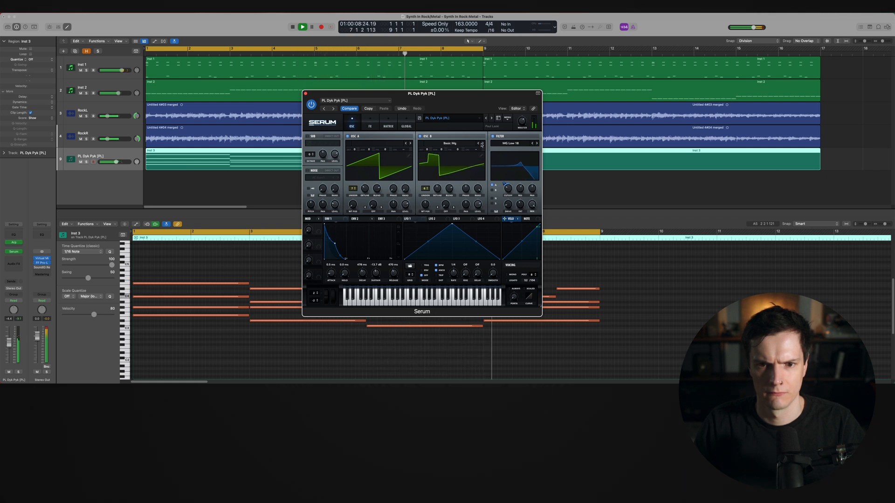
{"action": "left_click_drag", "start_coordinate": [423, 205], "coordinate": [430, 193]}
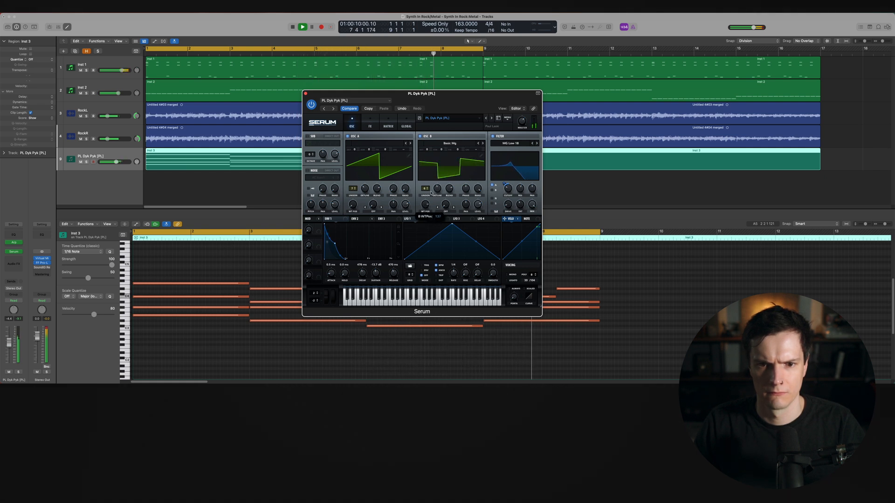
{"action": "left_click", "coordinate": [481, 143]}
{"action": "left_click_drag", "start_coordinate": [429, 204], "coordinate": [423, 224]}
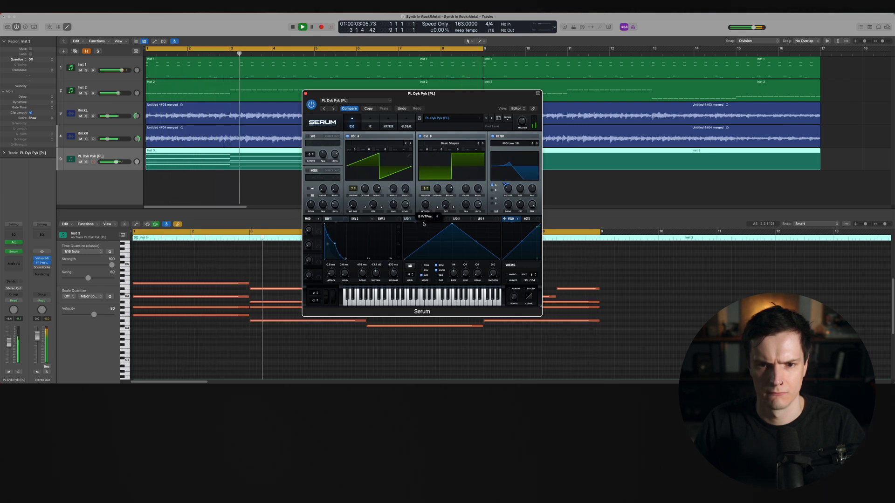
{"action": "key", "text": "space"}
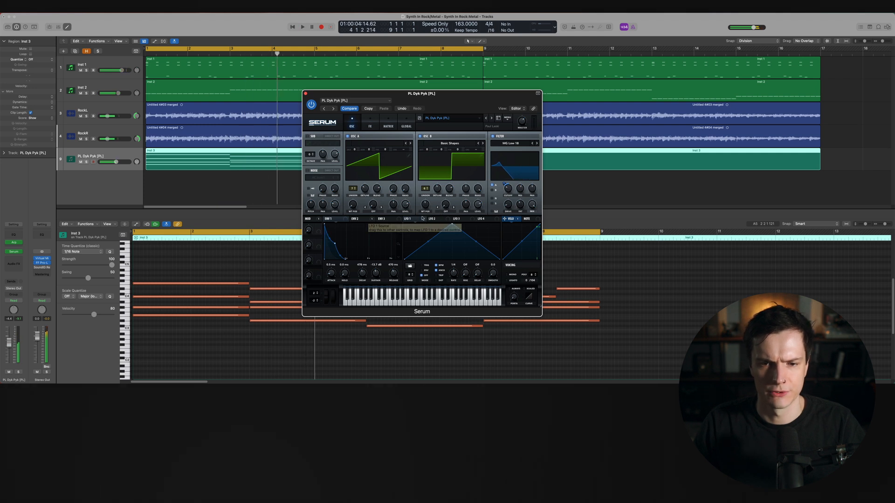
Switch OSC B's wavetable display to 3D view and audition the soloed track
{"action": "left_click", "coordinate": [451, 172]}
{"action": "key", "text": "s"}
{"action": "key", "text": "space"}
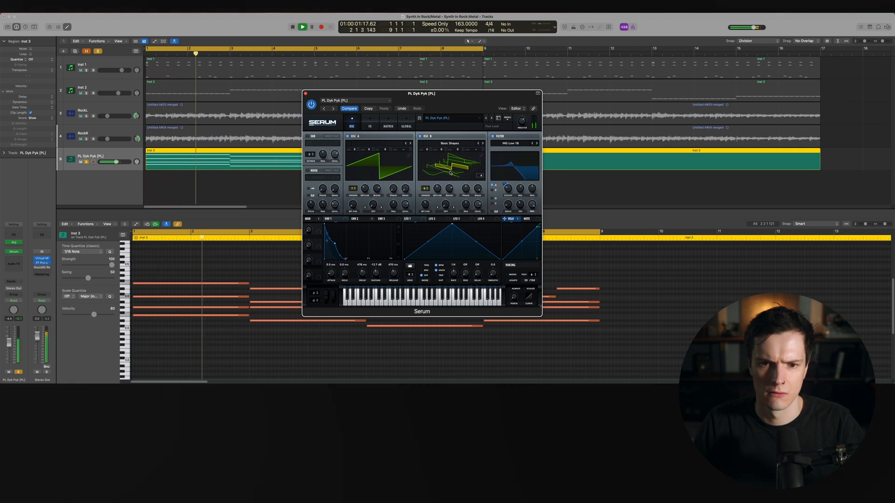
{"action": "key", "text": "s"}
{"action": "key", "text": "s"}
{"action": "key", "text": "space"}
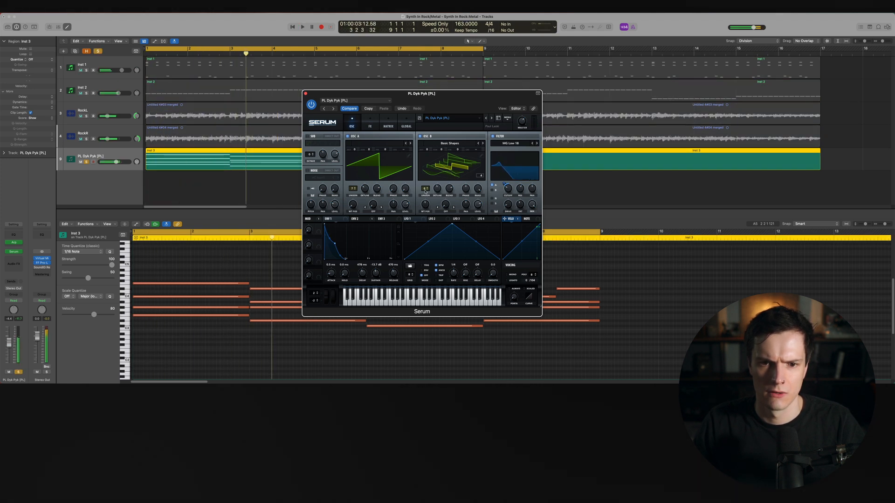
Reduce OSC B's unison voices and audition the part during playback
{"action": "left_click_drag", "start_coordinate": [425, 189], "coordinate": [427, 266]}
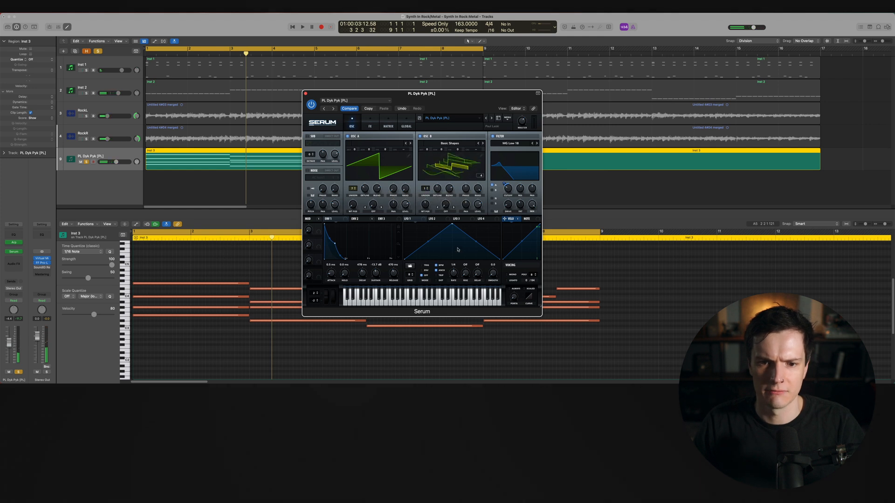
{"action": "key", "text": "space"}
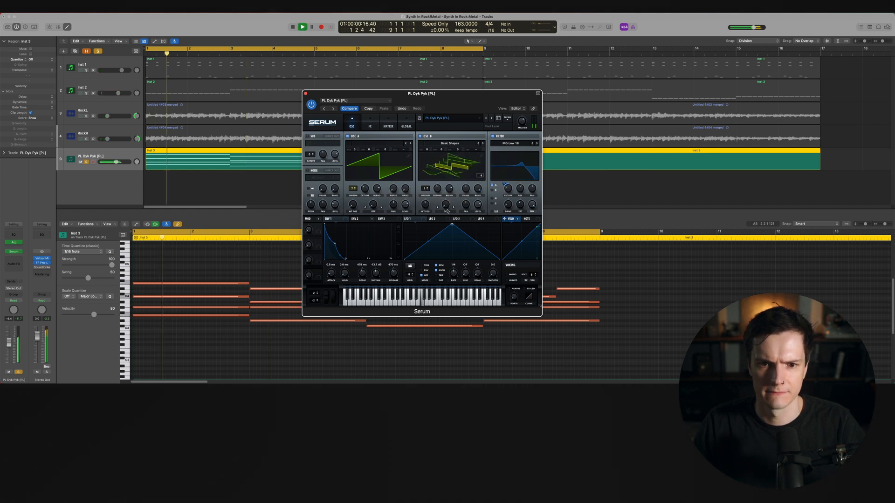
{"action": "key", "text": "space"}
{"action": "mouse_move", "coordinate": [428, 154]}
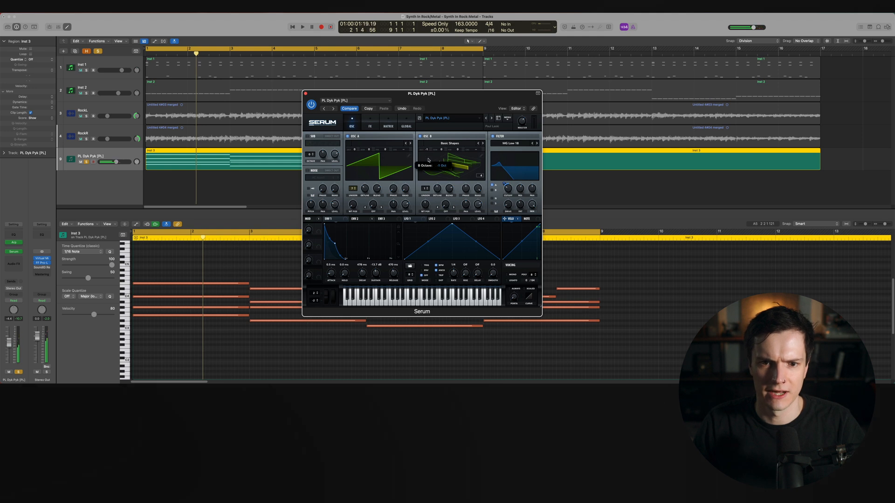
{"action": "key", "text": "space"}
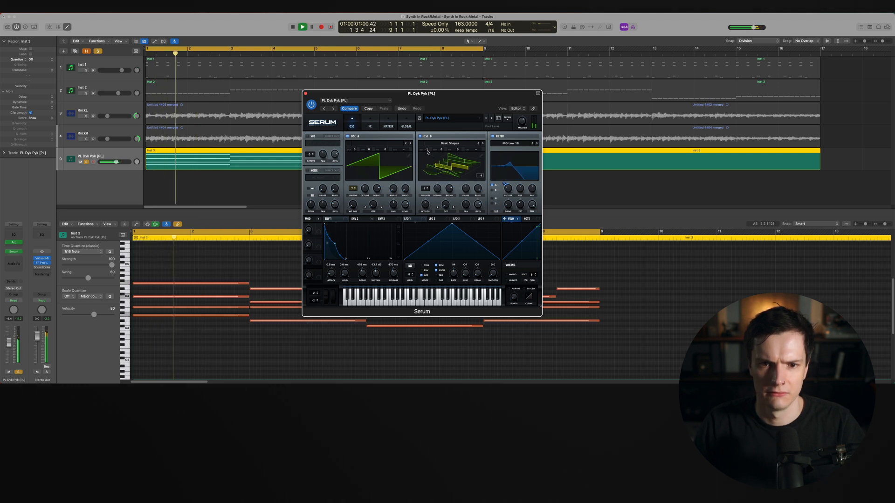
{"action": "key", "text": "space"}
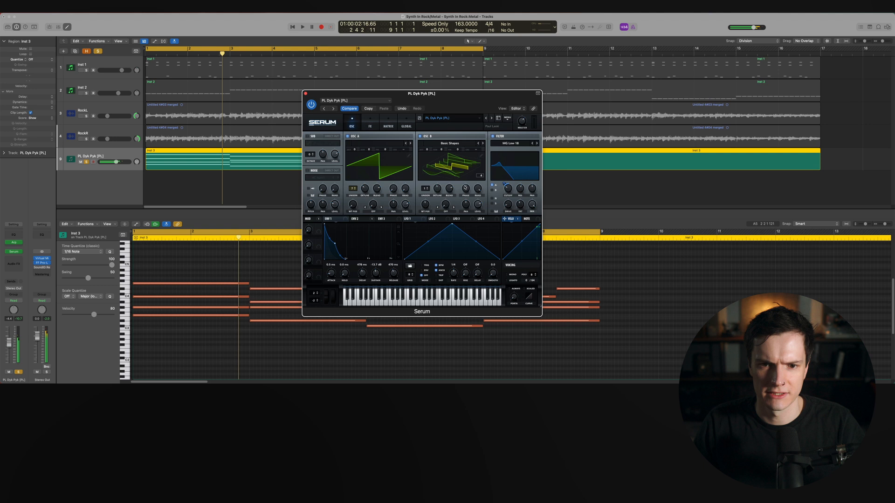
{"action": "left_click_drag", "start_coordinate": [425, 190], "coordinate": [426, 188]}
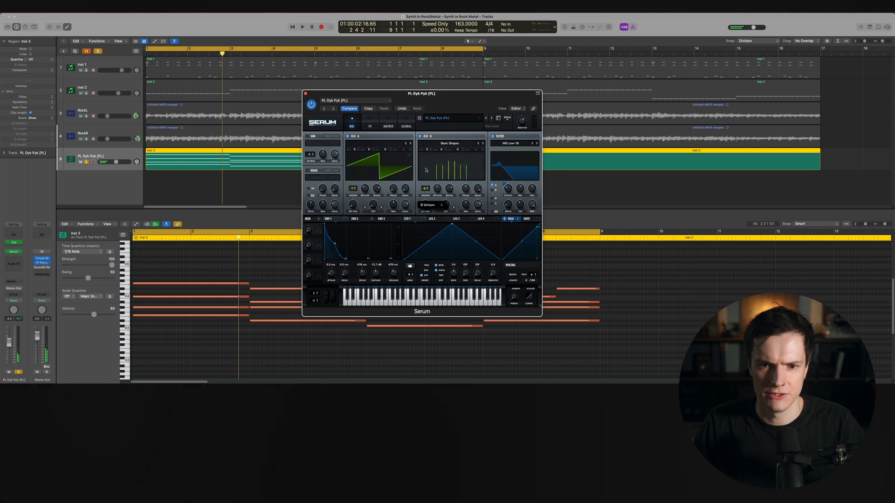
Stop playback and insert a ChromaVerb reverb on the synth track's effect chain
{"action": "key", "text": "space"}
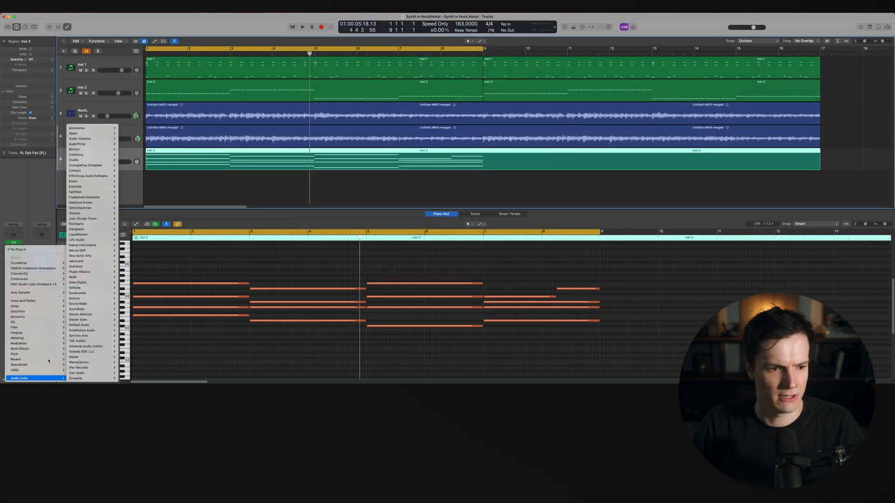
{"action": "mouse_move", "coordinate": [47, 360]}
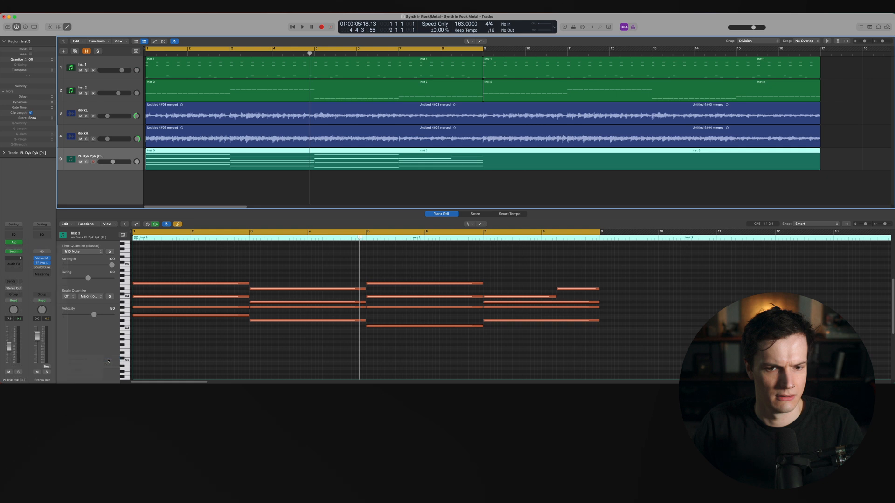
{"action": "left_click", "coordinate": [110, 358]}
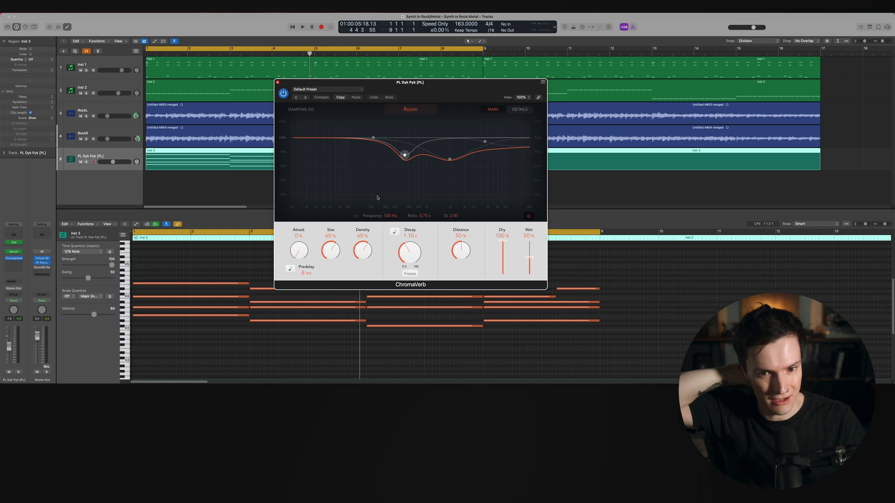
Choose the Synth Hall room type in ChromaVerb and start playback
{"action": "left_click", "coordinate": [410, 111]}
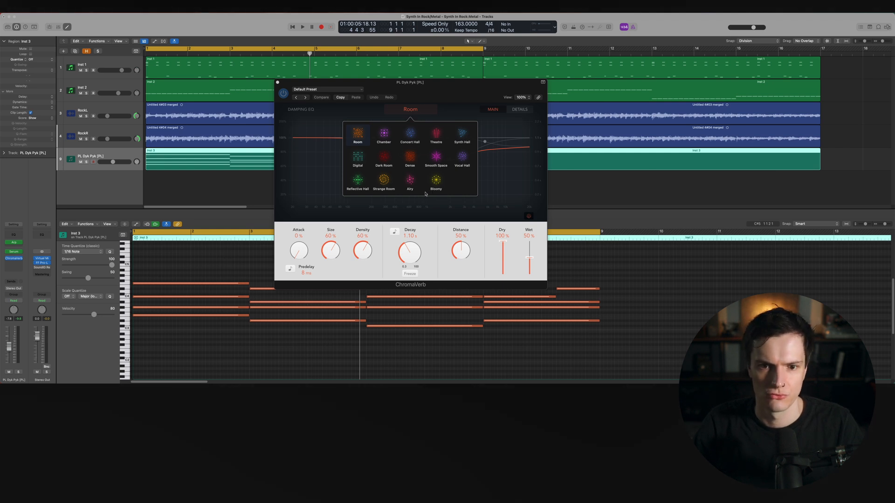
{"action": "left_click", "coordinate": [464, 142]}
{"action": "key", "text": "space"}
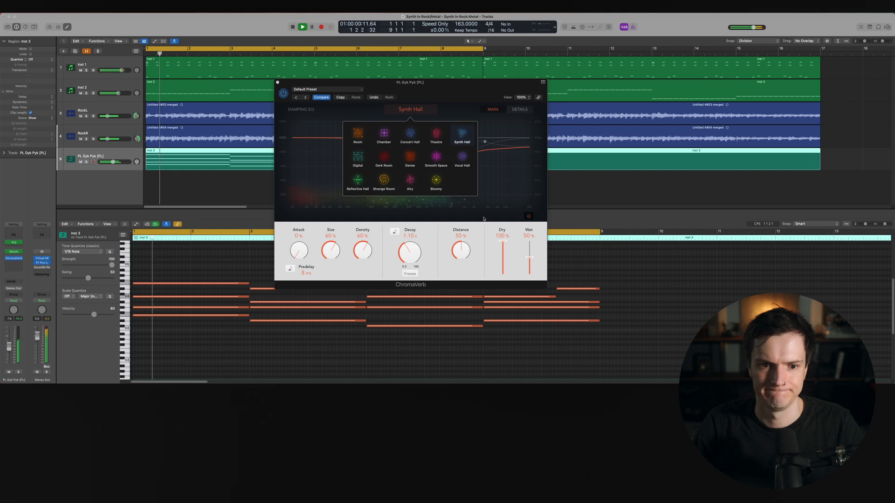
Solo the track and reshape ChromaVerb's damping EQ curve, raising its upper band
{"action": "key", "text": "s"}
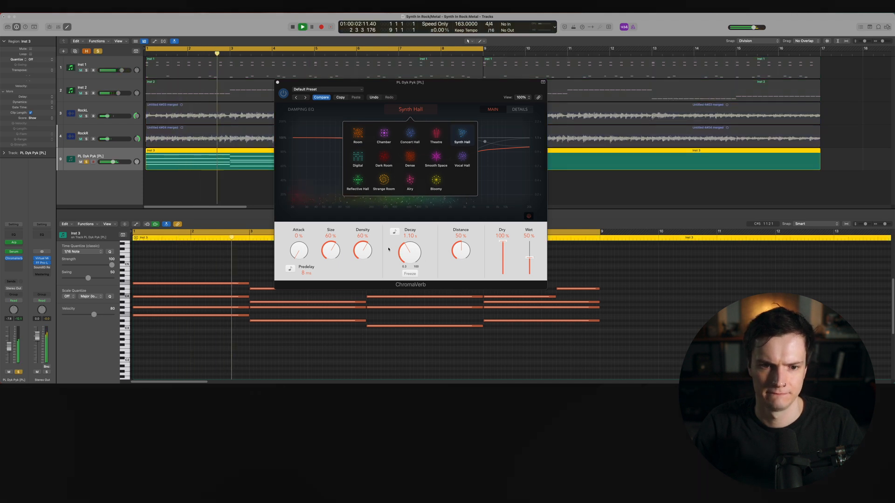
{"action": "left_click", "coordinate": [298, 251]}
{"action": "left_click", "coordinate": [519, 109]}
{"action": "left_click", "coordinate": [490, 110]}
{"action": "left_click_drag", "start_coordinate": [449, 159], "coordinate": [440, 112]}
{"action": "left_click_drag", "start_coordinate": [405, 153], "coordinate": [450, 129]}
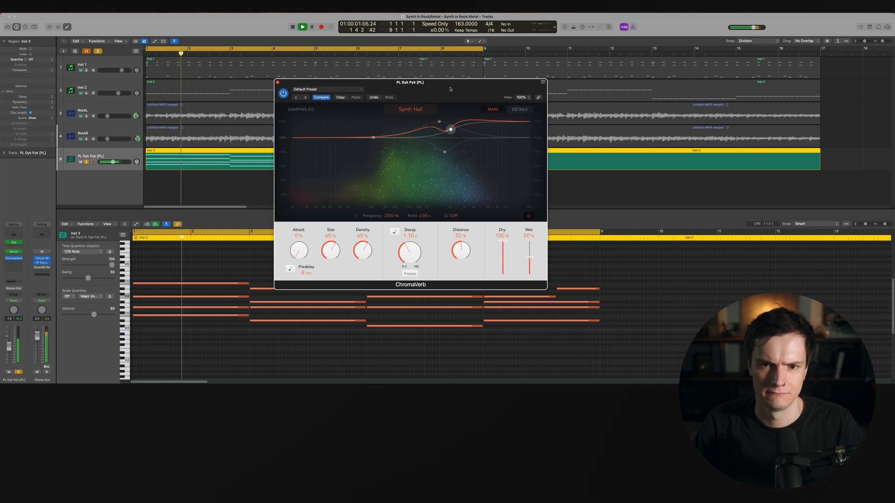
Adjust ChromaVerb's output EQ in the details view, moving the high cut out and adding a low cut, then close it
{"action": "left_click", "coordinate": [521, 111]}
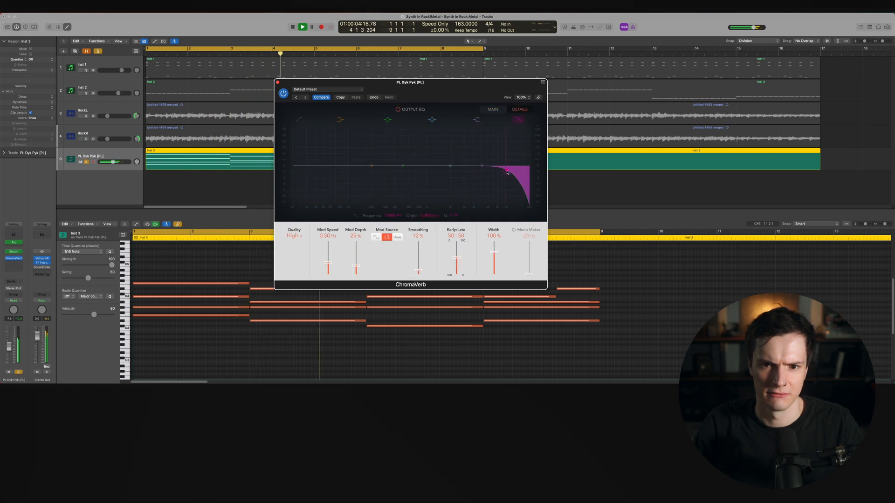
{"action": "left_click_drag", "start_coordinate": [515, 172], "coordinate": [568, 172]}
{"action": "left_click_drag", "start_coordinate": [477, 130], "coordinate": [445, 128]}
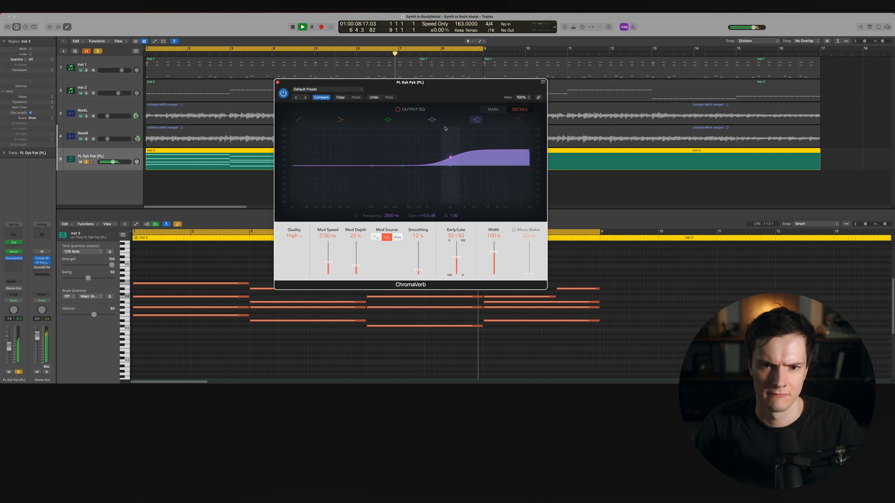
{"action": "left_click", "coordinate": [277, 83]}
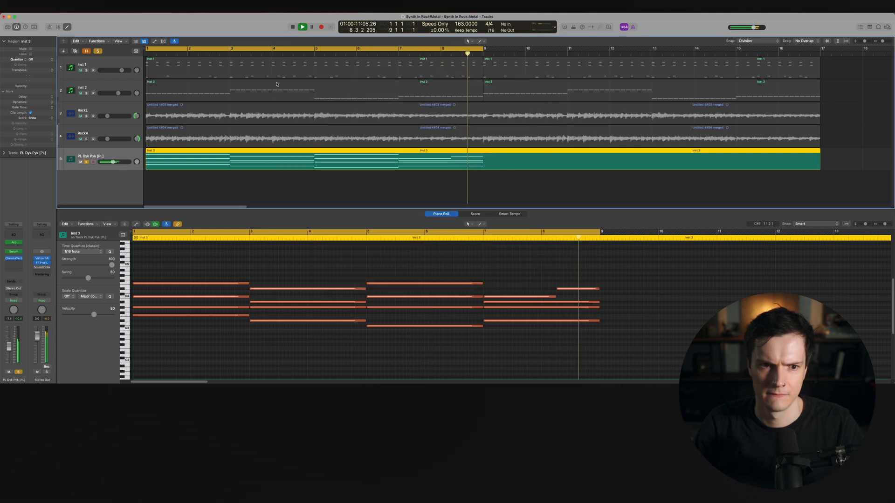
Insert FabFilter Pro-Q 3 in the next effect slot after the reverb
{"action": "left_click", "coordinate": [10, 264]}
{"action": "mouse_move", "coordinate": [41, 316]}
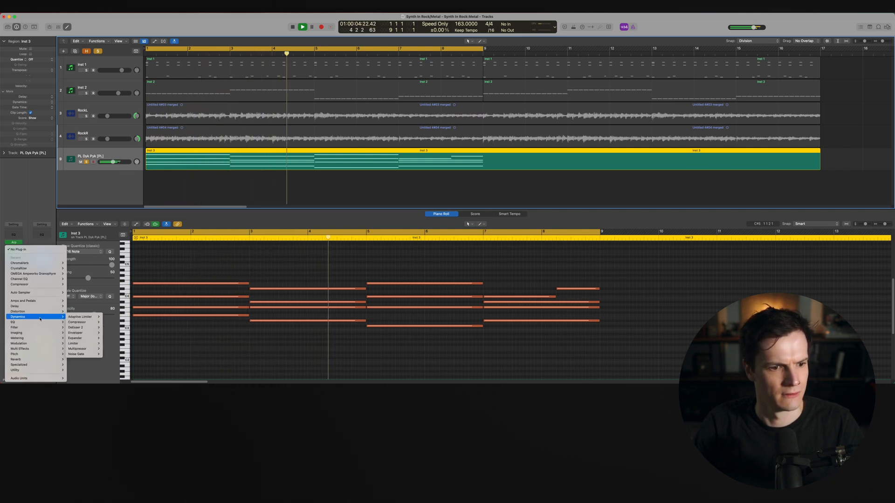
{"action": "mouse_move", "coordinate": [42, 378]}
{"action": "mouse_move", "coordinate": [102, 201]}
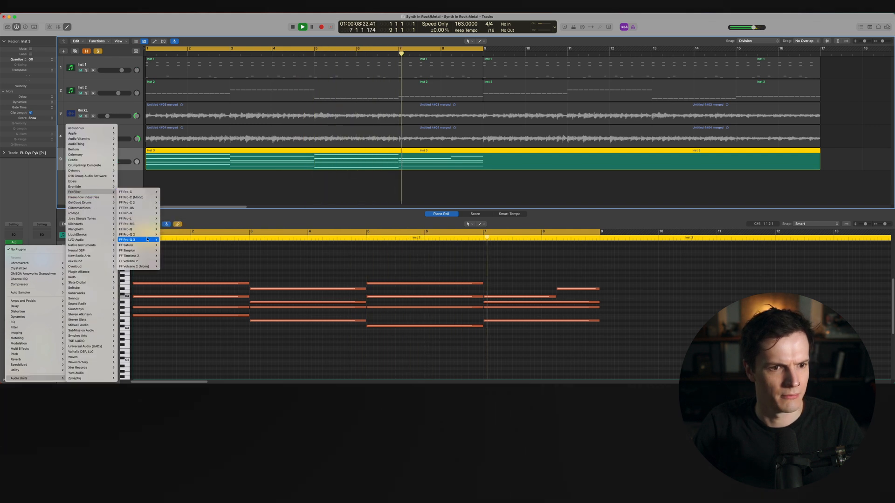
{"action": "left_click", "coordinate": [170, 240]}
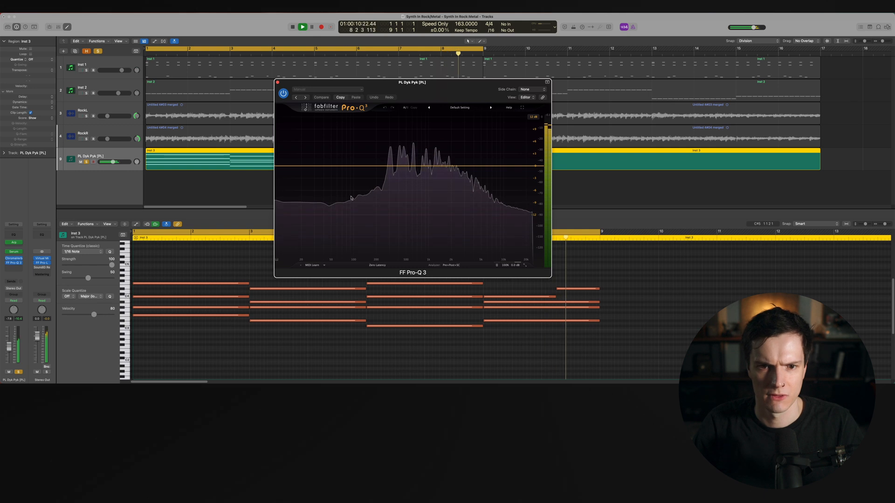
Add a low-cut band and a low-mid bell cut in Pro-Q 3
{"action": "left_click", "coordinate": [354, 165]}
{"action": "left_click_drag", "start_coordinate": [354, 165], "coordinate": [379, 166]}
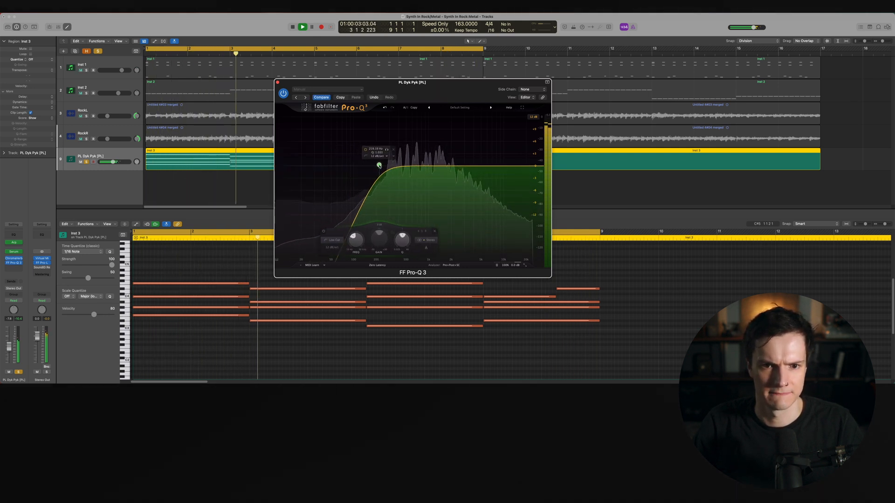
{"action": "left_click", "coordinate": [324, 232]}
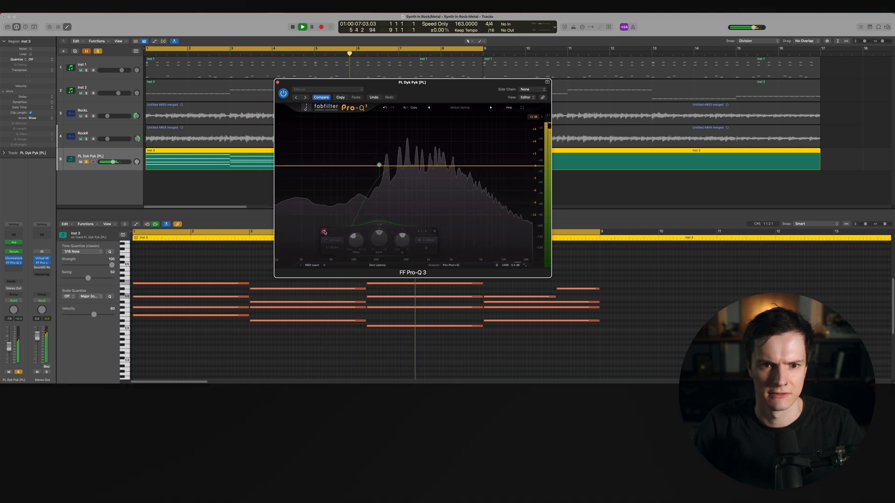
{"action": "left_click", "coordinate": [325, 232]}
{"action": "left_click_drag", "start_coordinate": [393, 167], "coordinate": [392, 178]}
Audition the EQ by bypassing and re-enabling the low-cut band during playback, then close Pro-Q 3
{"action": "key", "text": "space"}
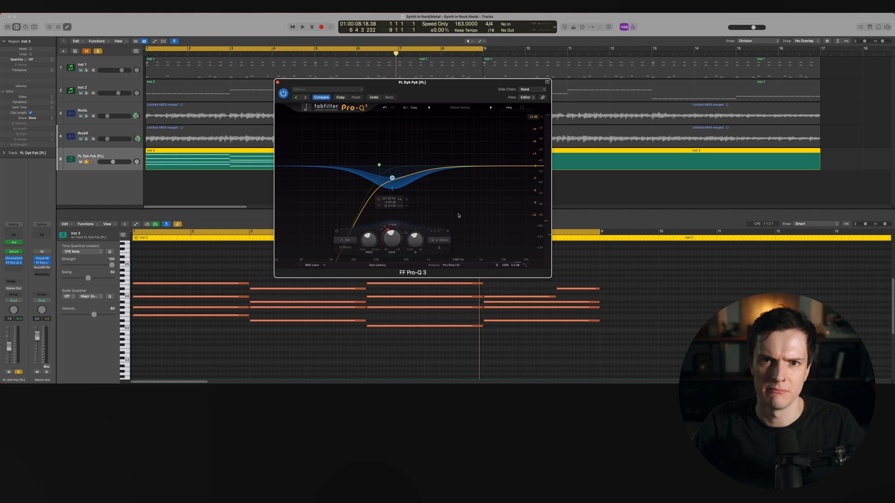
{"action": "key", "text": "space"}
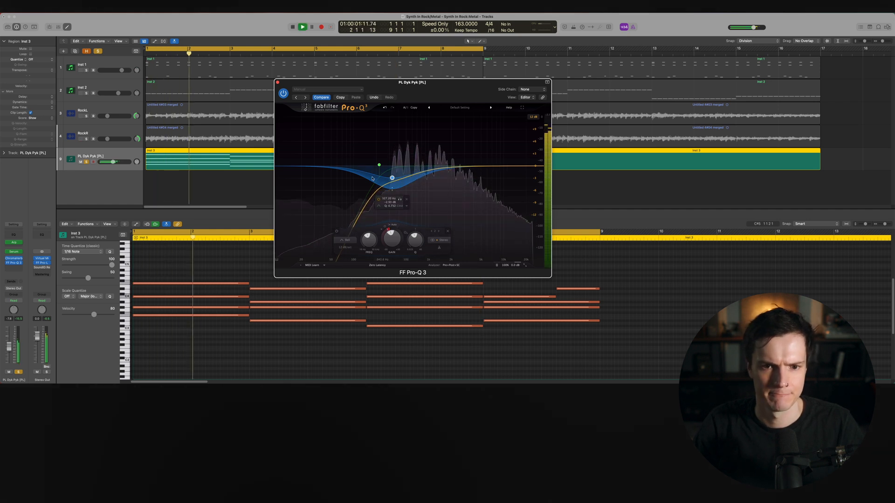
{"action": "left_click", "coordinate": [337, 232]}
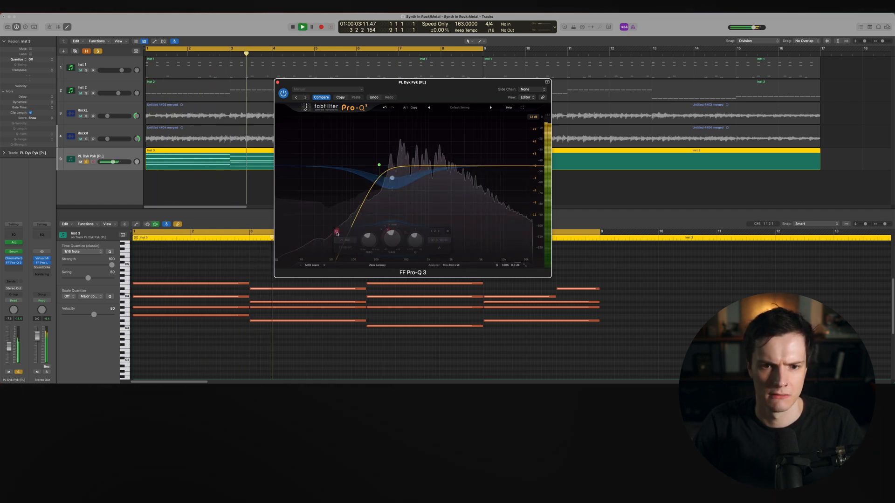
{"action": "left_click", "coordinate": [336, 231]}
{"action": "key", "text": "space"}
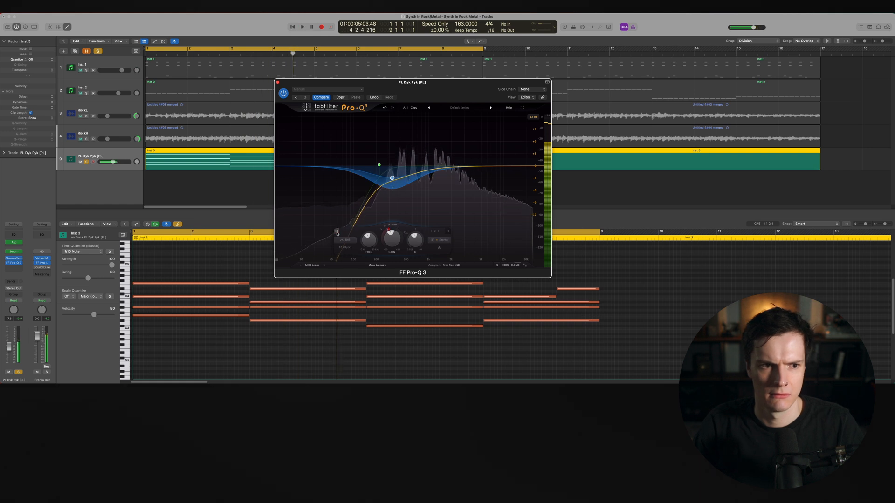
{"action": "key", "text": "space"}
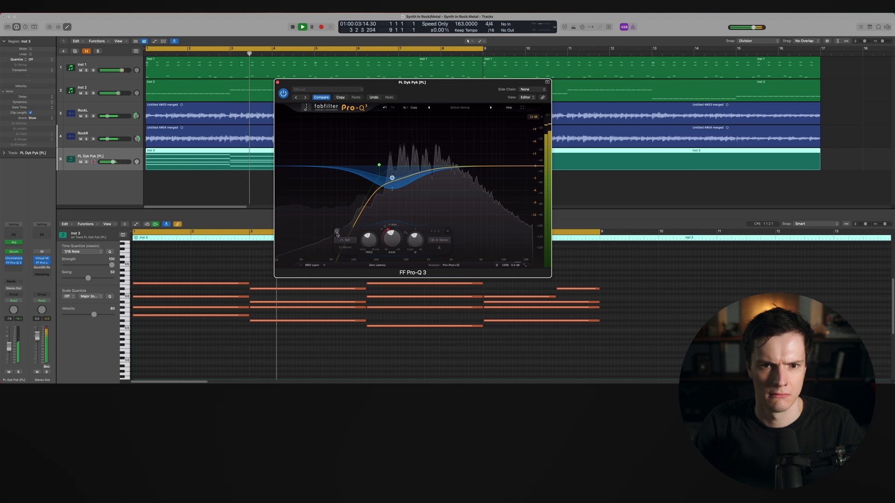
{"action": "left_click", "coordinate": [277, 82]}
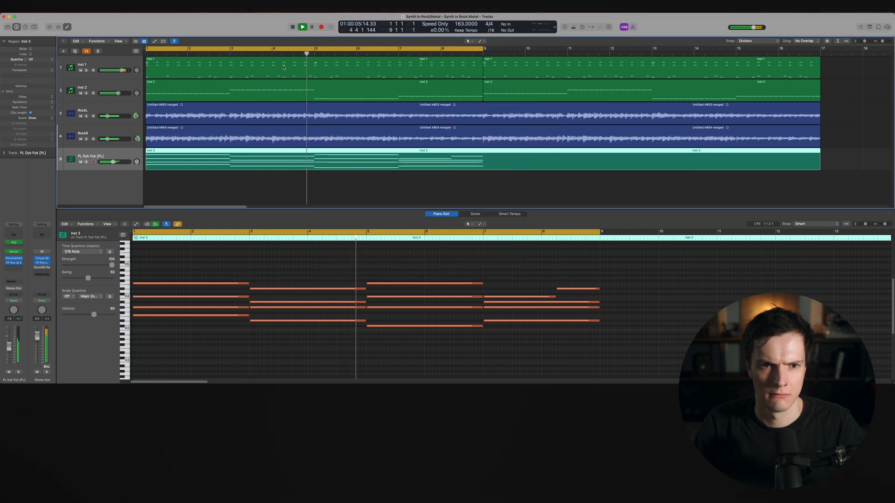
Copy the arpeggio region so a second copy starts at bar 9
{"action": "left_click", "coordinate": [286, 48]}
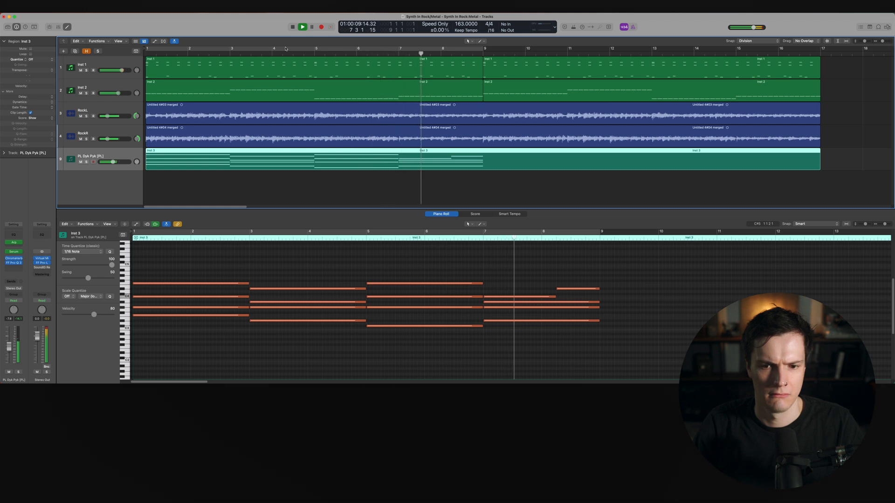
{"action": "key", "text": "space"}
{"action": "left_click", "coordinate": [306, 180]}
{"action": "left_click", "coordinate": [483, 54]}
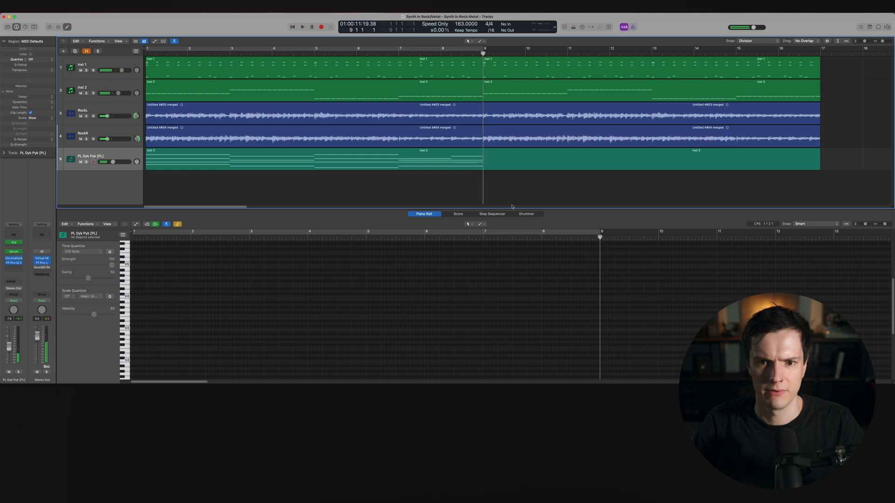
{"action": "key", "text": "super+t"}
{"action": "left_click_drag", "start_coordinate": [316, 160], "coordinate": [569, 166]}
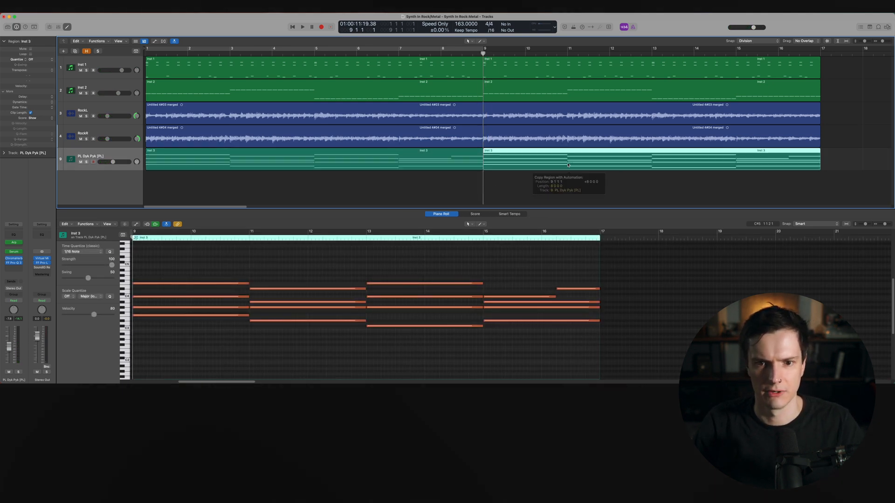
Create a new instrument track and remove its copied audio effects and Arpeggiator
{"action": "double_click", "coordinate": [105, 187]}
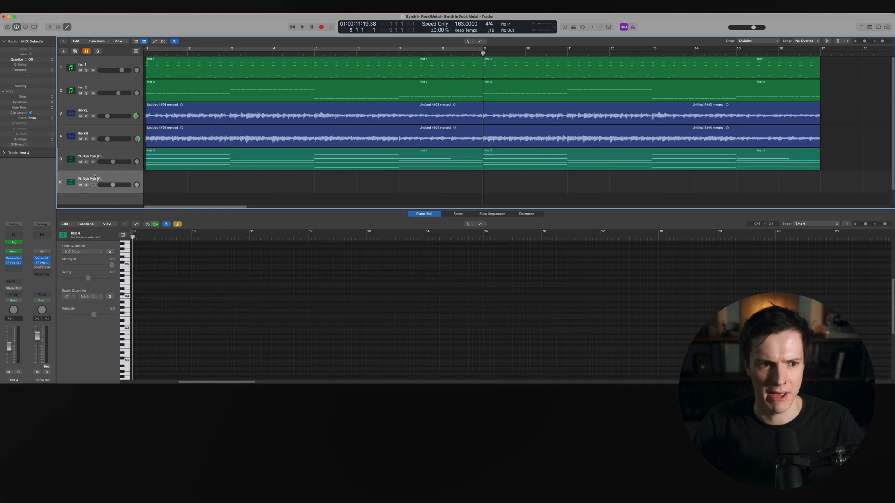
{"action": "left_click", "coordinate": [21, 259]}
{"action": "left_click", "coordinate": [36, 250]}
{"action": "left_click", "coordinate": [20, 263]}
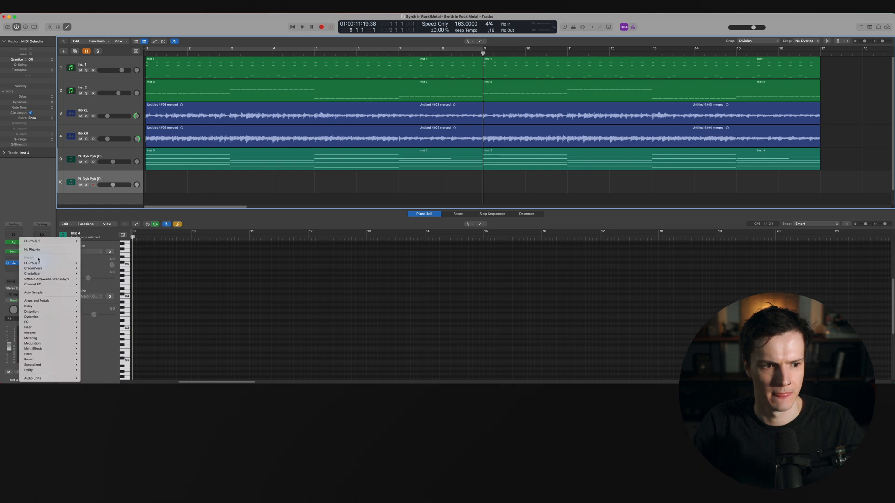
{"action": "left_click", "coordinate": [33, 250]}
{"action": "left_click", "coordinate": [21, 242]}
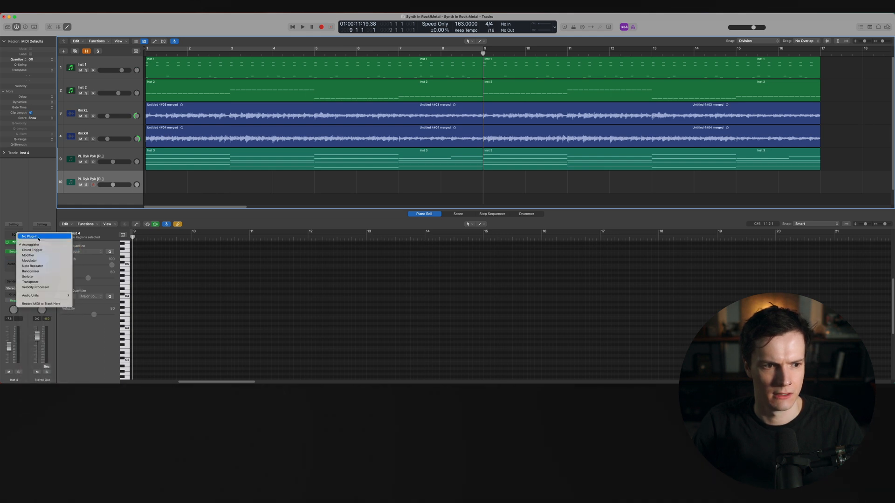
{"action": "left_click", "coordinate": [38, 237]}
Load u-he Diva as the new track's instrument
{"action": "left_click", "coordinate": [21, 253]}
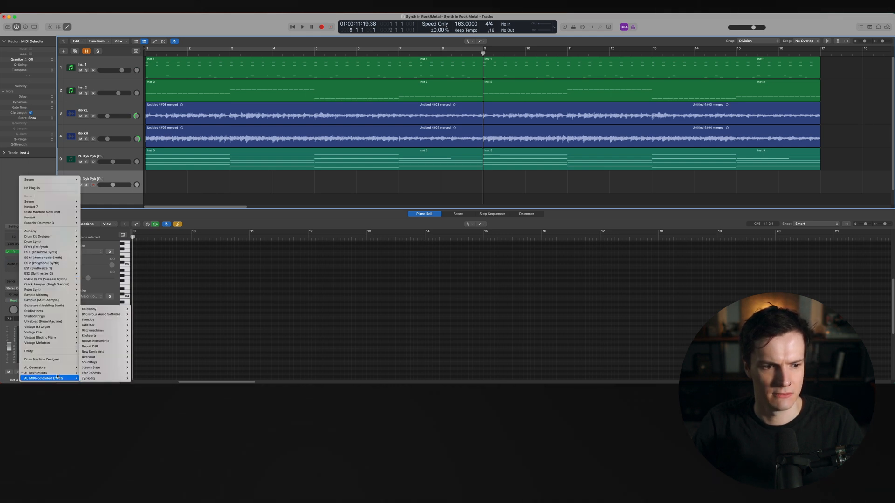
{"action": "mouse_move", "coordinate": [57, 374]}
{"action": "mouse_move", "coordinate": [113, 364]}
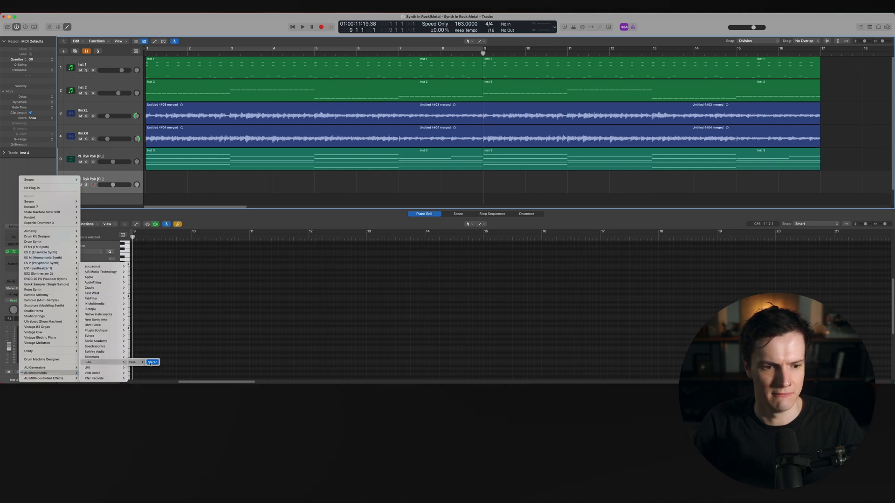
{"action": "left_click", "coordinate": [152, 362]}
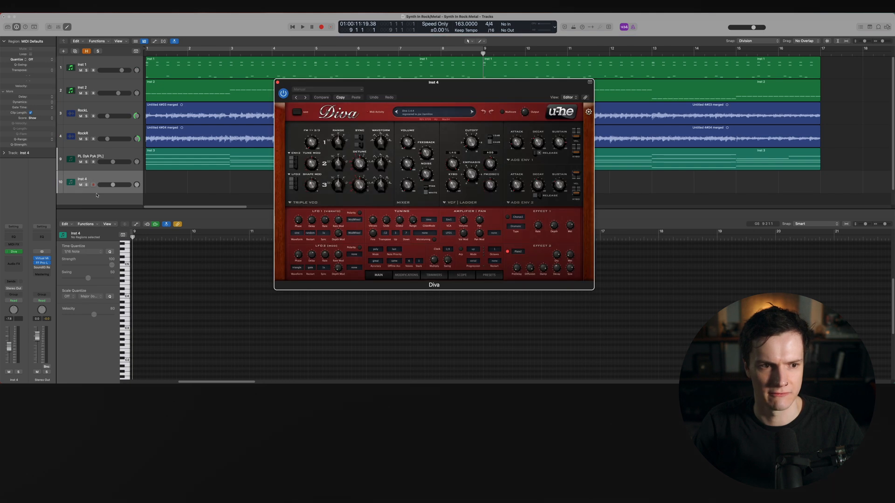
Rename the new track PAD
{"action": "double_click", "coordinate": [93, 181]}
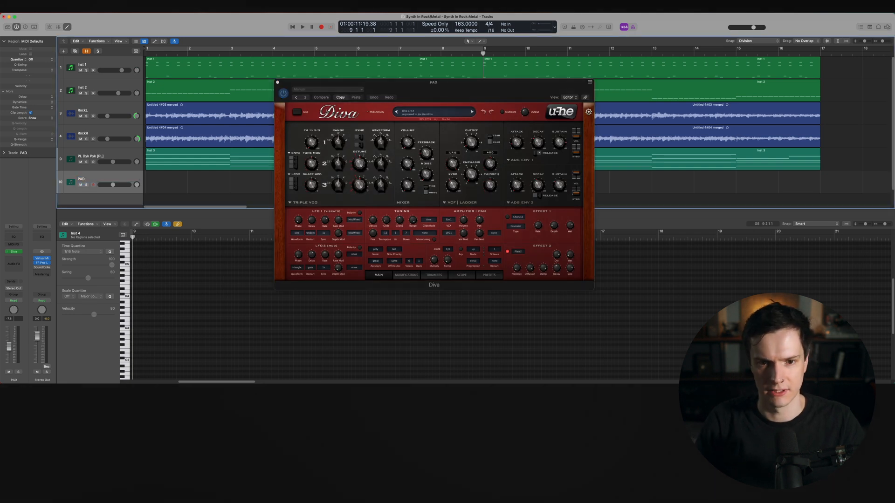
{"action": "left_click", "coordinate": [478, 203]}
{"action": "left_click", "coordinate": [424, 202]}
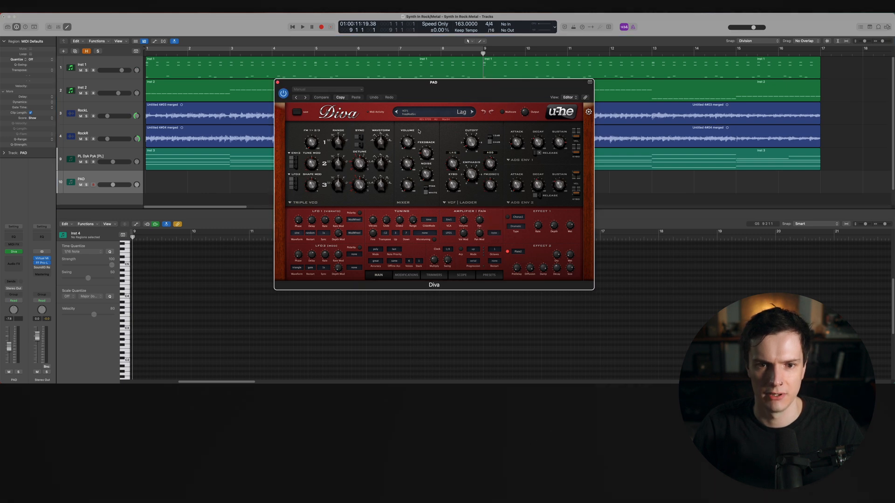
Open Diva's preset browser, load the HS Brontosaw preset, and close the plugin window
{"action": "left_click", "coordinate": [486, 275]}
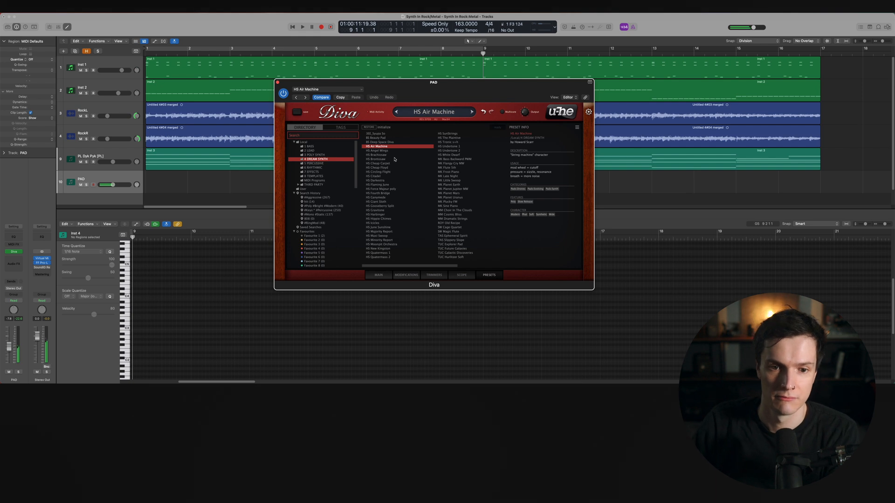
{"action": "left_click", "coordinate": [394, 159]}
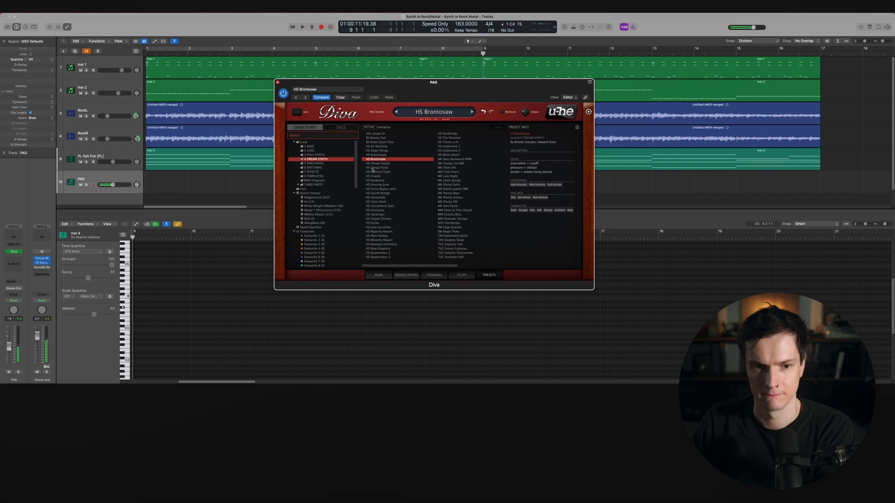
{"action": "left_click", "coordinate": [278, 83]}
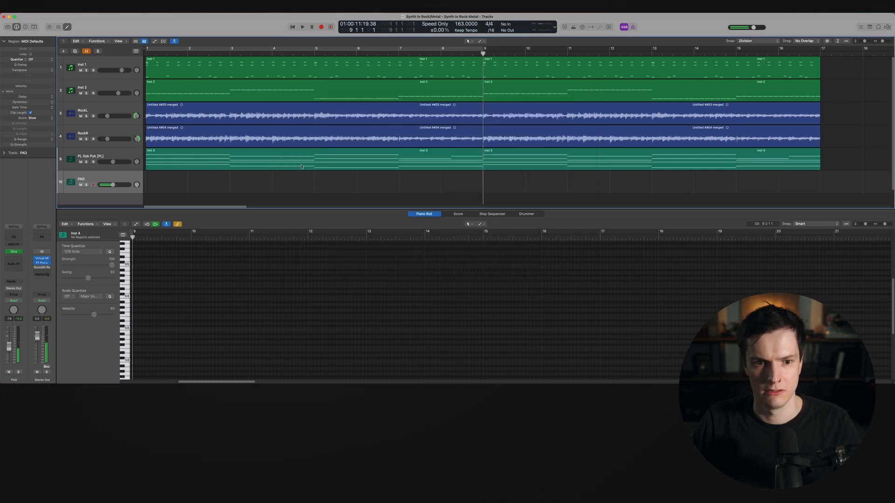
Record a sustained chord part on the PAD track from the song start
{"action": "key", "text": "Return"}
{"action": "key", "text": "r"}
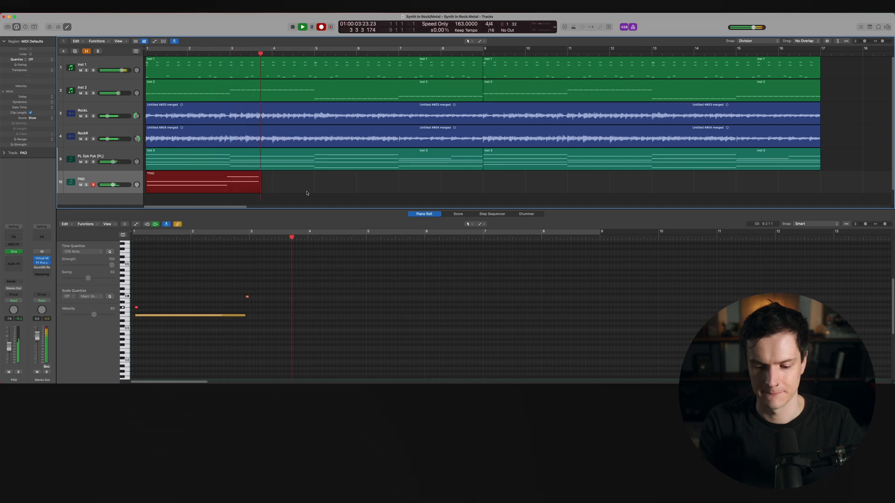
{"action": "key", "text": "space"}
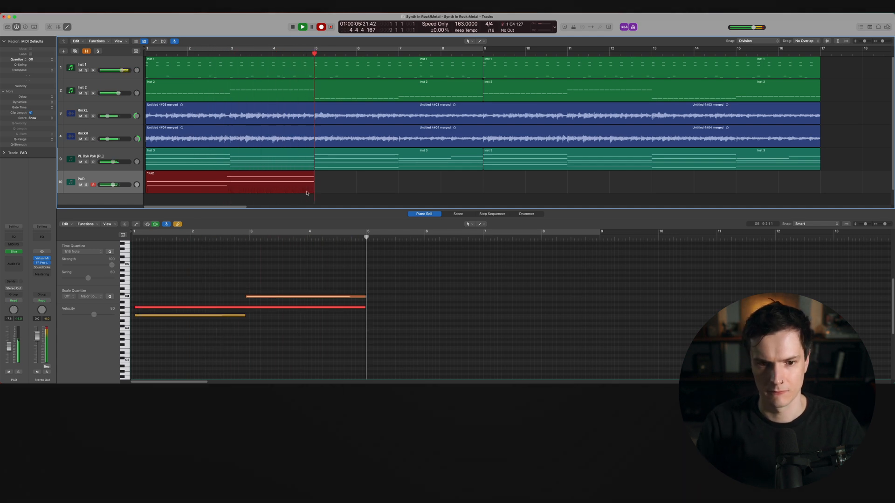
Delete the stray recorded note and tidy the remaining chord notes so they start on the bar and line up
{"action": "left_click", "coordinate": [308, 339]}
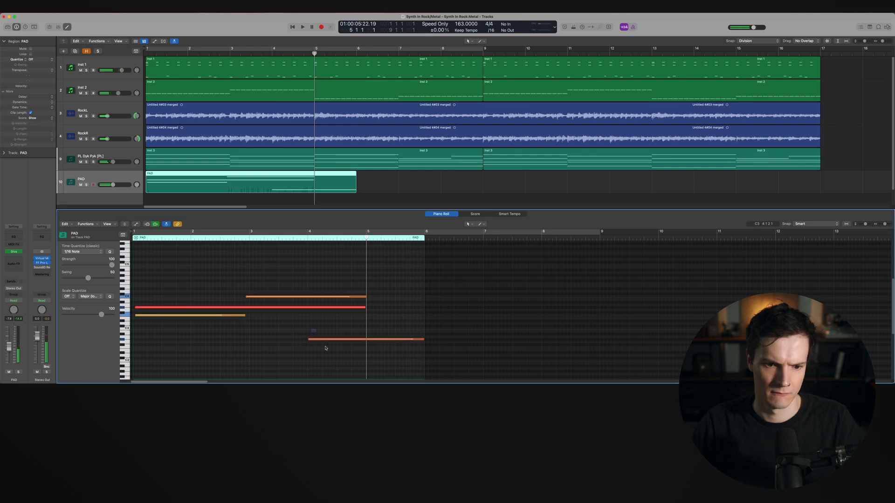
{"action": "key", "text": "Delete"}
{"action": "mouse_move", "coordinate": [334, 357]}
{"action": "left_mouse_down"}
{"action": "mouse_move", "coordinate": [210, 309]}
{"action": "mouse_move", "coordinate": [177, 286]}
{"action": "left_mouse_up"}
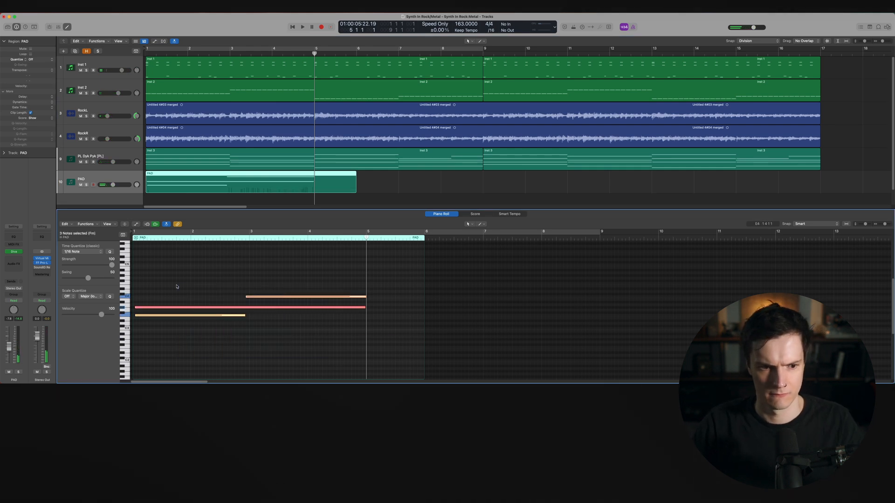
{"action": "left_click", "coordinate": [179, 285]}
{"action": "left_click_drag", "start_coordinate": [247, 297], "coordinate": [133, 316]}
{"action": "left_click_drag", "start_coordinate": [245, 316], "coordinate": [248, 316]}
{"action": "left_click", "coordinate": [351, 332]}
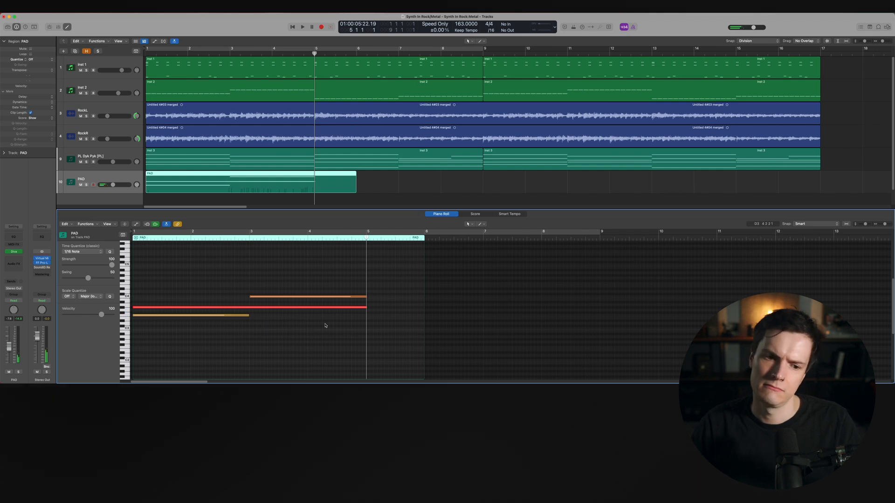
Extend the PAD region to bar 9 and add chord notes across the extended bars
{"action": "scroll", "coordinate": [344, 323], "scroll_direction": "down", "scroll_amount": 3}
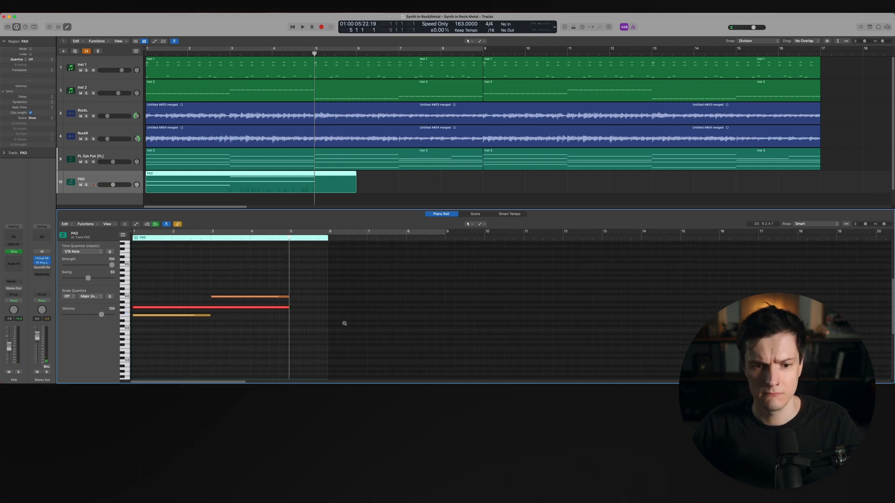
{"action": "left_click_drag", "start_coordinate": [254, 300], "coordinate": [309, 309]}
{"action": "left_click_drag", "start_coordinate": [355, 190], "coordinate": [483, 191]}
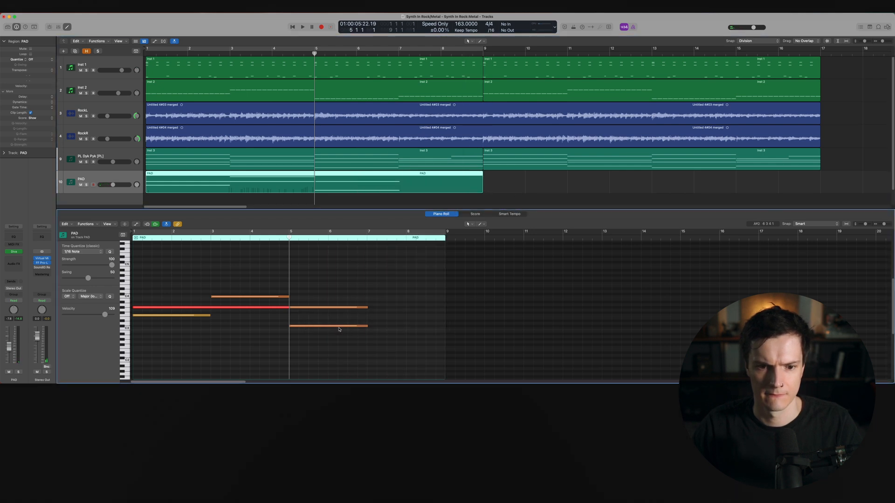
{"action": "left_click_drag", "start_coordinate": [318, 325], "coordinate": [429, 311]}
{"action": "left_click", "coordinate": [553, 303]}
{"action": "key", "text": "Return"}
{"action": "key", "text": "space"}
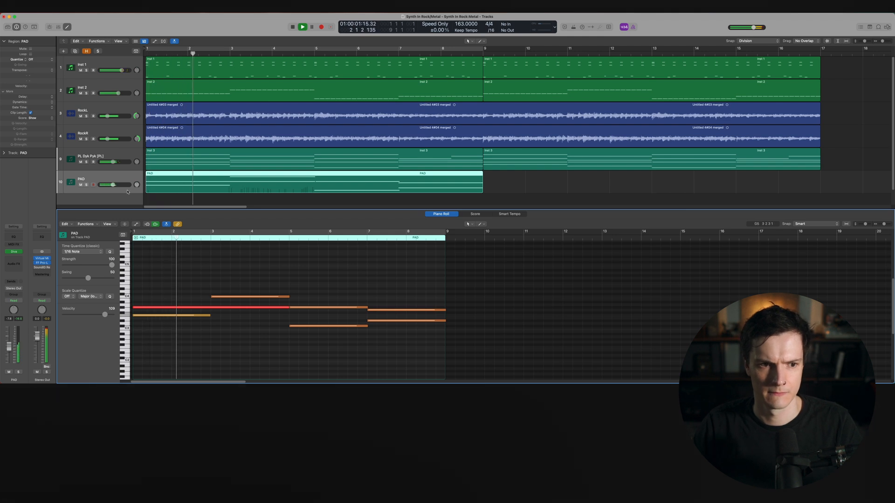
Open the PAD channel's Diva instrument window and turn on cycle playback
{"action": "left_click_drag", "start_coordinate": [125, 185], "coordinate": [129, 185]}
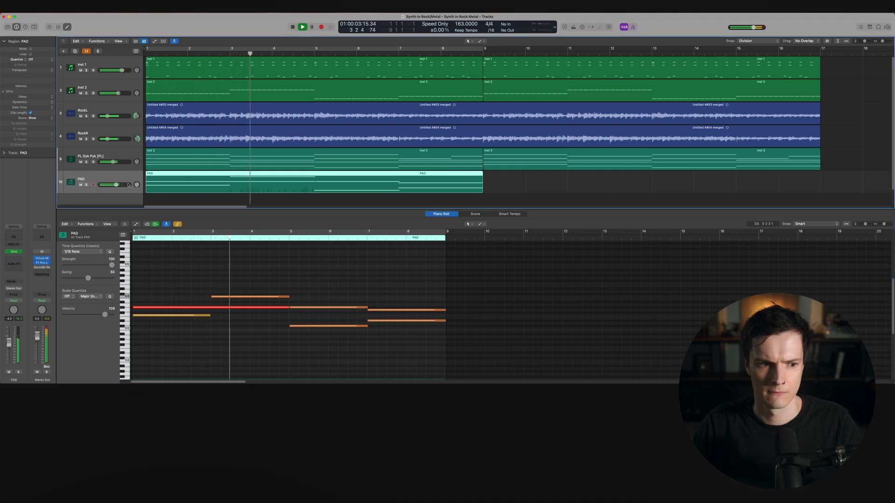
{"action": "left_click", "coordinate": [15, 252]}
{"action": "left_click", "coordinate": [274, 310]}
{"action": "left_click_drag", "start_coordinate": [289, 309], "coordinate": [287, 308]}
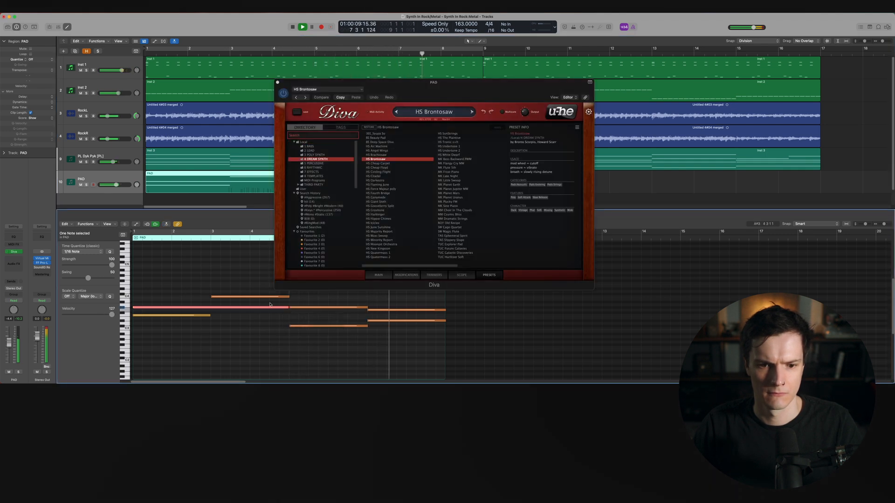
{"action": "left_click", "coordinate": [375, 50]}
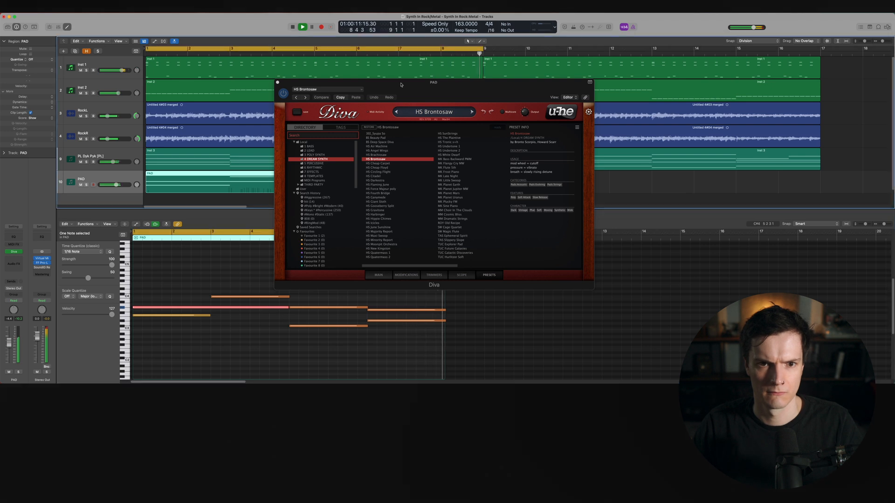
Audition the Diva presets HS Cheap Floyd, HS Circling Flight, HS Citadel and HS Darkestra during playback
{"action": "left_click", "coordinate": [408, 168]}
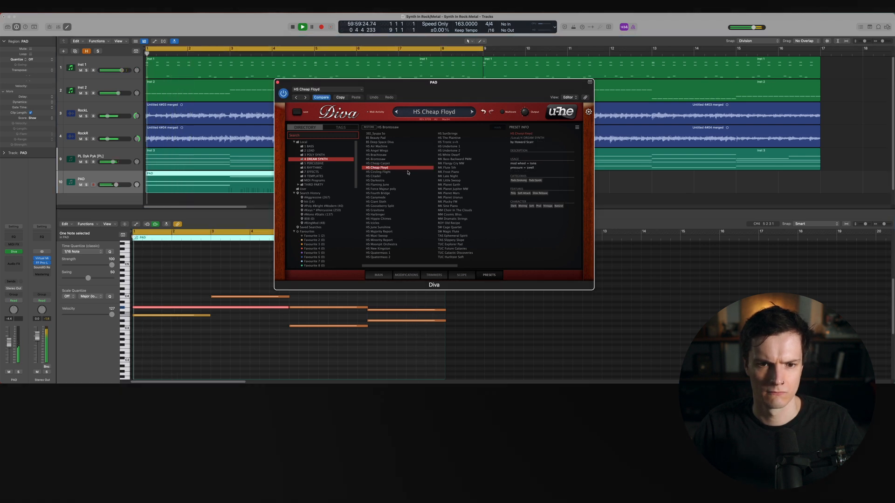
{"action": "left_click", "coordinate": [407, 173]}
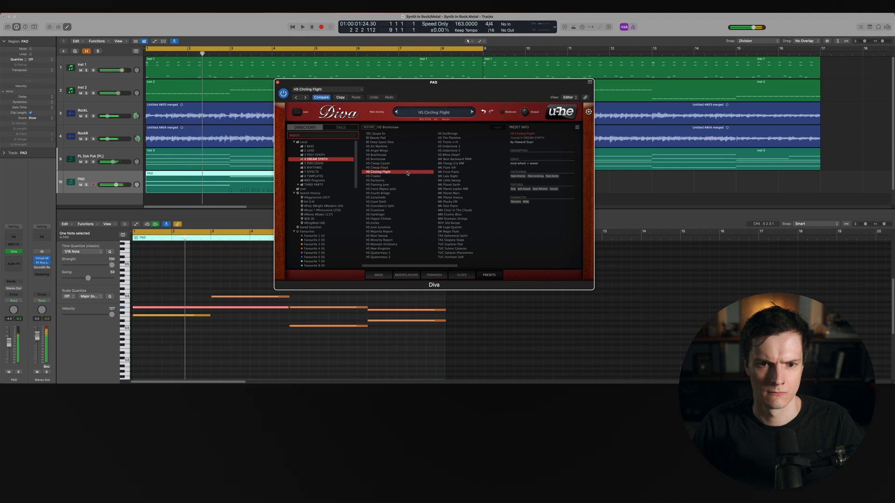
{"action": "left_click", "coordinate": [408, 176]}
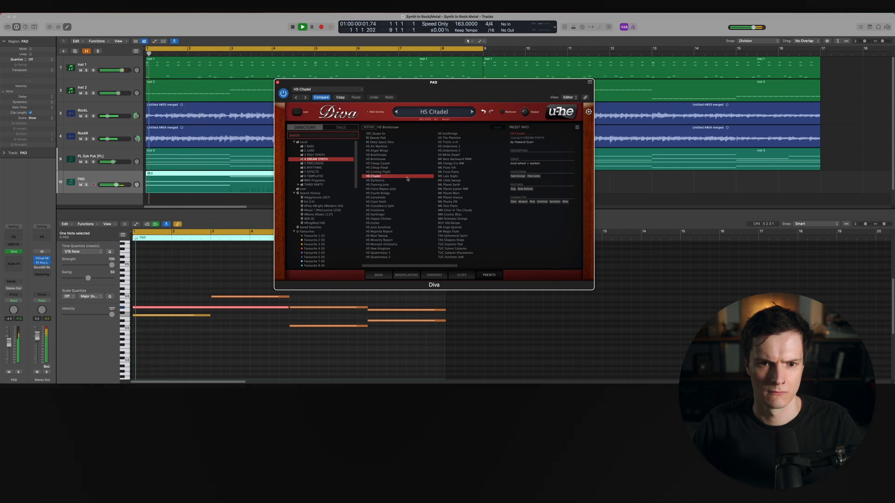
{"action": "left_click", "coordinate": [408, 180]}
{"action": "key", "text": "space"}
{"action": "key", "text": "space"}
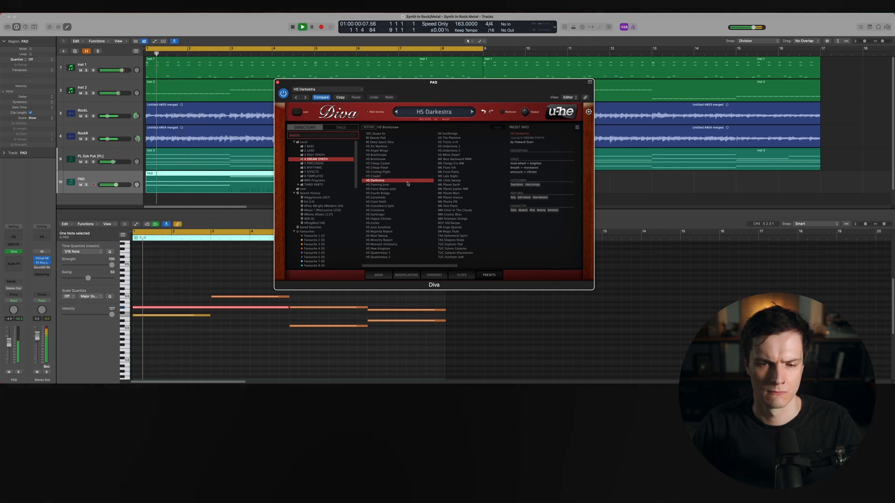
Load the HS Flaming June preset, soloing and unsoloing the PAD track to compare it in context
{"action": "key", "text": "s"}
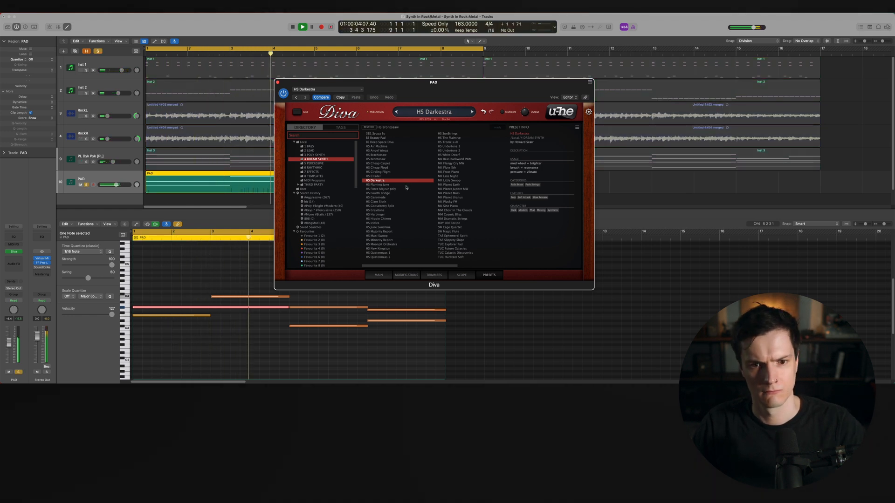
{"action": "key", "text": "s"}
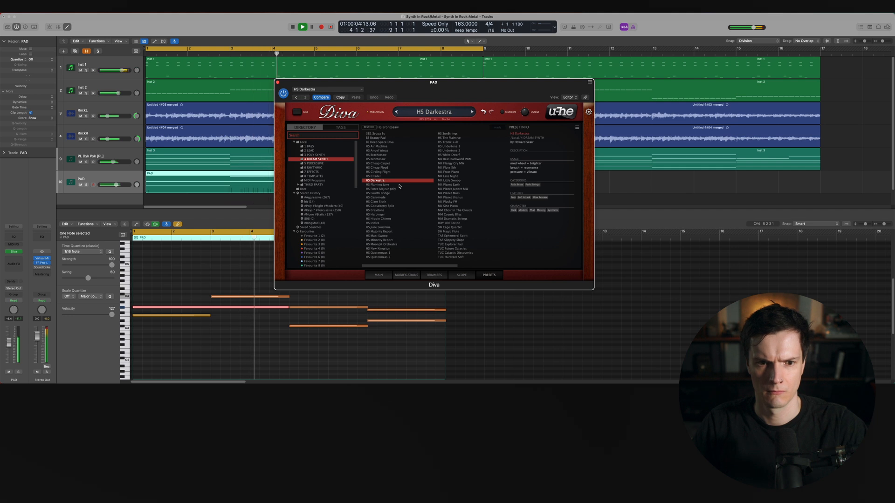
{"action": "left_click", "coordinate": [399, 185]}
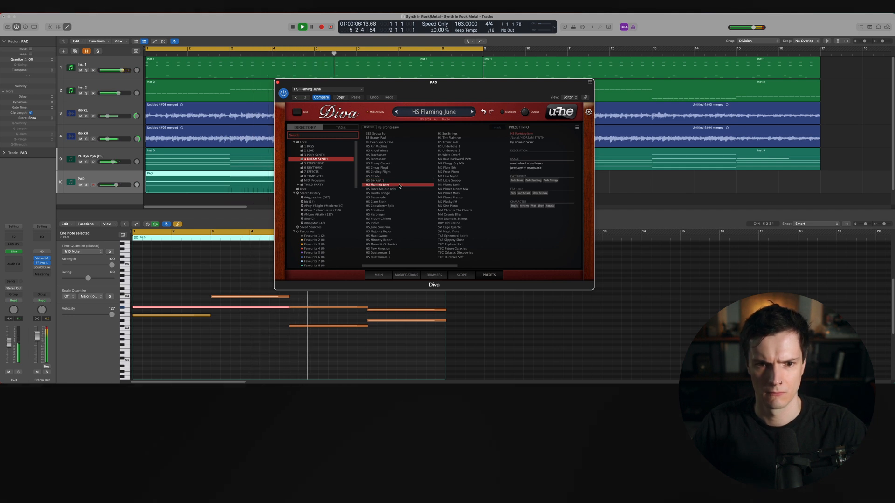
{"action": "key", "text": "s"}
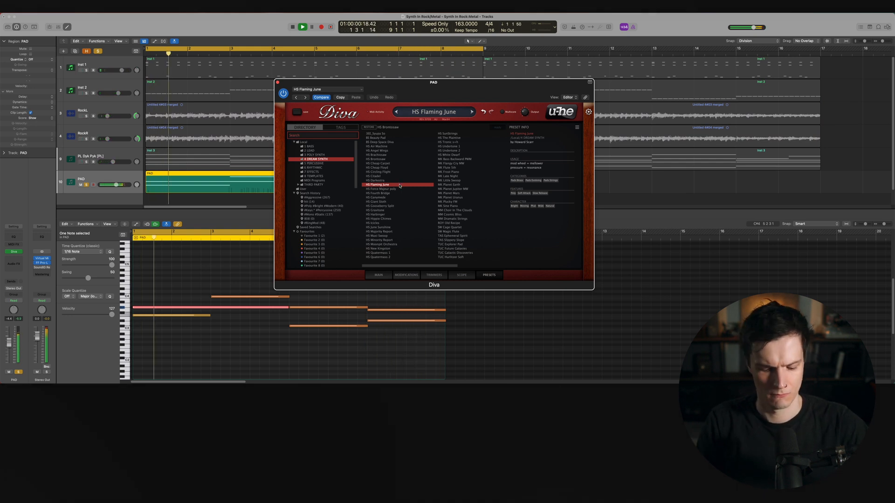
{"action": "key", "text": "s"}
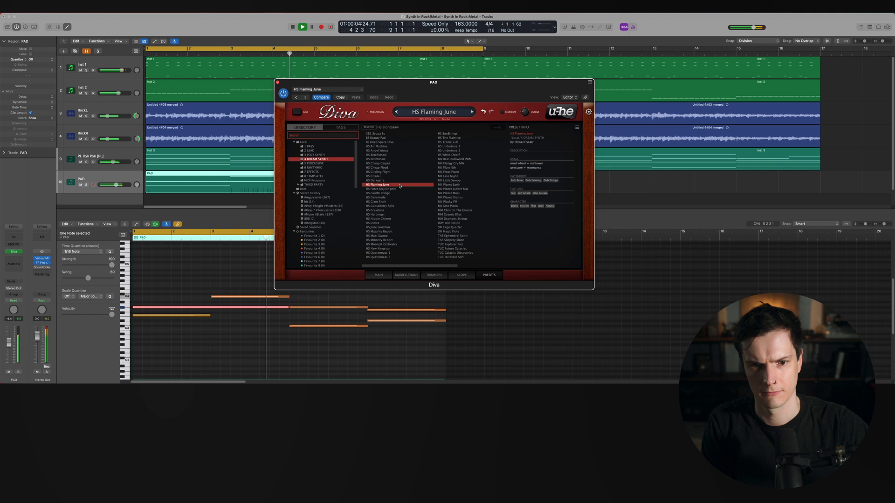
Solo the PAD track and close the Diva window
{"action": "key", "text": "space"}
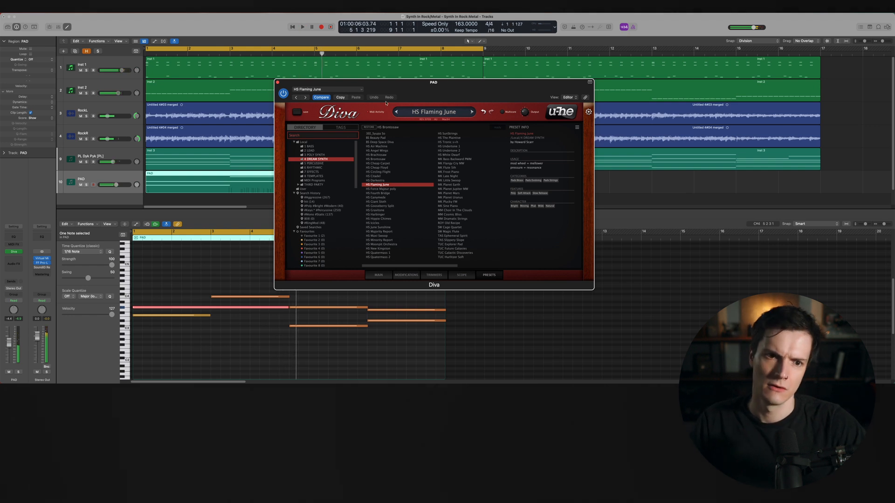
{"action": "key", "text": "s"}
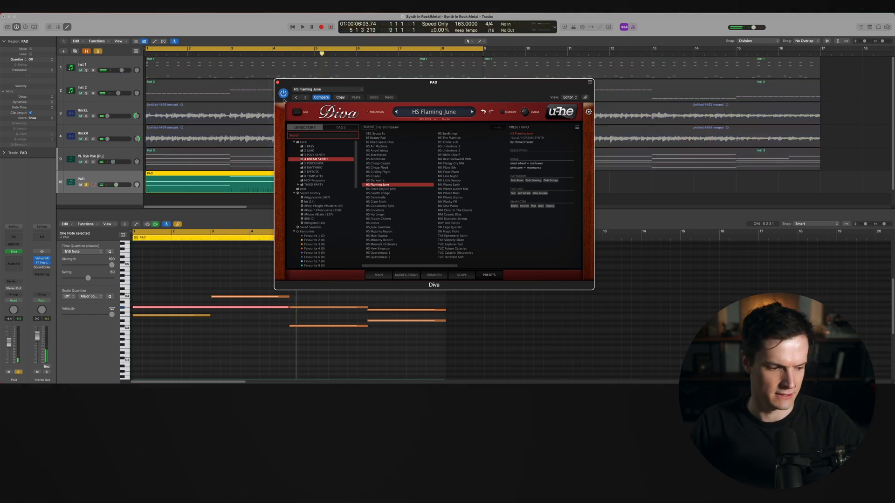
{"action": "key", "text": "Return"}
{"action": "key", "text": "space"}
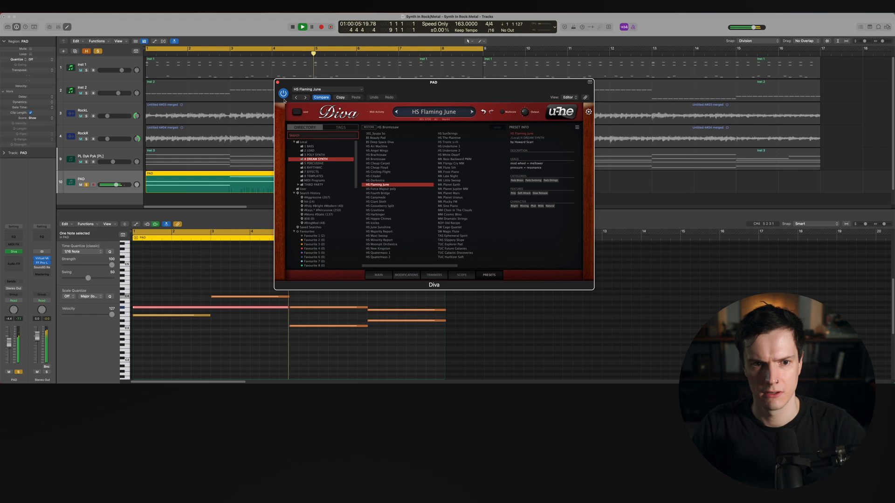
{"action": "key", "text": "space"}
{"action": "left_click", "coordinate": [277, 82]}
{"action": "left_click", "coordinate": [572, 194]}
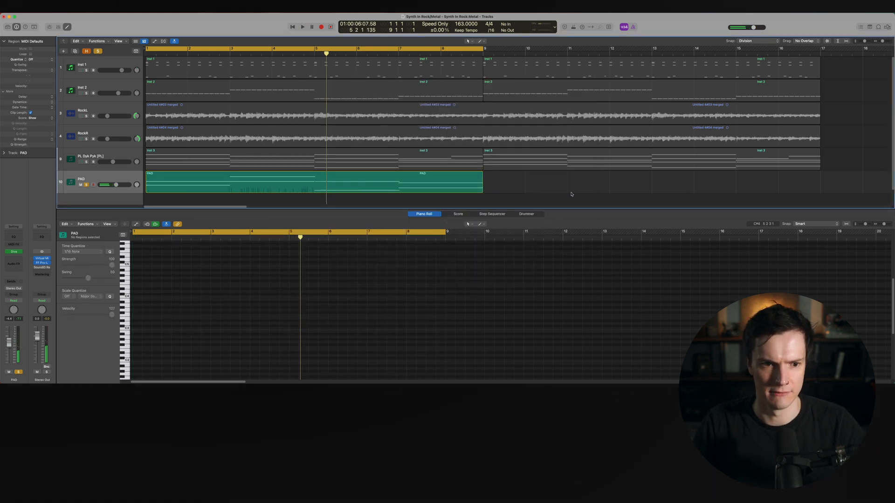
Record modulation wheel movements over the PAD region
{"action": "key", "text": "r"}
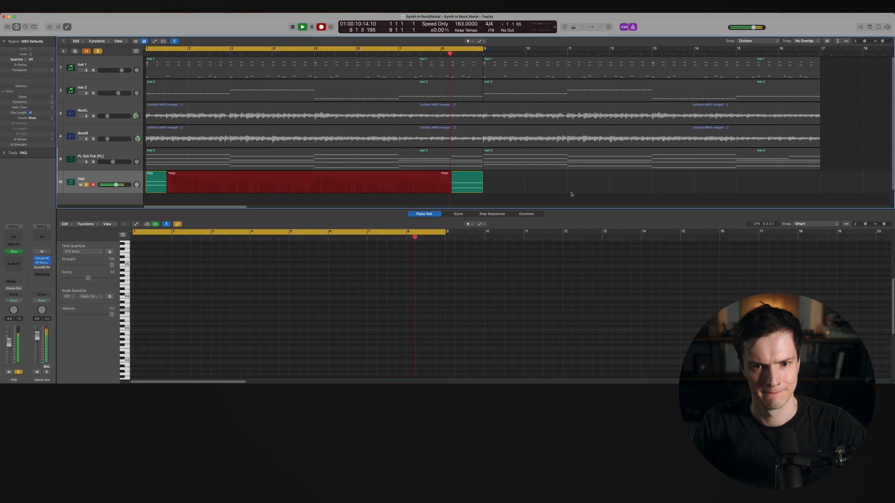
{"action": "key", "text": "space"}
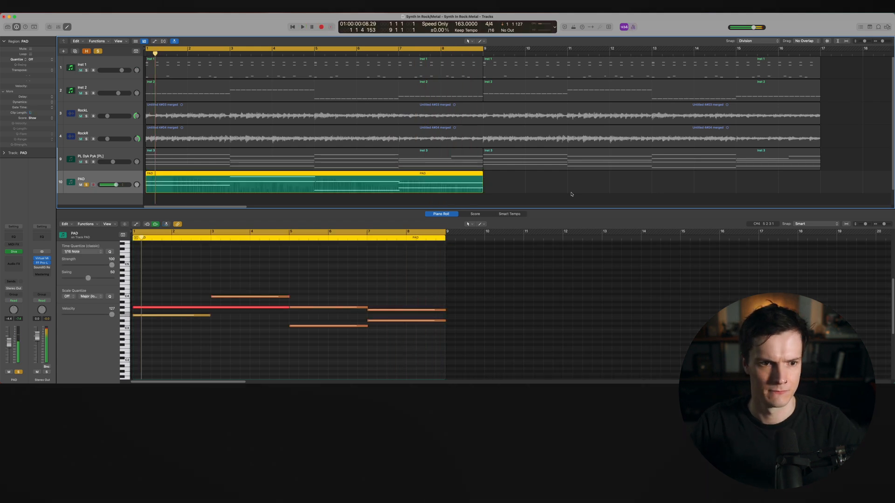
Show the region's MIDI automation lane set to Ch. 1 Modulation and zoom in on it
{"action": "left_click", "coordinate": [564, 192]}
{"action": "left_click", "coordinate": [393, 191]}
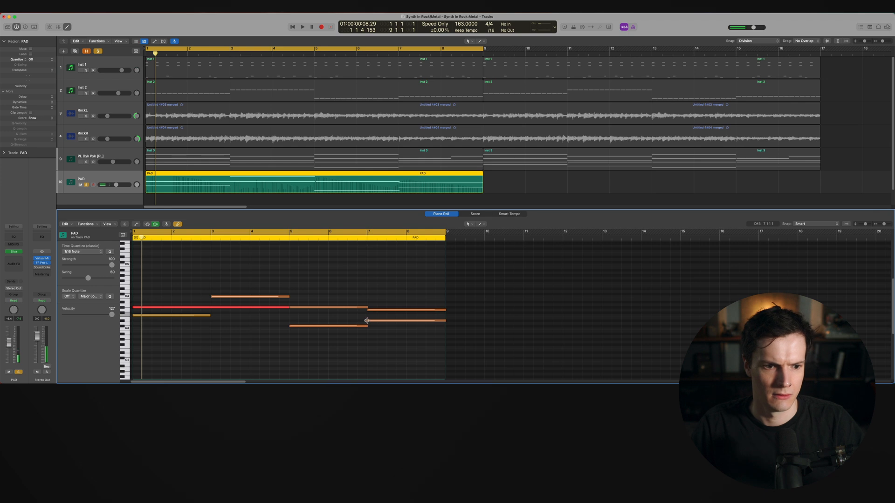
{"action": "key", "text": "a"}
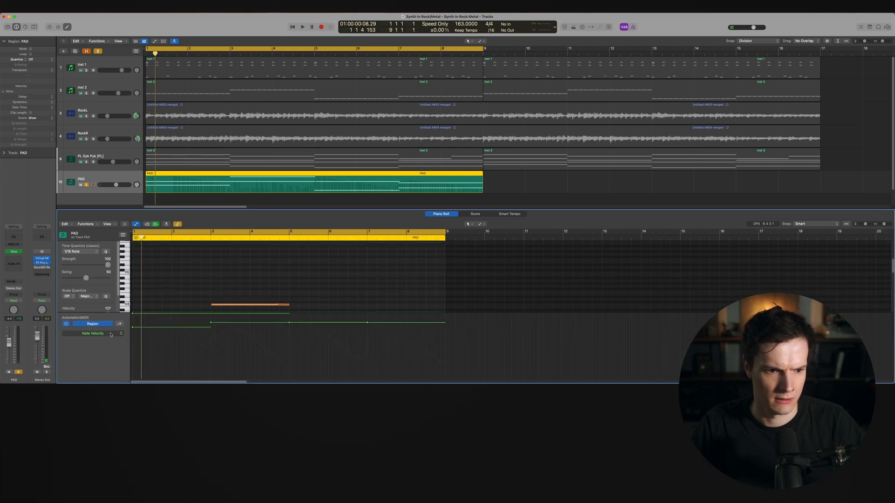
{"action": "left_click", "coordinate": [111, 333]}
{"action": "left_click", "coordinate": [129, 367]}
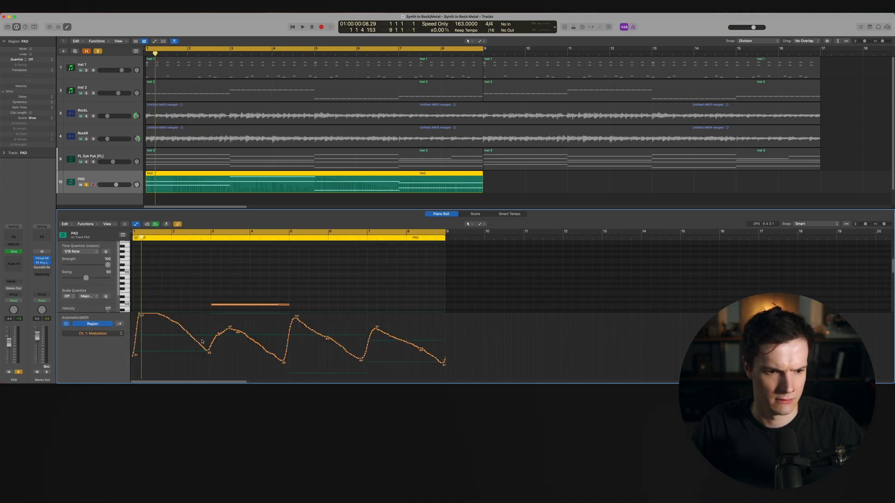
{"action": "key", "text": "super+Right"}
{"action": "key", "text": "space"}
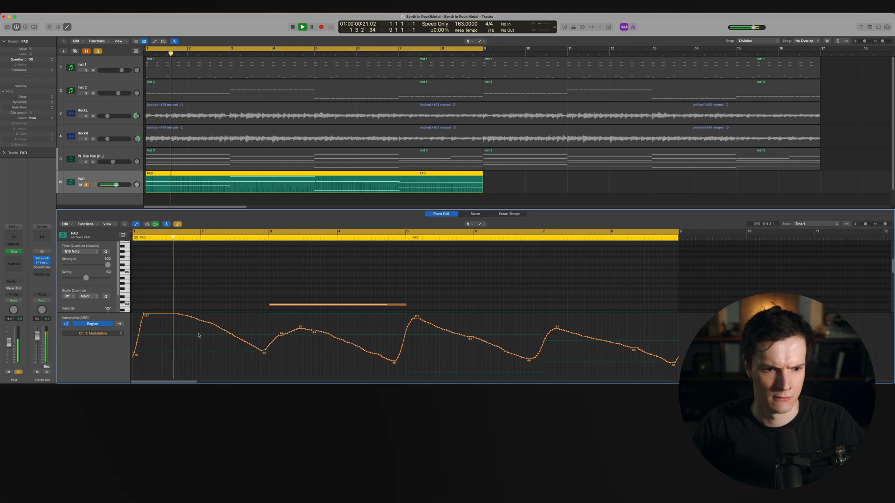
{"action": "key", "text": "space"}
Replace the modulation points at the region start with a single point at maximum value
{"action": "left_click_drag", "start_coordinate": [139, 359], "coordinate": [129, 312]}
{"action": "key", "text": "Delete"}
{"action": "left_click", "coordinate": [134, 314]}
{"action": "key", "text": "Return"}
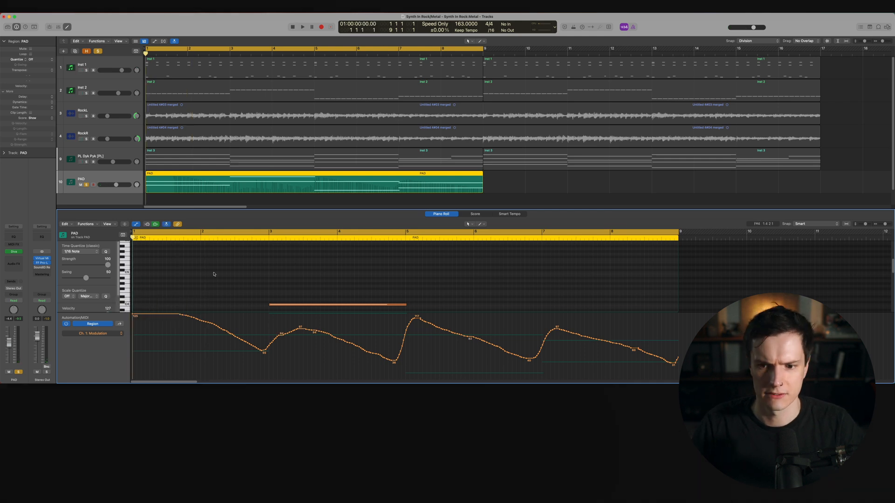
Hide the automation lane and transpose all PAD notes up one octave
{"action": "key", "text": "a"}
{"action": "key", "text": "space"}
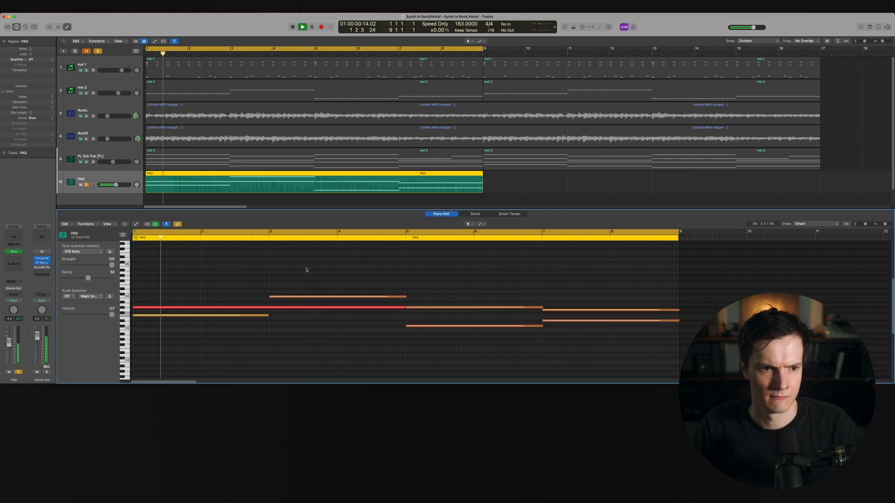
{"action": "left_click", "coordinate": [114, 176]}
{"action": "left_click", "coordinate": [249, 264]}
{"action": "key", "text": "super+a"}
{"action": "key", "text": "alt+shift+Up"}
{"action": "key", "text": "Return"}
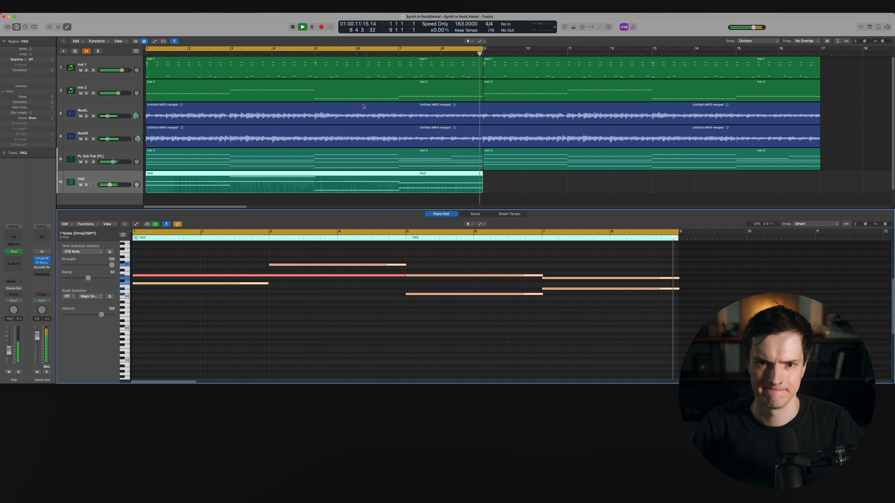
{"action": "left_click", "coordinate": [299, 281]}
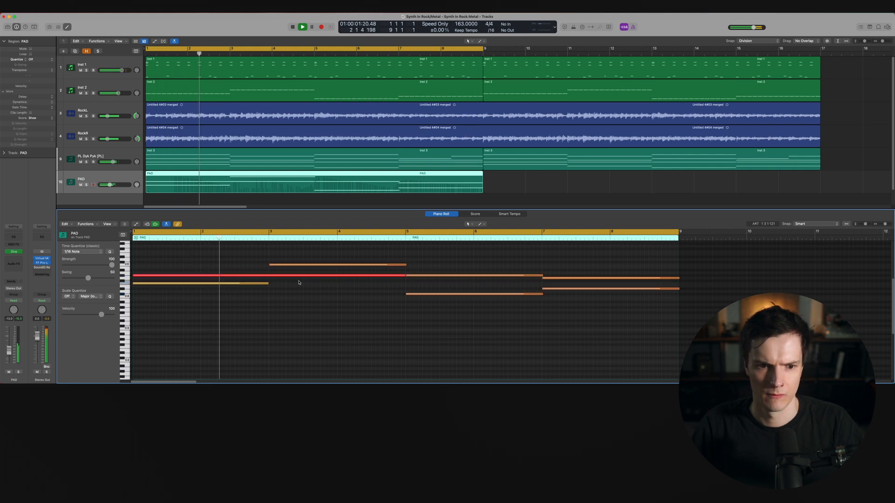
{"action": "left_click", "coordinate": [542, 294]}
{"action": "left_click", "coordinate": [553, 265]}
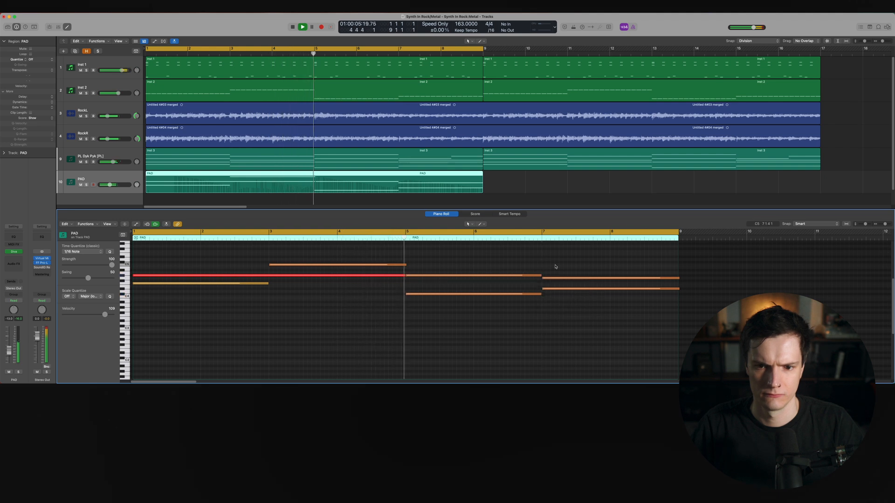
Close the piano roll and copy the PAD region so a duplicate starts at bar 9
{"action": "key", "text": "p"}
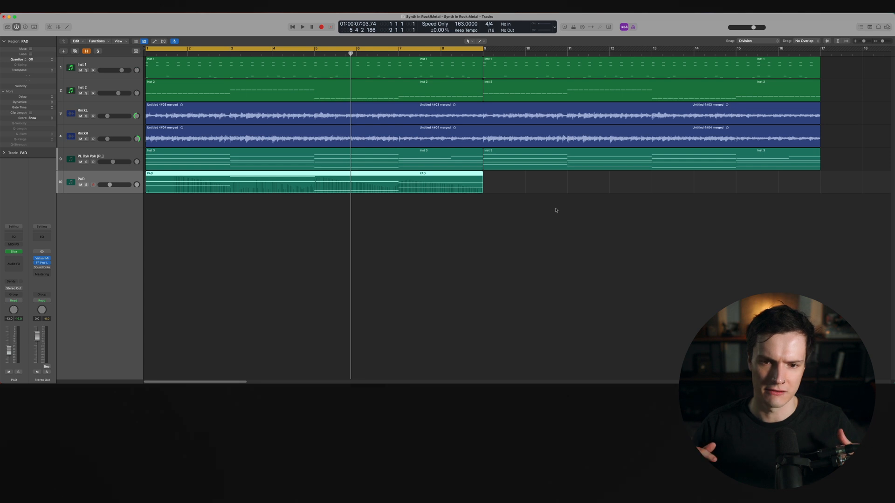
{"action": "left_click_drag", "start_coordinate": [185, 181], "coordinate": [513, 187]}
{"action": "scroll", "coordinate": [526, 227], "scroll_direction": "down", "scroll_amount": 3}
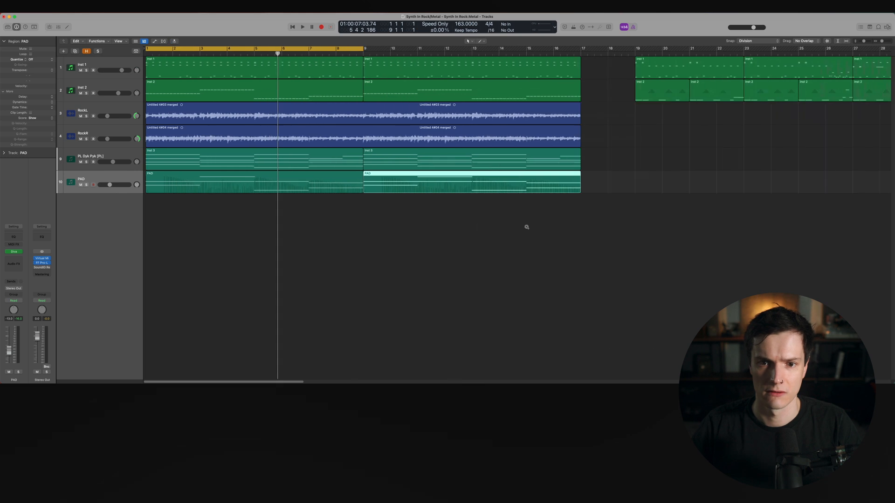
{"action": "left_click", "coordinate": [292, 49]}
{"action": "left_click", "coordinate": [394, 330]}
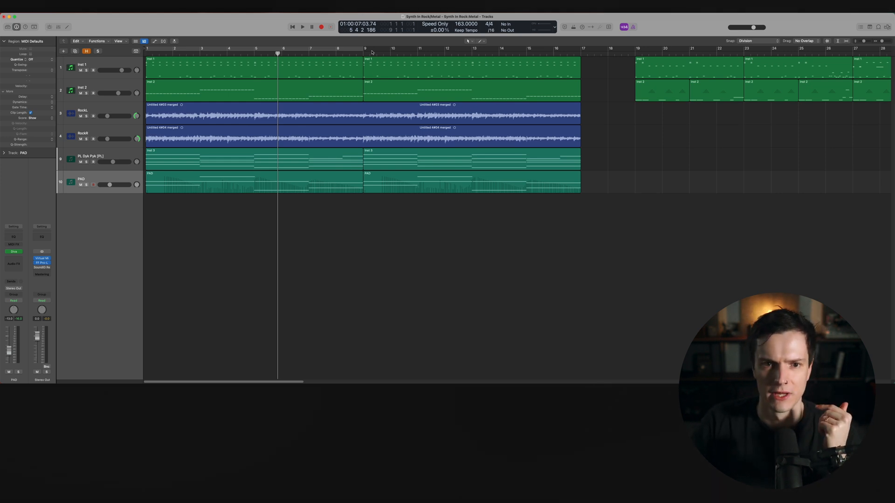
{"action": "left_click_drag", "start_coordinate": [387, 279], "coordinate": [546, 65]}
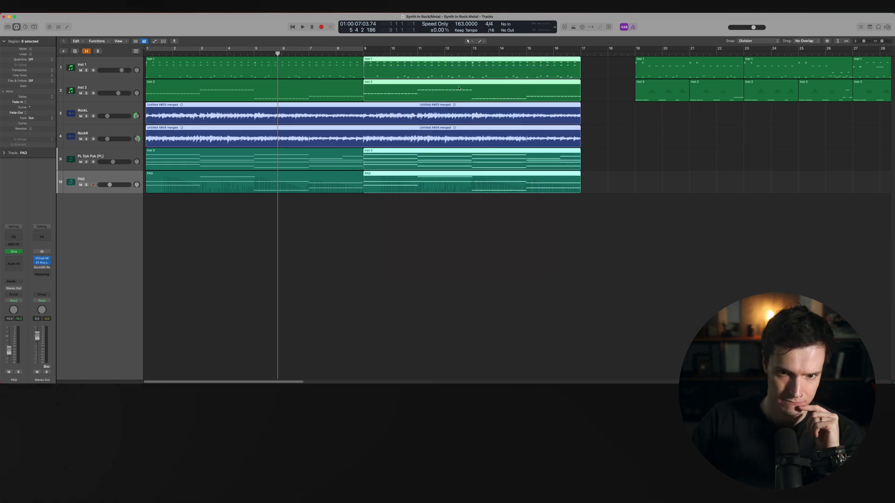
{"action": "left_click", "coordinate": [503, 248]}
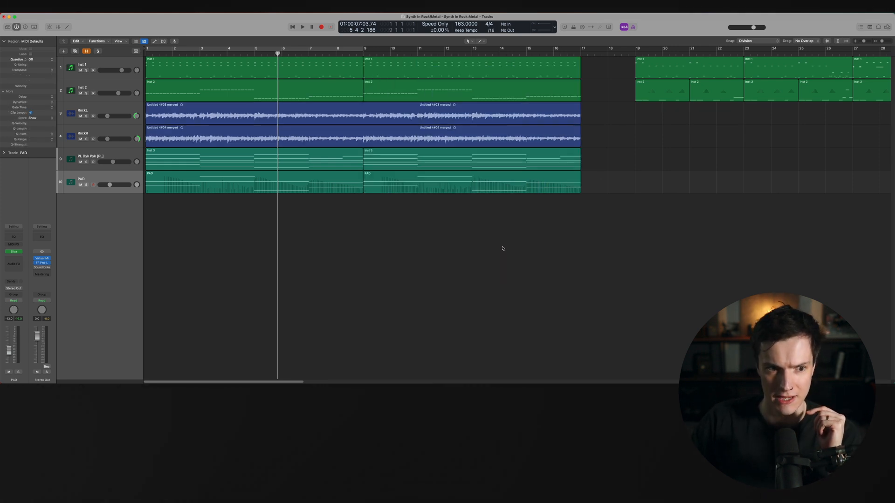
Create a new software instrument track and load Omnisphere on it
{"action": "double_click", "coordinate": [94, 222]}
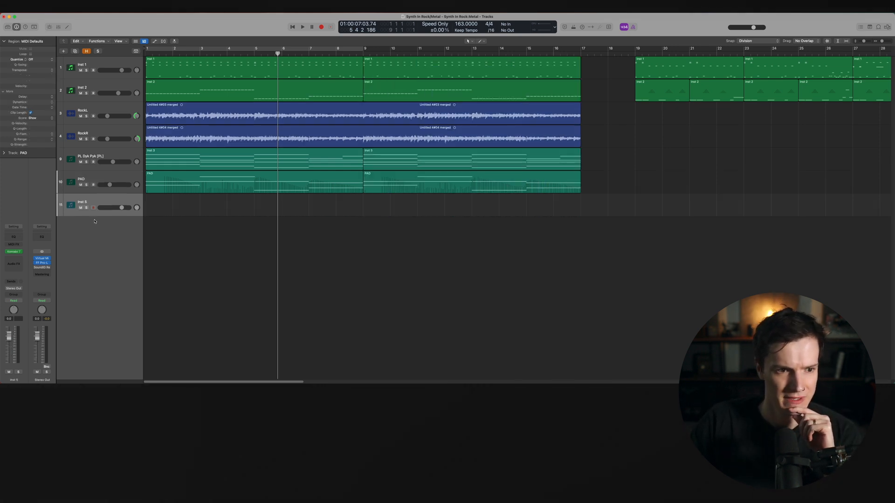
{"action": "left_click", "coordinate": [20, 254]}
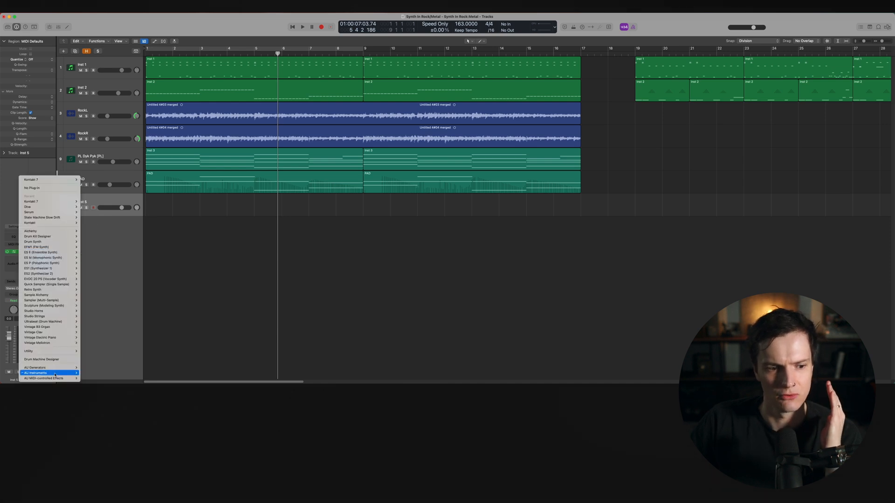
{"action": "mouse_move", "coordinate": [56, 375]}
{"action": "mouse_move", "coordinate": [105, 346]}
{"action": "left_click", "coordinate": [146, 347]}
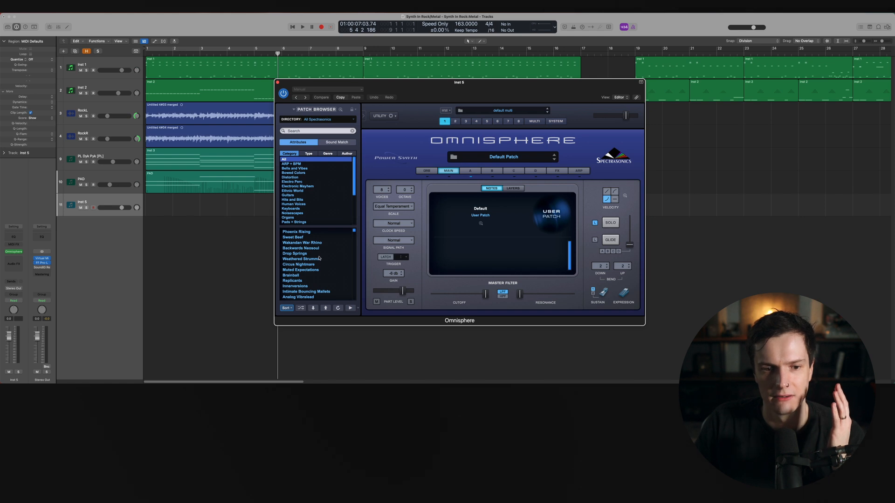
Load the Ambient Space Piano patch from Omnisphere's Keyboards category and close the plugin window
{"action": "scroll", "coordinate": [327, 210], "scroll_direction": "down", "scroll_amount": 5}
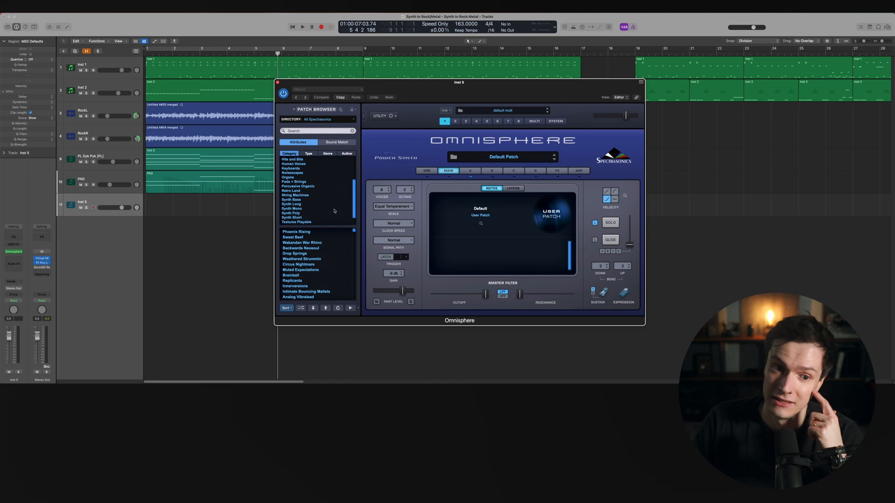
{"action": "left_click", "coordinate": [294, 168]}
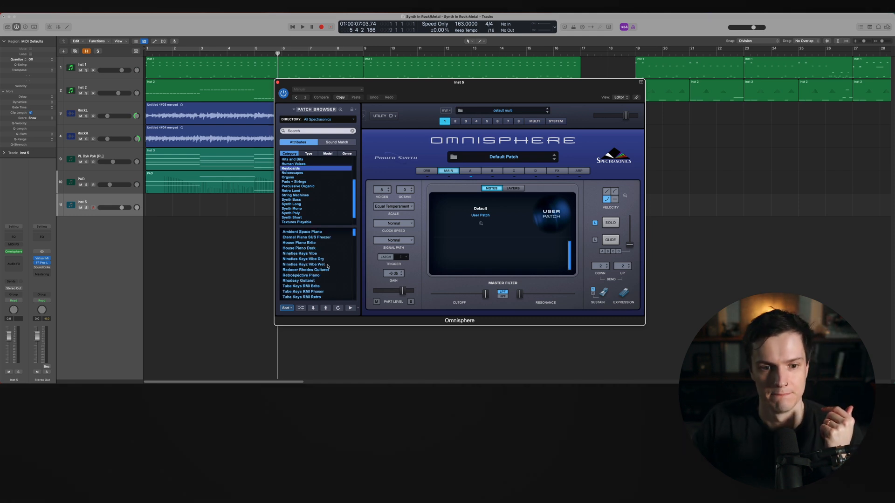
{"action": "left_click", "coordinate": [303, 231]}
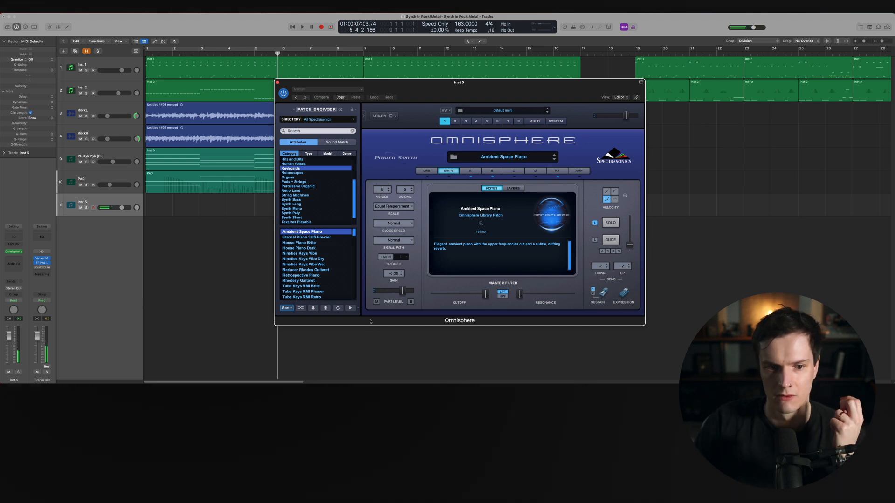
{"action": "left_click", "coordinate": [277, 82]}
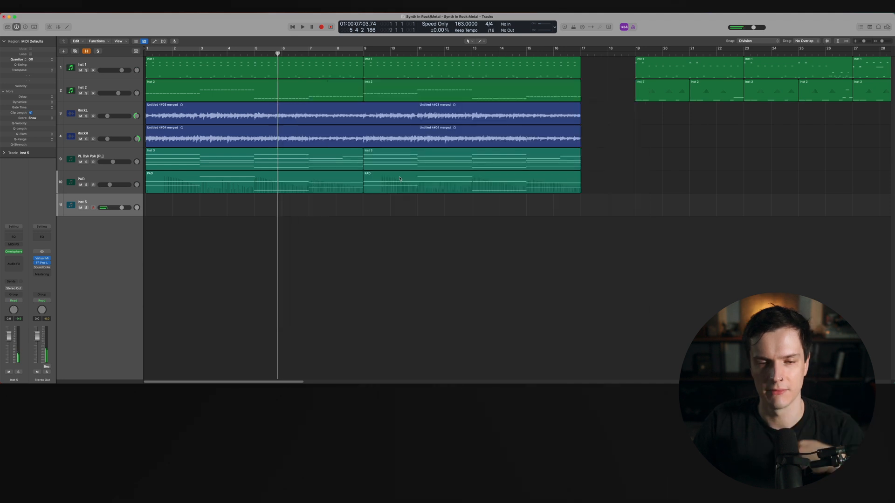
Draw an empty MIDI region on the Inst 5 track from bar 9 to bar 17 and open it in the piano roll
{"action": "left_click", "coordinate": [363, 51]}
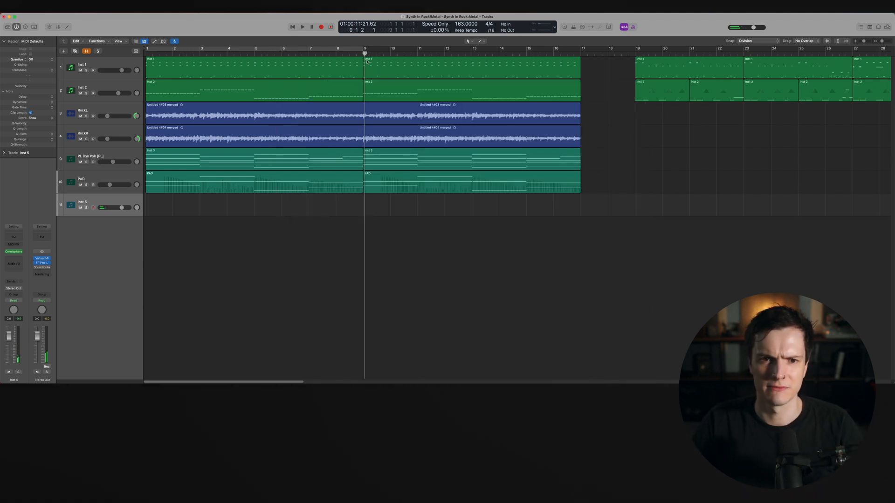
{"action": "left_click", "coordinate": [376, 207], "text": "super"}
{"action": "left_click_drag", "start_coordinate": [390, 212], "coordinate": [580, 212]}
{"action": "double_click", "coordinate": [556, 209]}
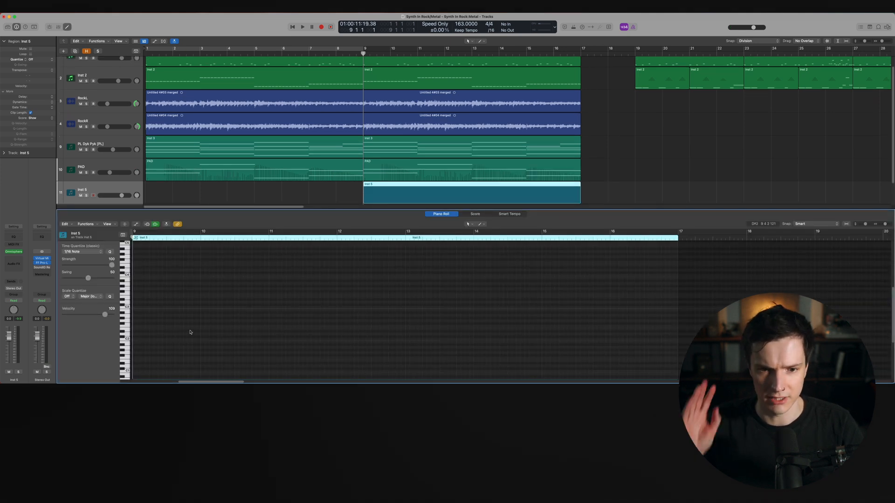
Draw a sparse four-note piano melody in the Inst 5 region, auditioning it with playback between notes
{"action": "key", "text": "space"}
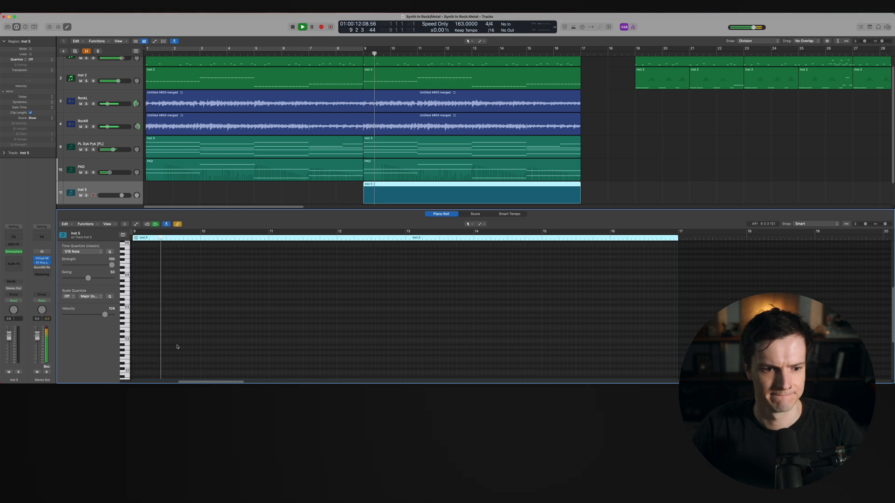
{"action": "key", "text": "space"}
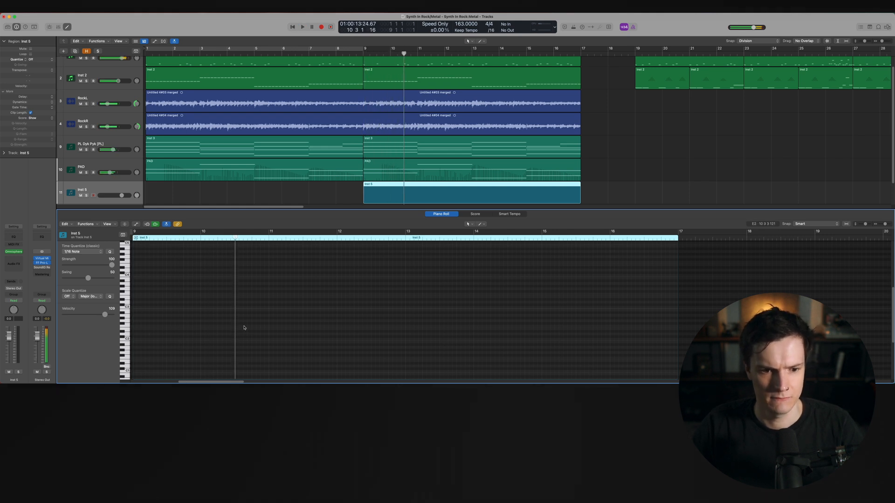
{"action": "left_click", "coordinate": [240, 321], "text": "super"}
{"action": "left_click_drag", "start_coordinate": [247, 321], "coordinate": [243, 318]}
{"action": "left_click_drag", "start_coordinate": [371, 319], "coordinate": [247, 322]}
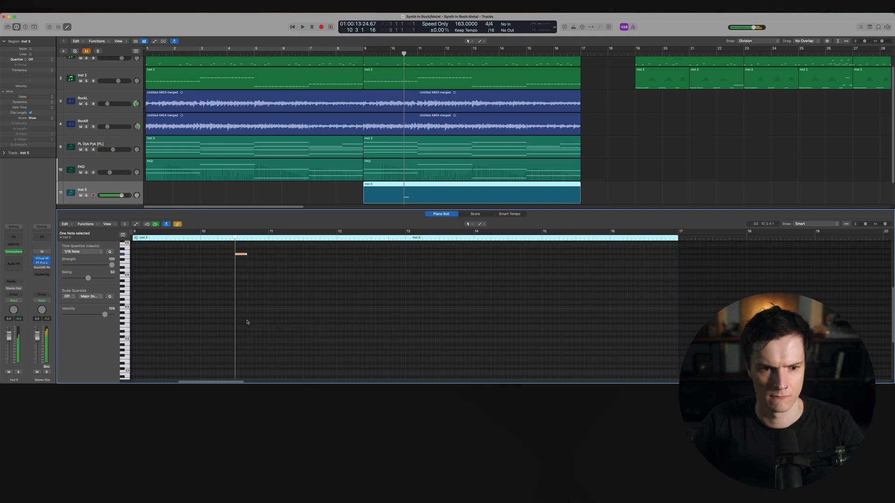
{"action": "scroll", "coordinate": [246, 311], "scroll_direction": "up", "scroll_amount": 3}
{"action": "left_click", "coordinate": [241, 320]}
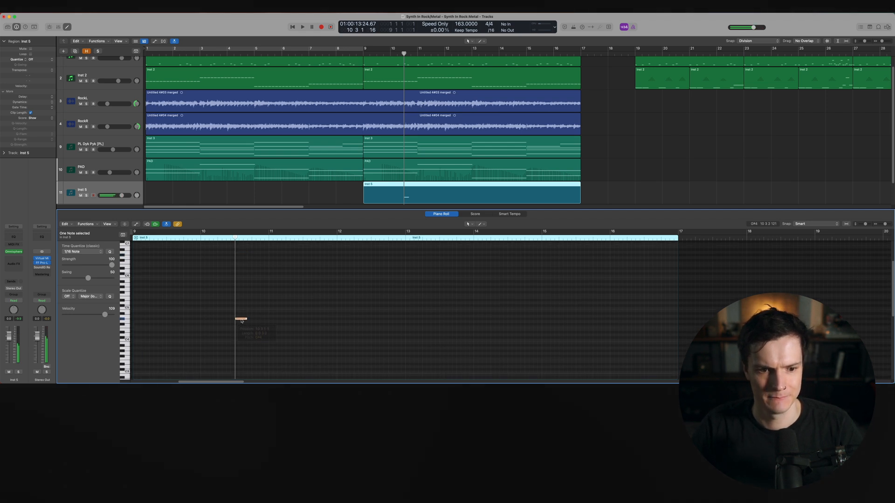
{"action": "left_click_drag", "start_coordinate": [241, 320], "coordinate": [240, 309]}
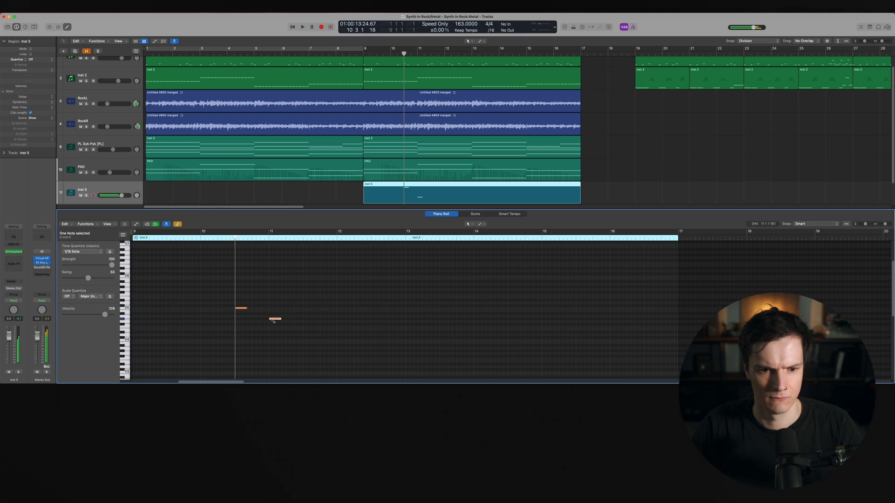
{"action": "left_click", "coordinate": [350, 52]}
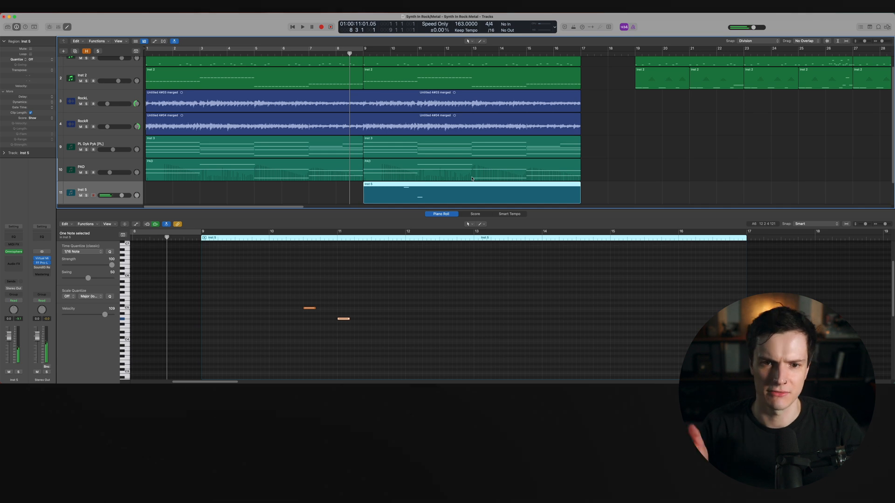
{"action": "key", "text": "space"}
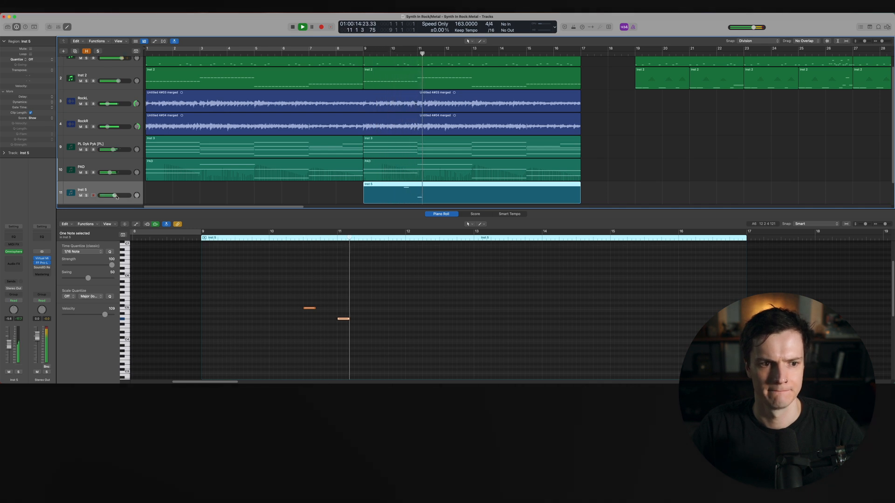
{"action": "key", "text": "space"}
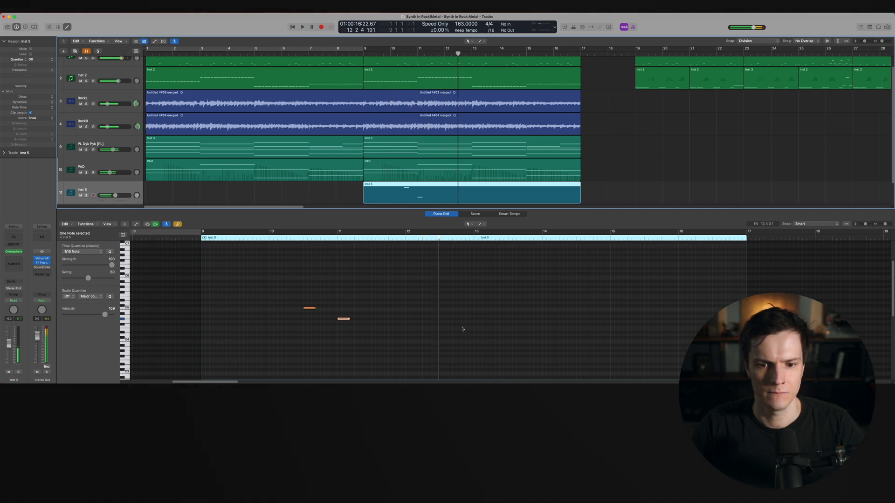
{"action": "left_click", "coordinate": [442, 332]}
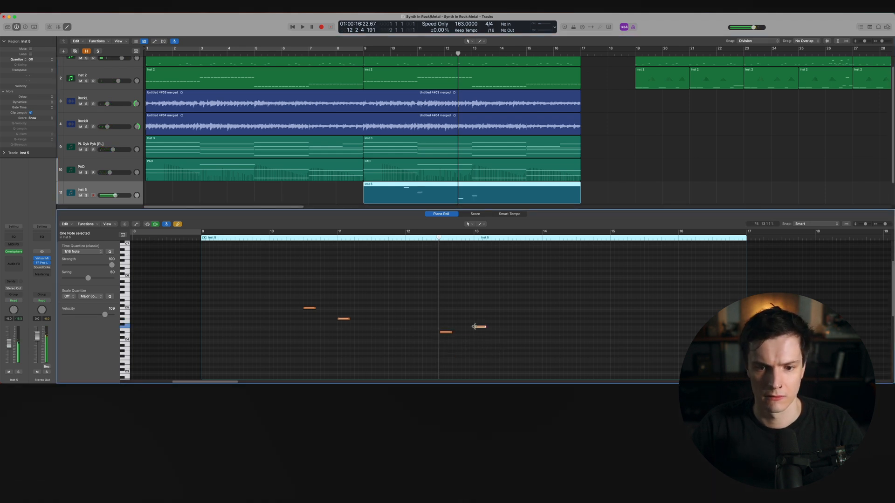
{"action": "scroll", "coordinate": [471, 321], "scroll_direction": "down", "scroll_amount": 4}
{"action": "left_click", "coordinate": [331, 238]}
{"action": "key", "text": "space"}
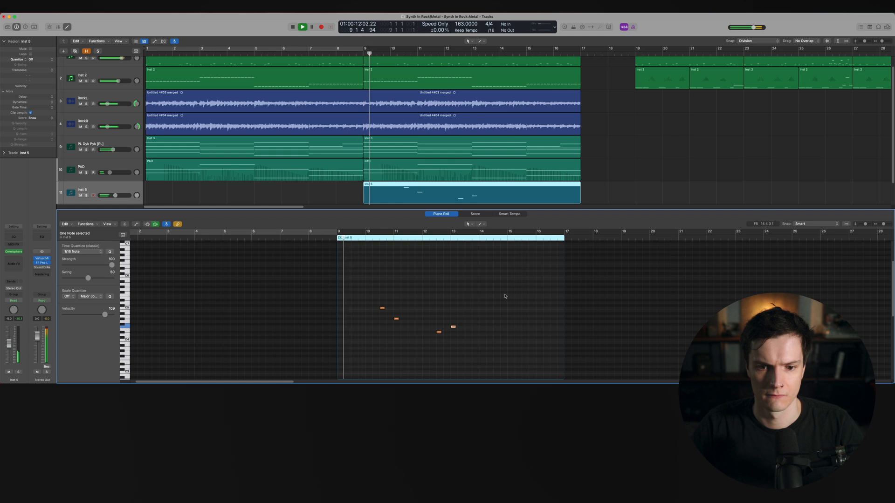
Browse other patches in Omnisphere's Keyboards list
{"action": "left_click", "coordinate": [15, 251]}
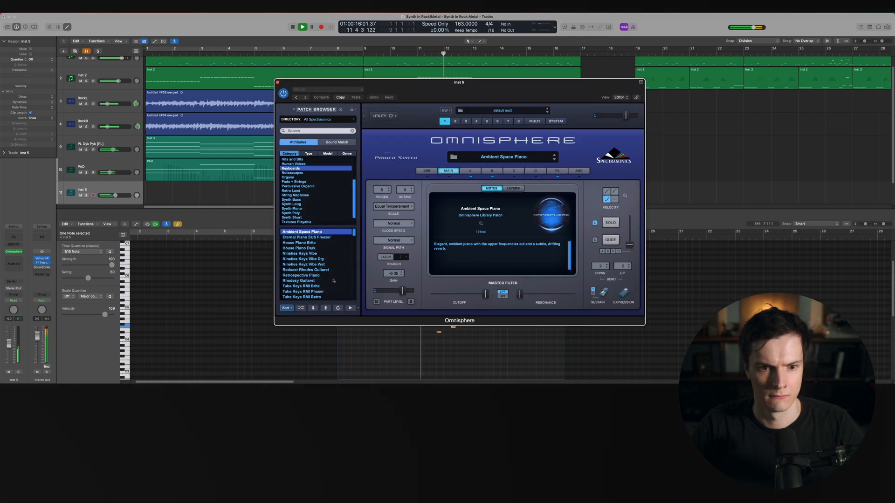
{"action": "scroll", "coordinate": [333, 280], "scroll_direction": "down", "scroll_amount": 10}
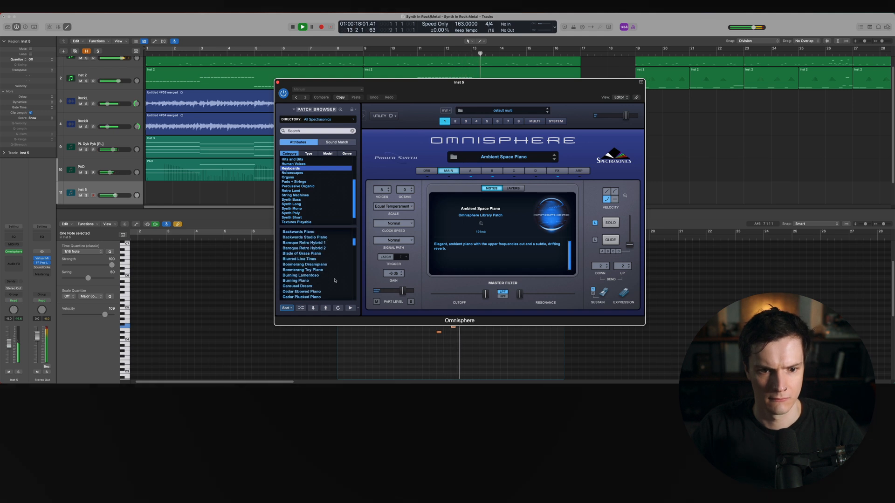
{"action": "scroll", "coordinate": [335, 281], "scroll_direction": "down", "scroll_amount": 3}
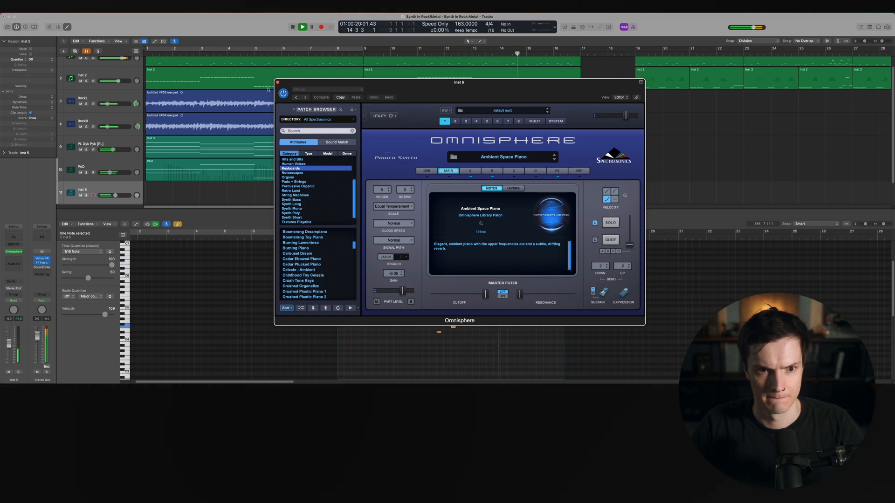
{"action": "left_click", "coordinate": [277, 82]}
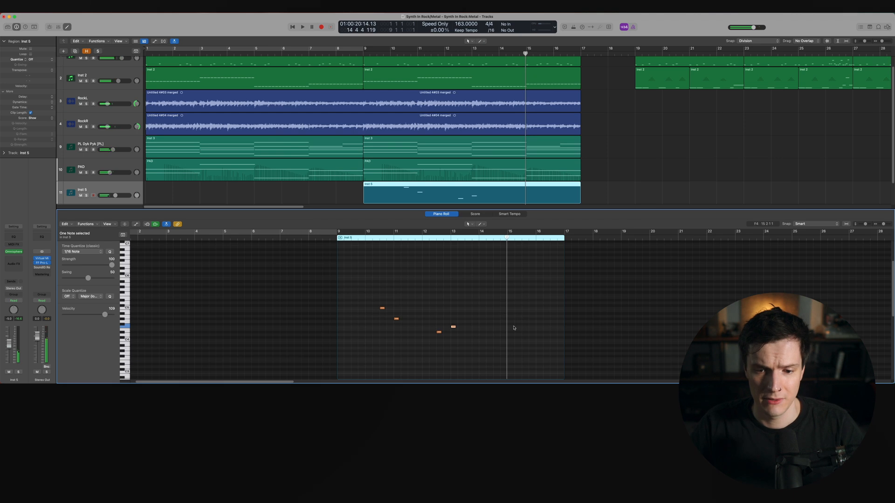
Add two more melody notes near bars 15 and 16 in the Inst 5 region and close the piano roll
{"action": "key", "text": "super+Right"}
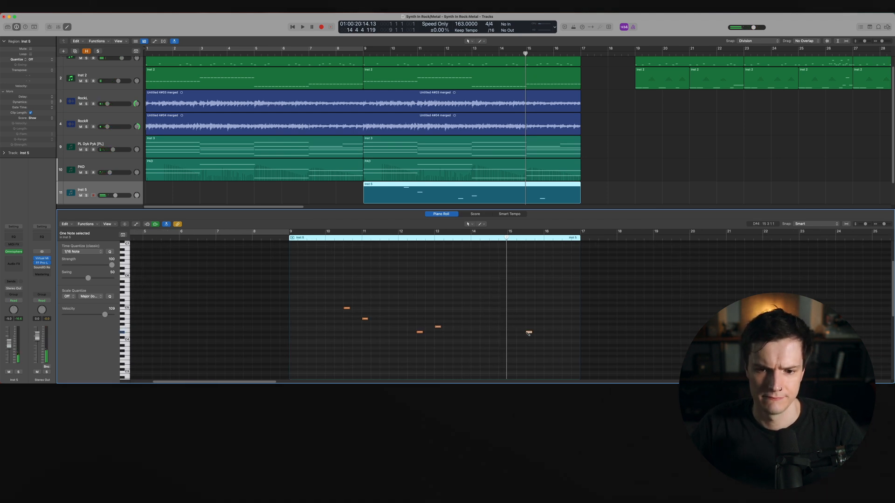
{"action": "left_click_drag", "start_coordinate": [527, 332], "coordinate": [509, 333]}
{"action": "left_click", "coordinate": [552, 319]}
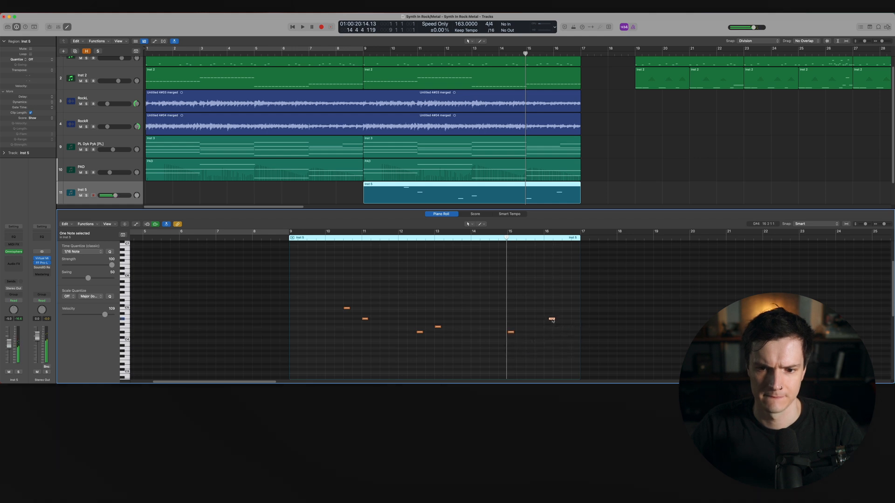
{"action": "key", "text": "p"}
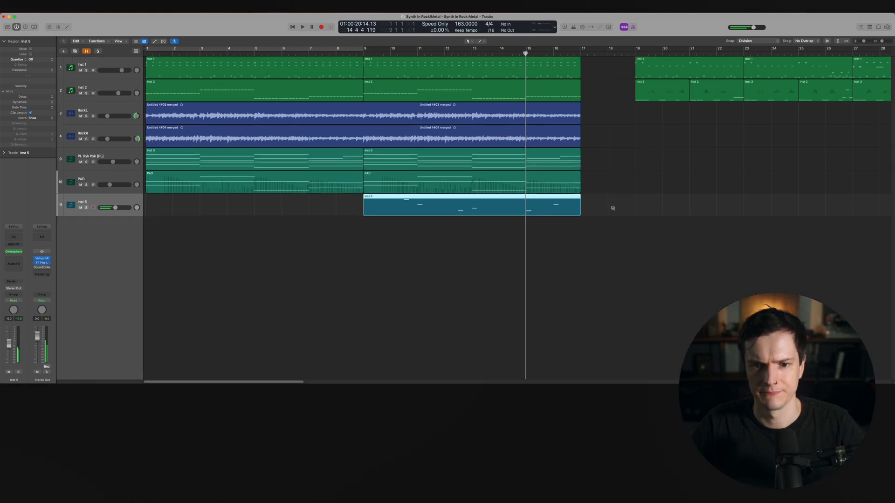
{"action": "scroll", "coordinate": [613, 209], "scroll_direction": "down", "scroll_amount": 3}
{"action": "left_click", "coordinate": [613, 209]}
Return to the start, enlarge the track lanes, and play the arrangement back
{"action": "key", "text": "Return"}
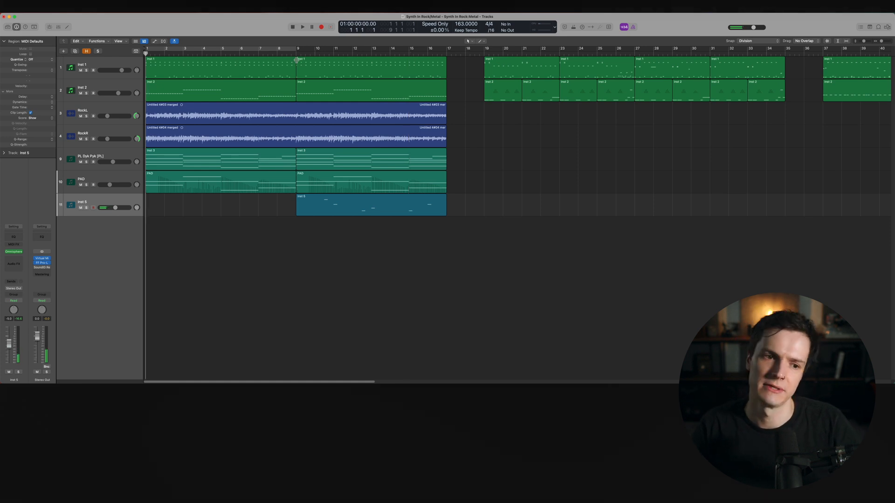
{"action": "key", "text": "super+Down"}
{"action": "key", "text": "space"}
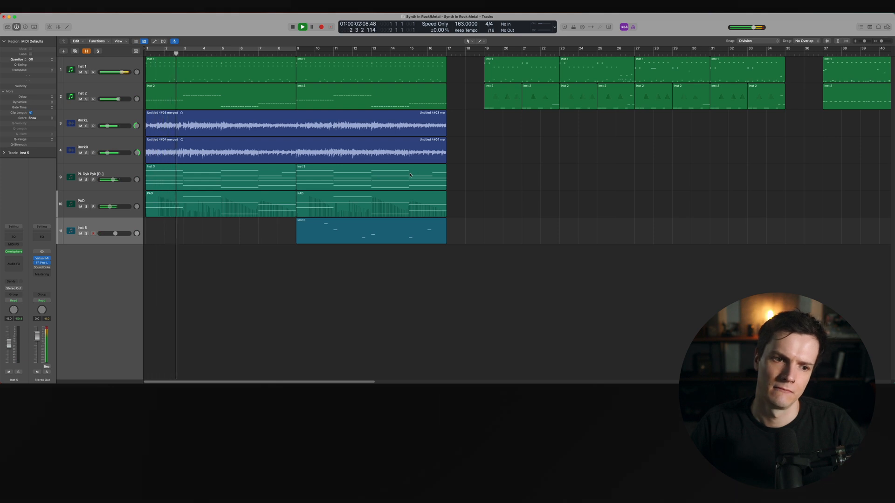
Adjust an EQ band in the PL Dyk Pyk track's Pro-Q 3 and close the plug-in window
{"action": "left_click", "coordinate": [117, 172]}
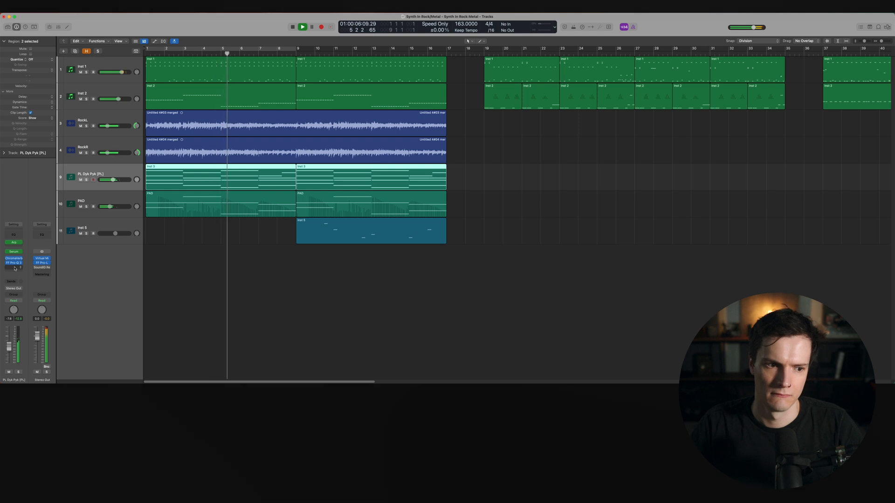
{"action": "left_click_drag", "start_coordinate": [512, 166], "coordinate": [436, 160]}
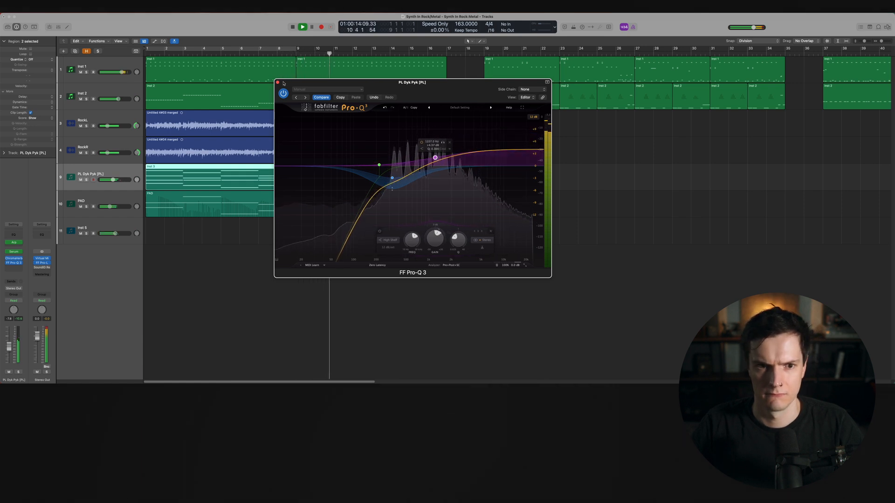
{"action": "left_click", "coordinate": [278, 83]}
Lower the PL Dyk Pyk and Inst 5 track volume faders slightly, then stop playback
{"action": "left_click_drag", "start_coordinate": [112, 180], "coordinate": [111, 181]}
{"action": "left_click_drag", "start_coordinate": [116, 234], "coordinate": [114, 234]}
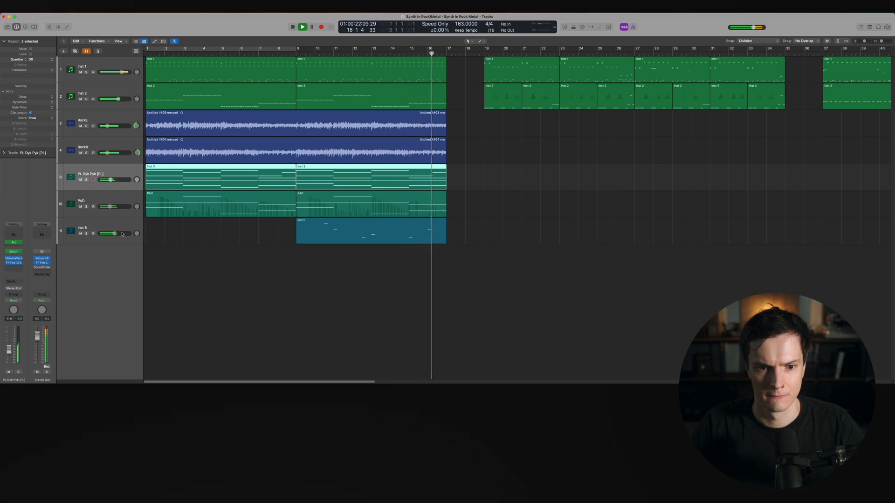
{"action": "left_click", "coordinate": [492, 183], "text": "ctrl+alt"}
{"action": "key", "text": "space"}
{"action": "left_click", "coordinate": [492, 183], "text": "ctrl+alt"}
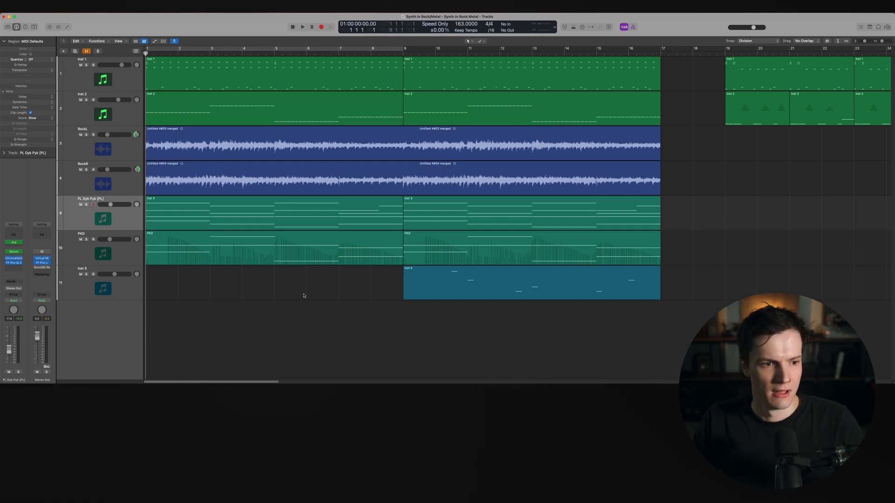
Open Serum on the PL Dyk Pyk track and toggle its filter section while playing the arrangement to compare
{"action": "left_click", "coordinate": [84, 216]}
{"action": "left_click", "coordinate": [14, 252]}
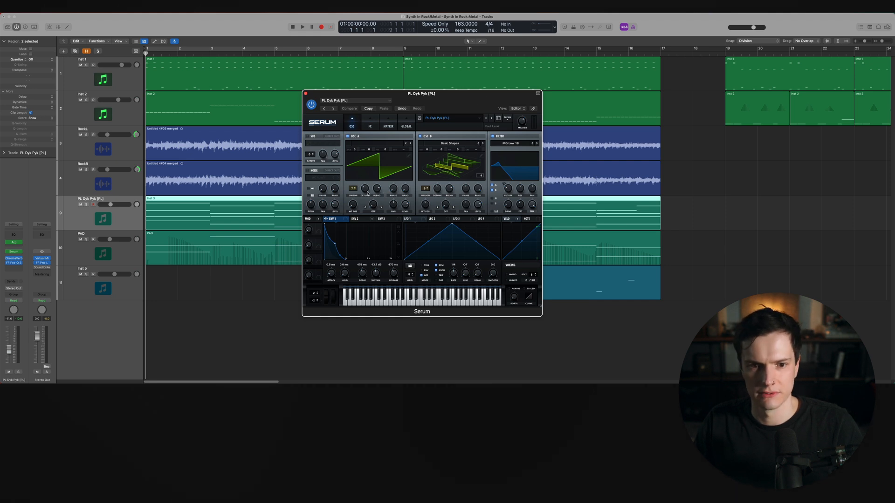
{"action": "left_click", "coordinate": [493, 136]}
{"action": "key", "text": "space"}
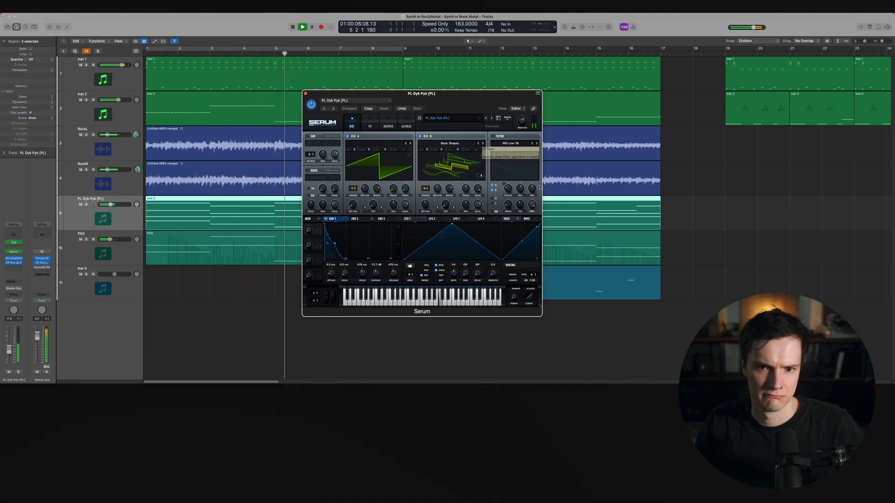
{"action": "left_click", "coordinate": [498, 137]}
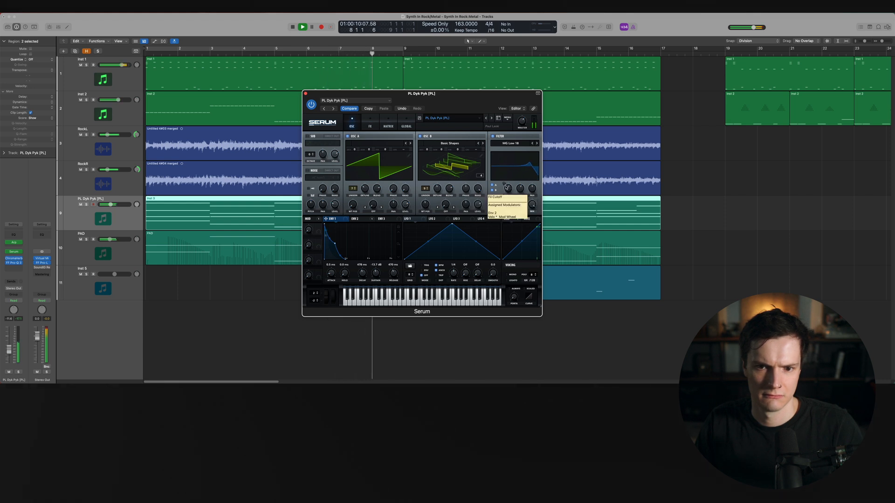
{"action": "mouse_move", "coordinate": [503, 185]}
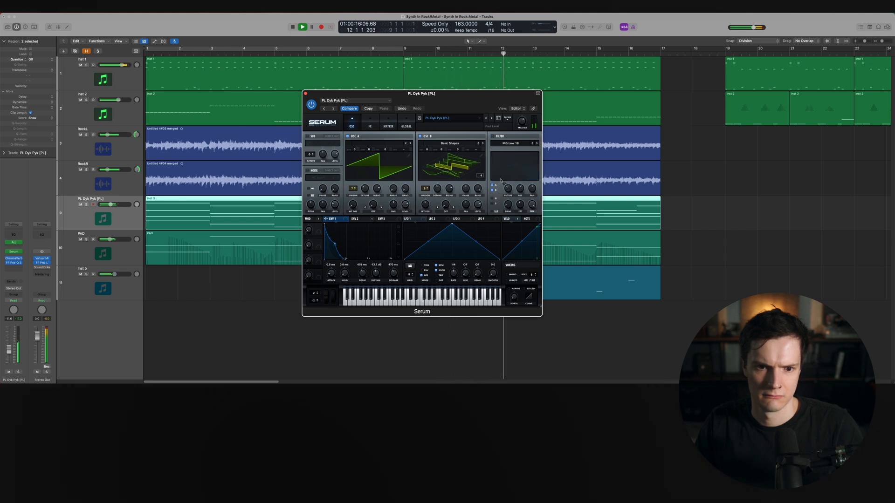
{"action": "key", "text": "space"}
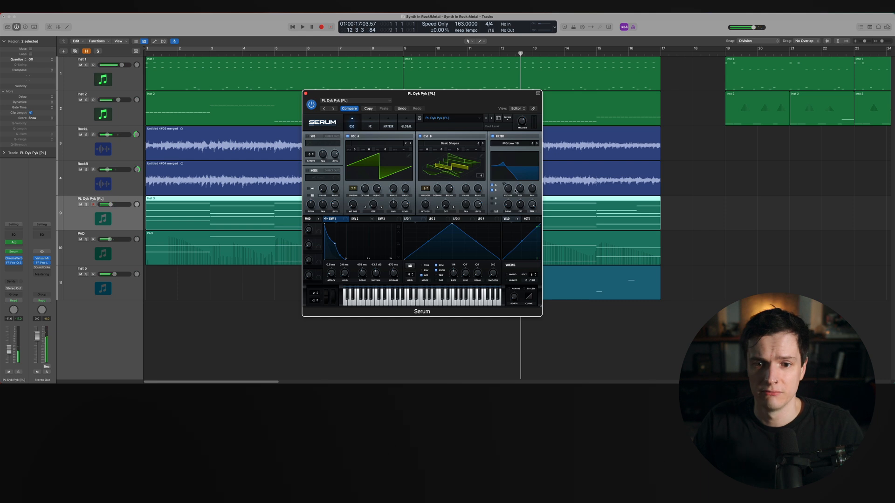
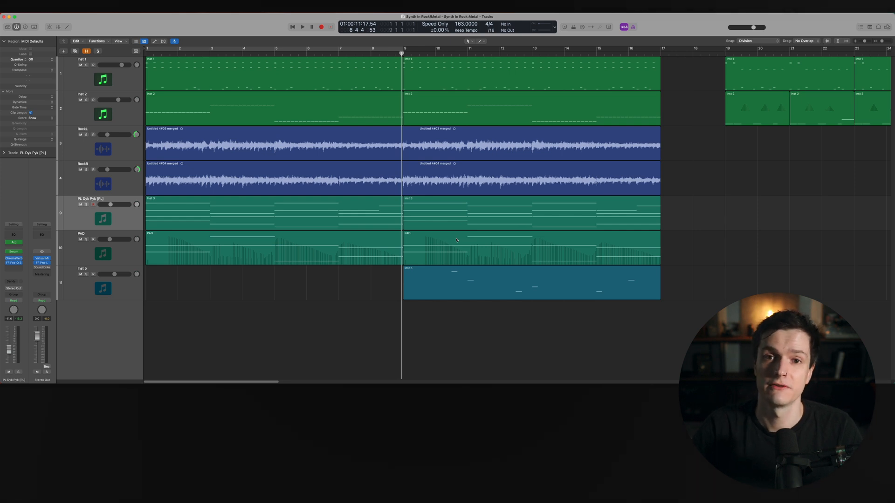
Show the hidden tracks in the arrangement, then hide tracks again to focus the view
{"action": "scroll", "coordinate": [456, 240], "scroll_direction": "right", "scroll_amount": 15}
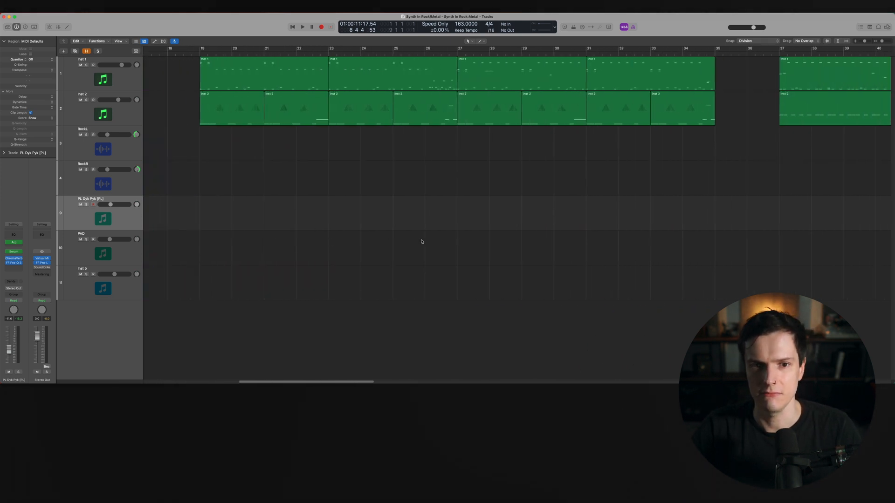
{"action": "scroll", "coordinate": [421, 247], "scroll_direction": "left", "scroll_amount": 1}
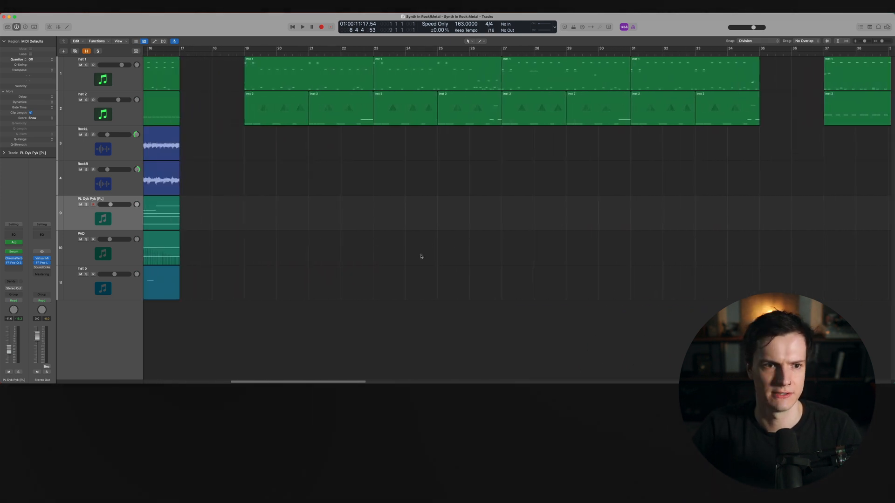
{"action": "left_click", "coordinate": [88, 53]}
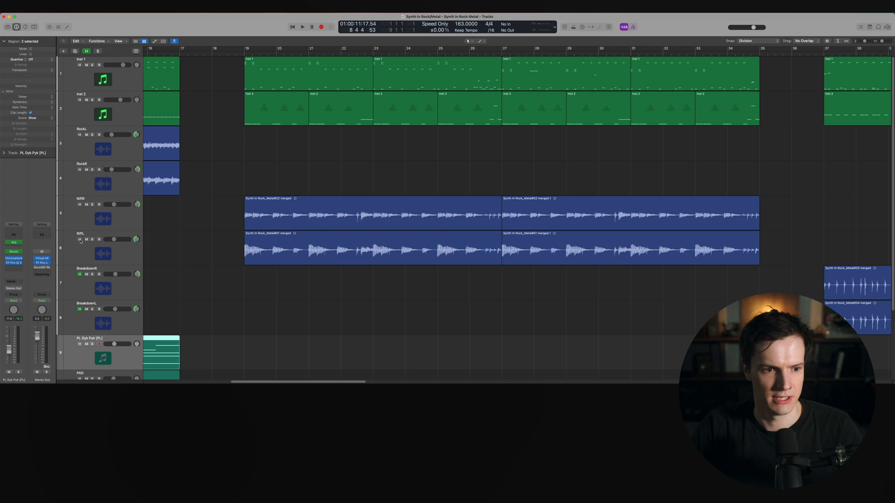
{"action": "scroll", "coordinate": [339, 277], "scroll_direction": "down", "scroll_amount": 8}
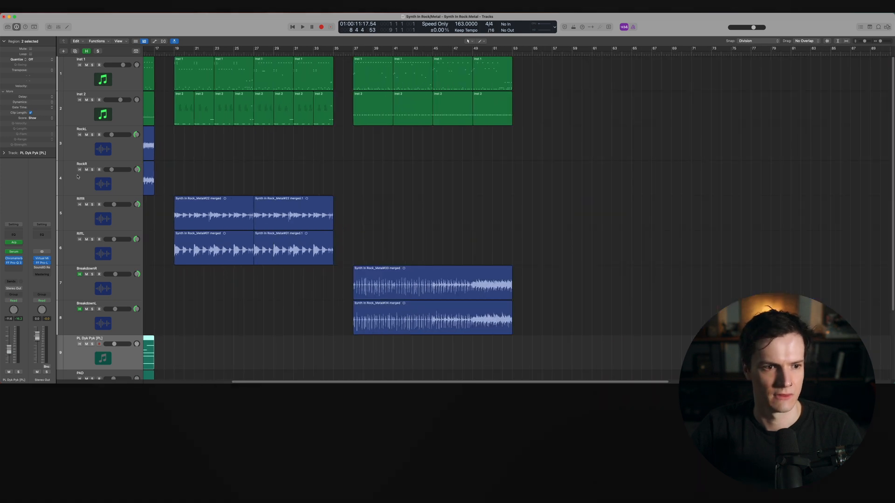
{"action": "left_click", "coordinate": [87, 51]}
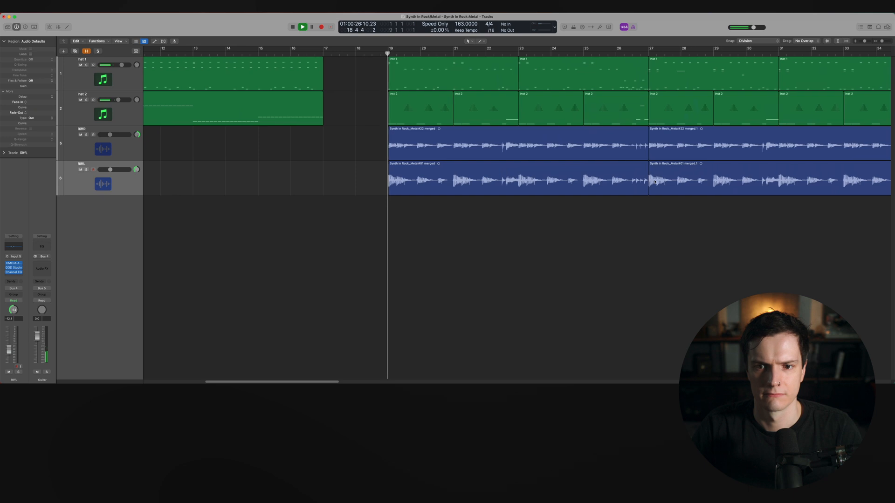
{"action": "scroll", "coordinate": [646, 180], "scroll_direction": "right", "scroll_amount": 5}
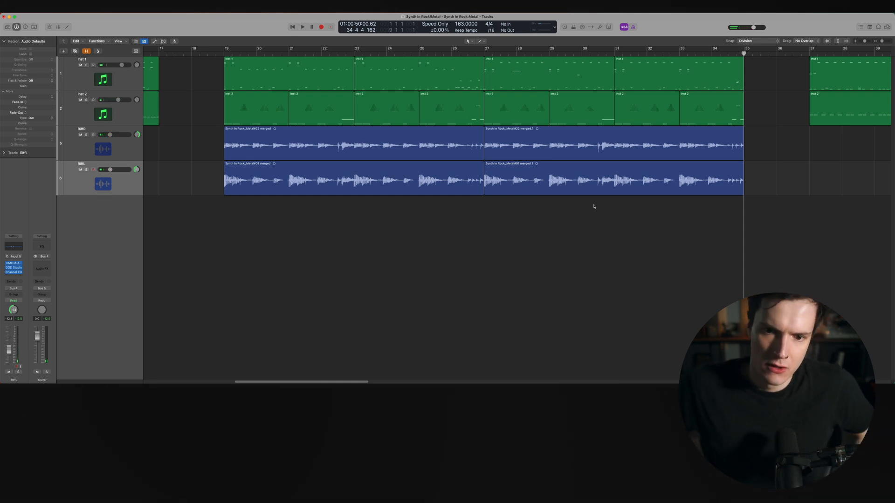
Create a new software instrument track below the guitar tracks and load Omnisphere on it
{"action": "left_click", "coordinate": [120, 115]}
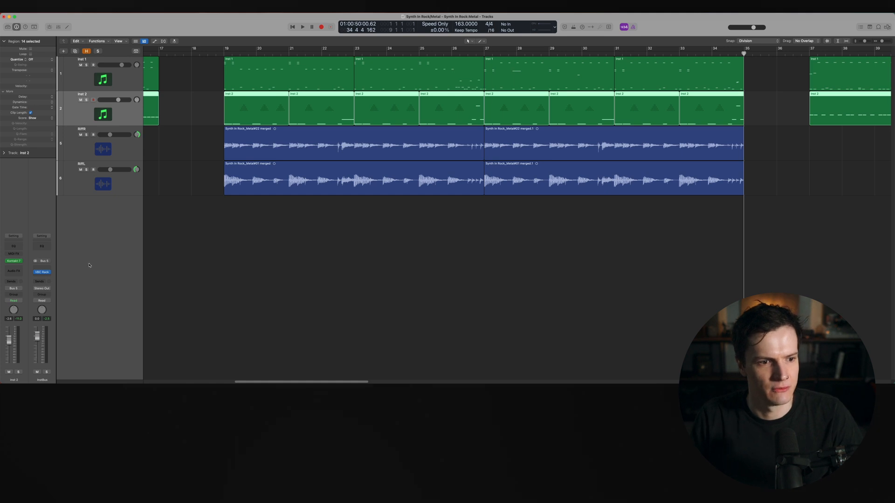
{"action": "double_click", "coordinate": [89, 265]}
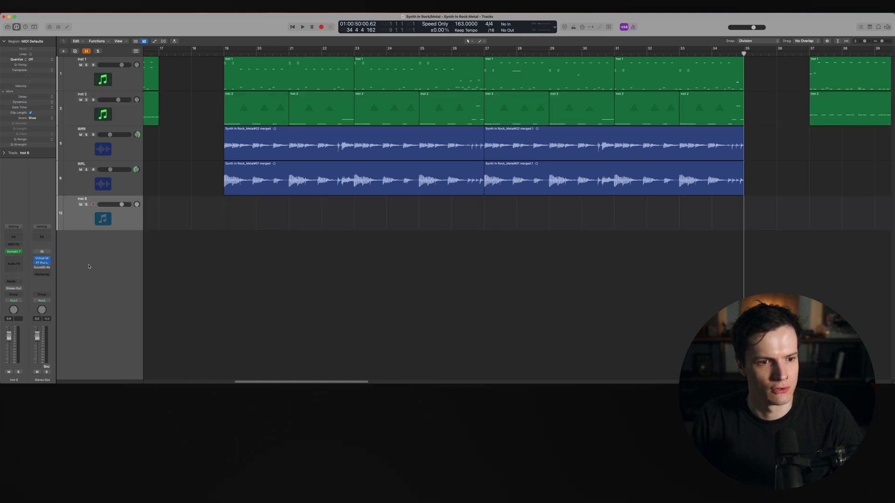
{"action": "left_click", "coordinate": [20, 253]}
{"action": "mouse_move", "coordinate": [45, 374]}
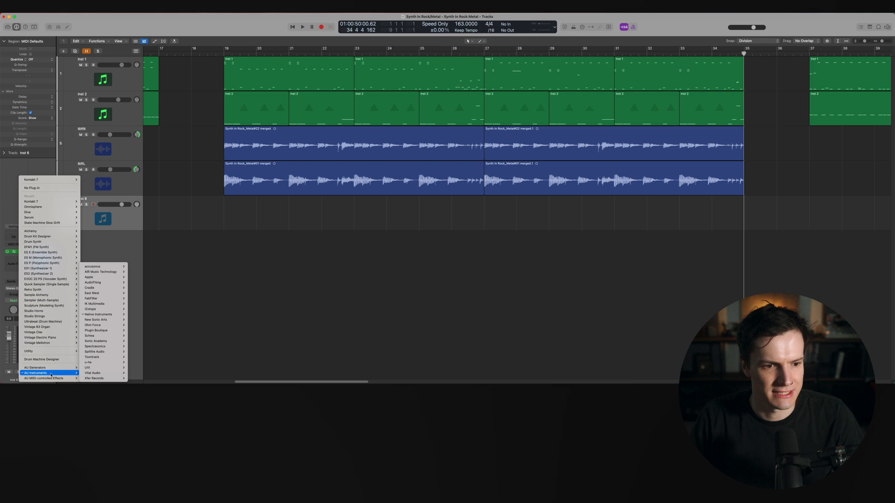
{"action": "mouse_move", "coordinate": [110, 330]}
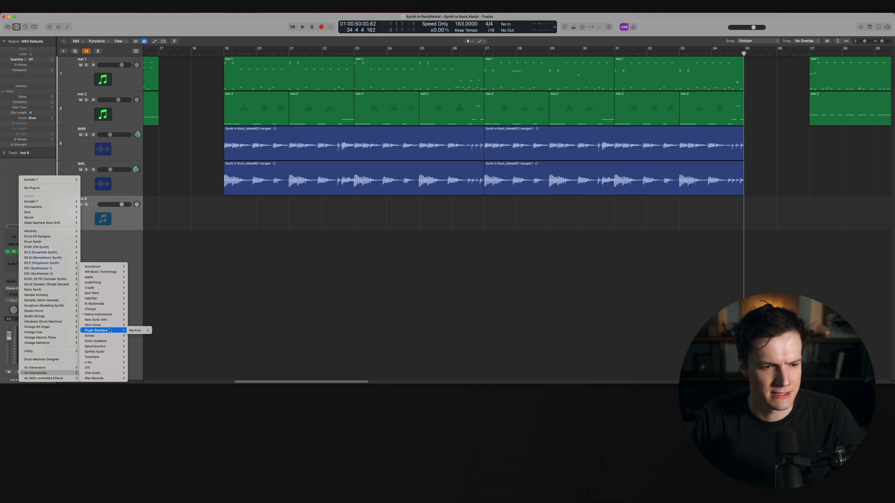
{"action": "mouse_move", "coordinate": [107, 347]}
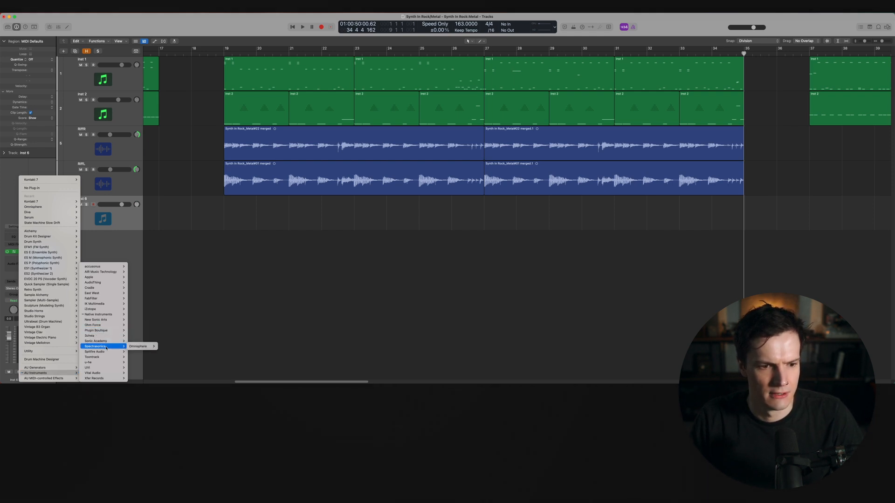
{"action": "left_click", "coordinate": [138, 347]}
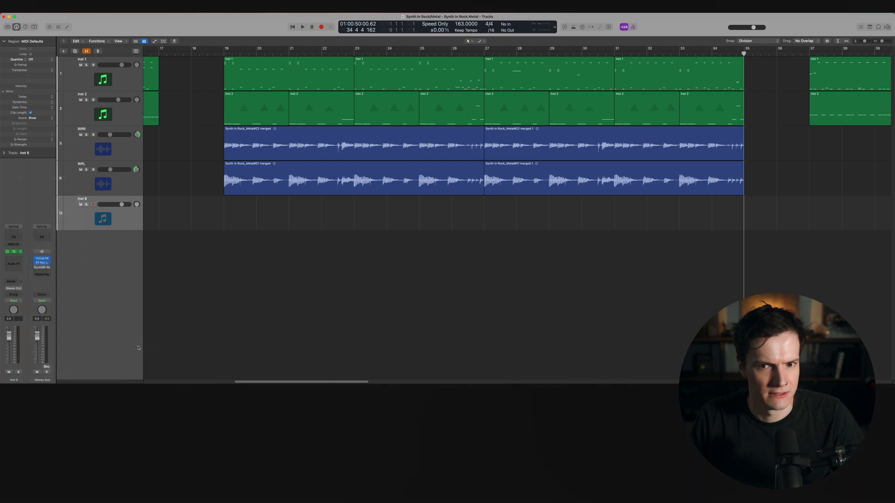
Create an empty MIDI region on the Inst 6 track spanning bars 27 to 35 while playing back
{"action": "left_click_drag", "start_coordinate": [531, 95], "coordinate": [284, 103]}
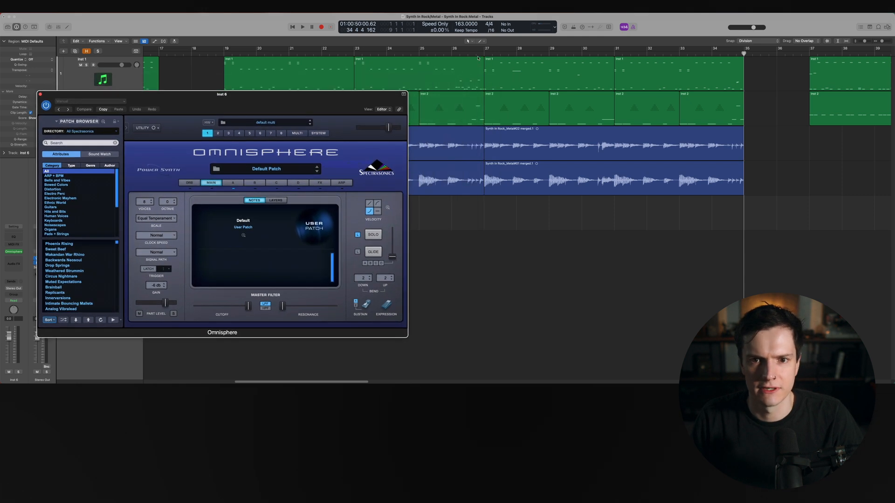
{"action": "left_click", "coordinate": [483, 52]}
{"action": "key", "text": "space"}
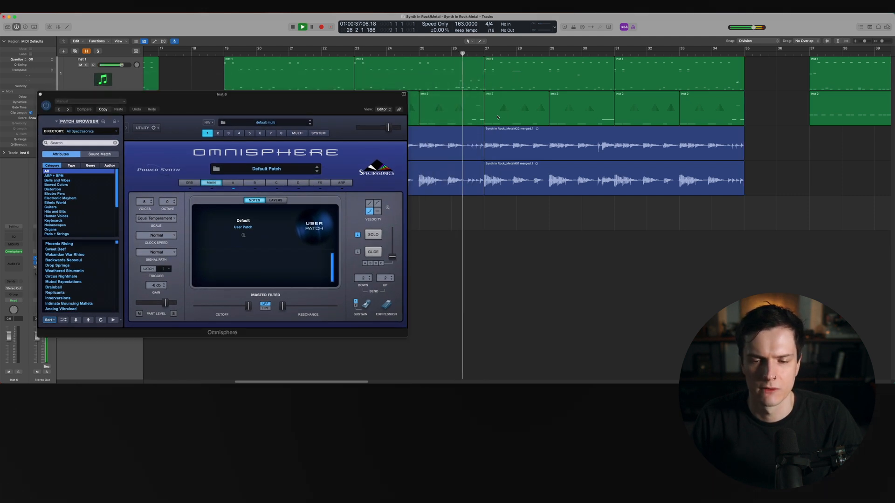
{"action": "double_click", "coordinate": [506, 228]}
{"action": "left_click_drag", "start_coordinate": [515, 214], "coordinate": [743, 214]}
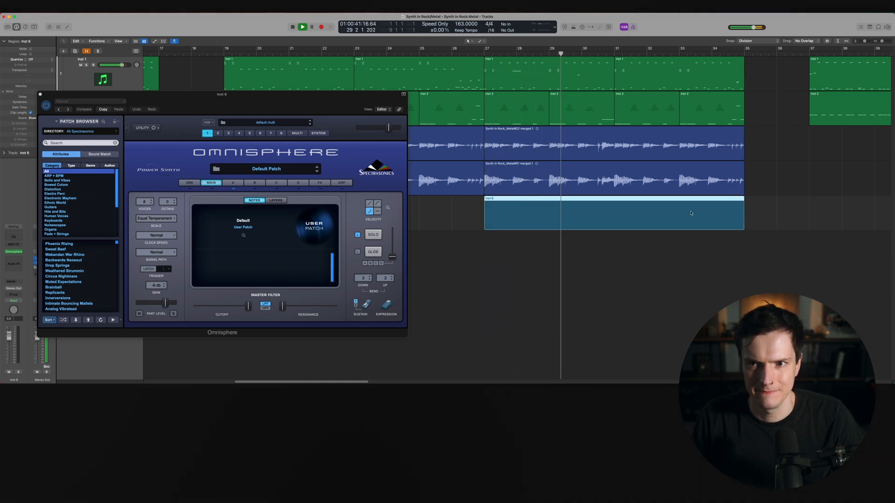
Set a cycle range over bars 27 to 35 and open the Inst 6 region in the piano roll
{"action": "double_click", "coordinate": [690, 213]}
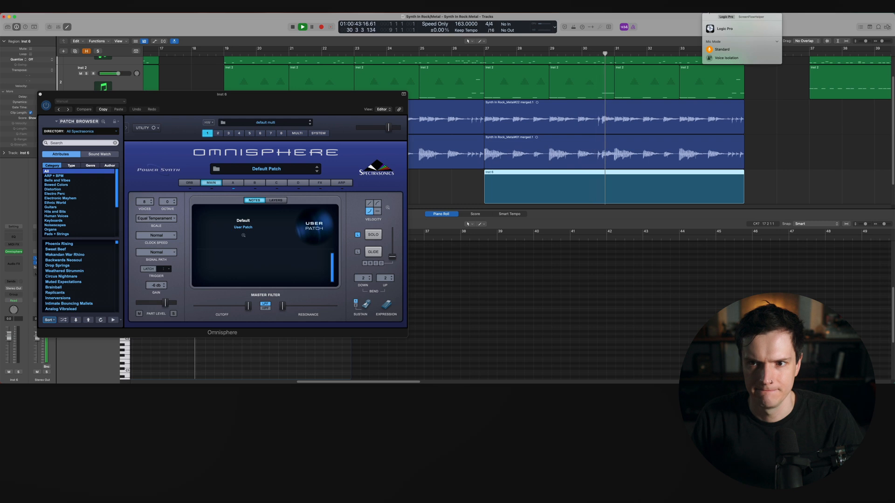
{"action": "double_click", "coordinate": [684, 196]}
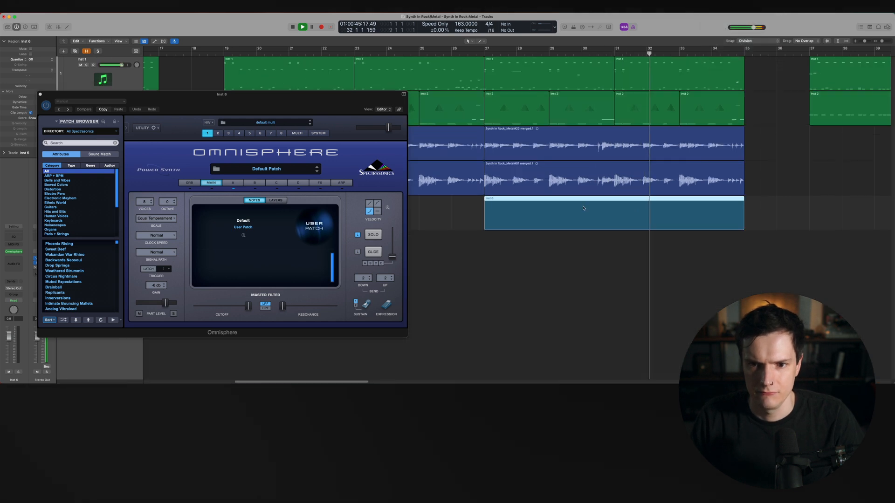
{"action": "key", "text": "super+Left"}
{"action": "key", "text": "super+Left"}
{"action": "key", "text": "super+Left"}
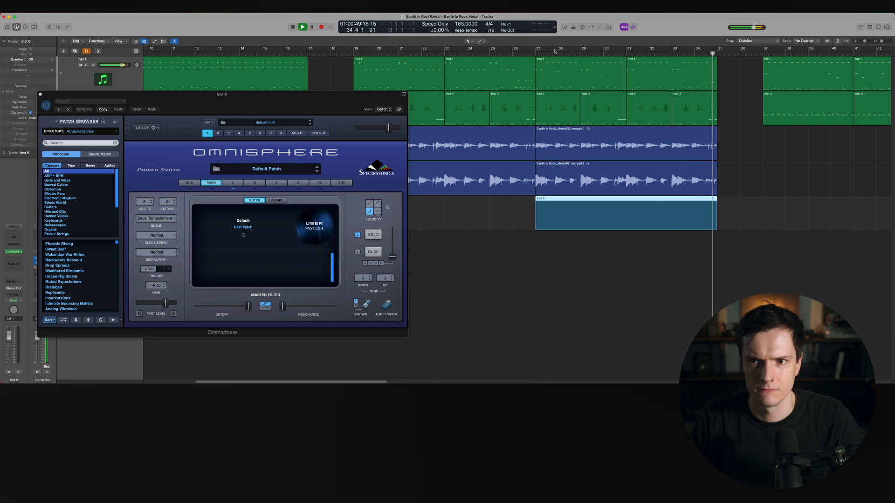
{"action": "left_click_drag", "start_coordinate": [537, 49], "coordinate": [718, 60]}
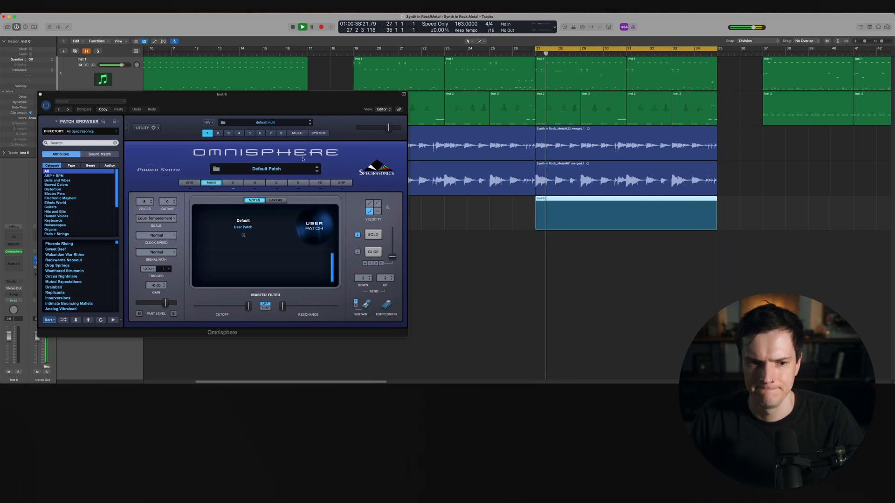
{"action": "double_click", "coordinate": [543, 211]}
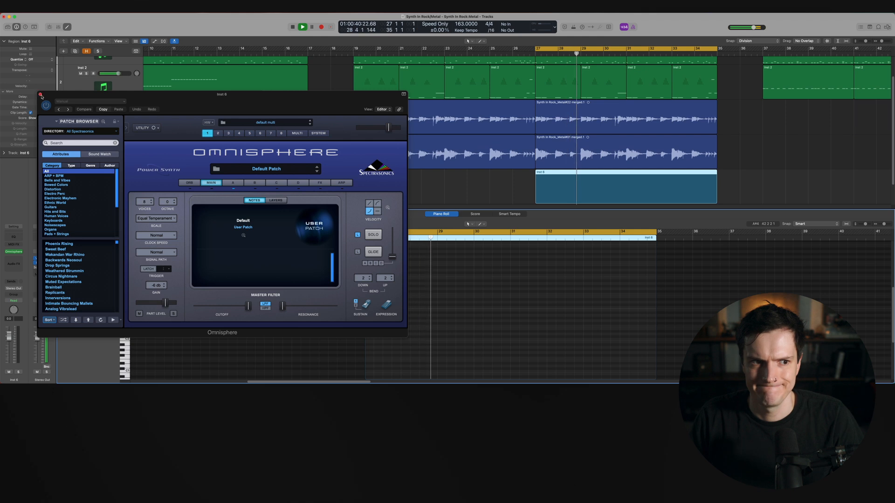
Close the Omnisphere window and draw the first two melody notes in the piano roll
{"action": "left_click", "coordinate": [40, 94]}
{"action": "key", "text": "space"}
{"action": "left_click", "coordinate": [376, 340], "text": "super"}
{"action": "left_click_drag", "start_coordinate": [376, 340], "coordinate": [499, 316]}
{"action": "left_click", "coordinate": [480, 290]}
{"action": "key", "text": "space"}
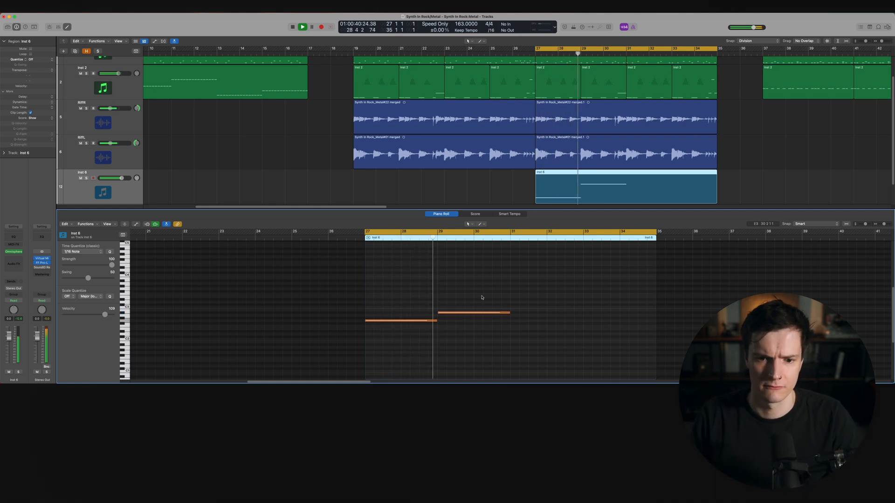
Draw a third melody note after the first two while auditioning the loop
{"action": "scroll", "coordinate": [482, 296], "scroll_direction": "down", "scroll_amount": 5}
{"action": "scroll", "coordinate": [473, 316], "scroll_direction": "up", "scroll_amount": 3}
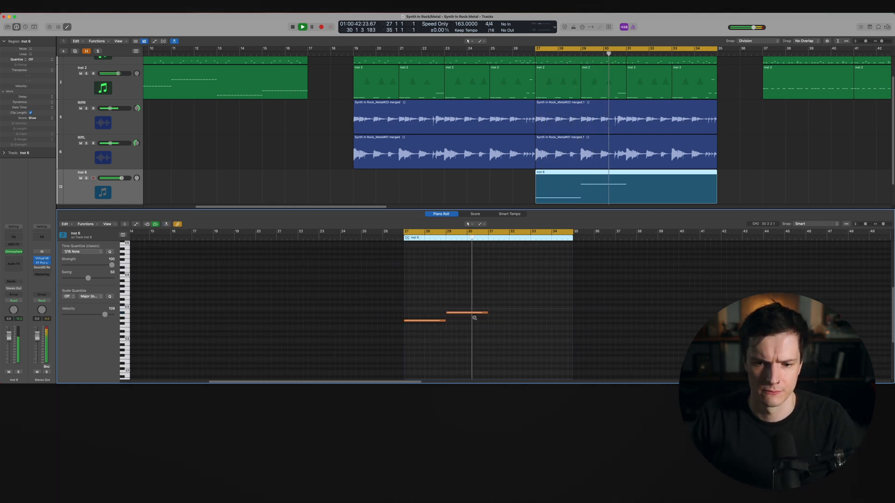
{"action": "key", "text": "space"}
{"action": "left_click_drag", "start_coordinate": [432, 313], "coordinate": [488, 319], "text": "alt"}
{"action": "key", "text": "space"}
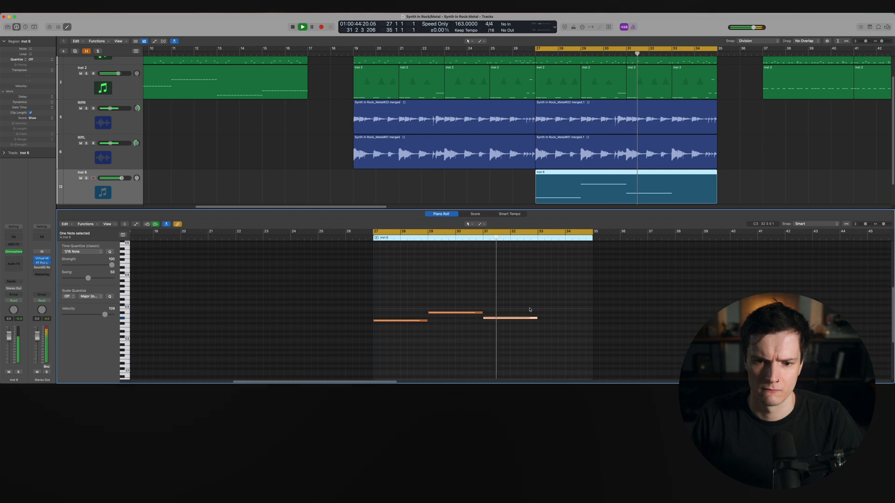
Draw a fourth melody note at bar 33 and lower the third note's pitch
{"action": "left_click_drag", "start_coordinate": [489, 318], "coordinate": [541, 310], "text": "alt"}
{"action": "key", "text": "space"}
{"action": "key", "text": "space"}
{"action": "left_click", "coordinate": [581, 330], "text": "ctrl+alt"}
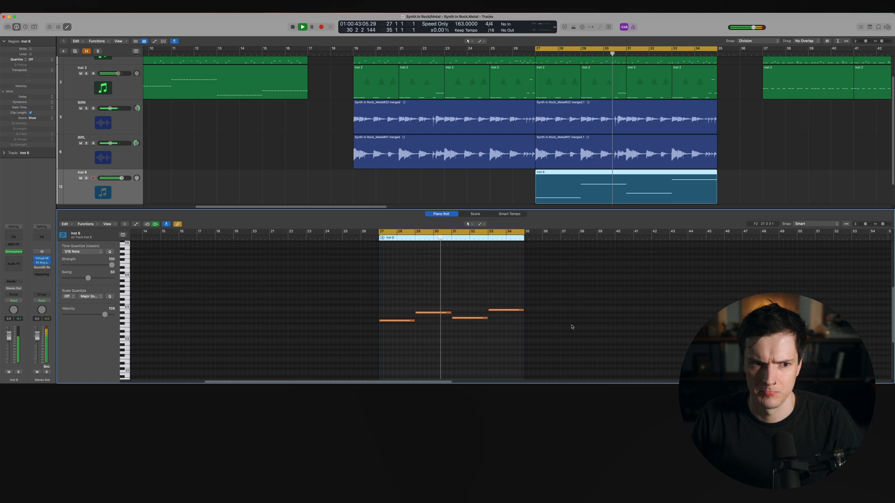
{"action": "key", "text": "space"}
{"action": "left_click_drag", "start_coordinate": [465, 317], "coordinate": [465, 328]}
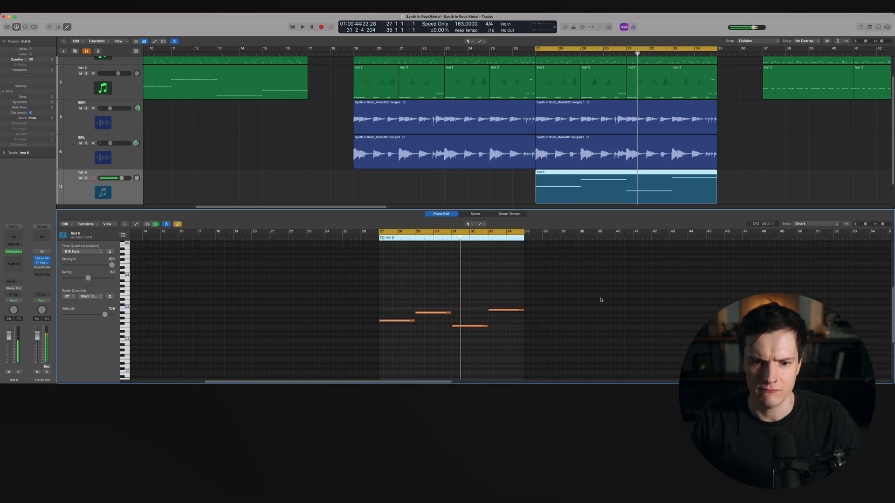
Open Omnisphere, browse the Synth Long category and load the Phoenix Rising patch
{"action": "left_click", "coordinate": [13, 252]}
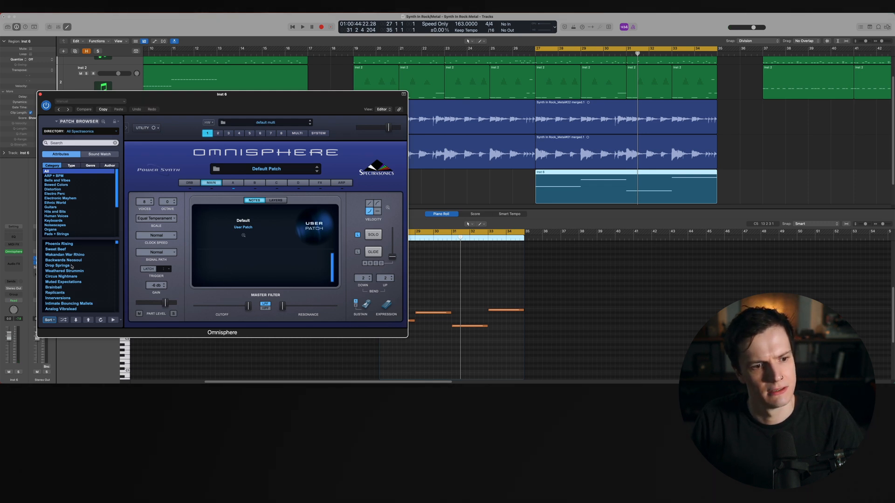
{"action": "scroll", "coordinate": [85, 222], "scroll_direction": "down", "scroll_amount": 2}
{"action": "scroll", "coordinate": [83, 223], "scroll_direction": "down", "scroll_amount": 2}
{"action": "left_click", "coordinate": [73, 216]}
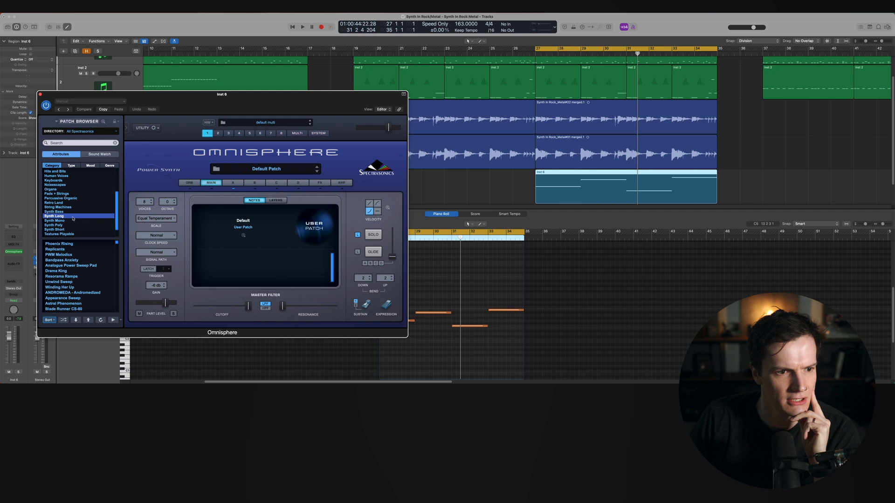
{"action": "left_click", "coordinate": [77, 244]}
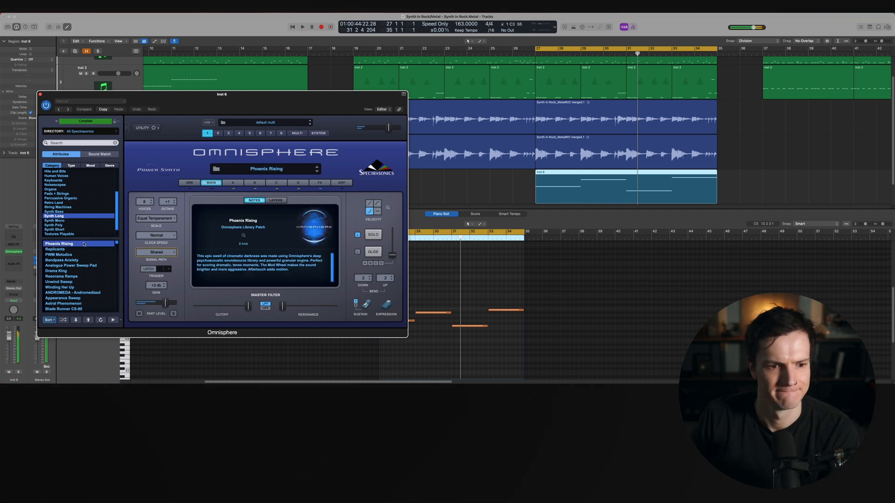
Select all melody notes and transpose them up an octave during playback
{"action": "key", "text": "shift+space"}
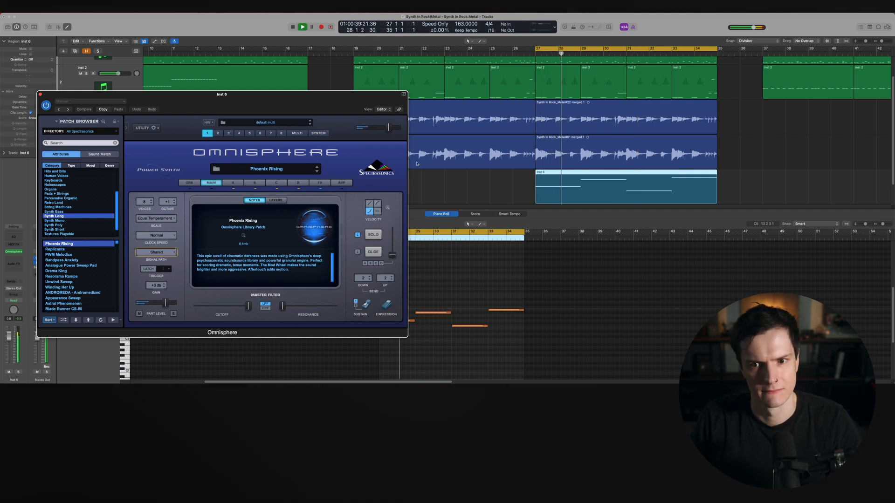
{"action": "double_click", "coordinate": [611, 193]}
{"action": "double_click", "coordinate": [621, 215]}
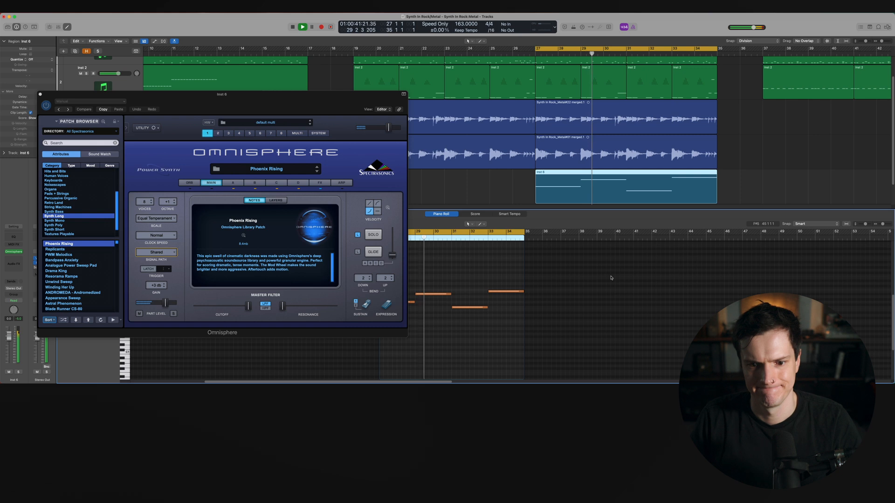
{"action": "key", "text": "alt+shift+Up"}
{"action": "key", "text": "space"}
{"action": "key", "text": "space"}
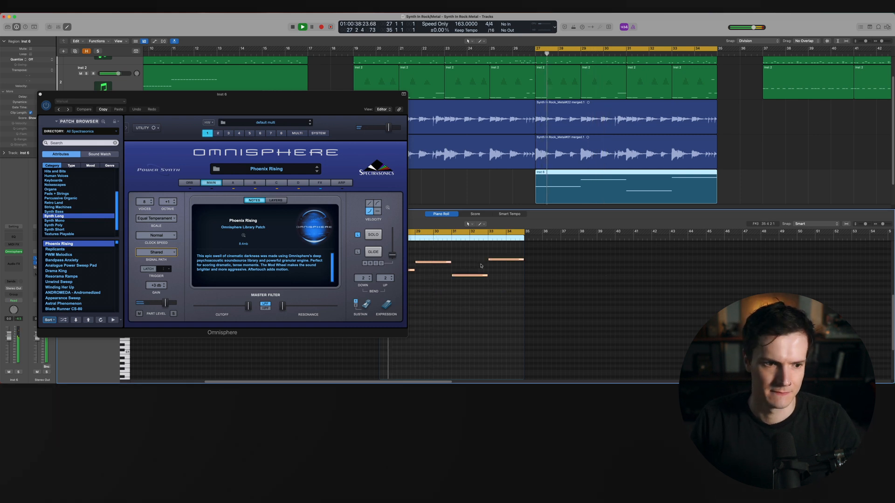
Audition the Synth Long patches from Replicants down to Resonance Ramps in Omnisphere's patch browser while the loop plays
{"action": "left_click", "coordinate": [83, 254]}
{"action": "left_click", "coordinate": [83, 250]}
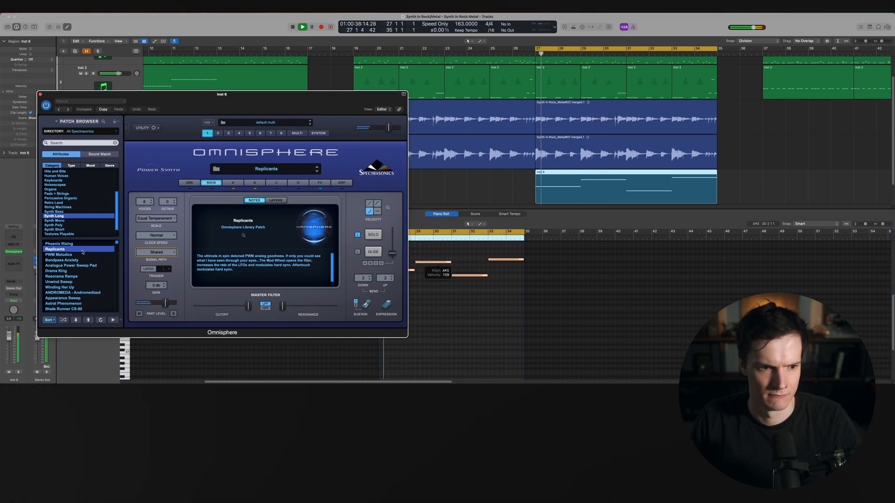
{"action": "left_click", "coordinate": [83, 255]}
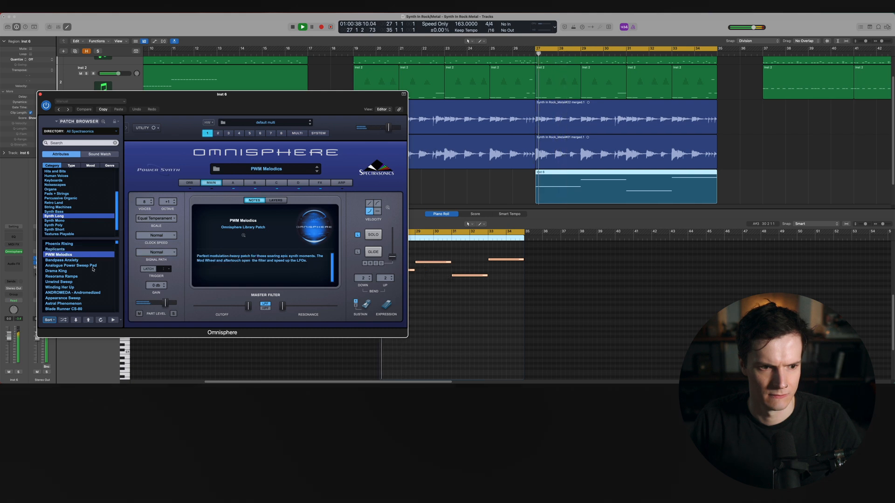
{"action": "left_click", "coordinate": [88, 260]}
{"action": "key", "text": "space"}
{"action": "left_click", "coordinate": [92, 266]}
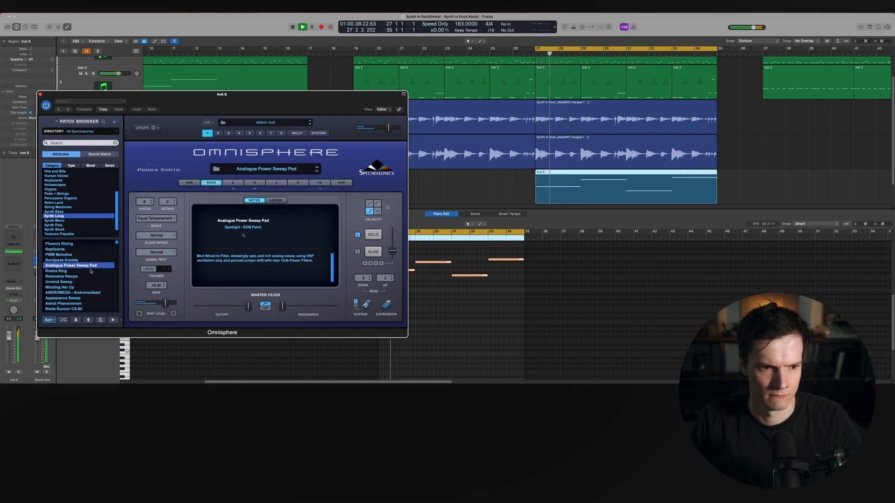
{"action": "left_click", "coordinate": [96, 272]}
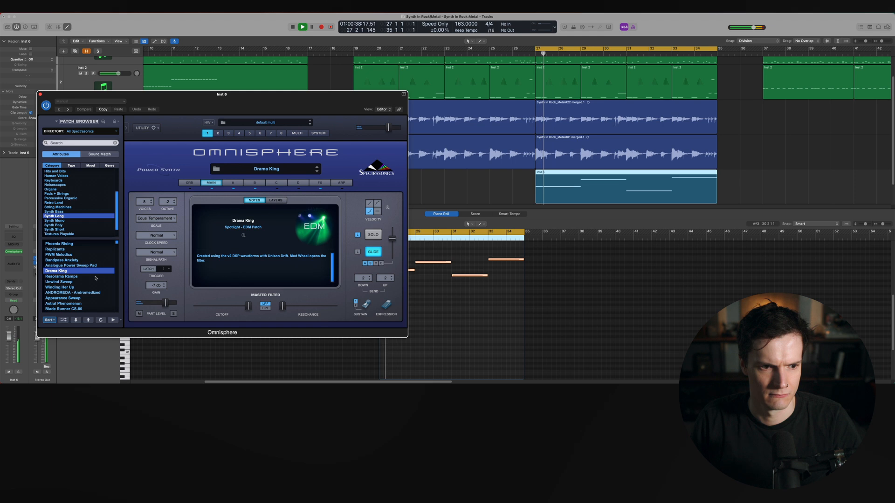
{"action": "left_click", "coordinate": [95, 277]}
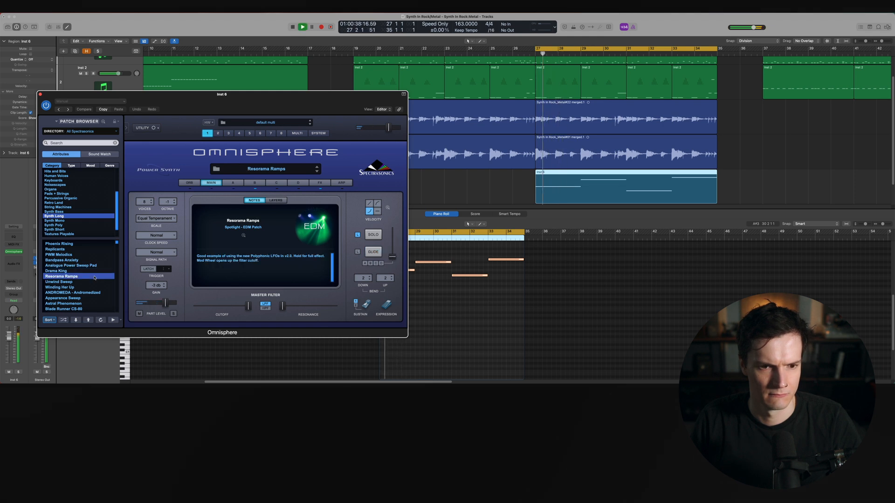
Scroll further through Synth Long and audition Unwind Sweep, Winding Her Up, Appearance Sweep and CS-80 Morphing Filters
{"action": "left_click", "coordinate": [92, 282]}
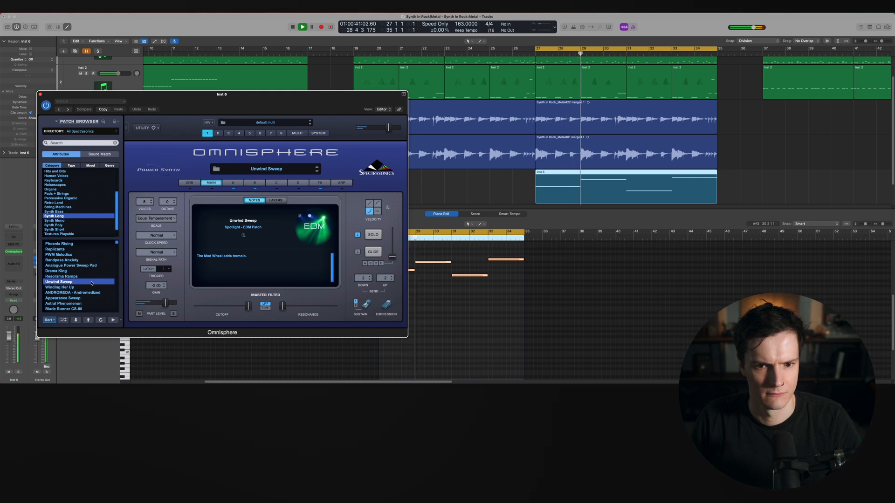
{"action": "left_click", "coordinate": [93, 287]}
{"action": "scroll", "coordinate": [103, 296], "scroll_direction": "down", "scroll_amount": 1}
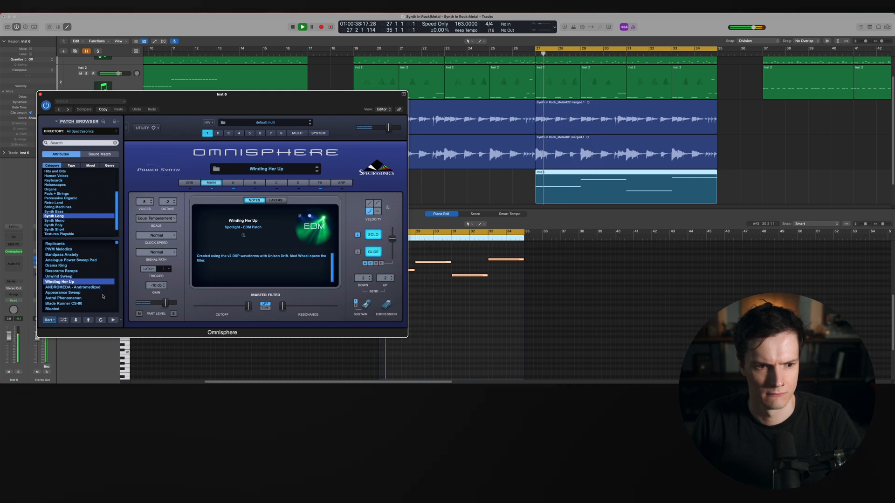
{"action": "scroll", "coordinate": [103, 296], "scroll_direction": "down", "scroll_amount": 2}
{"action": "left_click", "coordinate": [98, 280]}
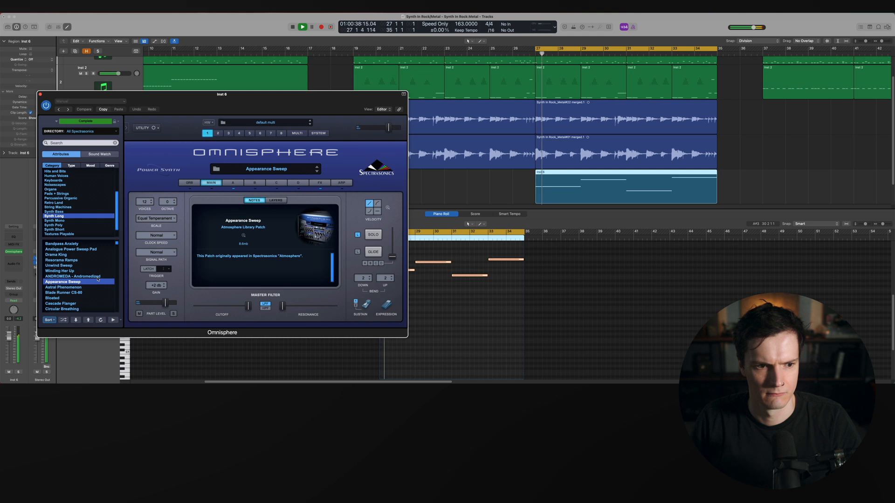
{"action": "left_click", "coordinate": [99, 278]}
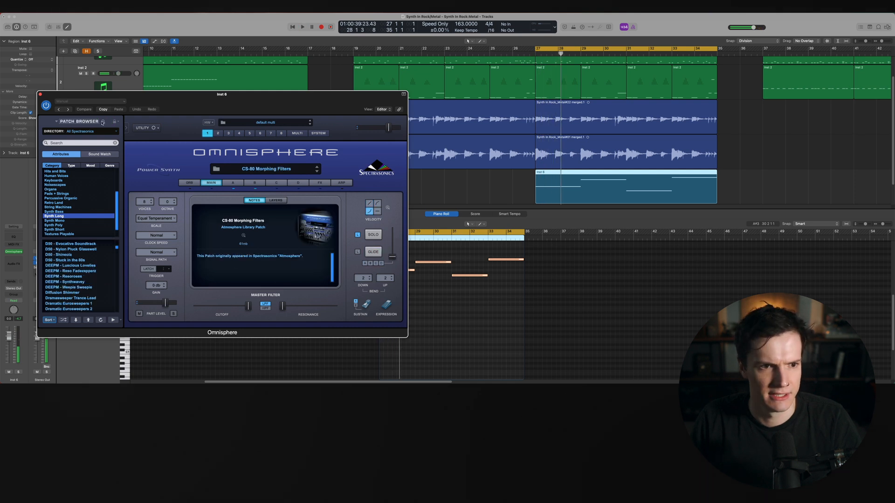
Open the full patch browser, filter Synth Long by the Drones type and load PRO2 - Dark Times
{"action": "left_click", "coordinate": [102, 123]}
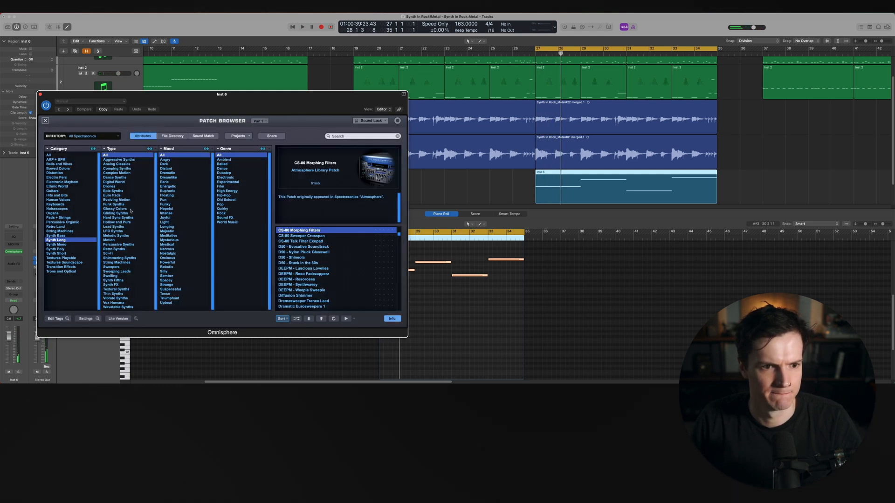
{"action": "left_click", "coordinate": [109, 186]}
{"action": "left_click", "coordinate": [303, 263]}
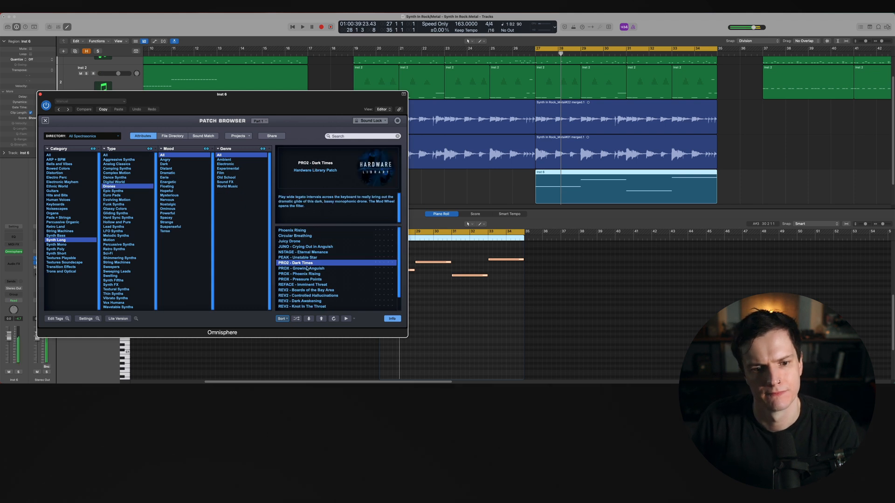
{"action": "key", "text": "space"}
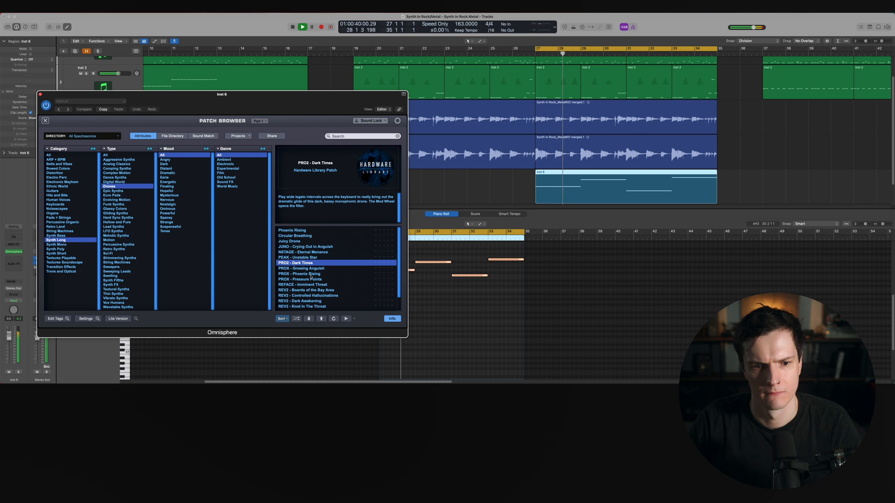
Audition the REV2 drone patches and Swirling Tambours, then stop playback
{"action": "scroll", "coordinate": [311, 276], "scroll_direction": "down", "scroll_amount": 2}
{"action": "left_click", "coordinate": [312, 279]}
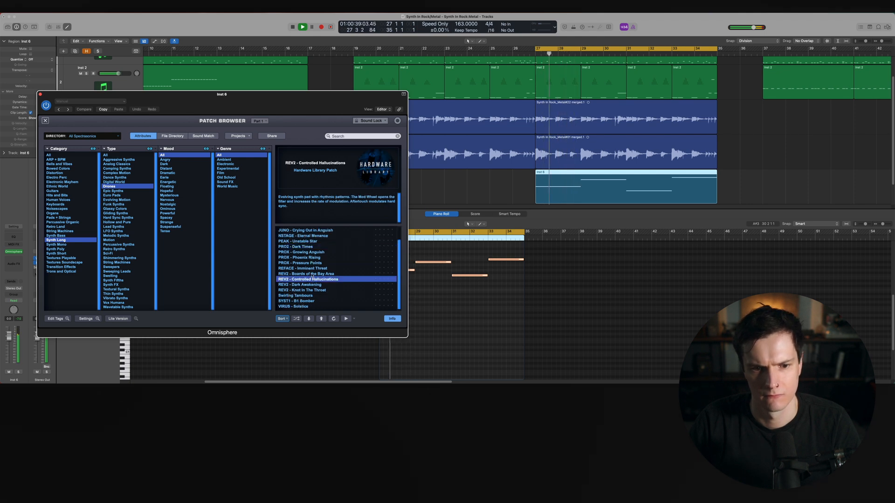
{"action": "left_click", "coordinate": [313, 274]}
{"action": "left_click", "coordinate": [315, 285]}
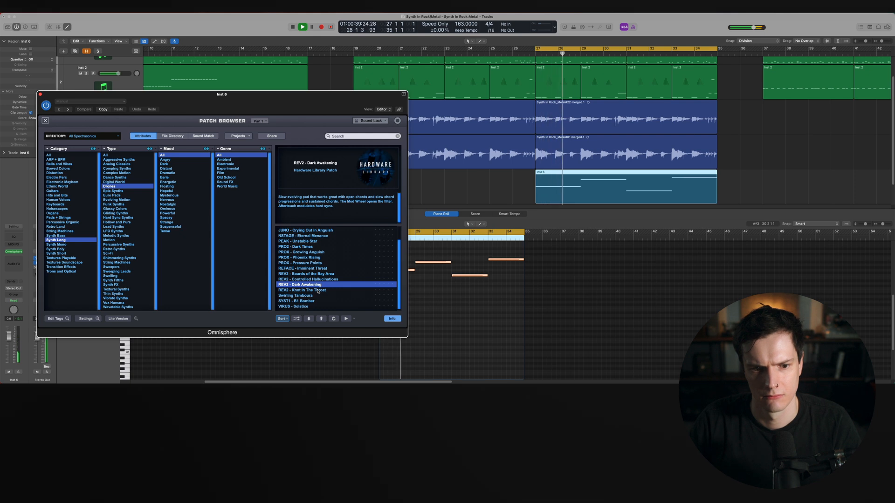
{"action": "left_click", "coordinate": [318, 290]}
{"action": "left_click", "coordinate": [317, 296]}
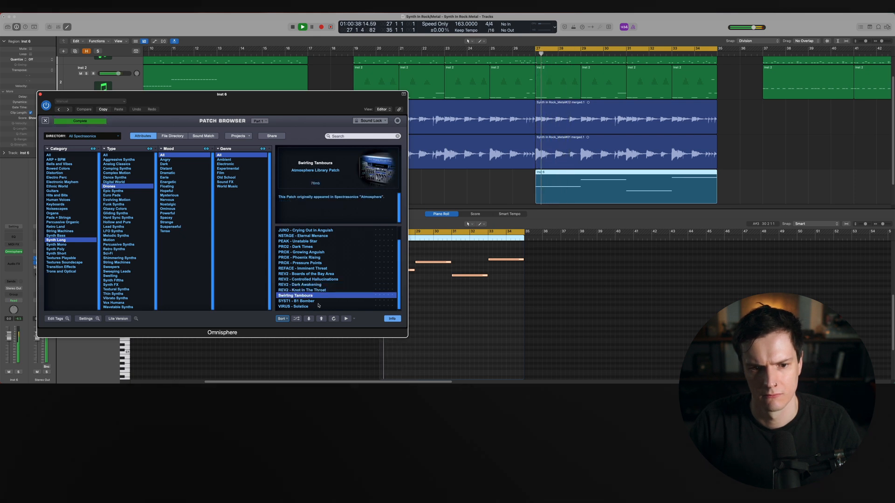
{"action": "key", "text": "space"}
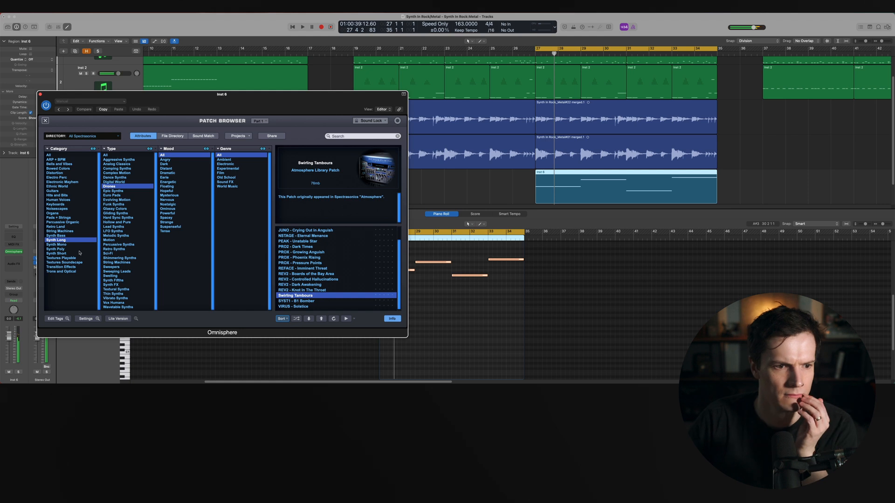
Switch to the Synth Mono category, narrow by type and load Seagull Solo after trying Granular Flute Solo and Lucky Lyles Lead
{"action": "left_click", "coordinate": [75, 245]}
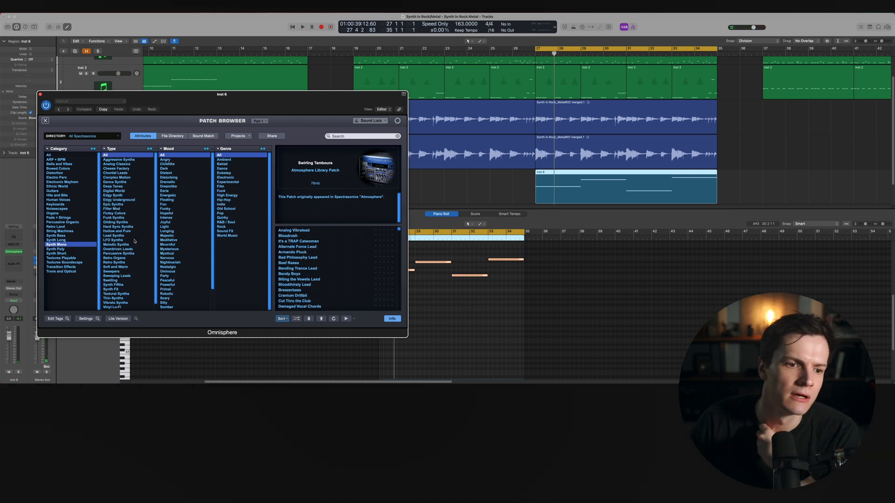
{"action": "left_click", "coordinate": [122, 214]}
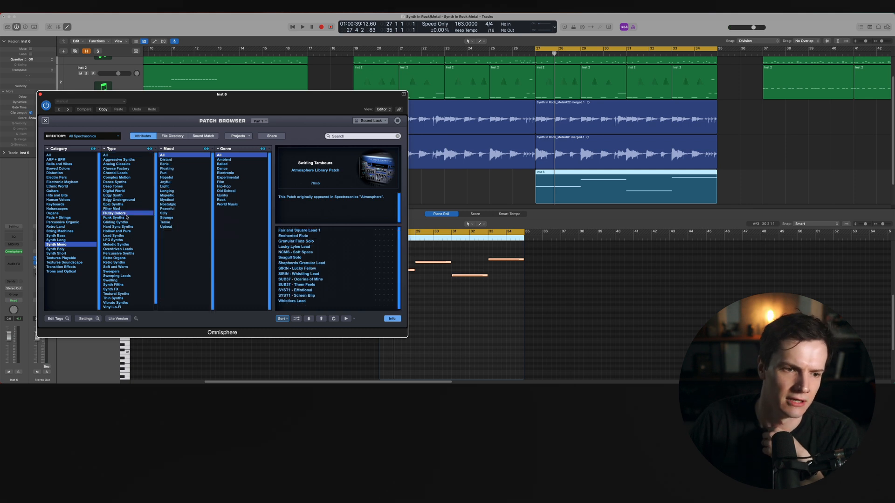
{"action": "left_click", "coordinate": [303, 242]}
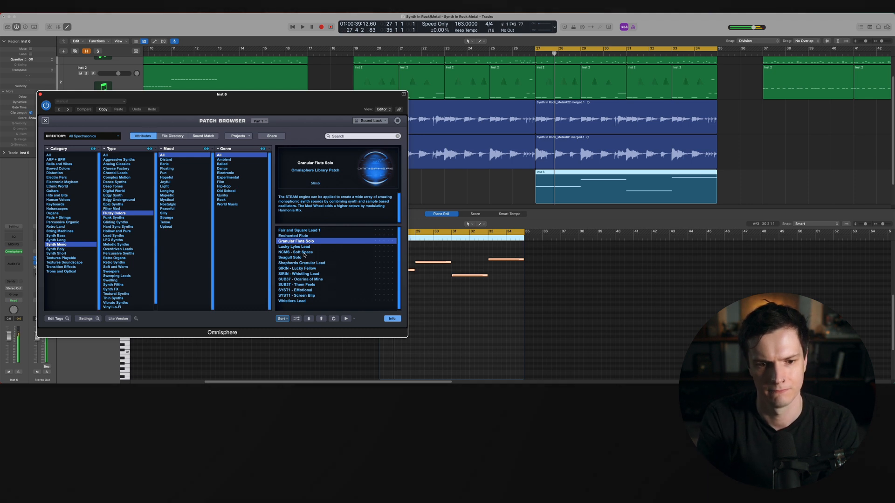
{"action": "key", "text": "space"}
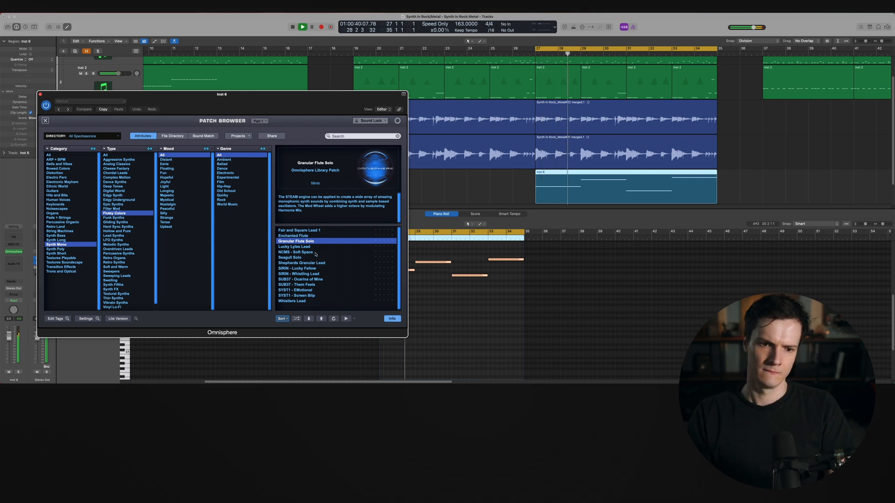
{"action": "left_click", "coordinate": [315, 247]}
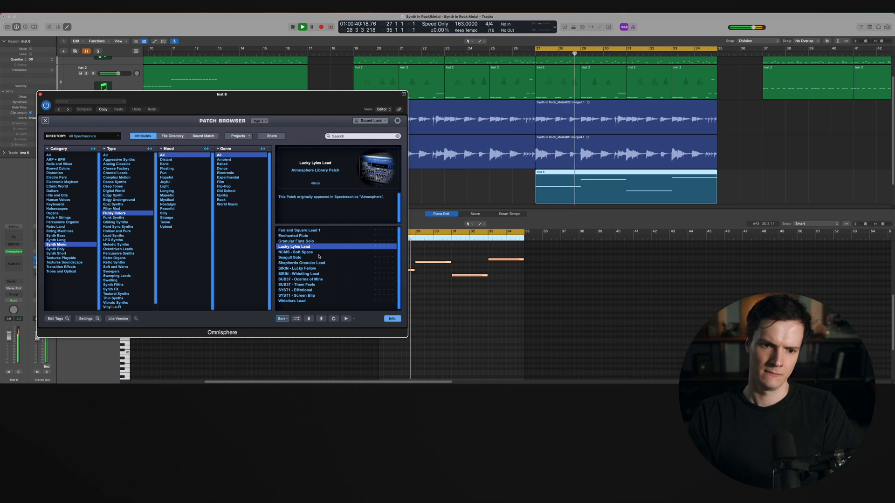
{"action": "left_click", "coordinate": [320, 258]}
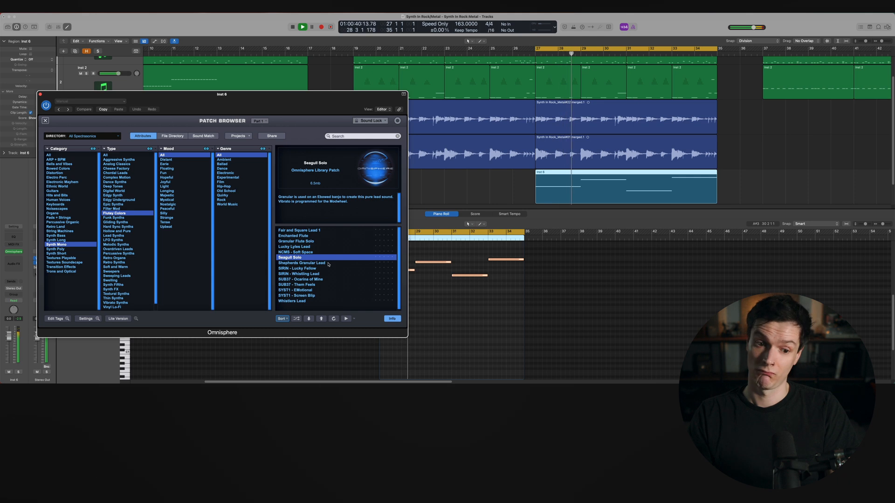
Close the Omnisphere window and lower the fourth melody note's pitch while auditioning the loop
{"action": "left_click", "coordinate": [496, 306]}
{"action": "scroll", "coordinate": [495, 305], "scroll_direction": "up", "scroll_amount": 3}
{"action": "key", "text": "space"}
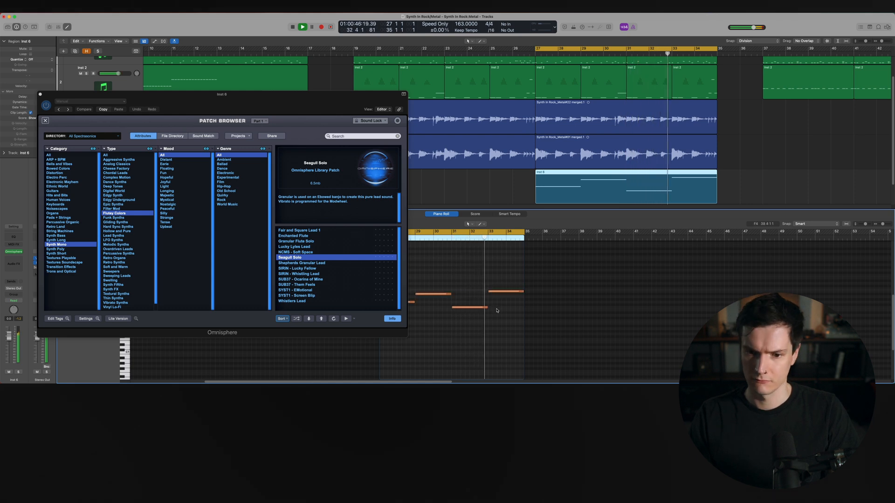
{"action": "left_click", "coordinate": [40, 95]}
{"action": "key", "text": "space"}
{"action": "left_click_drag", "start_coordinate": [493, 292], "coordinate": [493, 301]}
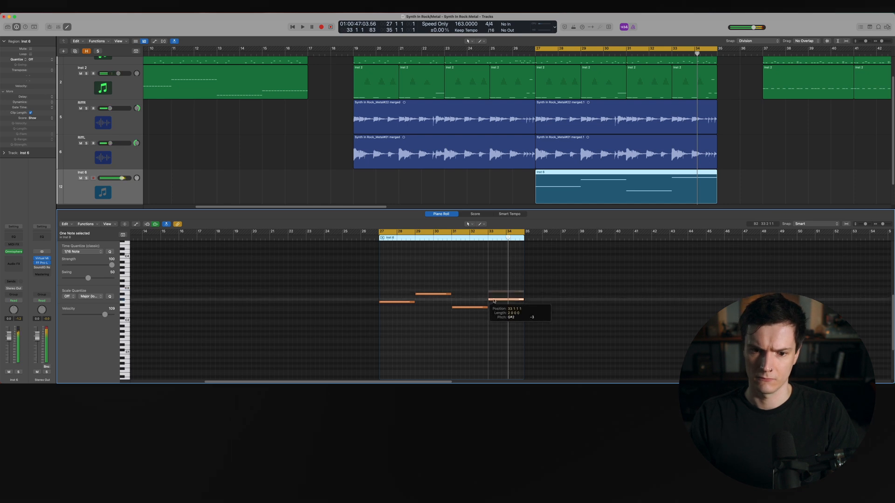
{"action": "key", "text": "space"}
Lower the Omnisphere track's volume fader and play the section back
{"action": "left_click_drag", "start_coordinate": [122, 178], "coordinate": [107, 180]}
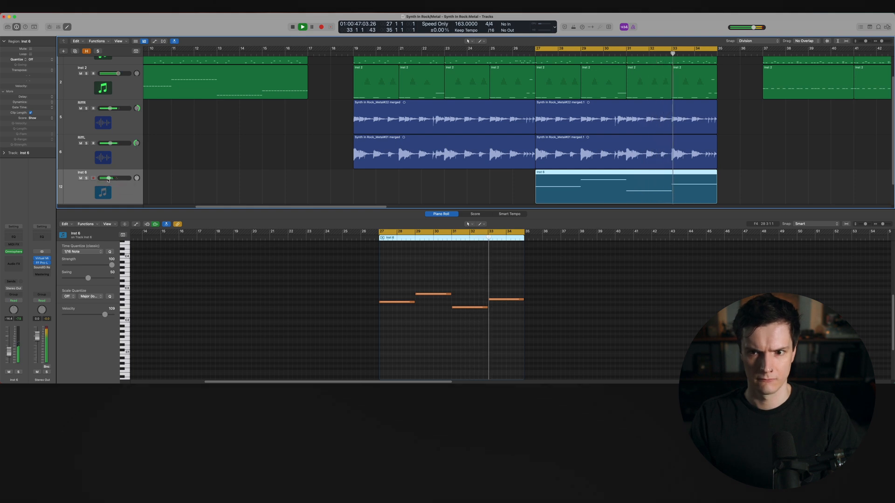
{"action": "key", "text": "space"}
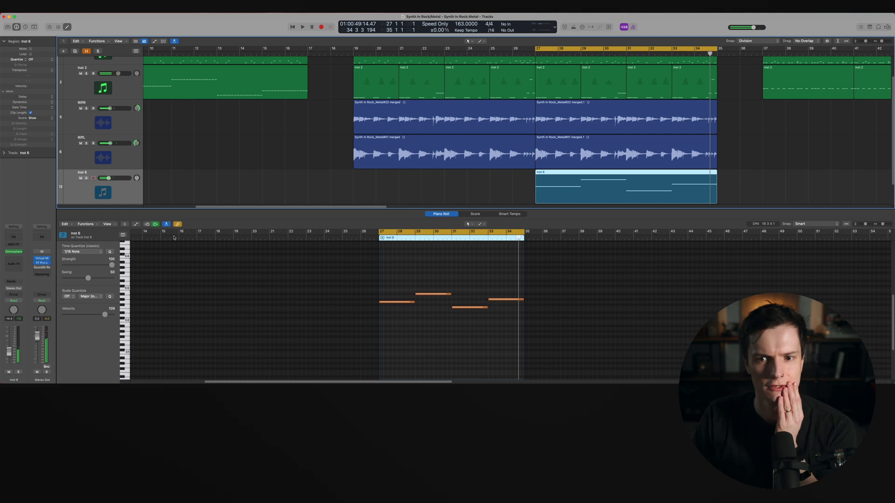
Insert the Soundtoys Decapitator (Stereo) as an audio effect on the melody track and reposition its window
{"action": "left_click", "coordinate": [21, 260]}
{"action": "mouse_move", "coordinate": [28, 378]}
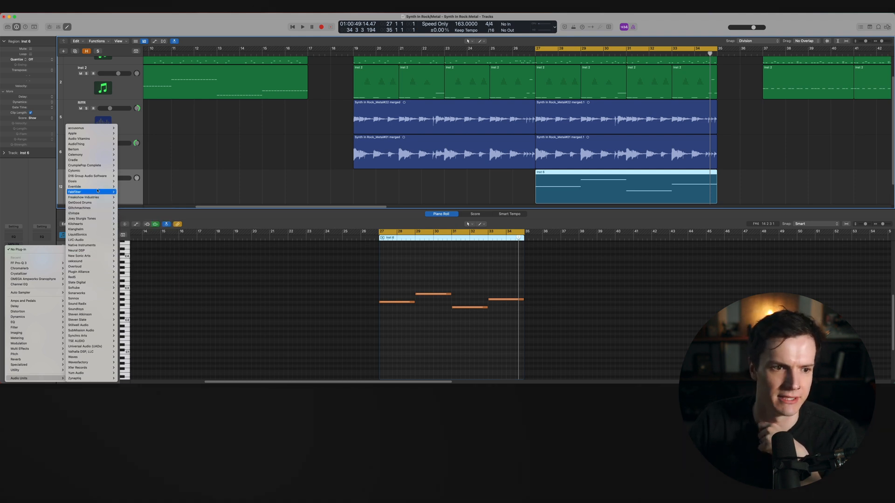
{"action": "mouse_move", "coordinate": [97, 191]}
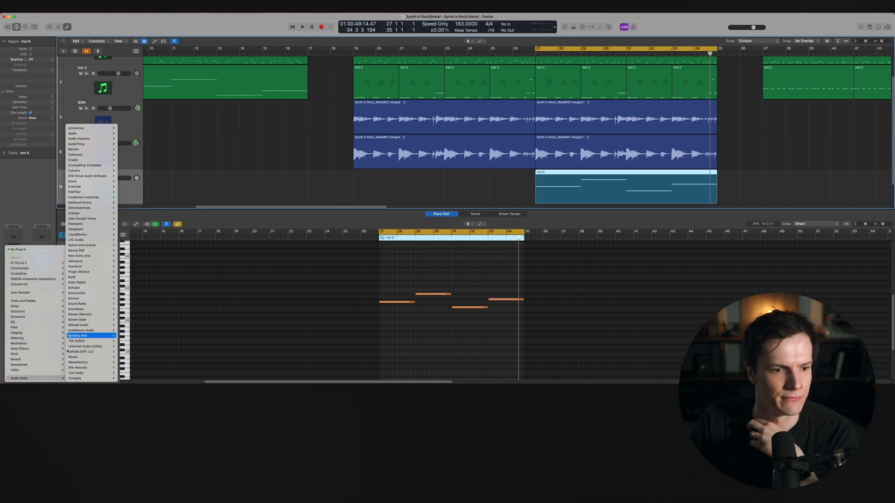
{"action": "mouse_move", "coordinate": [93, 309]}
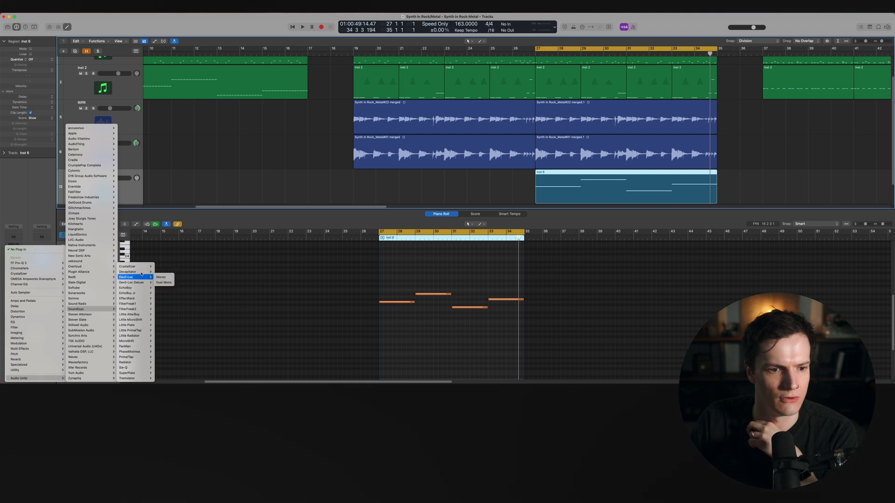
{"action": "left_click", "coordinate": [163, 272]}
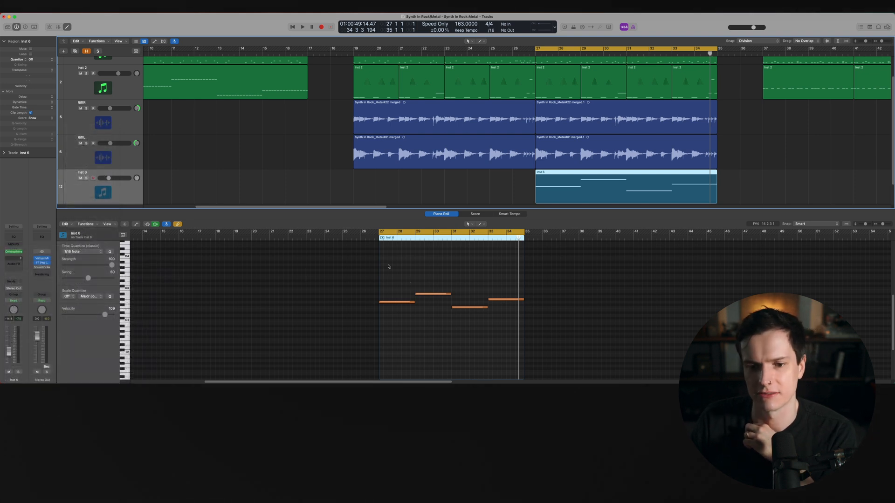
{"action": "left_click_drag", "start_coordinate": [406, 103], "coordinate": [460, 126]}
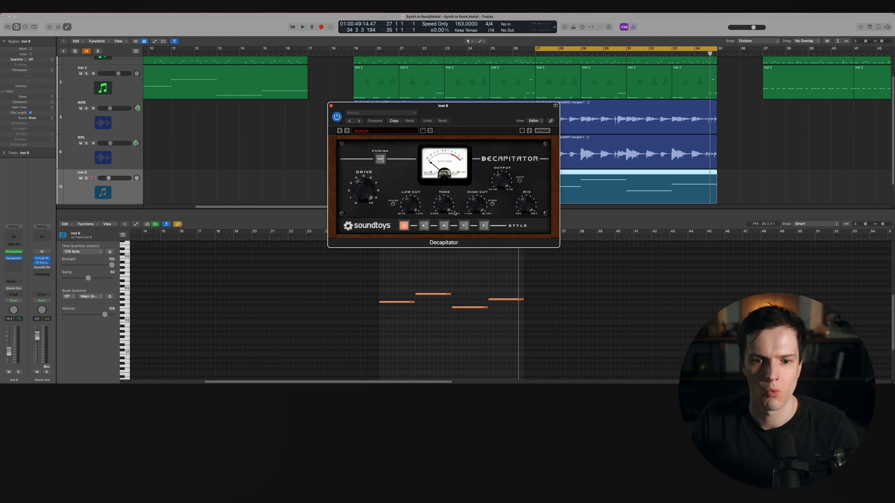
Turn on Decapitator's Punish, adjust its Drive and the track level during playback, briefly soloing the track
{"action": "key", "text": "space"}
{"action": "left_click", "coordinate": [379, 159]}
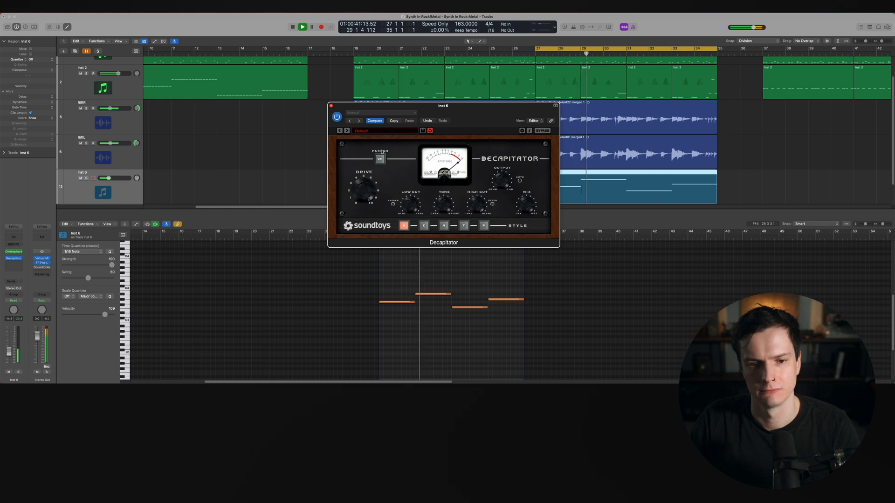
{"action": "left_click_drag", "start_coordinate": [109, 178], "coordinate": [111, 178]}
{"action": "left_click", "coordinate": [360, 194]}
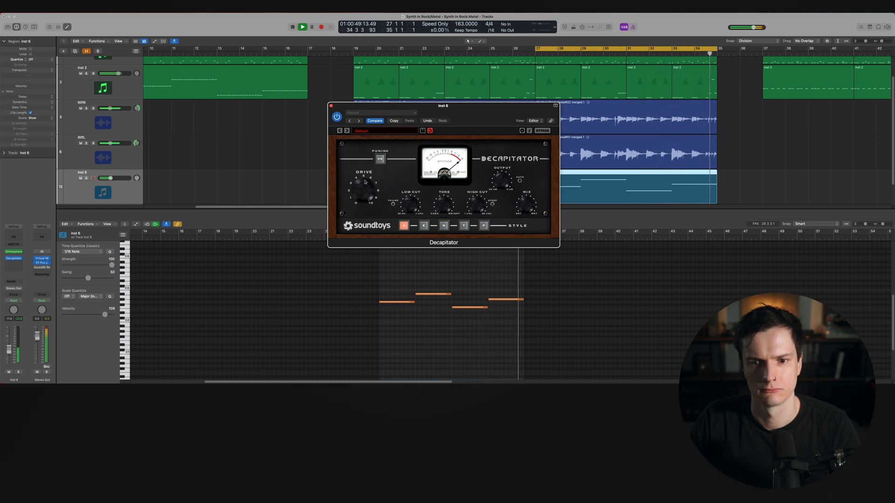
{"action": "key", "text": "s"}
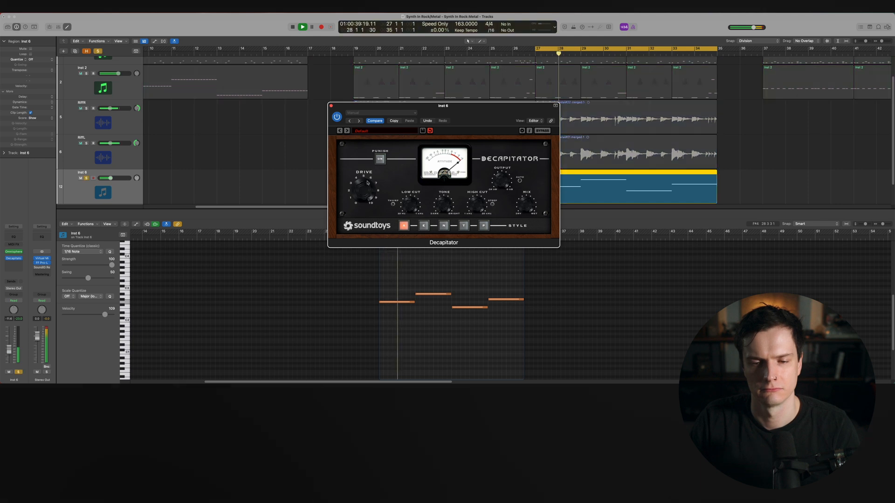
{"action": "key", "text": "s"}
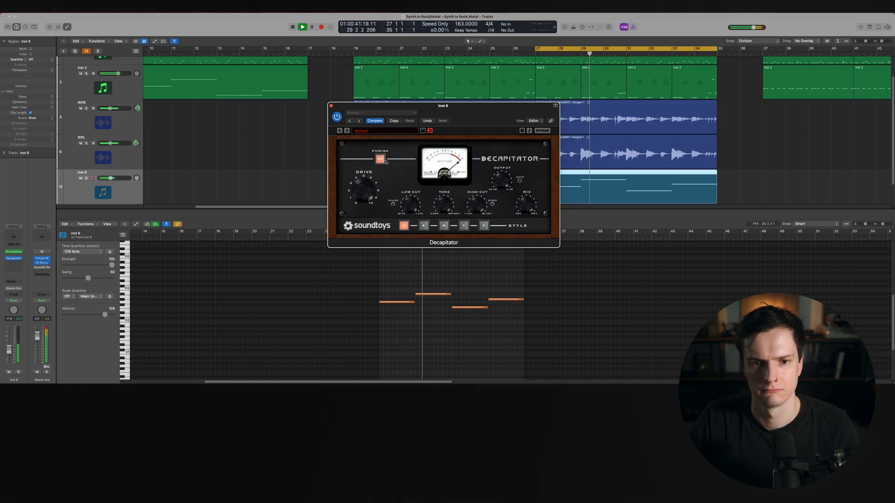
Switch Decapitator to its second style and close the plugin window
{"action": "left_click", "coordinate": [424, 226]}
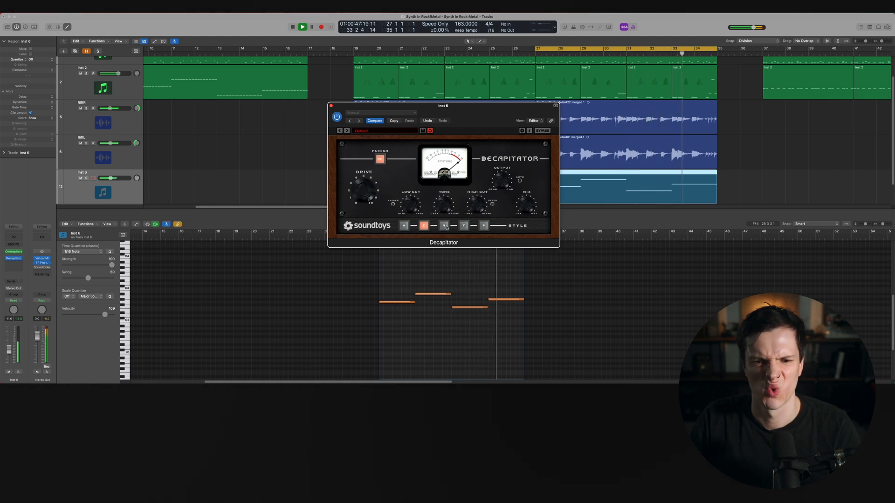
{"action": "left_click", "coordinate": [331, 106]}
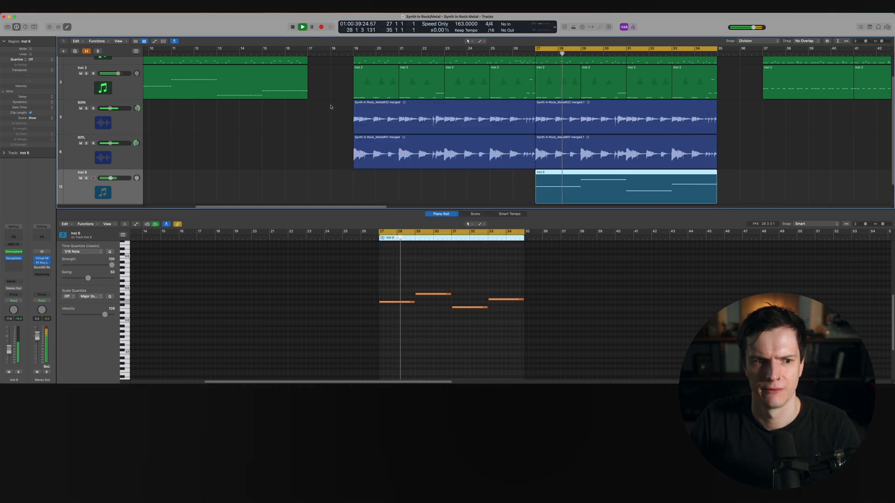
Insert FF Pro-Q 3 (Stereo) on the melody track and turn the high bell band into a cut during playback
{"action": "left_click", "coordinate": [20, 265]}
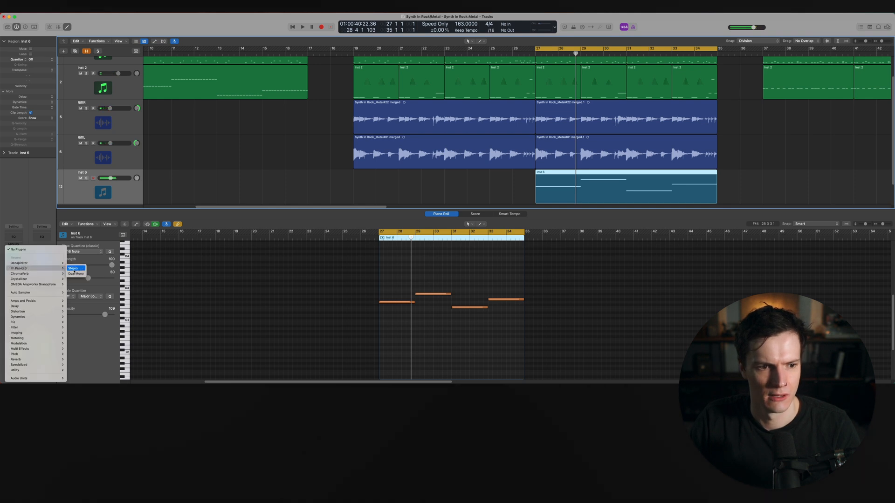
{"action": "left_click", "coordinate": [73, 269]}
{"action": "left_click_drag", "start_coordinate": [448, 165], "coordinate": [504, 138]}
{"action": "key", "text": "space"}
{"action": "left_click_drag", "start_coordinate": [506, 97], "coordinate": [500, 64]}
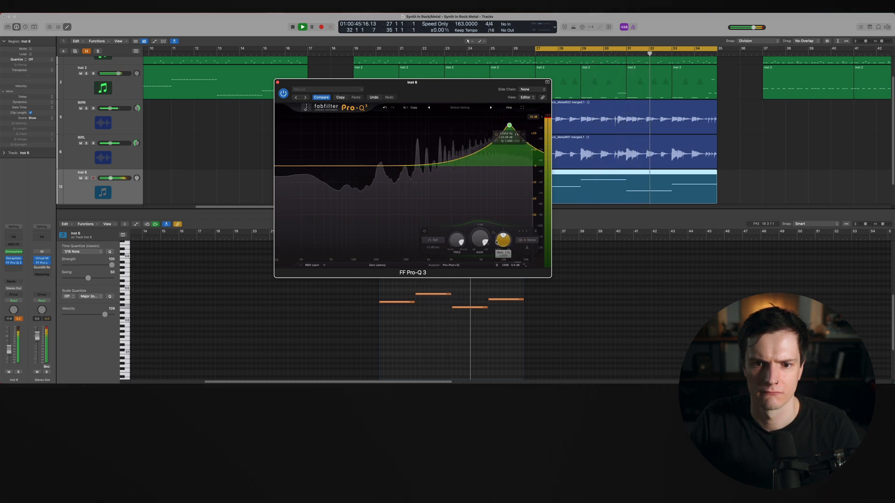
{"action": "left_click_drag", "start_coordinate": [480, 240], "coordinate": [474, 270]}
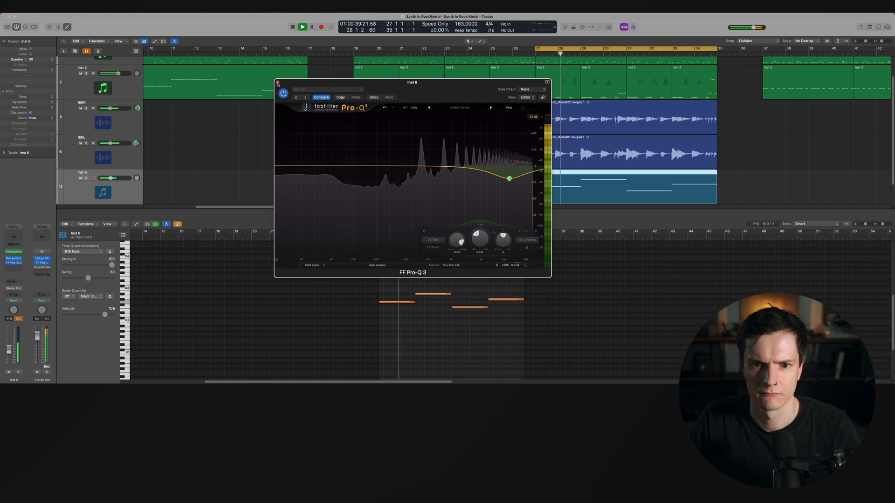
Add a steep low-cut band around the lower mids in Pro-Q 3 and stop playback
{"action": "left_click_drag", "start_coordinate": [281, 170], "coordinate": [395, 165]}
{"action": "scroll", "coordinate": [395, 166], "scroll_direction": "up", "scroll_amount": 2}
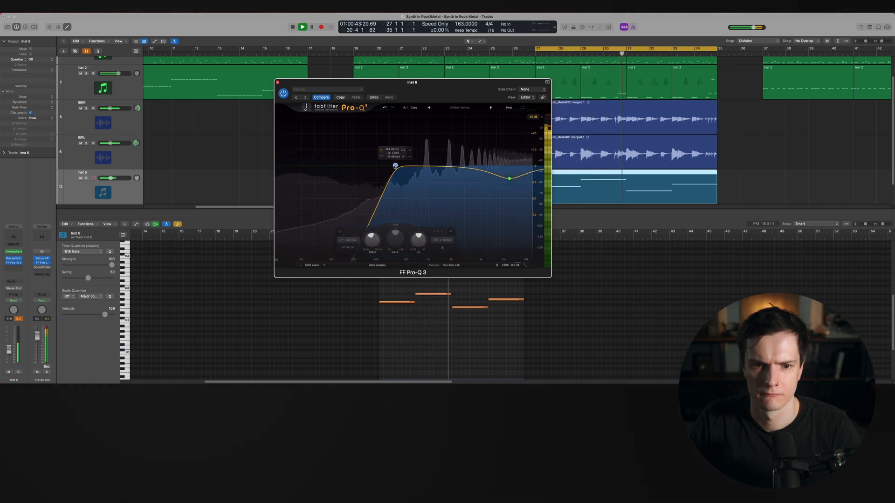
{"action": "key", "text": "space"}
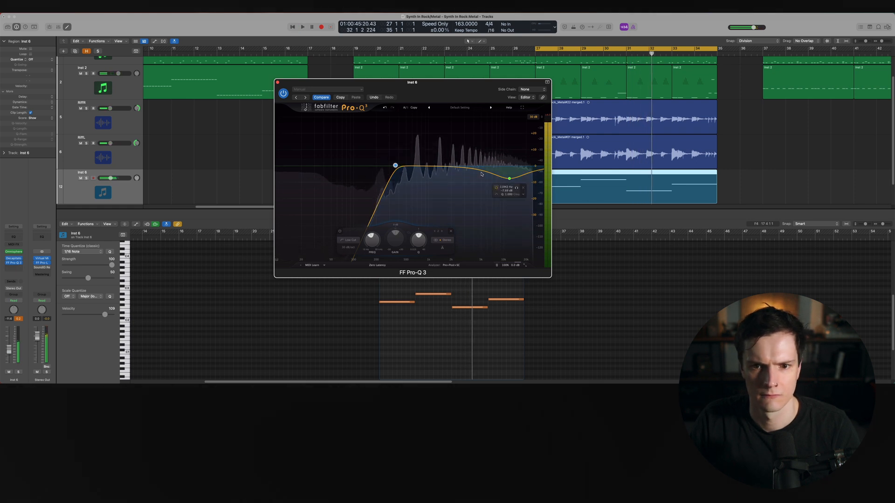
Insert soothe after Pro-Q 3 on the melody track, reposition its window and start playback
{"action": "left_click", "coordinate": [14, 268]}
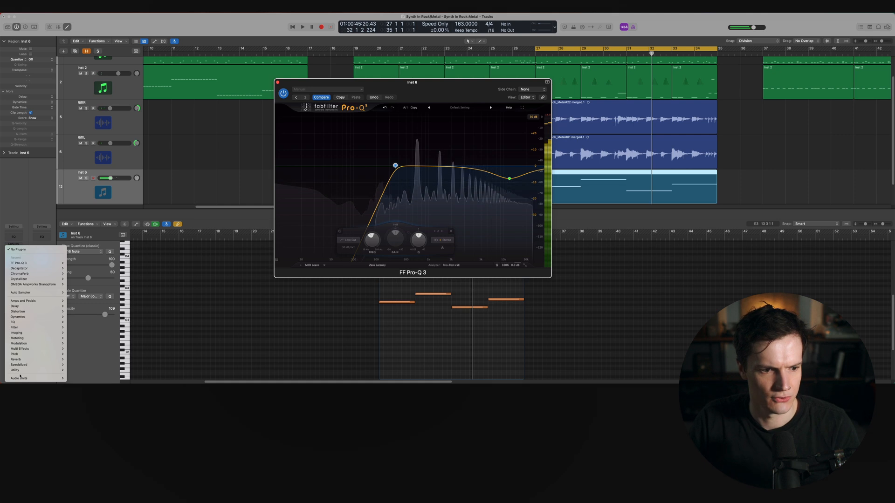
{"action": "mouse_move", "coordinate": [35, 378]}
{"action": "mouse_move", "coordinate": [98, 305]}
{"action": "mouse_move", "coordinate": [93, 260]}
{"action": "left_click", "coordinate": [146, 261]}
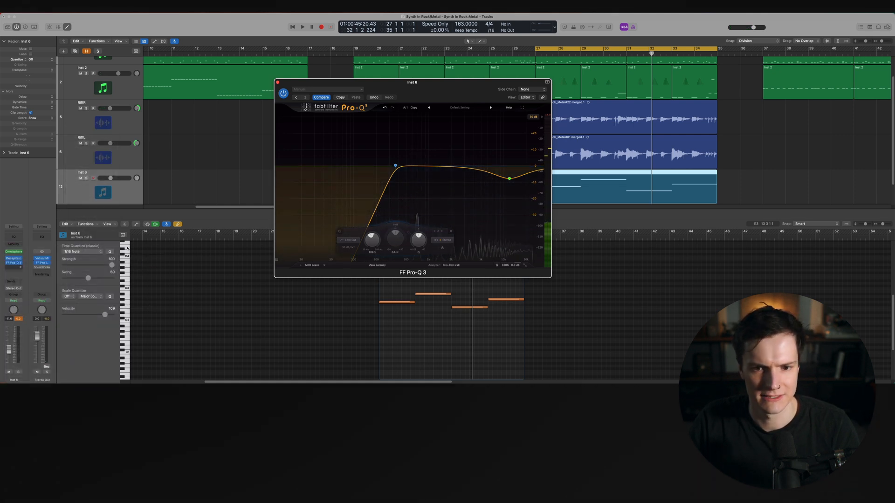
{"action": "left_click_drag", "start_coordinate": [393, 97], "coordinate": [670, 188]}
{"action": "key", "text": "space"}
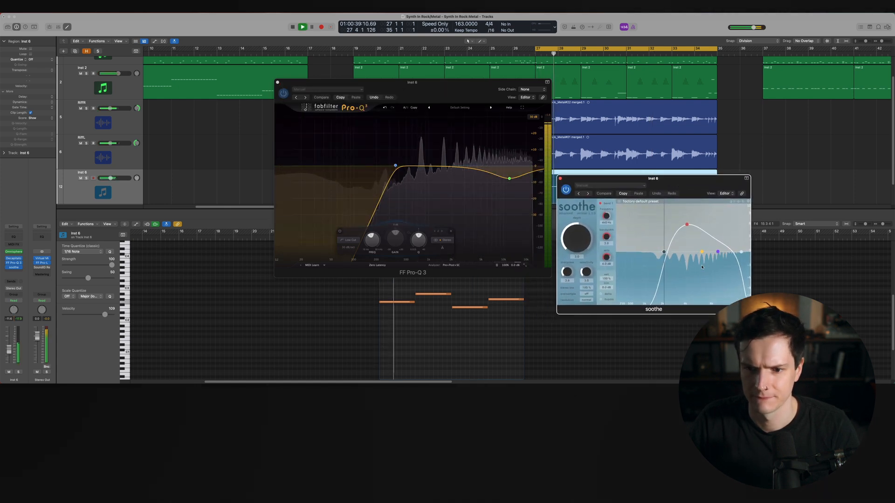
Solo the melody track, reshape soothe's bands and depth while listening, then close soothe and Pro-Q 3
{"action": "key", "text": "s"}
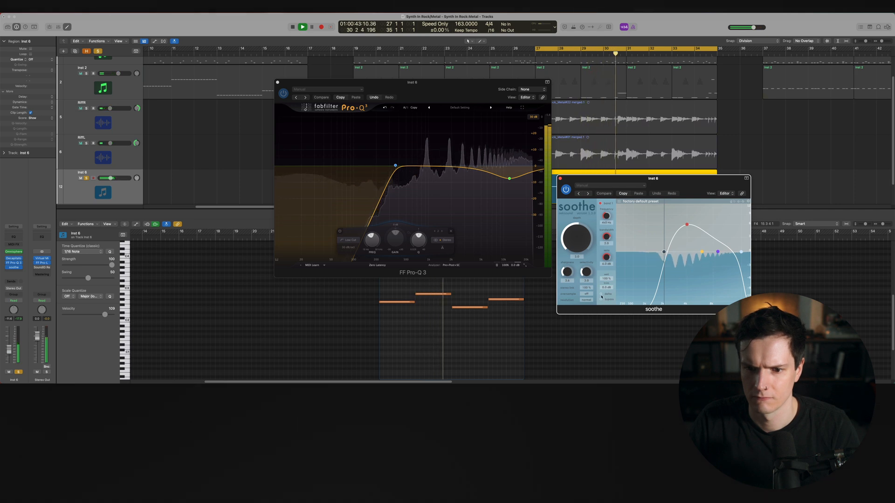
{"action": "left_click", "coordinate": [603, 294]}
{"action": "left_click_drag", "start_coordinate": [686, 225], "coordinate": [722, 201]}
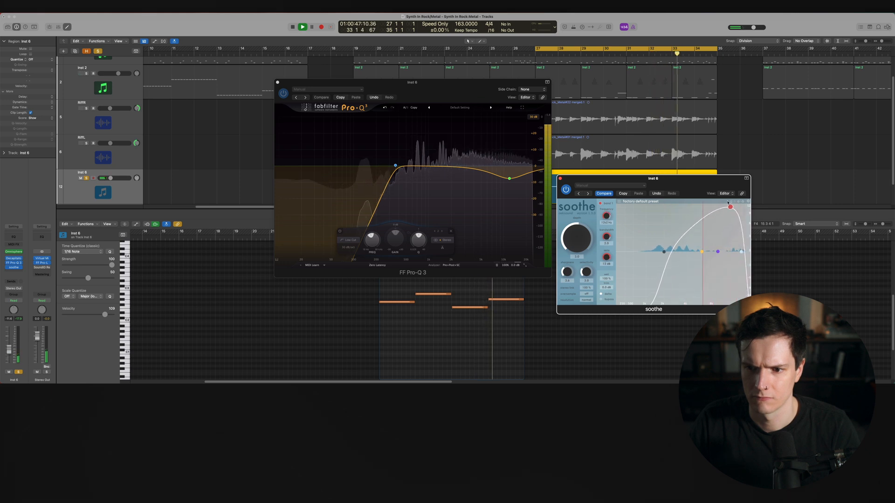
{"action": "left_click_drag", "start_coordinate": [663, 251], "coordinate": [692, 251]}
{"action": "left_click_drag", "start_coordinate": [719, 207], "coordinate": [713, 233]}
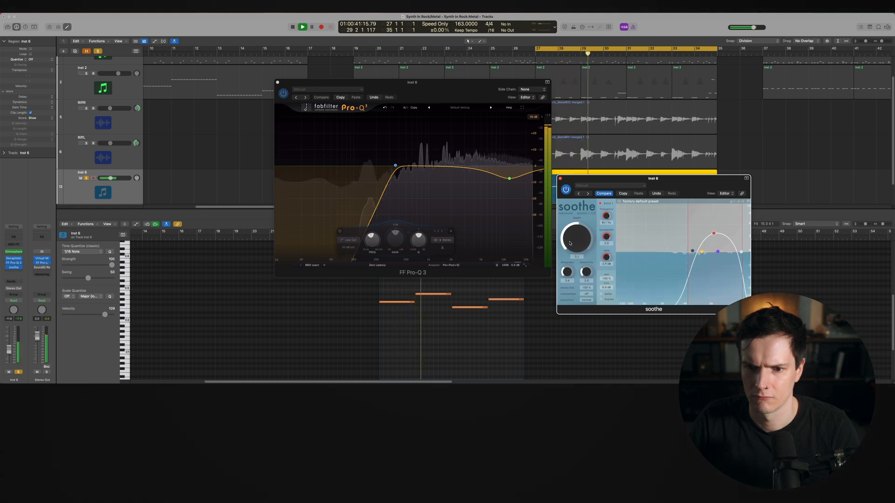
{"action": "left_click_drag", "start_coordinate": [582, 254], "coordinate": [583, 242]}
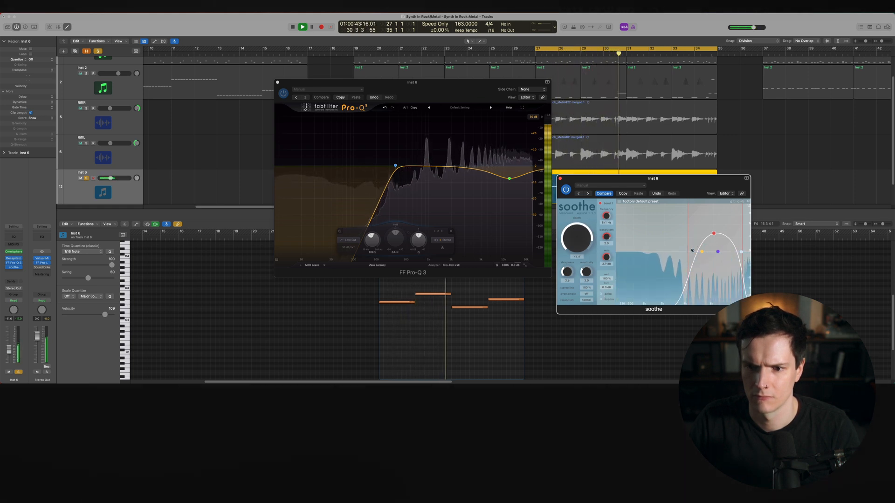
{"action": "left_click_drag", "start_coordinate": [693, 251], "coordinate": [657, 251]}
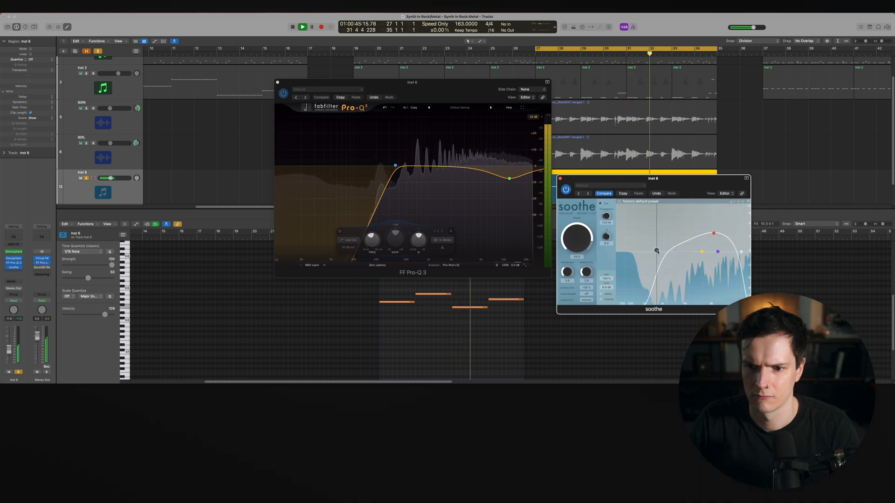
{"action": "left_click_drag", "start_coordinate": [577, 249], "coordinate": [576, 253]}
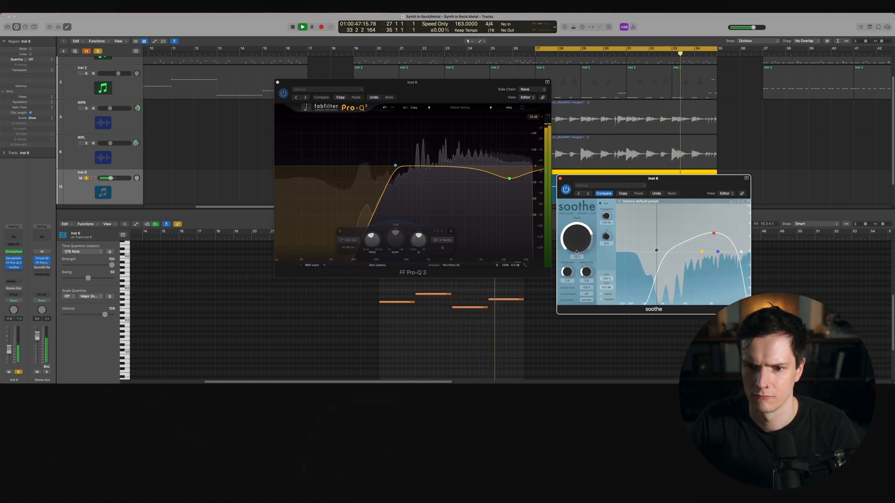
{"action": "key", "text": "space"}
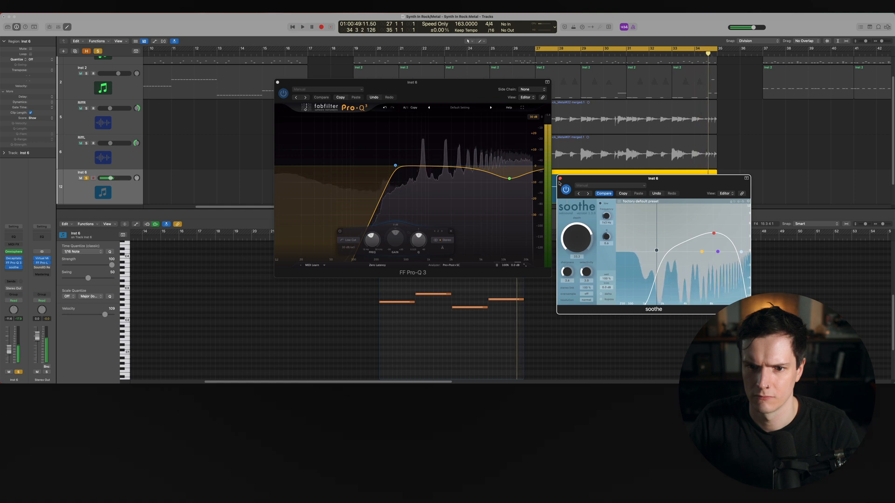
{"action": "left_click", "coordinate": [560, 179]}
{"action": "left_click", "coordinate": [278, 83]}
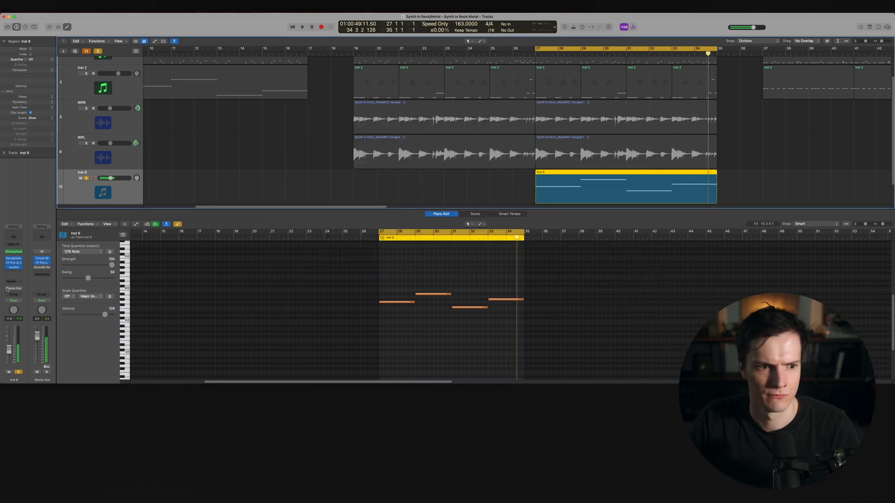
Insert Soundtoys SuperPlate (Stereo) on the melody track and turn down one of its knobs during playback
{"action": "left_click", "coordinate": [13, 272]}
{"action": "mouse_move", "coordinate": [24, 362]}
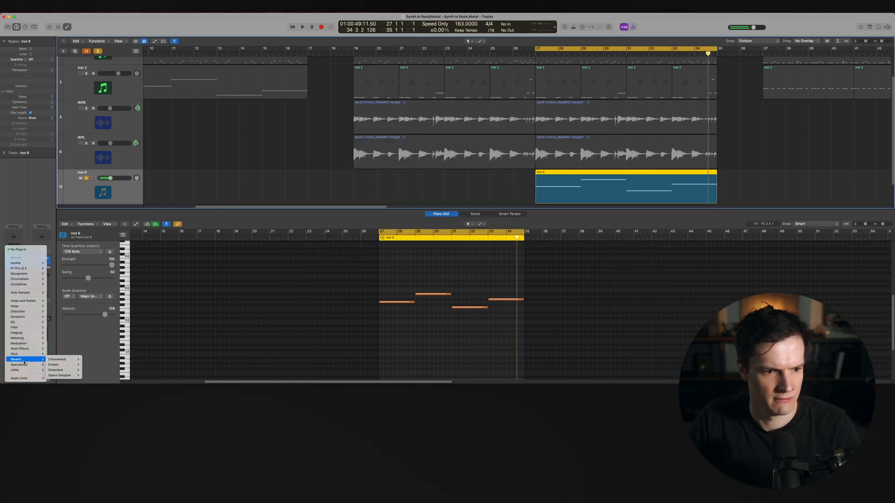
{"action": "mouse_move", "coordinate": [21, 378]}
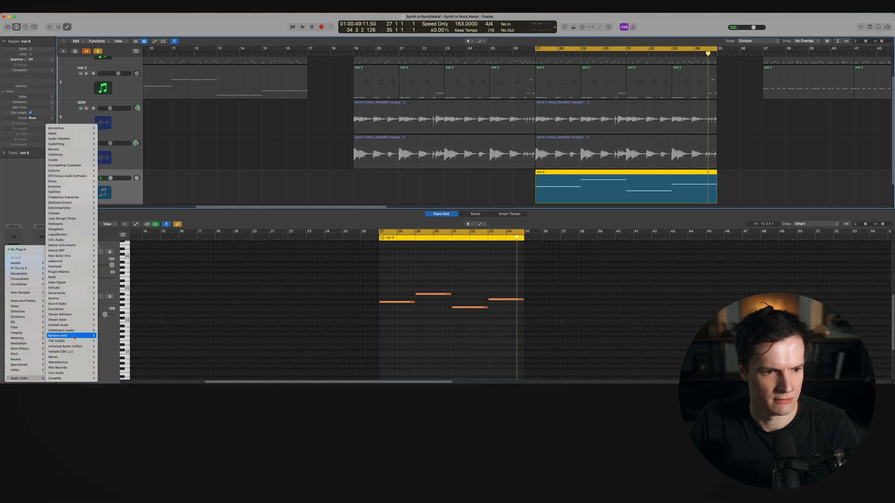
{"action": "mouse_move", "coordinate": [70, 310]}
{"action": "mouse_move", "coordinate": [125, 315]}
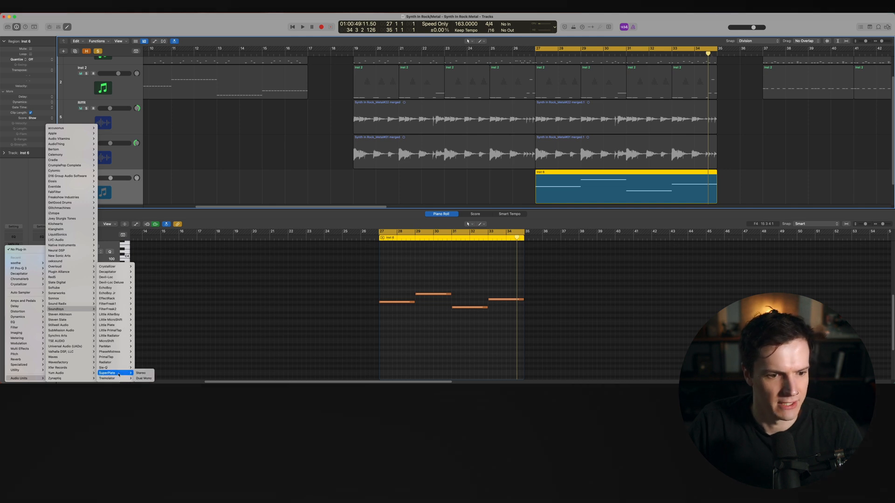
{"action": "left_click", "coordinate": [141, 373]}
{"action": "key", "text": "space"}
{"action": "left_click", "coordinate": [209, 345]}
{"action": "key", "text": "space"}
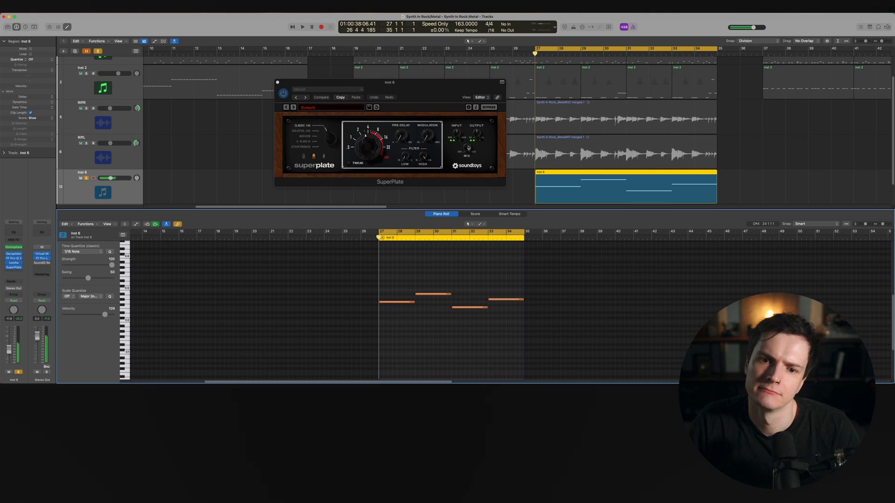
{"action": "left_click_drag", "start_coordinate": [468, 148], "coordinate": [470, 163]}
{"action": "key", "text": "space"}
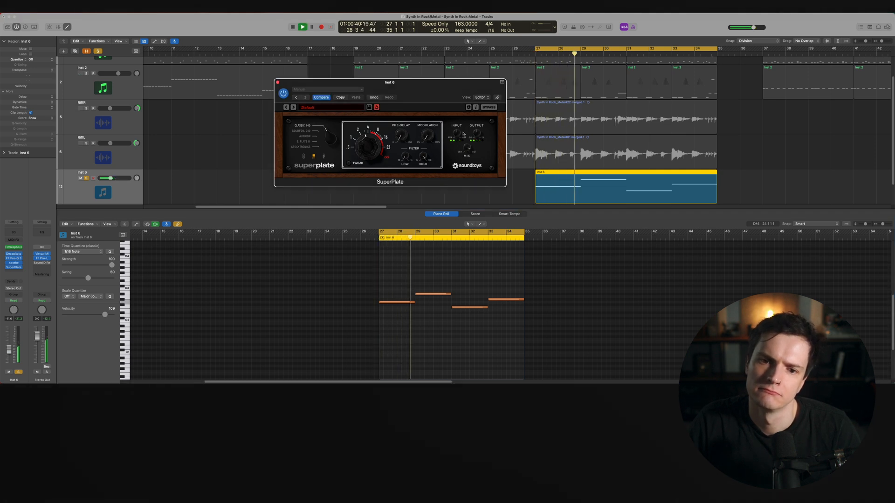
Unsolo the melody track, nudge its volume fader up slightly and close SuperPlate
{"action": "left_click", "coordinate": [86, 178]}
{"action": "left_click_drag", "start_coordinate": [111, 178], "coordinate": [115, 178]}
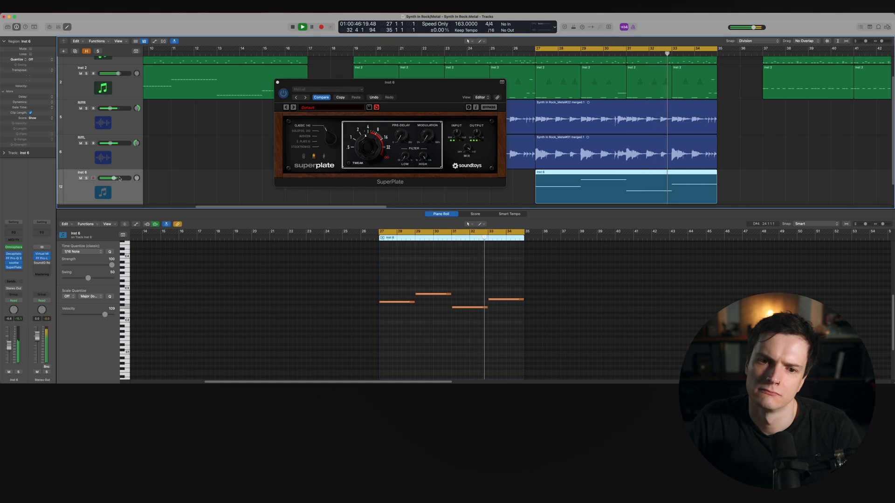
{"action": "key", "text": "space"}
{"action": "left_click", "coordinate": [278, 84]}
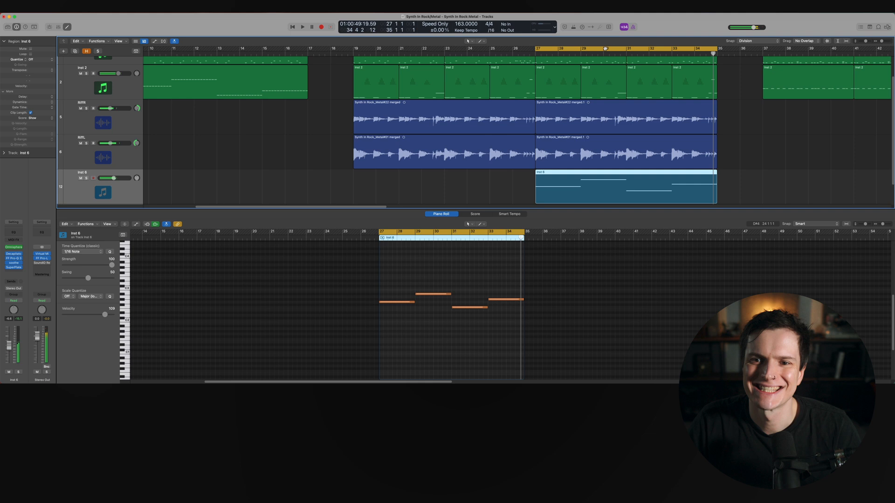
Hide the editor and create a new software instrument track loaded with Serum
{"action": "left_click", "coordinate": [604, 49]}
{"action": "left_click", "coordinate": [201, 216]}
{"action": "key", "text": "p"}
{"action": "left_click", "coordinate": [280, 183]}
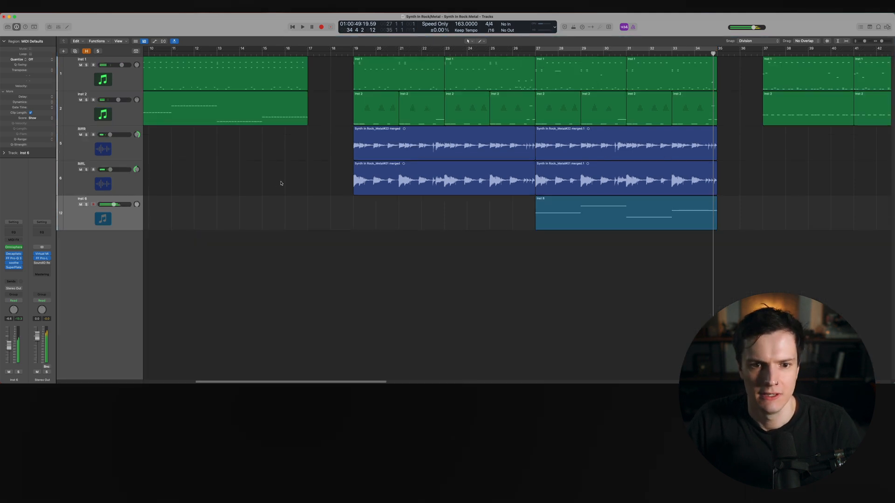
{"action": "scroll", "coordinate": [276, 187], "scroll_direction": "up", "scroll_amount": 2}
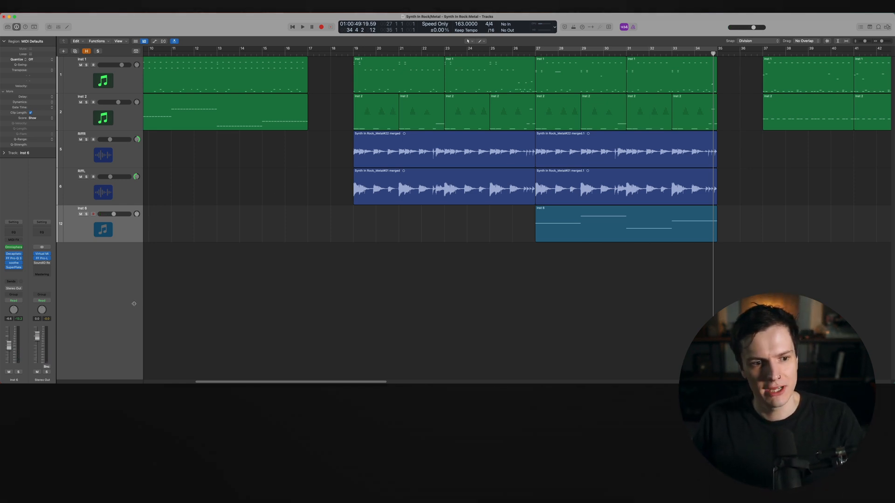
{"action": "double_click", "coordinate": [105, 286]}
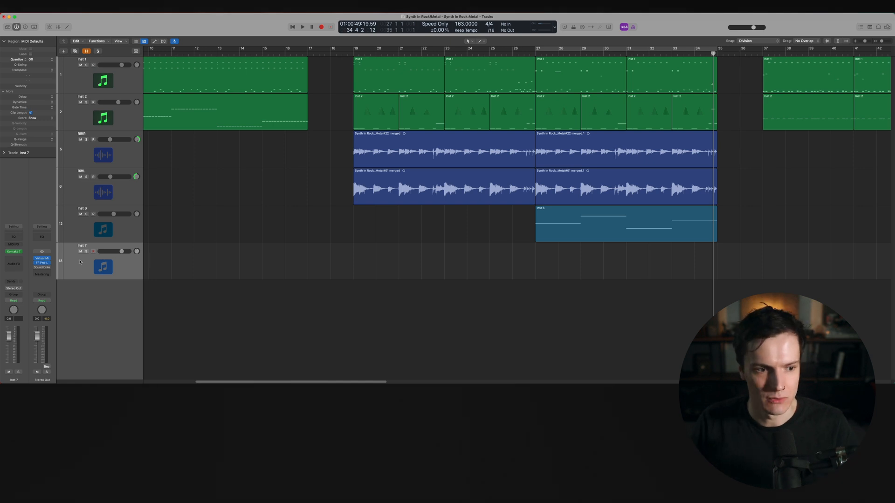
{"action": "left_click", "coordinate": [19, 251]}
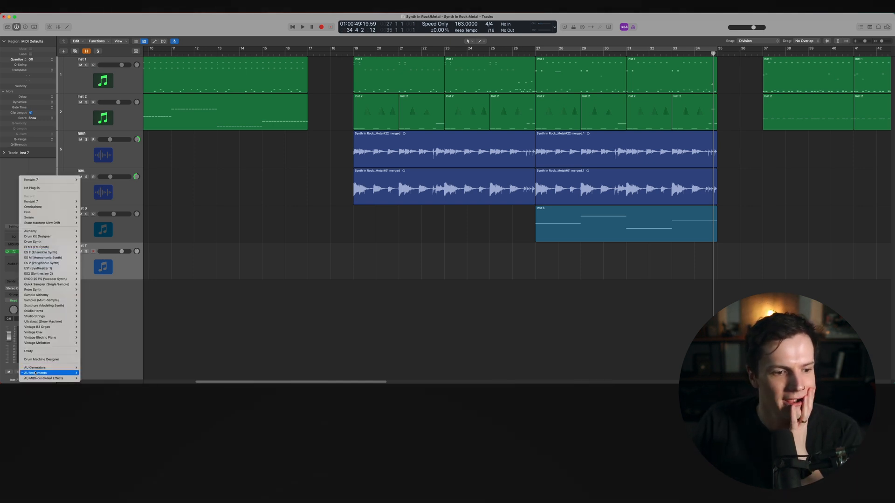
{"action": "mouse_move", "coordinate": [35, 373]}
{"action": "mouse_move", "coordinate": [107, 378]}
{"action": "left_click", "coordinate": [155, 378]}
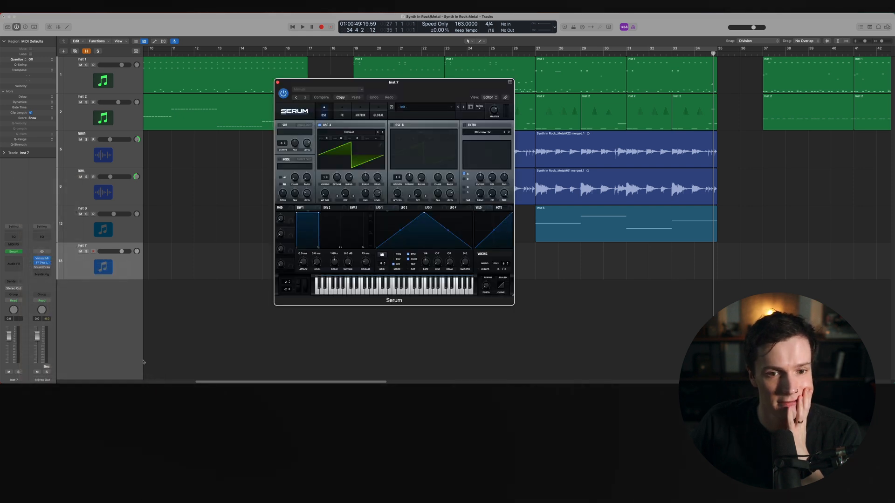
Disable Oscillator A and enable the Noise oscillator in Serum
{"action": "left_click", "coordinate": [319, 125]}
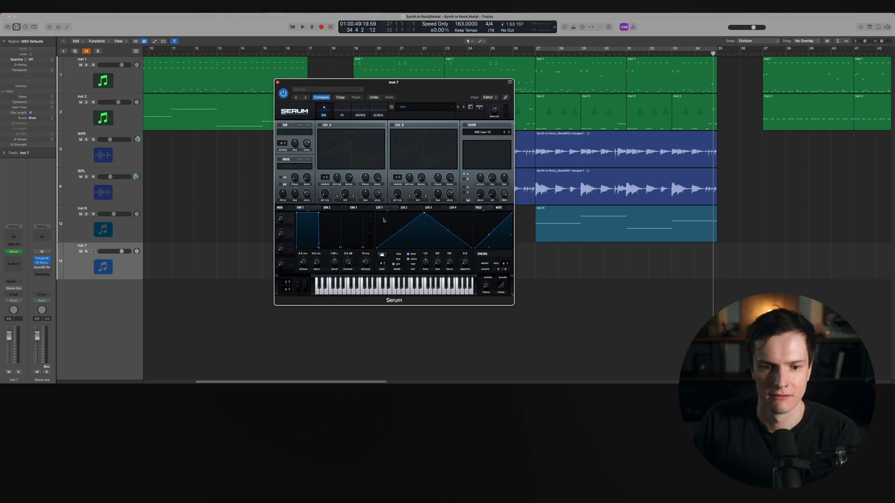
{"action": "left_click", "coordinate": [280, 159]}
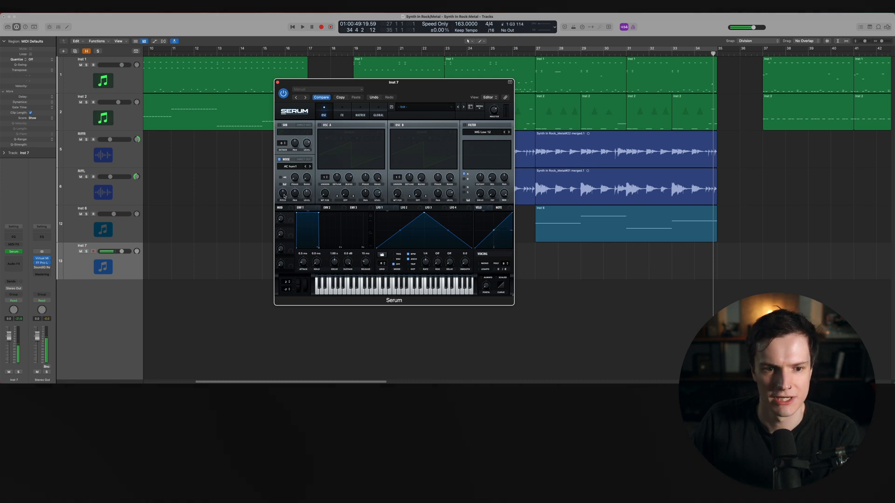
Assign a modulation source to the Noise oscillator's pitch knob in Serum
{"action": "mouse_move", "coordinate": [283, 196]}
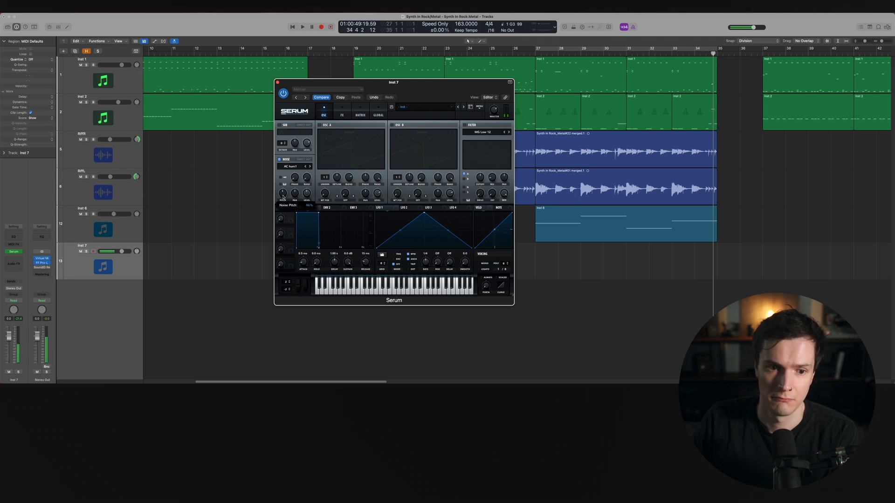
{"action": "left_click_drag", "start_coordinate": [285, 192], "coordinate": [284, 194]}
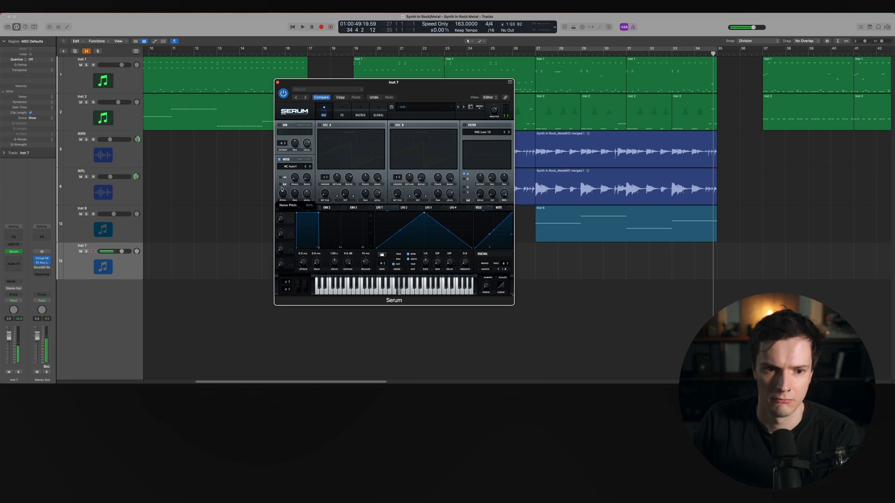
{"action": "right_click", "coordinate": [283, 194]}
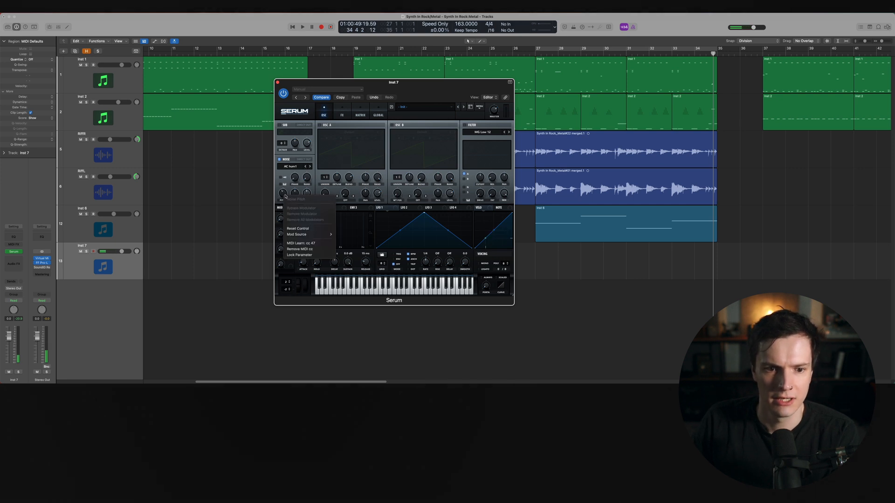
{"action": "mouse_move", "coordinate": [312, 234]}
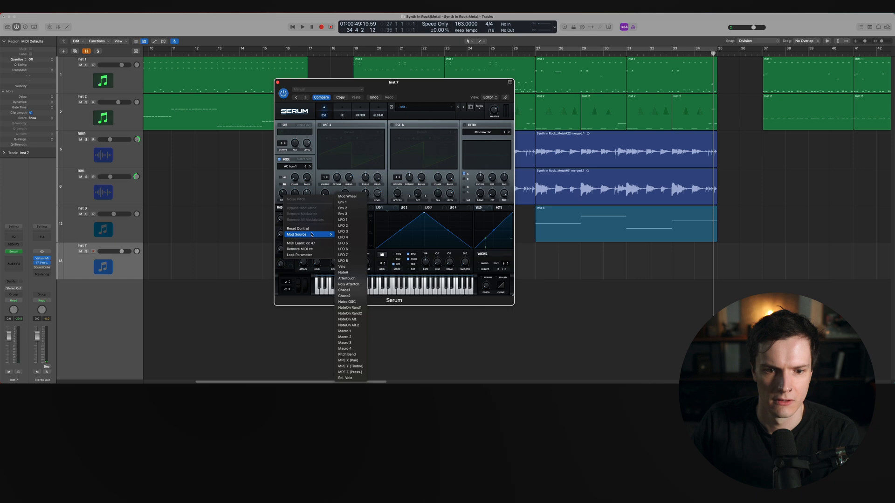
{"action": "left_click", "coordinate": [343, 202]}
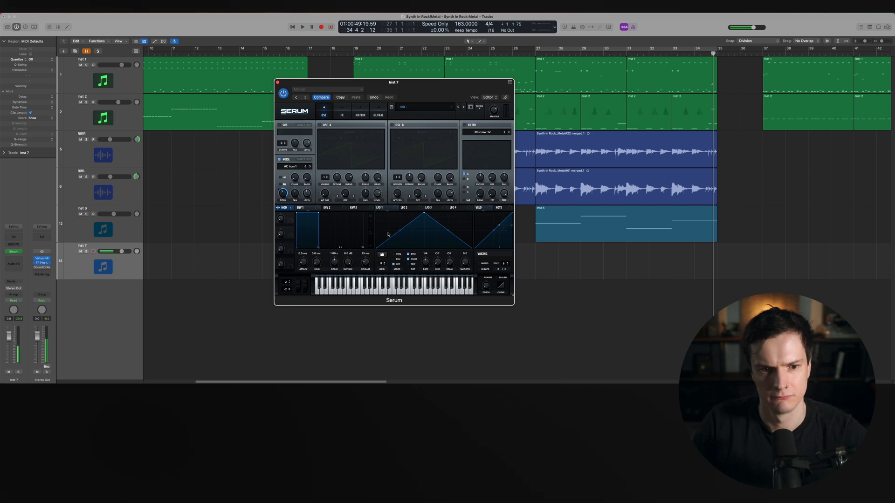
Load the S-Sound sample from the Organics category into the Noise oscillator
{"action": "mouse_move", "coordinate": [277, 189]}
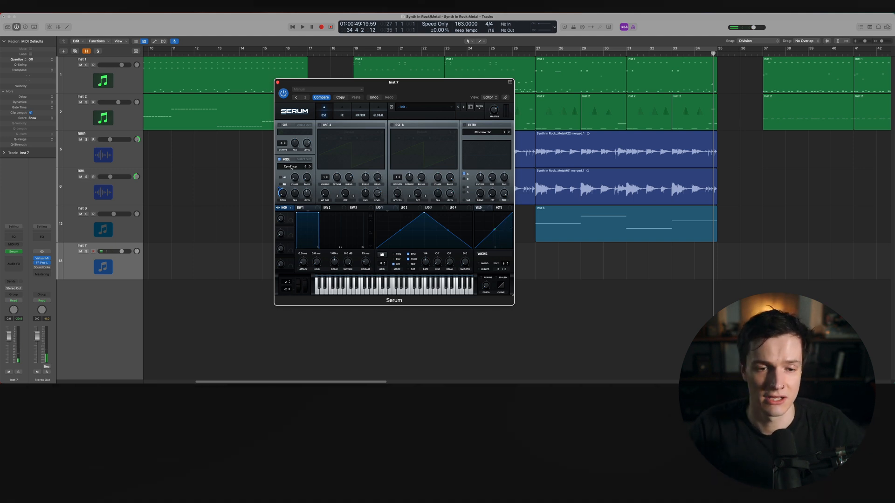
{"action": "left_click", "coordinate": [291, 167]}
{"action": "mouse_move", "coordinate": [307, 201]}
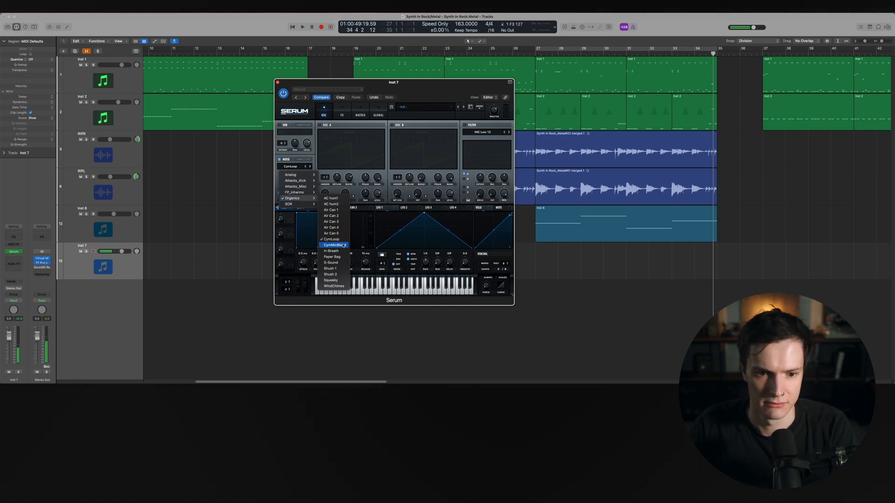
{"action": "left_click", "coordinate": [337, 245]}
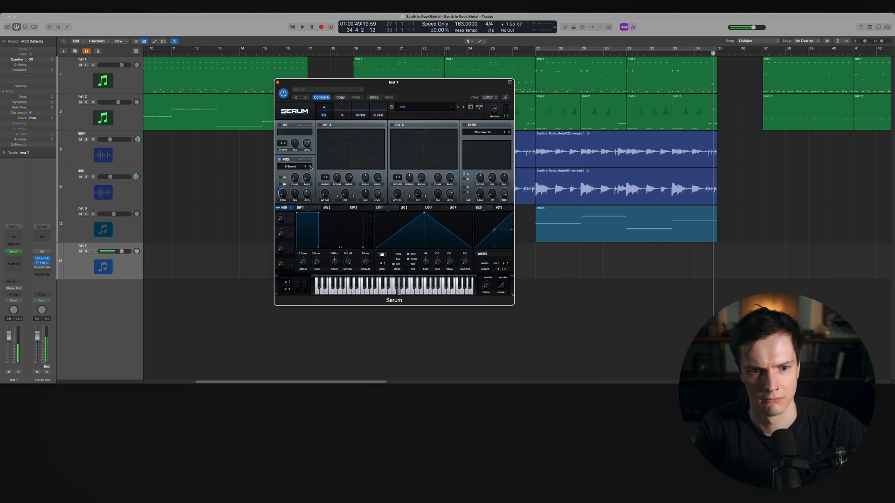
Turn the Noise oscillator's pitch knob down slightly and close the Serum window
{"action": "left_click_drag", "start_coordinate": [279, 187], "coordinate": [274, 195]}
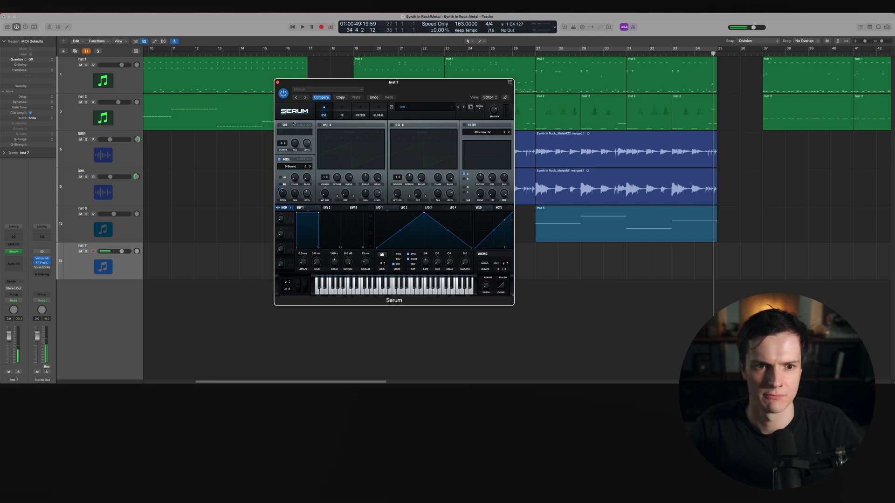
{"action": "left_click", "coordinate": [278, 83]}
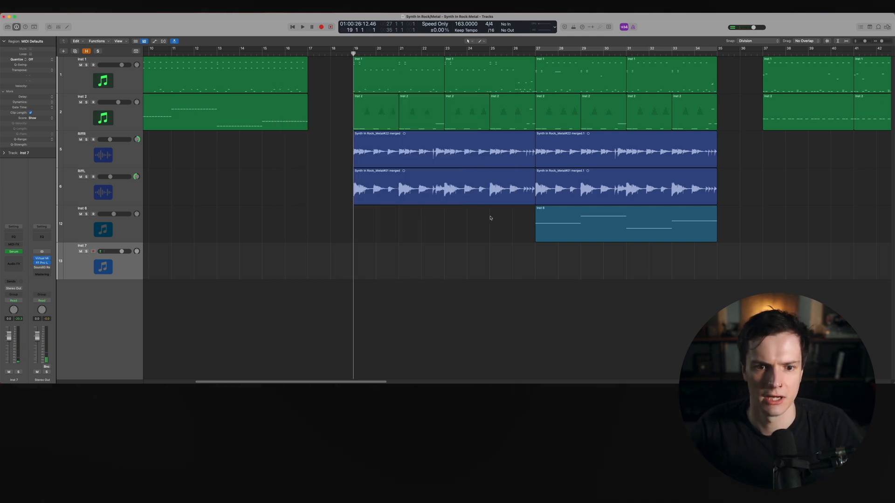
Record a MIDI part on the new Serum track from bar 19 to about bar 27
{"action": "key", "text": "r"}
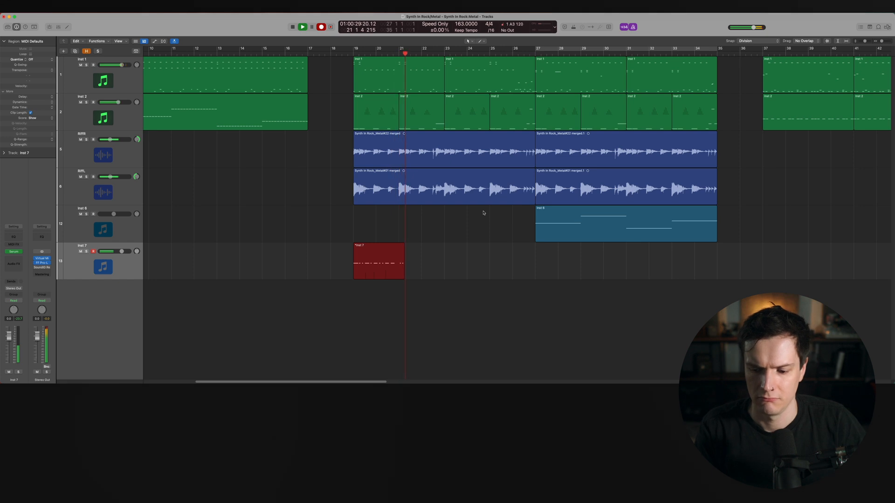
{"action": "key", "text": "super+period"}
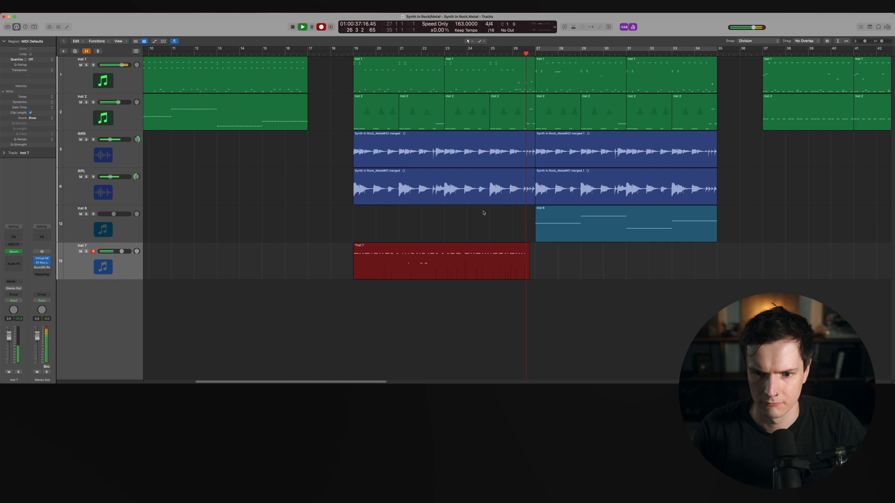
{"action": "key", "text": "space"}
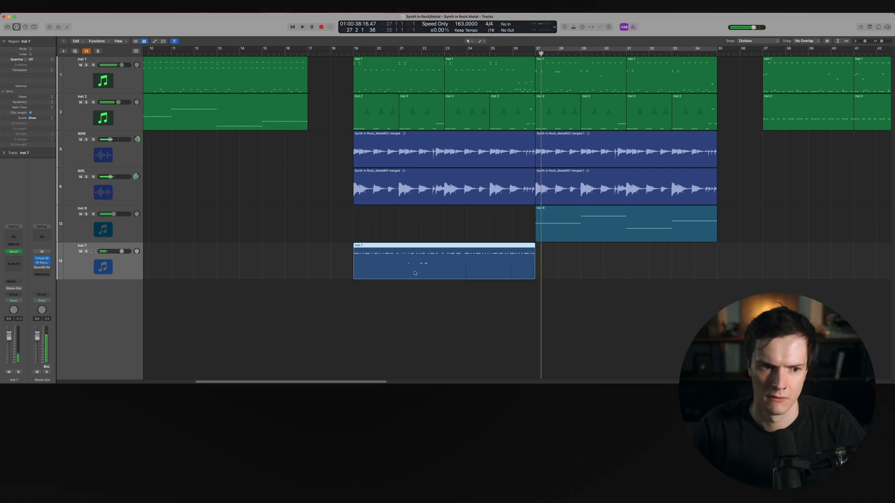
{"action": "key", "text": "space"}
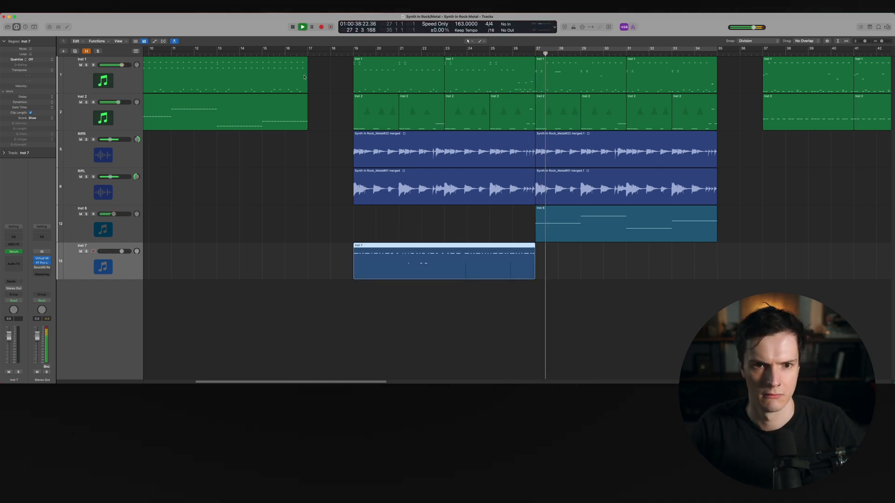
Set a cycle range over bars 19 to 27 and open the recorded region in the Piano Roll
{"action": "left_click_drag", "start_coordinate": [354, 48], "coordinate": [534, 59]}
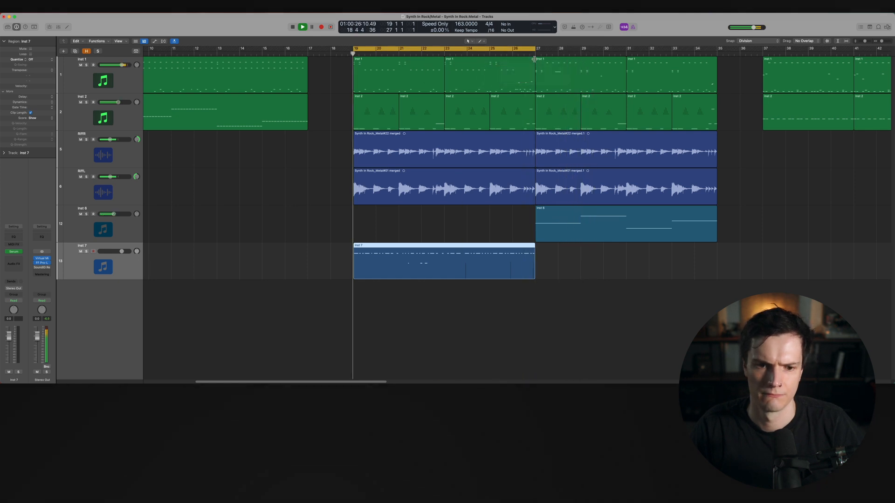
{"action": "double_click", "coordinate": [365, 270]}
{"action": "key", "text": "super+Right"}
{"action": "key", "text": "super+Right"}
{"action": "key", "text": "super+Right"}
{"action": "key", "text": "super+Right"}
{"action": "key", "text": "super+Right"}
{"action": "key", "text": "super+Right"}
{"action": "key", "text": "super+Right"}
{"action": "key", "text": "super+Right"}
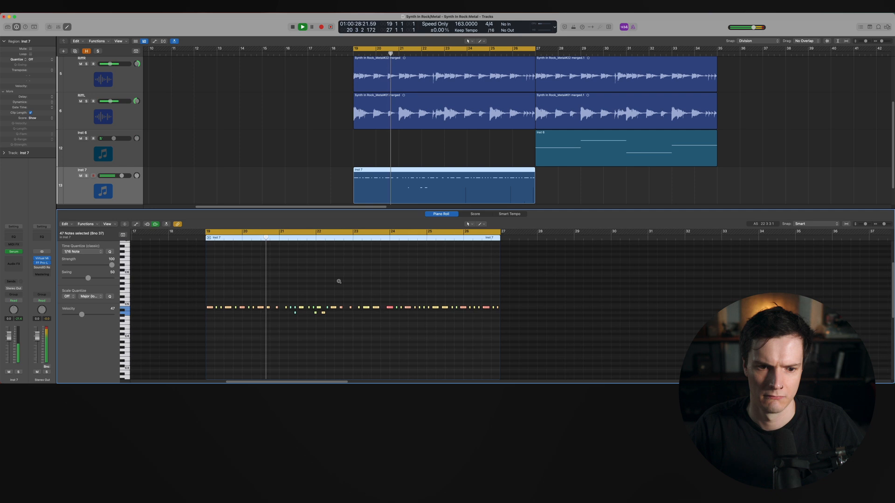
{"action": "scroll", "coordinate": [340, 283], "scroll_direction": "left", "scroll_amount": 3}
{"action": "left_click", "coordinate": [376, 325]}
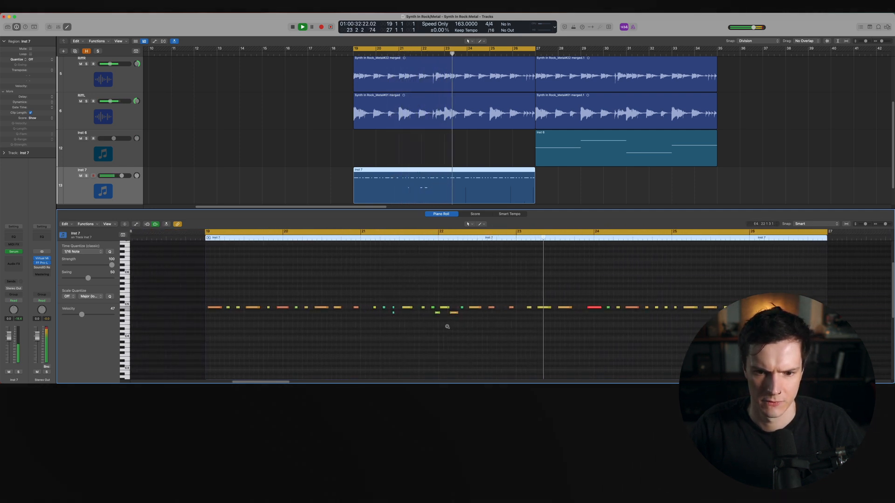
Select all notes in the region and nudge them slightly earlier while auditioning playback
{"action": "key", "text": "super+Right"}
{"action": "key", "text": "super+Right"}
{"action": "key", "text": "super+Right"}
{"action": "key", "text": "space"}
{"action": "scroll", "coordinate": [447, 327], "scroll_direction": "left", "scroll_amount": 2}
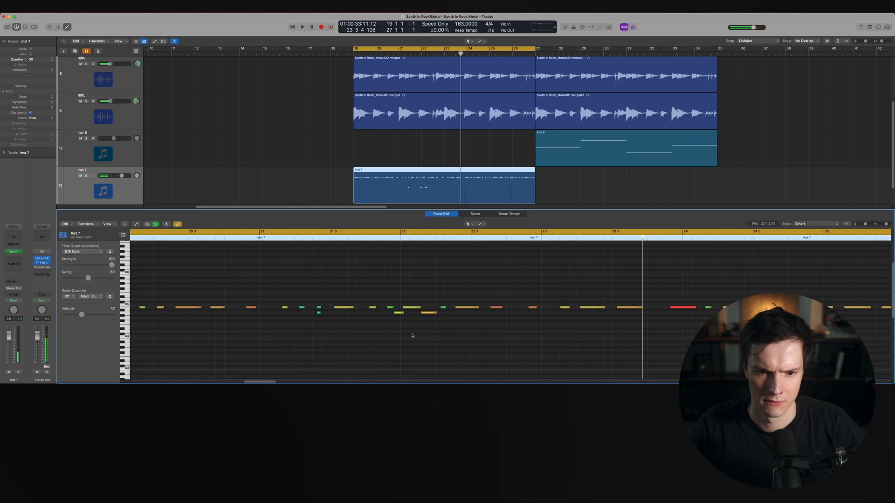
{"action": "key", "text": "super+a"}
{"action": "scroll", "coordinate": [386, 324], "scroll_direction": "left", "scroll_amount": 8}
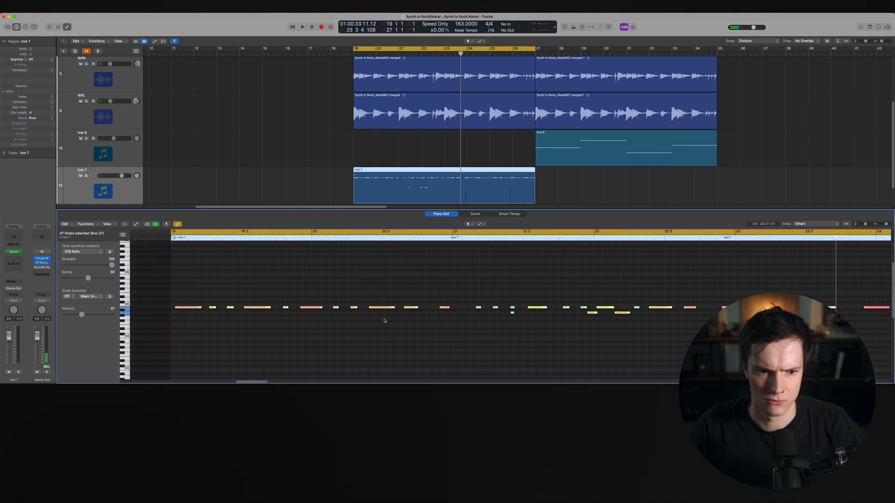
{"action": "left_click_drag", "start_coordinate": [496, 308], "coordinate": [493, 309]}
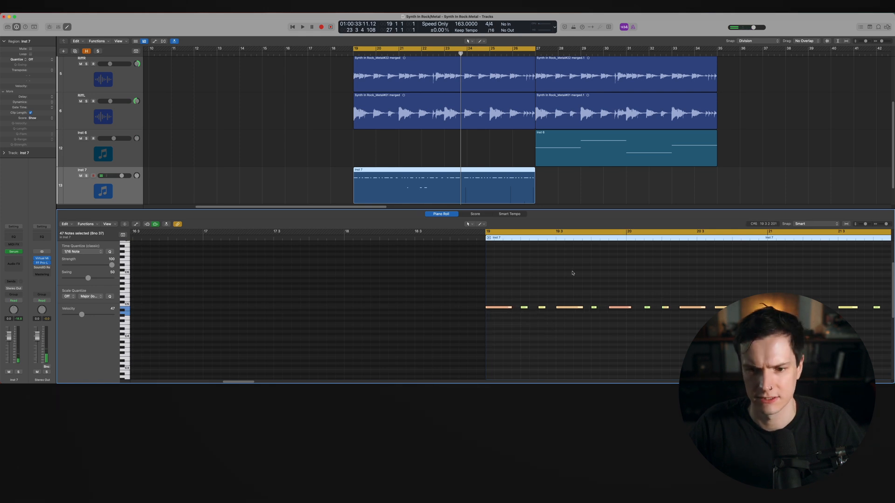
{"action": "key", "text": "space"}
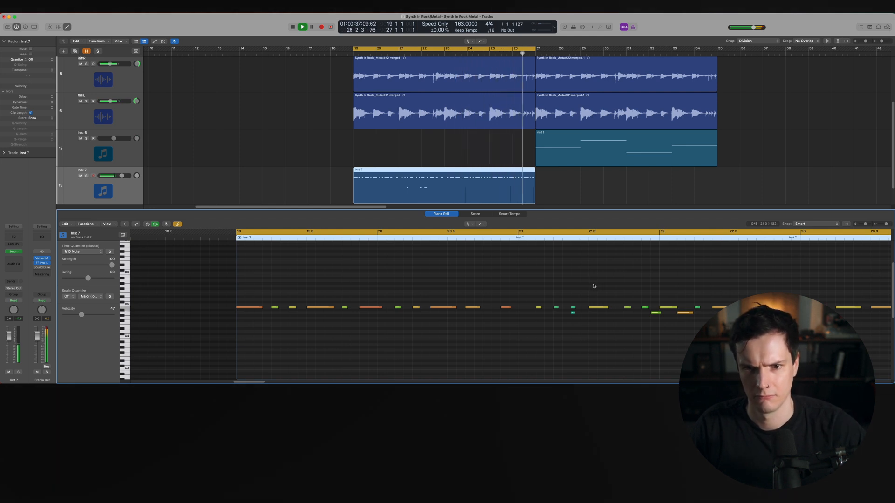
Delete a stray lower note around bar 21 in the Piano Roll
{"action": "scroll", "coordinate": [594, 286], "scroll_direction": "right", "scroll_amount": 1}
{"action": "scroll", "coordinate": [593, 285], "scroll_direction": "down", "scroll_amount": 5}
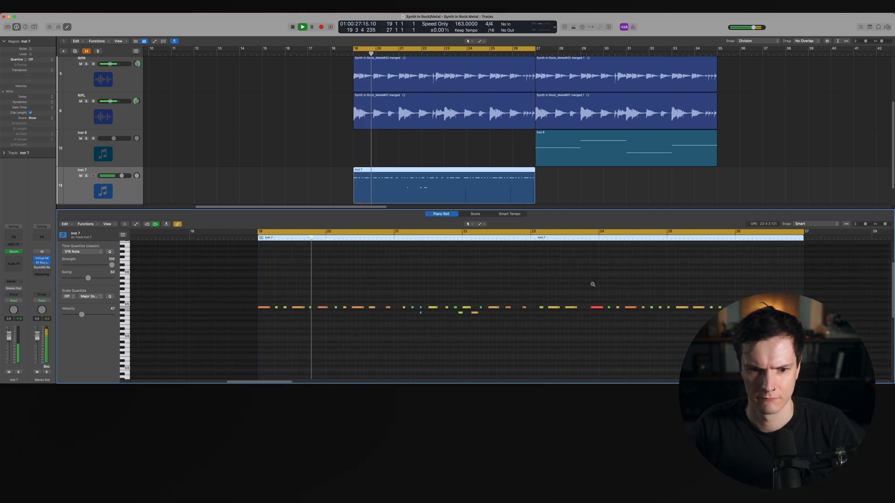
{"action": "left_click_drag", "start_coordinate": [479, 328], "coordinate": [381, 314]}
{"action": "left_click", "coordinate": [449, 328]}
{"action": "left_click_drag", "start_coordinate": [450, 324], "coordinate": [423, 312]}
{"action": "scroll", "coordinate": [429, 313], "scroll_direction": "up", "scroll_amount": 4}
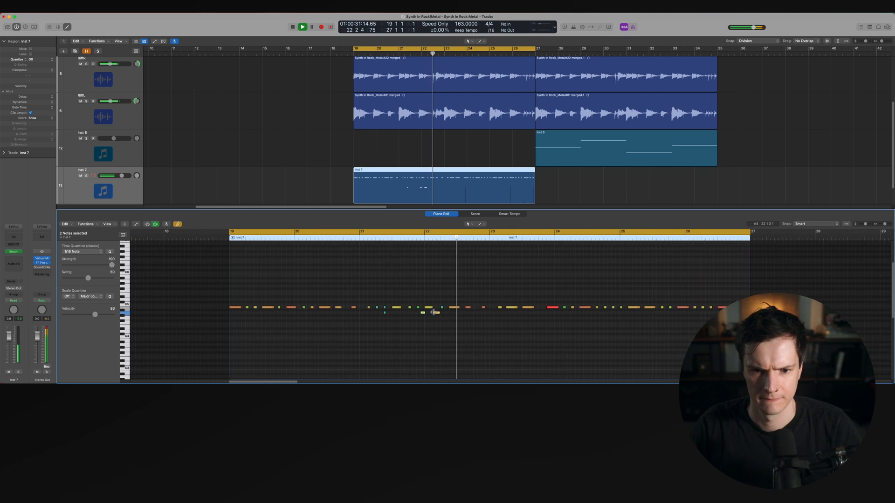
{"action": "left_click", "coordinate": [414, 324]}
{"action": "left_click_drag", "start_coordinate": [393, 307], "coordinate": [367, 316]}
{"action": "left_click", "coordinate": [380, 276]}
{"action": "key", "text": "super+Left"}
{"action": "scroll", "coordinate": [382, 270], "scroll_direction": "left", "scroll_amount": 5}
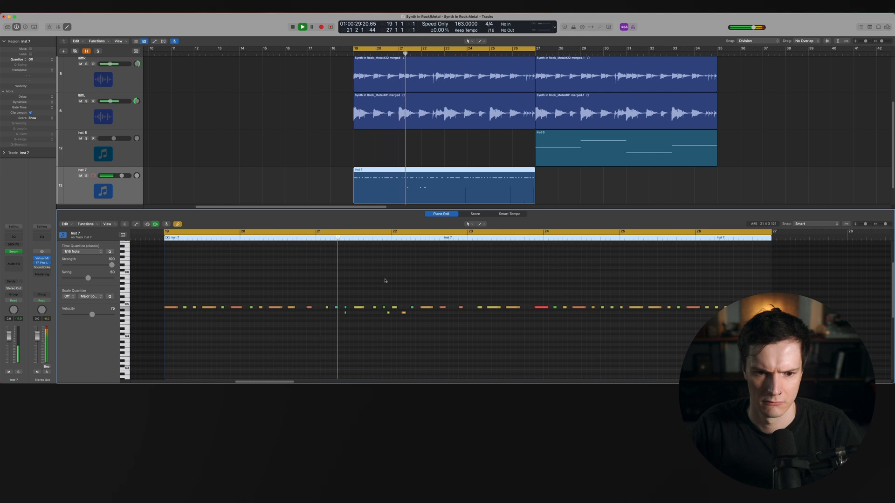
{"action": "left_click", "coordinate": [345, 313]}
{"action": "key", "text": "Delete"}
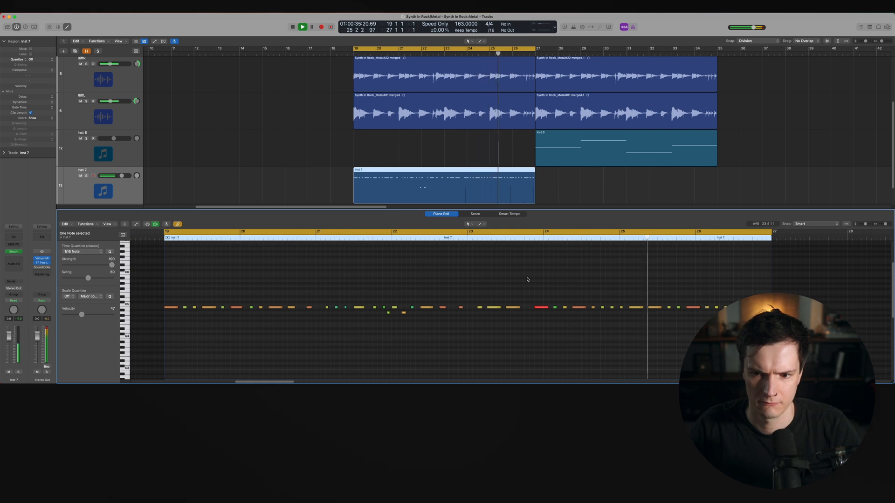
Select all notes in the region and re-record the Serum part over them
{"action": "key", "text": "space"}
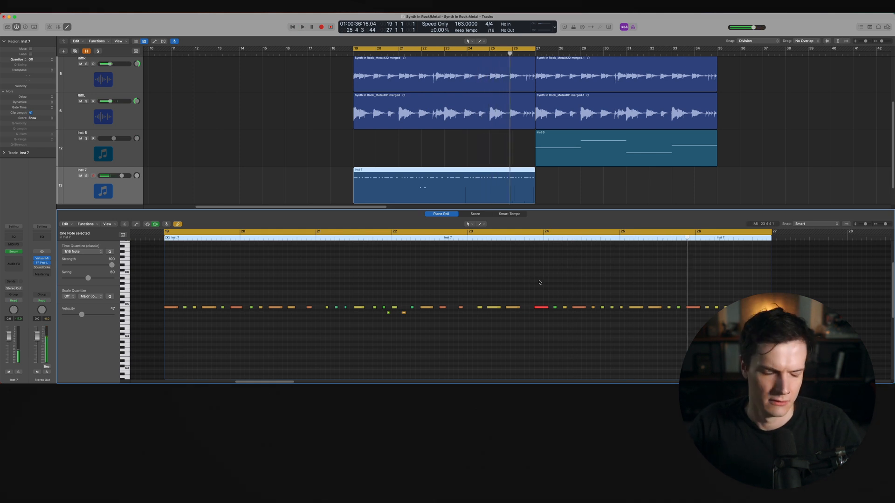
{"action": "key", "text": "shift+space"}
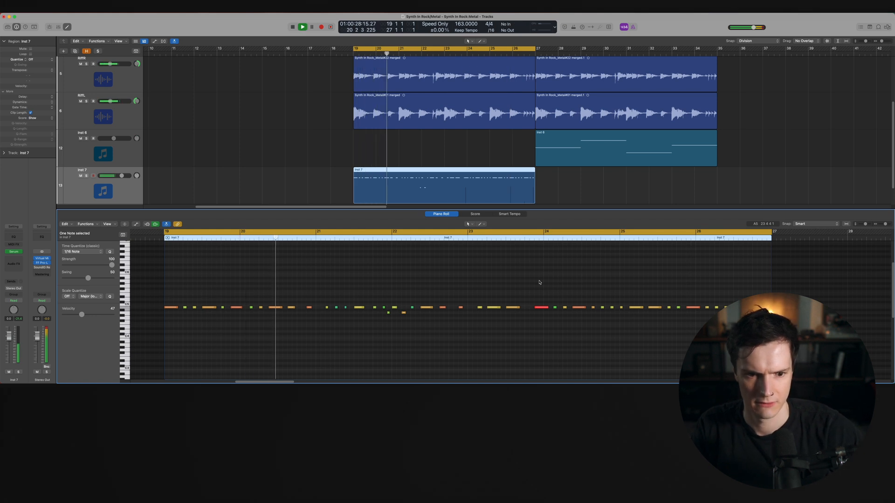
{"action": "key", "text": "space"}
{"action": "left_click_drag", "start_coordinate": [787, 347], "coordinate": [139, 300]}
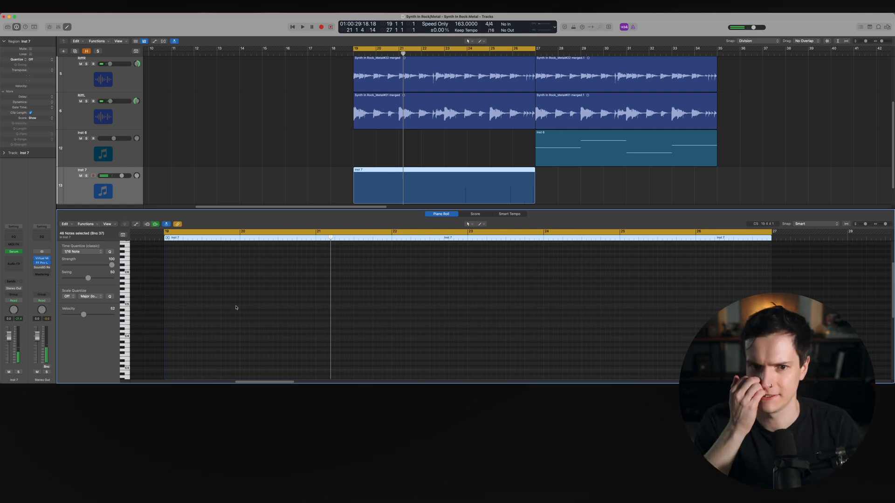
{"action": "key", "text": "r"}
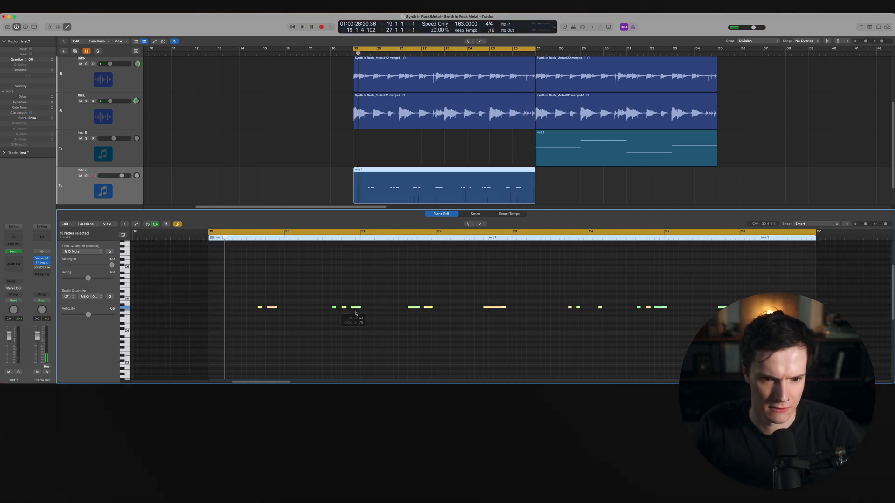
{"action": "key", "text": "space"}
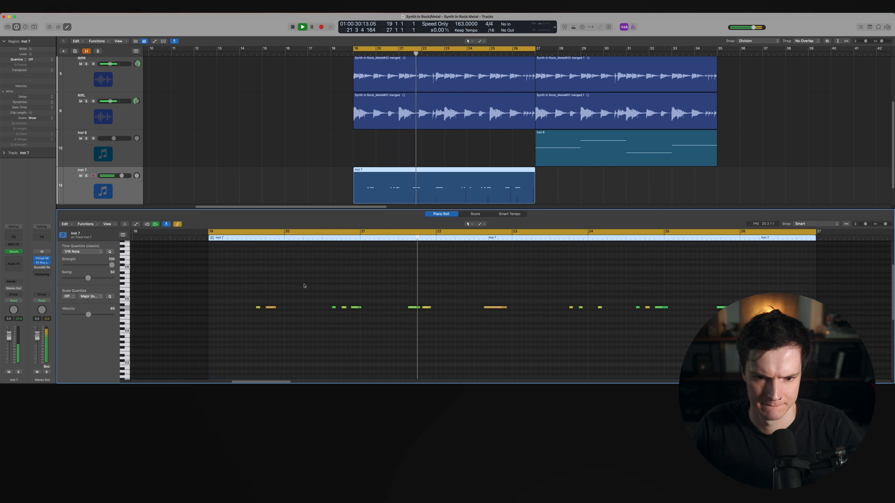
Delete two notes around bar 21 in the new recording
{"action": "left_click_drag", "start_coordinate": [429, 331], "coordinate": [401, 300]}
{"action": "key", "text": "BackSpace"}
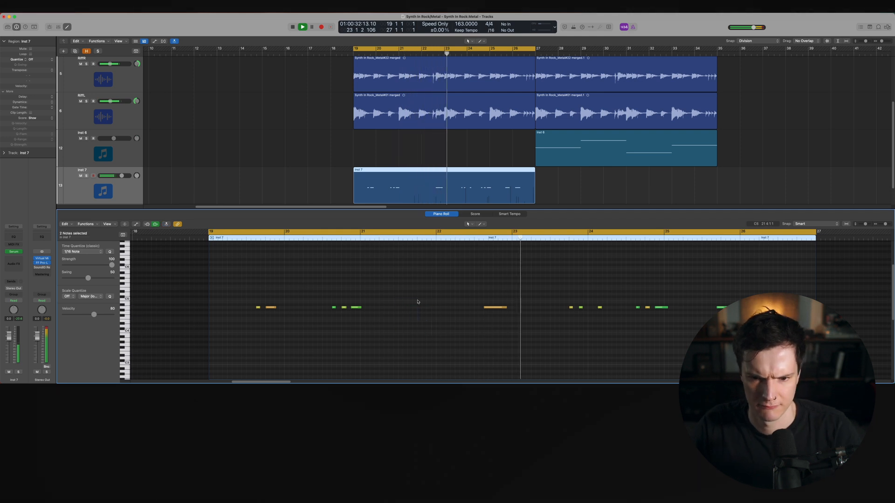
Raise the velocity of the long note near bar 23
{"action": "left_click_drag", "start_coordinate": [506, 307], "coordinate": [506, 296]}
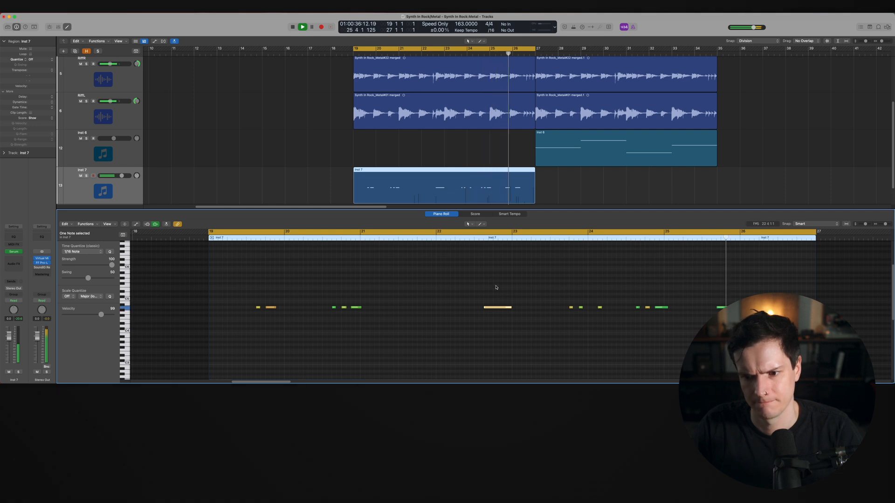
{"action": "scroll", "coordinate": [813, 315], "scroll_direction": "up", "scroll_amount": 3}
{"action": "key", "text": "space"}
Select two notes near the end of the Serum part and play back the region to review it
{"action": "left_click_drag", "start_coordinate": [792, 331], "coordinate": [648, 295]}
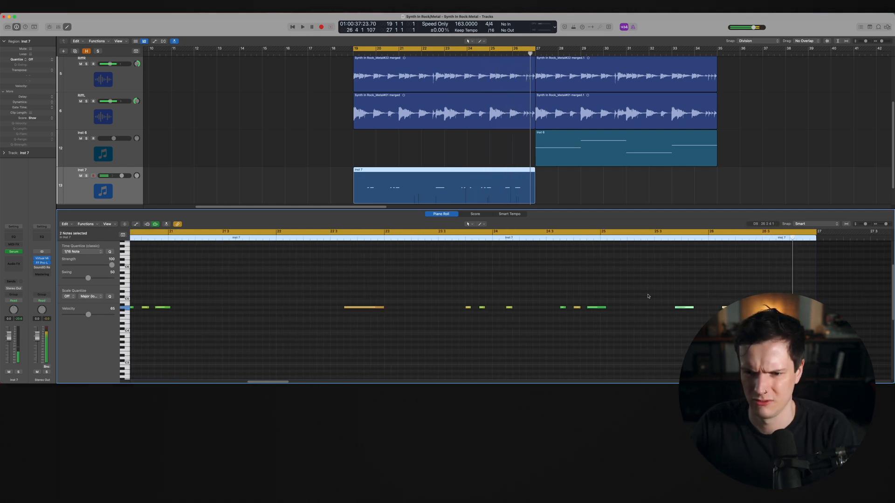
{"action": "key", "text": "space"}
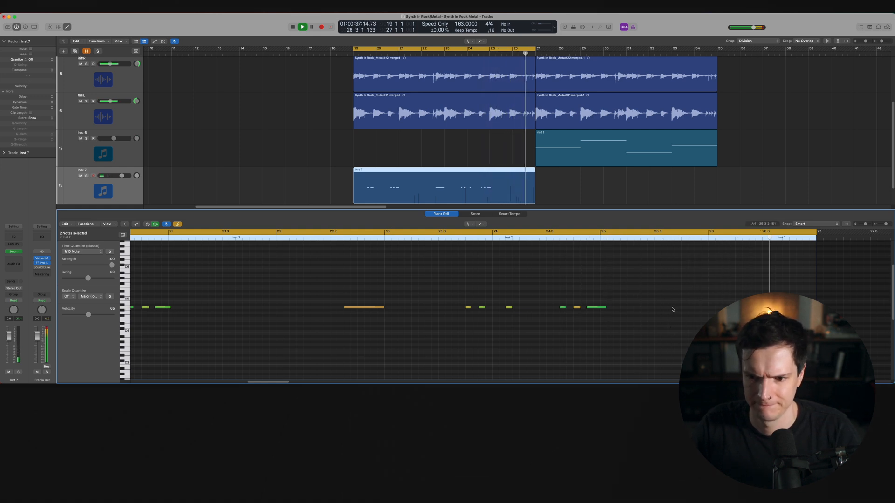
{"action": "key", "text": "space"}
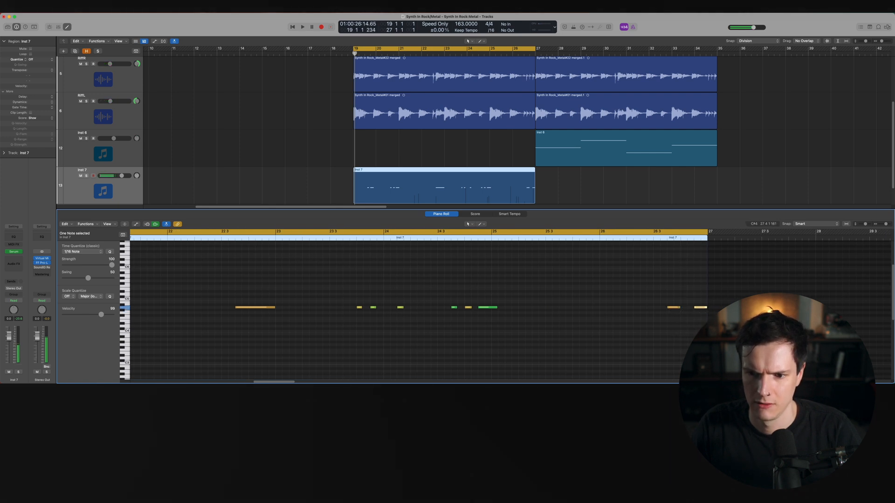
{"action": "scroll", "coordinate": [792, 327], "scroll_direction": "left", "scroll_amount": 6}
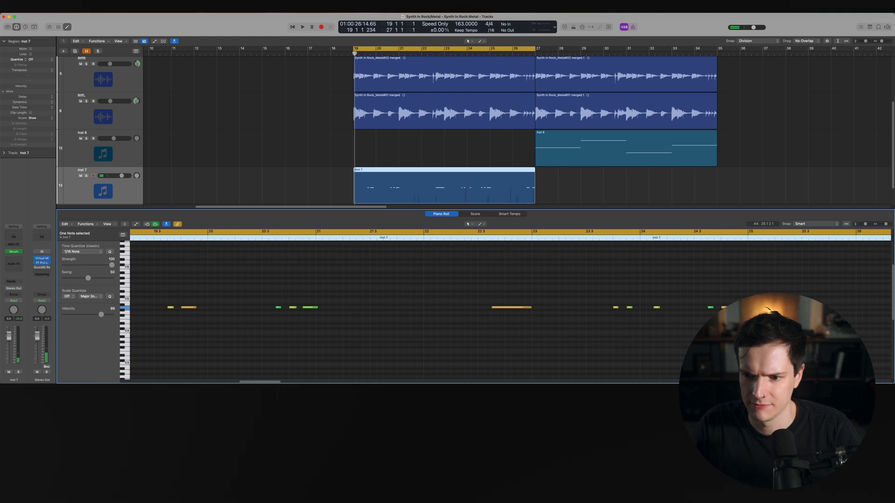
{"action": "scroll", "coordinate": [510, 309], "scroll_direction": "left", "scroll_amount": 6}
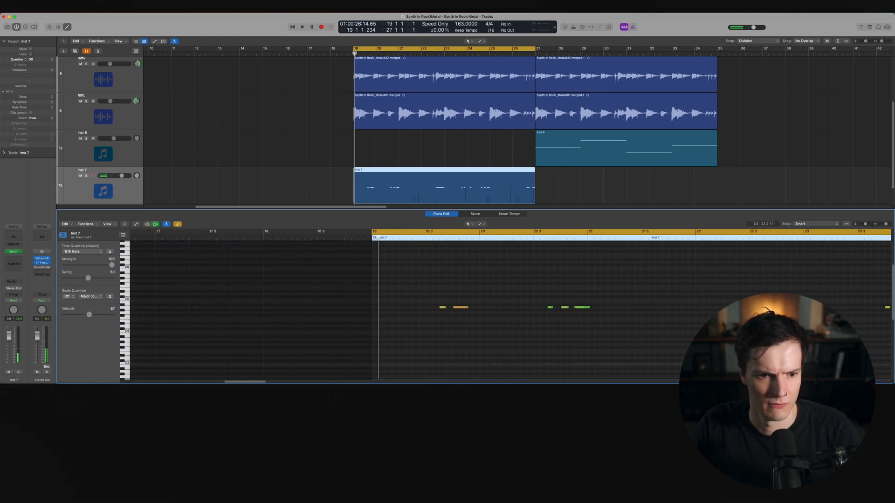
{"action": "scroll", "coordinate": [504, 324], "scroll_direction": "up", "scroll_amount": 3}
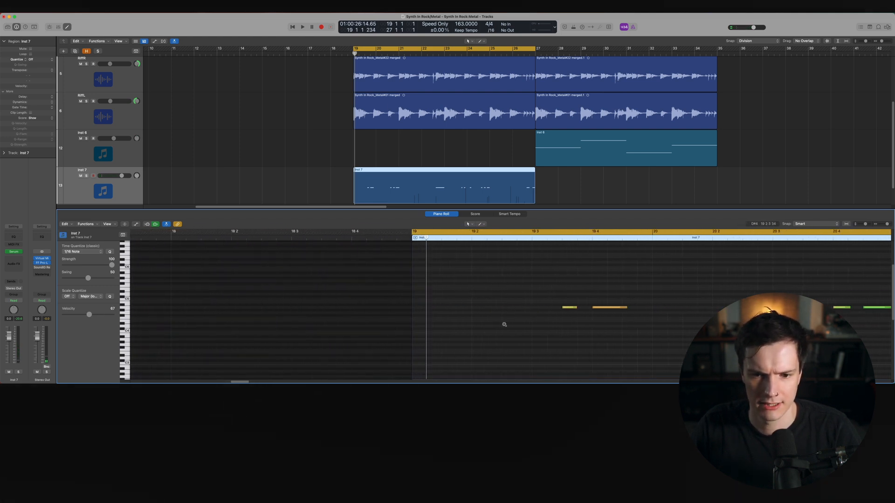
{"action": "scroll", "coordinate": [504, 325], "scroll_direction": "down", "scroll_amount": 2}
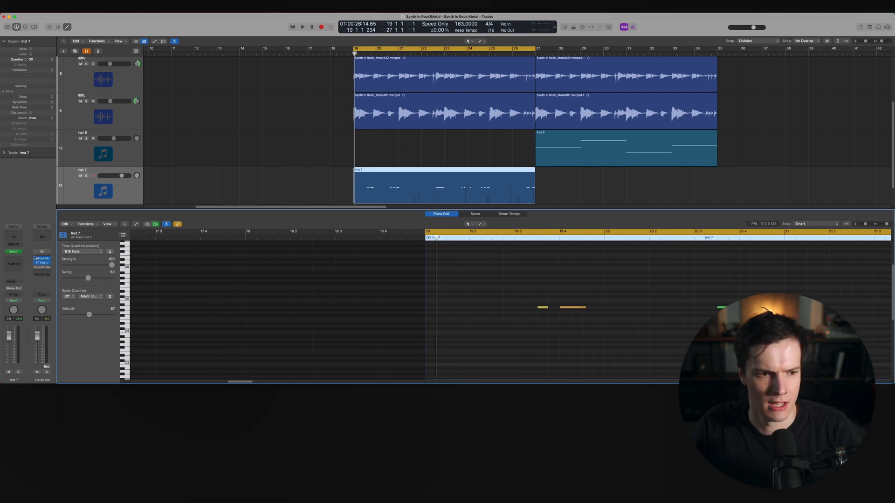
Show the Ch. 1 Modulation automation lane and raise the region's modulation line to 127
{"action": "key", "text": "a"}
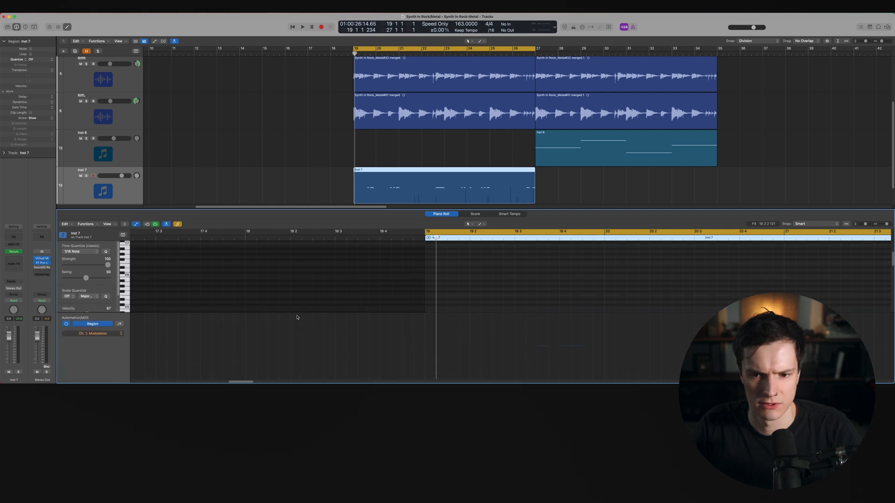
{"action": "left_click", "coordinate": [596, 352]}
{"action": "scroll", "coordinate": [596, 352], "scroll_direction": "down", "scroll_amount": 2}
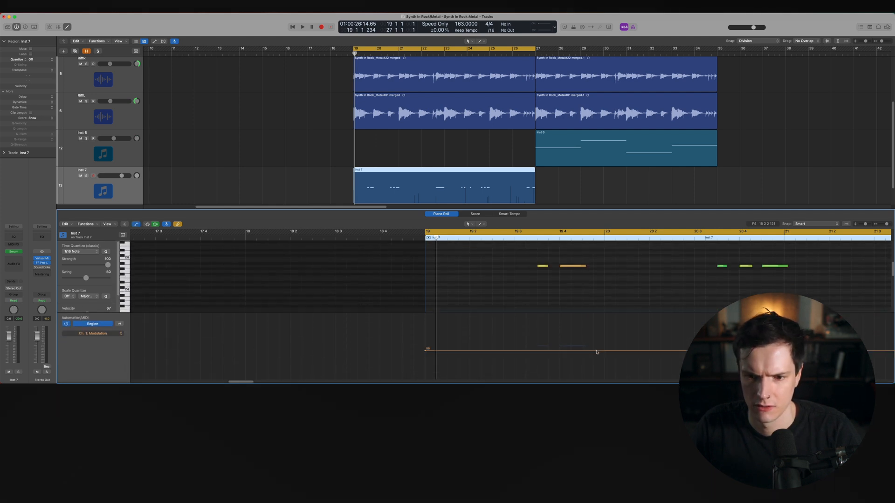
{"action": "left_click_drag", "start_coordinate": [426, 348], "coordinate": [431, 314]}
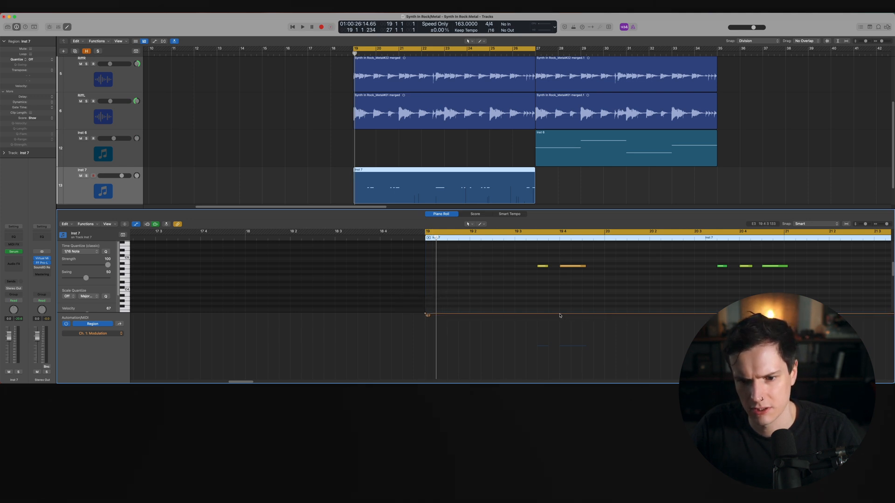
Add modulation points at the end of the long note before bar 21 to form a dip to zero
{"action": "scroll", "coordinate": [559, 303], "scroll_direction": "right", "scroll_amount": 10}
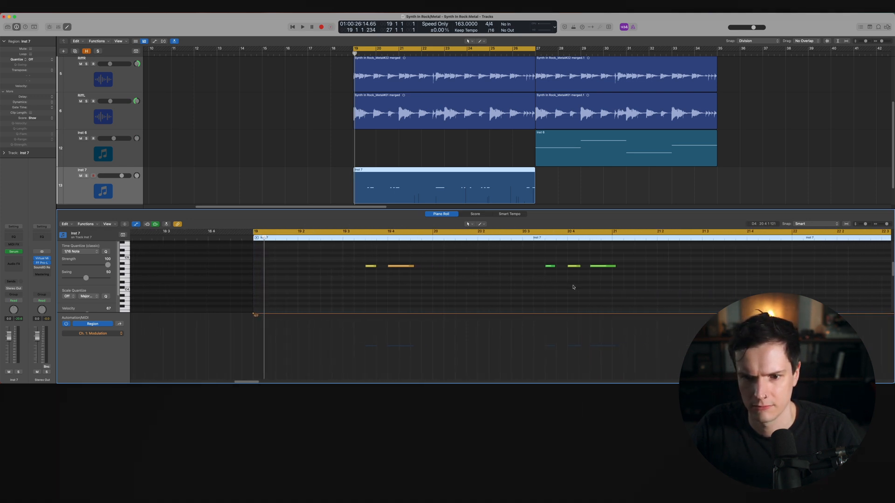
{"action": "left_click", "coordinate": [492, 314]}
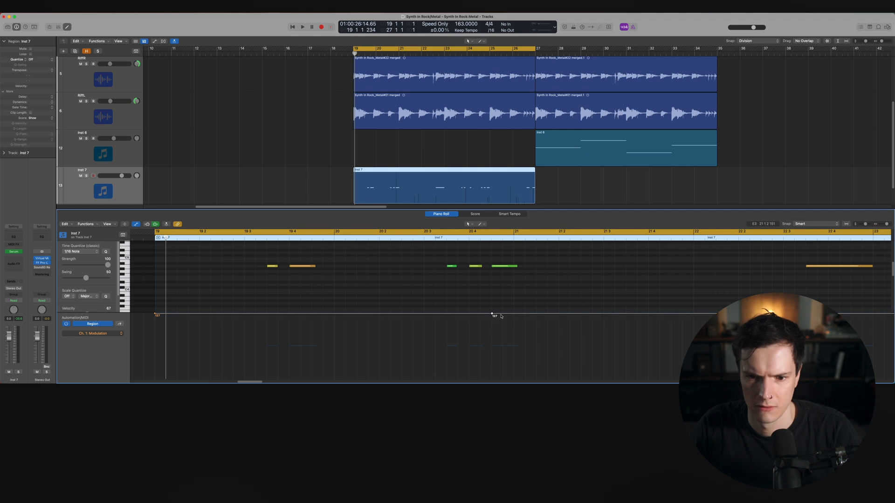
{"action": "mouse_move", "coordinate": [505, 316]}
{"action": "left_mouse_down"}
{"action": "mouse_move", "coordinate": [505, 369]}
{"action": "mouse_move", "coordinate": [513, 378]}
{"action": "mouse_move", "coordinate": [522, 315]}
{"action": "mouse_move", "coordinate": [514, 315]}
{"action": "left_mouse_up"}
Shorten the long note ending at bar 21 slightly and audition the passage
{"action": "left_click_drag", "start_coordinate": [516, 266], "coordinate": [513, 266]}
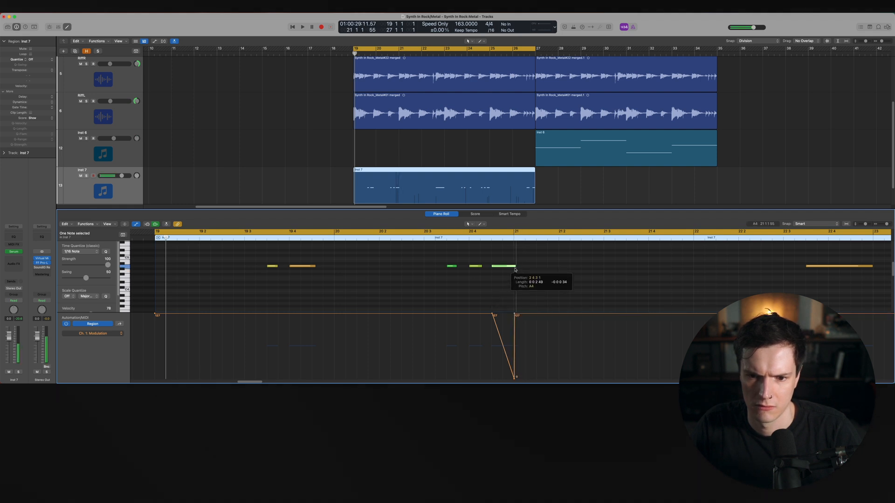
{"action": "left_click", "coordinate": [426, 237]}
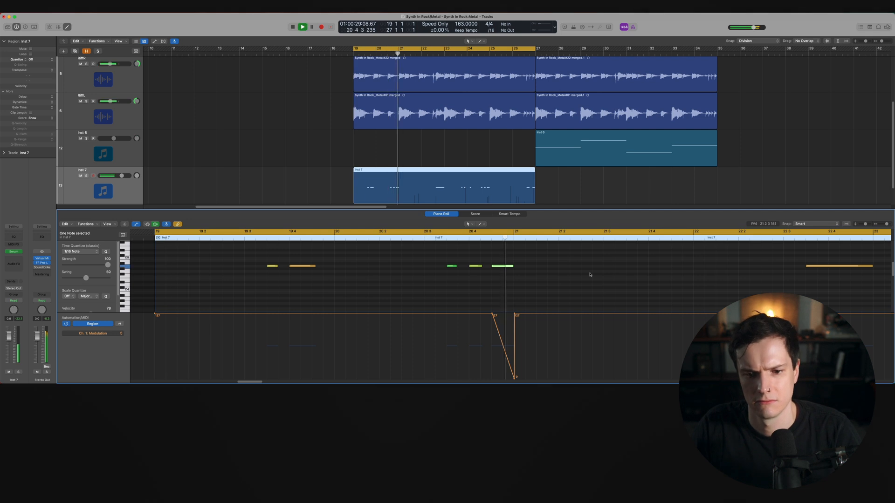
{"action": "key", "text": "space"}
{"action": "left_click", "coordinate": [412, 239]}
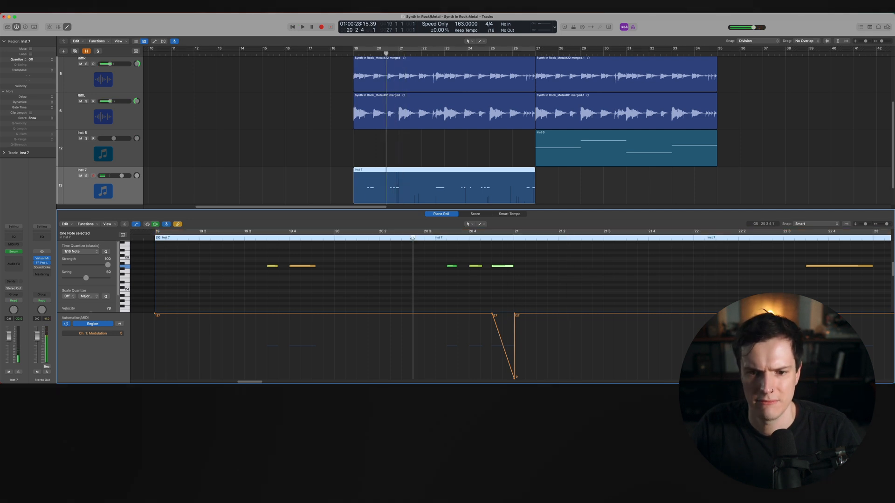
{"action": "key", "text": "space"}
Adjust the depth of the modulation dip before bar 21 while auditioning the part
{"action": "key", "text": "space"}
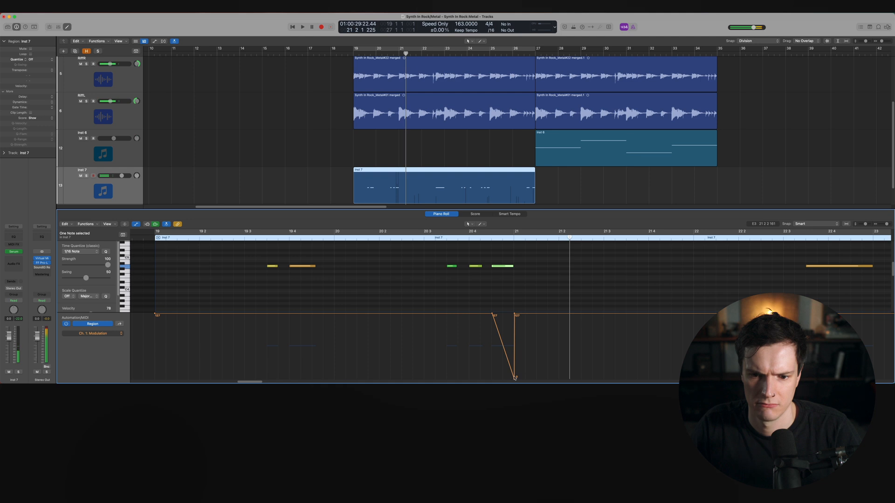
{"action": "left_click_drag", "start_coordinate": [515, 380], "coordinate": [514, 334]}
{"action": "left_click", "coordinate": [438, 241]}
{"action": "key", "text": "space"}
{"action": "key", "text": "space"}
{"action": "left_click", "coordinate": [143, 238]}
{"action": "key", "text": "space"}
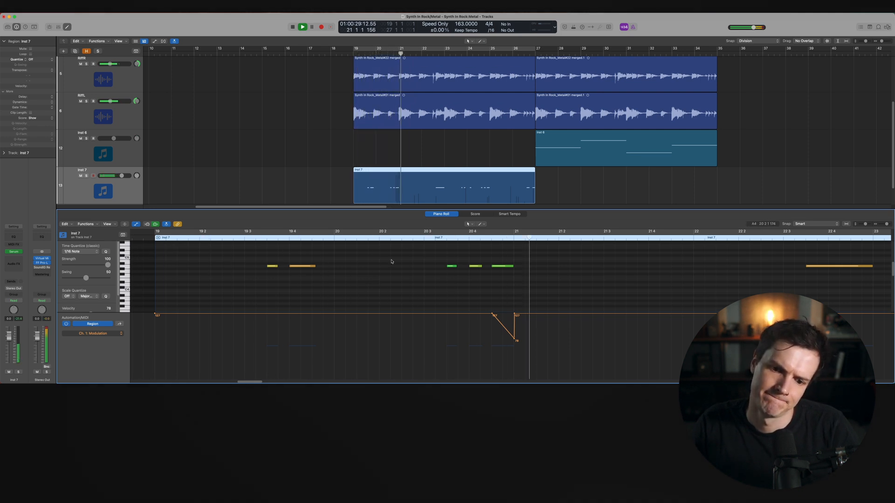
{"action": "scroll", "coordinate": [390, 259], "scroll_direction": "down", "scroll_amount": 5}
{"action": "left_click_drag", "start_coordinate": [545, 339], "coordinate": [545, 355]}
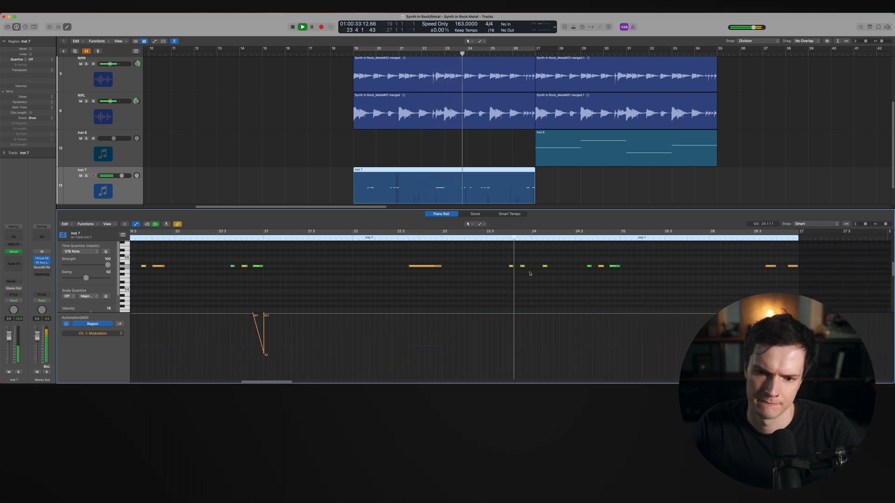
{"action": "scroll", "coordinate": [530, 272], "scroll_direction": "down", "scroll_amount": 2}
{"action": "key", "text": "space"}
Copy the modulation dip from bar 21 to just before bar 25
{"action": "left_click_drag", "start_coordinate": [285, 315], "coordinate": [613, 318]}
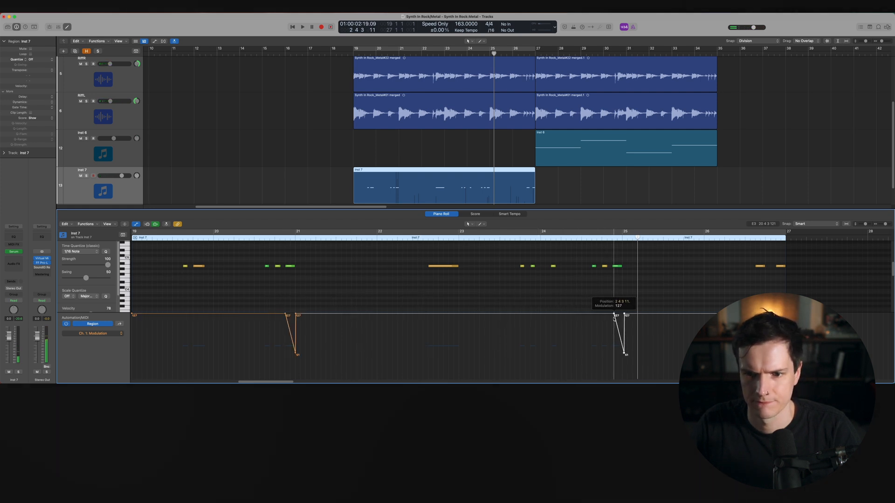
{"action": "key", "text": "space"}
{"action": "scroll", "coordinate": [544, 286], "scroll_direction": "down", "scroll_amount": 2}
Zoom to the whole region, then select and delete the first two notes near bar 19
{"action": "key", "text": "super+u"}
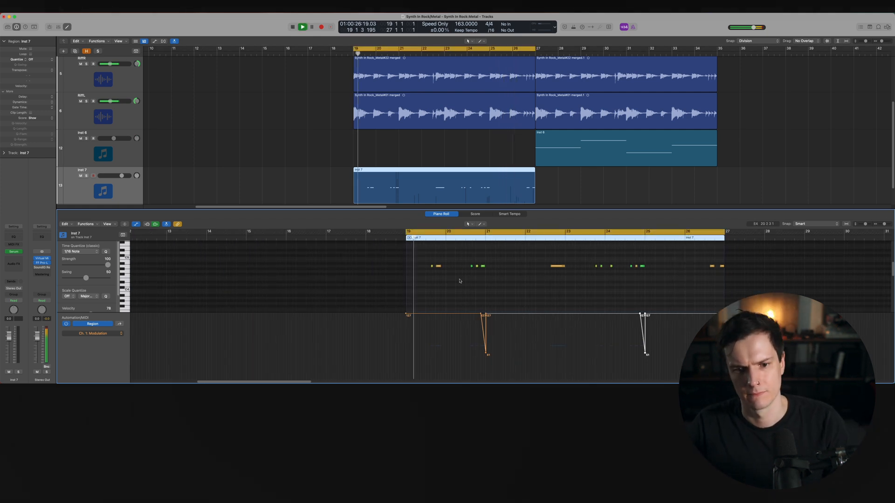
{"action": "key", "text": "z"}
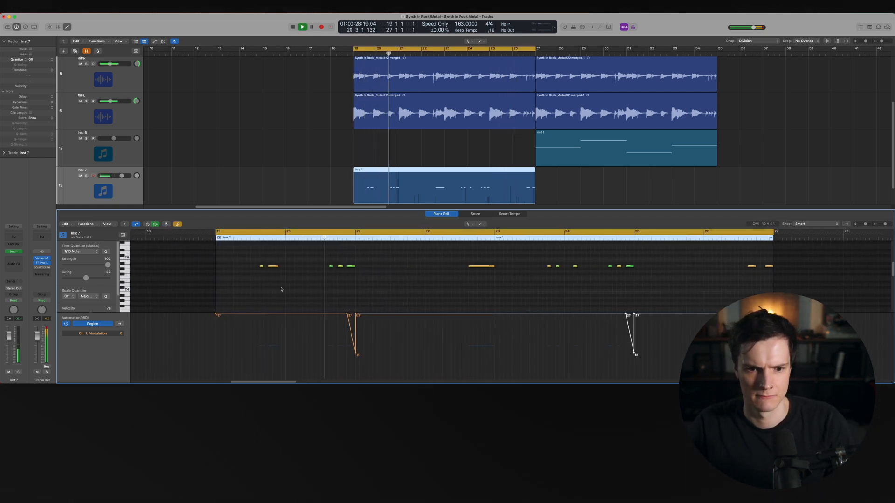
{"action": "left_click_drag", "start_coordinate": [281, 289], "coordinate": [264, 266]}
{"action": "key", "text": "Delete"}
{"action": "key", "text": "space"}
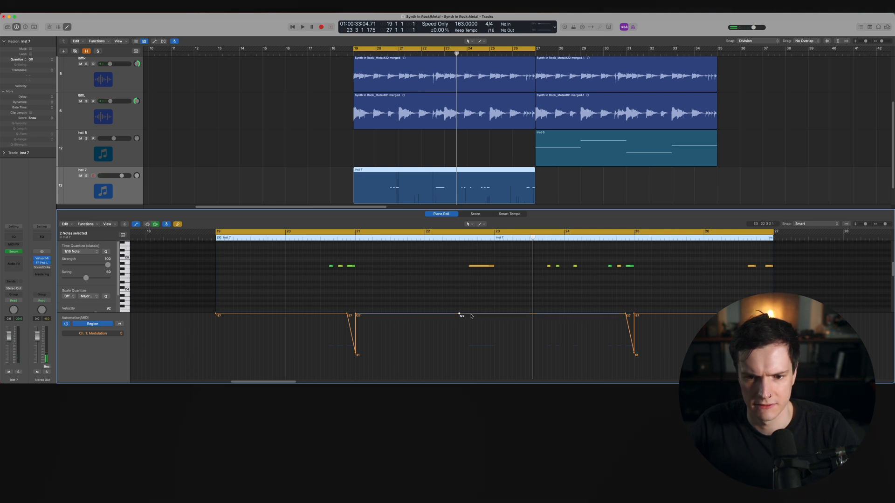
Draw a modulation dip at the start of the long note near bar 23, rising back to 127
{"action": "left_click_drag", "start_coordinate": [468, 315], "coordinate": [468, 322]}
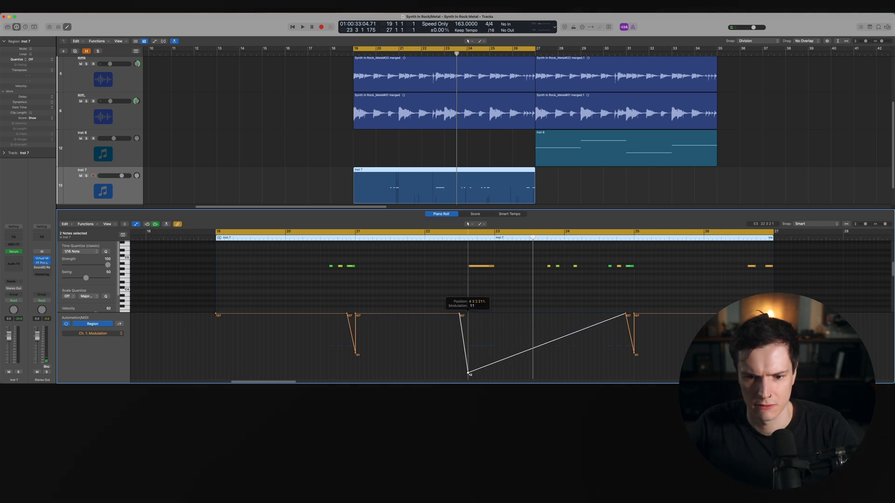
{"action": "left_click_drag", "start_coordinate": [494, 363], "coordinate": [495, 314]}
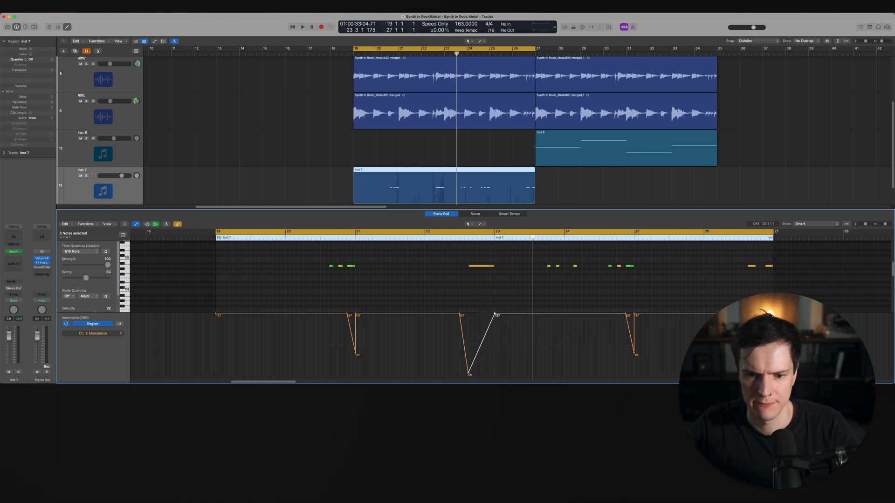
{"action": "left_click", "coordinate": [447, 237]}
{"action": "key", "text": "space"}
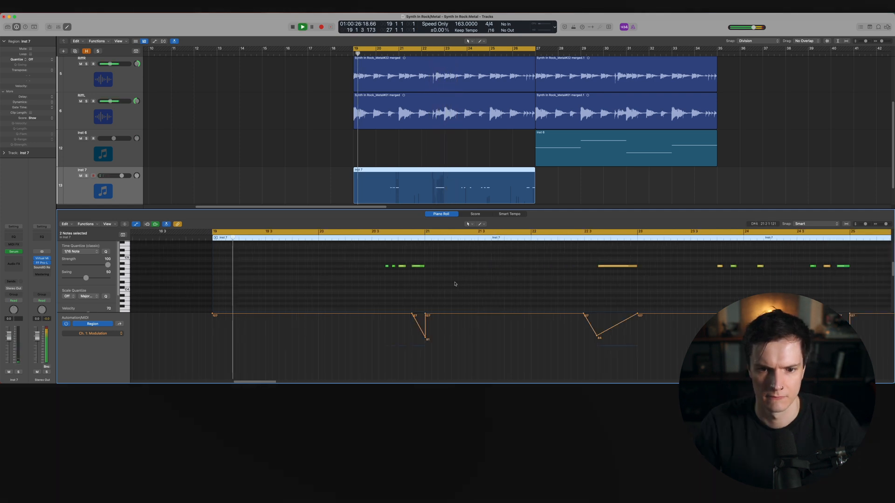
Play back the region at different zoom levels to review the modulation dips
{"action": "scroll", "coordinate": [455, 284], "scroll_direction": "up", "scroll_amount": 5}
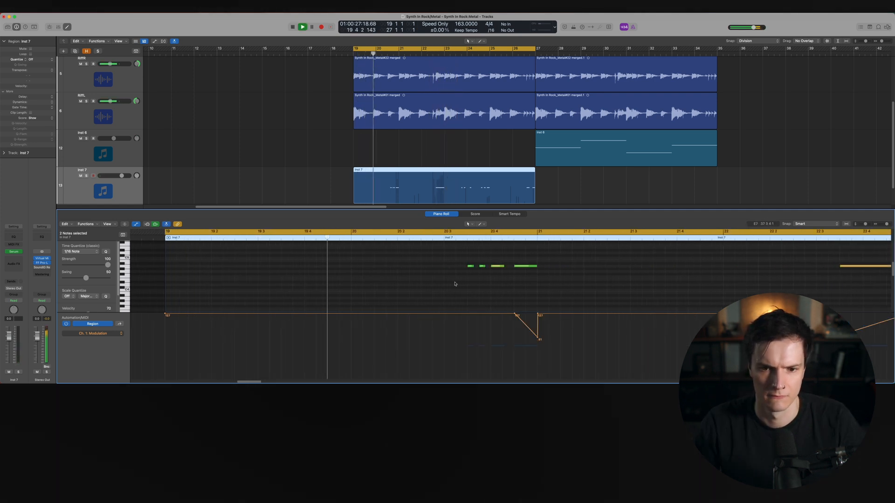
{"action": "scroll", "coordinate": [455, 284], "scroll_direction": "right", "scroll_amount": 3}
{"action": "key", "text": "space"}
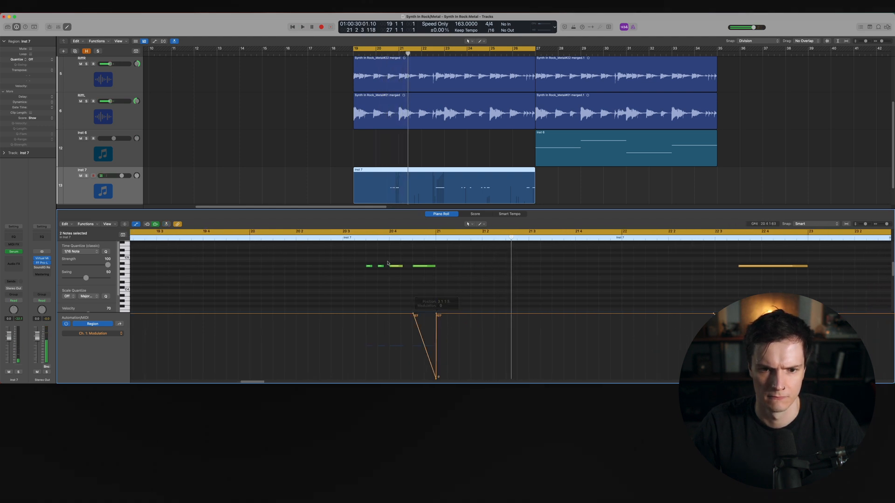
{"action": "left_click", "coordinate": [351, 242]}
{"action": "key", "text": "space"}
{"action": "scroll", "coordinate": [477, 268], "scroll_direction": "down", "scroll_amount": 1}
{"action": "scroll", "coordinate": [478, 268], "scroll_direction": "down", "scroll_amount": 2}
{"action": "scroll", "coordinate": [474, 275], "scroll_direction": "right", "scroll_amount": 6}
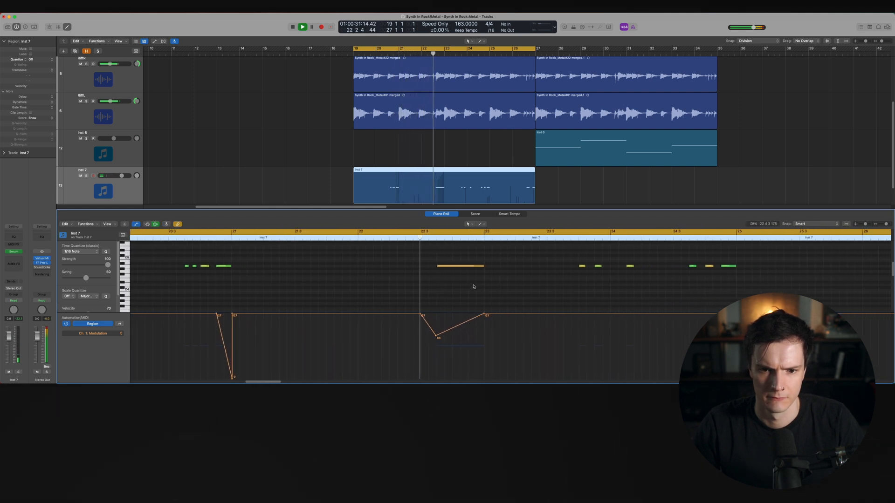
{"action": "scroll", "coordinate": [473, 287], "scroll_direction": "down", "scroll_amount": 3}
{"action": "scroll", "coordinate": [470, 287], "scroll_direction": "right", "scroll_amount": 3}
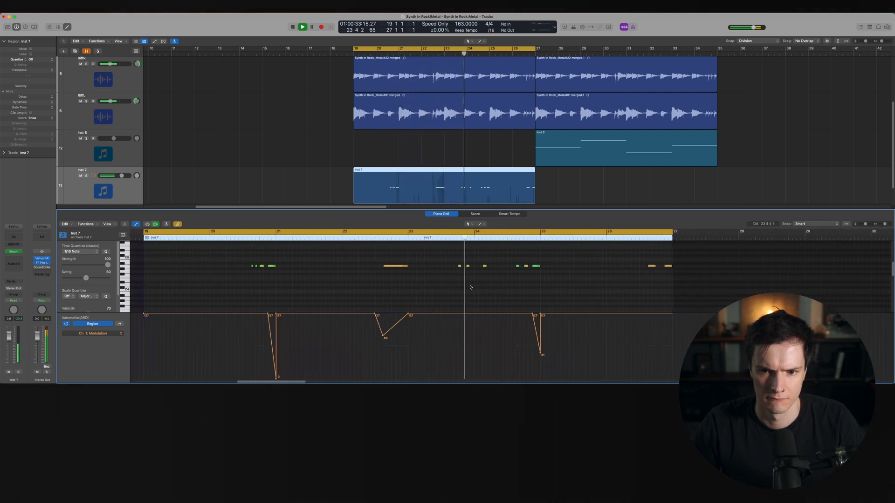
{"action": "key", "text": "super+Right"}
{"action": "key", "text": "super+Right"}
{"action": "key", "text": "super+Right"}
{"action": "key", "text": "super+Right"}
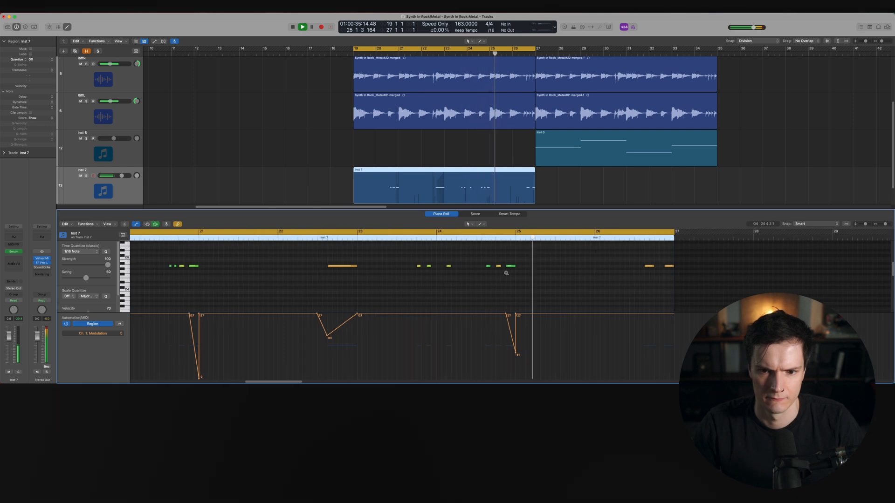
{"action": "key", "text": "space"}
Nudge a short note near bar 24 slightly later and deepen the modulation dip before bar 25 to zero
{"action": "left_click", "coordinate": [452, 267]}
{"action": "mouse_move", "coordinate": [453, 267]}
{"action": "left_mouse_down"}
{"action": "mouse_move", "coordinate": [465, 269]}
{"action": "mouse_move", "coordinate": [456, 268]}
{"action": "left_mouse_up"}
{"action": "left_click", "coordinate": [476, 281]}
{"action": "scroll", "coordinate": [477, 281], "scroll_direction": "down", "scroll_amount": 5}
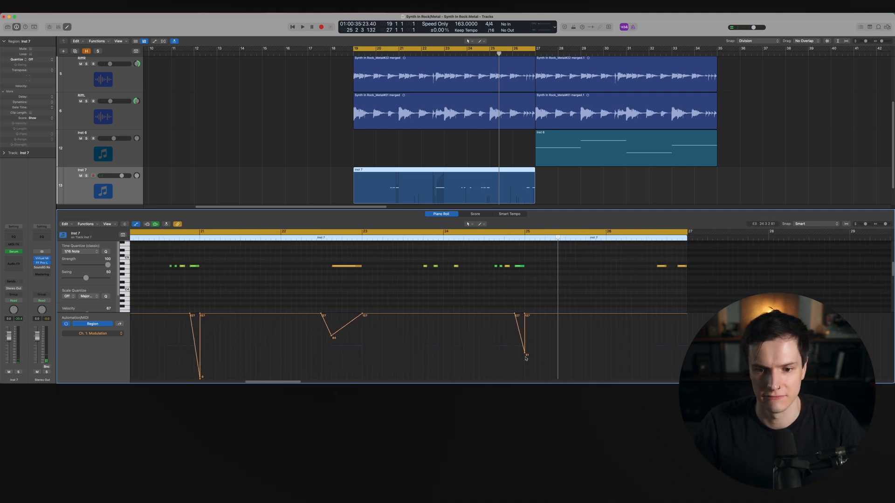
{"action": "left_click_drag", "start_coordinate": [525, 355], "coordinate": [524, 378]}
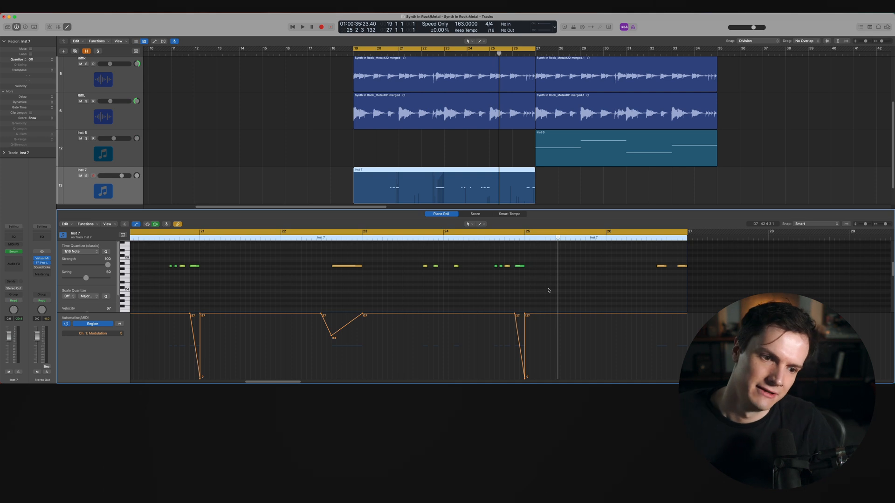
Audition the part and open the track's Serum instrument window
{"action": "key", "text": "space"}
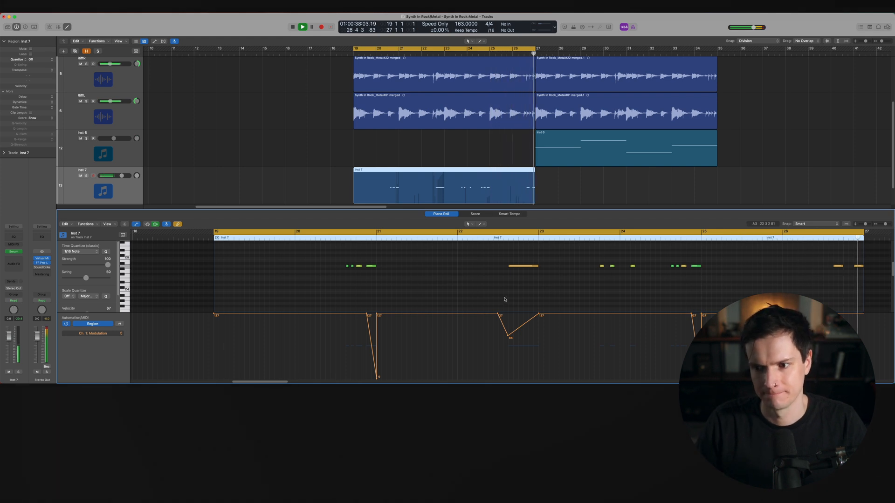
{"action": "key", "text": "space"}
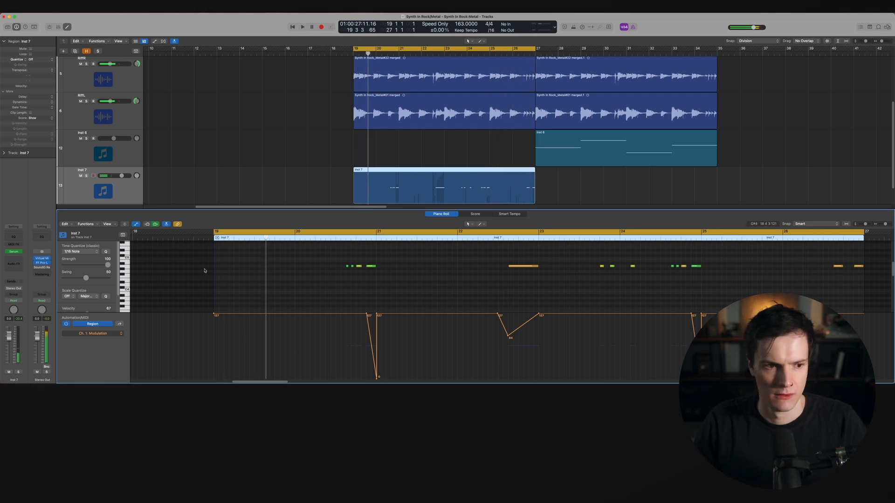
{"action": "left_click", "coordinate": [14, 252]}
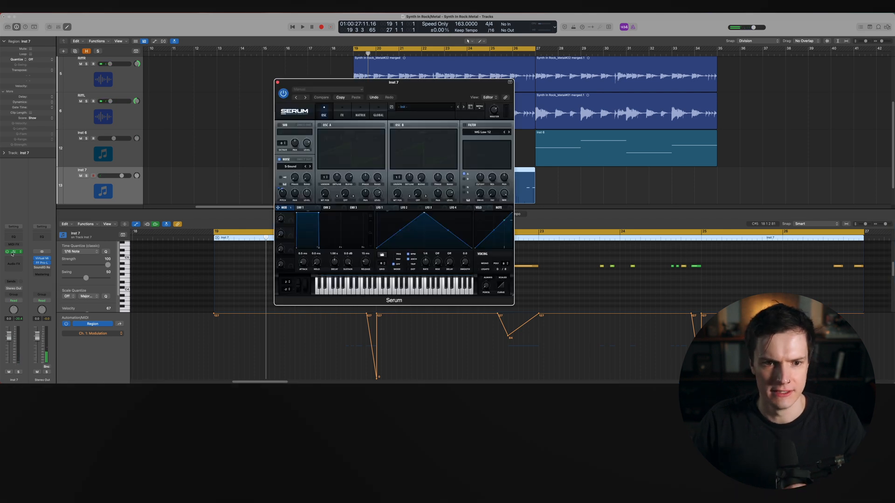
Audition different noise samples in Serum's noise oscillator during playback, settling on Air Can 1 from Organics
{"action": "key", "text": "space"}
{"action": "left_click", "coordinate": [310, 167]}
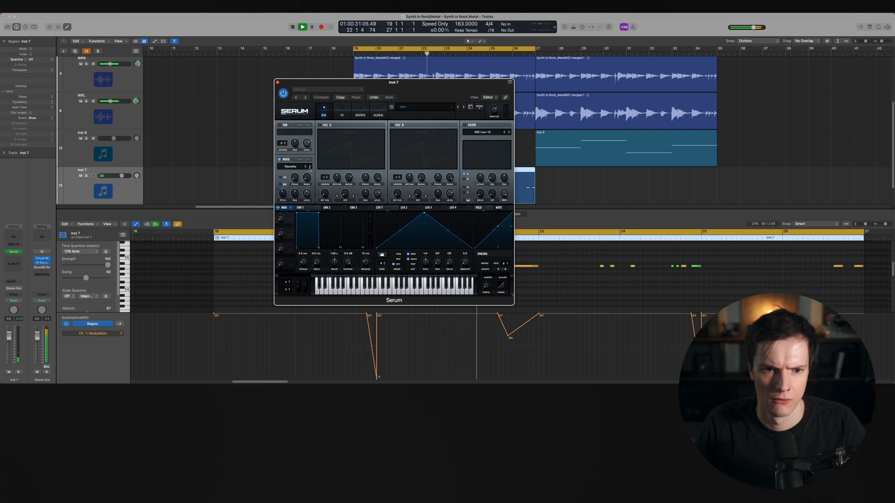
{"action": "left_click", "coordinate": [293, 166]}
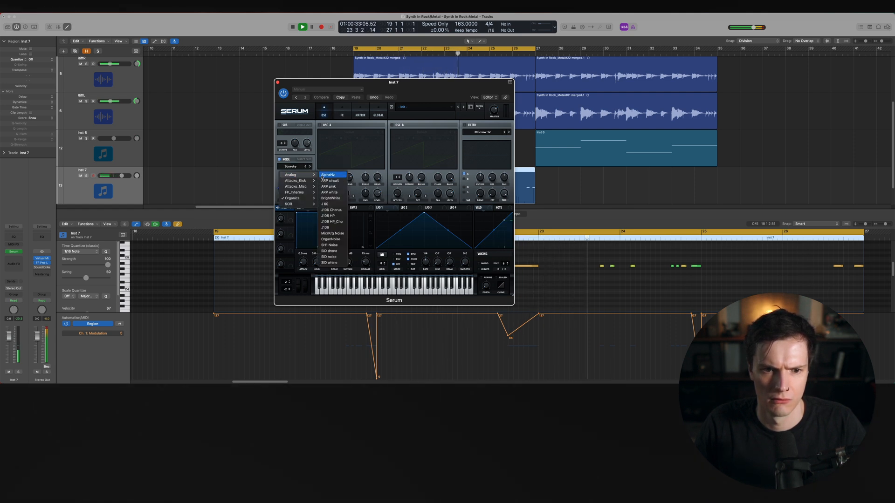
{"action": "left_click", "coordinate": [322, 175]}
{"action": "left_click", "coordinate": [310, 167]}
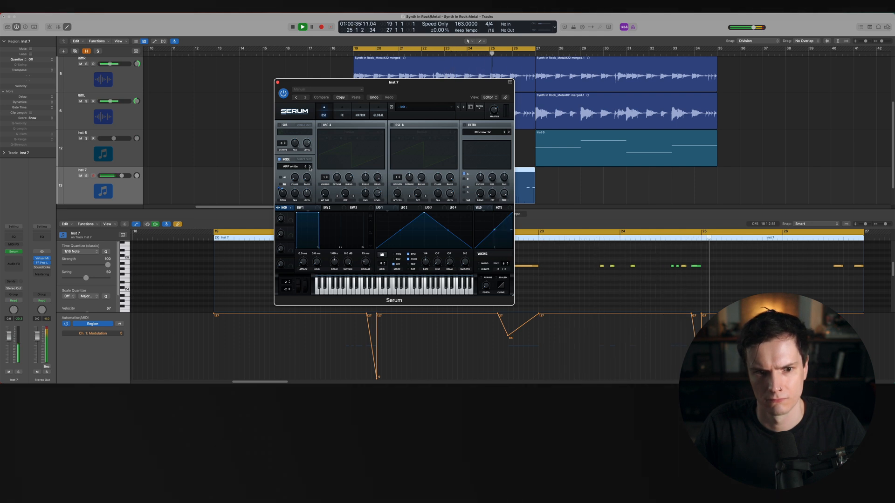
{"action": "left_click", "coordinate": [291, 166]}
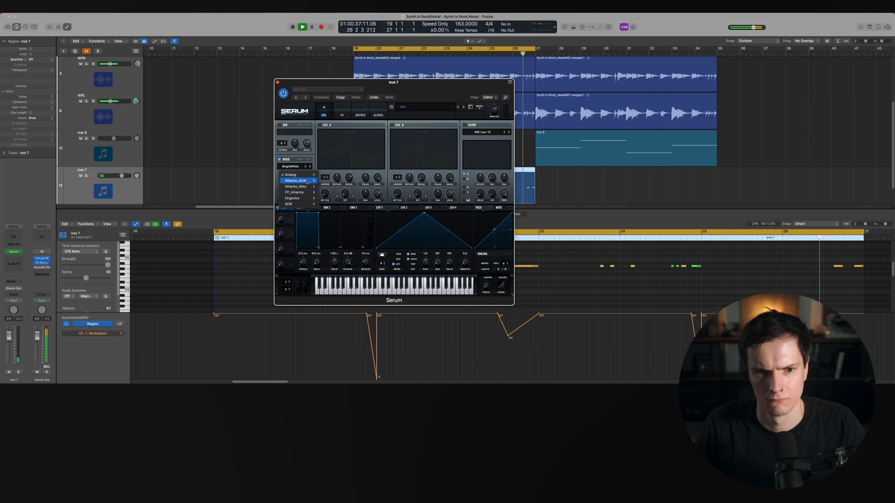
{"action": "mouse_move", "coordinate": [302, 194]}
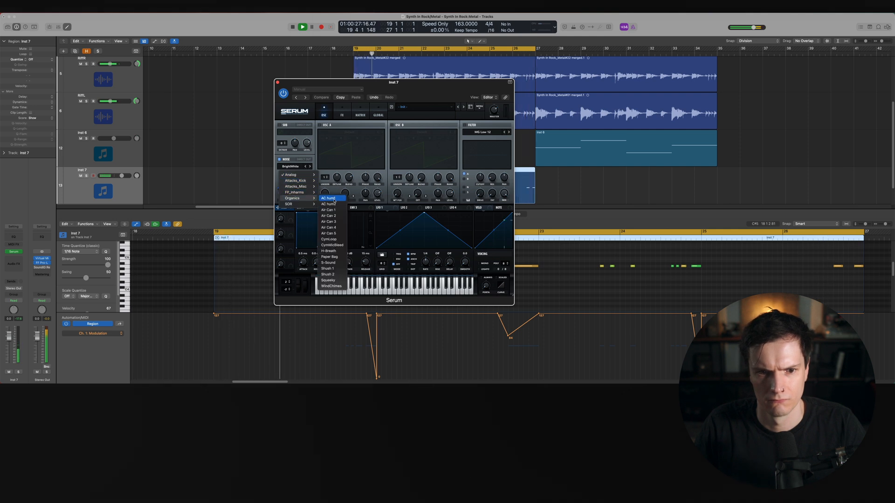
{"action": "left_click", "coordinate": [328, 199]}
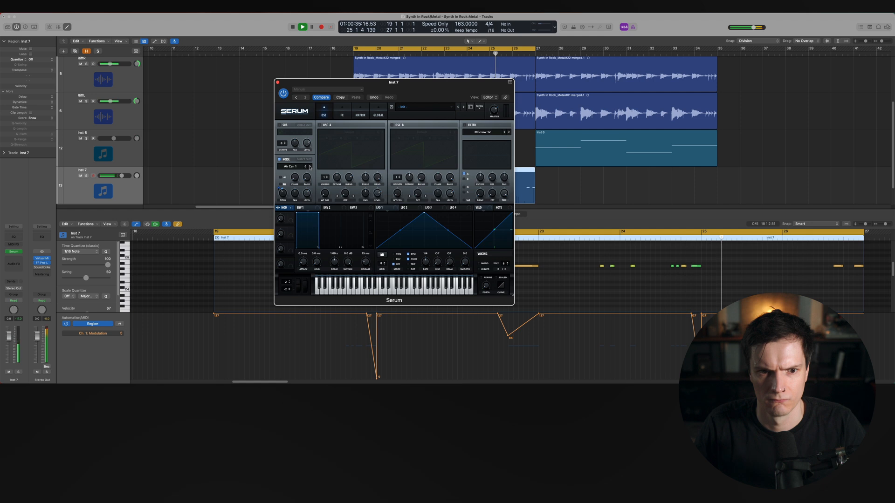
Enable Serum's Reverb effect, solo the track briefly to hear it, and close the Serum window
{"action": "left_click", "coordinate": [349, 114]}
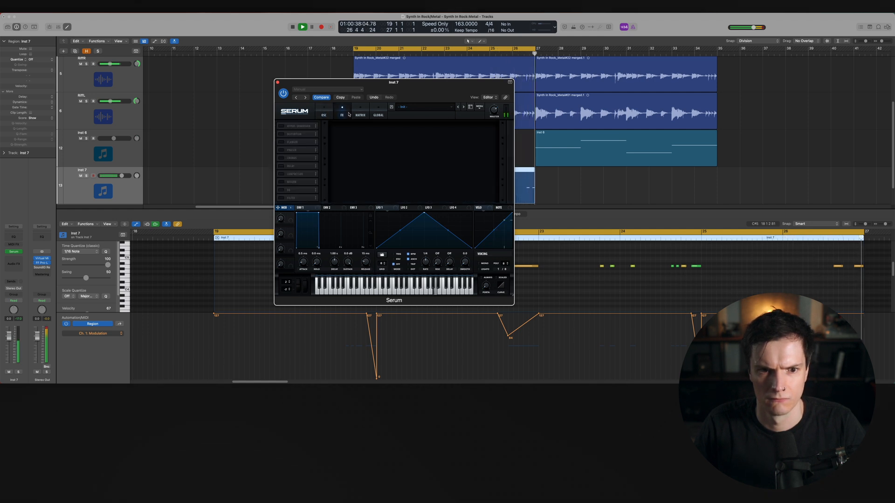
{"action": "left_click", "coordinate": [281, 182]}
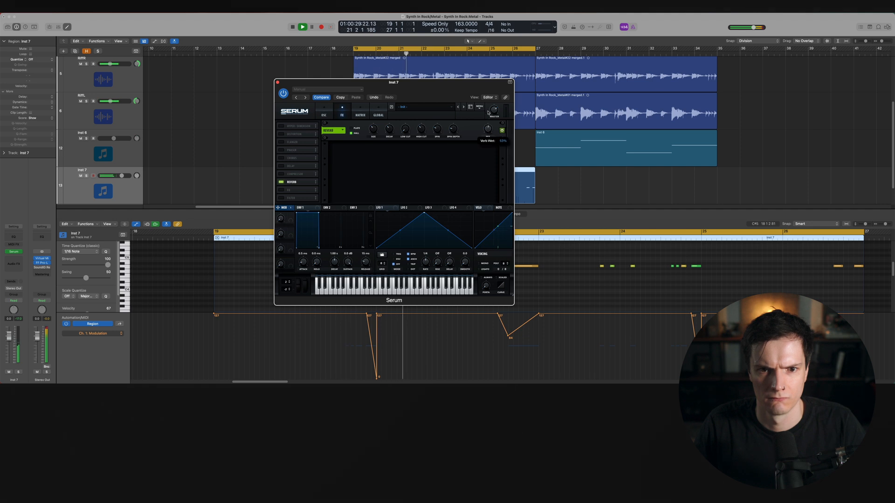
{"action": "key", "text": "s"}
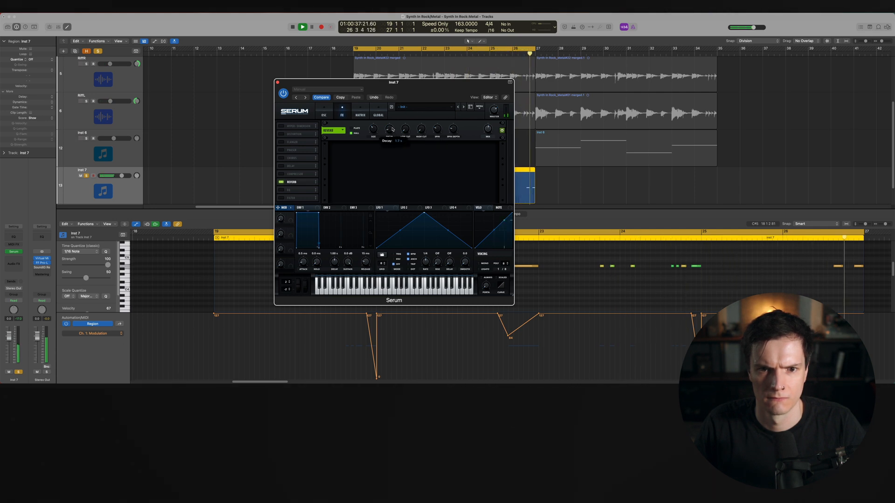
{"action": "key", "text": "s"}
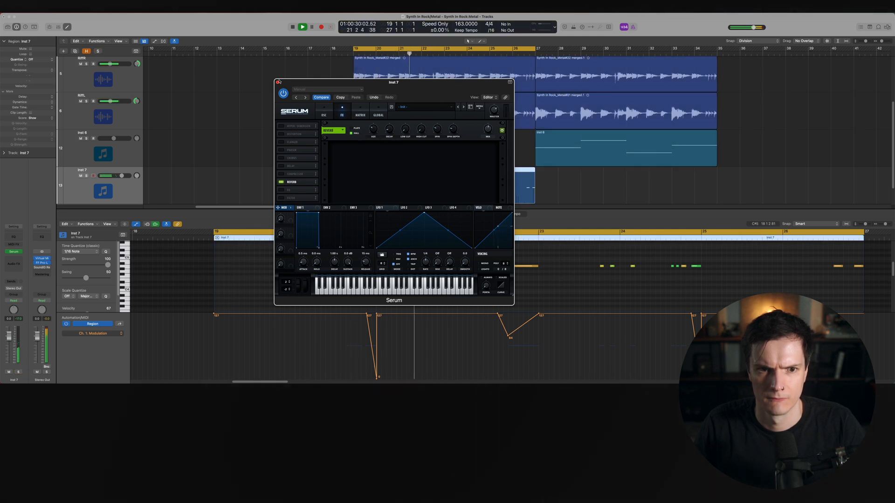
{"action": "left_click", "coordinate": [278, 82]}
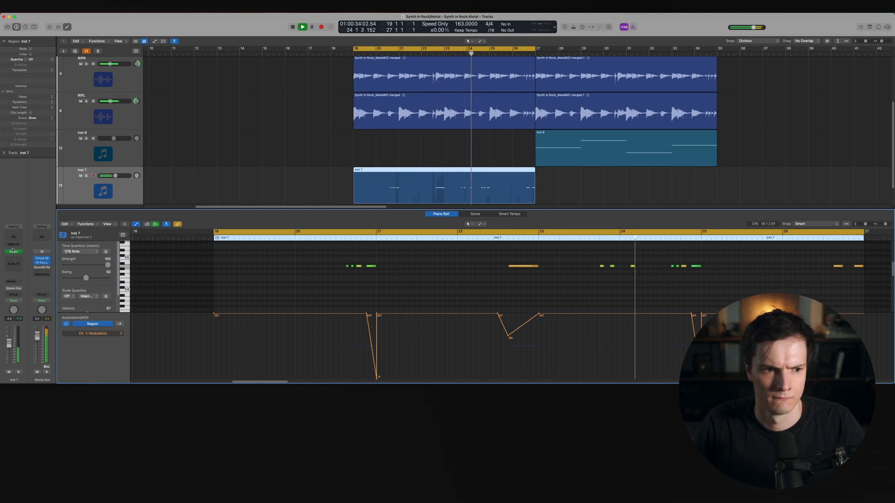
Reopen the Serum window to check its FX page, close it, and stop playback
{"action": "left_click", "coordinate": [14, 251]}
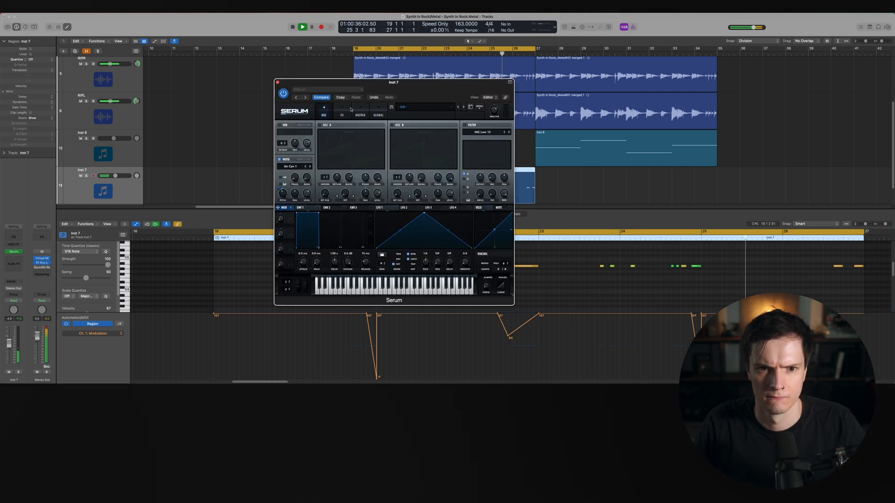
{"action": "left_click", "coordinate": [342, 112]}
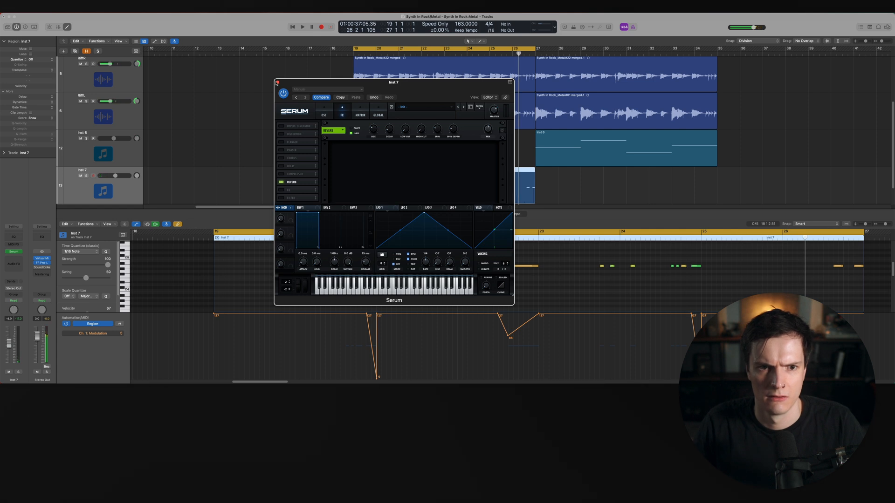
{"action": "left_click", "coordinate": [278, 82]}
{"action": "key", "text": "space"}
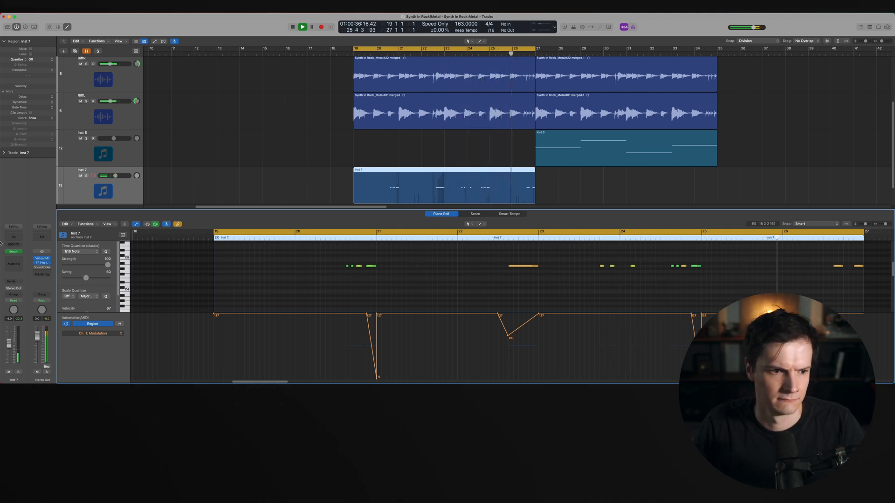
Insert Soundtoys SuperPlate as an audio effect on the noise track and start playback
{"action": "left_click", "coordinate": [12, 257]}
{"action": "left_click", "coordinate": [12, 258]}
{"action": "left_click", "coordinate": [12, 259]}
{"action": "left_click", "coordinate": [12, 258]}
{"action": "key", "text": "space"}
{"action": "left_click", "coordinate": [8, 259]}
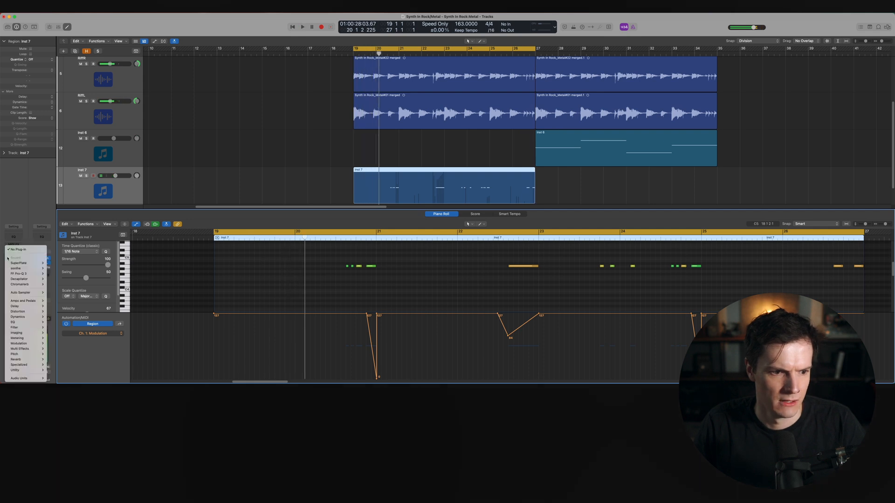
{"action": "mouse_move", "coordinate": [28, 378]}
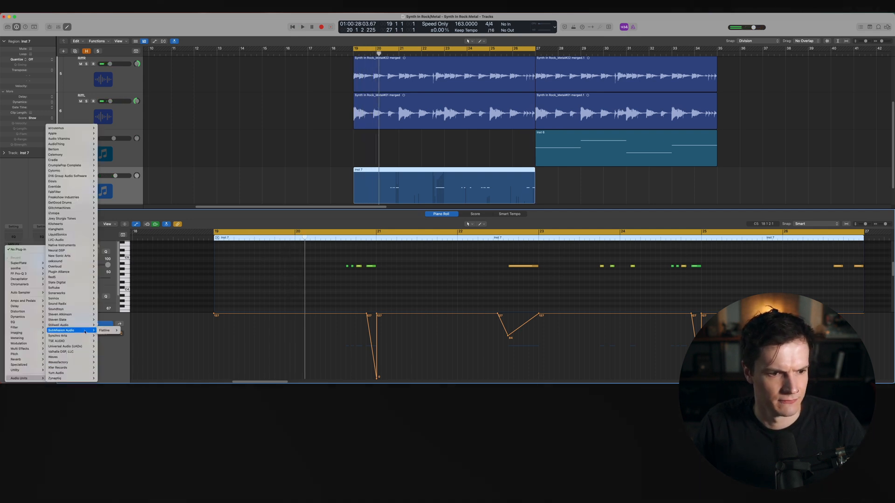
{"action": "mouse_move", "coordinate": [82, 311]}
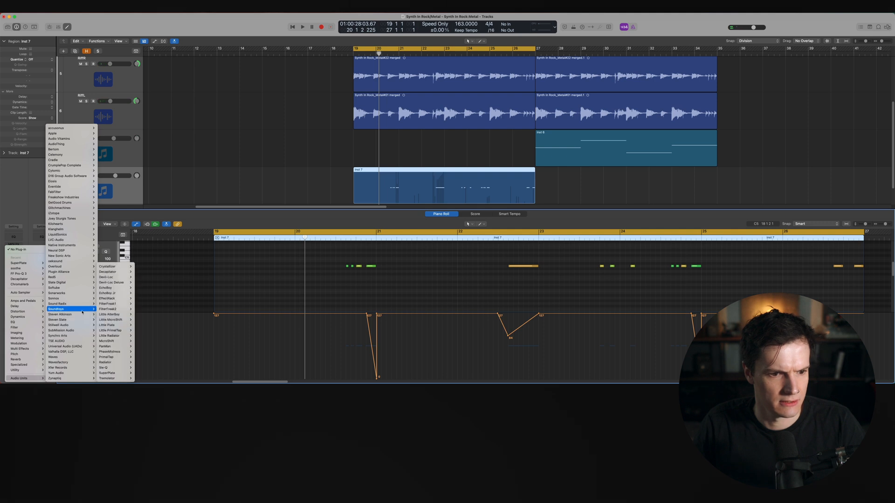
{"action": "left_click", "coordinate": [141, 372]}
{"action": "key", "text": "space"}
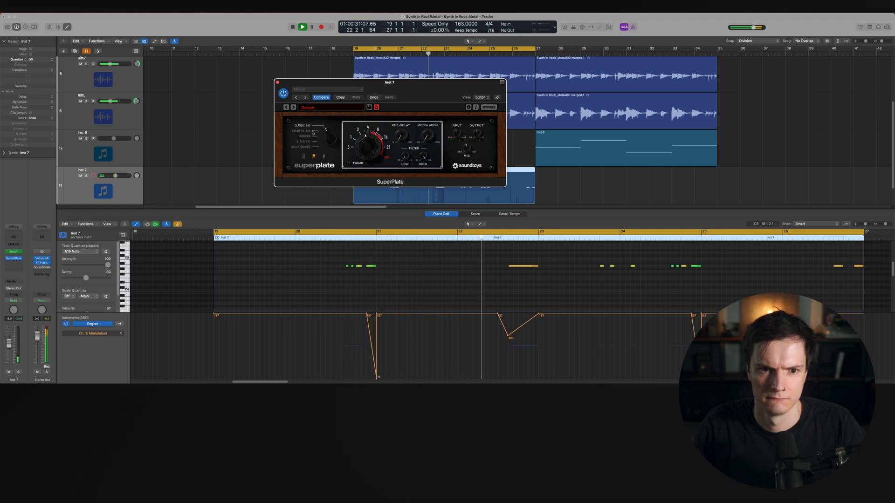
Close SuperPlate and insert Soundtoys Decapitator in the next effect slot
{"action": "left_click", "coordinate": [279, 84]}
{"action": "key", "text": "s"}
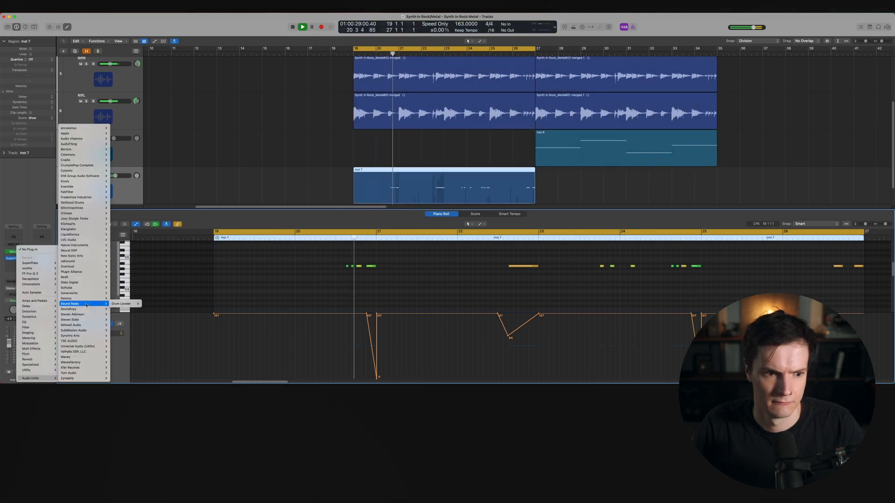
{"action": "mouse_move", "coordinate": [93, 309]}
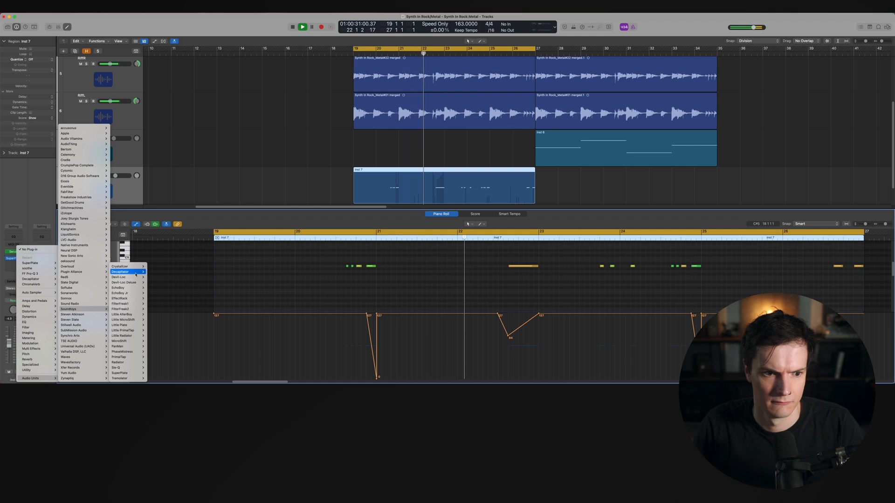
{"action": "left_click", "coordinate": [156, 272]}
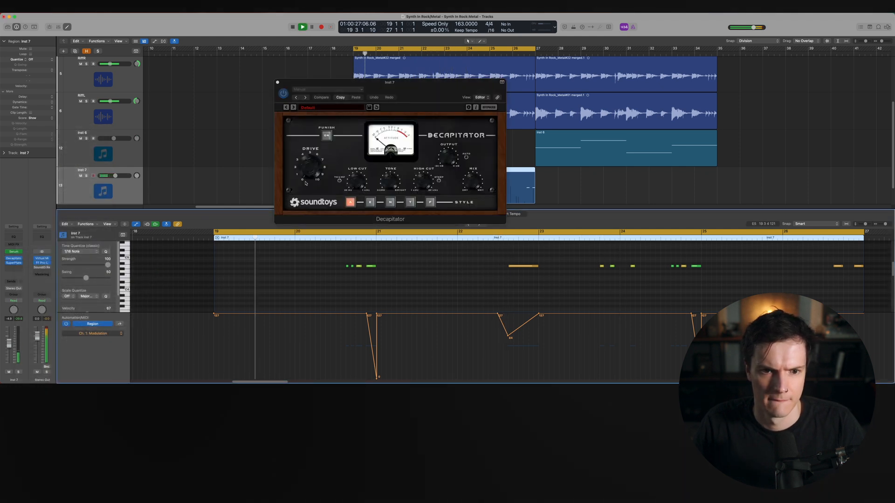
Adjust the Decapitator's Drive and Tone knobs and rebalance the track's volume fader
{"action": "left_click", "coordinate": [306, 183]}
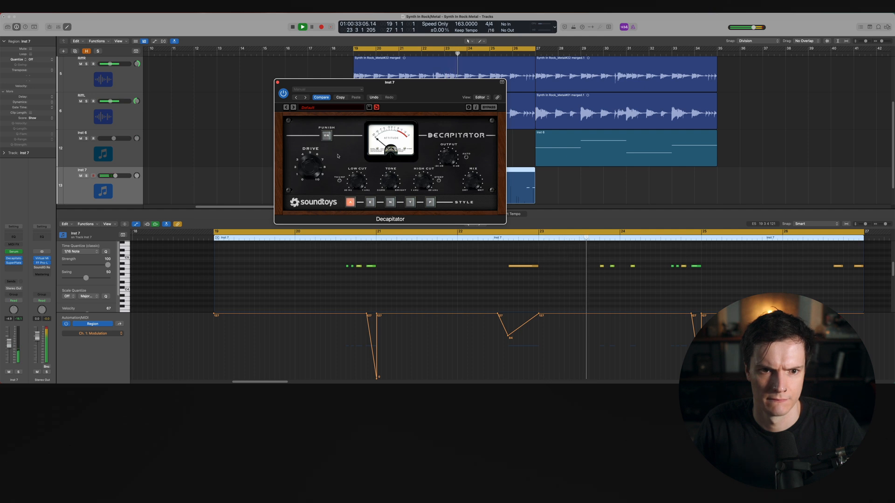
{"action": "left_click_drag", "start_coordinate": [10, 344], "coordinate": [14, 332]}
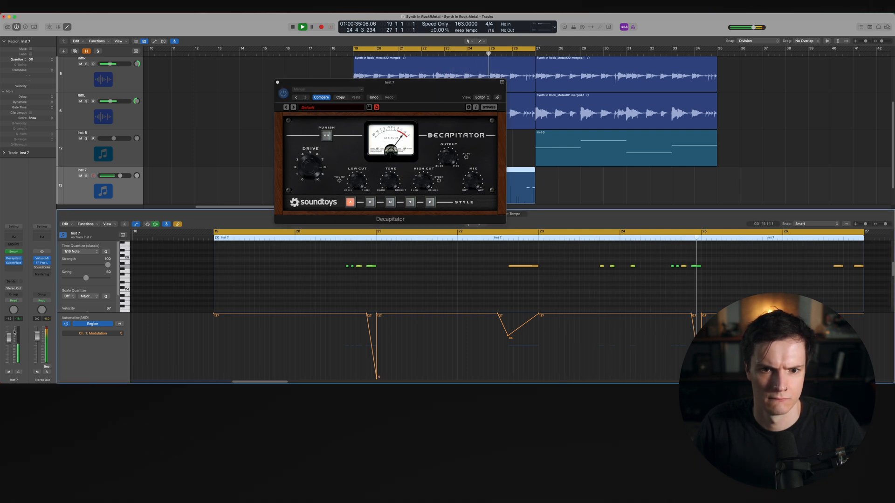
{"action": "left_click", "coordinate": [386, 188]}
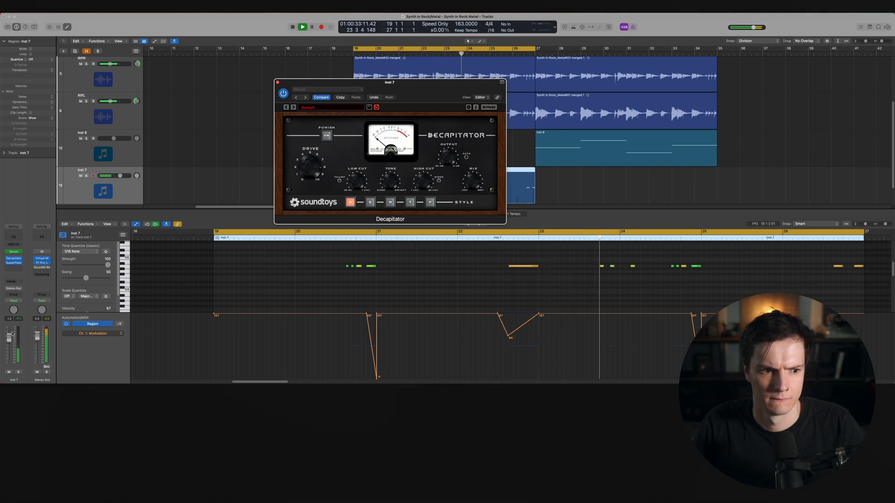
{"action": "left_click_drag", "start_coordinate": [9, 341], "coordinate": [9, 351]}
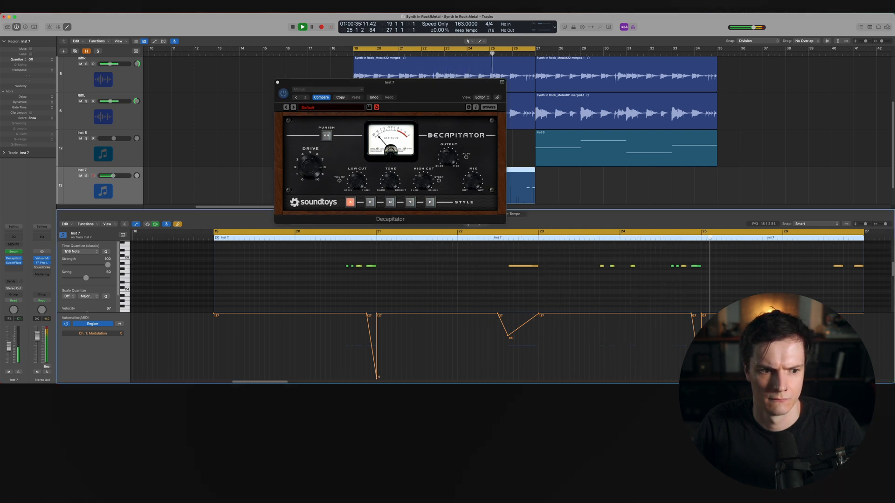
Insert a Ring Mod plug-in in the next effect slot and start playback
{"action": "left_click", "coordinate": [14, 267]}
{"action": "mouse_move", "coordinate": [35, 378]}
{"action": "mouse_move", "coordinate": [75, 378]}
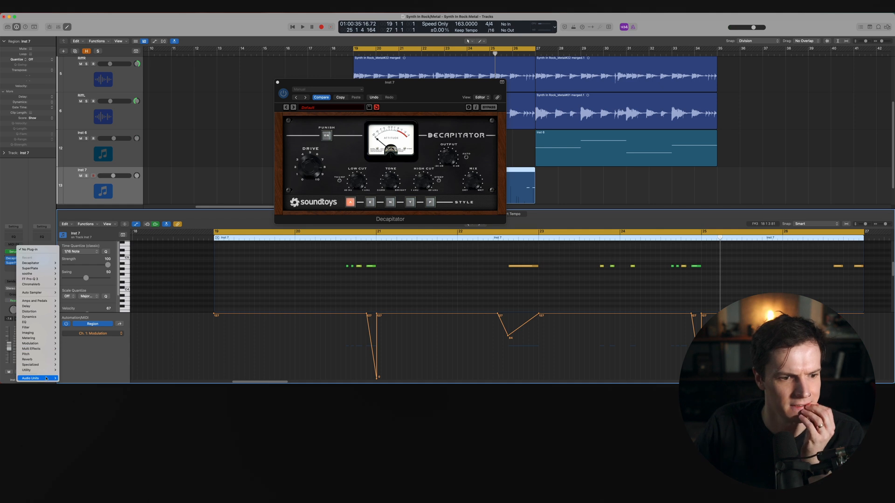
{"action": "mouse_move", "coordinate": [77, 224]}
{"action": "left_click", "coordinate": [159, 352]}
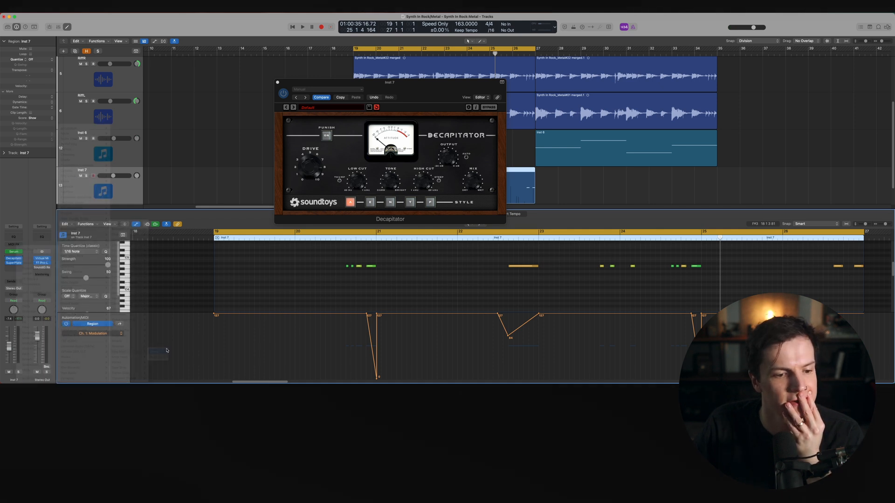
{"action": "key", "text": "space"}
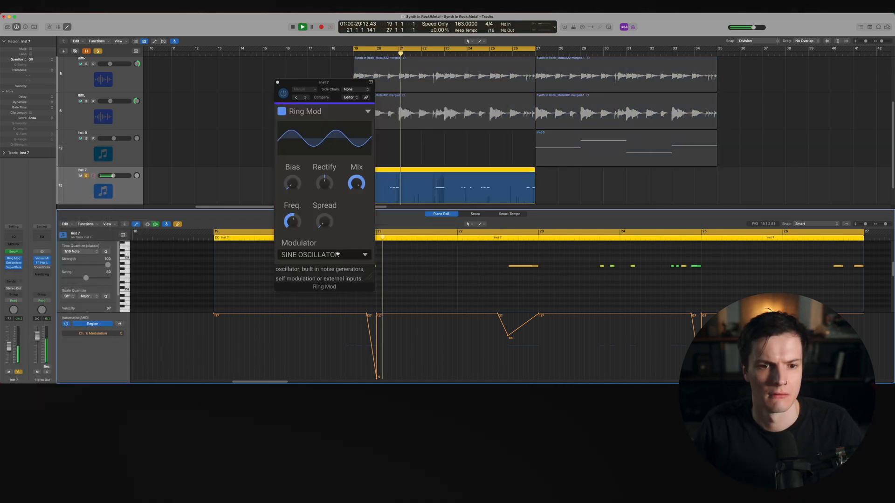
Tweak the Ring Mod's Freq, Rectify and Spread knobs while listening
{"action": "left_click", "coordinate": [292, 221]}
{"action": "left_click_drag", "start_coordinate": [293, 221], "coordinate": [290, 218]}
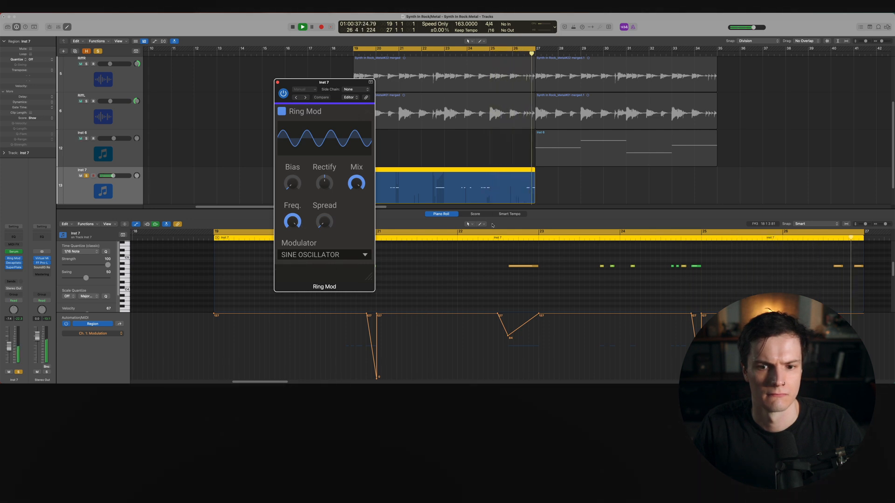
{"action": "mouse_move", "coordinate": [292, 223]}
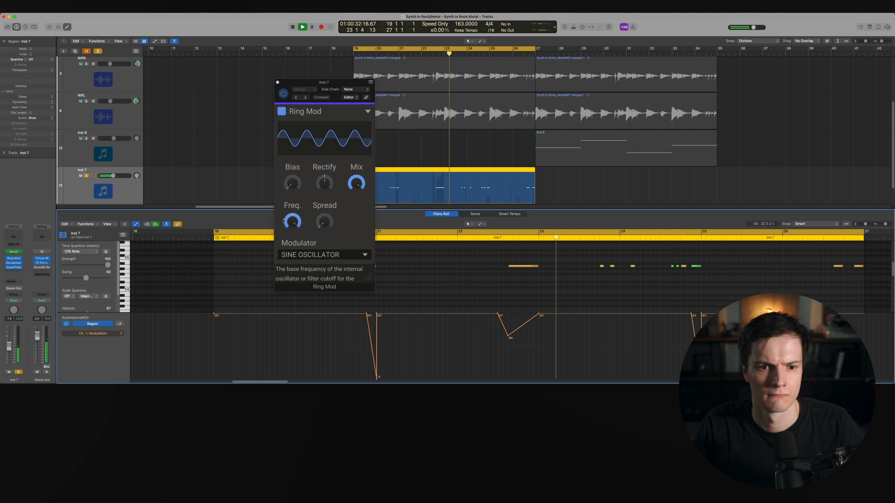
{"action": "left_click_drag", "start_coordinate": [292, 223], "coordinate": [294, 217]}
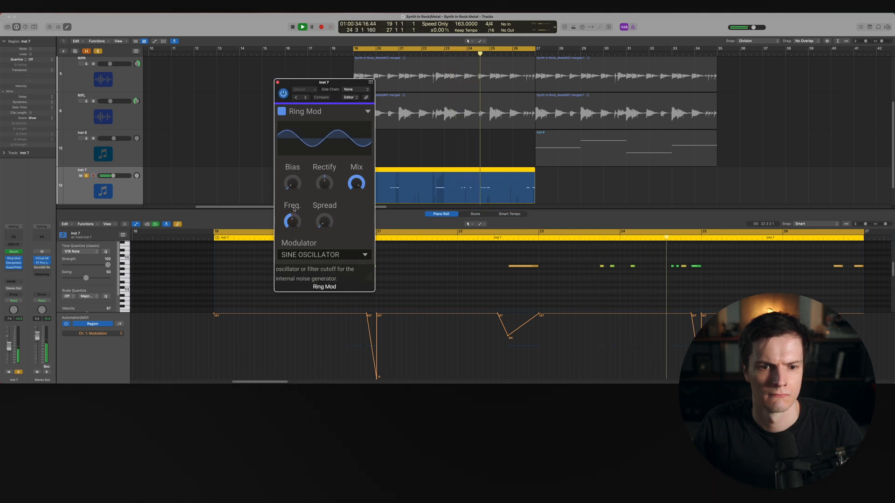
{"action": "mouse_move", "coordinate": [325, 183]}
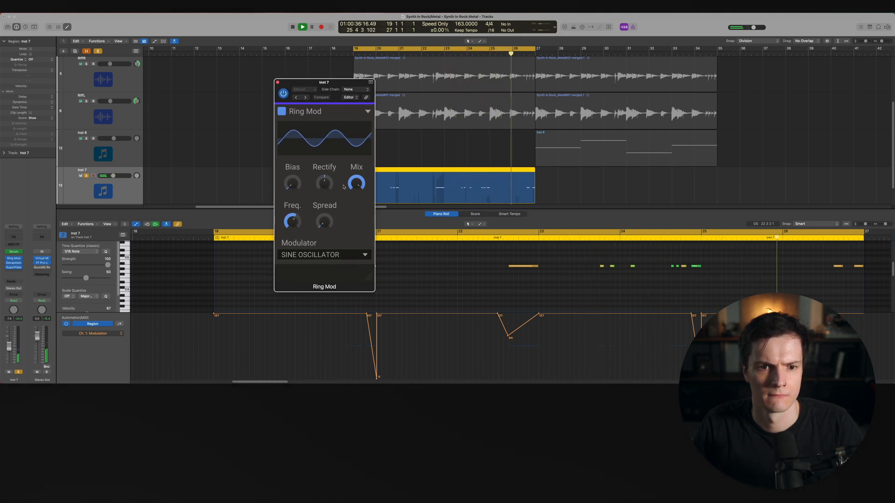
{"action": "left_click_drag", "start_coordinate": [324, 183], "coordinate": [325, 171]}
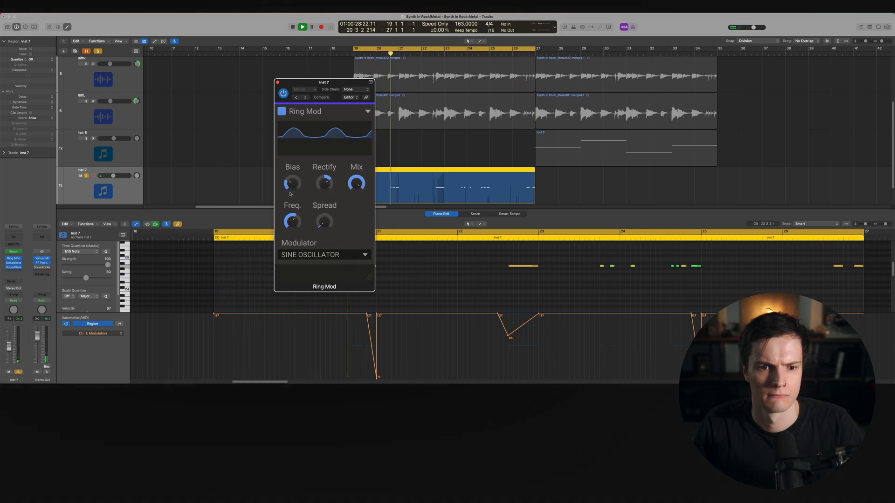
{"action": "left_click_drag", "start_coordinate": [324, 224], "coordinate": [326, 228]}
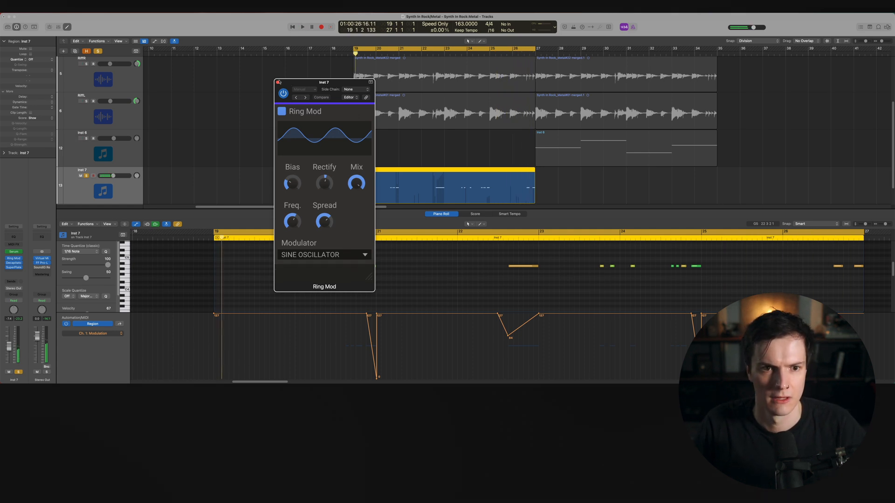
Close the Ring Mod window and set the track volume to about -6.5 dB
{"action": "left_click", "coordinate": [278, 82]}
{"action": "left_click", "coordinate": [87, 176]}
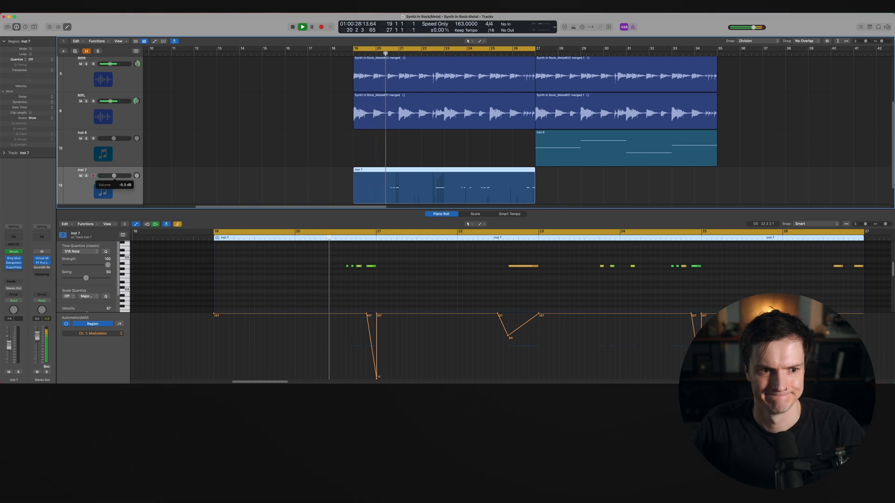
Duplicate the Inst 7 region so a copy follows it at bar 27, and audition it from bar 19
{"action": "left_click_drag", "start_coordinate": [113, 176], "coordinate": [115, 176]}
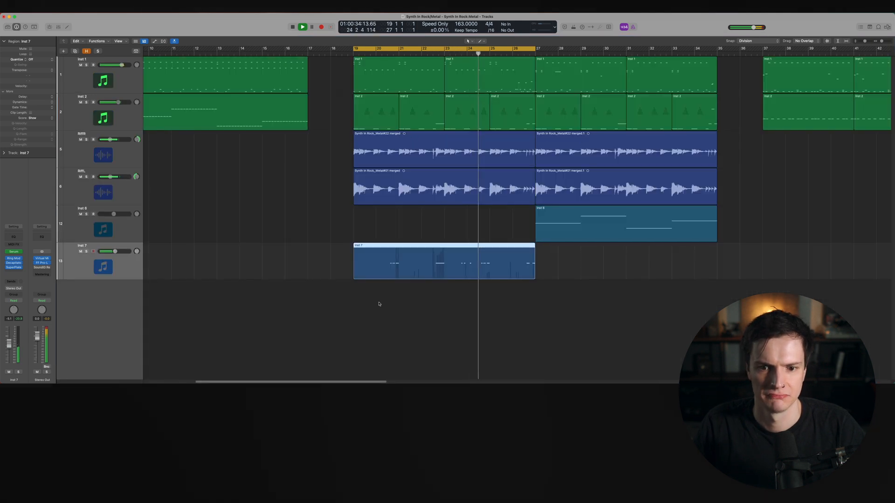
{"action": "left_click_drag", "start_coordinate": [378, 258], "coordinate": [562, 259]}
{"action": "left_click", "coordinate": [505, 49]}
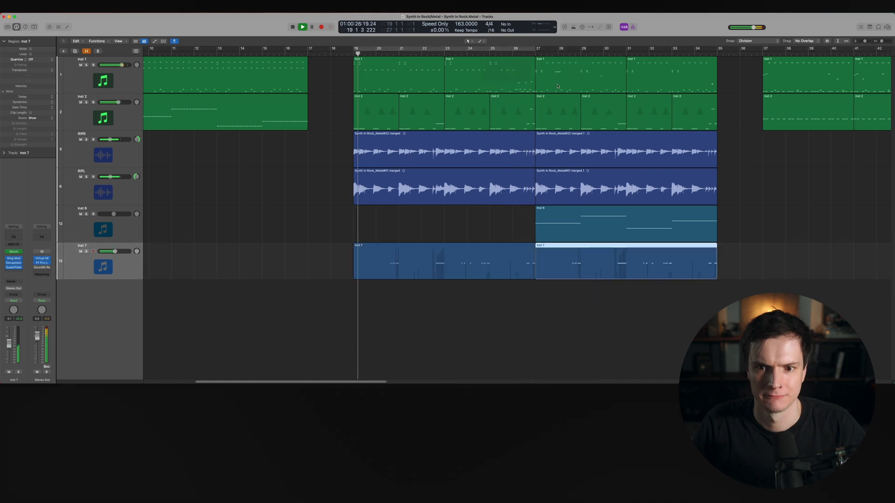
{"action": "key", "text": "space"}
{"action": "left_click", "coordinate": [491, 54]}
{"action": "key", "text": "space"}
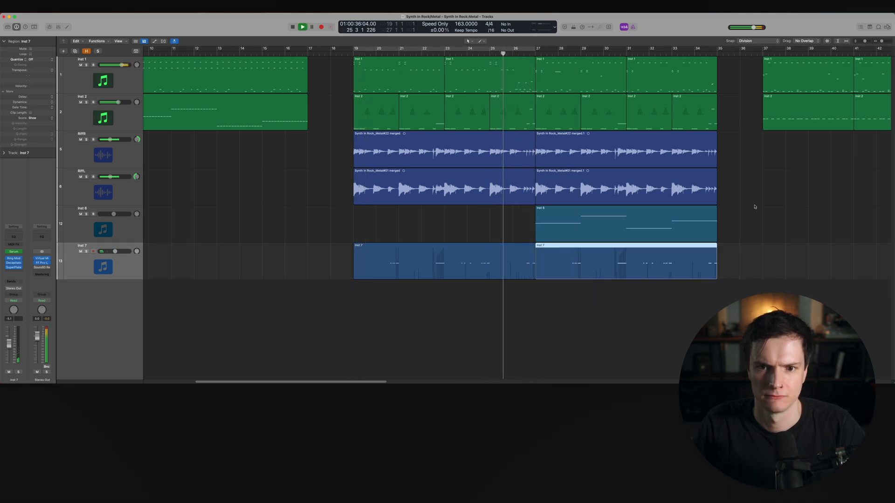
Scroll through the arrangement while listening to the playback, then stop it
{"action": "scroll", "coordinate": [755, 207], "scroll_direction": "up", "scroll_amount": 3}
{"action": "scroll", "coordinate": [754, 207], "scroll_direction": "right", "scroll_amount": 5}
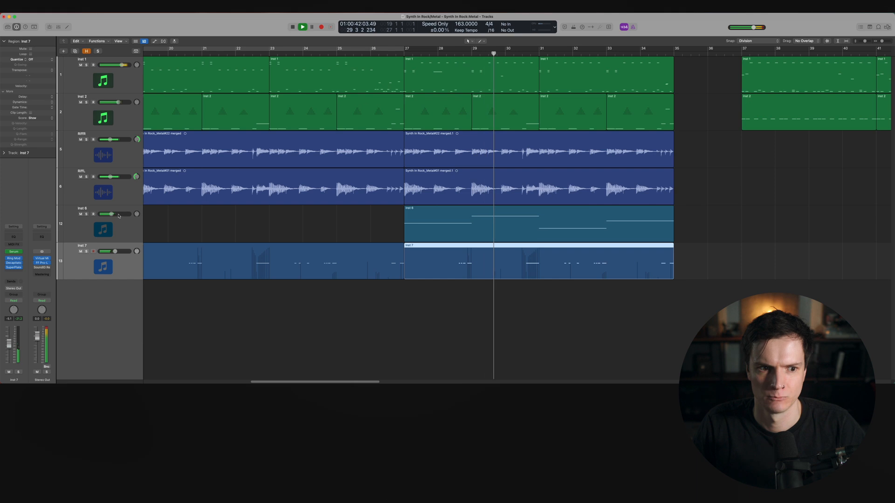
{"action": "scroll", "coordinate": [242, 217], "scroll_direction": "down", "scroll_amount": 2}
{"action": "scroll", "coordinate": [242, 218], "scroll_direction": "down", "scroll_amount": 3}
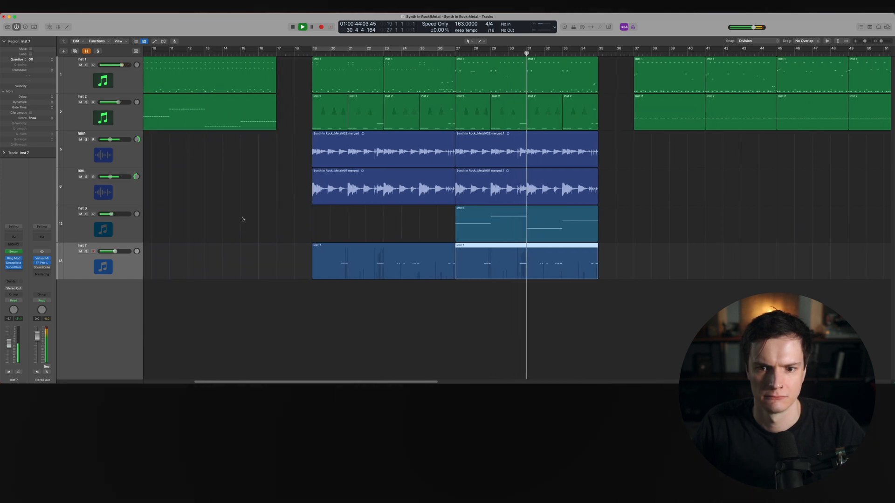
{"action": "scroll", "coordinate": [268, 224], "scroll_direction": "up", "scroll_amount": 1}
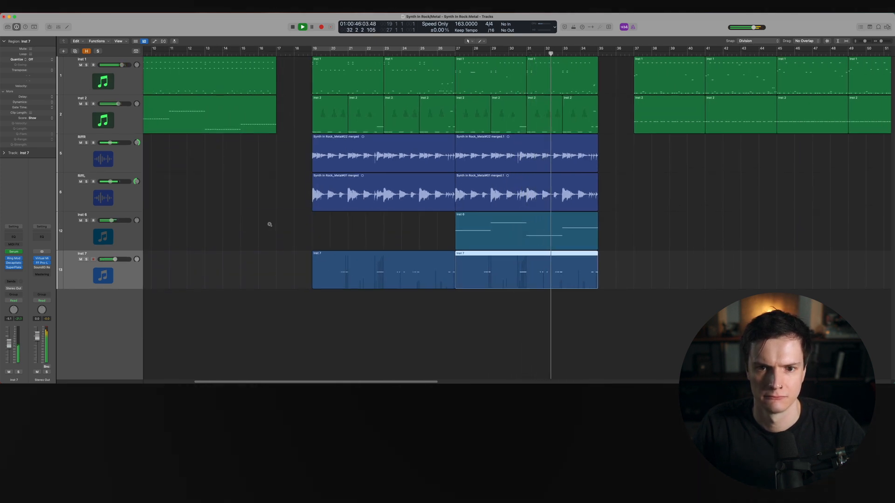
{"action": "scroll", "coordinate": [269, 224], "scroll_direction": "up", "scroll_amount": 2}
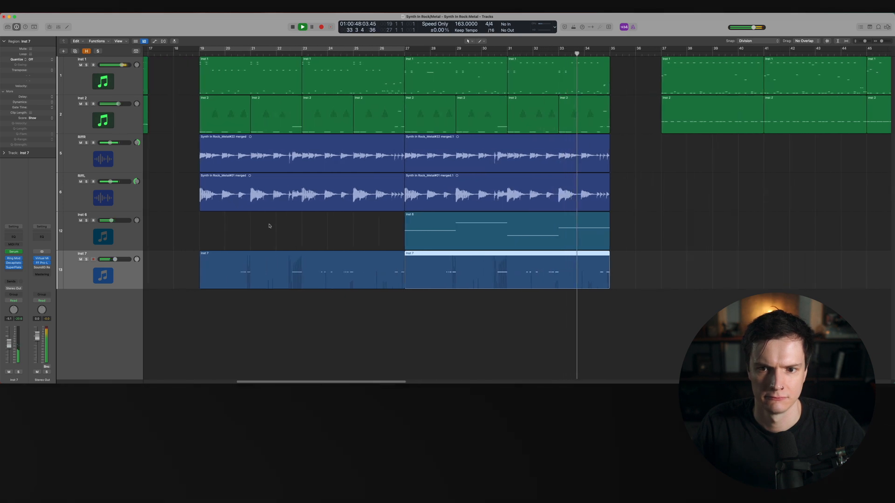
{"action": "key", "text": "space"}
Create a new software instrument track below Inst 7
{"action": "left_click", "coordinate": [646, 277]}
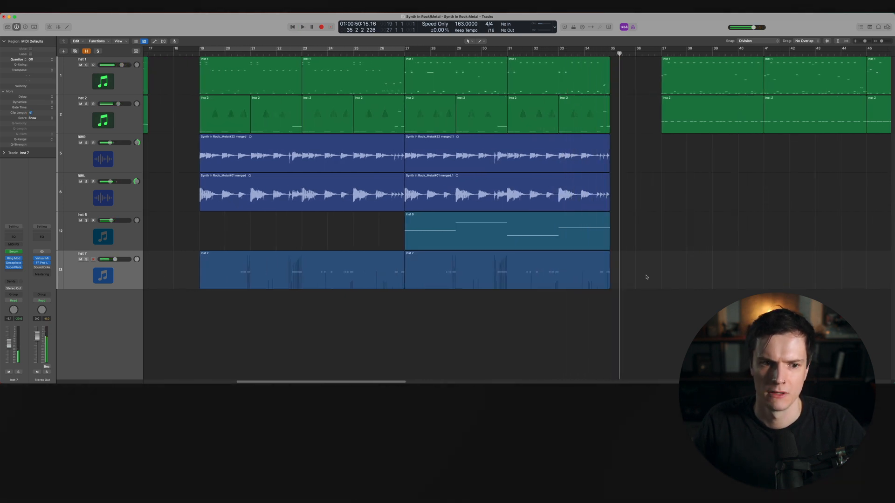
{"action": "double_click", "coordinate": [128, 303]}
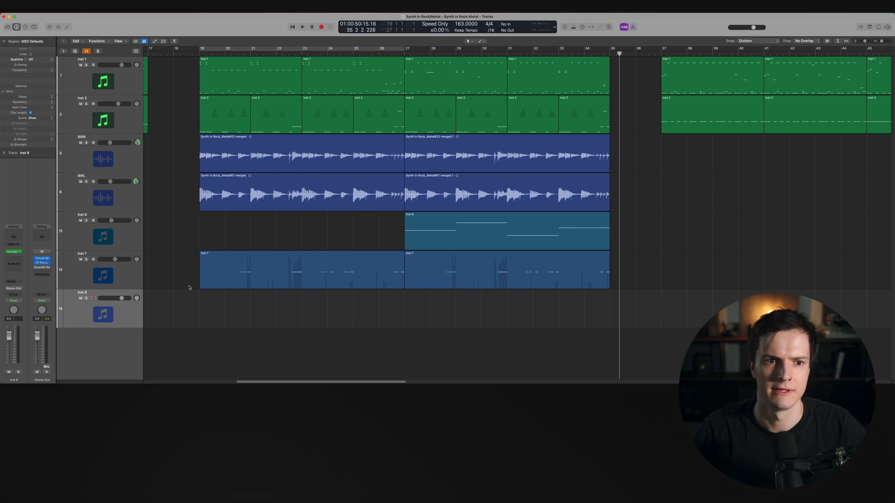
{"action": "key", "text": "space"}
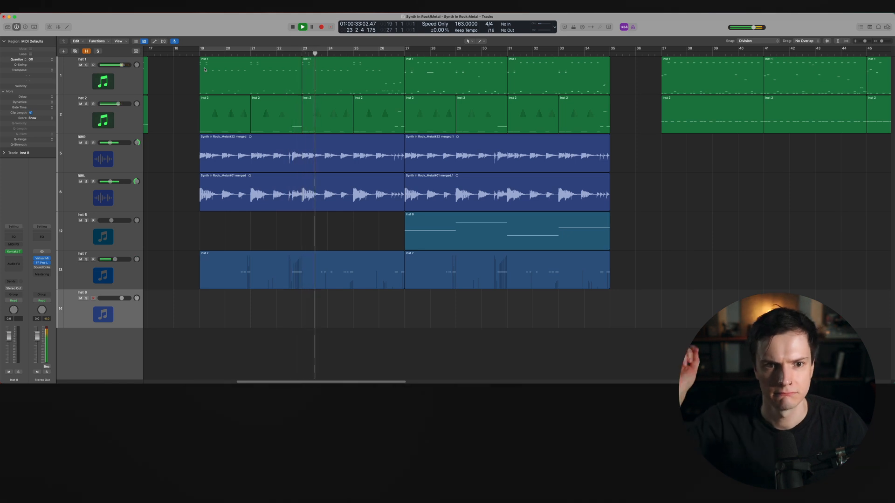
{"action": "key", "text": "space"}
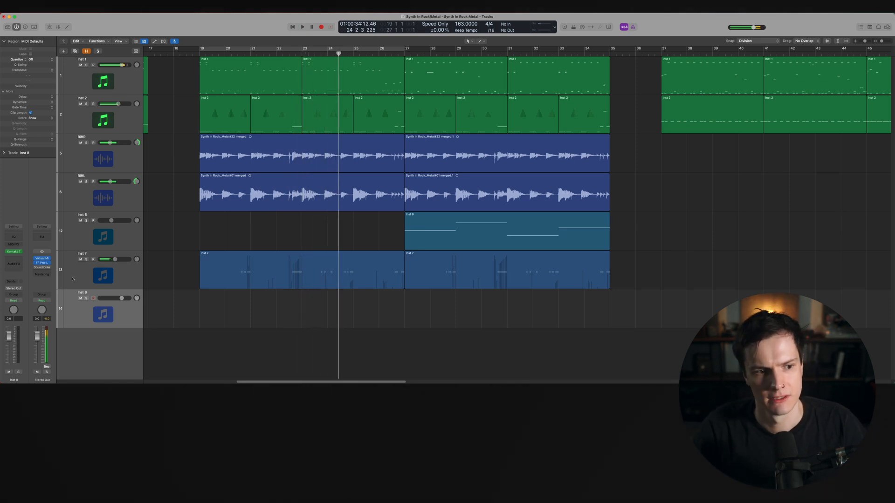
Replace the new track's Kontakt 7 instrument with Omnisphere
{"action": "left_click", "coordinate": [20, 254]}
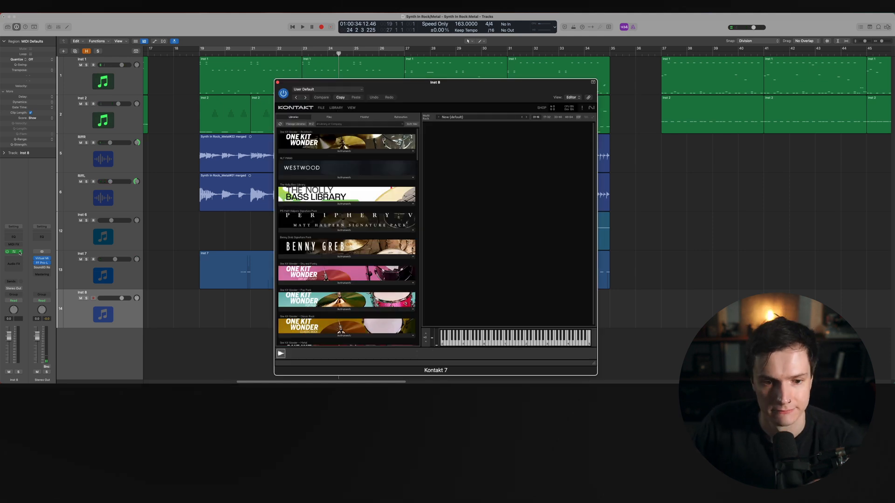
{"action": "scroll", "coordinate": [316, 318], "scroll_direction": "down", "scroll_amount": 15}
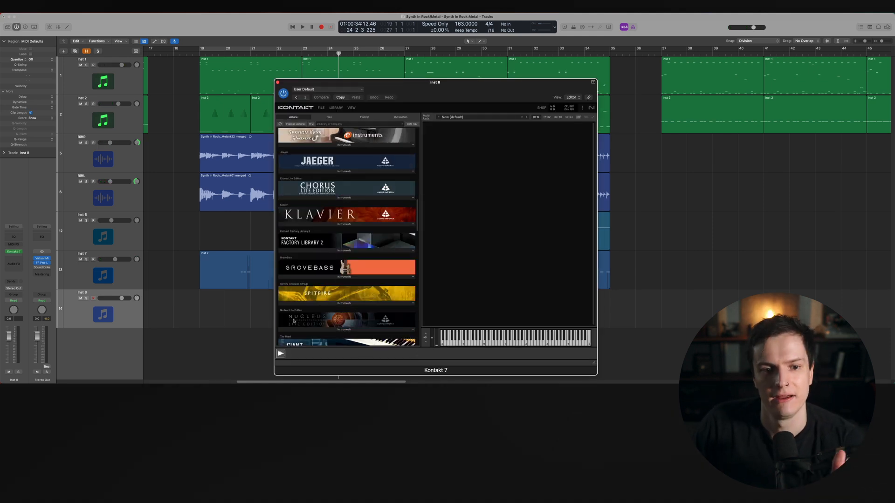
{"action": "scroll", "coordinate": [331, 321], "scroll_direction": "down", "scroll_amount": 1}
{"action": "left_click", "coordinate": [13, 252]}
{"action": "mouse_move", "coordinate": [49, 373]}
{"action": "mouse_move", "coordinate": [101, 347]}
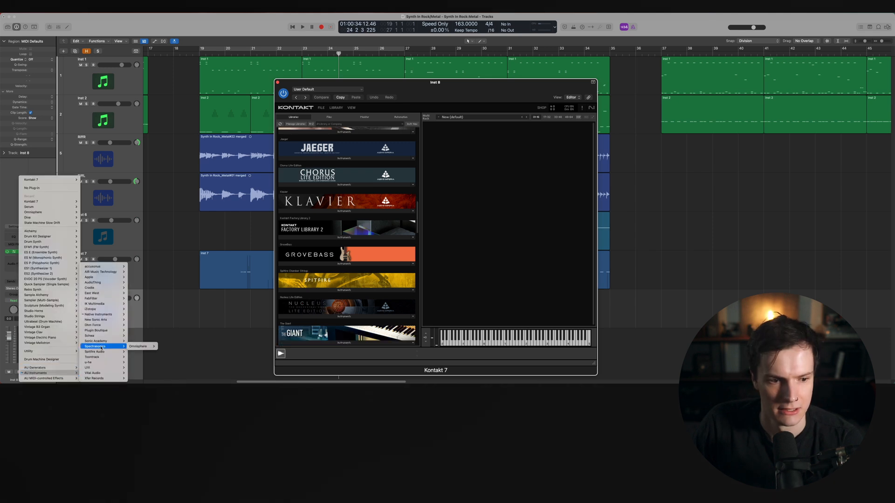
{"action": "left_click", "coordinate": [147, 346]}
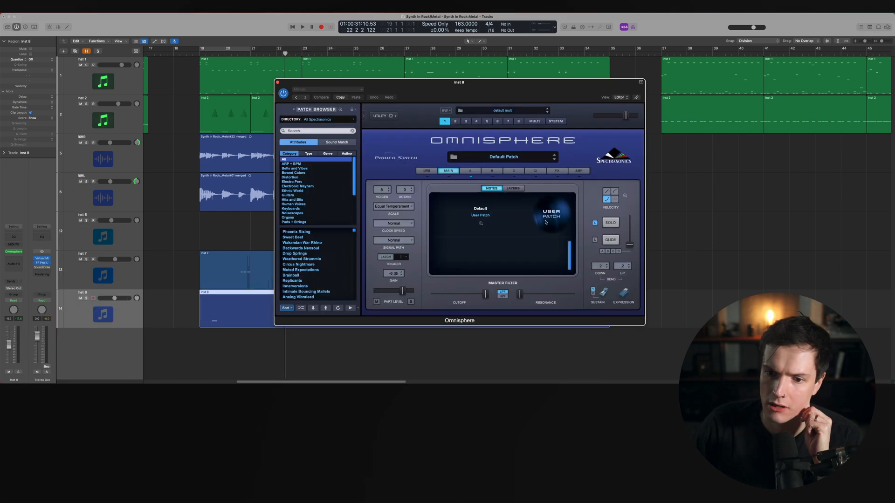
Switch Omnisphere's Part A oscillator to Sample mode and open the Soundsource Browser
{"action": "left_click", "coordinate": [470, 171]}
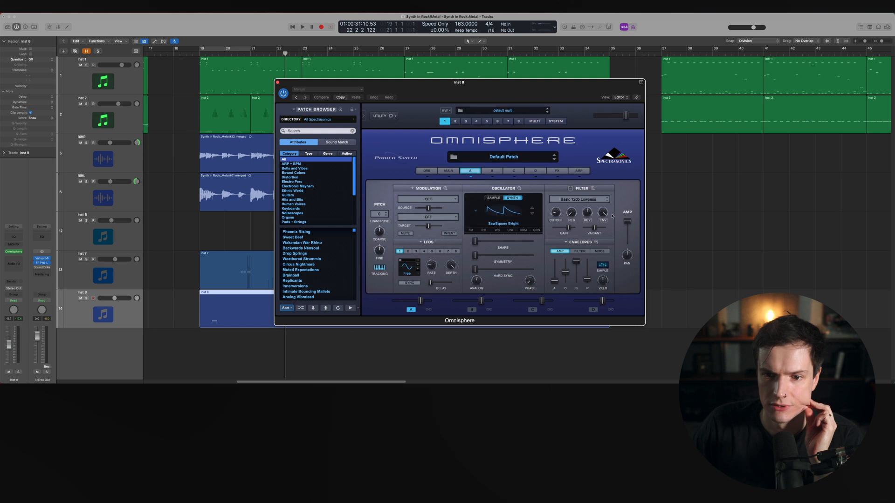
{"action": "left_click", "coordinate": [493, 198]}
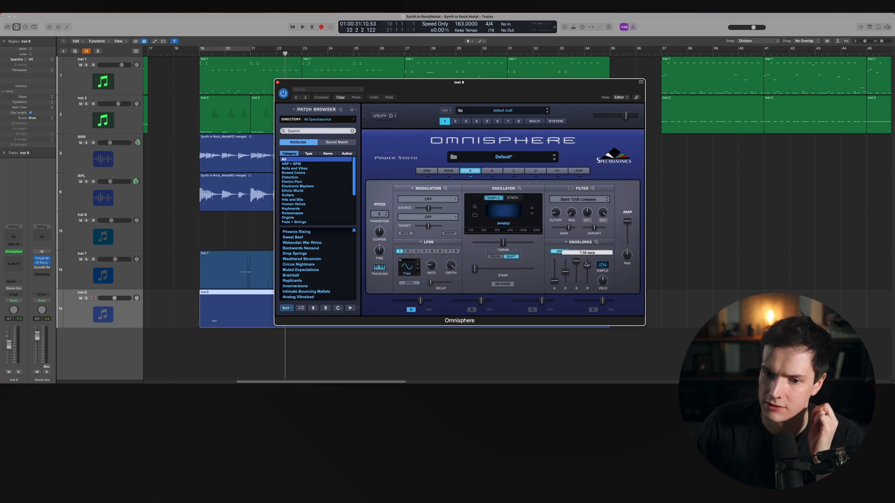
{"action": "left_click", "coordinate": [510, 216]}
{"action": "left_click", "coordinate": [551, 239]}
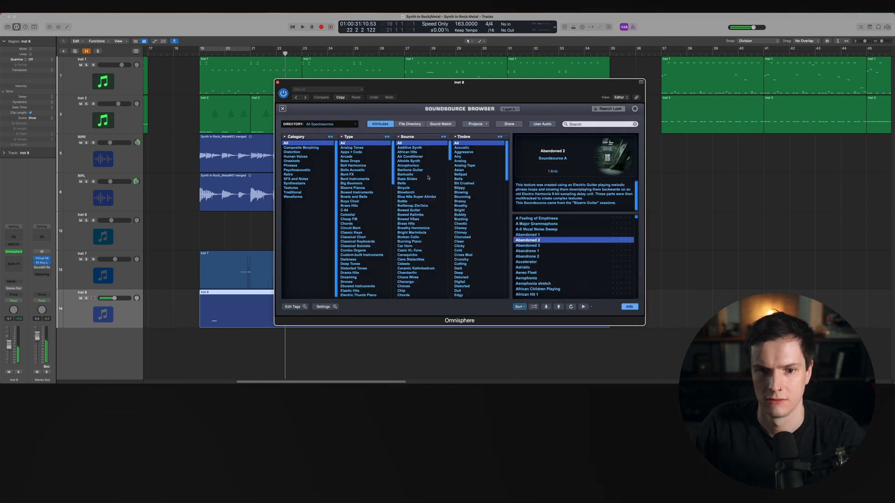
Try the Blowtorch source's Burning Piano SFX Torch 1, then filter by the Metallics type and load Bowed Cymbal Striker
{"action": "left_click", "coordinate": [423, 194]}
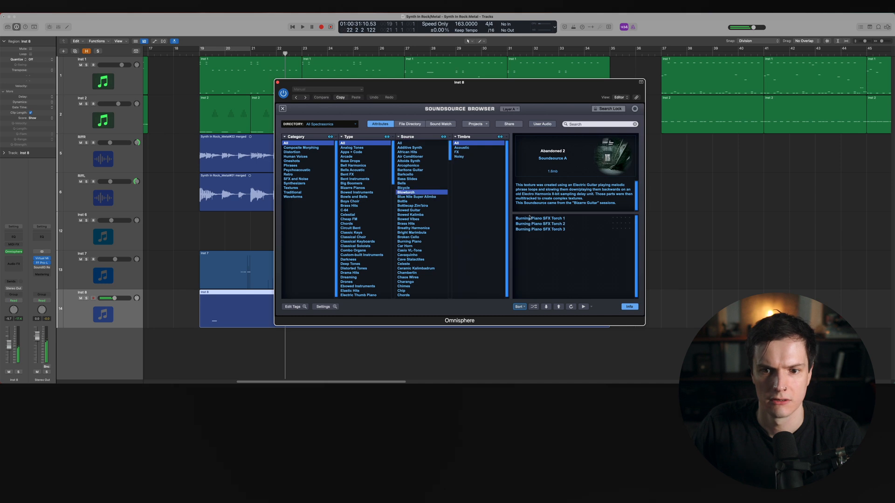
{"action": "left_click", "coordinate": [531, 218]}
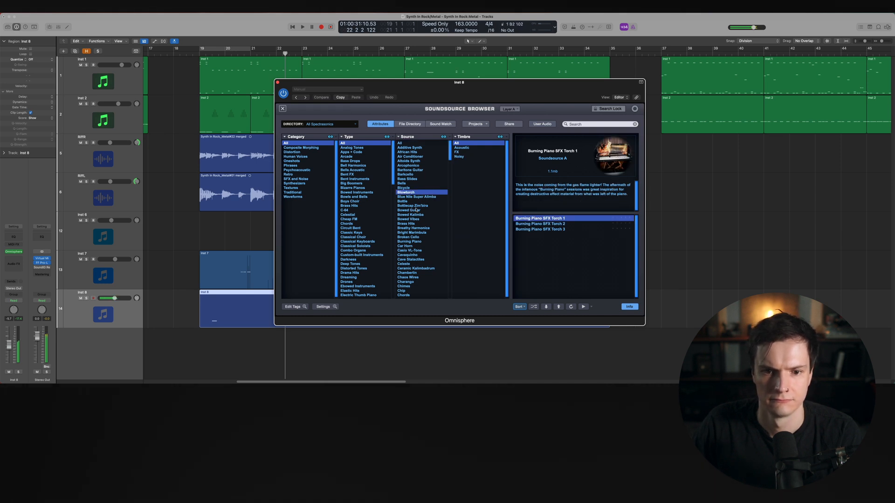
{"action": "scroll", "coordinate": [380, 253], "scroll_direction": "down", "scroll_amount": 7}
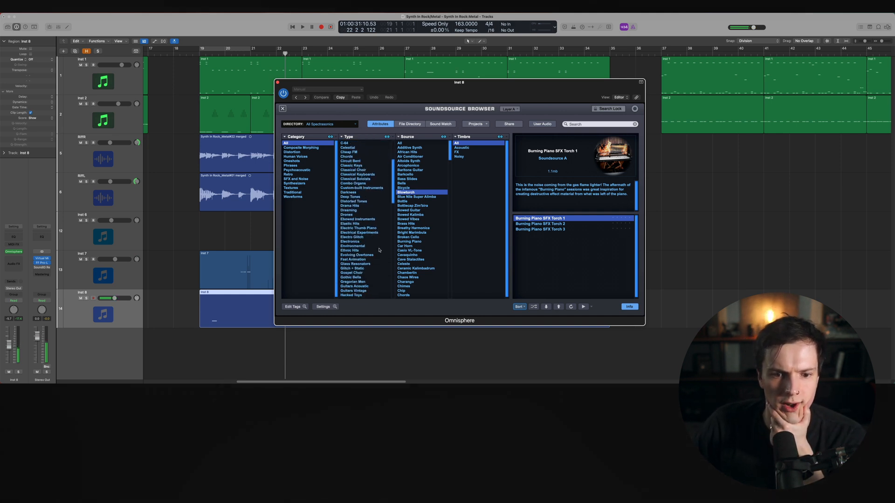
{"action": "scroll", "coordinate": [380, 254], "scroll_direction": "down", "scroll_amount": 6}
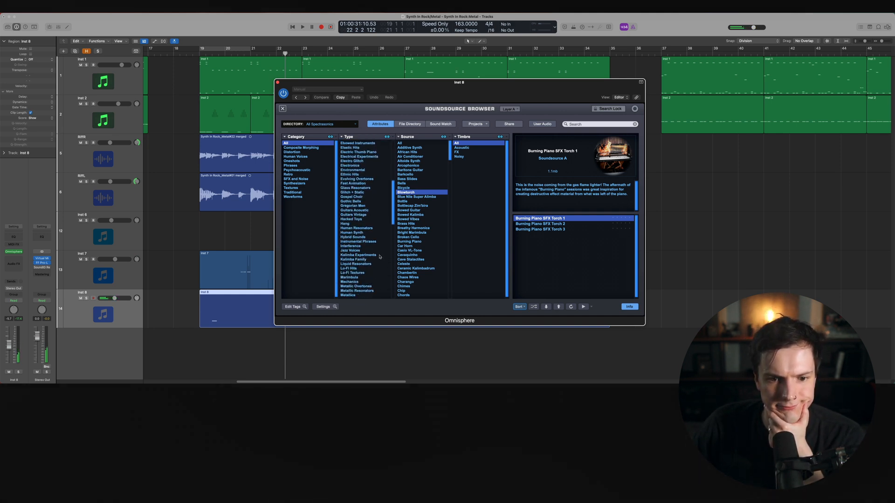
{"action": "scroll", "coordinate": [380, 257], "scroll_direction": "down", "scroll_amount": 1}
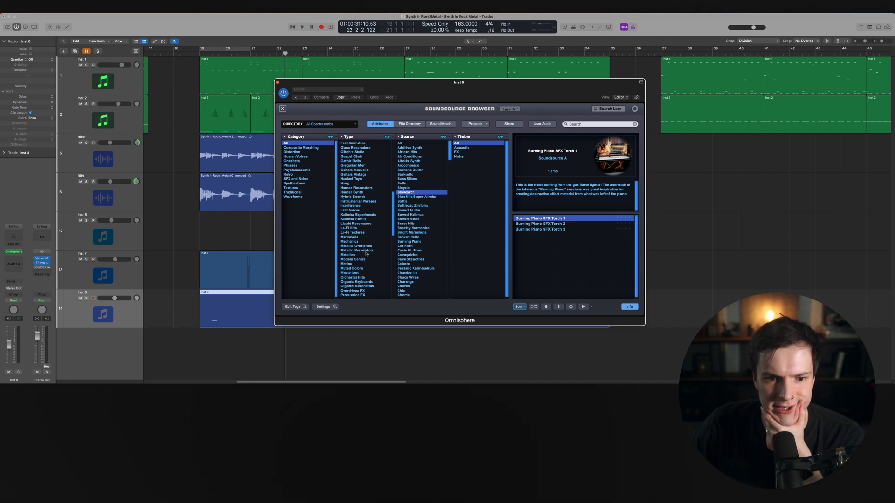
{"action": "left_click", "coordinate": [366, 256]}
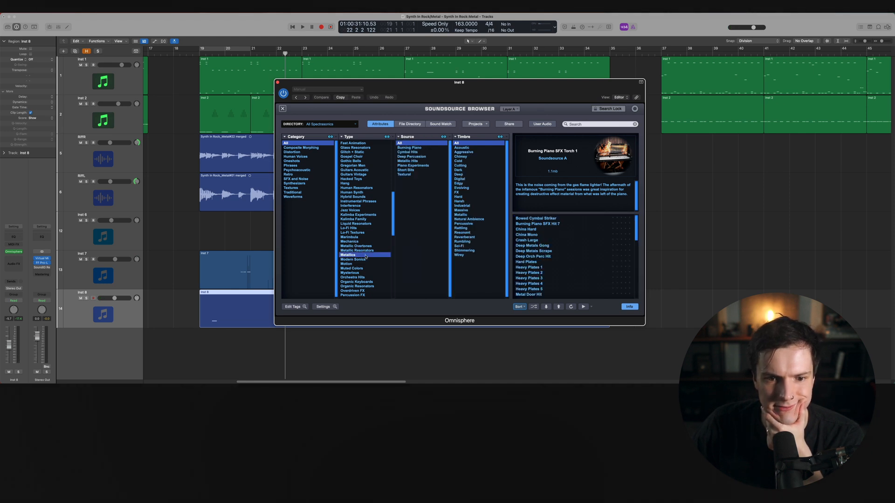
{"action": "left_click", "coordinate": [548, 219]}
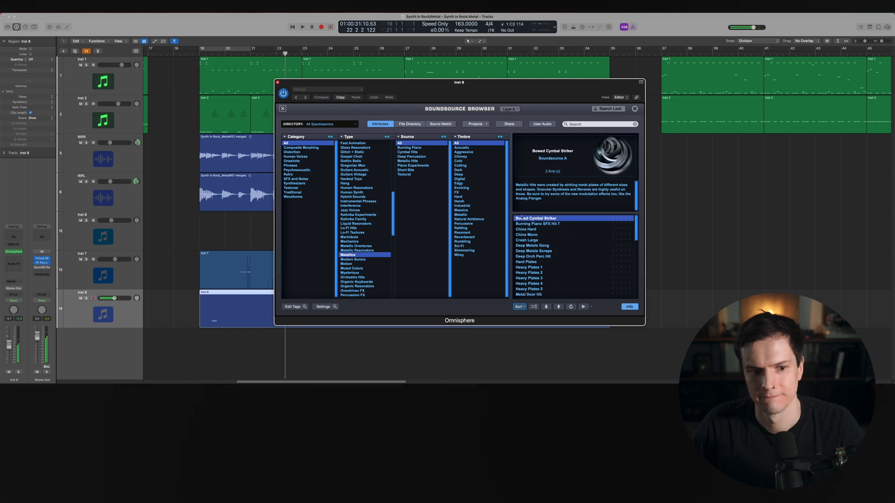
Play from bar 19 and audition several Metallics soundsources, settling on Metal Door Hit
{"action": "left_click", "coordinate": [222, 51]}
{"action": "key", "text": "space"}
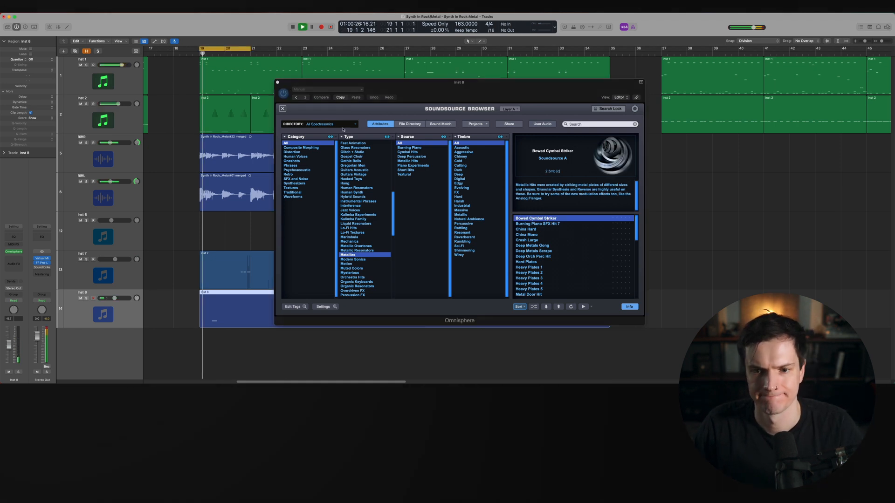
{"action": "left_click", "coordinate": [552, 230]}
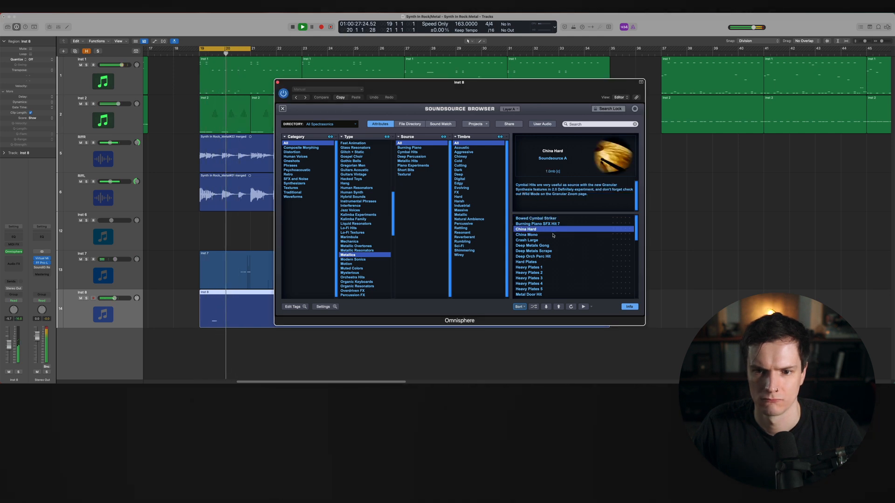
{"action": "left_click", "coordinate": [553, 235]}
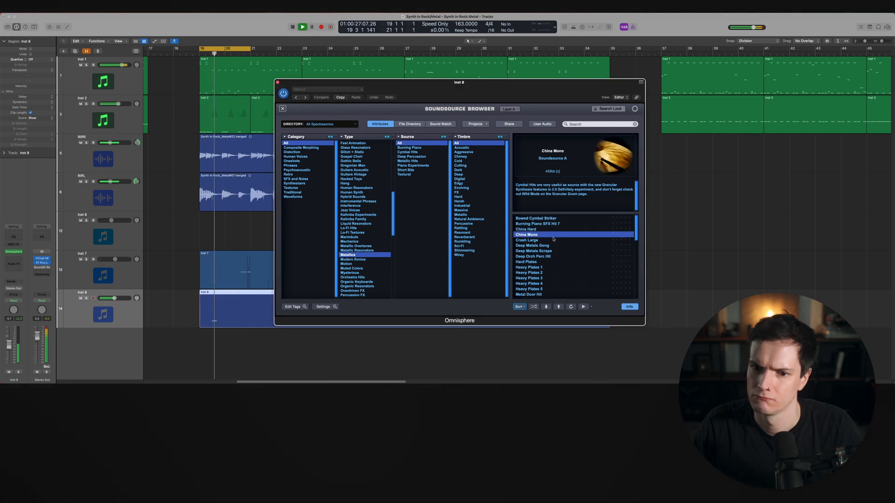
{"action": "left_click", "coordinate": [557, 251]}
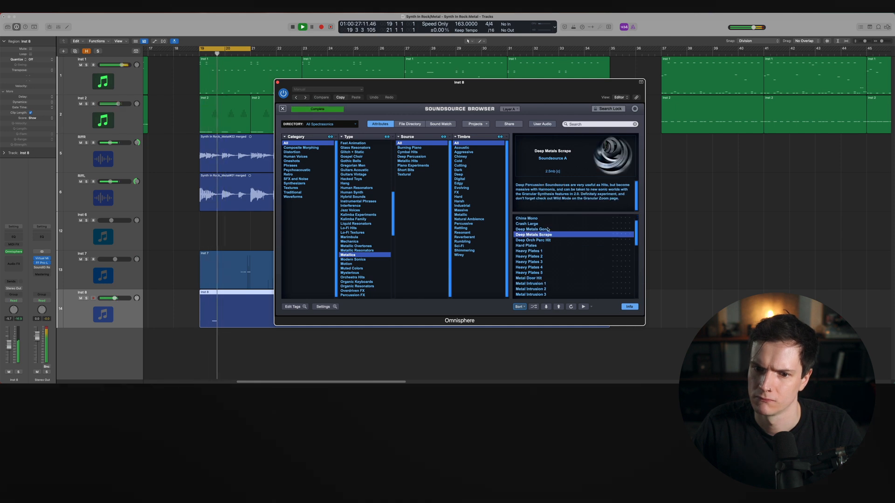
{"action": "key", "text": "Up"}
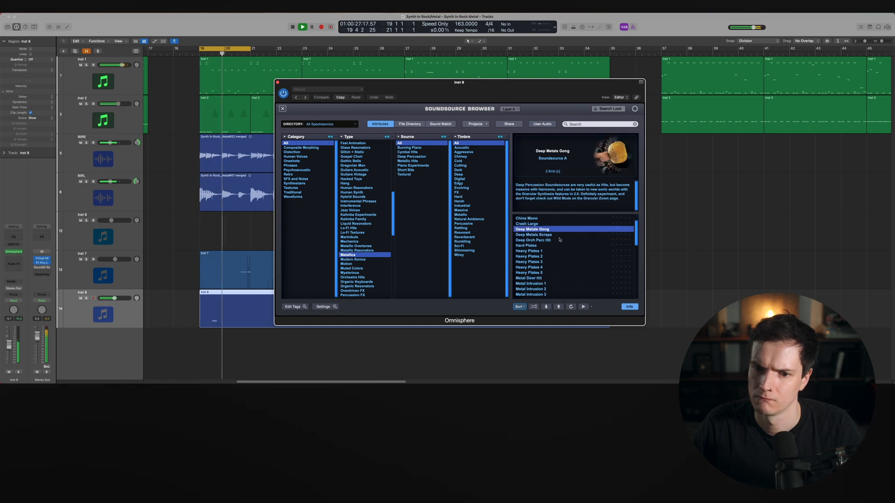
{"action": "left_click", "coordinate": [559, 240]}
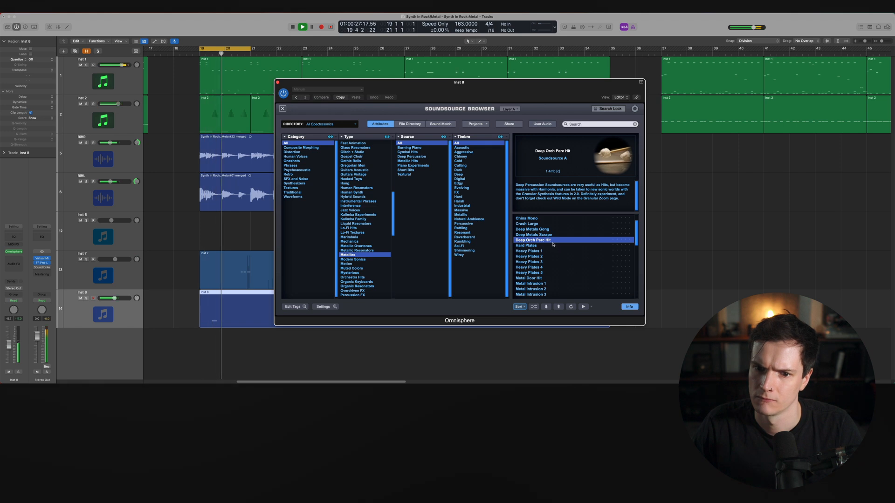
{"action": "left_click", "coordinate": [558, 246]}
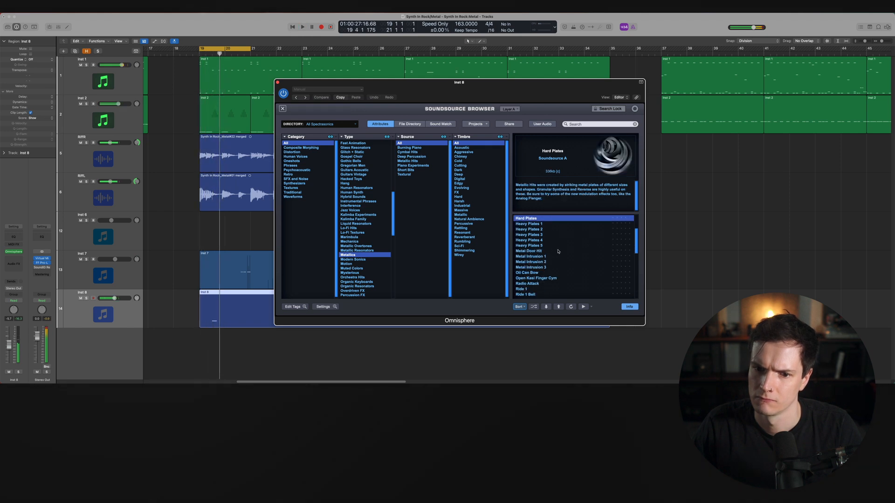
{"action": "left_click", "coordinate": [557, 252]}
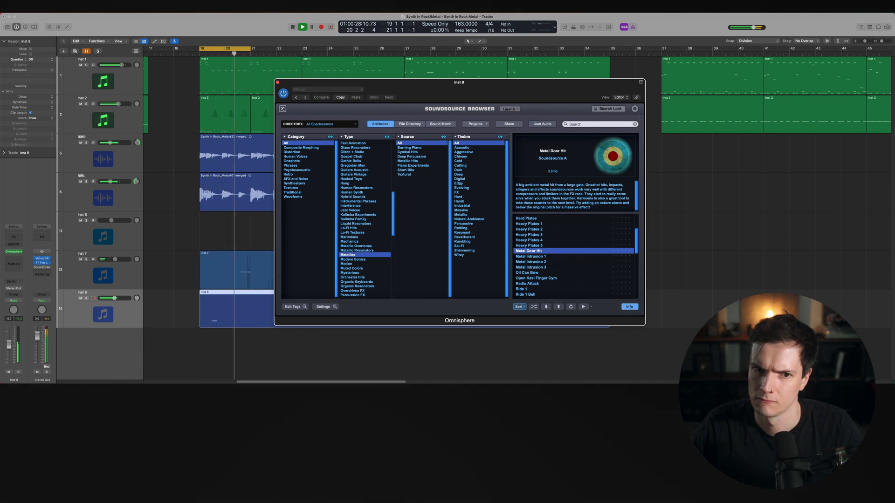
Return to Omnisphere's main page, transpose Part A up +12 semitones and play it back
{"action": "left_click", "coordinate": [282, 109]}
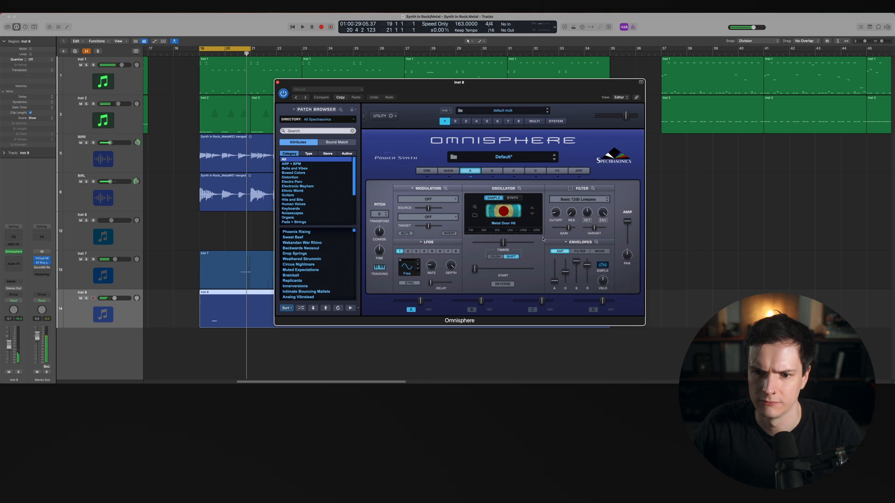
{"action": "left_click", "coordinate": [379, 213]}
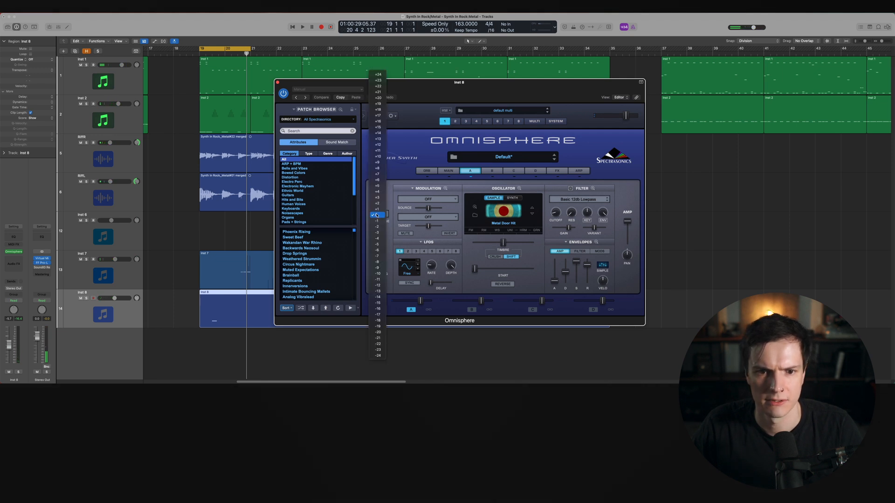
{"action": "left_click", "coordinate": [379, 133]}
{"action": "key", "text": "space"}
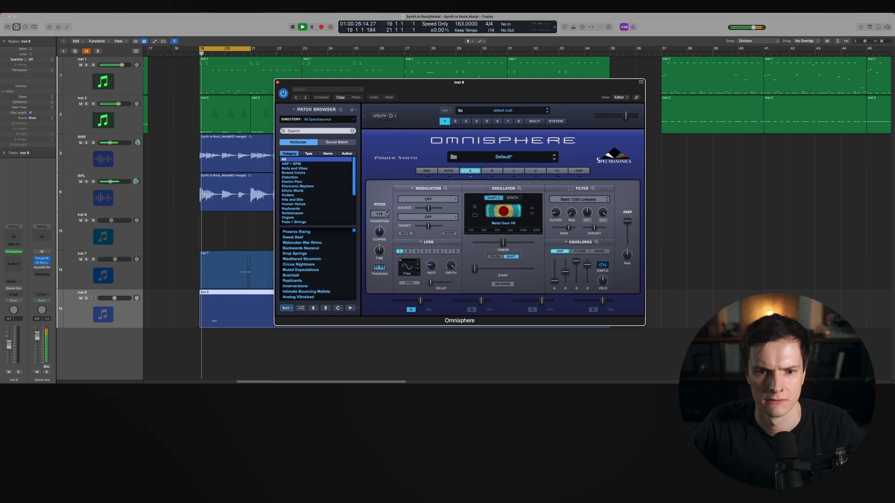
{"action": "left_click", "coordinate": [387, 215]}
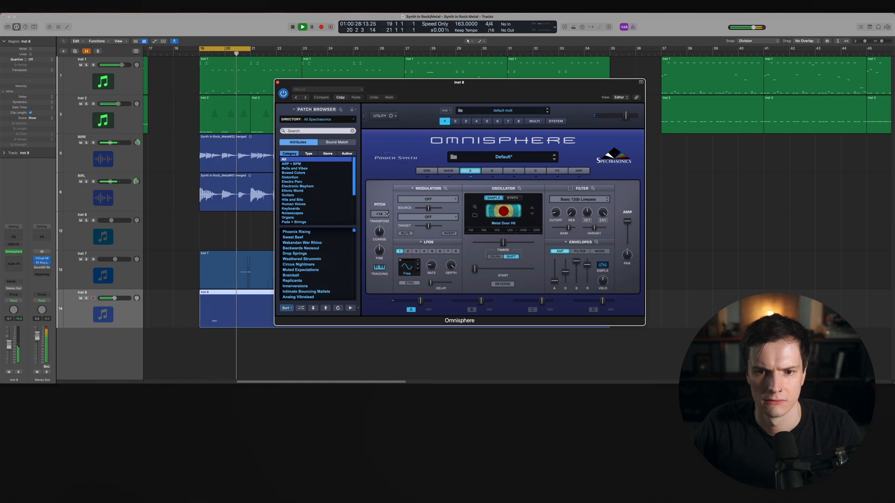
{"action": "left_click", "coordinate": [386, 215]}
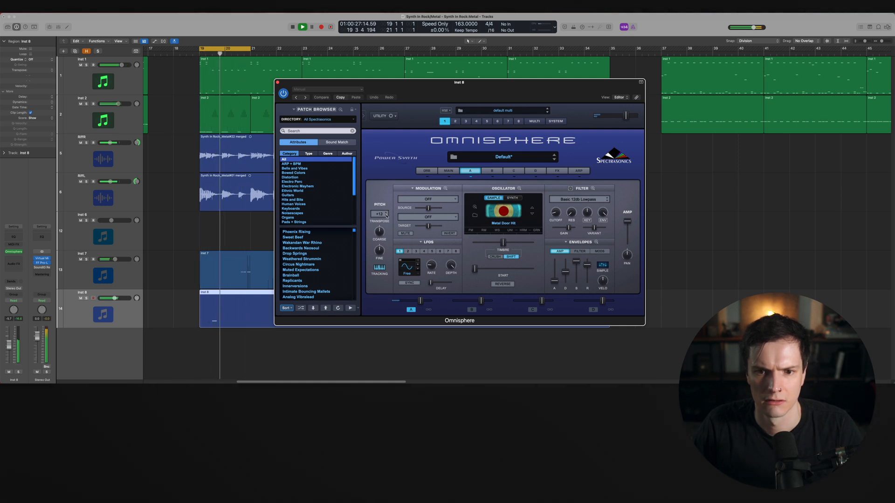
{"action": "key", "text": "super+w"}
{"action": "key", "text": "c"}
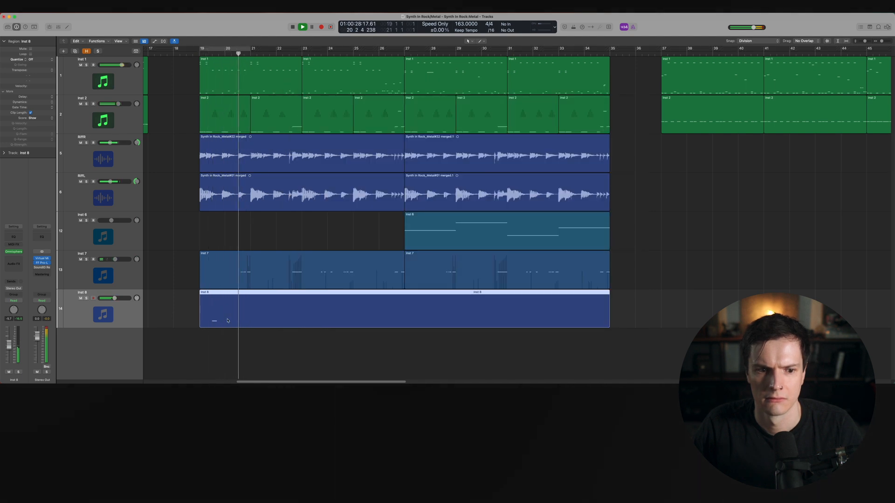
{"action": "left_click", "coordinate": [12, 264]}
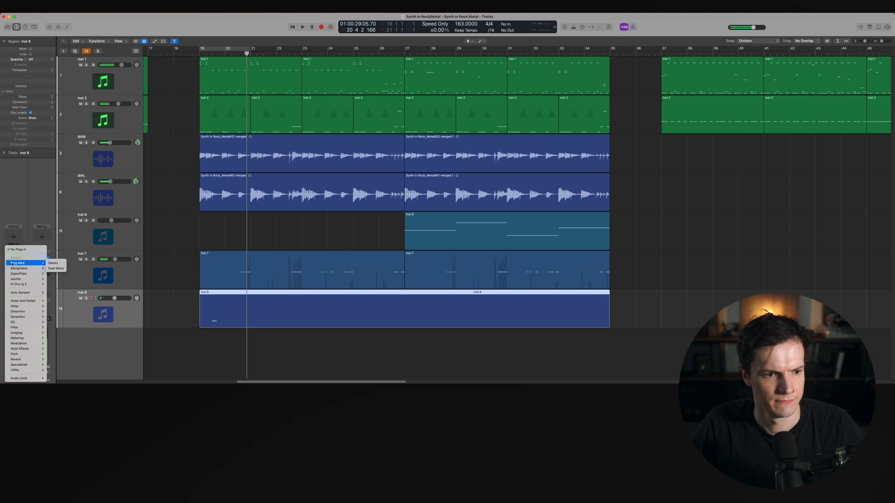
{"action": "left_click", "coordinate": [21, 224]}
{"action": "left_click", "coordinate": [15, 252]}
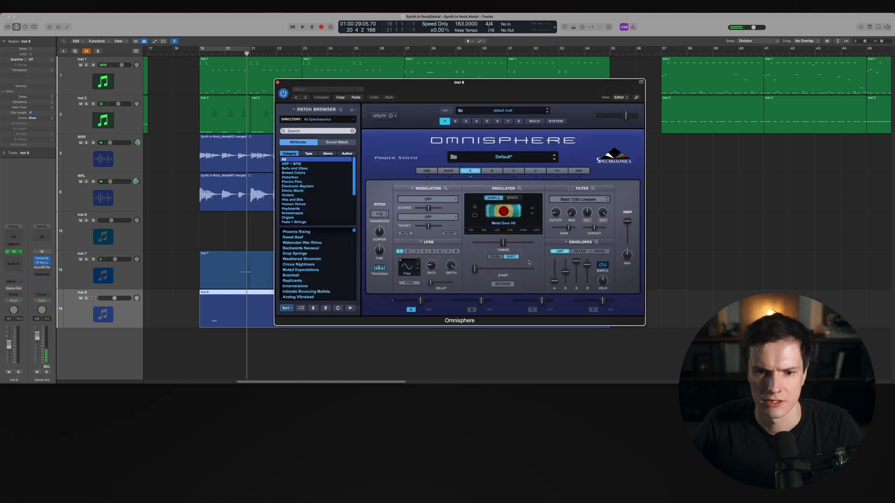
Add a PRO-Verb reverb to the first slot of Omnisphere's FX rack and start playback
{"action": "left_click", "coordinate": [554, 171]}
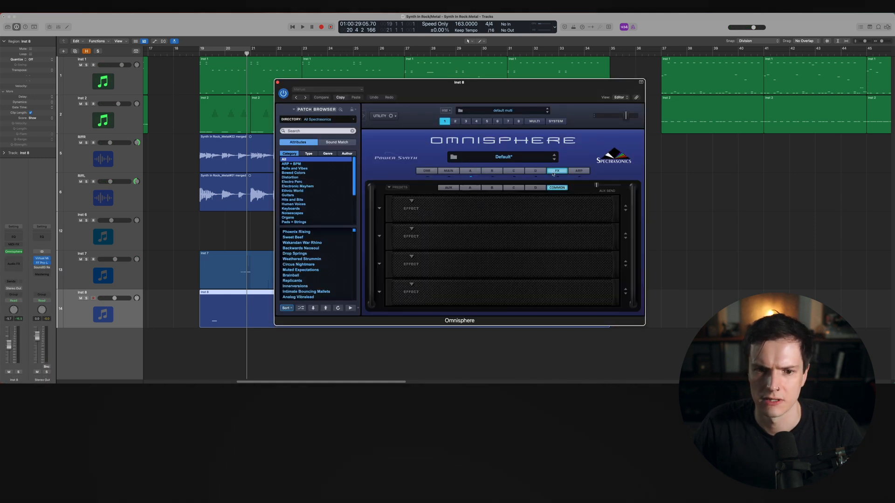
{"action": "left_click", "coordinate": [412, 201]}
{"action": "mouse_move", "coordinate": [434, 242]}
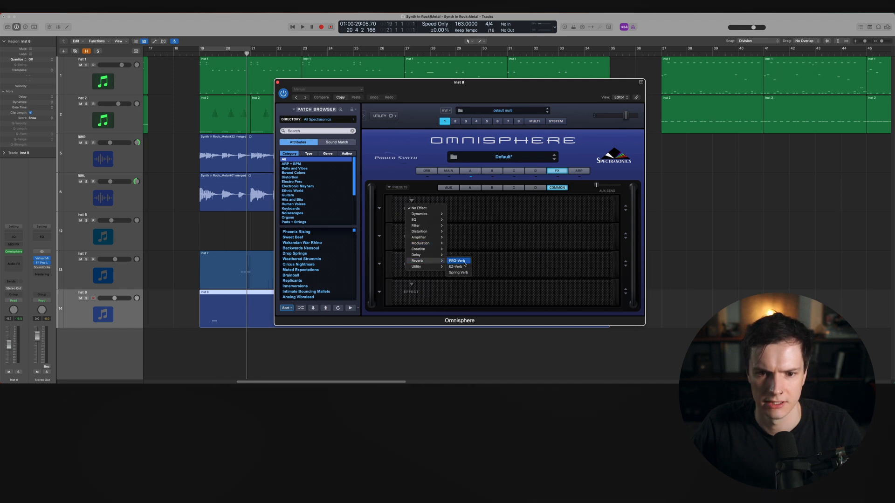
{"action": "left_click", "coordinate": [464, 264]}
{"action": "key", "text": "space"}
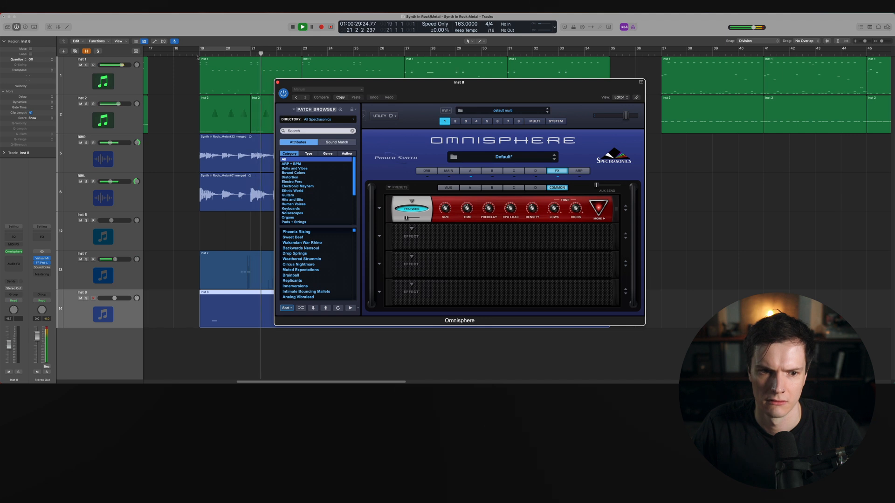
Set a cycle over bars 19 to 21 and raise the PRO-Verb's mix slightly
{"action": "left_click_drag", "start_coordinate": [199, 49], "coordinate": [256, 67]}
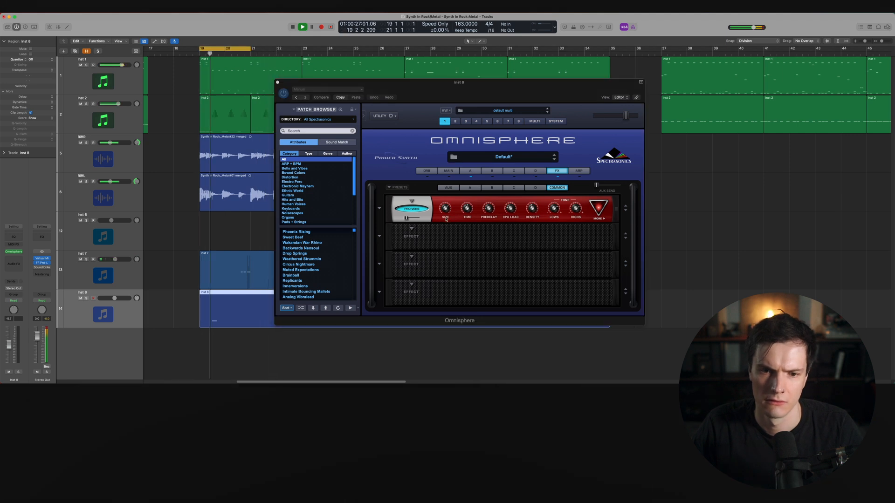
{"action": "left_click_drag", "start_coordinate": [406, 218], "coordinate": [415, 219]}
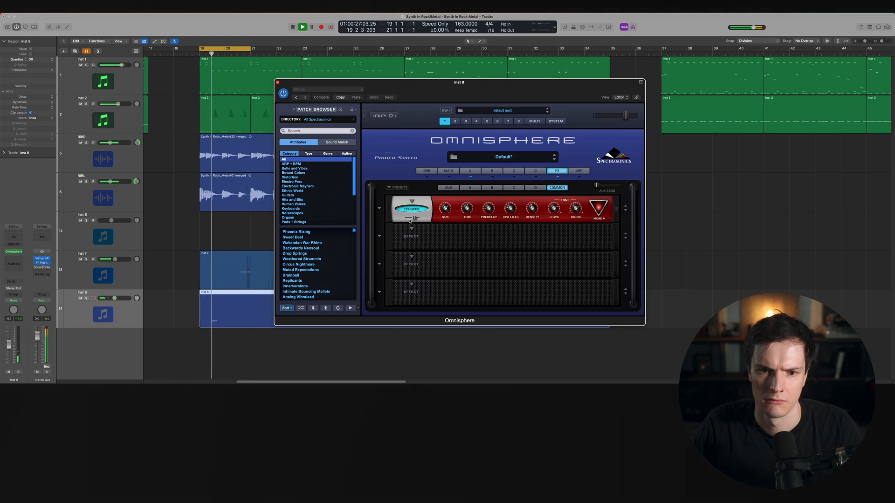
Move the PRO-Verb down to the second effect slot and try a Stompbox distortion in the first slot
{"action": "left_click", "coordinate": [625, 211]}
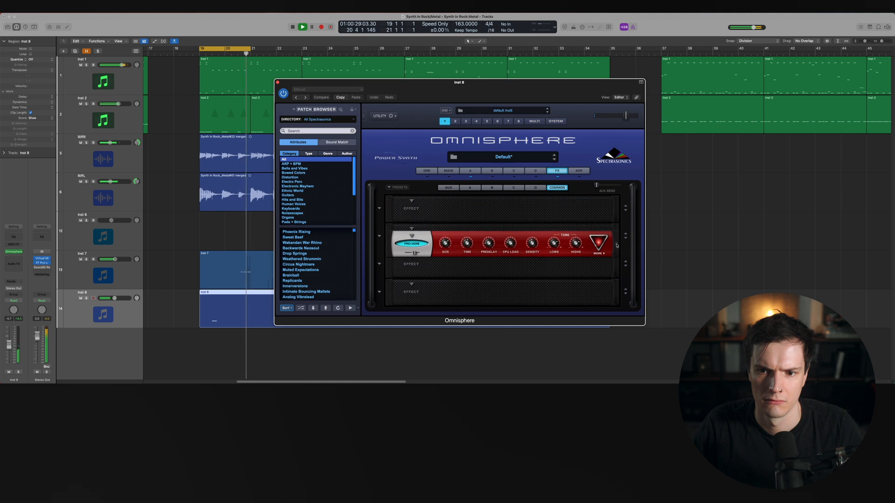
{"action": "left_click", "coordinate": [411, 202]}
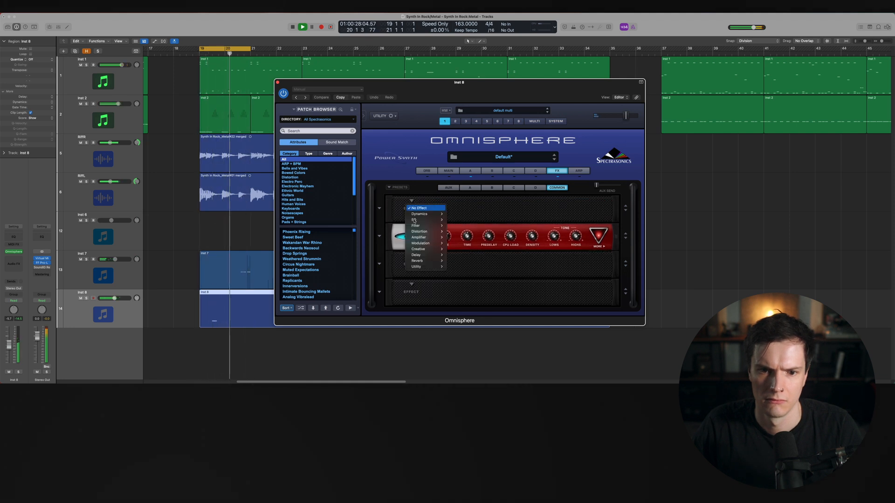
{"action": "mouse_move", "coordinate": [428, 232]}
{"action": "left_click", "coordinate": [466, 231]}
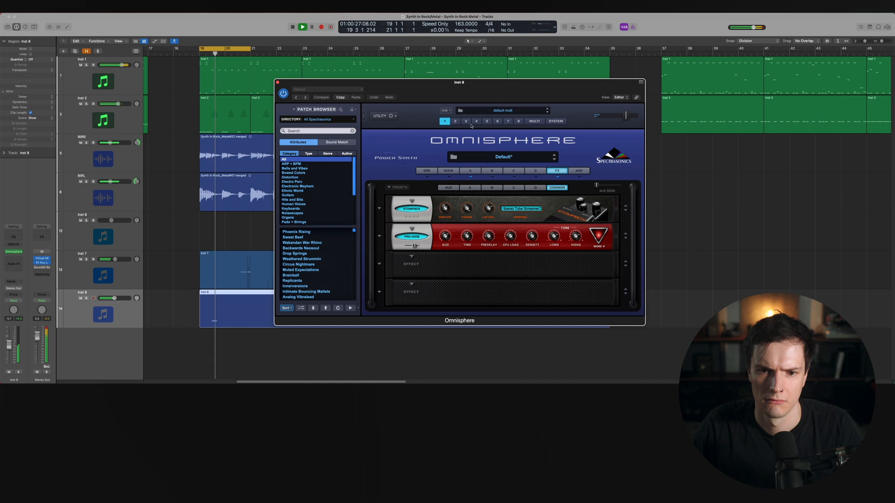
Replace the first slot's effect with a Chorus Echo delay
{"action": "left_click", "coordinate": [412, 202]}
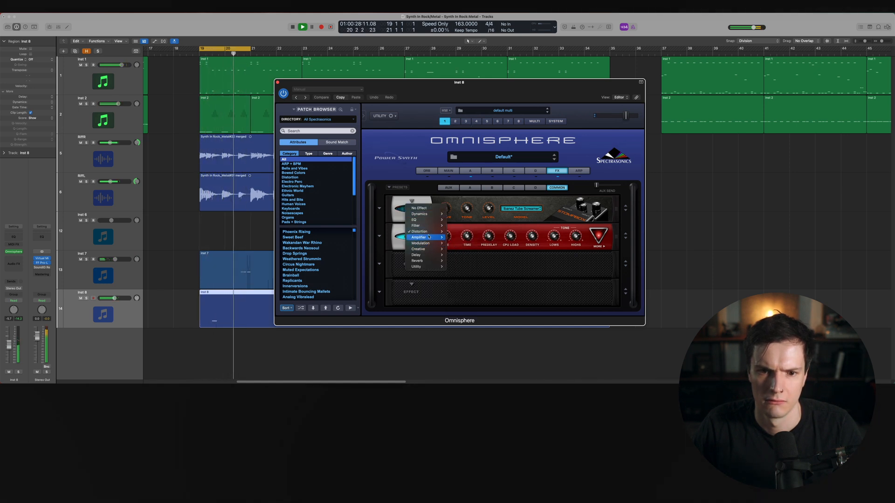
{"action": "mouse_move", "coordinate": [429, 237]}
{"action": "mouse_move", "coordinate": [426, 257]}
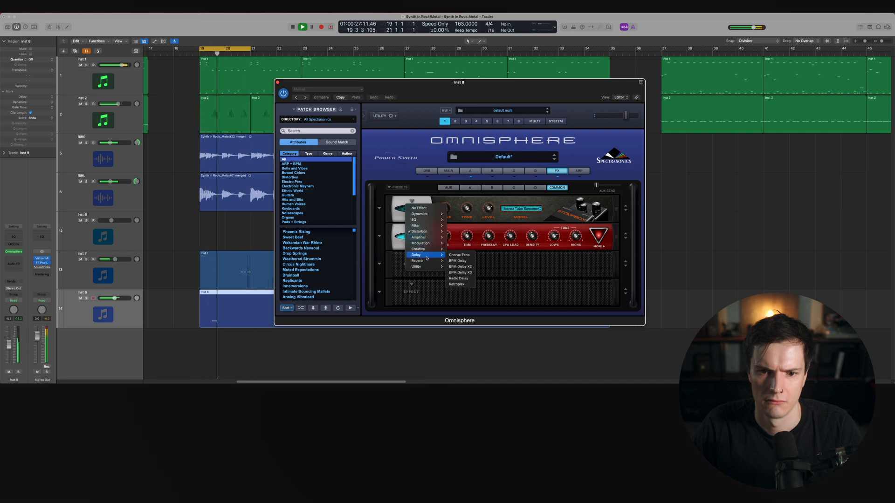
{"action": "left_click", "coordinate": [458, 255]}
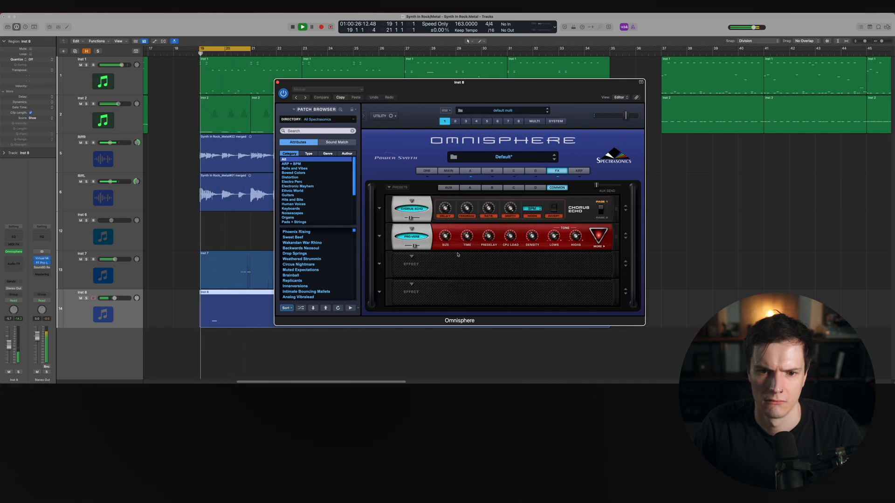
Compare the Inst 8 layer soloed and within the full mix during playback
{"action": "key", "text": "s"}
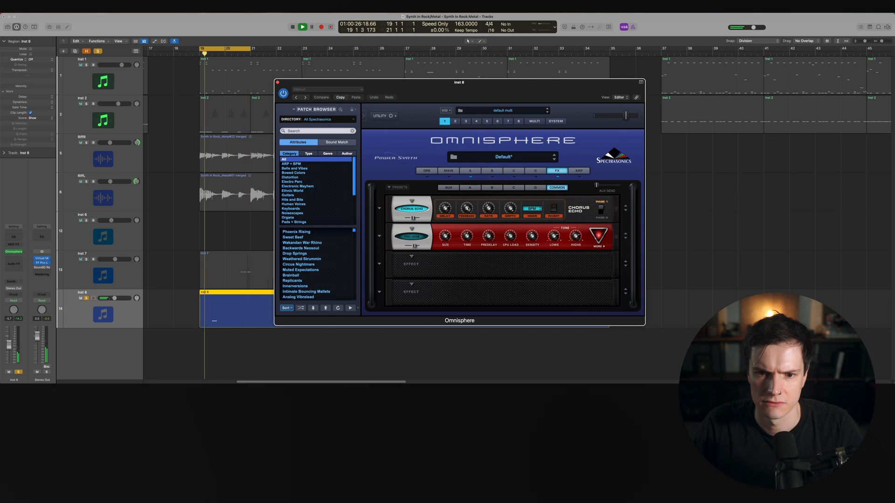
{"action": "mouse_move", "coordinate": [487, 206]}
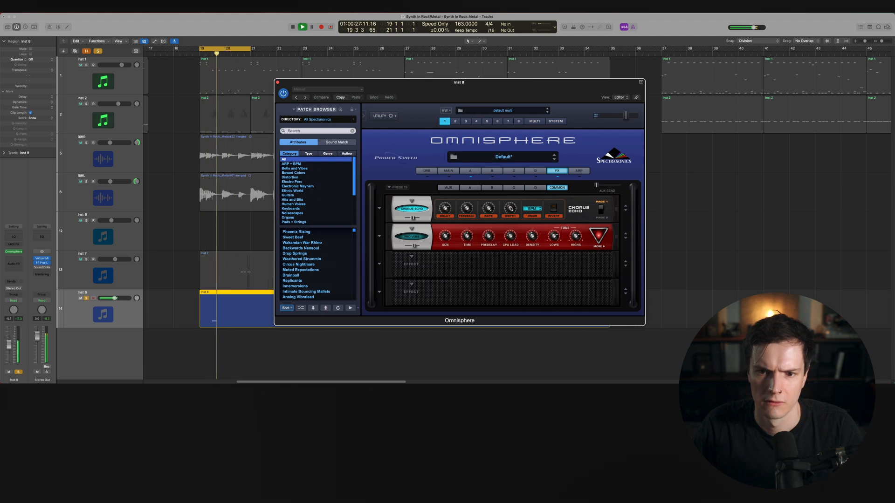
{"action": "key", "text": "space"}
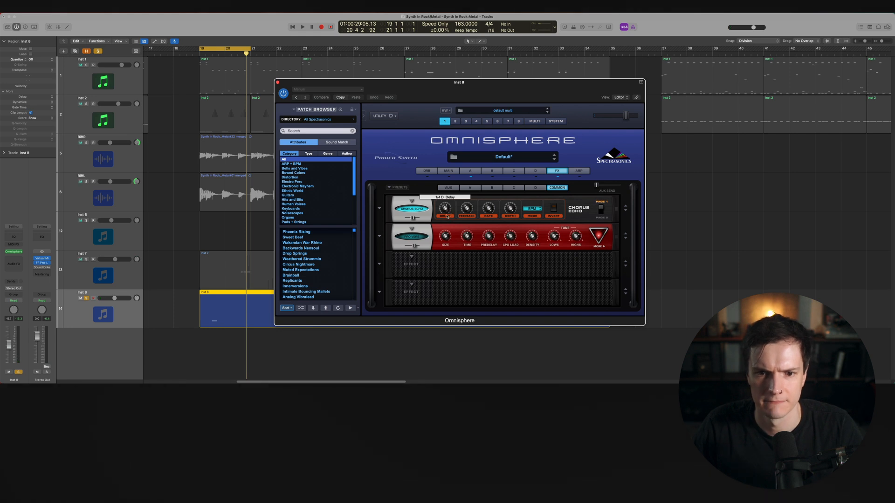
{"action": "key", "text": "space"}
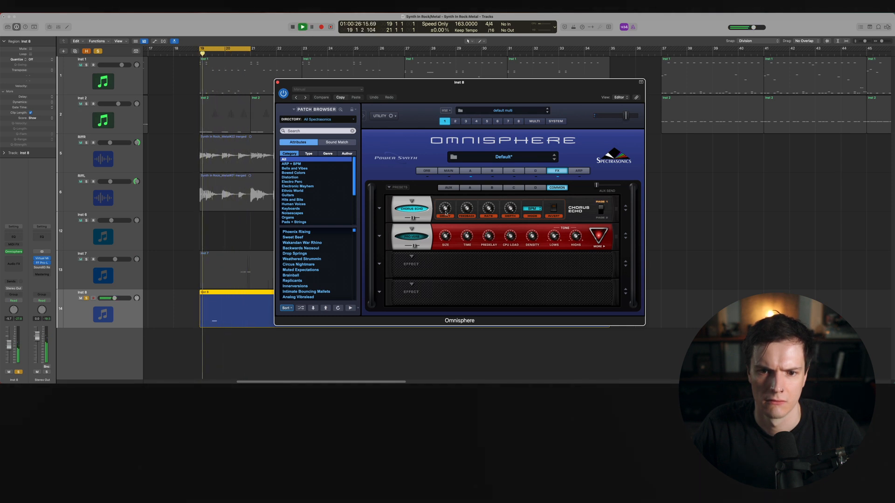
{"action": "key", "text": "s"}
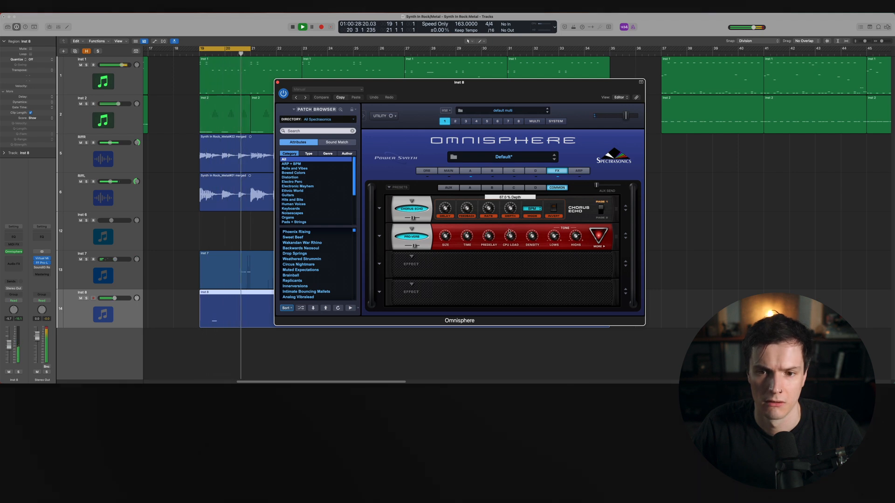
{"action": "key", "text": "s"}
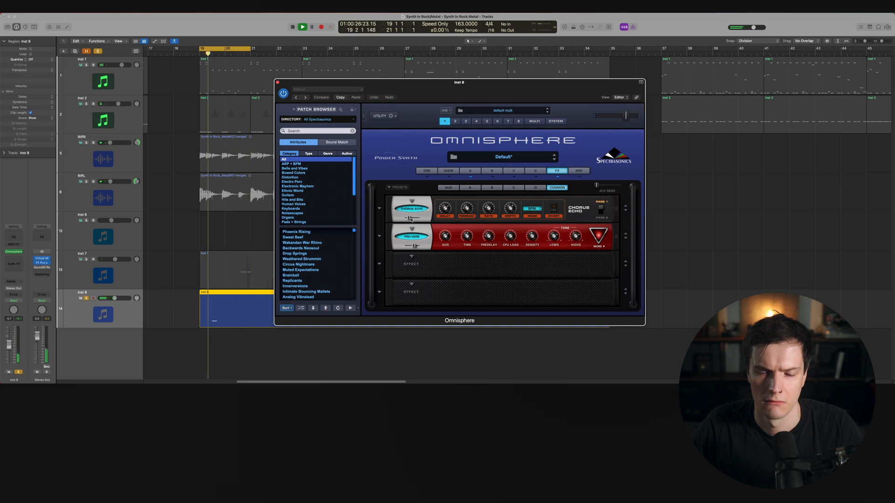
{"action": "mouse_move", "coordinate": [416, 247]}
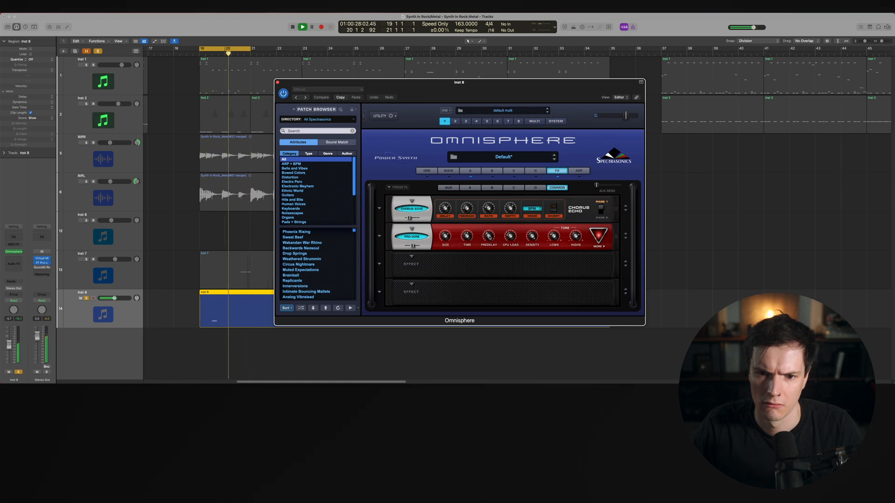
{"action": "key", "text": "s"}
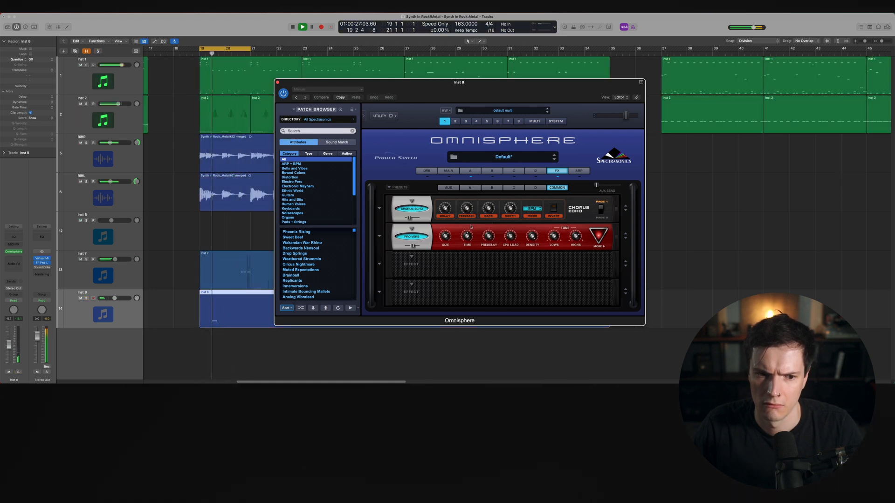
Close Omnisphere and loop the Inst 8 hit region so it repeats through the section
{"action": "left_click", "coordinate": [277, 82]}
{"action": "key", "text": "space"}
{"action": "left_click", "coordinate": [231, 48]}
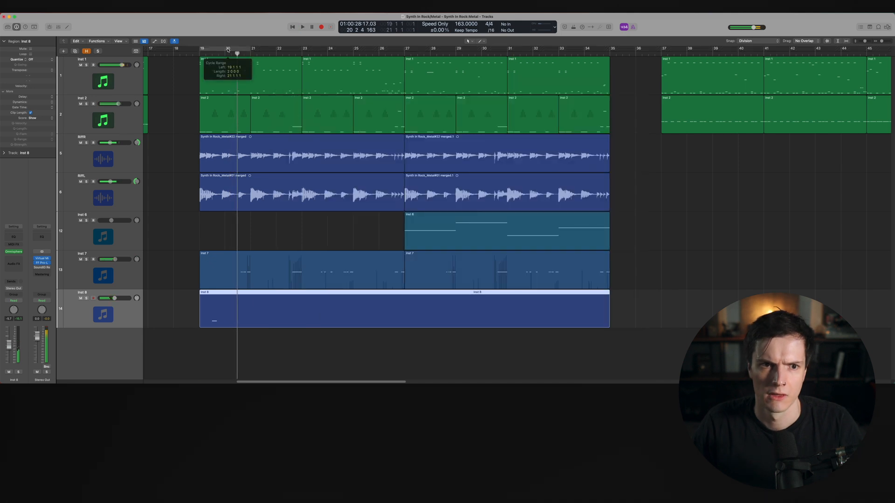
{"action": "left_click_drag", "start_coordinate": [238, 311], "coordinate": [327, 295]}
{"action": "key", "text": "space"}
{"action": "left_click", "coordinate": [180, 54]}
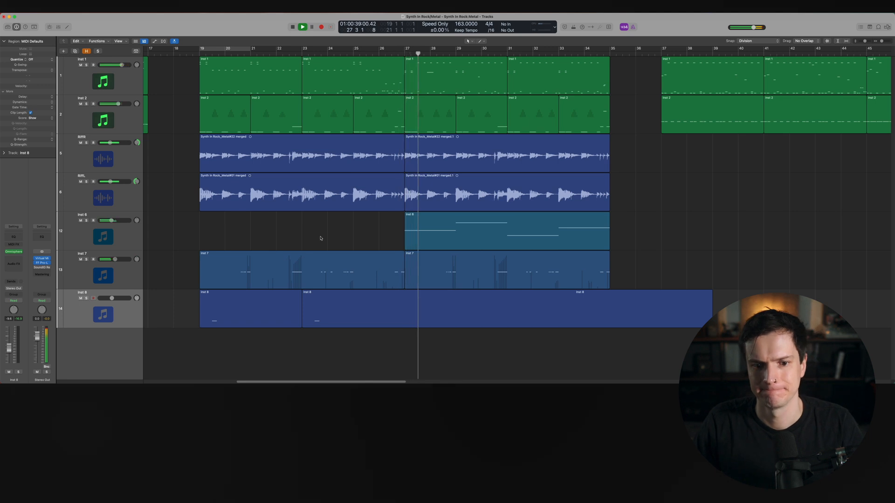
Fine-tune the volume faders of the Inst 6 and Inst 7 tracks
{"action": "key", "text": "super+Right"}
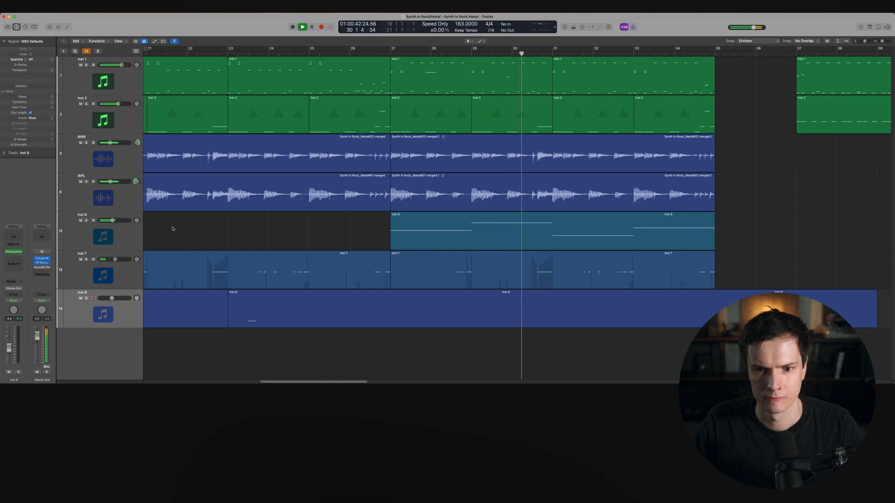
{"action": "left_click_drag", "start_coordinate": [114, 221], "coordinate": [116, 220]}
{"action": "left_click_drag", "start_coordinate": [118, 261], "coordinate": [117, 261]}
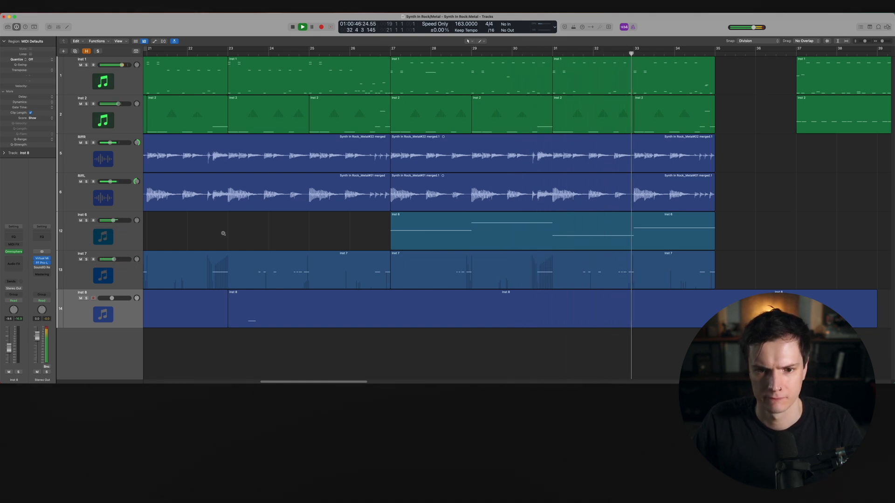
{"action": "key", "text": "super+Left"}
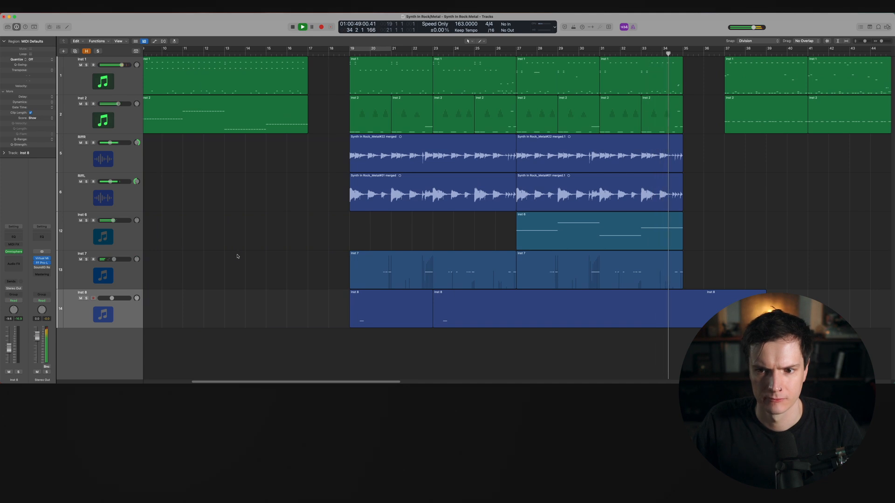
Split the looped Inst 8 regions at bar 35 and delete everything after it
{"action": "left_click_drag", "start_coordinate": [463, 336], "coordinate": [393, 315]}
{"action": "left_click_drag", "start_coordinate": [386, 309], "coordinate": [549, 310]}
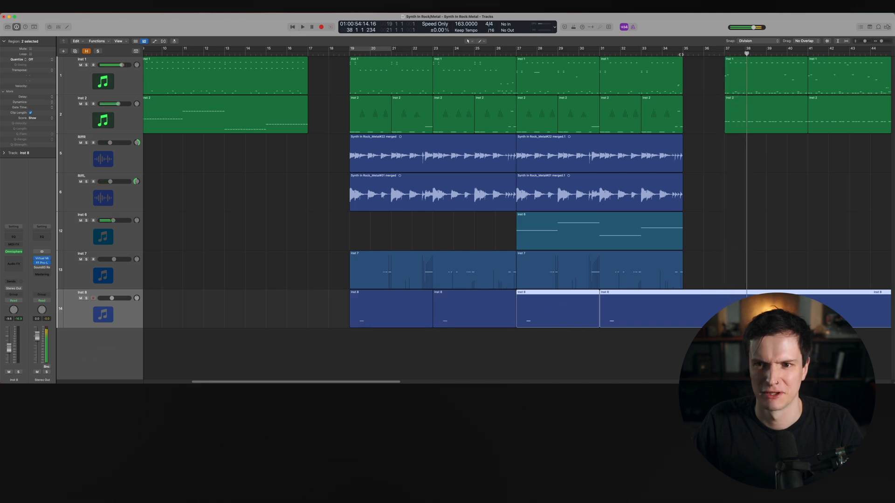
{"action": "key", "text": "super+t"}
{"action": "key", "text": "Delete"}
Play back from bar 20 and select the Inst 7 track
{"action": "left_click", "coordinate": [345, 53]}
{"action": "key", "text": "space"}
{"action": "scroll", "coordinate": [416, 158], "scroll_direction": "right", "scroll_amount": 4}
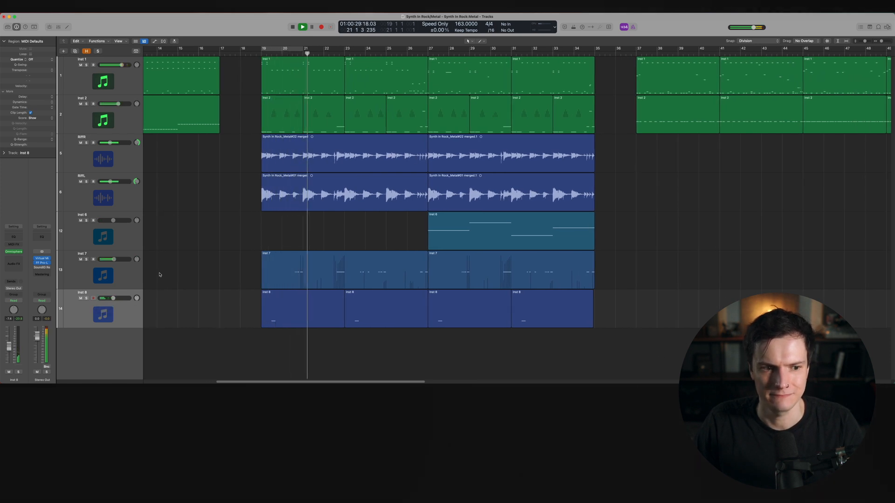
{"action": "left_click", "coordinate": [113, 274]}
{"action": "left_click", "coordinate": [184, 254]}
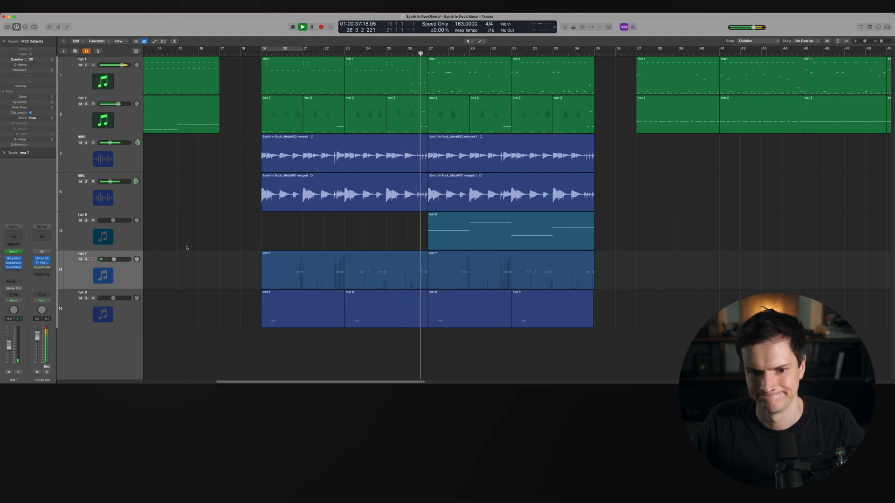
Select the Inst 6 track, stop playback, and select the Inst 6, Inst 7 and Inst 8 regions in turn to review each layer
{"action": "left_click", "coordinate": [141, 236]}
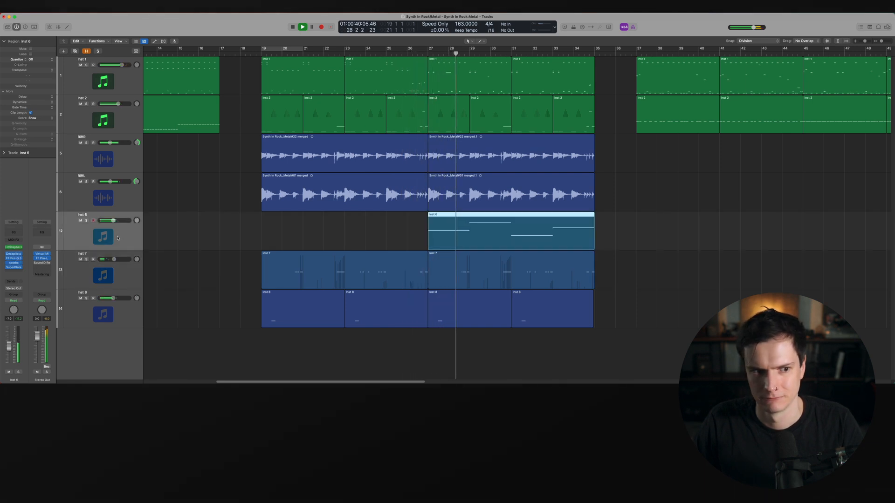
{"action": "left_click", "coordinate": [177, 236]}
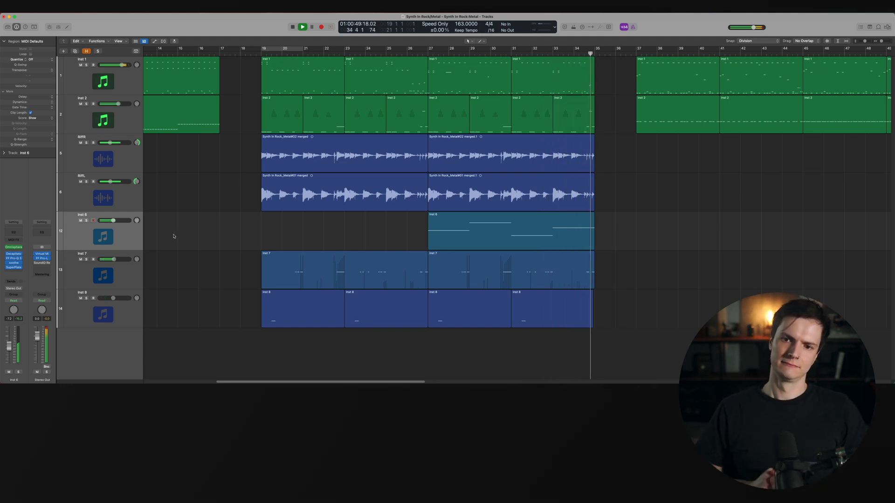
{"action": "key", "text": "space"}
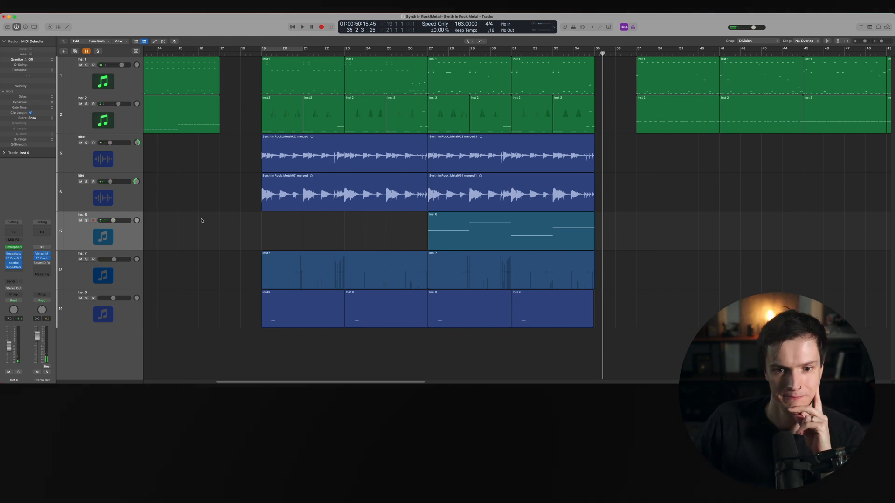
{"action": "left_click", "coordinate": [451, 240]}
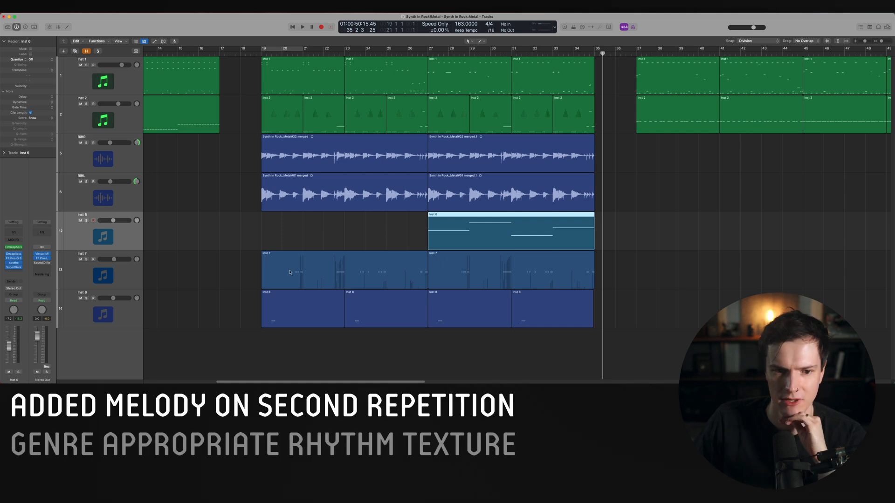
{"action": "left_click", "coordinate": [313, 265]}
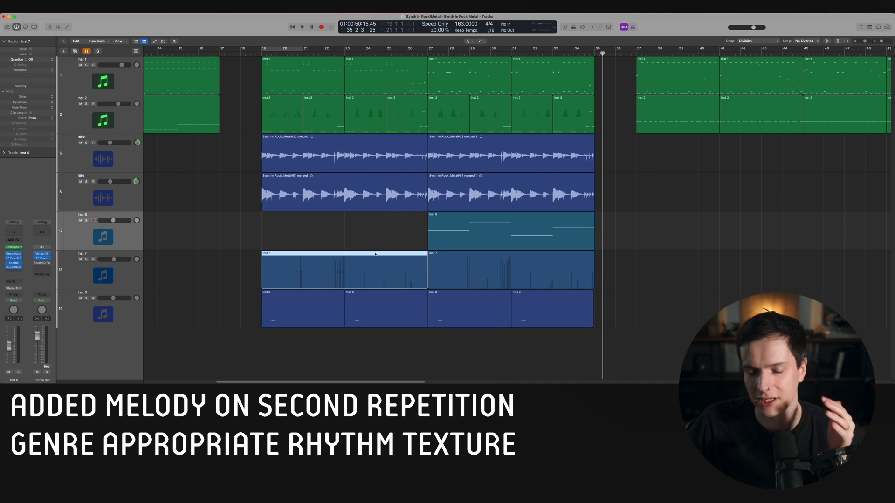
{"action": "left_click", "coordinate": [113, 324]}
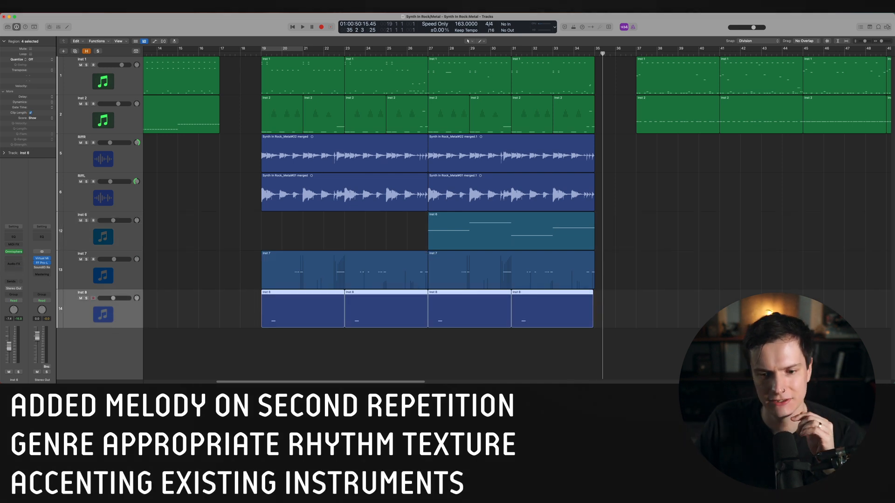
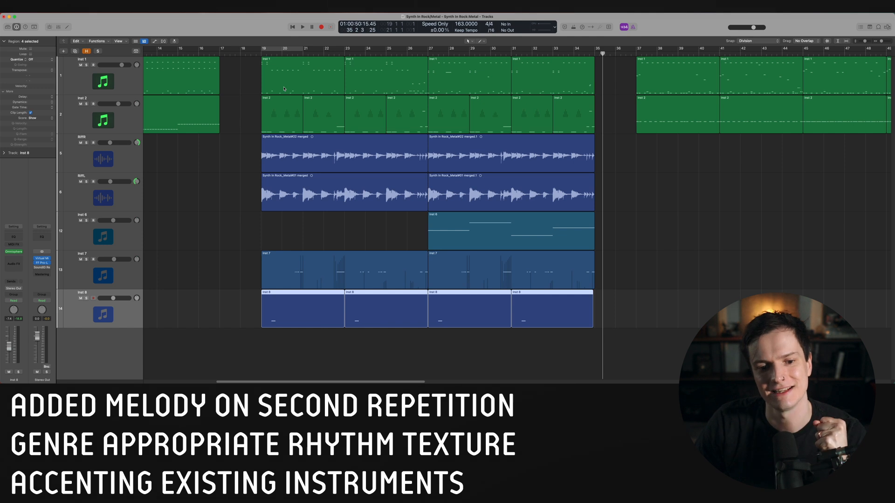
Play back the arrangement from around bar 19 and stop it
{"action": "double_click", "coordinate": [249, 54]}
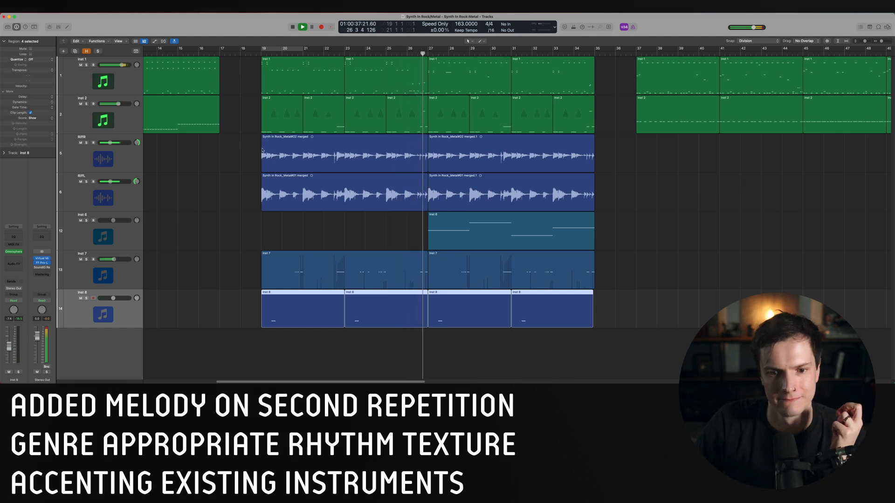
{"action": "key", "text": "space"}
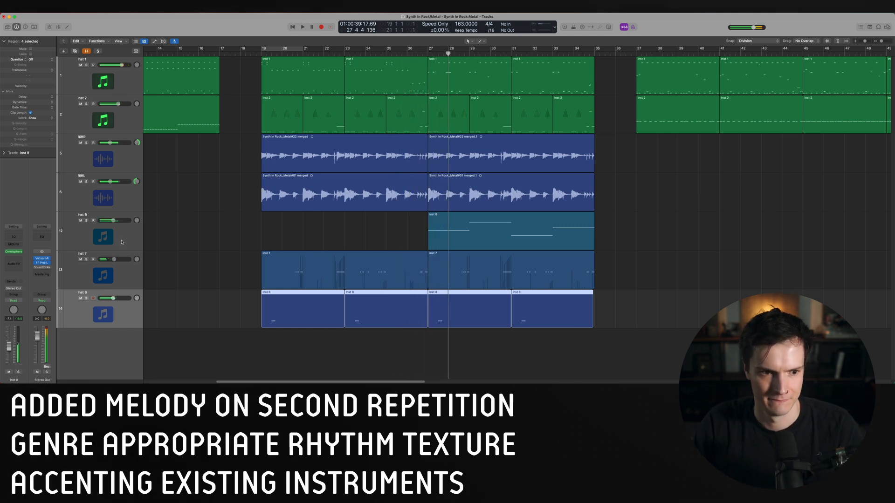
Select the Inst 6 track and insert a stereo Kilohearts Trance Gate plug-in on its channel strip
{"action": "left_click", "coordinate": [110, 240]}
{"action": "left_click", "coordinate": [13, 272]}
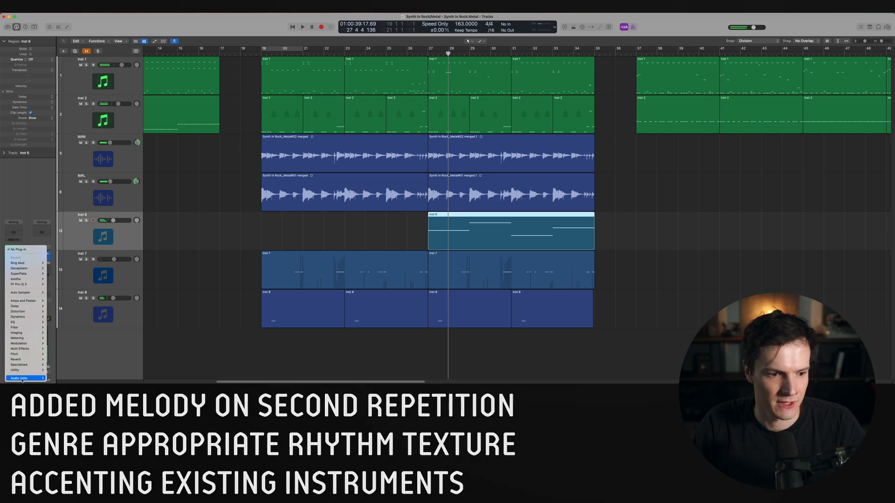
{"action": "mouse_move", "coordinate": [21, 378]}
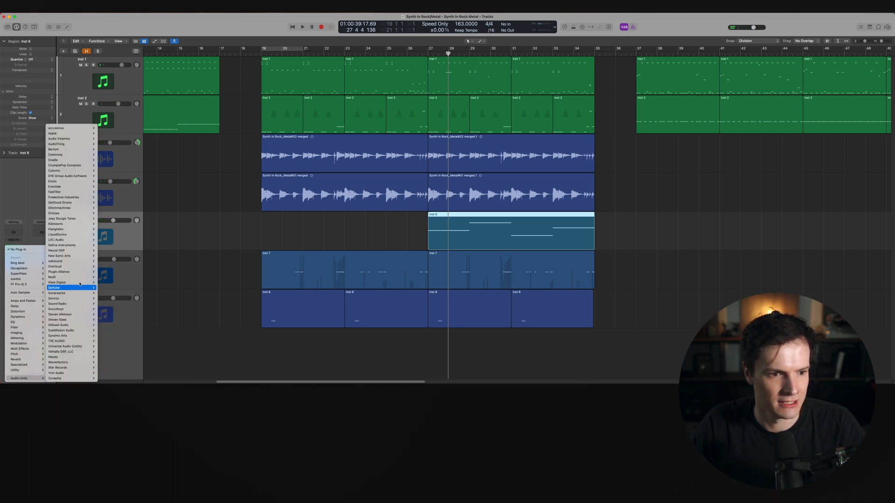
{"action": "mouse_move", "coordinate": [75, 223]}
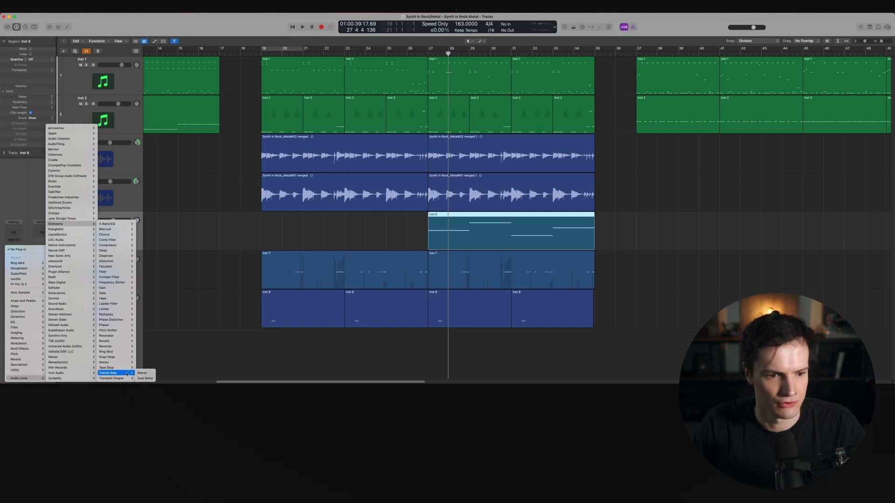
{"action": "left_click", "coordinate": [142, 374]}
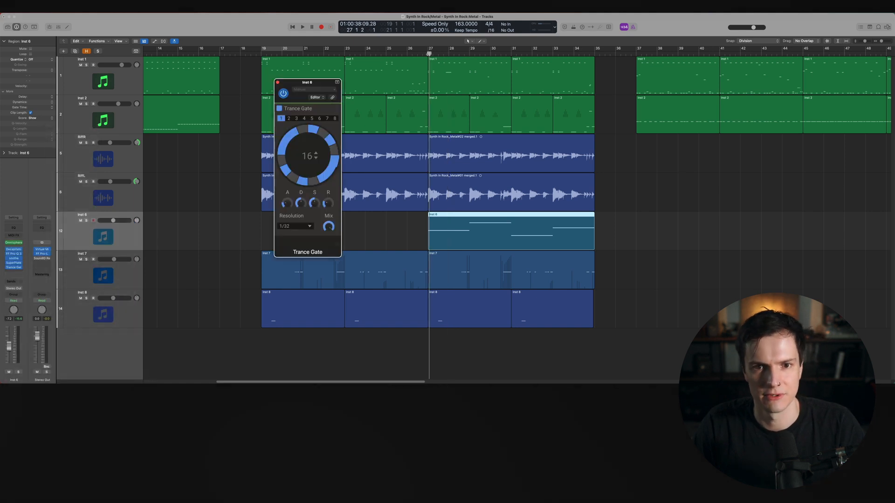
Solo the Inst 6 track from bar 27 and toggle a step in the Trance Gate sequencer ring
{"action": "left_click", "coordinate": [426, 54]}
{"action": "key", "text": "s"}
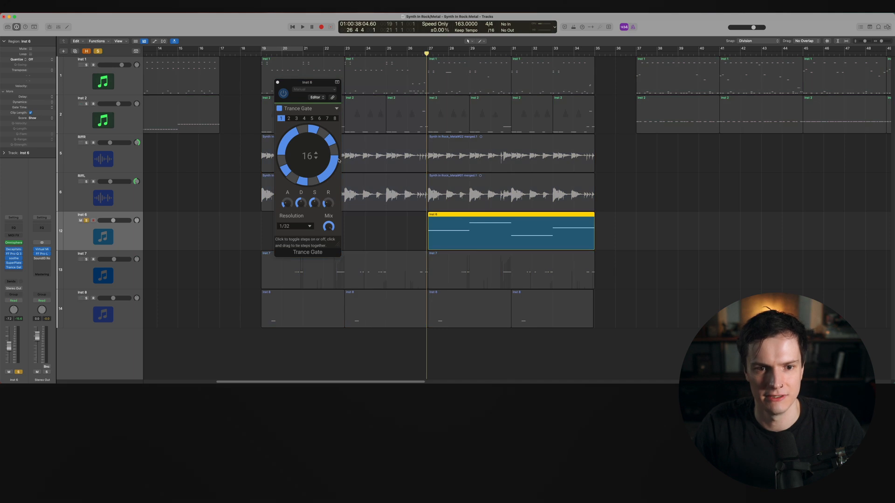
{"action": "left_click", "coordinate": [331, 172]}
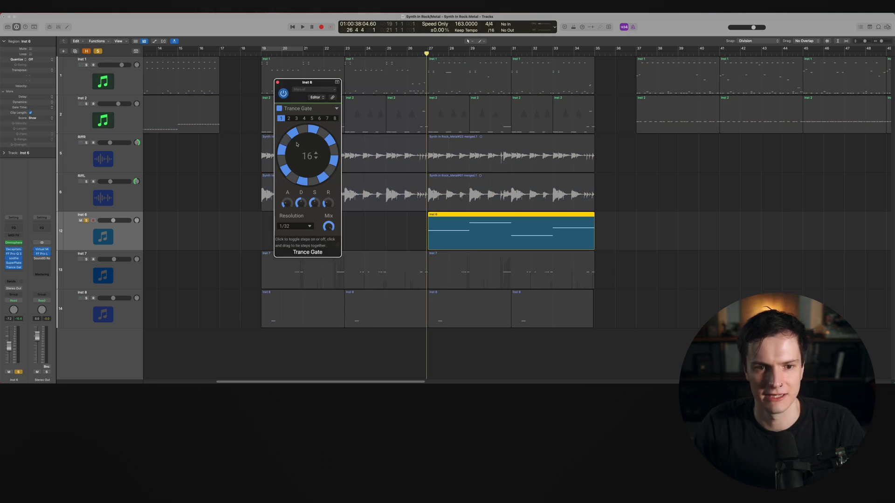
Play back and toggle more Trance Gate steps in the sequencer ring to shape the gate pattern
{"action": "key", "text": "space"}
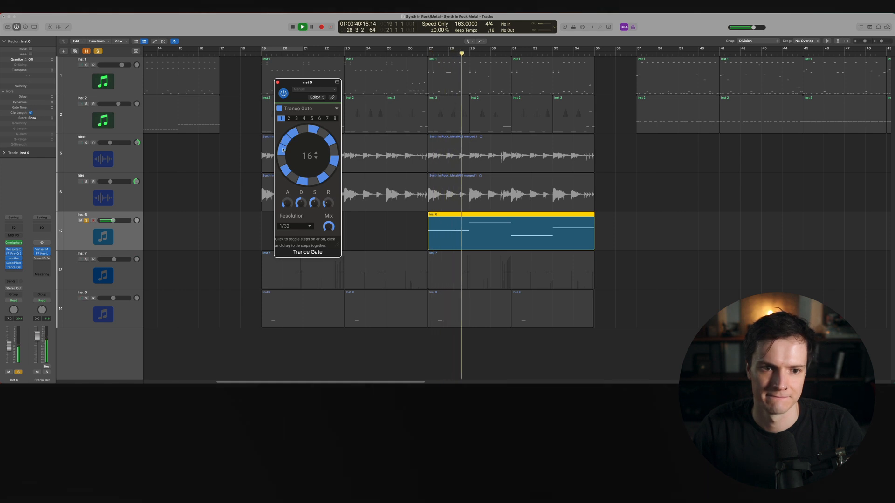
{"action": "key", "text": "space"}
{"action": "key", "text": "space"}
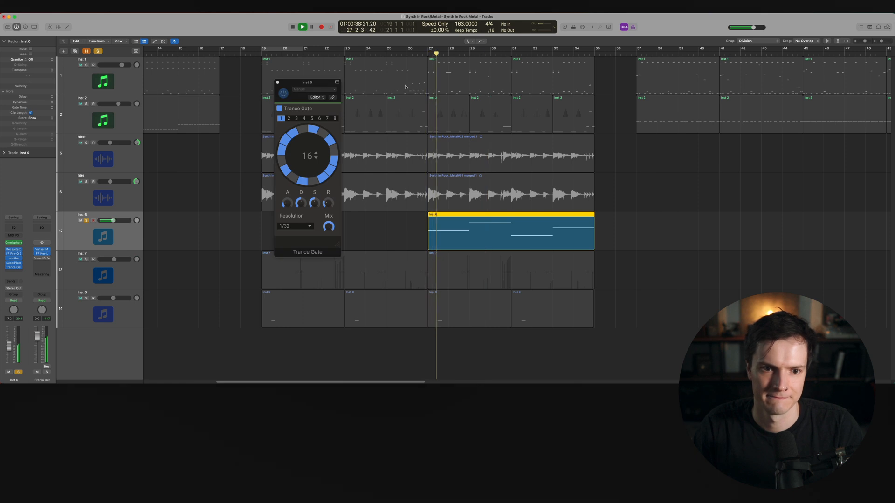
{"action": "left_click_drag", "start_coordinate": [293, 133], "coordinate": [283, 142]}
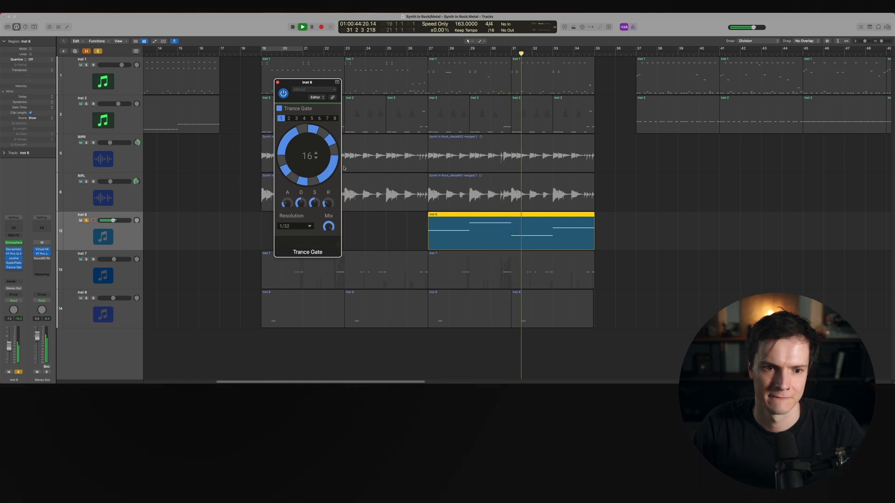
Unsolo the Inst 6 track and raise its volume fader slightly
{"action": "left_click", "coordinate": [86, 221]}
{"action": "left_click_drag", "start_coordinate": [114, 220], "coordinate": [115, 220]}
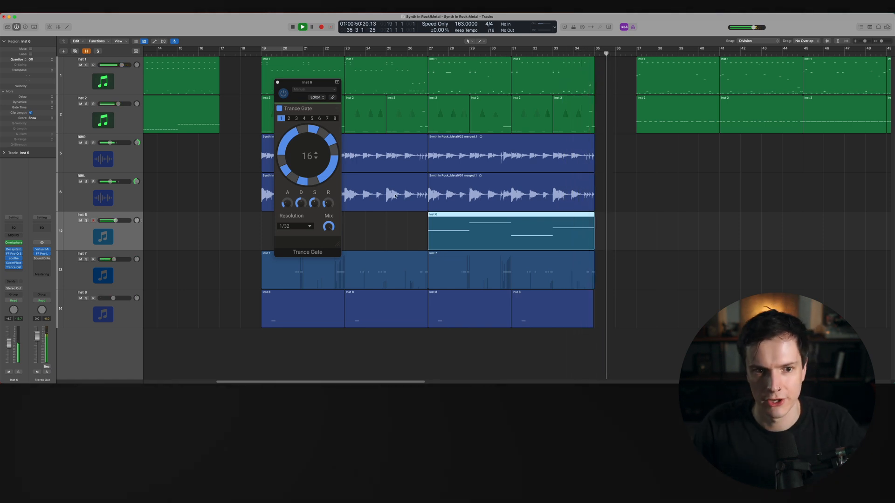
Adjust the Trance Gate attack and compare Inst 6 soloed and in the full mix from bar 27
{"action": "left_click", "coordinate": [419, 55]}
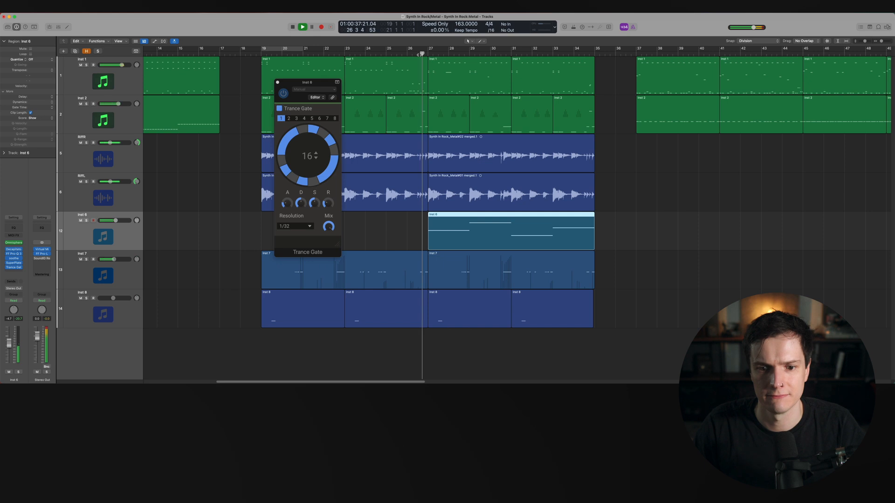
{"action": "left_click", "coordinate": [286, 204]}
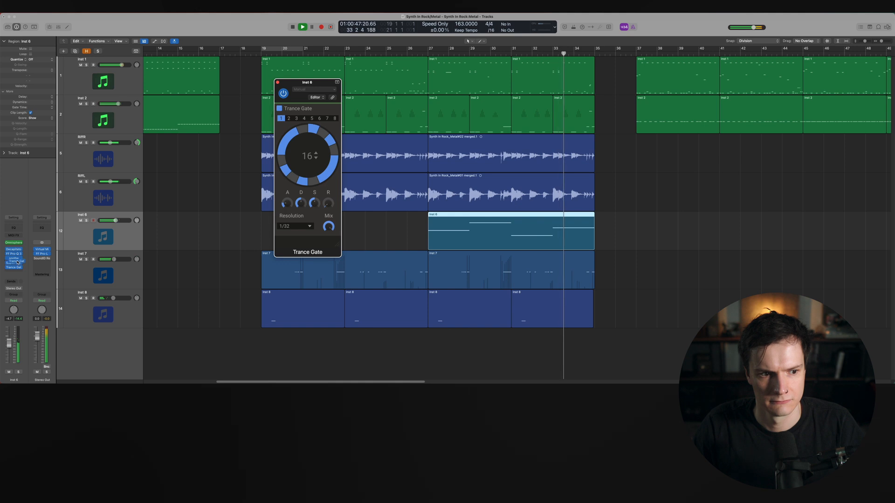
{"action": "key", "text": "s"}
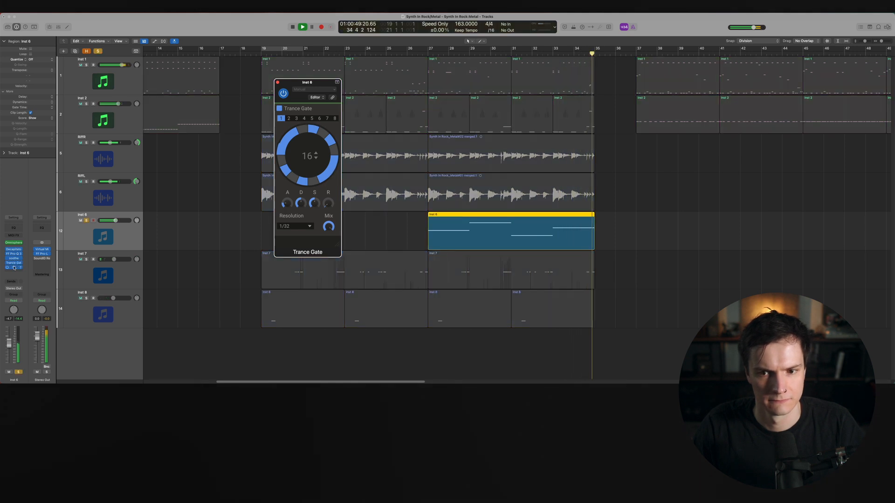
{"action": "left_click", "coordinate": [420, 55]}
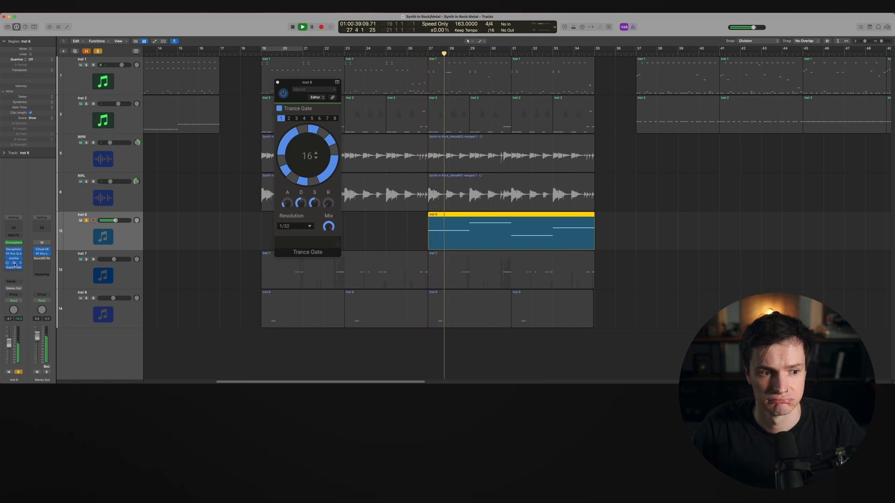
{"action": "key", "text": "s"}
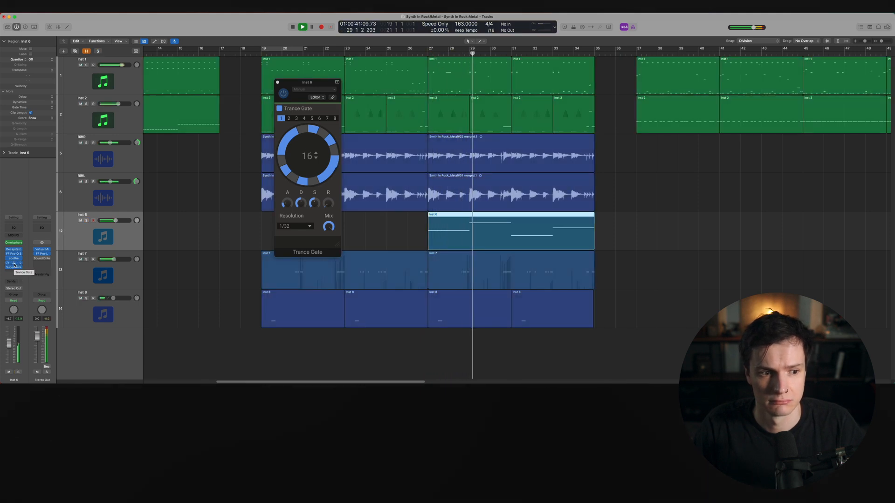
Move the Trance Gate after SuperPlate in the Inst 6 plug-in chain, audition it soloed, close the plug-in window, and stop playback
{"action": "left_click", "coordinate": [14, 268]}
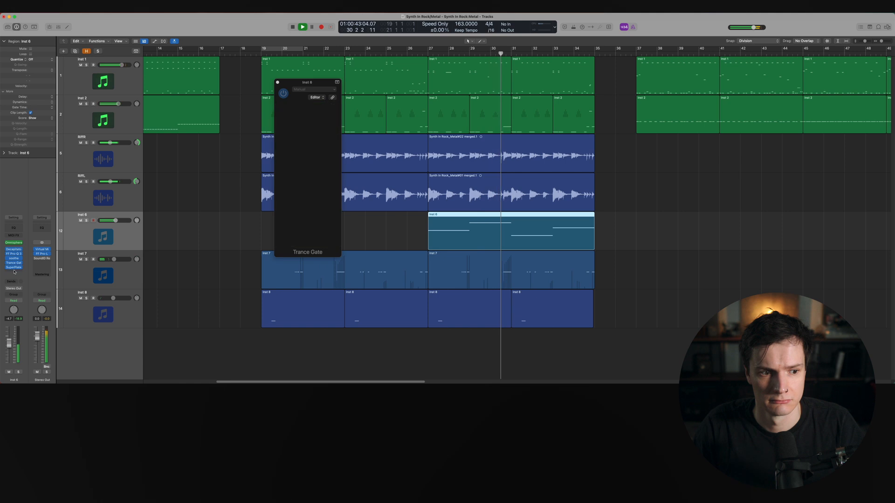
{"action": "left_click", "coordinate": [14, 268]}
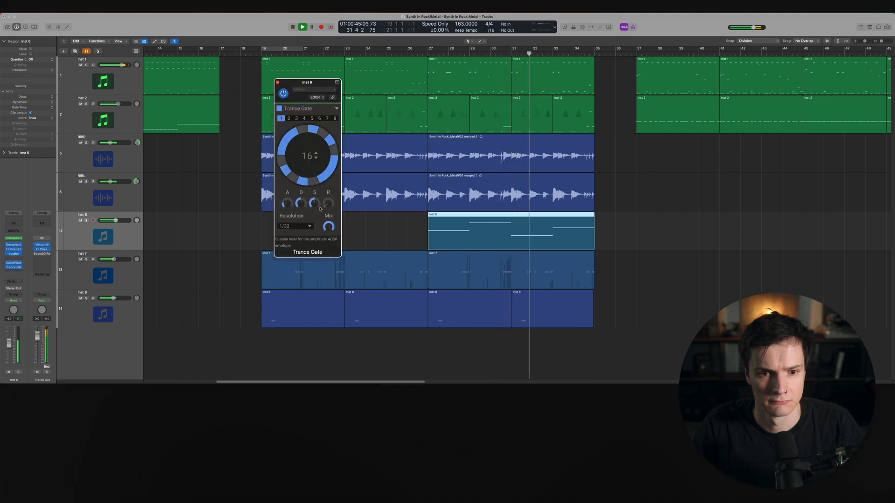
{"action": "key", "text": "s"}
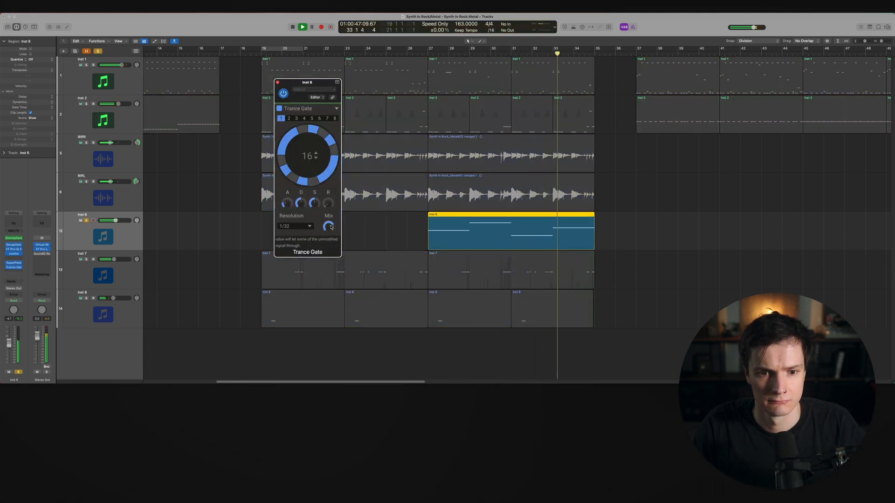
{"action": "key", "text": "s"}
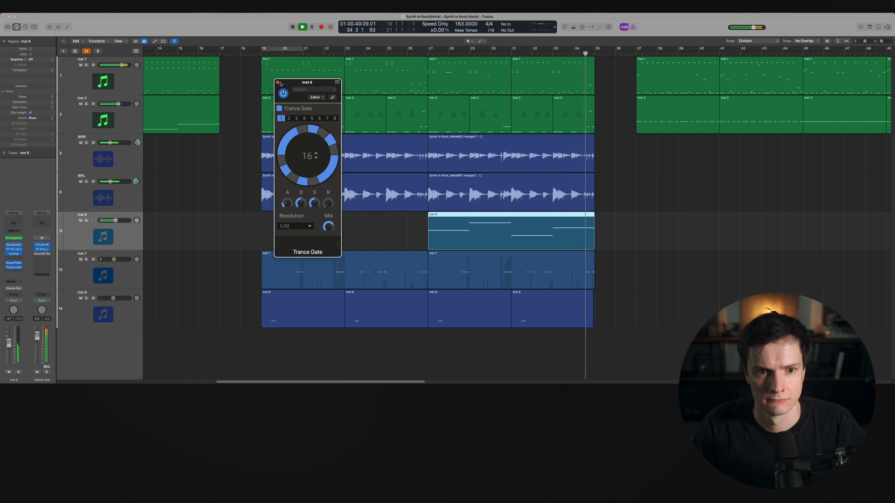
{"action": "left_click", "coordinate": [279, 84]}
{"action": "left_click", "coordinate": [609, 186]}
{"action": "key", "text": "space"}
Browse the arrangement's tracks and the sections after bar 35
{"action": "scroll", "coordinate": [605, 186], "scroll_direction": "right", "scroll_amount": 5}
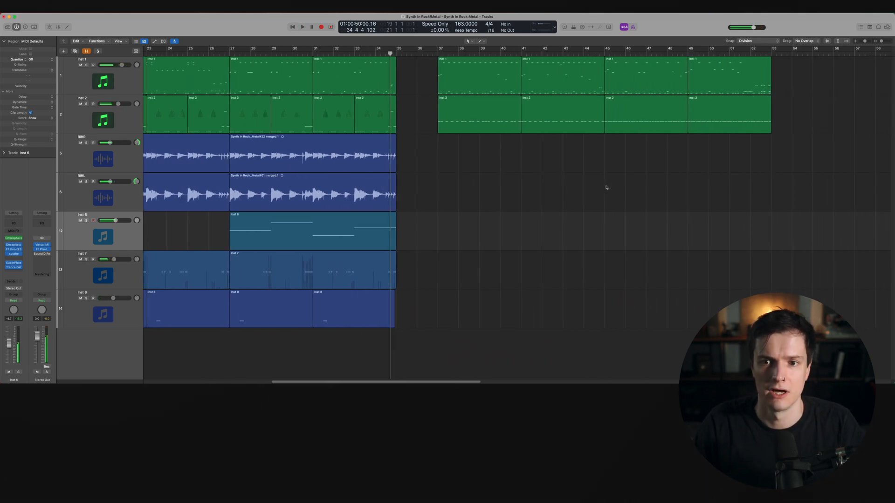
{"action": "scroll", "coordinate": [214, 103], "scroll_direction": "left", "scroll_amount": 8}
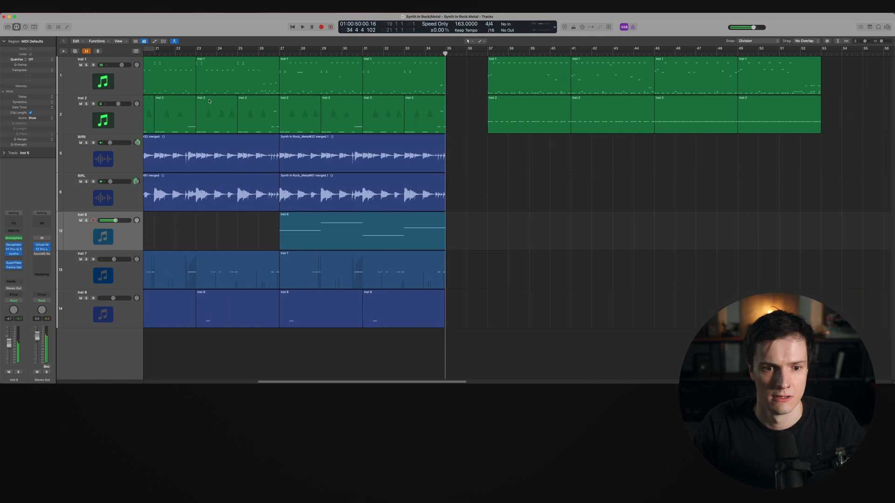
{"action": "left_click", "coordinate": [87, 51]}
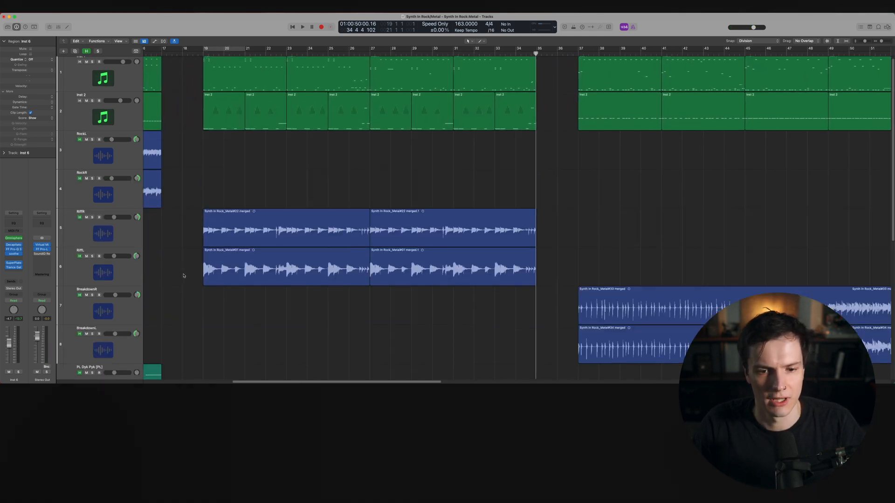
{"action": "scroll", "coordinate": [76, 266], "scroll_direction": "down", "scroll_amount": 10}
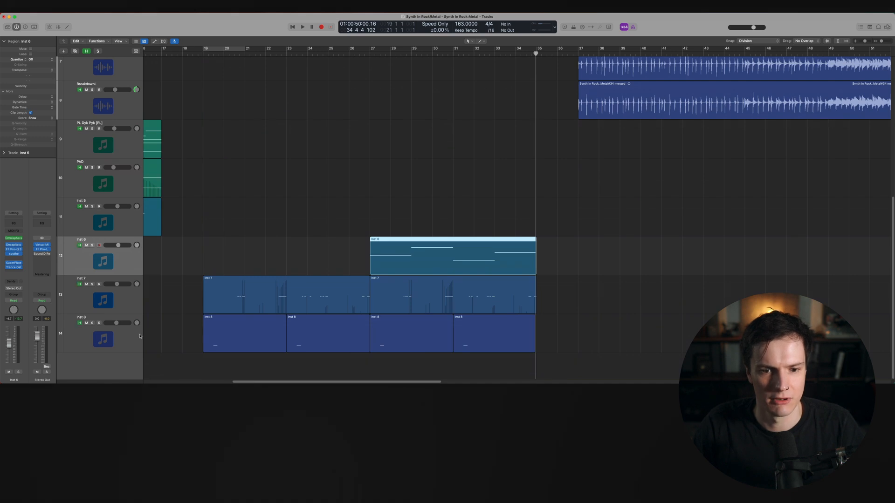
{"action": "scroll", "coordinate": [237, 344], "scroll_direction": "up", "scroll_amount": 10}
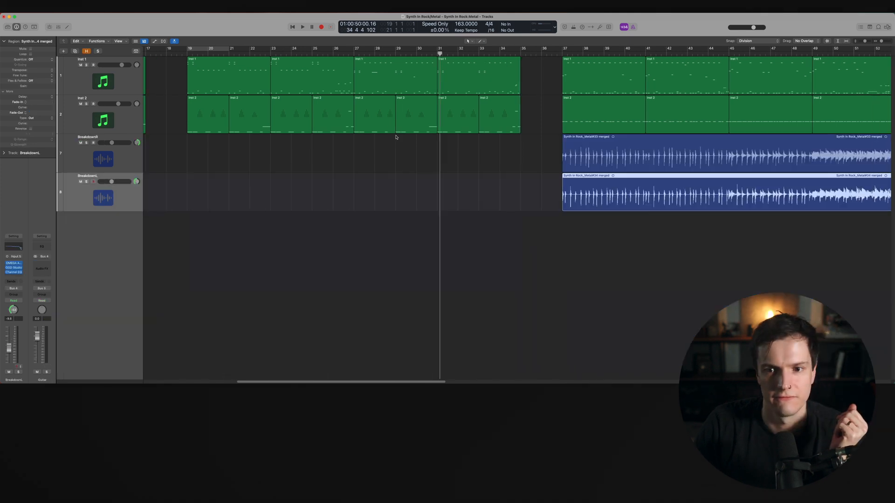
{"action": "scroll", "coordinate": [337, 59], "scroll_direction": "right", "scroll_amount": 5}
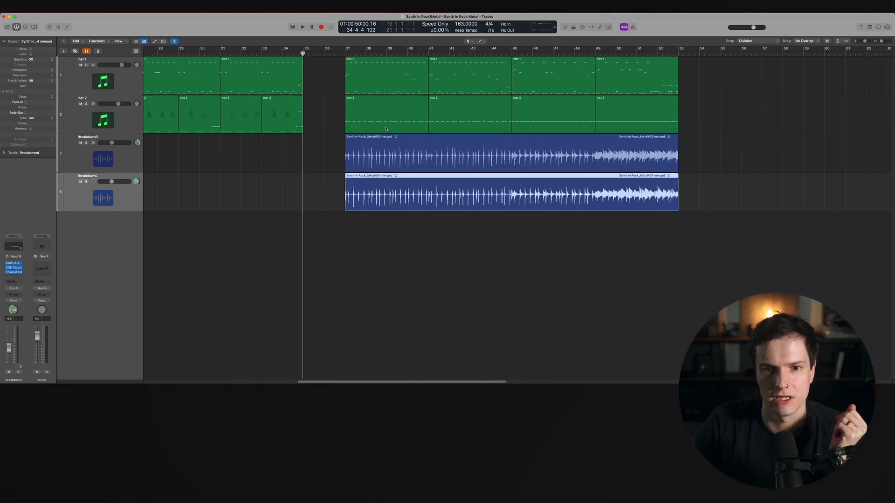
Play back the breakdown section from bar 37 and stop
{"action": "left_click", "coordinate": [338, 53]}
{"action": "key", "text": "space"}
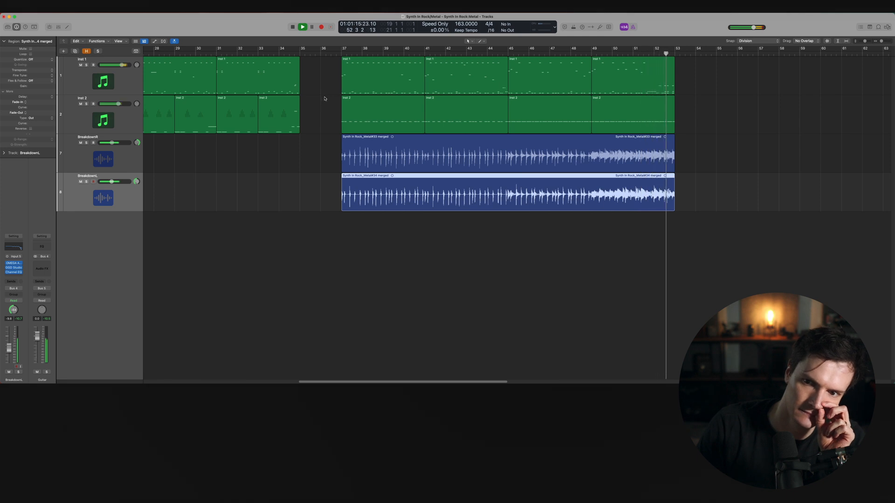
{"action": "left_click", "coordinate": [332, 55]}
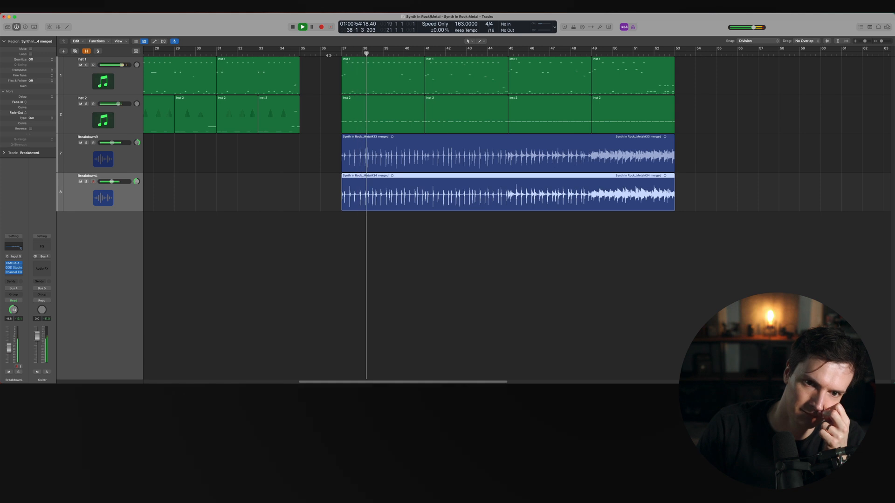
{"action": "key", "text": "space"}
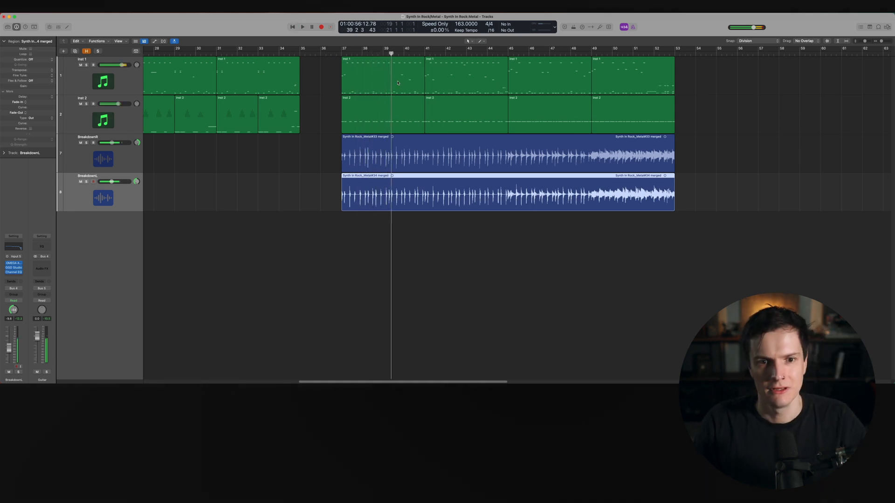
Select the first Inst 1 region of the breakdown and place the playhead at bar 37
{"action": "scroll", "coordinate": [402, 80], "scroll_direction": "up", "scroll_amount": 2}
{"action": "left_click", "coordinate": [400, 85]}
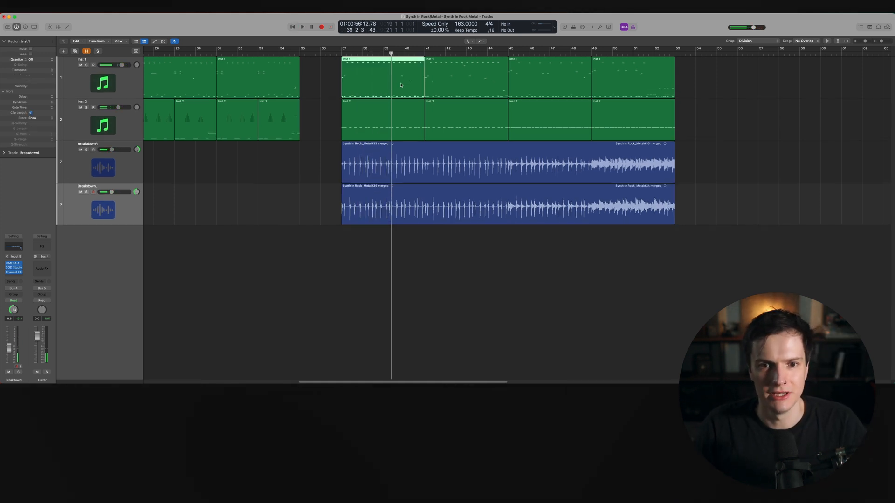
{"action": "scroll", "coordinate": [363, 82], "scroll_direction": "left", "scroll_amount": 2}
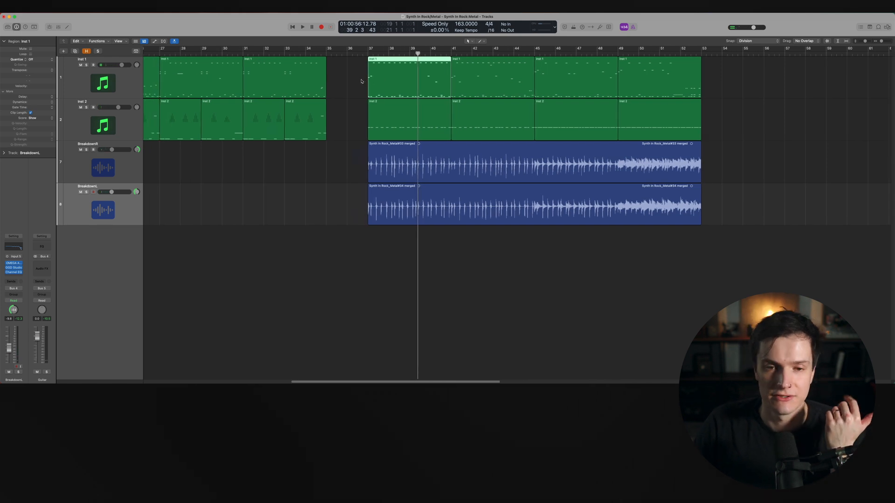
{"action": "left_click", "coordinate": [377, 52]}
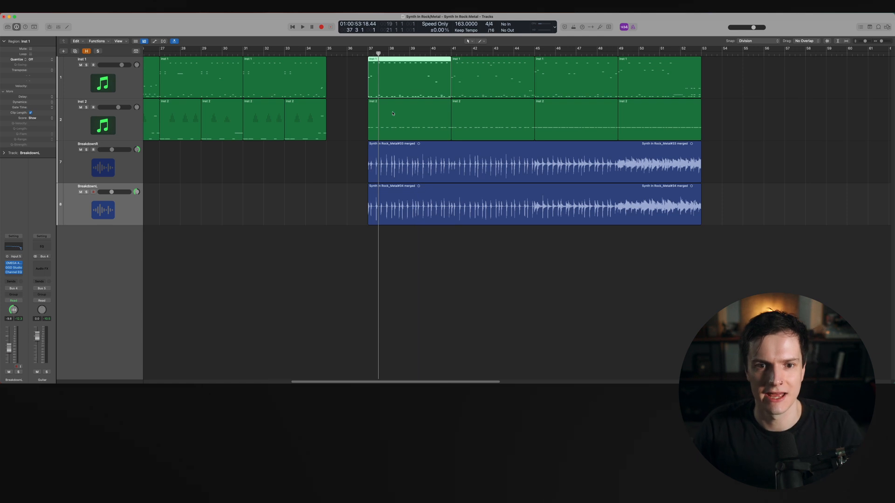
Create a short MIDI region at bar 56 on Inst 1 holding a single low D1 note at velocity 127
{"action": "left_click", "coordinate": [773, 88]}
{"action": "double_click", "coordinate": [772, 88]}
{"action": "scroll", "coordinate": [154, 314], "scroll_direction": "up", "scroll_amount": 5}
{"action": "scroll", "coordinate": [155, 317], "scroll_direction": "down", "scroll_amount": 3}
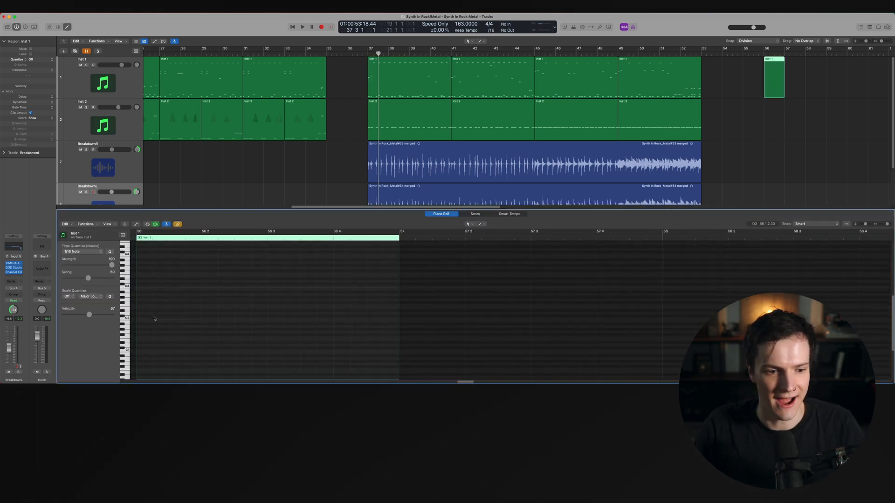
{"action": "key", "text": "alt+shift+Down"}
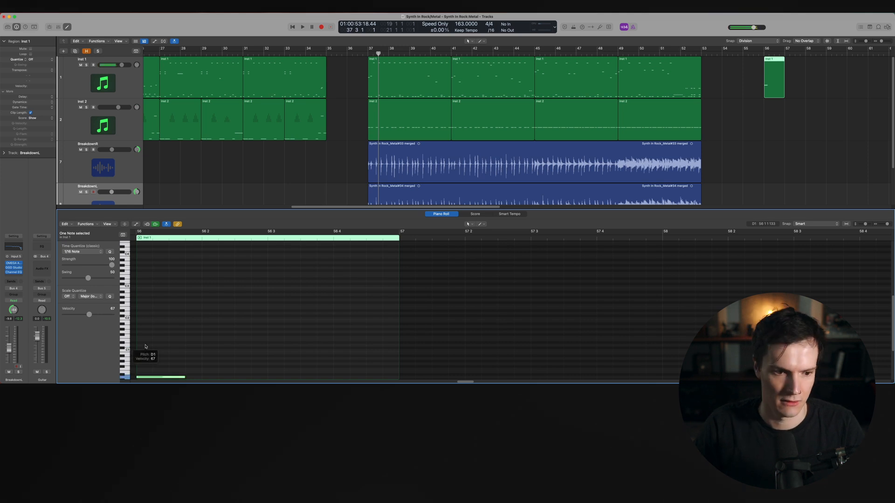
{"action": "scroll", "coordinate": [146, 348], "scroll_direction": "down", "scroll_amount": 4}
{"action": "left_click_drag", "start_coordinate": [151, 350], "coordinate": [190, 219]}
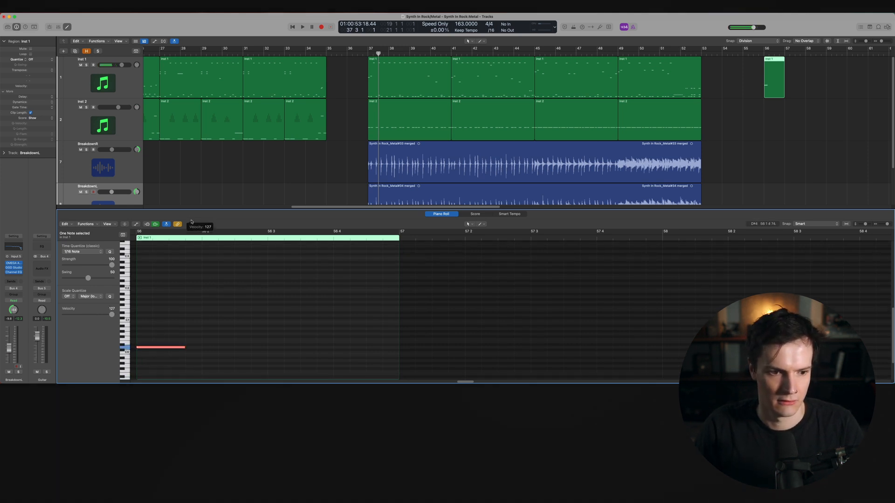
Bounce that region in place to a new track named Inst 1_bip
{"action": "right_click", "coordinate": [773, 80]}
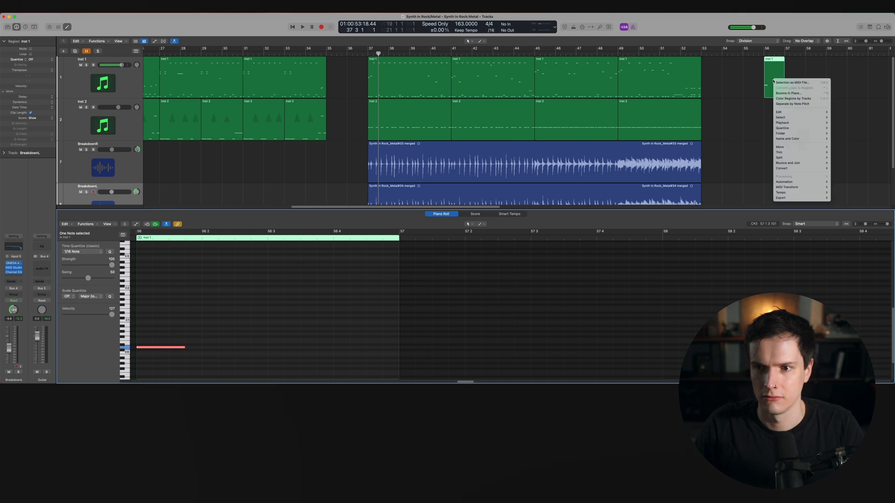
{"action": "left_click", "coordinate": [781, 93]}
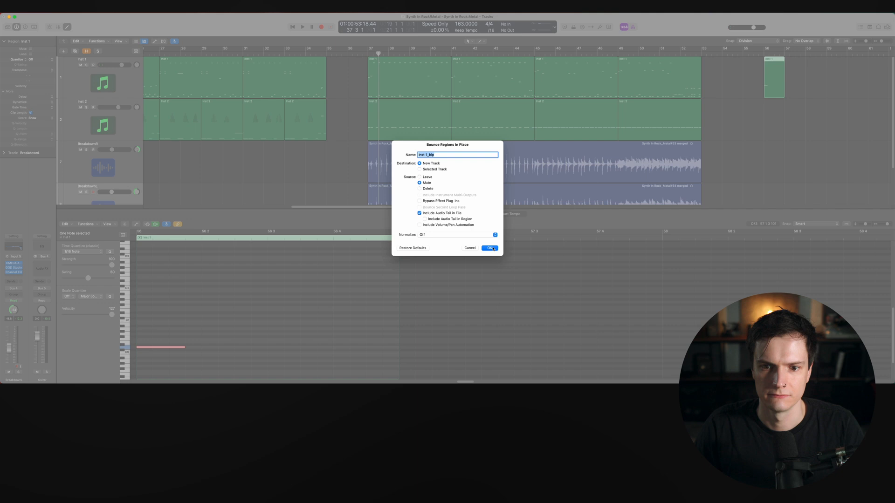
{"action": "left_click", "coordinate": [489, 247]}
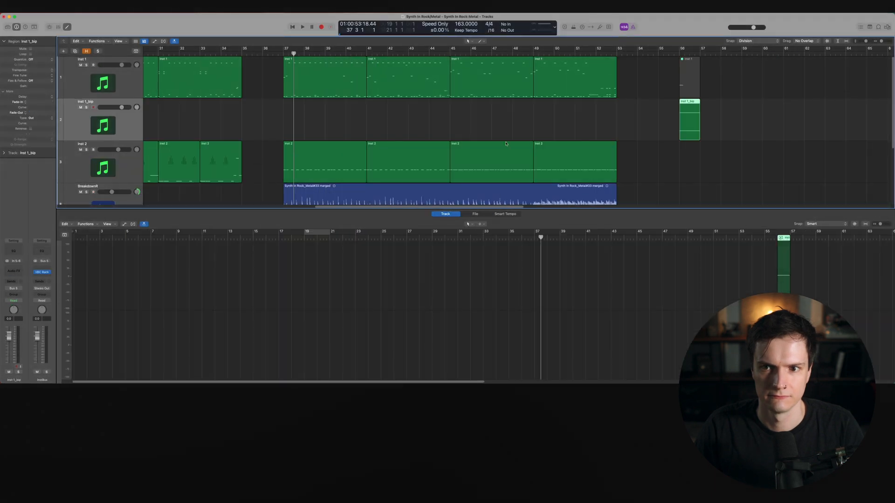
Delete the muted source MIDI region and move the bounced Inst 1_bip audio region to bar 37
{"action": "left_click", "coordinate": [686, 82]}
{"action": "key", "text": "Delete"}
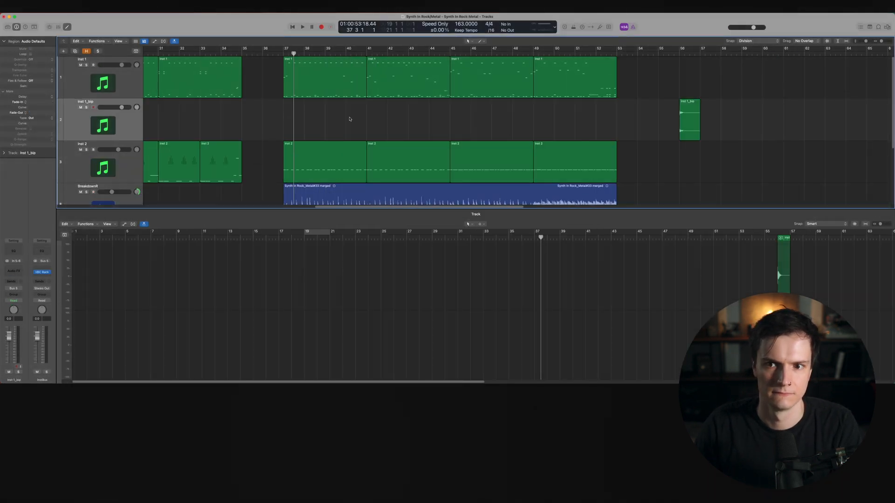
{"action": "left_click_drag", "start_coordinate": [687, 118], "coordinate": [303, 115]}
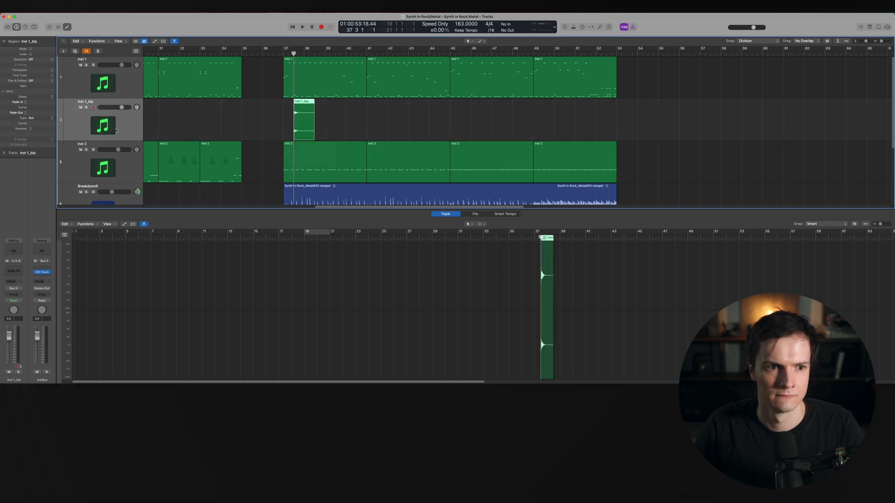
Move the Inst 1_bip track below the two Breakdown tracks
{"action": "scroll", "coordinate": [298, 117], "scroll_direction": "down", "scroll_amount": 4}
{"action": "scroll", "coordinate": [122, 132], "scroll_direction": "down", "scroll_amount": 4}
{"action": "scroll", "coordinate": [121, 132], "scroll_direction": "up", "scroll_amount": 2}
{"action": "left_click", "coordinate": [156, 190]}
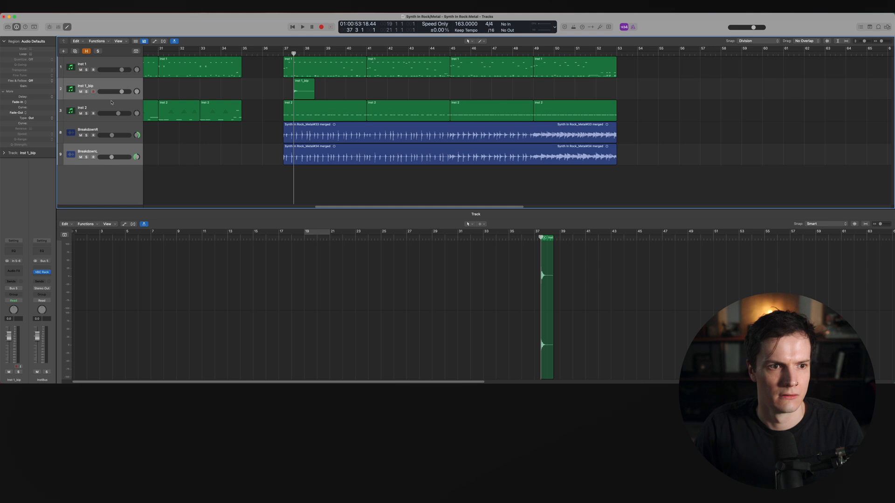
{"action": "left_click", "coordinate": [106, 97]}
{"action": "left_click_drag", "start_coordinate": [108, 99], "coordinate": [307, 175]}
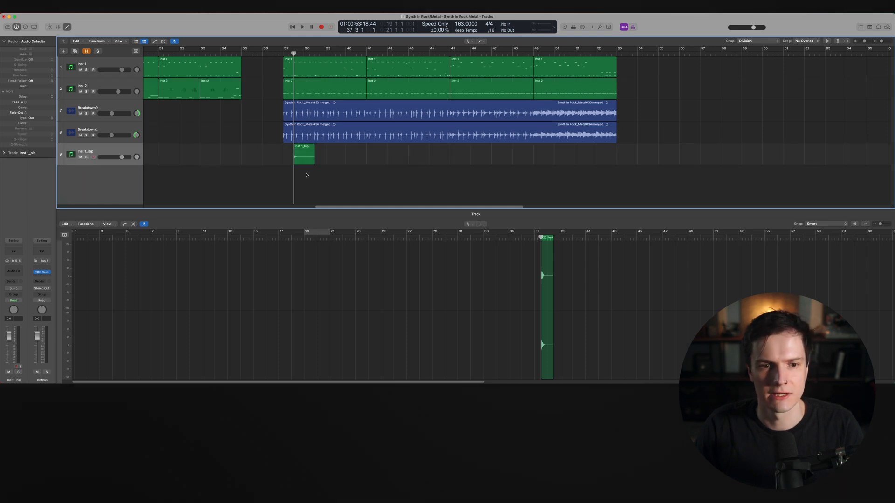
Zoom in on the Inst 1_bip hit at bar 37 and inspect it against the breakdown tracks
{"action": "key", "text": "super+Right"}
{"action": "key", "text": "super+Right"}
{"action": "key", "text": "super+Right"}
{"action": "key", "text": "super+Right"}
{"action": "left_click", "coordinate": [309, 153]}
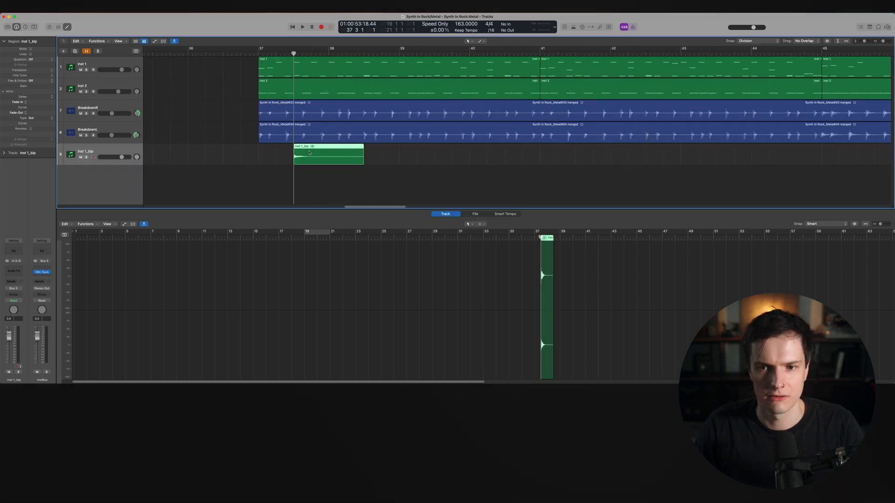
{"action": "scroll", "coordinate": [309, 152], "scroll_direction": "right", "scroll_amount": 10}
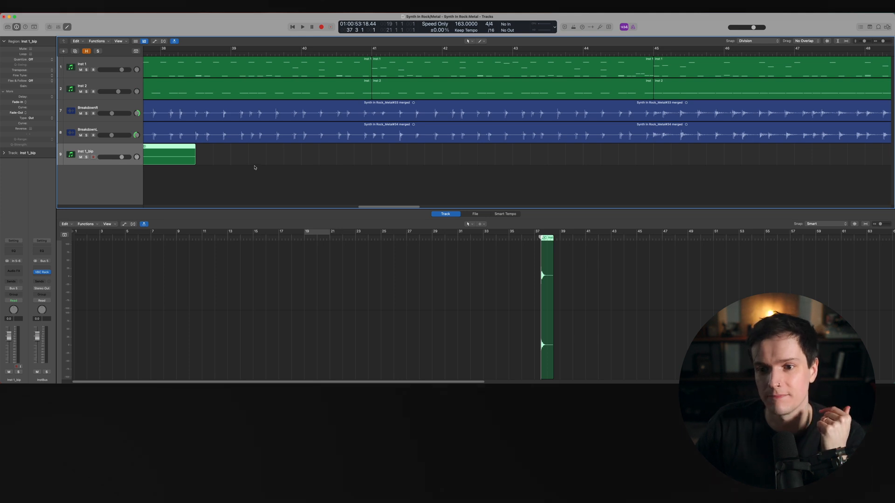
{"action": "scroll", "coordinate": [254, 167], "scroll_direction": "left", "scroll_amount": 7}
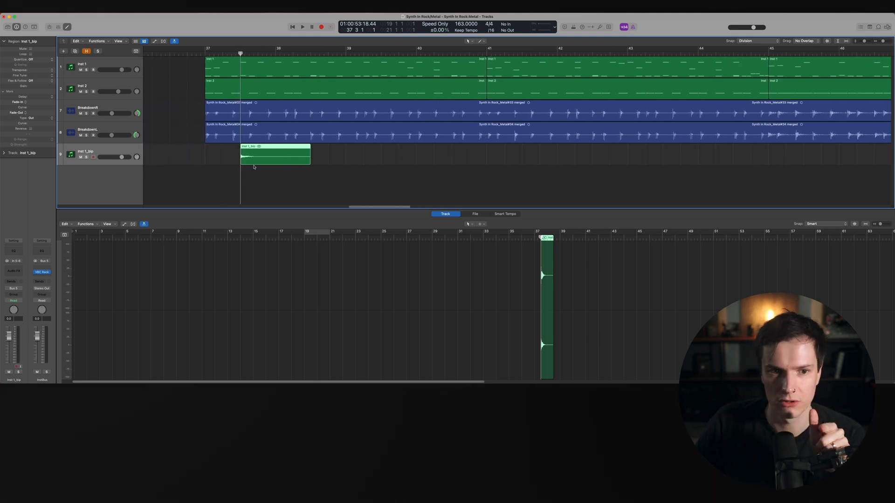
{"action": "scroll", "coordinate": [254, 167], "scroll_direction": "right", "scroll_amount": 15}
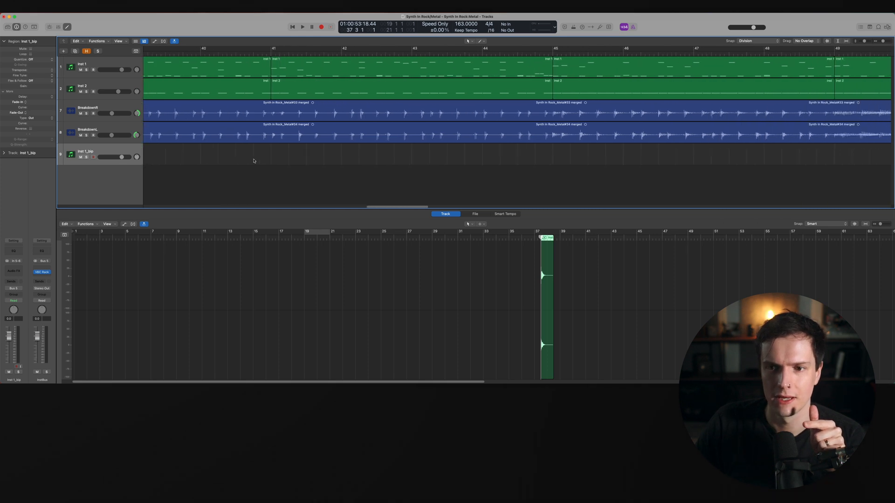
{"action": "scroll", "coordinate": [235, 162], "scroll_direction": "left", "scroll_amount": 2}
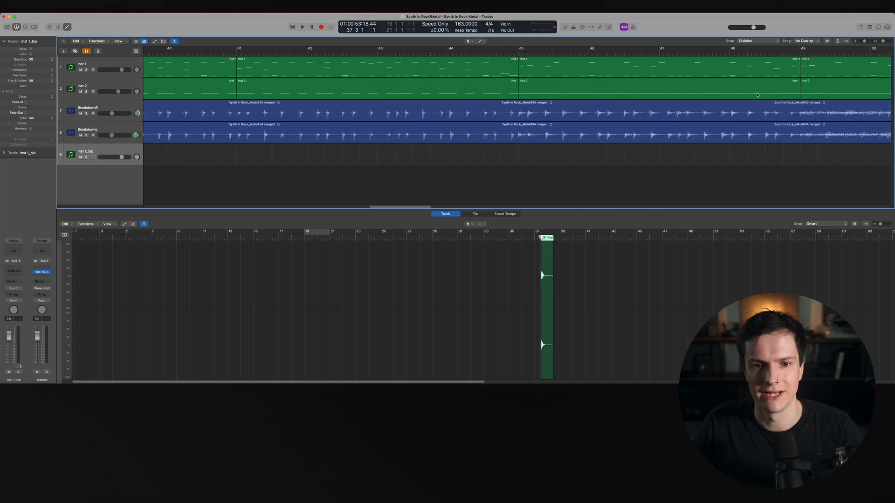
{"action": "scroll", "coordinate": [281, 178], "scroll_direction": "left", "scroll_amount": 20}
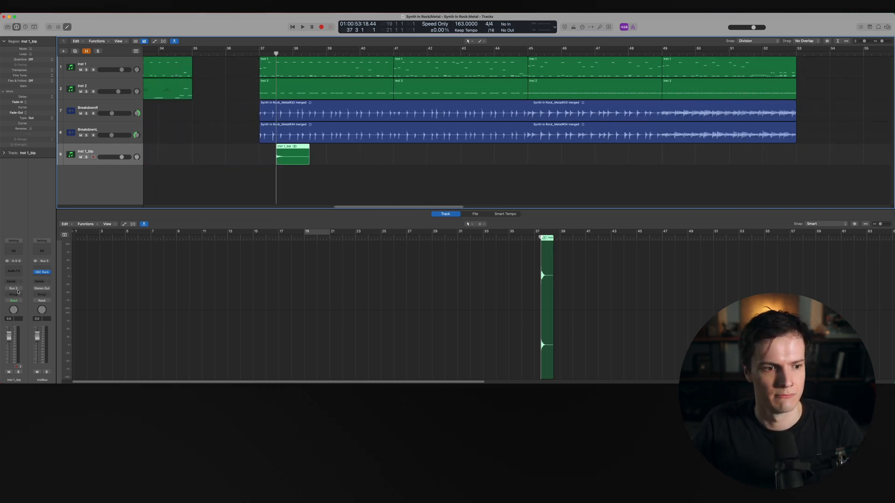
Insert a ChromaVerb reverb on the Inst 1_bip track
{"action": "left_click", "coordinate": [17, 274]}
{"action": "mouse_move", "coordinate": [28, 359]}
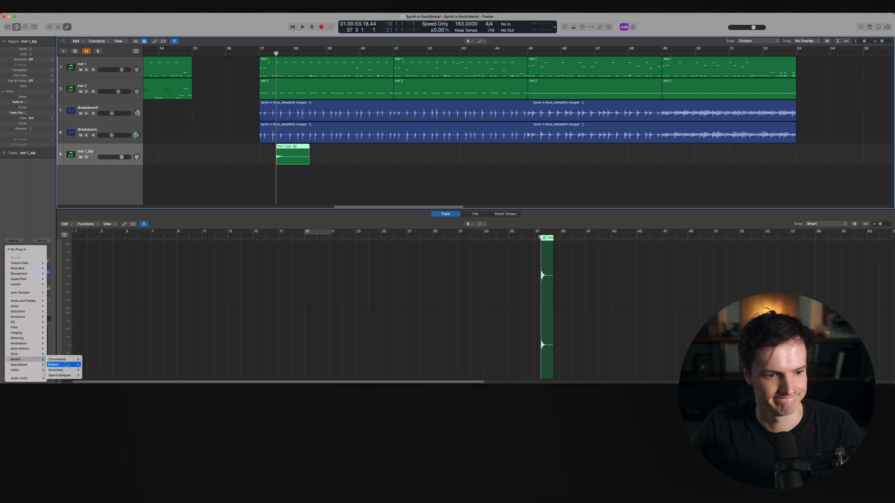
{"action": "left_click", "coordinate": [88, 359]}
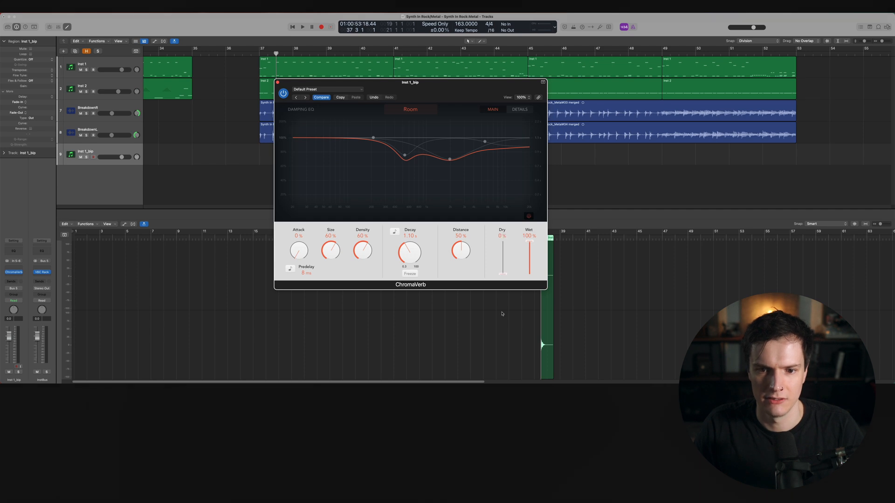
{"action": "left_click_drag", "start_coordinate": [401, 82], "coordinate": [569, 126]}
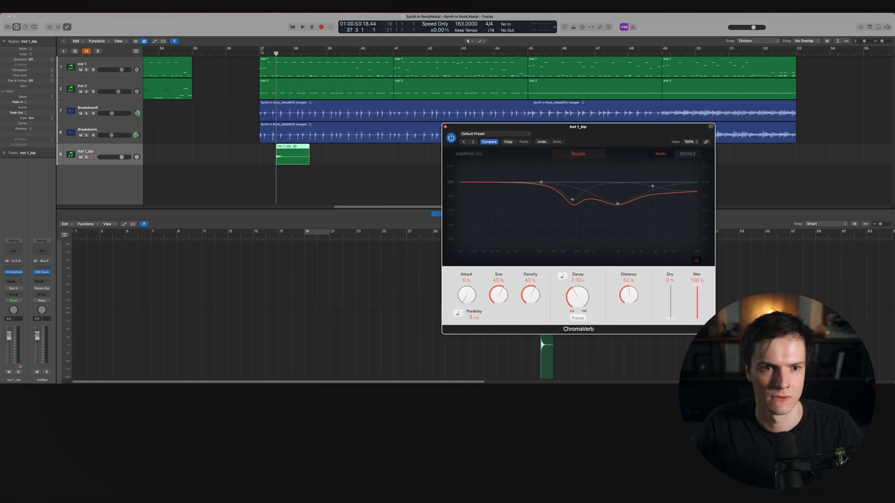
Loop bar 37 and play it while auditioning ChromaVerb room types, settling on Digital
{"action": "left_click_drag", "start_coordinate": [264, 51], "coordinate": [326, 50]}
{"action": "key", "text": "space"}
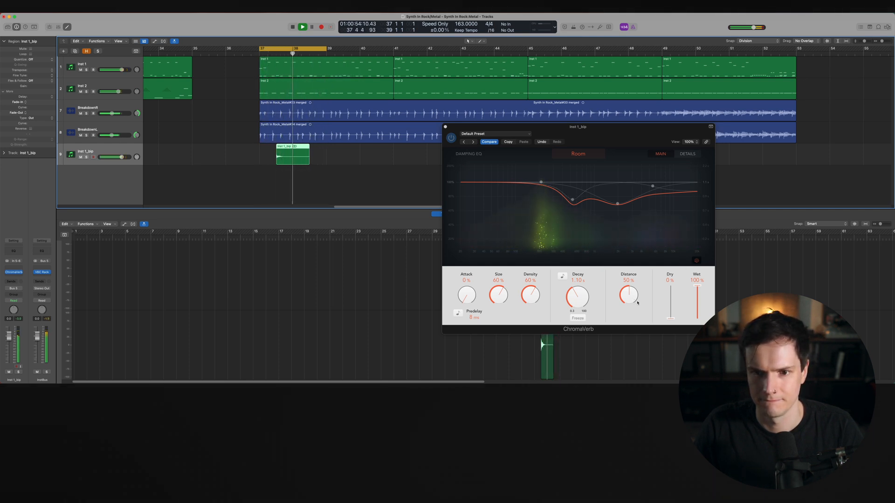
{"action": "left_click", "coordinate": [588, 154]}
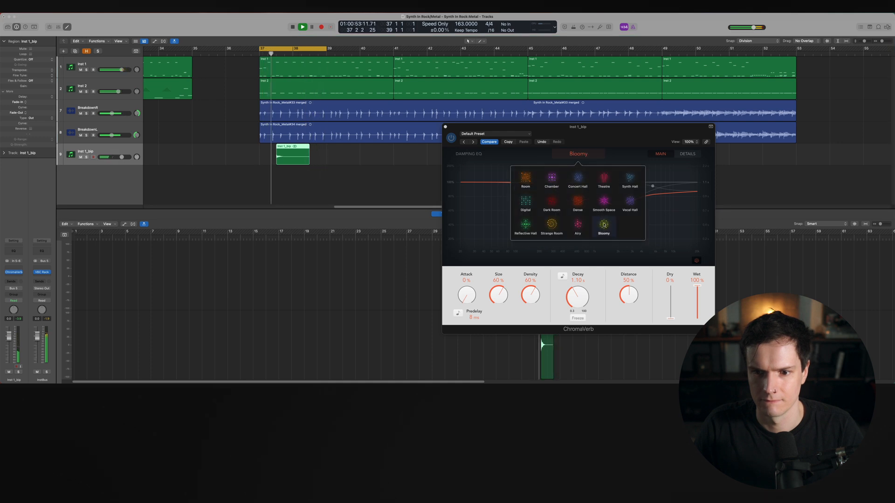
{"action": "left_click", "coordinate": [549, 226]}
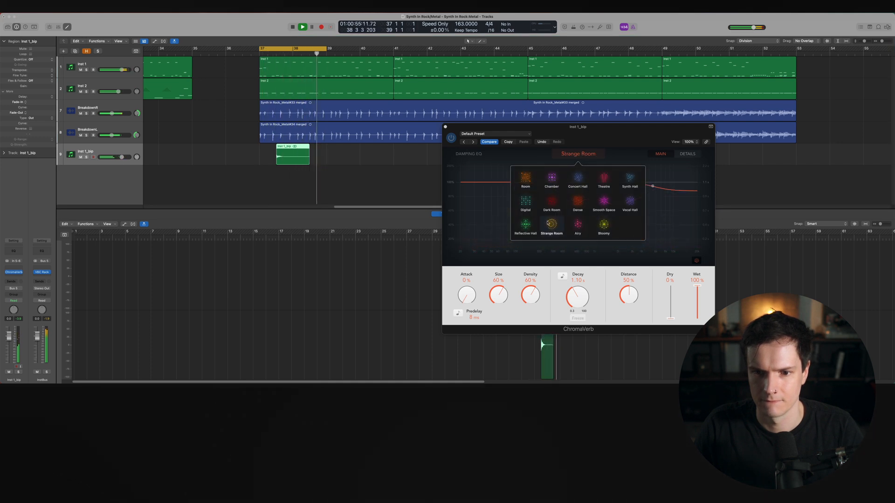
{"action": "left_click", "coordinate": [604, 177]}
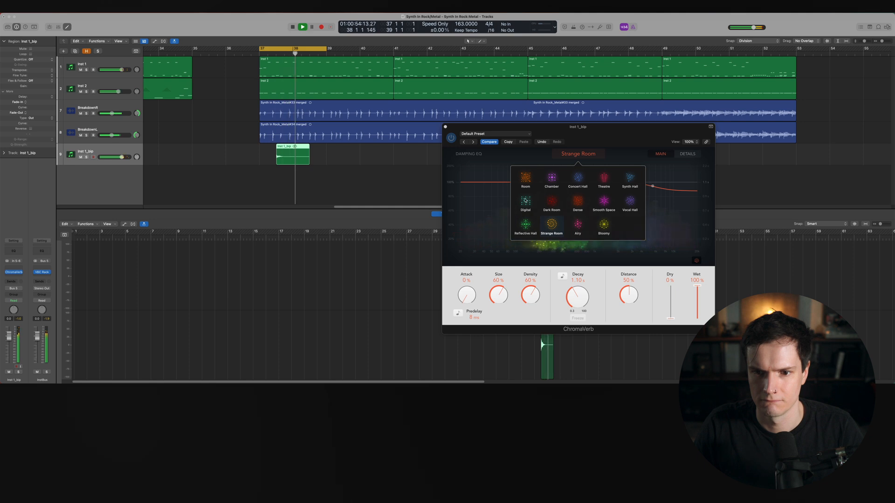
{"action": "left_click", "coordinate": [600, 201]}
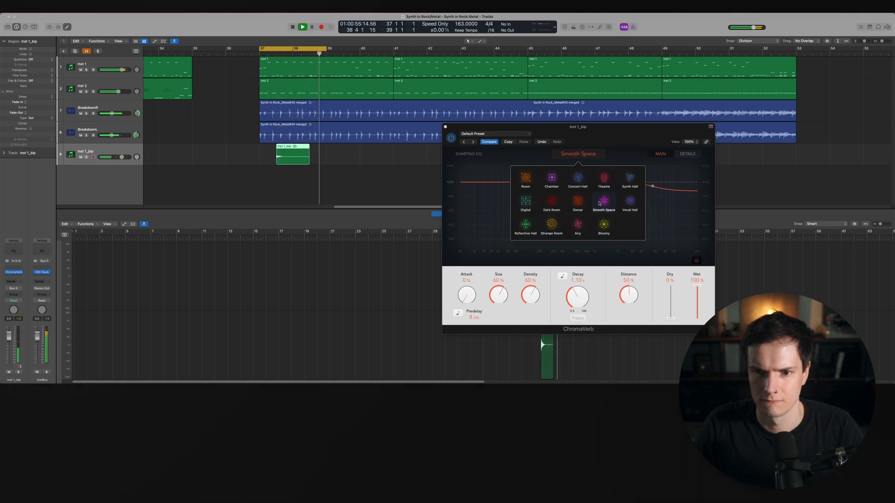
{"action": "left_click", "coordinate": [526, 202]}
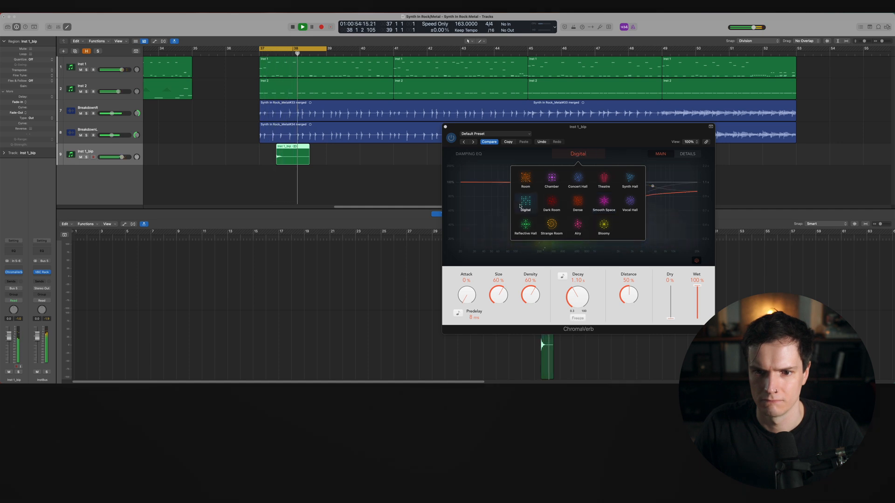
Set the ChromaVerb decay to 6.40 s and the distance to 71%
{"action": "mouse_move", "coordinate": [532, 294]}
{"action": "left_mouse_down"}
{"action": "mouse_move", "coordinate": [538, 284]}
{"action": "mouse_move", "coordinate": [534, 294]}
{"action": "left_mouse_up"}
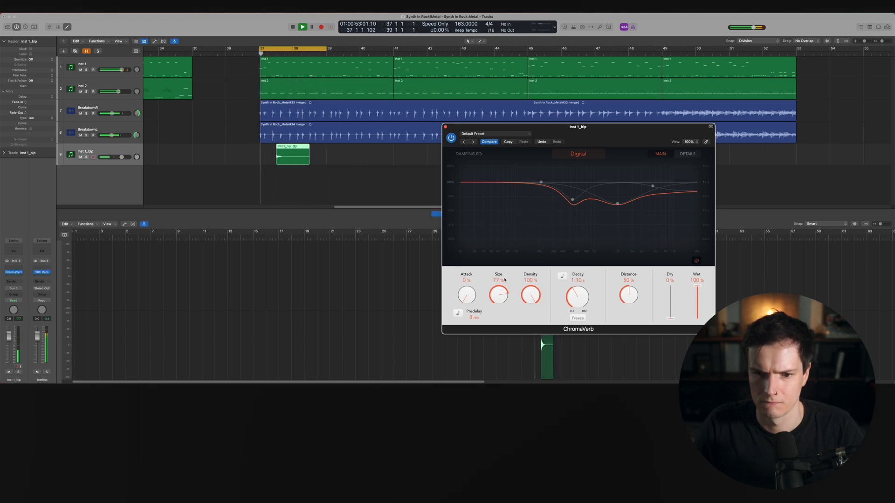
{"action": "left_click_drag", "start_coordinate": [571, 297], "coordinate": [638, 240]}
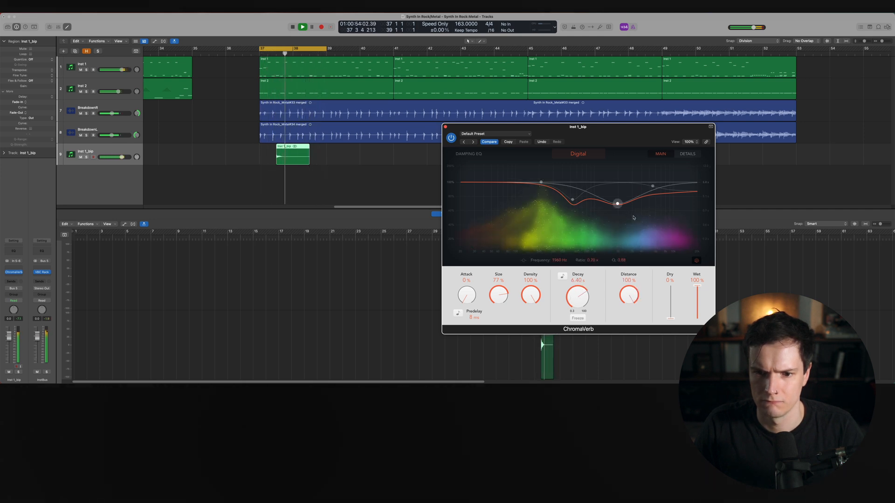
{"action": "left_click_drag", "start_coordinate": [630, 295], "coordinate": [618, 318]}
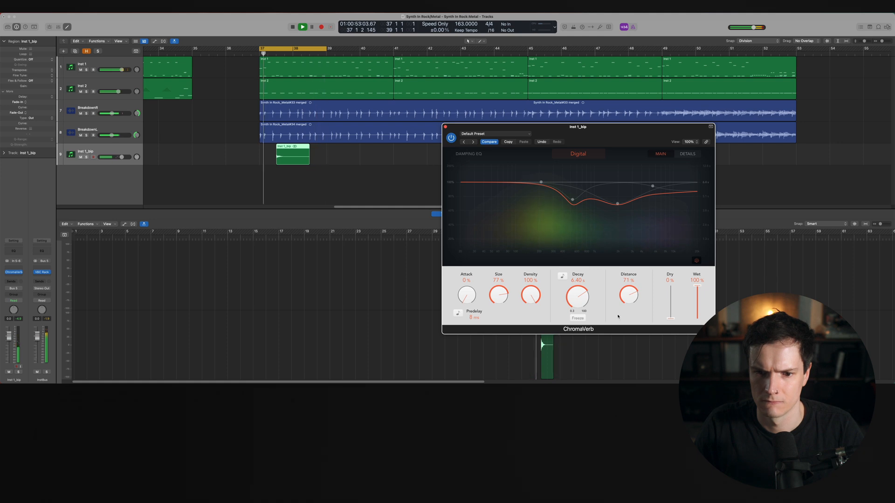
Switch the room type to Dark Room and set distance to 54% and size to 52%
{"action": "left_click", "coordinate": [578, 154]}
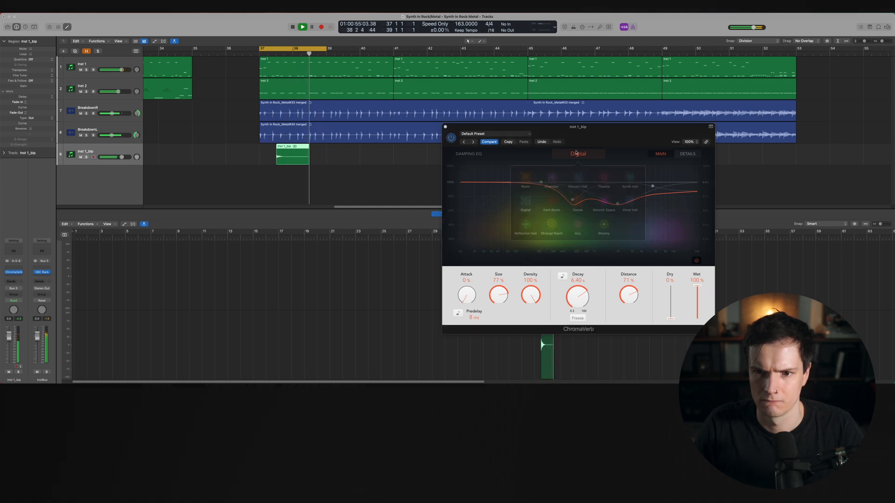
{"action": "left_click", "coordinate": [552, 201]}
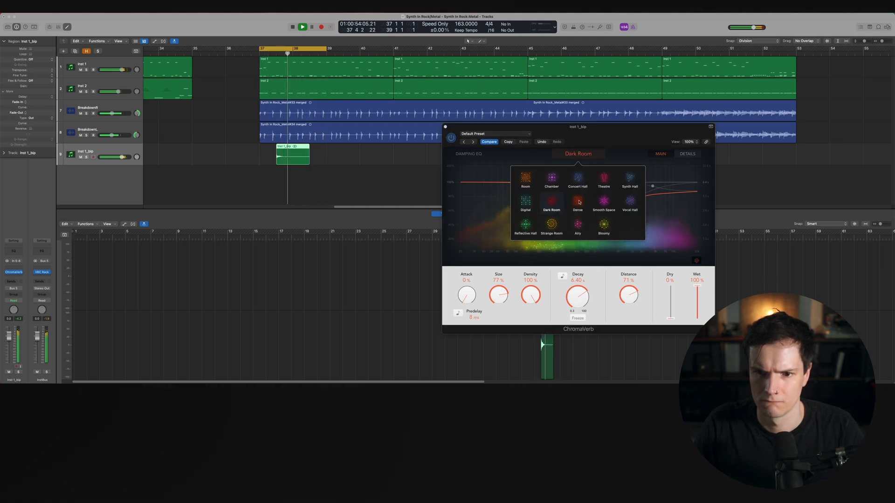
{"action": "left_click_drag", "start_coordinate": [628, 295], "coordinate": [575, 302]}
{"action": "left_click_drag", "start_coordinate": [498, 299], "coordinate": [496, 319]}
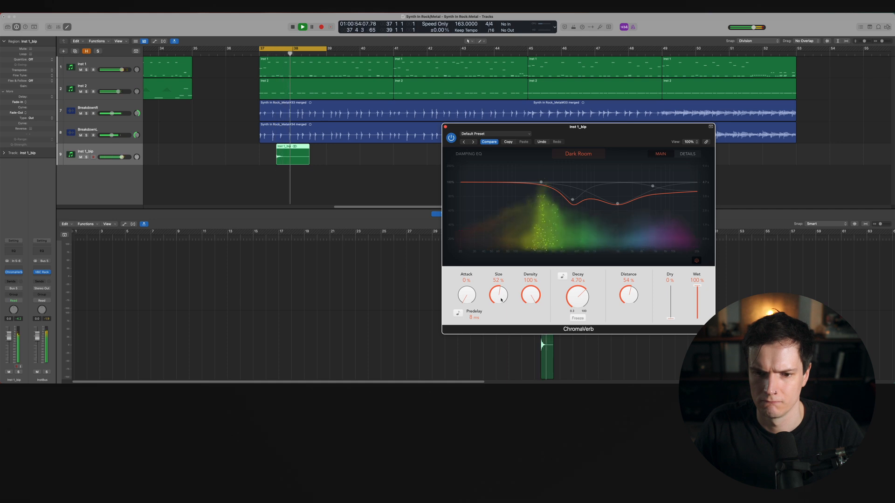
Close the ChromaVerb window and stop playback
{"action": "left_click", "coordinate": [589, 158]}
{"action": "left_click", "coordinate": [589, 157]}
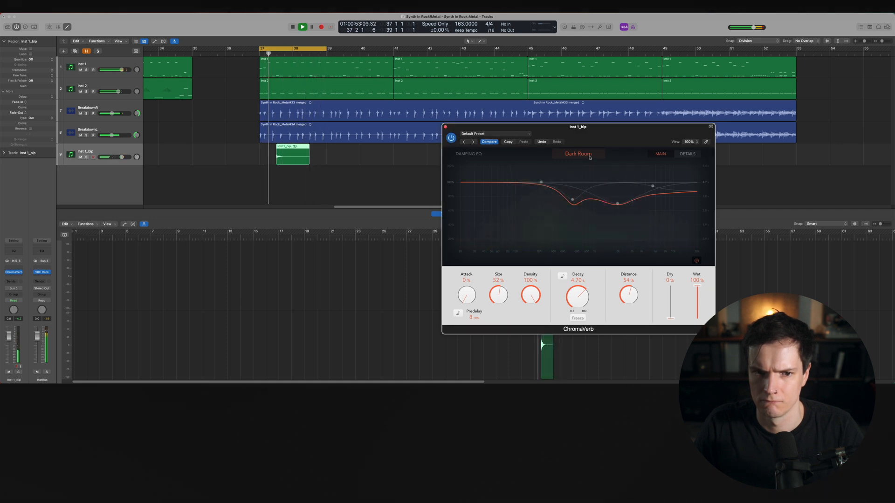
{"action": "left_click", "coordinate": [446, 127]}
{"action": "key", "text": "space"}
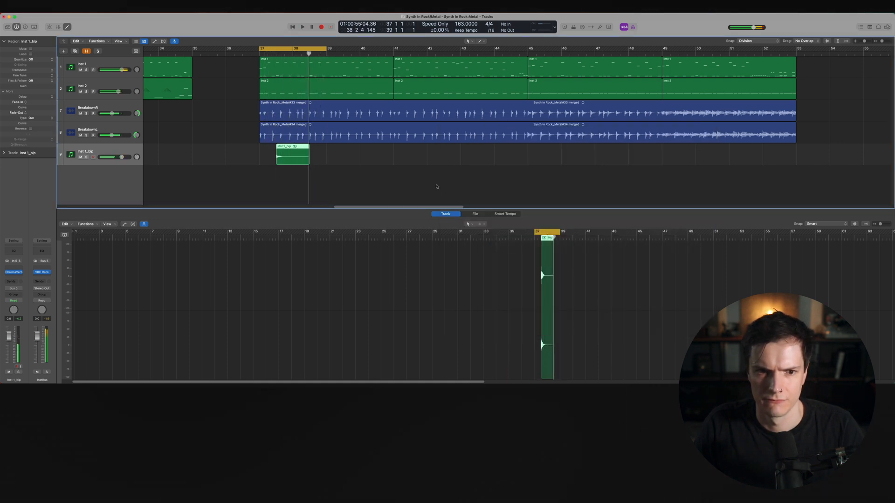
Replace the ChromaVerb on Inst 1_bip with the Soundtoys SuperPlate Stereo reverb and audition the looped hit
{"action": "left_click", "coordinate": [21, 274]}
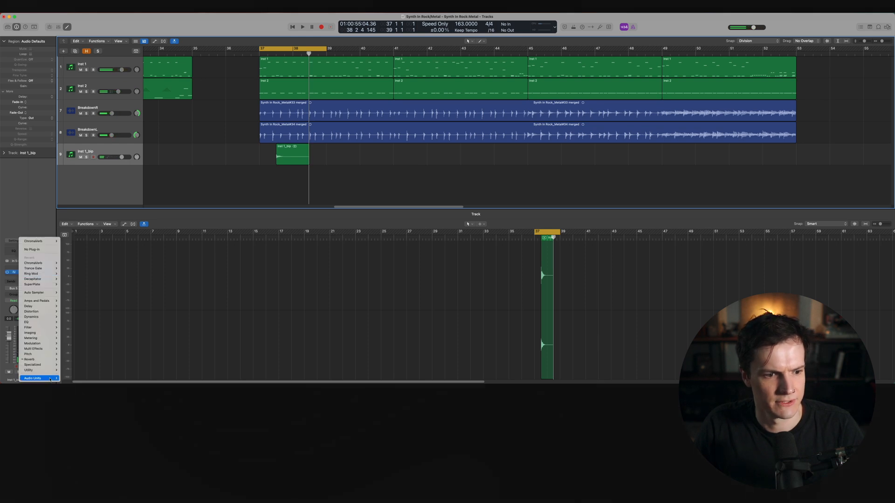
{"action": "mouse_move", "coordinate": [50, 380]}
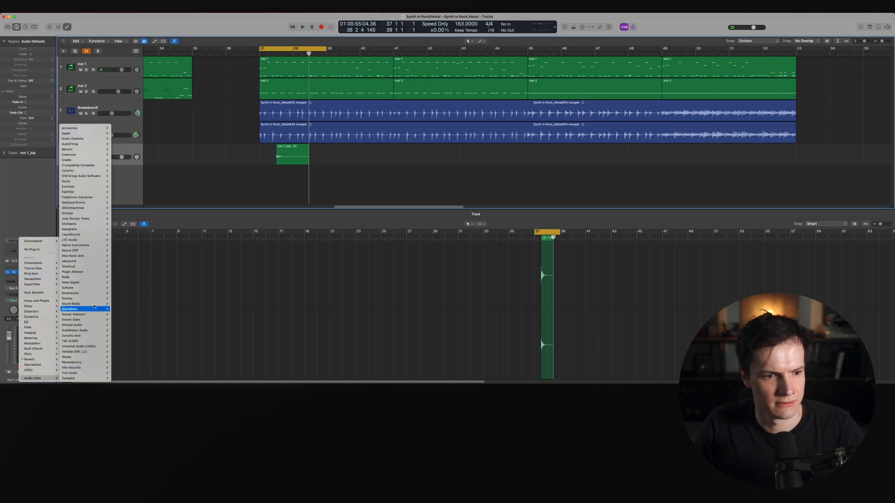
{"action": "mouse_move", "coordinate": [100, 312]}
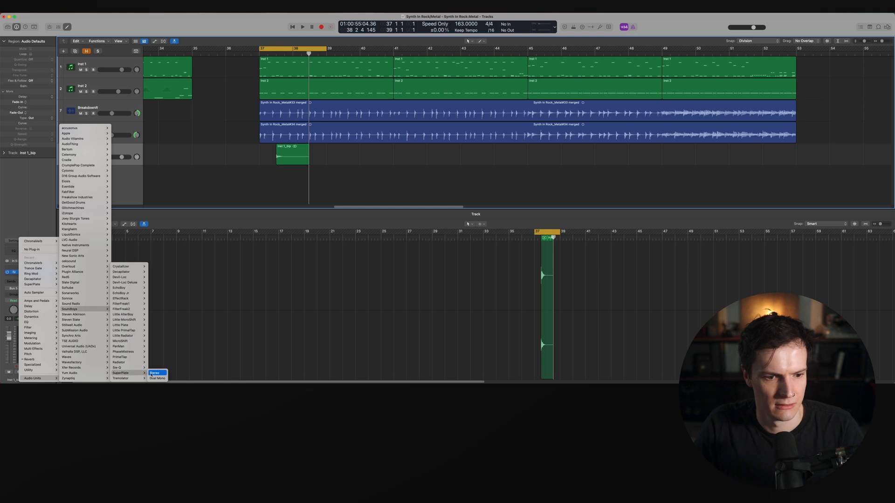
{"action": "left_click", "coordinate": [154, 373]}
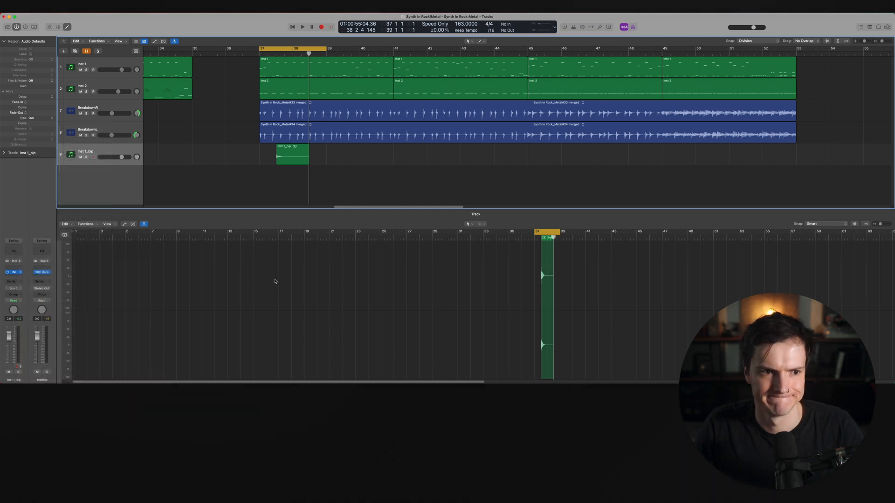
{"action": "key", "text": "space"}
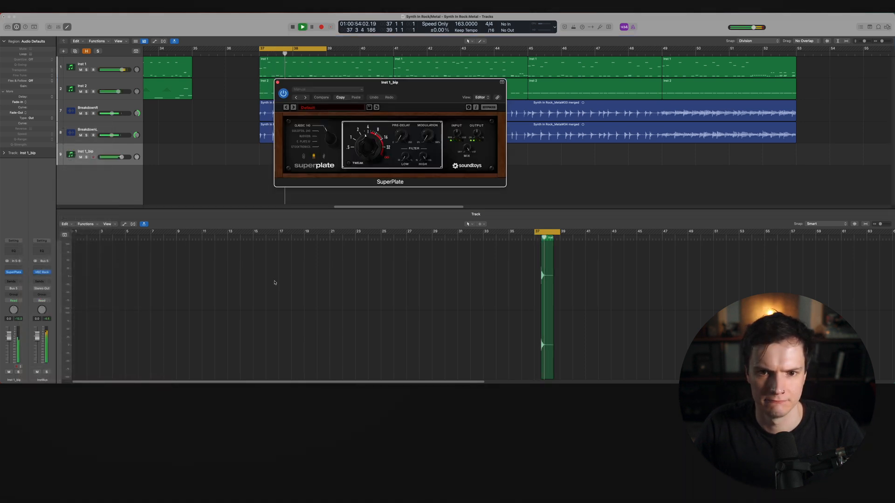
{"action": "key", "text": "space"}
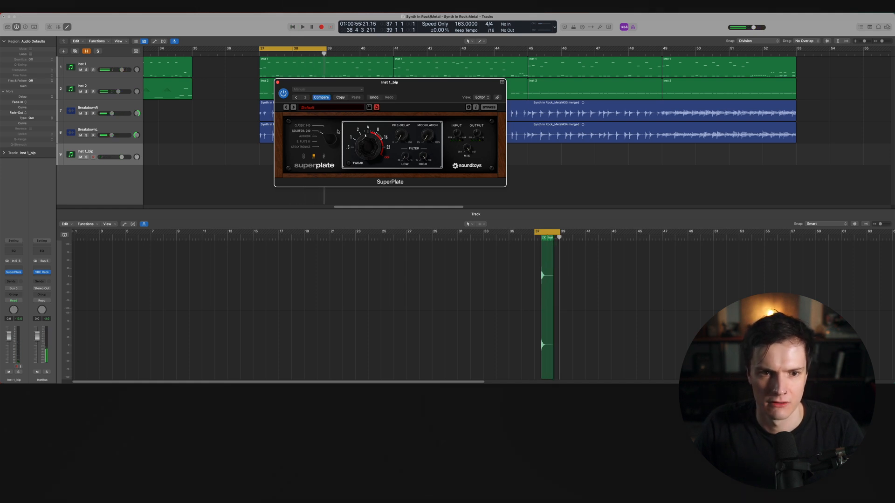
{"action": "key", "text": "space"}
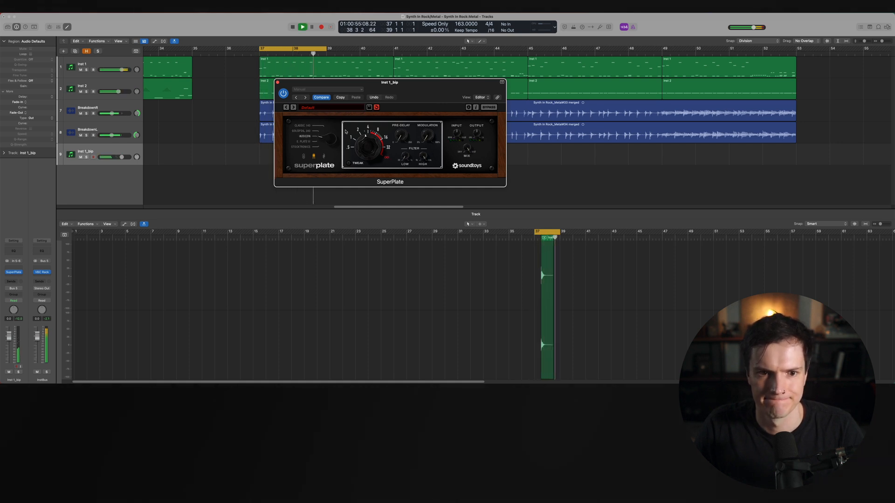
Close the SuperPlate window and lower the Inst 1_bip track volume slightly
{"action": "left_click", "coordinate": [278, 83]}
{"action": "left_click_drag", "start_coordinate": [121, 157], "coordinate": [116, 157]}
Turn off cycle, duplicate the Inst 1_bip hit four bars later, and play back from bar 37
{"action": "key", "text": "c"}
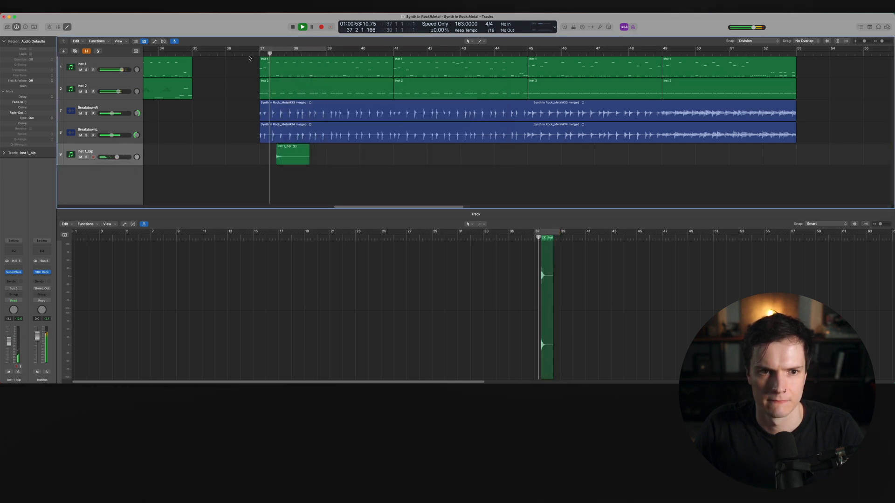
{"action": "left_click_drag", "start_coordinate": [292, 153], "coordinate": [421, 154]}
{"action": "scroll", "coordinate": [410, 158], "scroll_direction": "up", "scroll_amount": 5}
{"action": "left_click_drag", "start_coordinate": [310, 150], "coordinate": [326, 150]}
{"action": "scroll", "coordinate": [328, 145], "scroll_direction": "down", "scroll_amount": 5}
{"action": "left_click_drag", "start_coordinate": [605, 161], "coordinate": [342, 152]}
{"action": "left_click", "coordinate": [434, 174]}
{"action": "left_click", "coordinate": [303, 53]}
{"action": "key", "text": "space"}
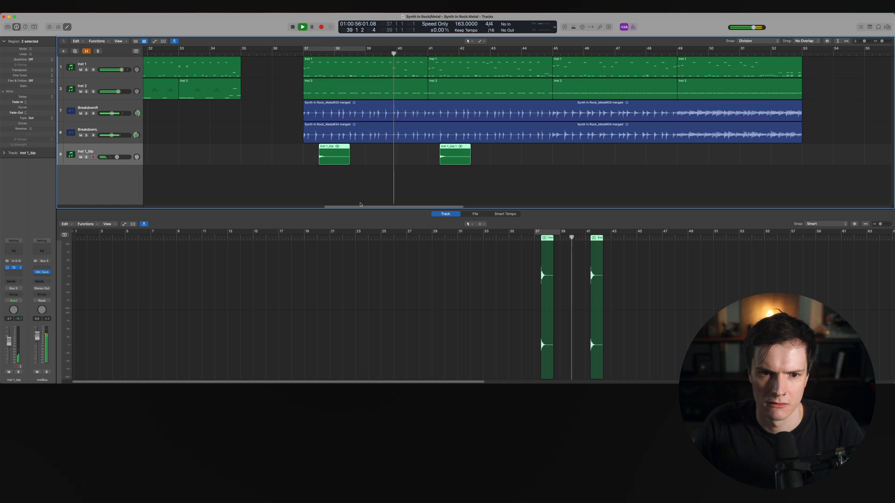
Loop bars 37 to 38 and audition the hits while nudging the Inst 1_bip volume up
{"action": "left_click_drag", "start_coordinate": [409, 159], "coordinate": [408, 155]}
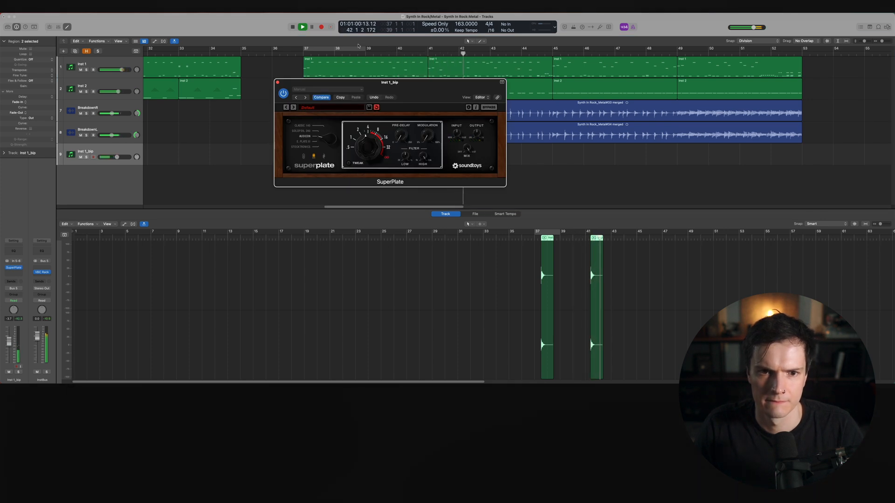
{"action": "left_click", "coordinate": [324, 52]}
{"action": "key", "text": "space"}
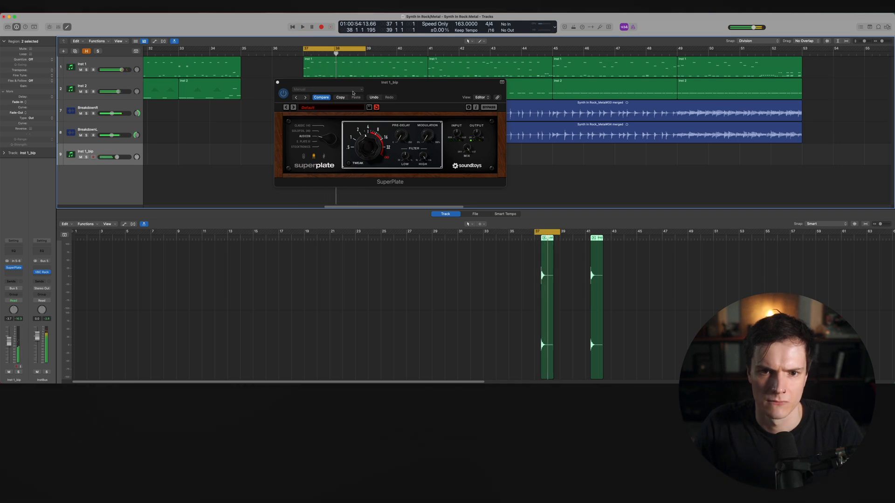
{"action": "left_click", "coordinate": [408, 157]}
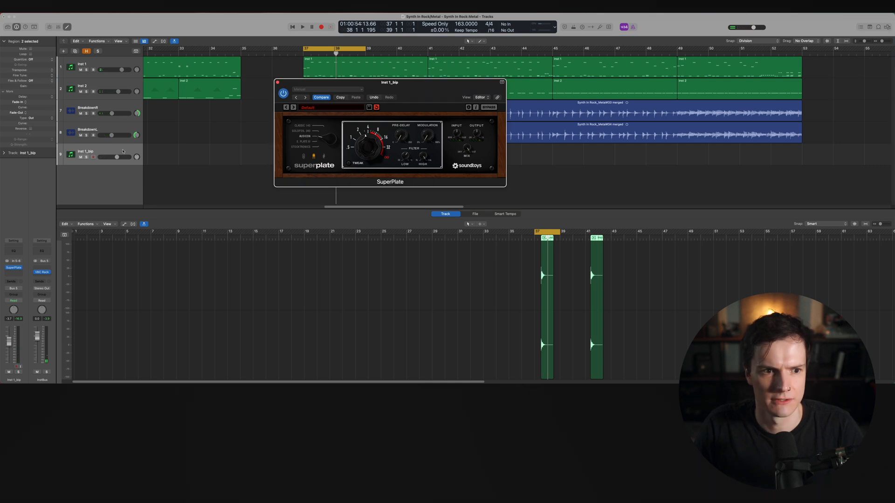
{"action": "left_click_drag", "start_coordinate": [123, 159], "coordinate": [128, 159]}
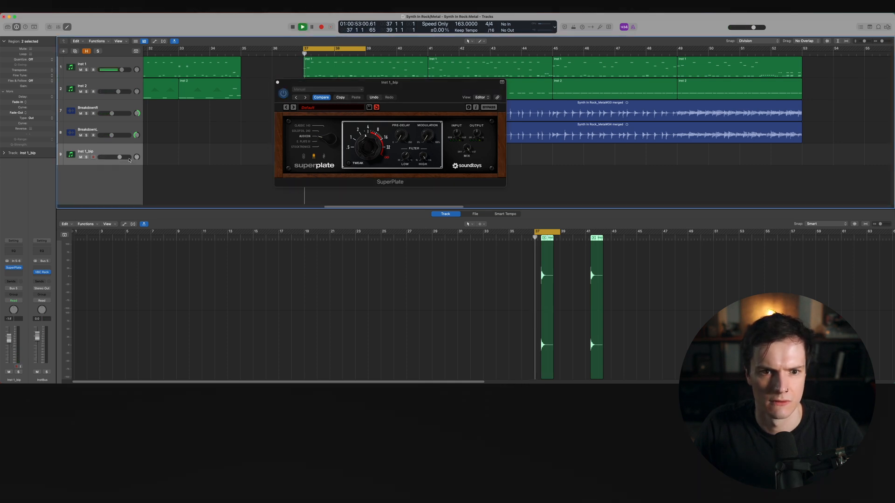
{"action": "key", "text": "space"}
Expand SuperPlate's extended controls, close the plugin, and lower the Inst 1_bip volume during playback
{"action": "left_click", "coordinate": [349, 163]}
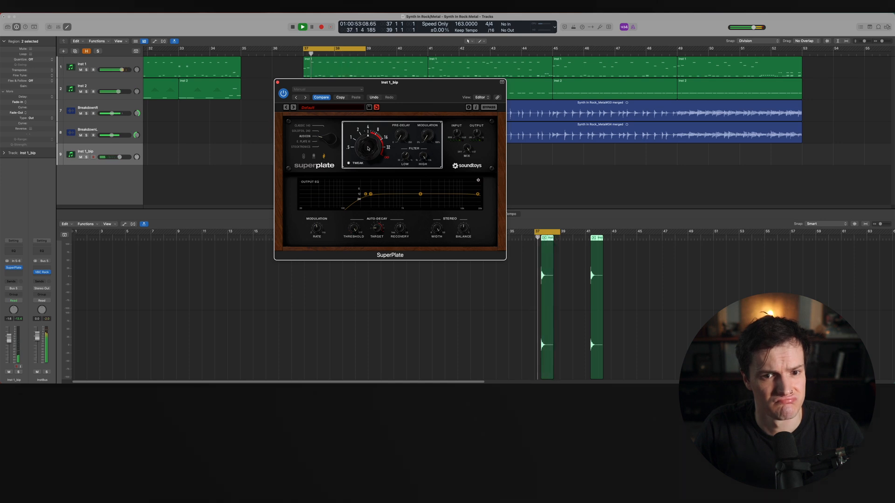
{"action": "left_click", "coordinate": [277, 83]}
{"action": "left_click_drag", "start_coordinate": [119, 157], "coordinate": [114, 157]}
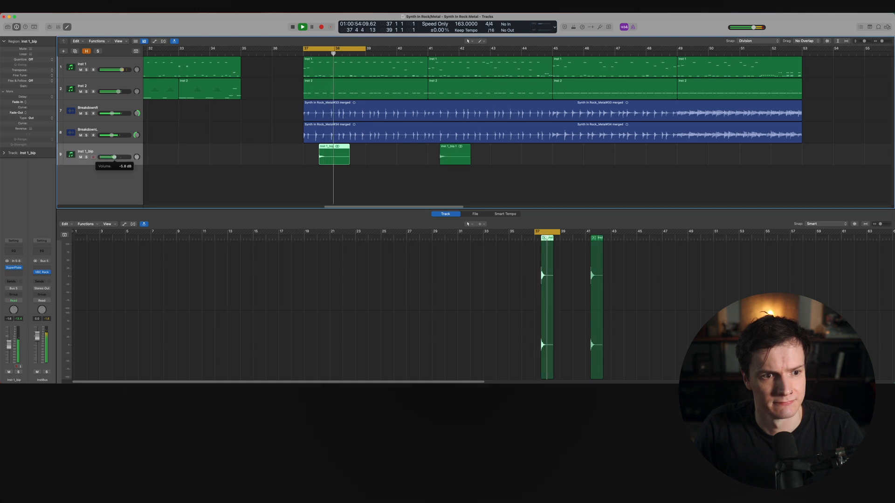
{"action": "left_click", "coordinate": [185, 167]}
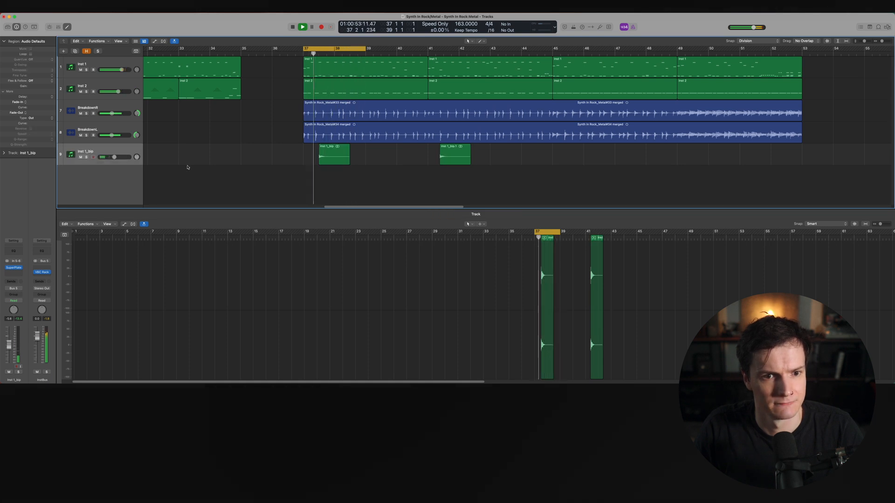
{"action": "key", "text": "space"}
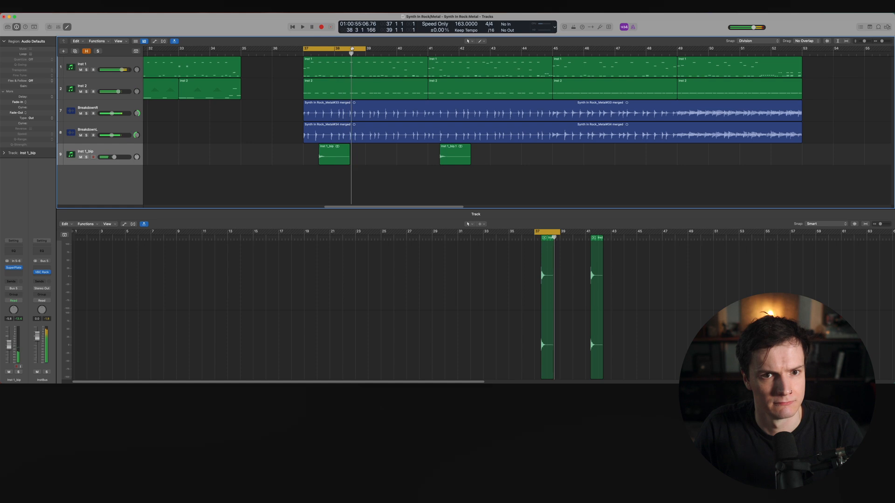
{"action": "left_click", "coordinate": [351, 48]}
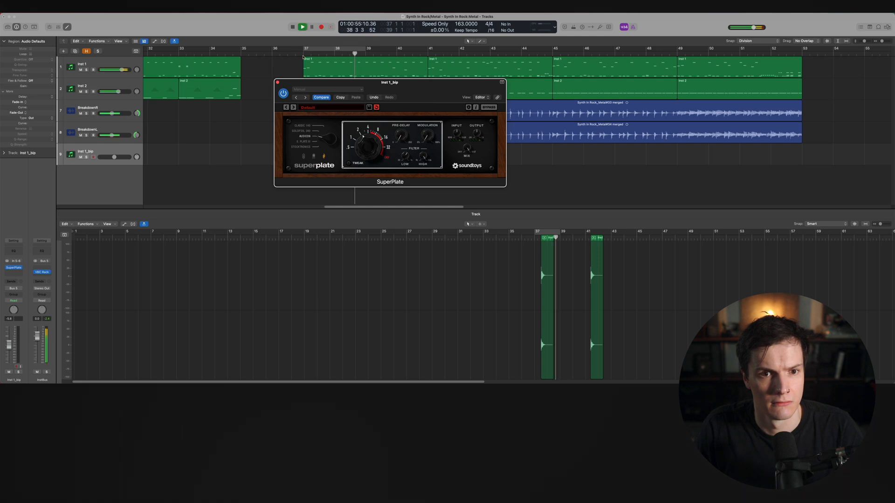
{"action": "key", "text": "space"}
Close SuperPlate, hide the editor, and duplicate both Inst 1_bip hits eight bars later
{"action": "left_click", "coordinate": [277, 83]}
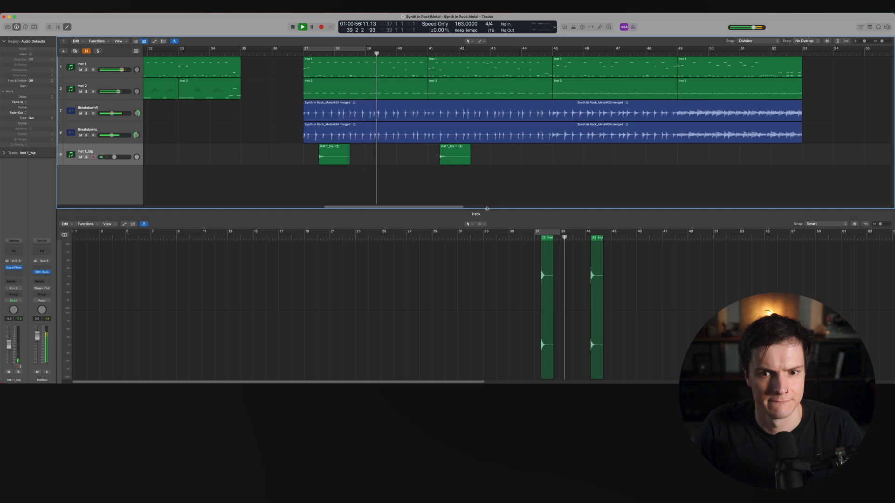
{"action": "key", "text": "e"}
{"action": "left_click_drag", "start_coordinate": [552, 191], "coordinate": [595, 153]}
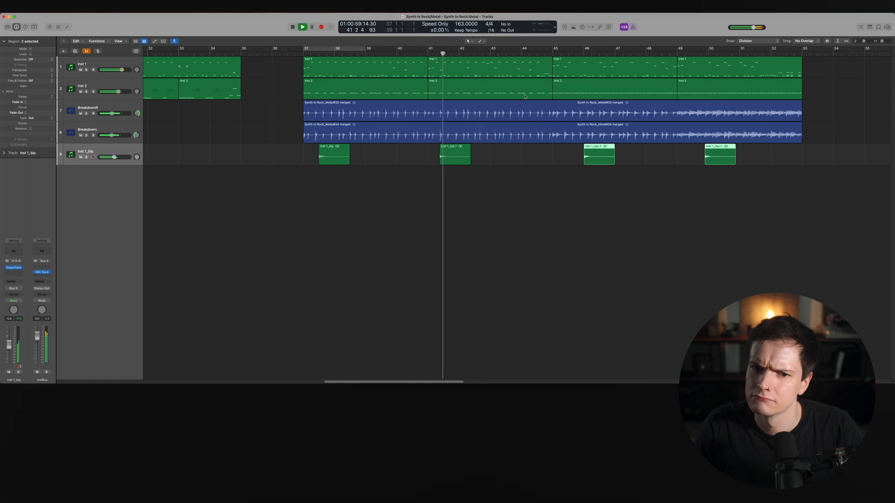
Zoom in on the copied hits and play back the breakdown to check their placement
{"action": "key", "text": "super+Right"}
{"action": "key", "text": "super+Right"}
{"action": "key", "text": "super+Right"}
{"action": "key", "text": "super+Right"}
{"action": "key", "text": "super+Right"}
{"action": "key", "text": "space"}
{"action": "scroll", "coordinate": [257, 169], "scroll_direction": "left", "scroll_amount": 4}
{"action": "left_click", "coordinate": [257, 158]}
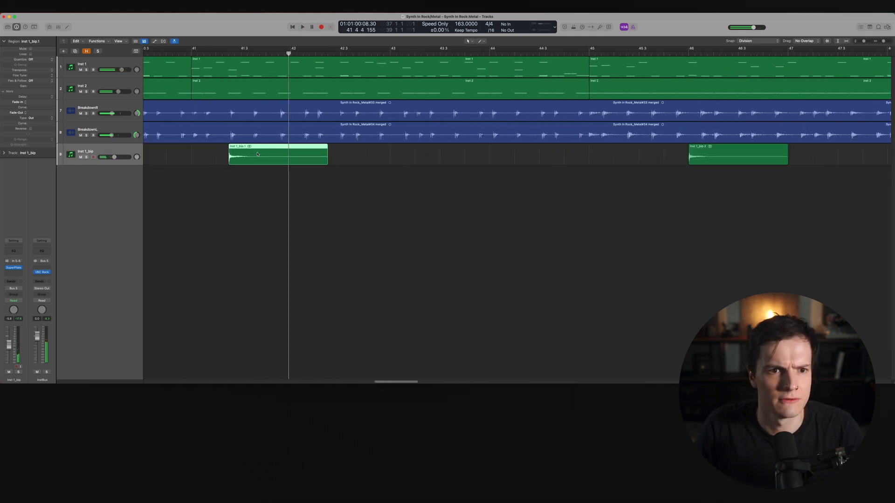
{"action": "key", "text": "super+Left"}
{"action": "key", "text": "super+Left"}
{"action": "key", "text": "super+Left"}
{"action": "key", "text": "super+Left"}
{"action": "key", "text": "super+Left"}
{"action": "scroll", "coordinate": [235, 117], "scroll_direction": "left", "scroll_amount": 3}
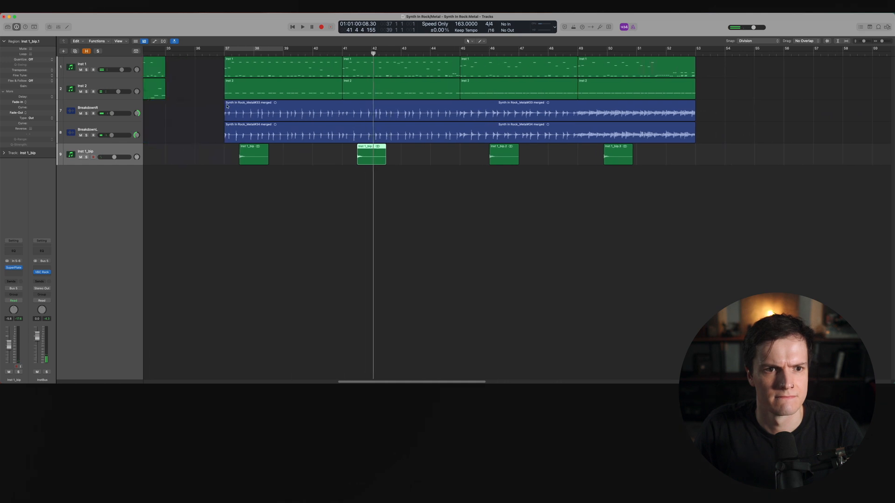
{"action": "key", "text": "space"}
{"action": "left_click", "coordinate": [473, 240]}
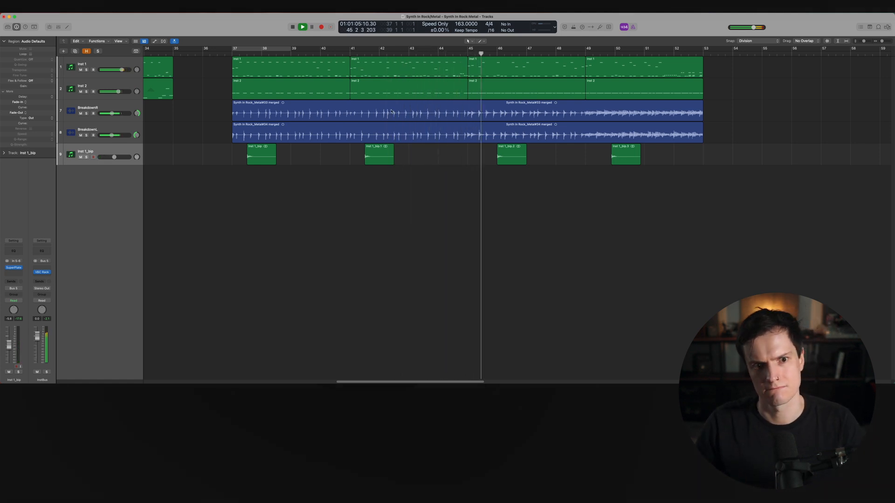
{"action": "key", "text": "space"}
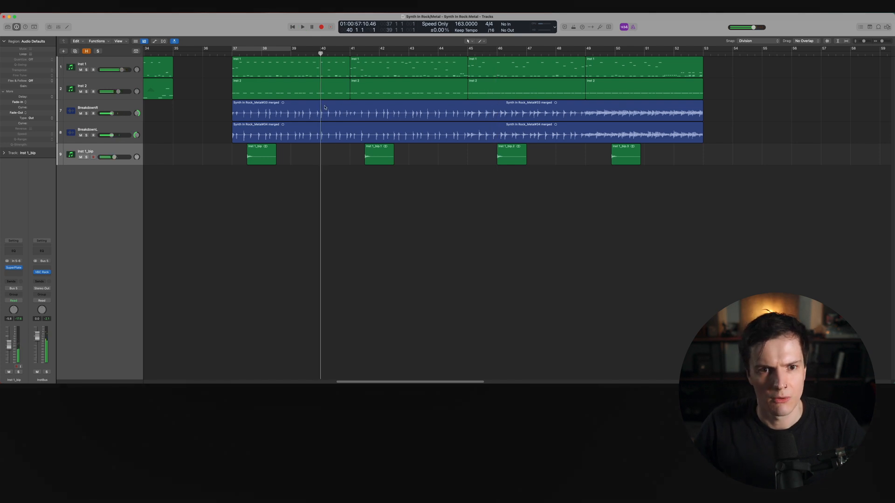
Add a new software instrument track below the existing tracks
{"action": "left_click", "coordinate": [105, 106]}
{"action": "left_click", "coordinate": [103, 85]}
{"action": "double_click", "coordinate": [96, 240]}
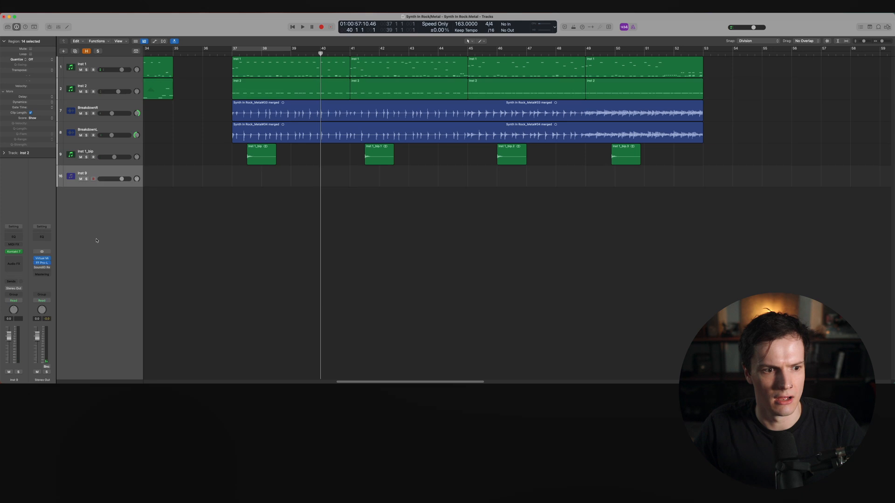
Replace the Kontakt 7 instrument on Inst 9 with Omnisphere and load the Choirwerk 3 patch
{"action": "left_click", "coordinate": [17, 252]}
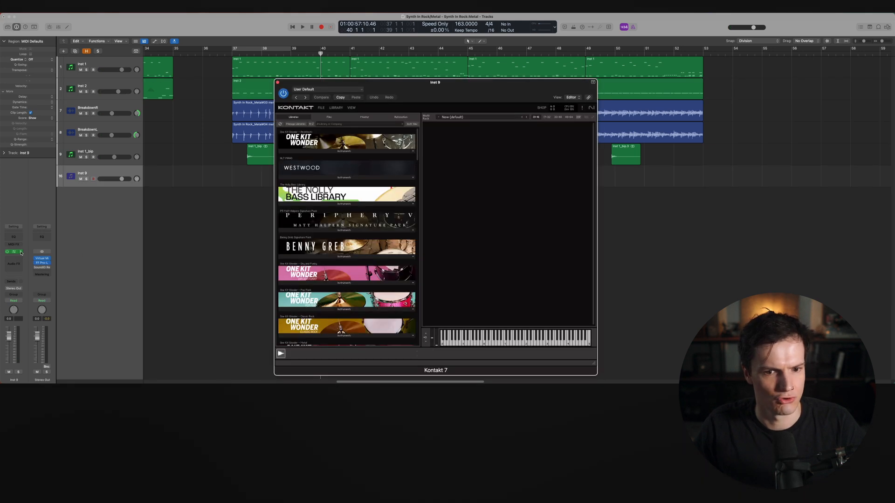
{"action": "left_click", "coordinate": [21, 252]}
{"action": "mouse_move", "coordinate": [47, 373]}
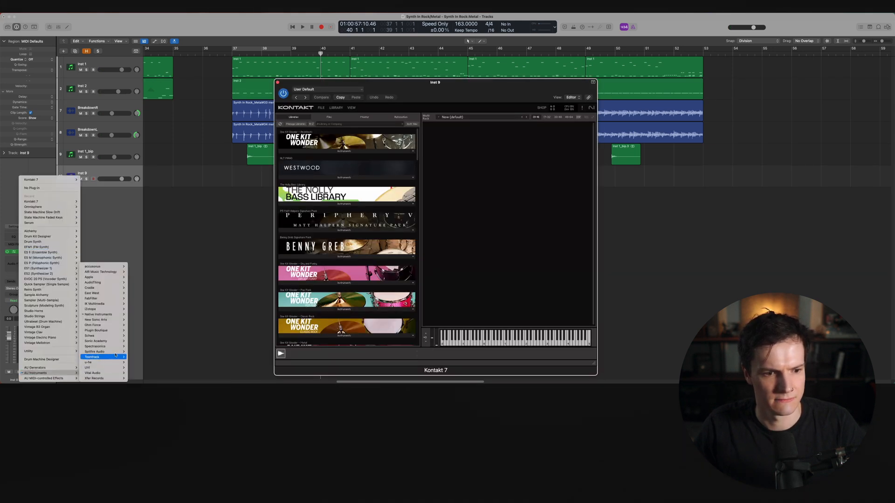
{"action": "key", "text": "Escape"}
{"action": "left_click", "coordinate": [21, 253]}
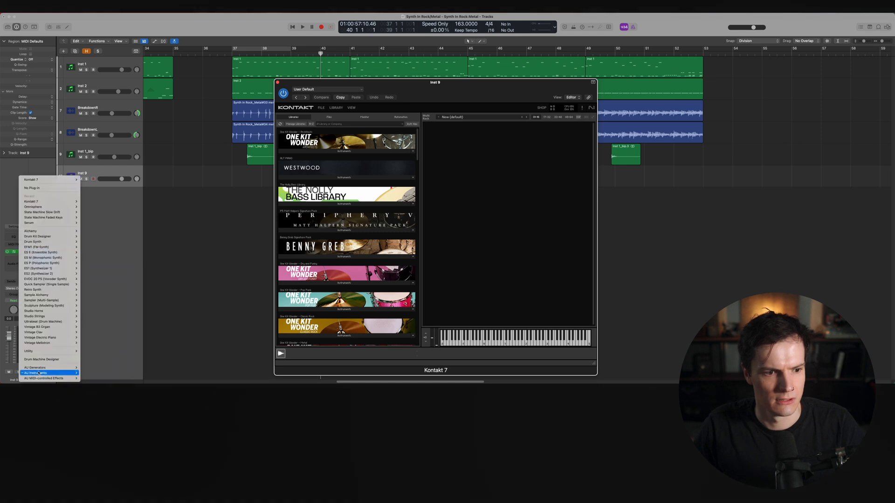
{"action": "mouse_move", "coordinate": [49, 373]}
{"action": "mouse_move", "coordinate": [107, 352]}
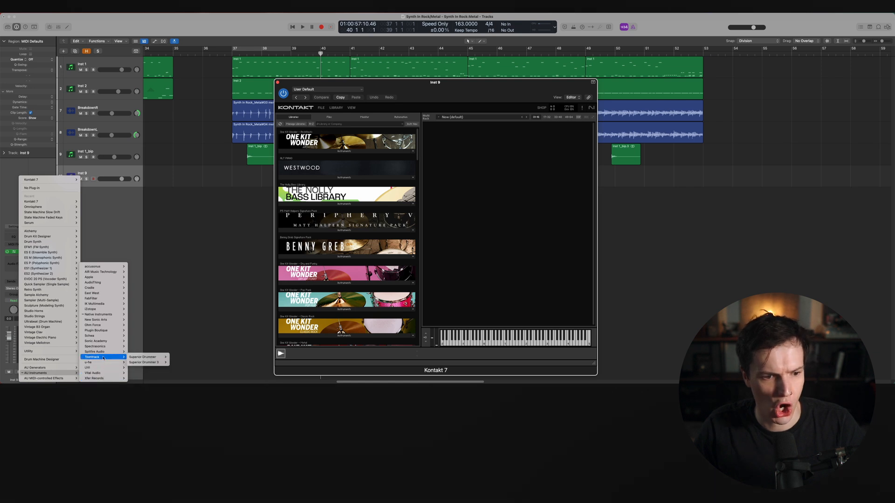
{"action": "left_click", "coordinate": [176, 347]}
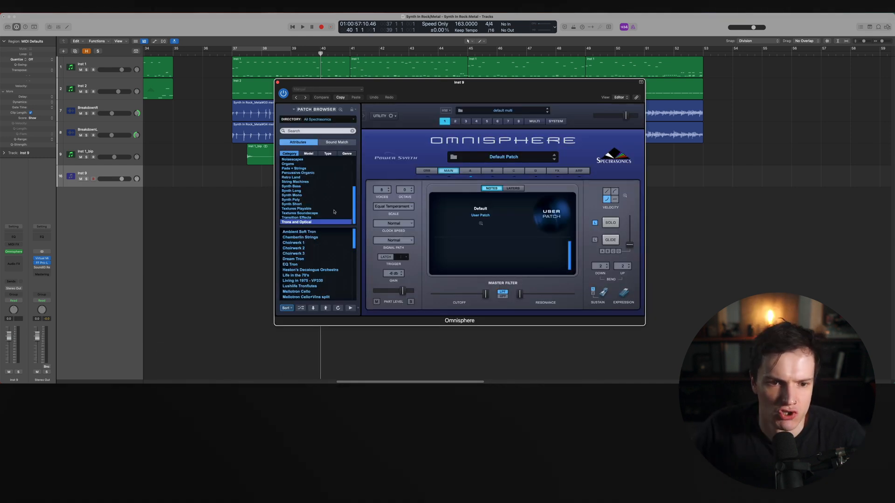
{"action": "left_click", "coordinate": [332, 253]}
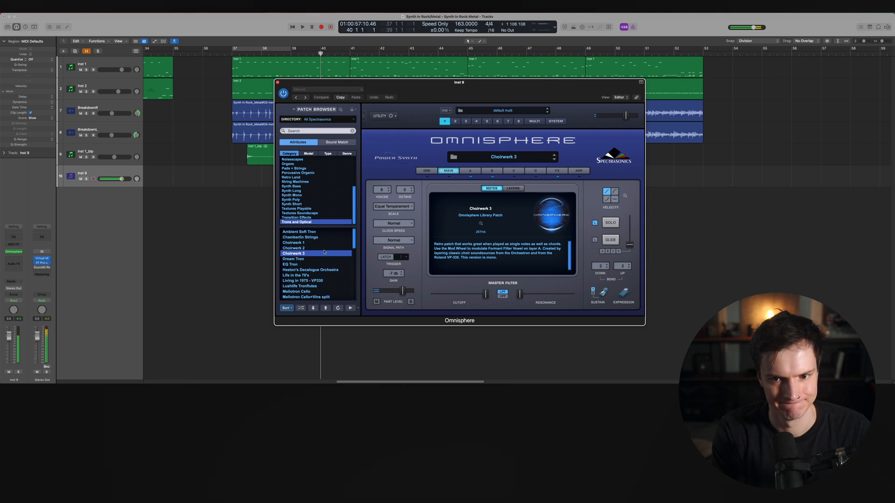
Close Omnisphere and record a short Choirwerk 3 MIDI part on Inst 9 starting at bar 40
{"action": "left_click", "coordinate": [277, 83]}
{"action": "key", "text": "r"}
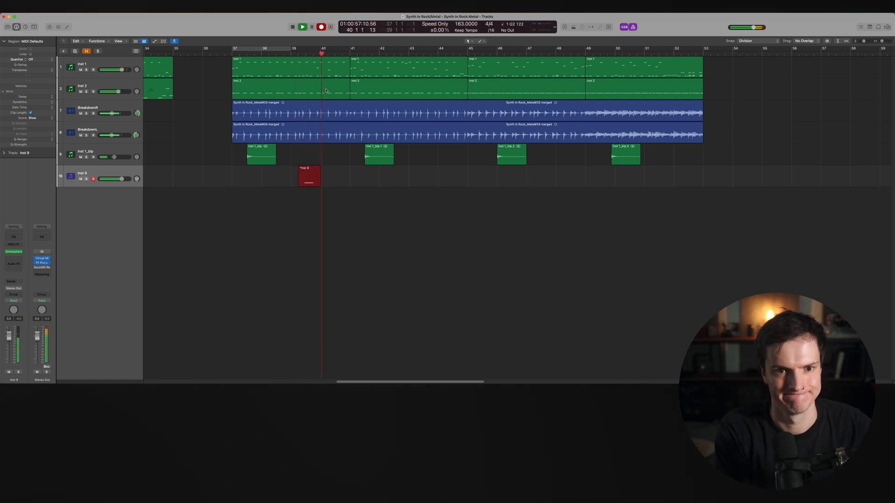
{"action": "key", "text": "r"}
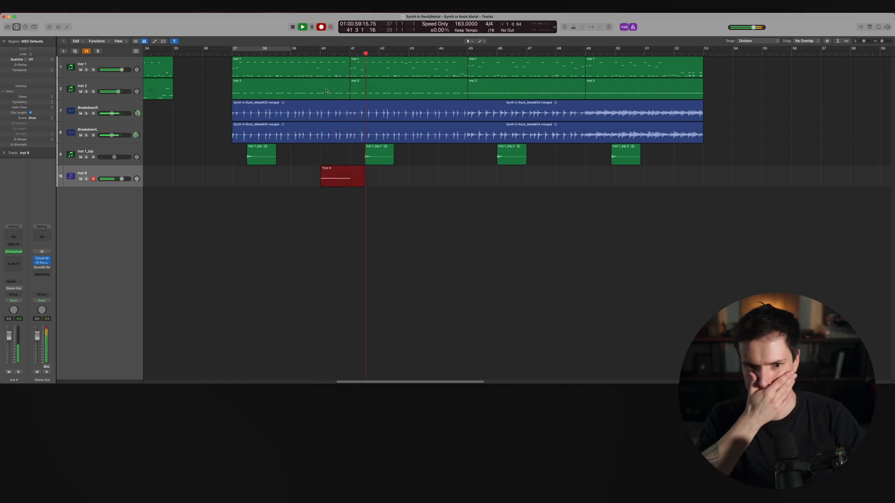
{"action": "key", "text": "space"}
Copy the Inst 9 region four bars later to bar 44 and trim both regions to one bar
{"action": "left_click_drag", "start_coordinate": [338, 177], "coordinate": [456, 180]}
{"action": "left_click_drag", "start_coordinate": [466, 220], "coordinate": [349, 183]}
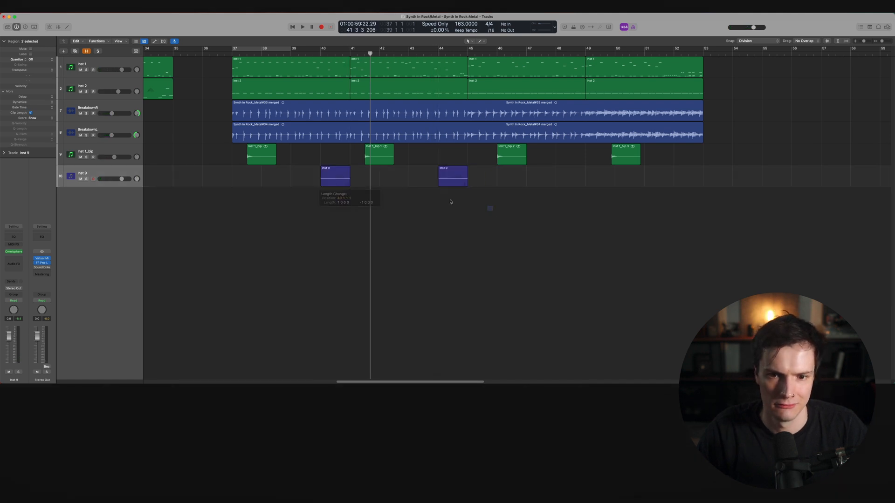
Enable cycle over bars 39 to 40, play it, and lower the Inst 9 volume
{"action": "key", "text": "c"}
{"action": "key", "text": "space"}
{"action": "left_click", "coordinate": [352, 199]}
{"action": "left_click_drag", "start_coordinate": [121, 179], "coordinate": [119, 179]}
{"action": "left_click_drag", "start_coordinate": [9, 340], "coordinate": [8, 346]}
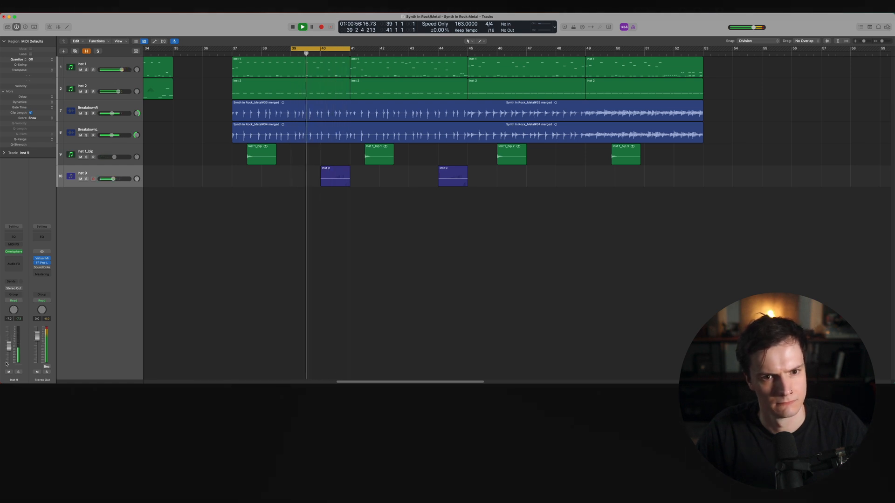
{"action": "left_click", "coordinate": [18, 261]}
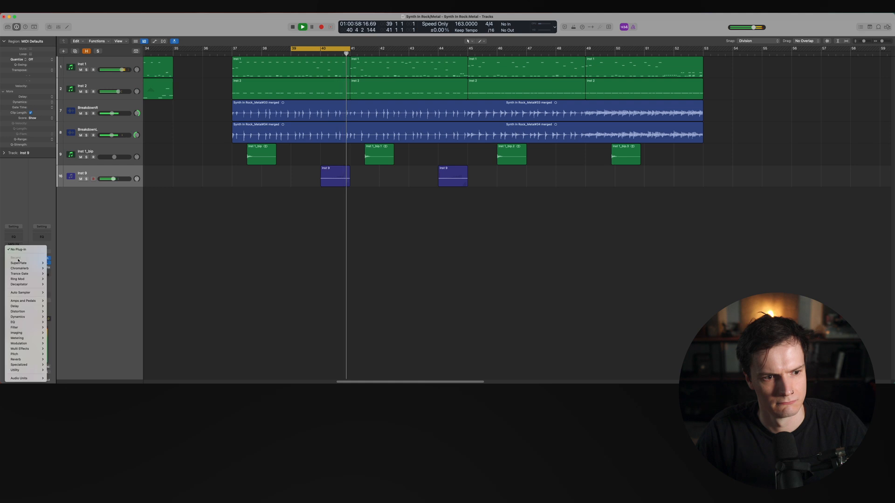
{"action": "mouse_move", "coordinate": [33, 322]}
{"action": "mouse_move", "coordinate": [34, 378]}
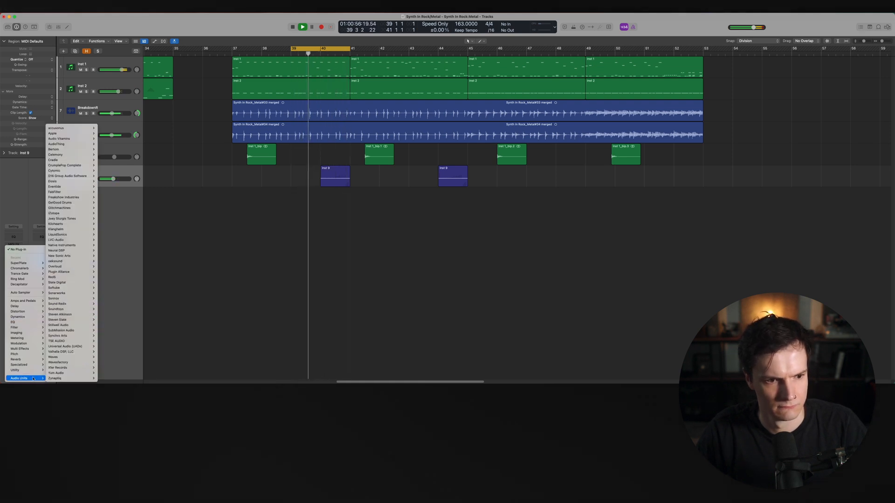
{"action": "left_click", "coordinate": [188, 306]}
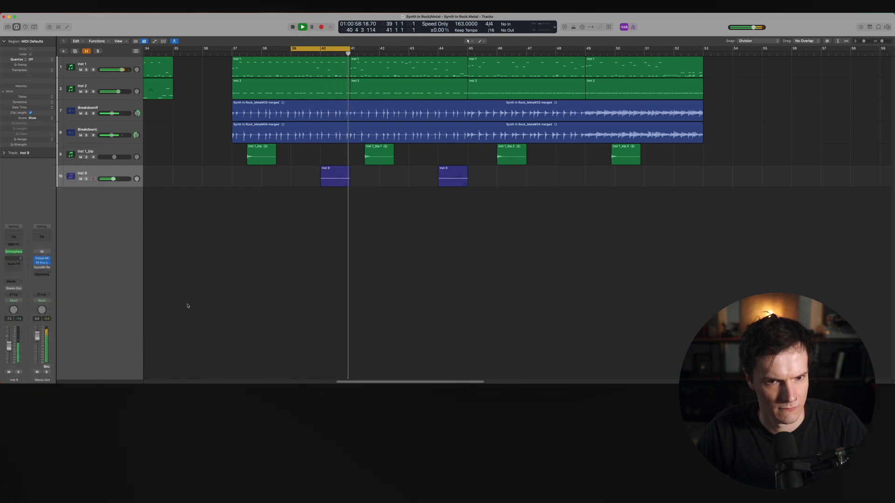
{"action": "key", "text": "space"}
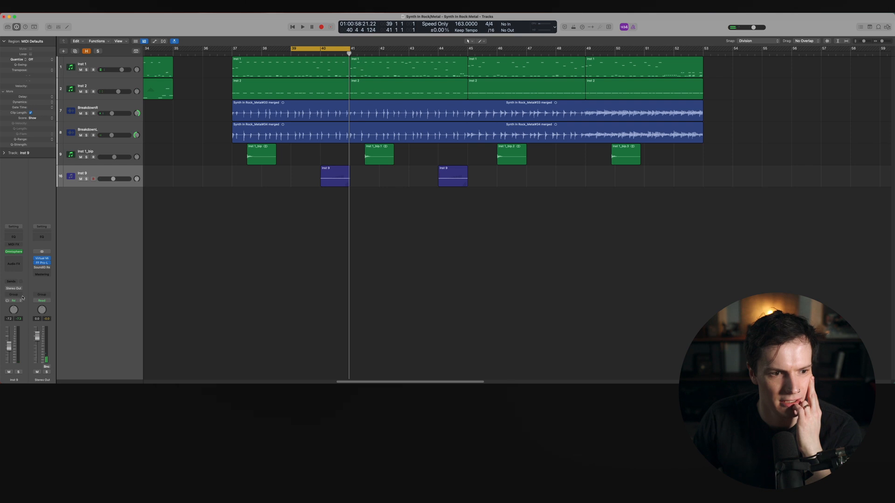
Insert Soundtoys Little AlterBoy as an audio effect on the Inst 9 choir track
{"action": "left_click", "coordinate": [19, 260]}
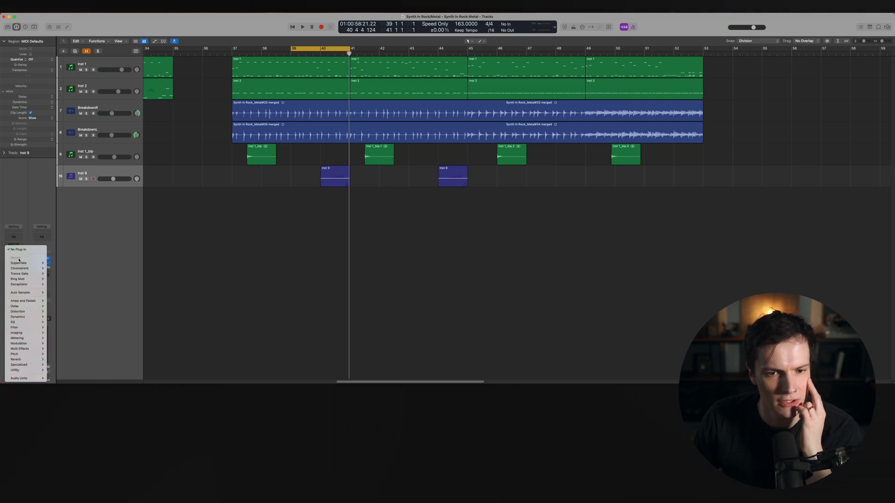
{"action": "mouse_move", "coordinate": [35, 378]}
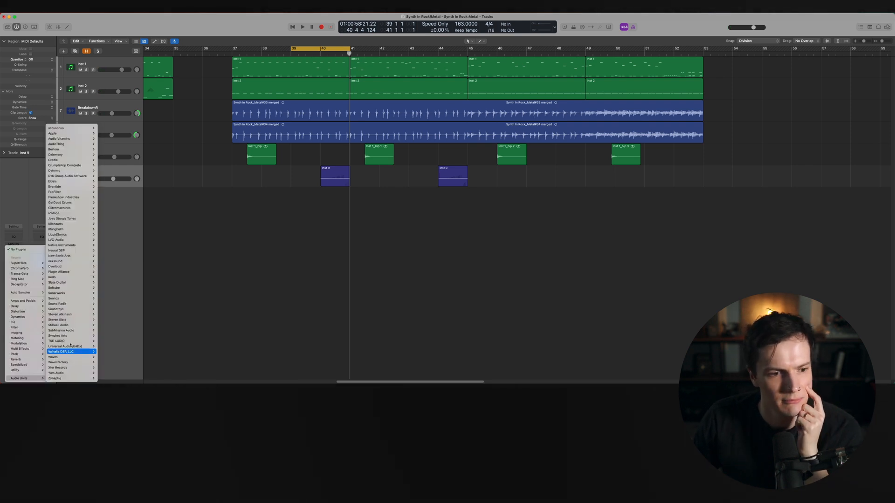
{"action": "mouse_move", "coordinate": [70, 309]}
{"action": "mouse_move", "coordinate": [108, 310]}
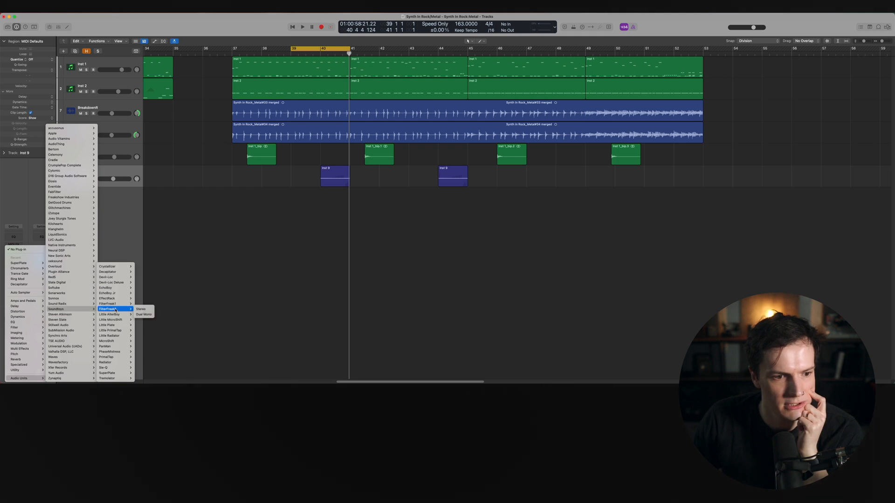
{"action": "left_click", "coordinate": [117, 316]}
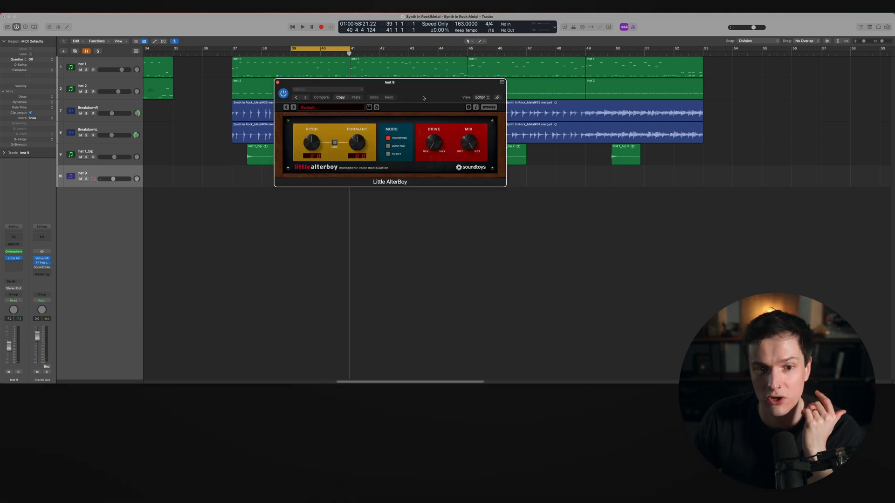
{"action": "left_click_drag", "start_coordinate": [423, 98], "coordinate": [490, 167]}
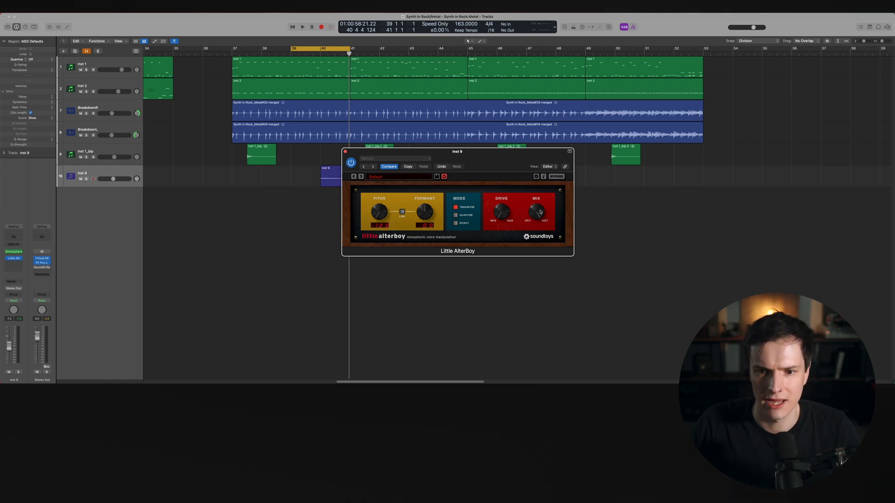
Play Inst 9 soloed, raise Little AlterBoy's formant and drive, then close it and unsolo the track
{"action": "key", "text": "space"}
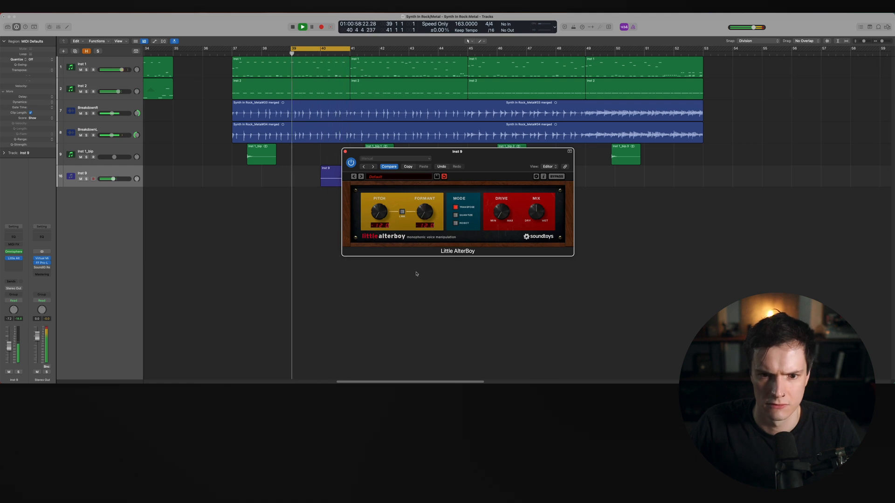
{"action": "key", "text": "s"}
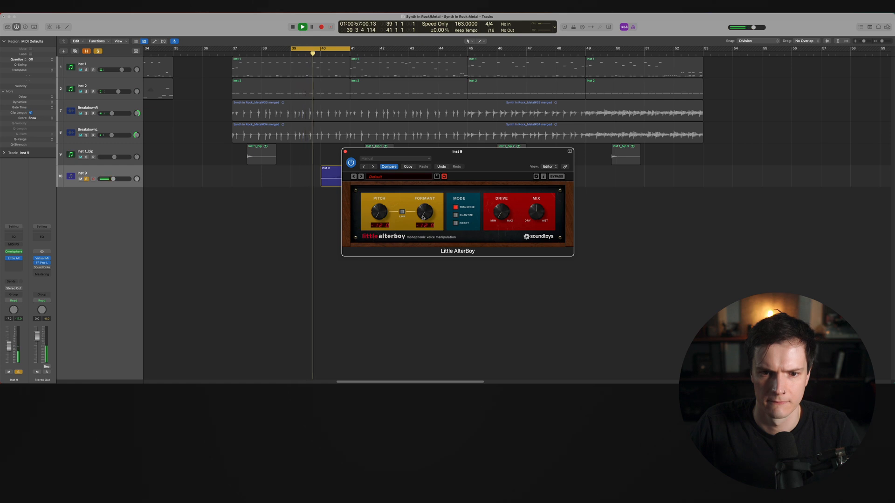
{"action": "left_click_drag", "start_coordinate": [423, 213], "coordinate": [419, 193]}
{"action": "mouse_move", "coordinate": [500, 216]}
{"action": "left_mouse_down"}
{"action": "mouse_move", "coordinate": [497, 188]}
{"action": "mouse_move", "coordinate": [496, 207]}
{"action": "left_mouse_up"}
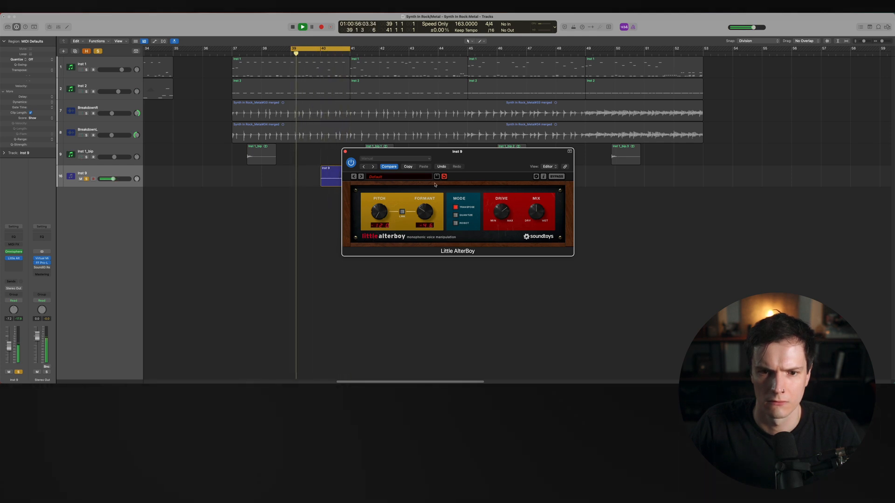
{"action": "left_click", "coordinate": [346, 152]}
{"action": "key", "text": "s"}
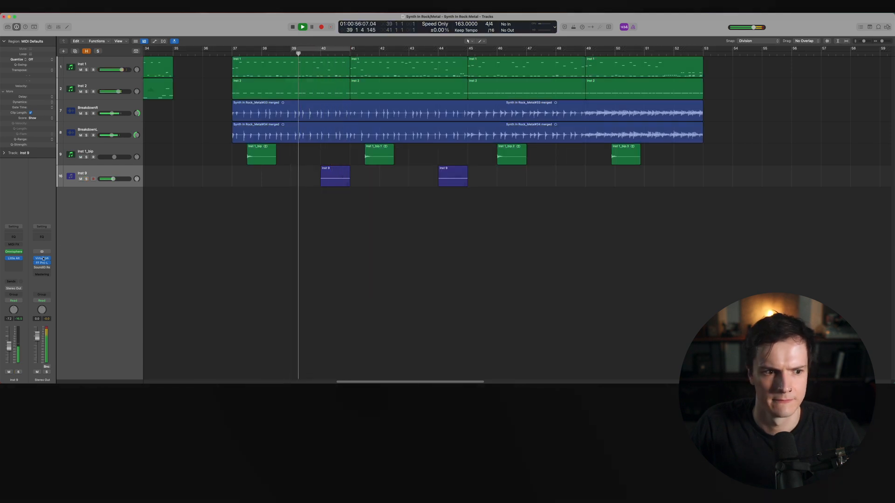
Add a Waves L1 limiter (s) after Little AlterBoy on Inst 9 and audition it soloed
{"action": "key", "text": "space"}
{"action": "left_click", "coordinate": [13, 263]}
{"action": "mouse_move", "coordinate": [19, 378]}
{"action": "mouse_move", "coordinate": [53, 357]}
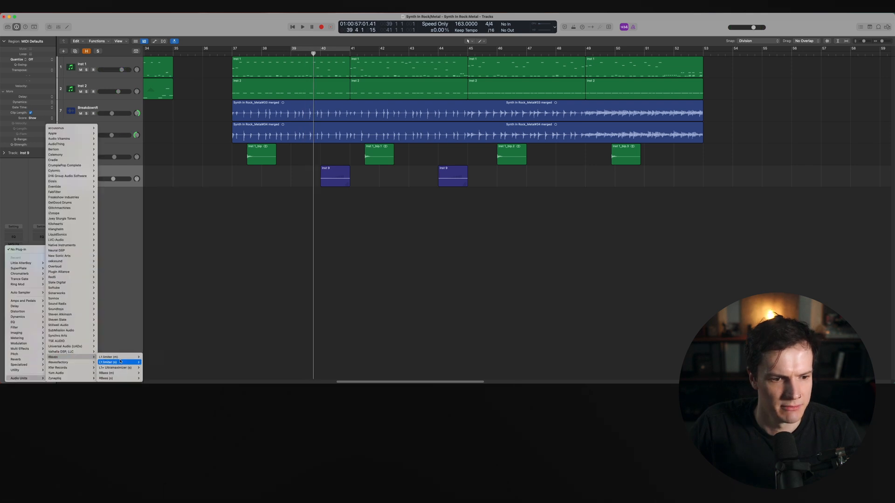
{"action": "left_click", "coordinate": [144, 362]}
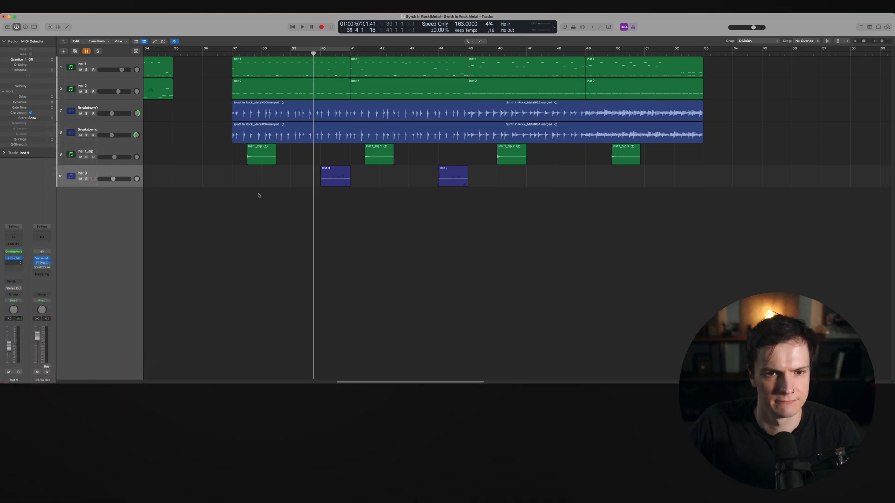
{"action": "left_click_drag", "start_coordinate": [315, 83], "coordinate": [284, 136]}
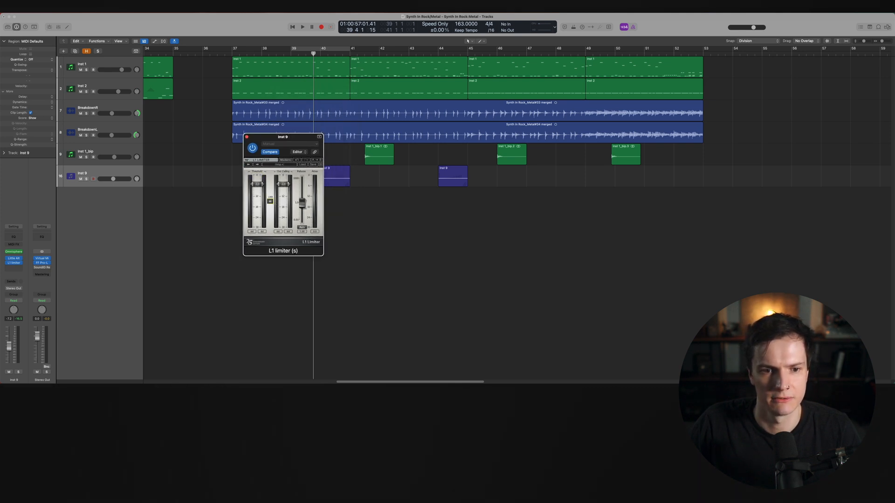
{"action": "key", "text": "space"}
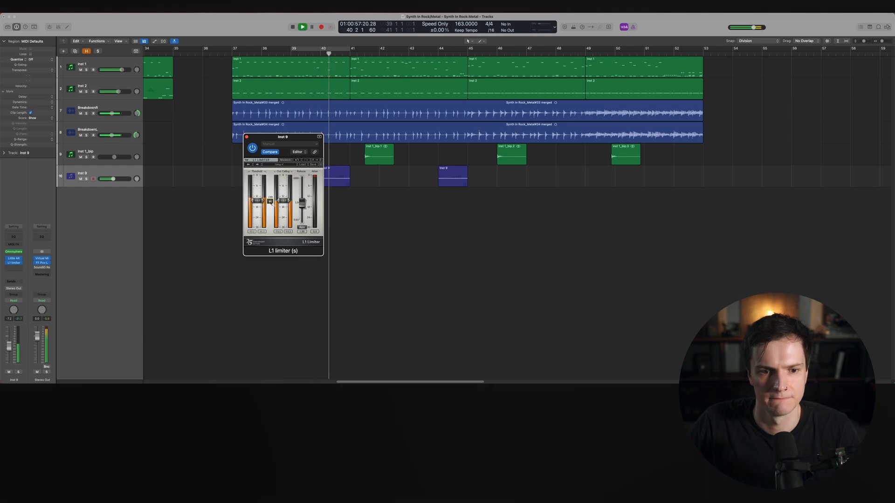
{"action": "left_click", "coordinate": [304, 55]}
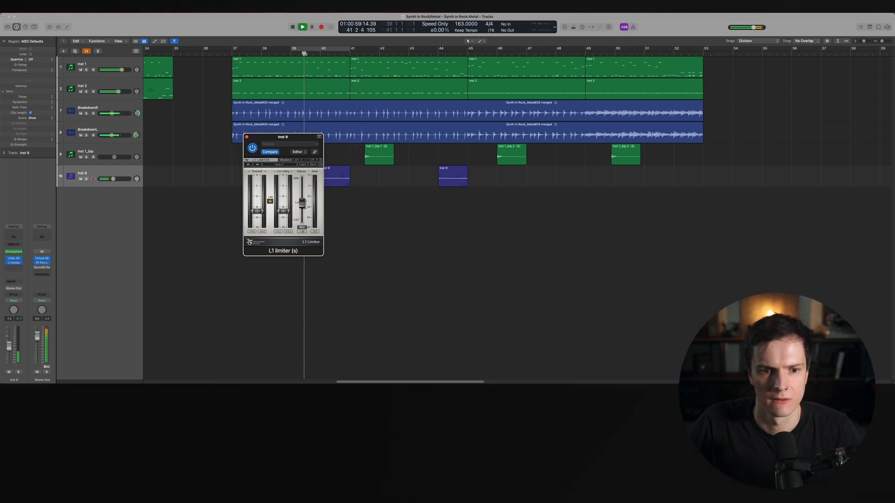
{"action": "key", "text": "s"}
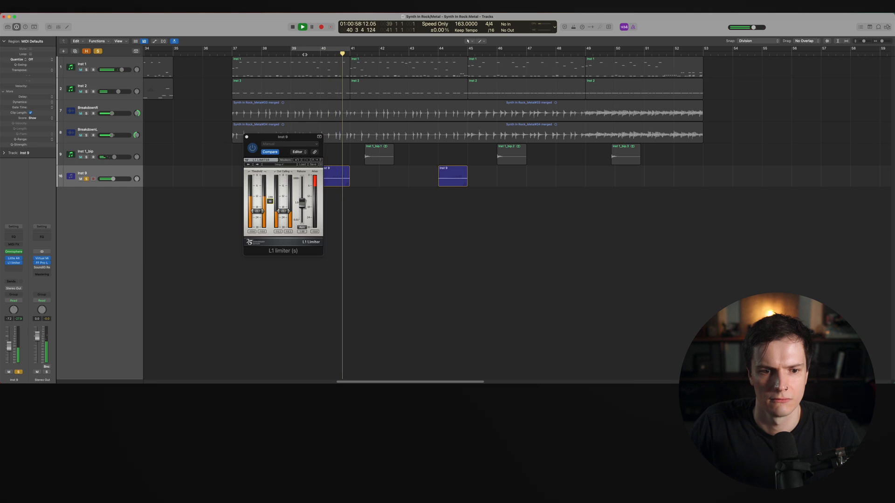
{"action": "key", "text": "space"}
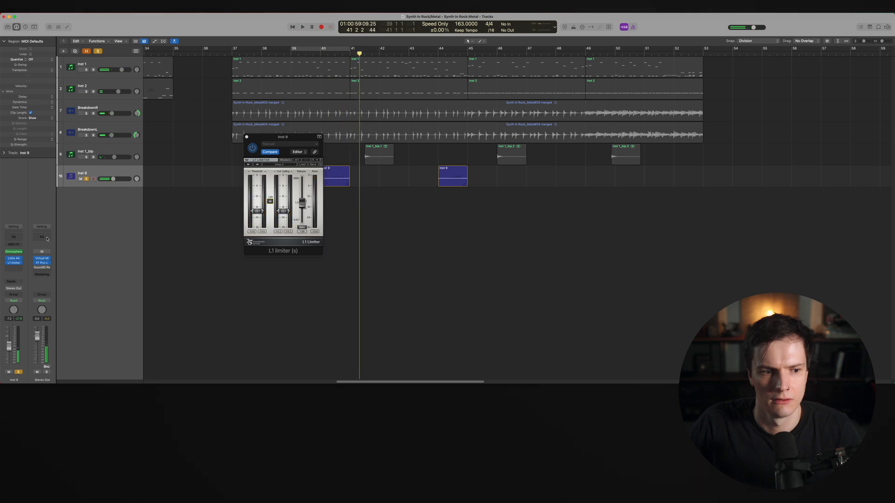
Replace the L1 limiter with FabFilter Saturn and start playback from bar 39
{"action": "left_click", "coordinate": [21, 263]}
{"action": "mouse_move", "coordinate": [53, 379]}
{"action": "mouse_move", "coordinate": [100, 192]}
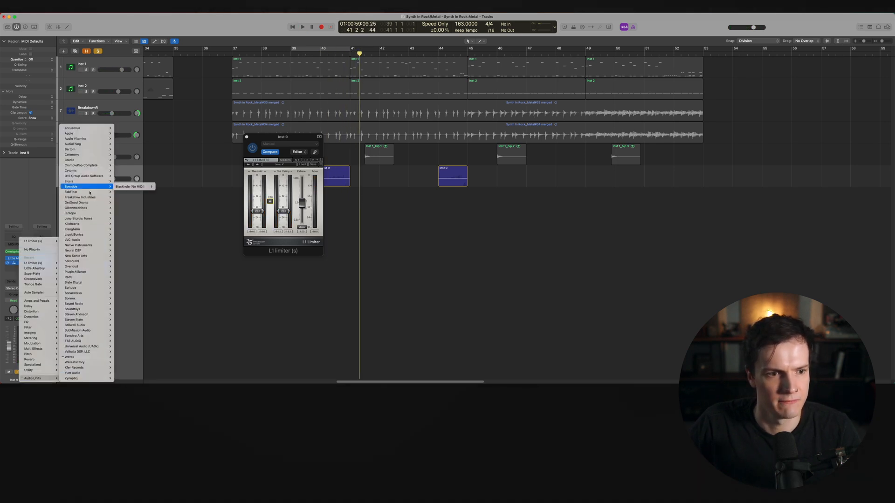
{"action": "left_click", "coordinate": [165, 246]}
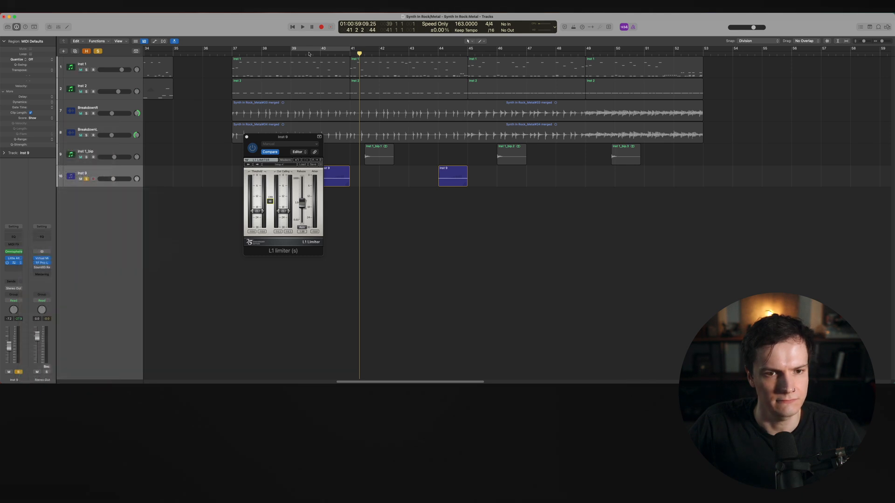
{"action": "left_click", "coordinate": [311, 48]}
{"action": "key", "text": "space"}
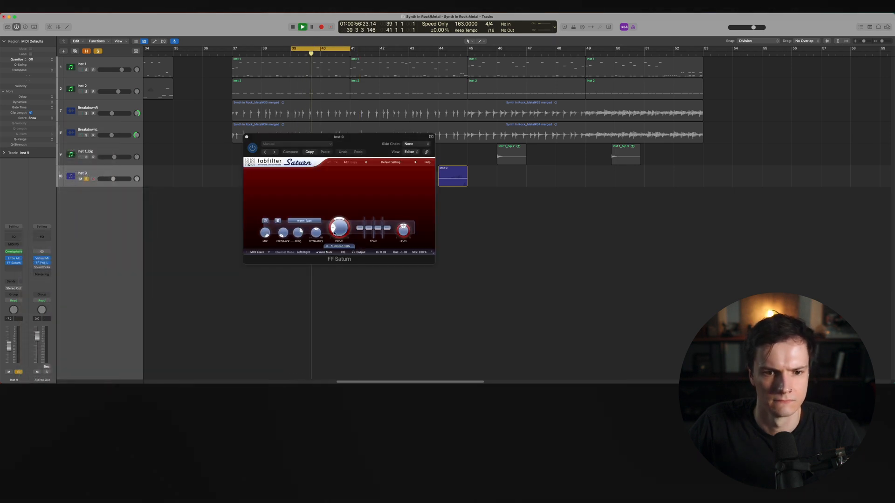
Try Saturn's Smooth Amp, Old Tape and Clean Tube saturation styles on the choir
{"action": "left_click", "coordinate": [304, 221]}
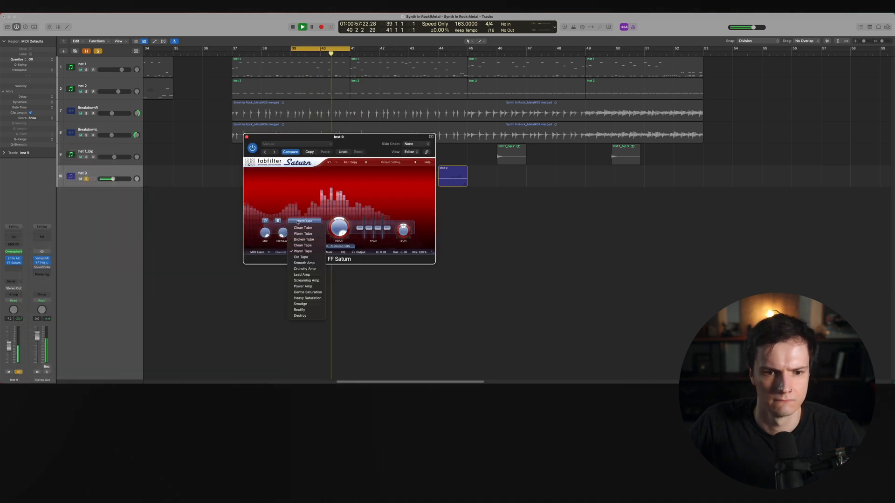
{"action": "left_click", "coordinate": [300, 264]}
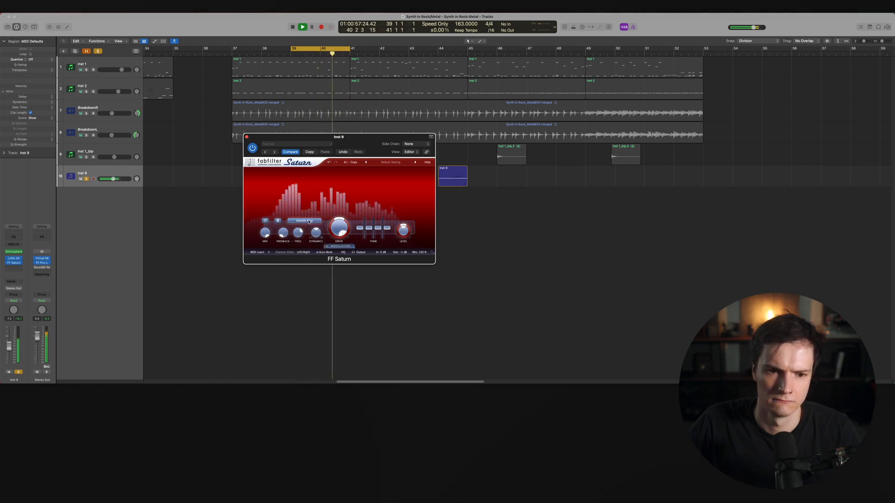
{"action": "left_click", "coordinate": [308, 222]}
{"action": "left_click", "coordinate": [305, 259]}
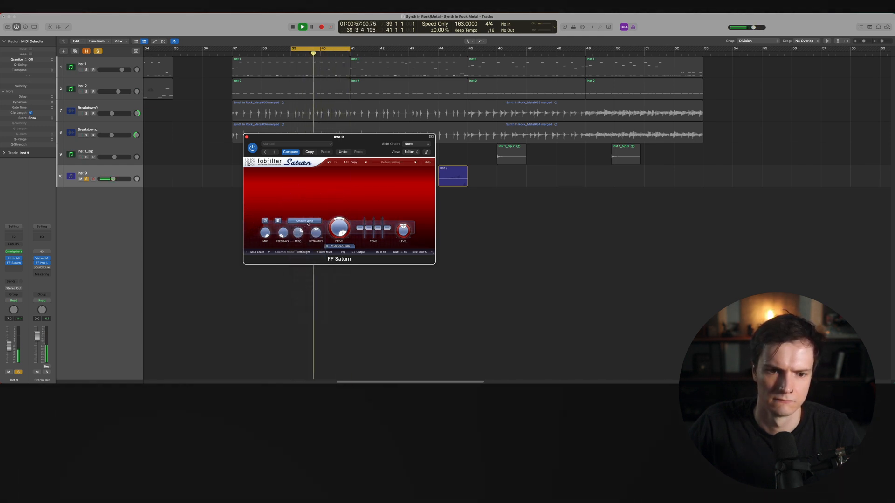
{"action": "left_click", "coordinate": [307, 221]}
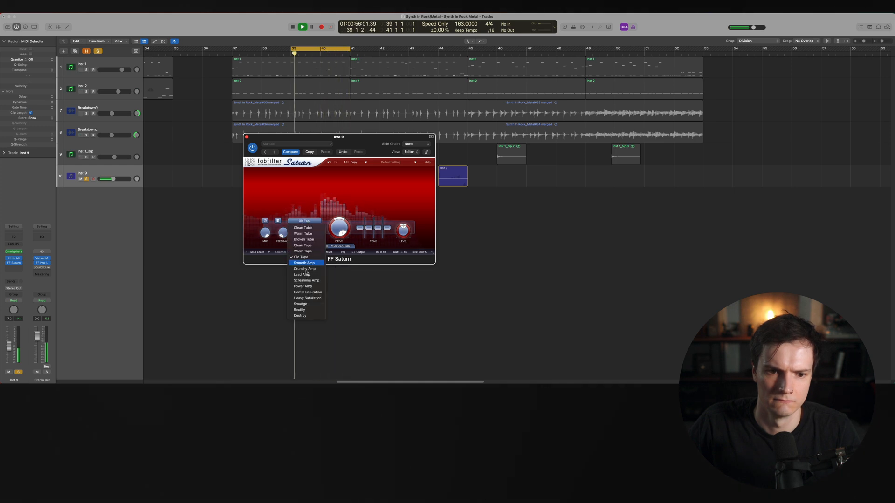
{"action": "left_click", "coordinate": [308, 228]}
Try the Warm Tube, Broken Tube and Clean Tape styles, settling on Warm Tape in Saturn
{"action": "left_click", "coordinate": [307, 222]}
{"action": "left_click", "coordinate": [305, 233]}
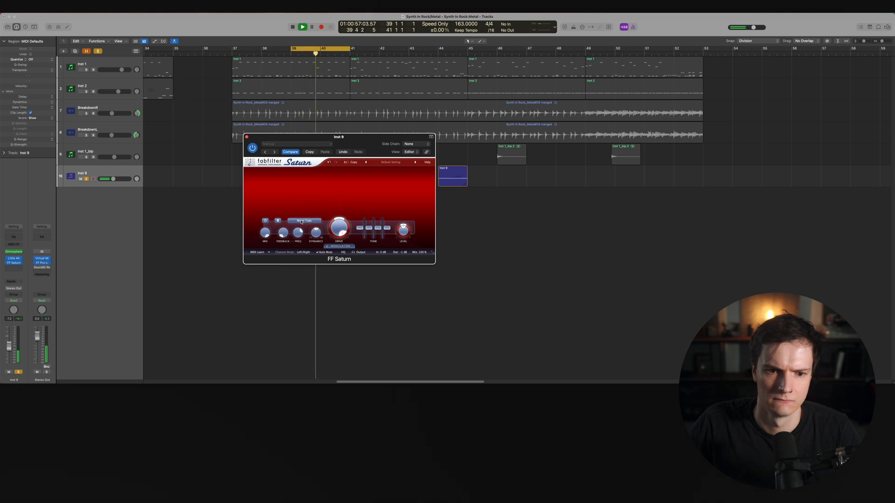
{"action": "left_click", "coordinate": [301, 221]}
{"action": "left_click", "coordinate": [323, 233]}
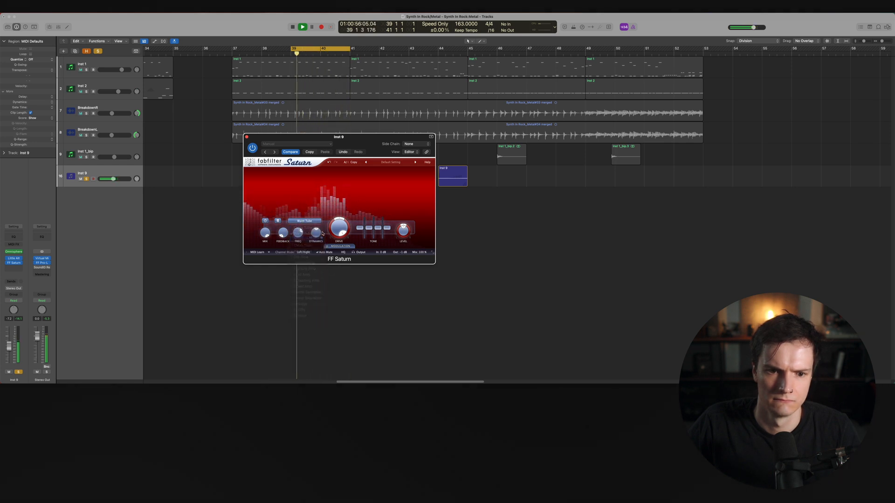
{"action": "left_click", "coordinate": [306, 222]}
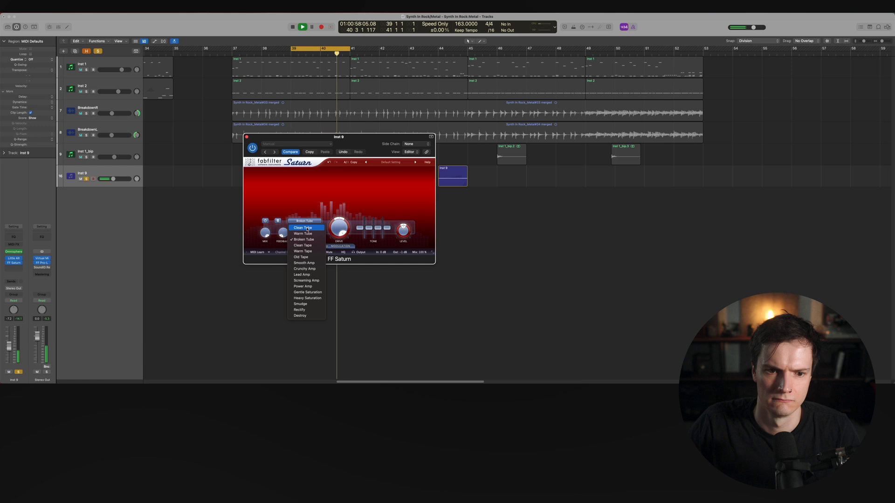
{"action": "left_click", "coordinate": [307, 246]}
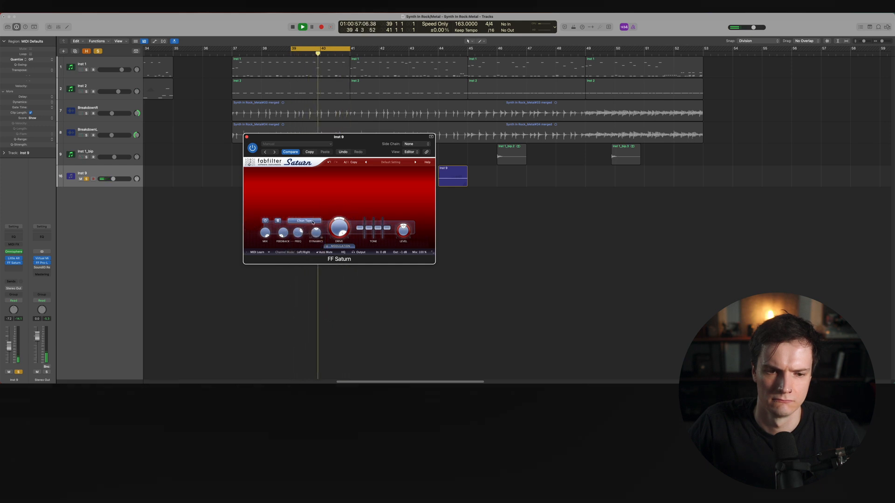
{"action": "left_click", "coordinate": [312, 223]}
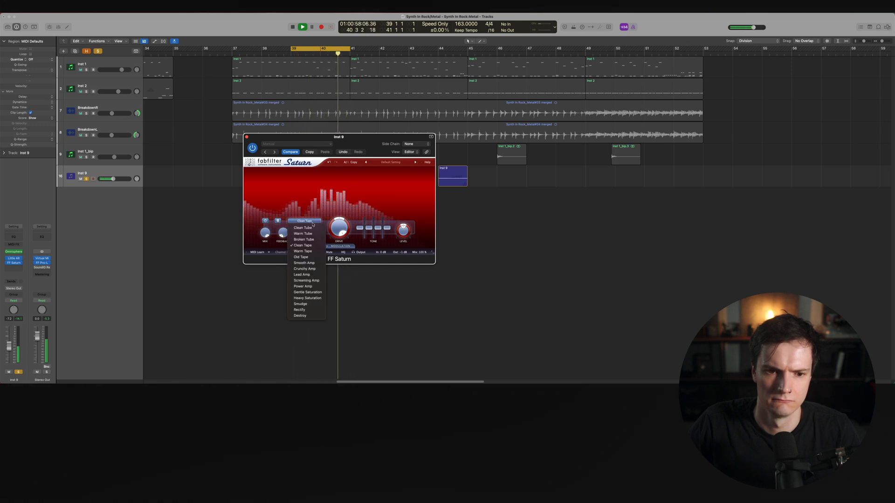
{"action": "left_click", "coordinate": [312, 252]}
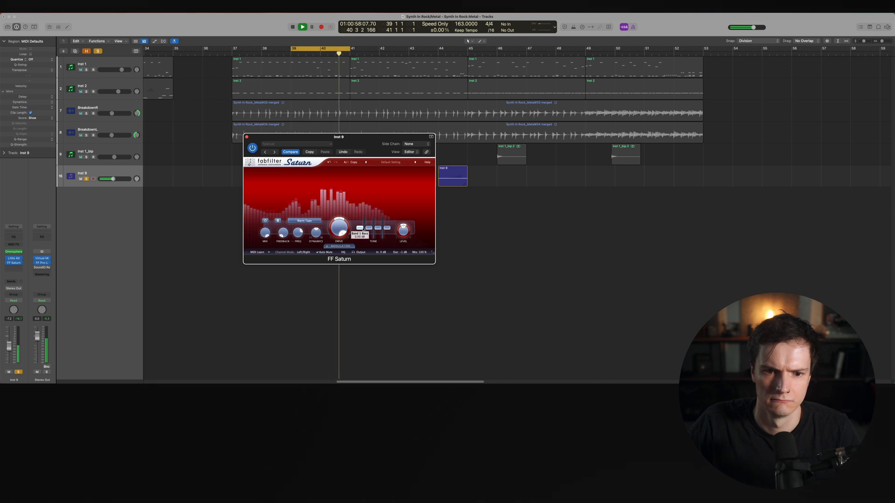
Nudge a Saturn band control slightly, close the plug-in and unsolo Inst 9
{"action": "left_click_drag", "start_coordinate": [378, 229], "coordinate": [379, 231]}
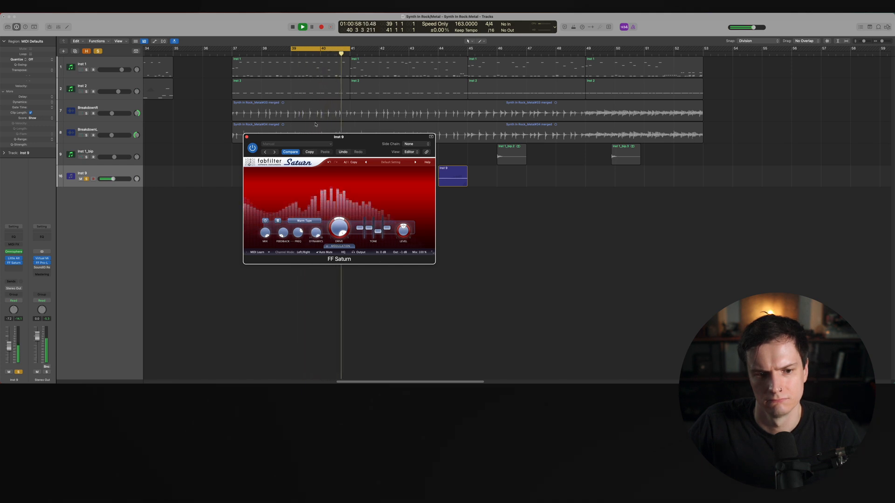
{"action": "left_click", "coordinate": [247, 137]}
{"action": "key", "text": "s"}
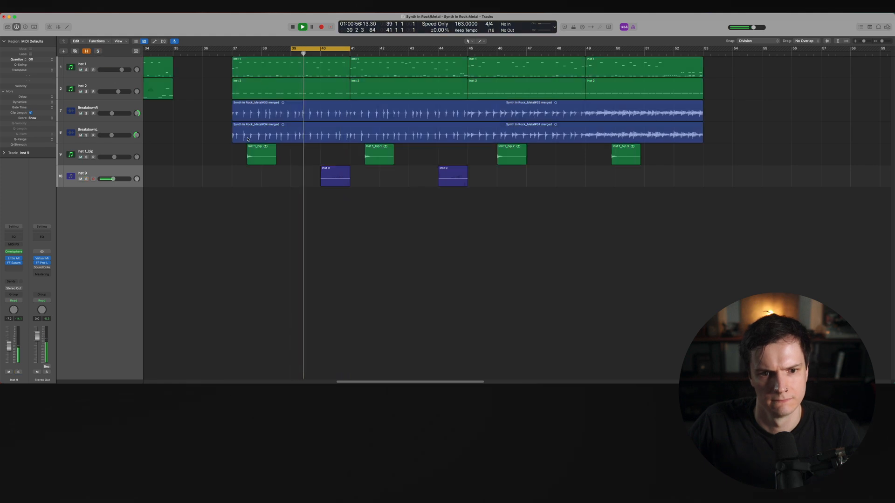
Lower Inst 9's volume slightly and review its Little AlterBoy and Saturn plug-ins before closing them
{"action": "mouse_move", "coordinate": [112, 180]}
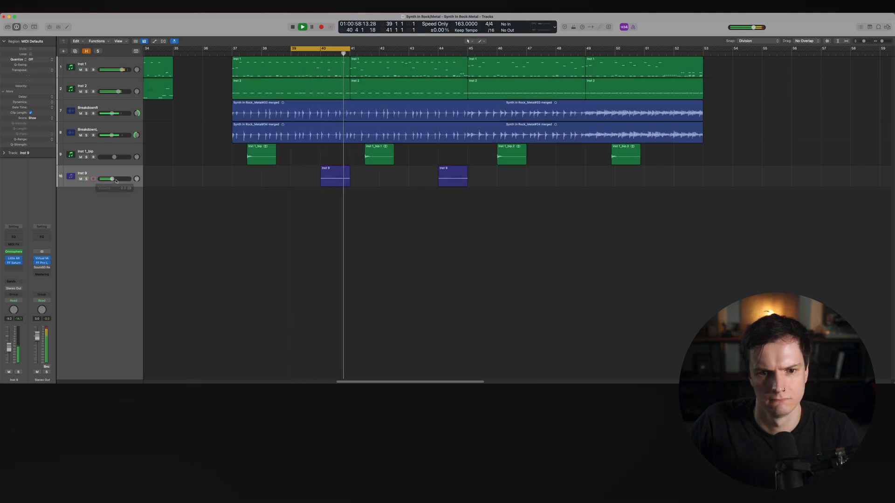
{"action": "left_click_drag", "start_coordinate": [114, 180], "coordinate": [113, 180]}
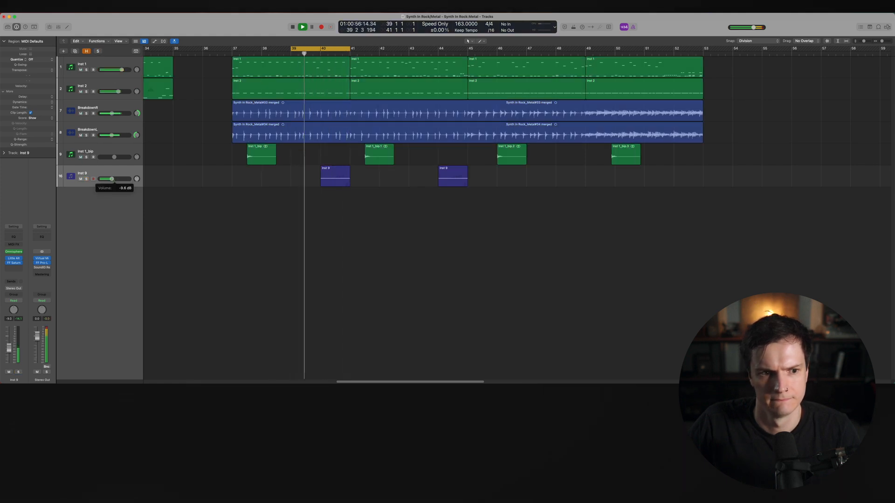
{"action": "left_click", "coordinate": [16, 263]}
{"action": "left_click", "coordinate": [15, 258]}
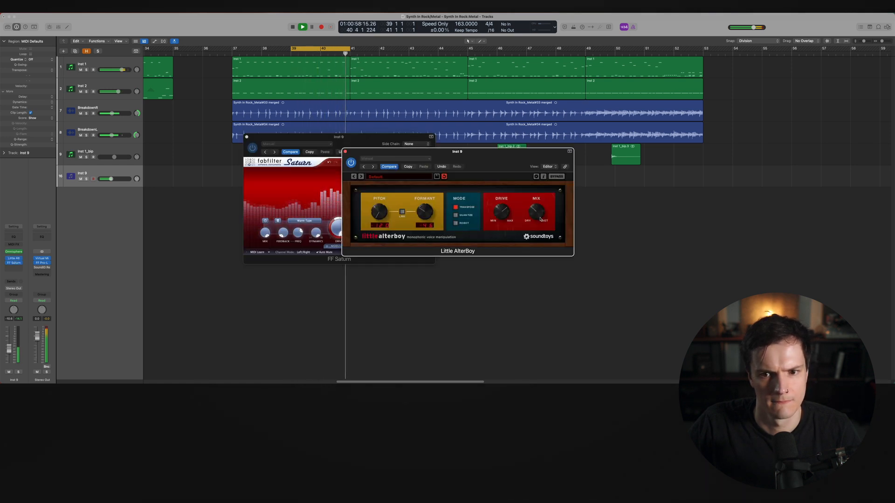
{"action": "key", "text": "space"}
{"action": "left_click", "coordinate": [346, 151]}
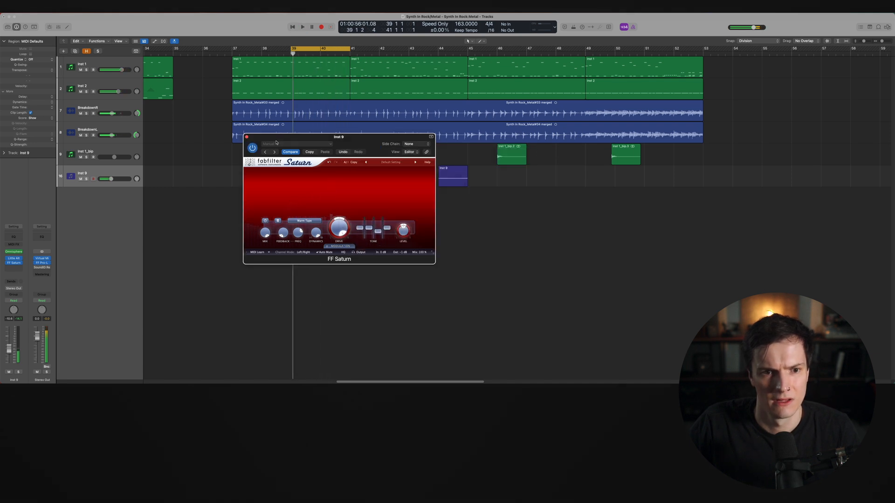
{"action": "left_click", "coordinate": [246, 137]}
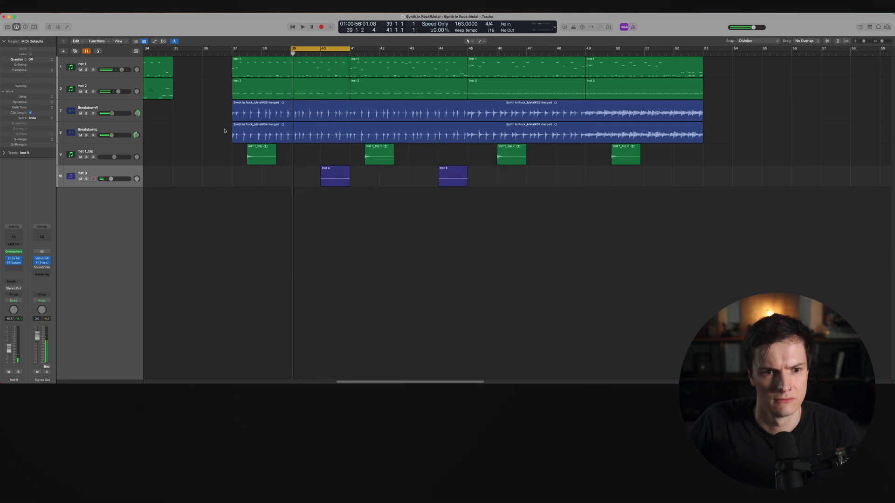
Insert Soundtoys EchoBoy Jr. in stereo after Saturn on the Inst 9 choir track
{"action": "left_click", "coordinate": [16, 268]}
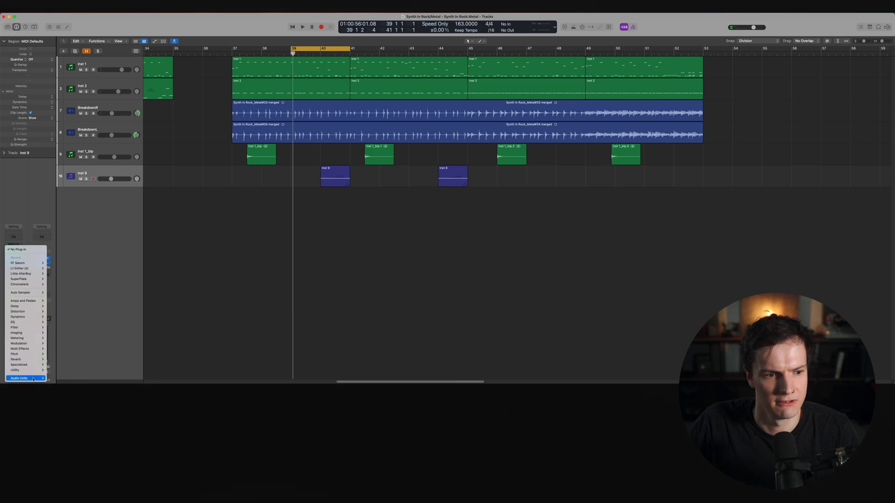
{"action": "mouse_move", "coordinate": [34, 379]}
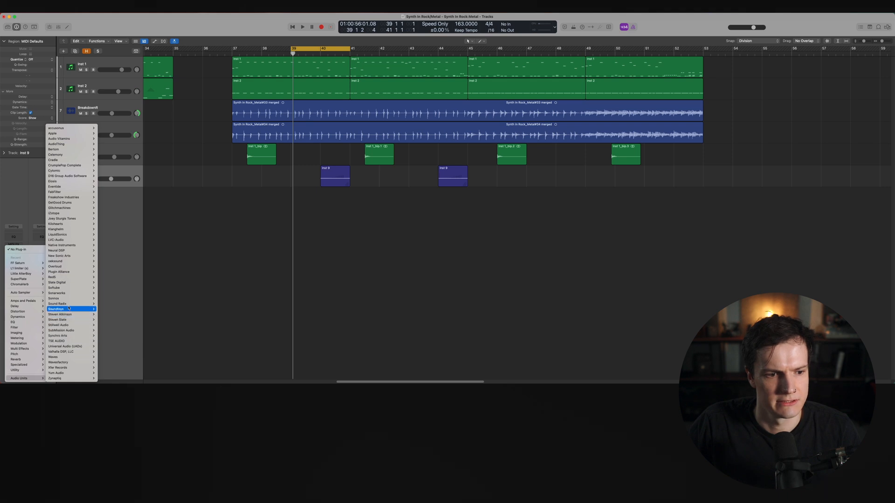
{"action": "mouse_move", "coordinate": [70, 309]}
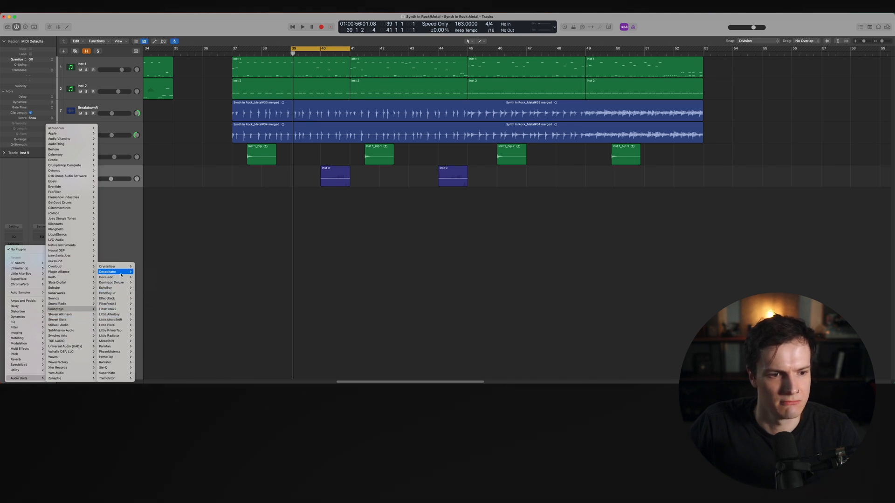
{"action": "mouse_move", "coordinate": [121, 290]}
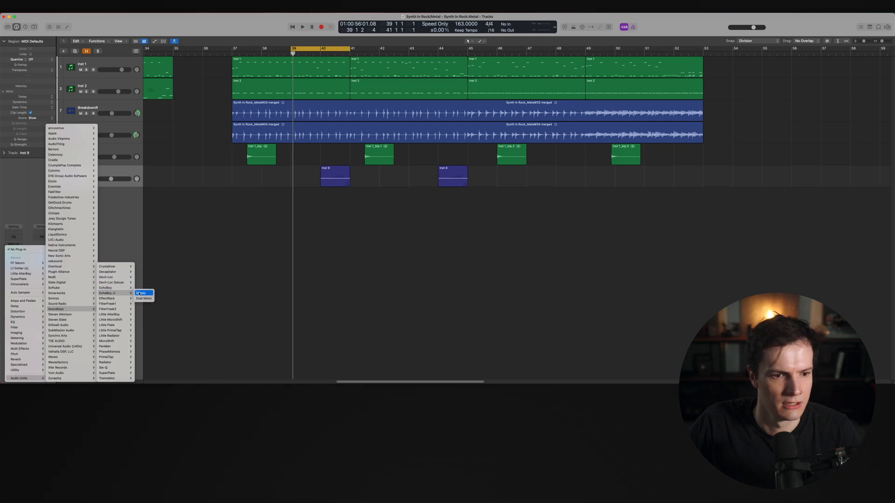
{"action": "left_click", "coordinate": [140, 294]}
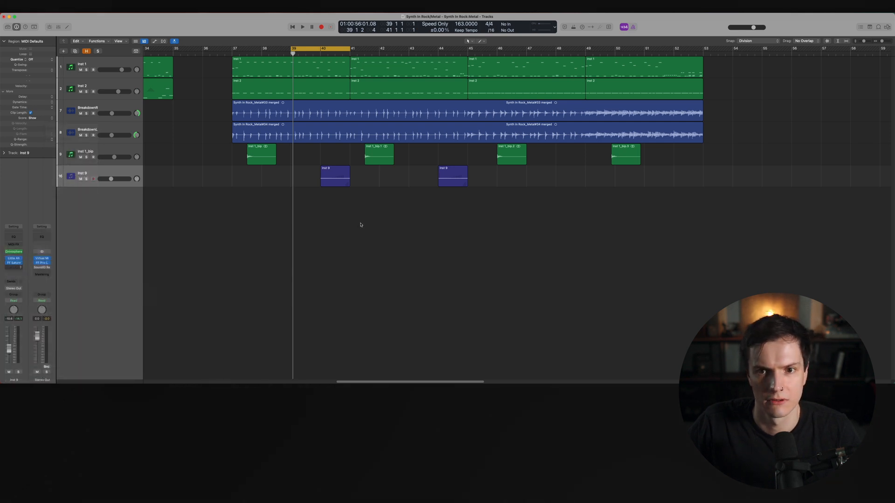
{"action": "left_click_drag", "start_coordinate": [408, 83], "coordinate": [425, 143]}
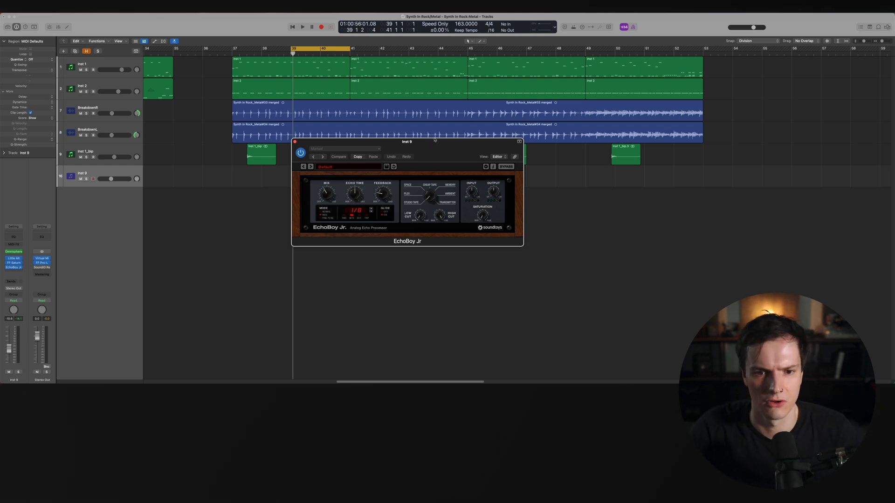
Solo Inst 9, play it back, raise EchoBoy Jr.'s feedback slightly, then unsolo and close the plug-in
{"action": "key", "text": "s"}
{"action": "key", "text": "space"}
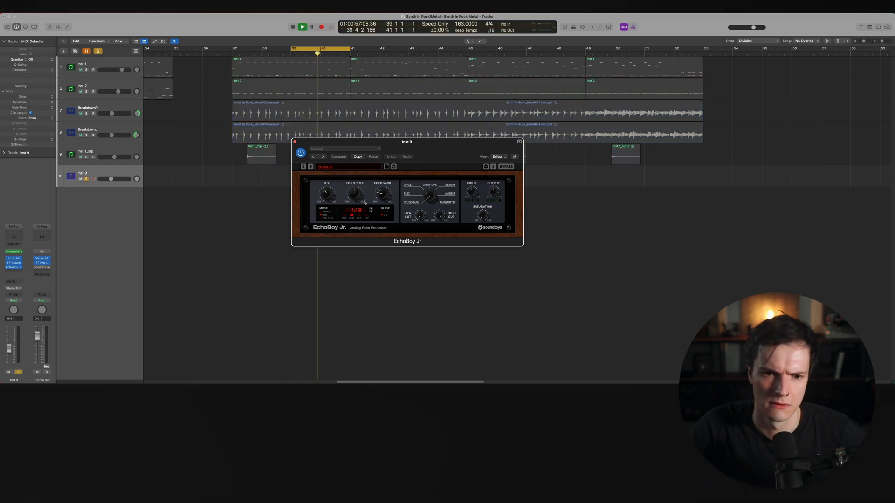
{"action": "left_click_drag", "start_coordinate": [383, 197], "coordinate": [384, 192]}
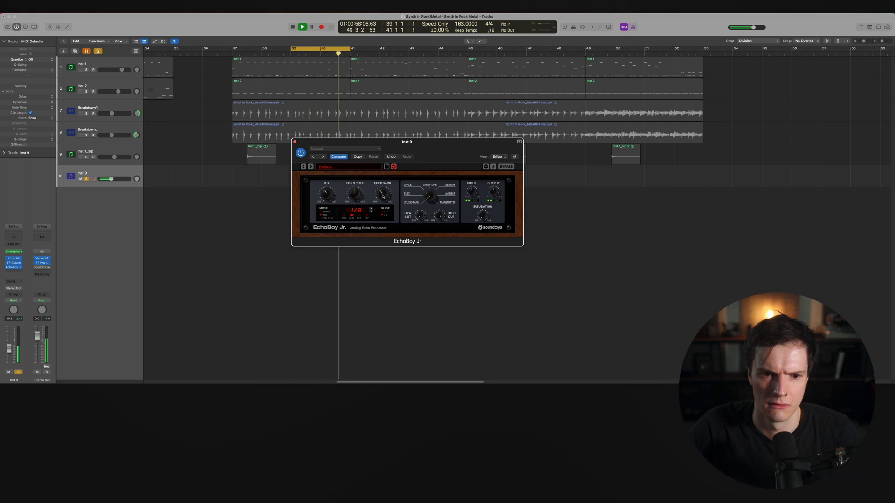
{"action": "key", "text": "s"}
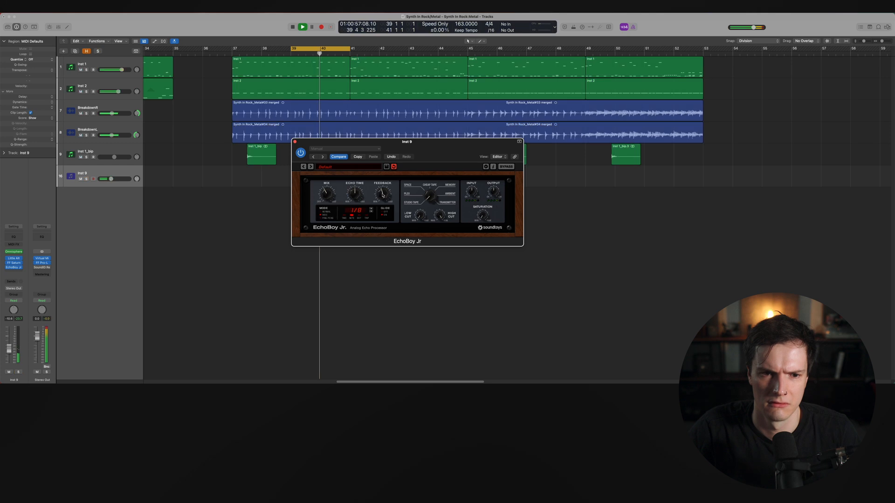
{"action": "left_click", "coordinate": [295, 142]}
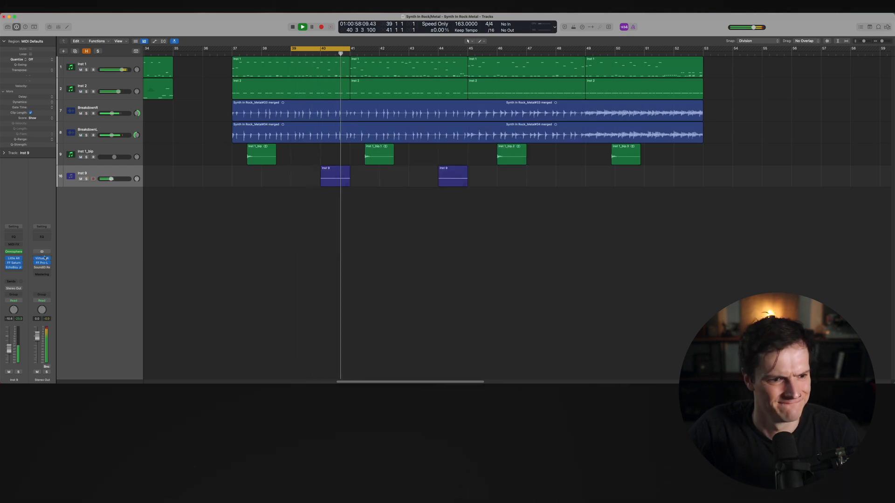
Lower Little AlterBoy's mix and formant on Inst 9, audition the result and close the plug-in
{"action": "left_click", "coordinate": [351, 162]}
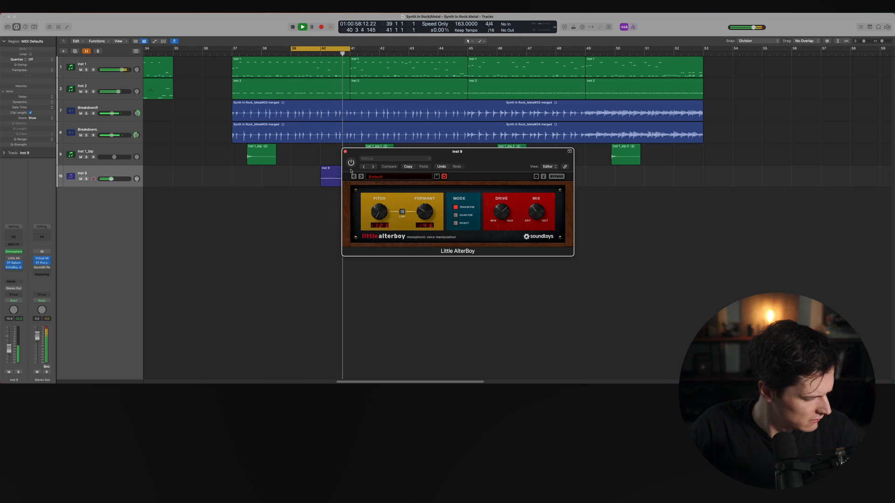
{"action": "left_click", "coordinate": [351, 163]}
{"action": "left_click_drag", "start_coordinate": [528, 212], "coordinate": [528, 223]}
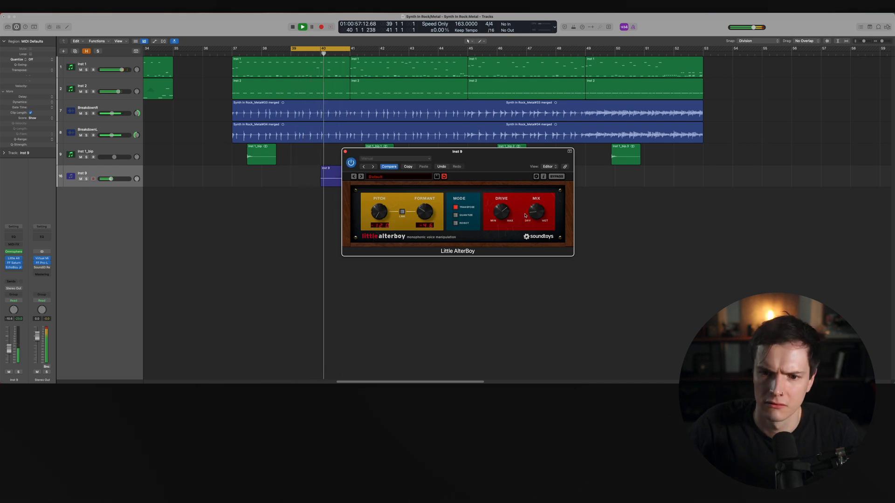
{"action": "double_click", "coordinate": [424, 212]}
{"action": "left_click_drag", "start_coordinate": [424, 212], "coordinate": [424, 219]}
{"action": "key", "text": "space"}
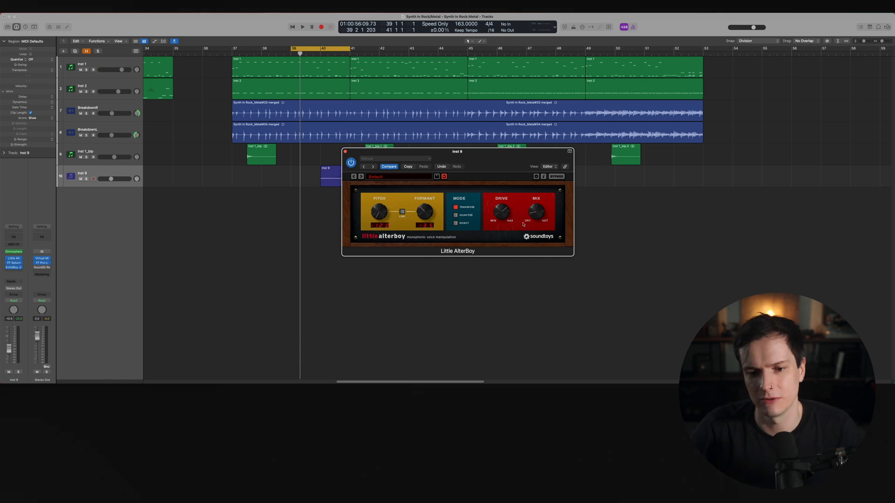
{"action": "key", "text": "space"}
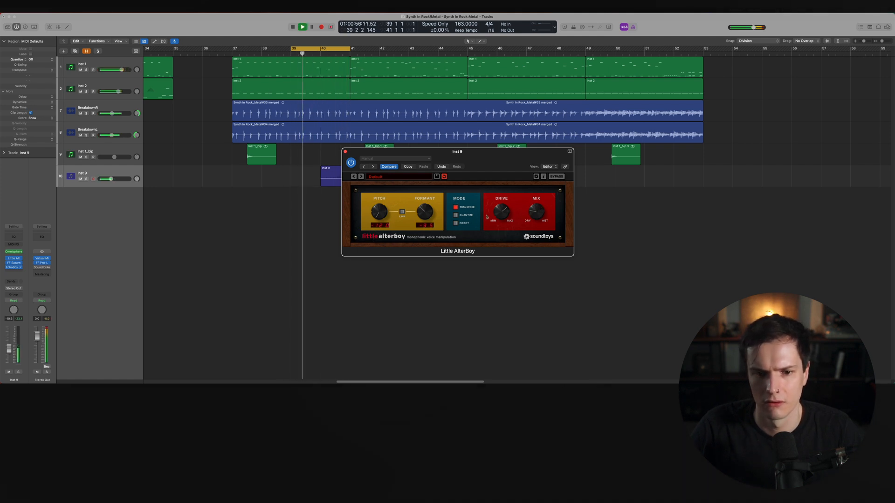
{"action": "left_click", "coordinate": [345, 152]}
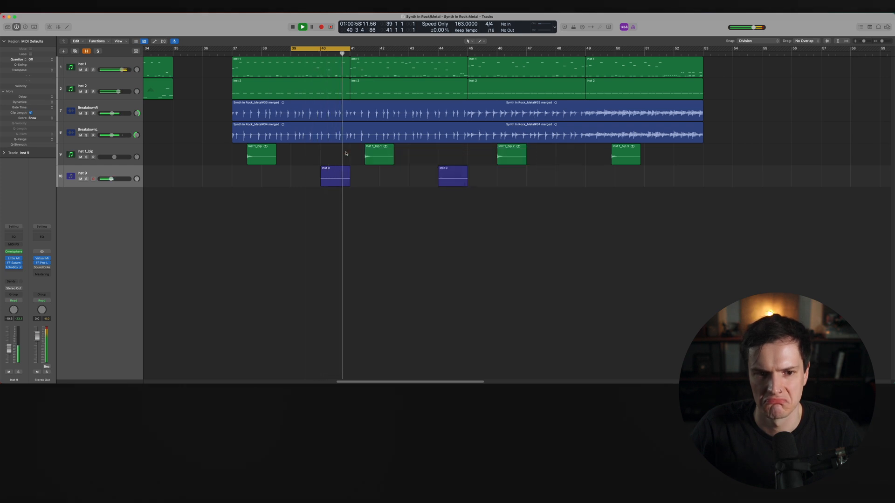
Insert Soundtoys SuperPlate after EchoBoy Jr. on Inst 9 and nudge its decay knob up slightly
{"action": "key", "text": "space"}
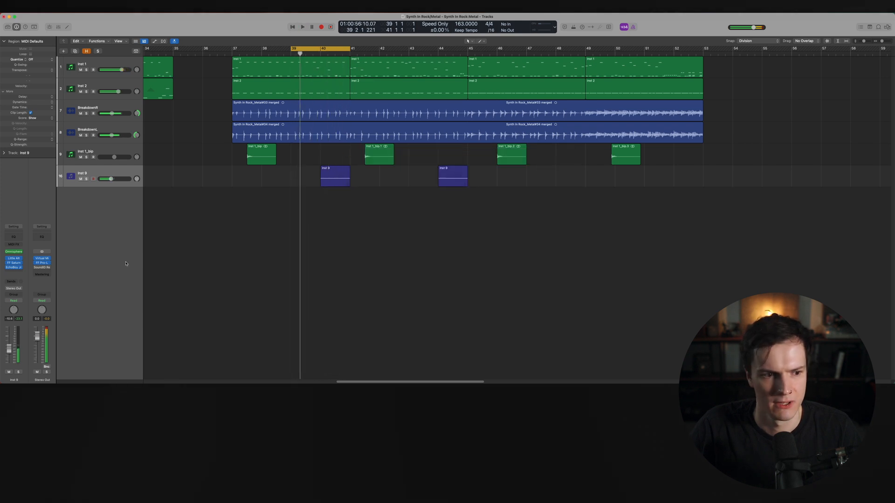
{"action": "left_click", "coordinate": [19, 272]}
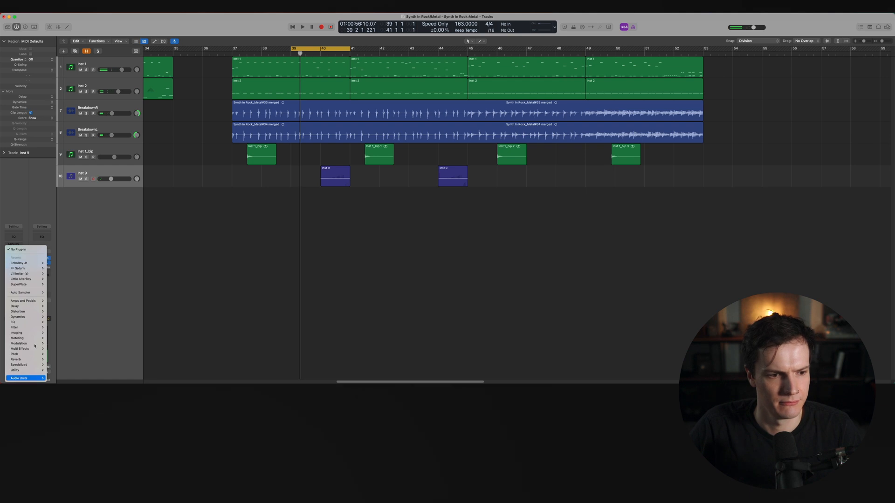
{"action": "left_click", "coordinate": [54, 284]}
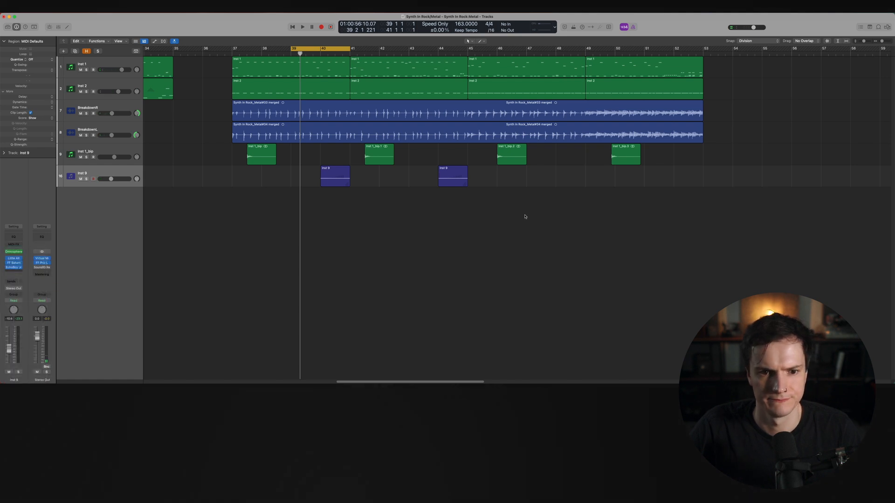
{"action": "key", "text": "space"}
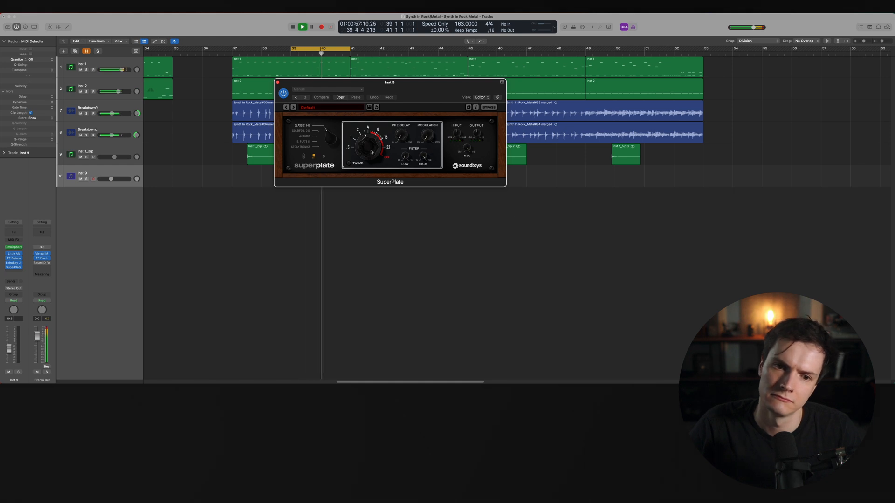
{"action": "left_click_drag", "start_coordinate": [371, 152], "coordinate": [372, 149]}
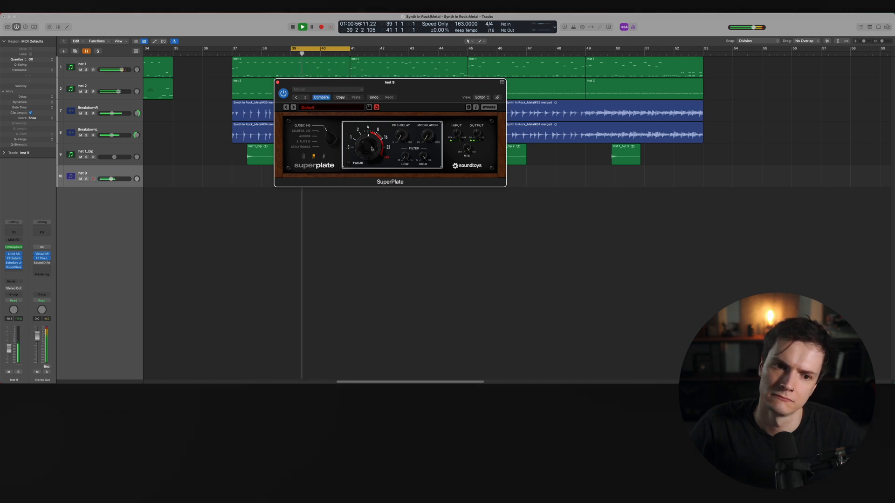
{"action": "left_click", "coordinate": [277, 82]}
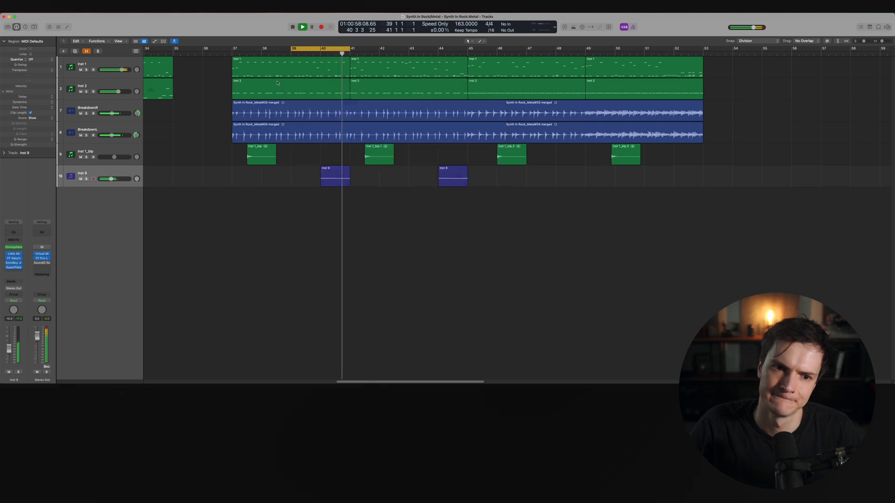
Turn off the cycle range, lower Inst 9's volume slightly and restart playback
{"action": "key", "text": "c"}
{"action": "left_click_drag", "start_coordinate": [111, 179], "coordinate": [109, 179]}
{"action": "key", "text": "space"}
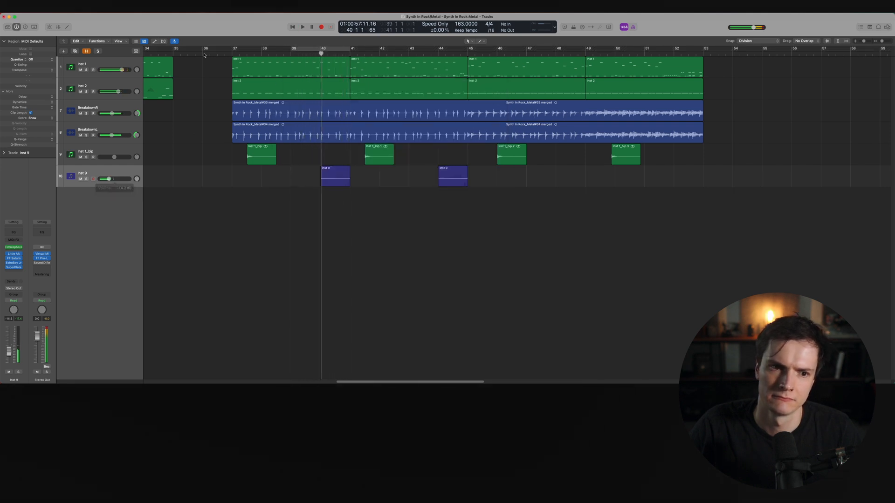
{"action": "key", "text": "space"}
{"action": "key", "text": "super+Right"}
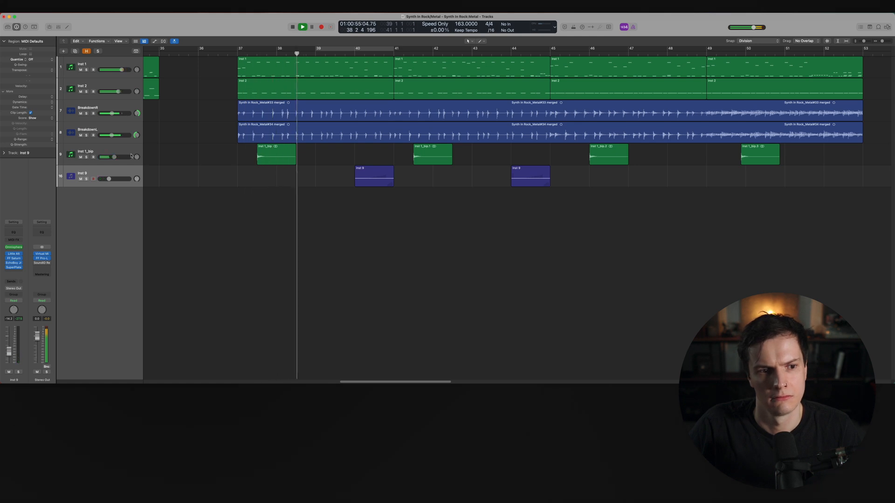
Open SuperPlate on the Inst 1_bip track and turn its decay knob down slightly
{"action": "left_click", "coordinate": [103, 152]}
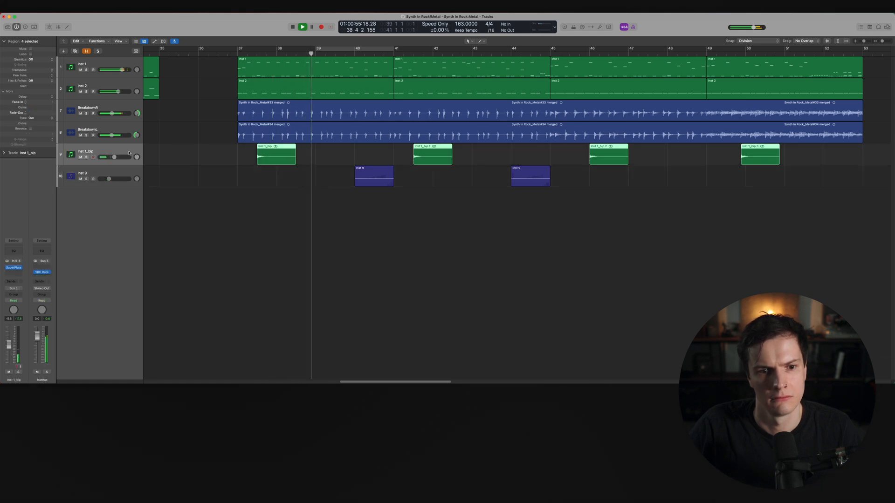
{"action": "left_click", "coordinate": [14, 268]}
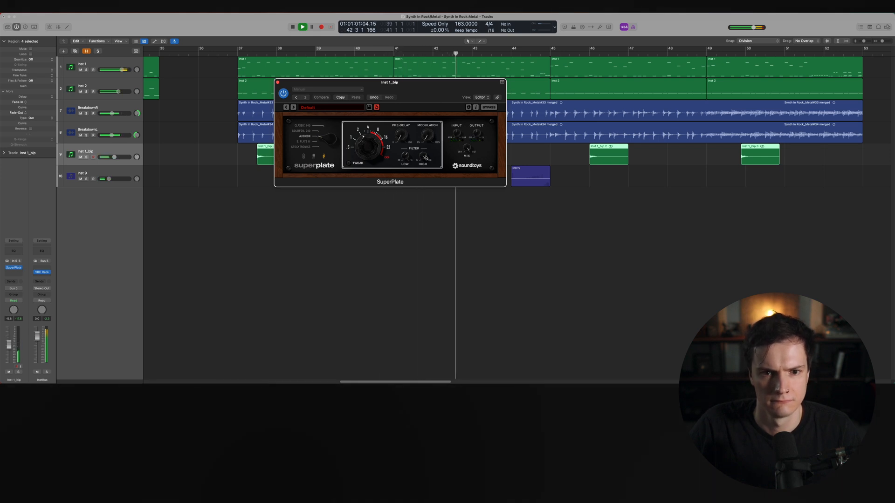
{"action": "left_click_drag", "start_coordinate": [368, 146], "coordinate": [364, 140]}
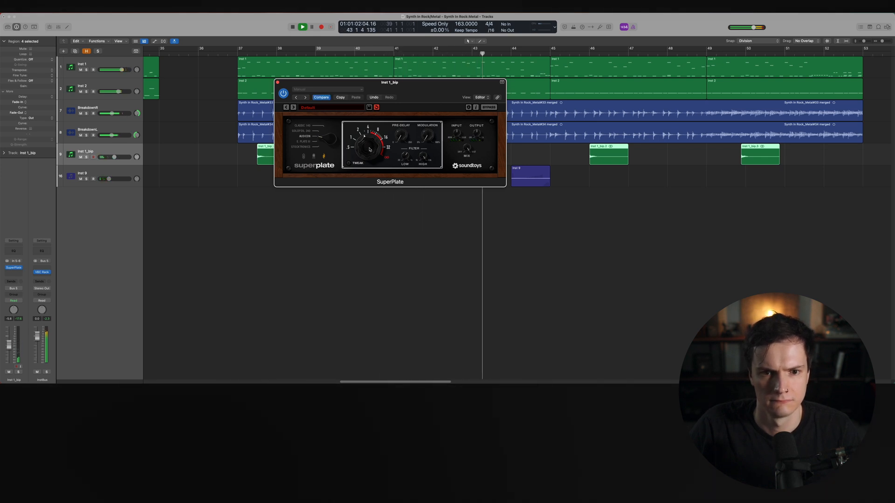
{"action": "left_click", "coordinate": [277, 83]}
Copy the second Inst 9 choir region to bar 49
{"action": "left_click", "coordinate": [523, 157]}
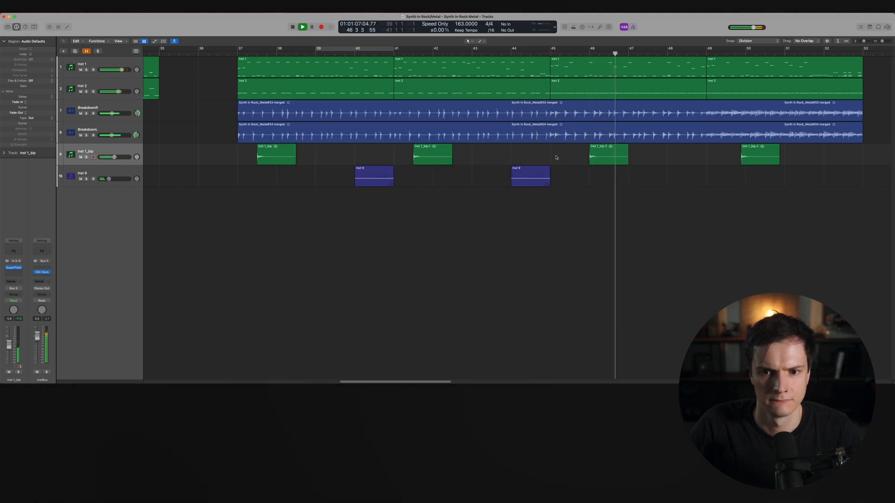
{"action": "left_click", "coordinate": [528, 180]}
{"action": "left_click_drag", "start_coordinate": [528, 180], "coordinate": [683, 179]}
Transpose the copied region's note up one octave in the Piano Roll and close the editor
{"action": "double_click", "coordinate": [683, 179]}
{"action": "key", "text": "space"}
{"action": "left_click", "coordinate": [298, 309]}
{"action": "key", "text": "shift+alt+Up"}
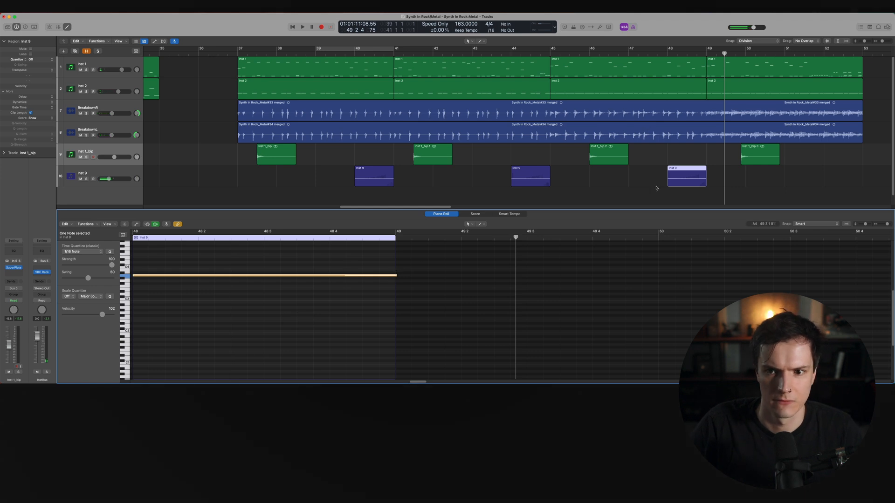
{"action": "key", "text": "e"}
Select the three Inst 9 choir regions and join them into one region
{"action": "left_click_drag", "start_coordinate": [752, 188], "coordinate": [329, 177]}
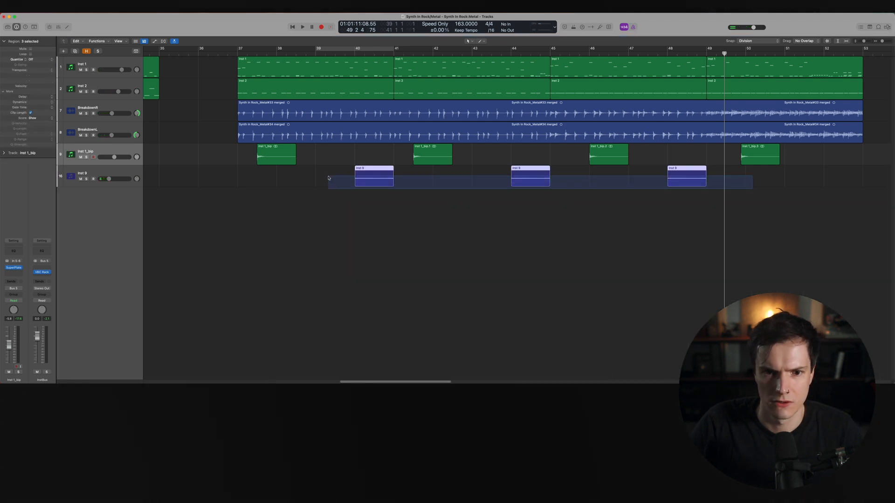
{"action": "key", "text": "super+j"}
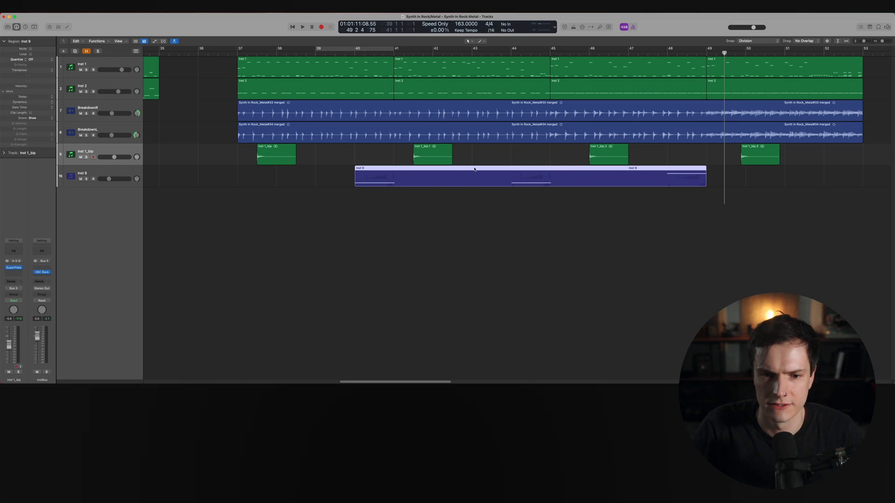
Open the Inst 9 region in the Piano Roll, show its Ch. 1 Pitch Bend lane, and pull two pitch-bend peak nodes down to 0
{"action": "key", "text": "e"}
{"action": "left_click", "coordinate": [403, 262], "text": "ctrl+alt"}
{"action": "key", "text": "a"}
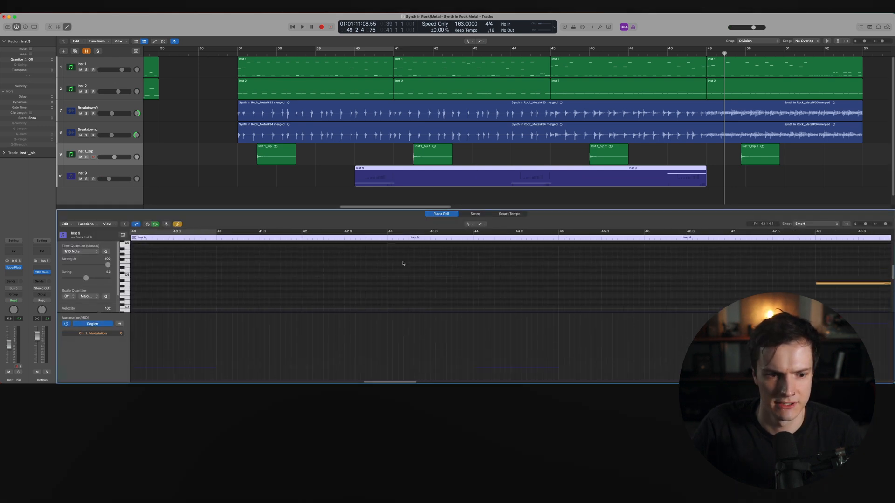
{"action": "left_click", "coordinate": [95, 333]}
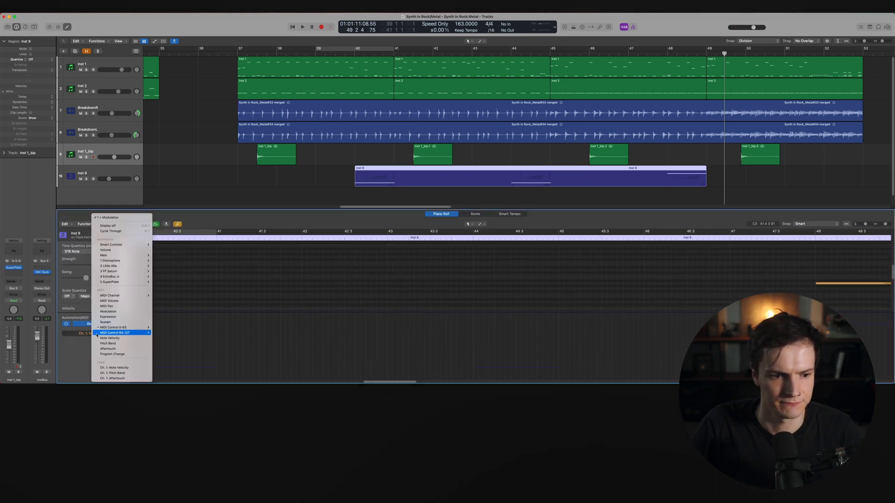
{"action": "left_click", "coordinate": [125, 374]}
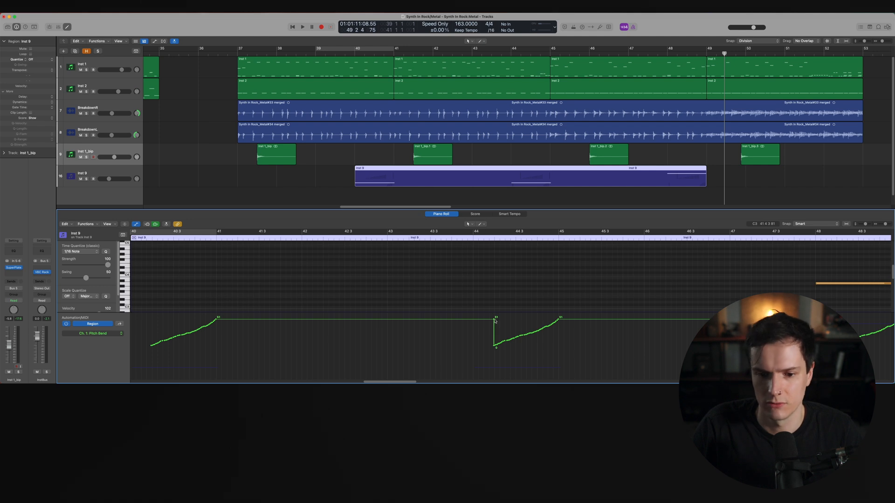
{"action": "left_click_drag", "start_coordinate": [291, 322], "coordinate": [292, 348]}
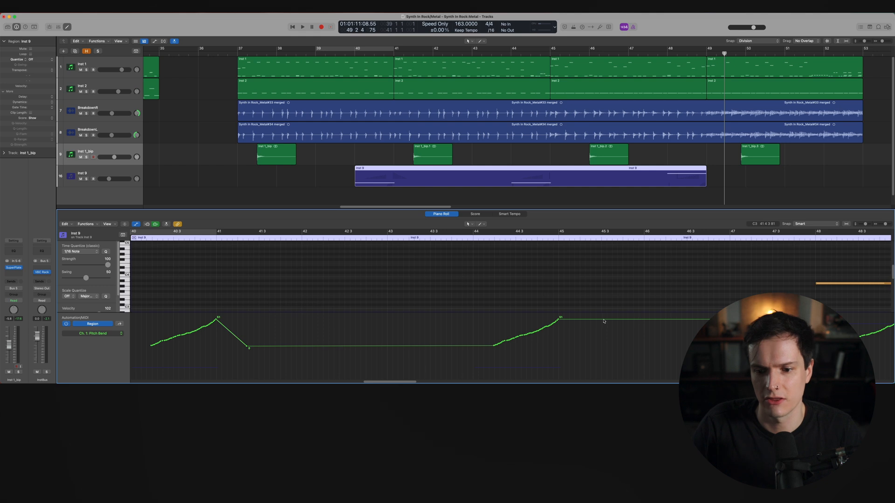
{"action": "left_click_drag", "start_coordinate": [667, 319], "coordinate": [668, 327]}
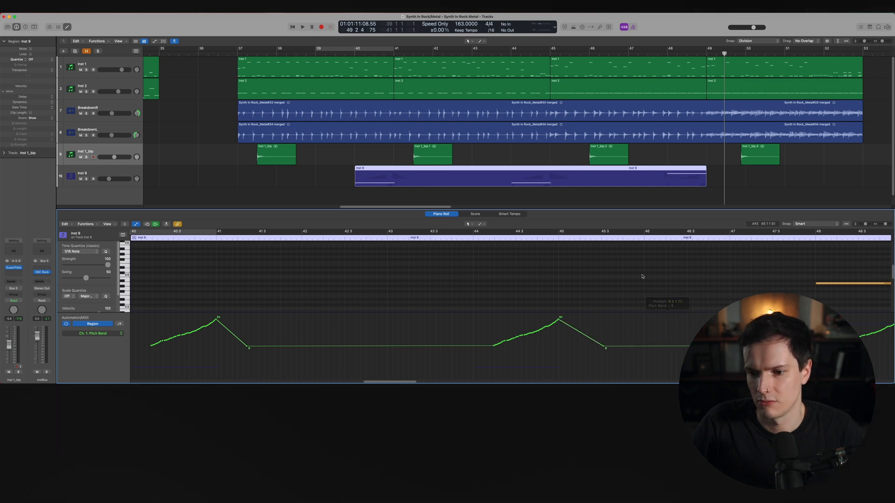
Lengthen the Inst 9 region to bar 53 and paste the selected choir note at bar 52
{"action": "scroll", "coordinate": [638, 275], "scroll_direction": "right", "scroll_amount": 10}
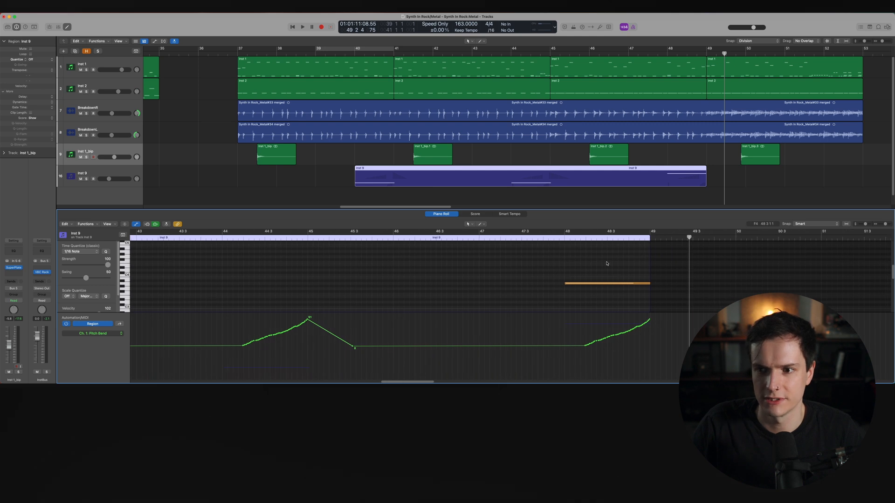
{"action": "left_click_drag", "start_coordinate": [705, 180], "coordinate": [862, 181]}
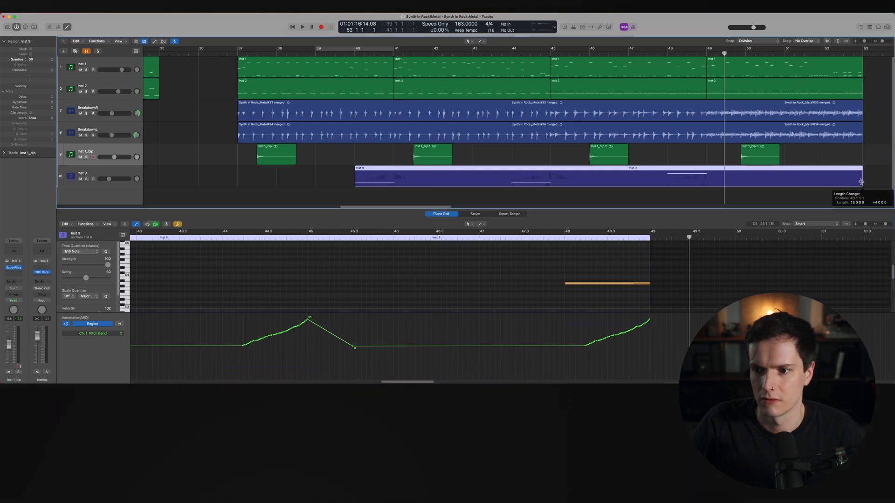
{"action": "scroll", "coordinate": [616, 281], "scroll_direction": "up", "scroll_amount": 4}
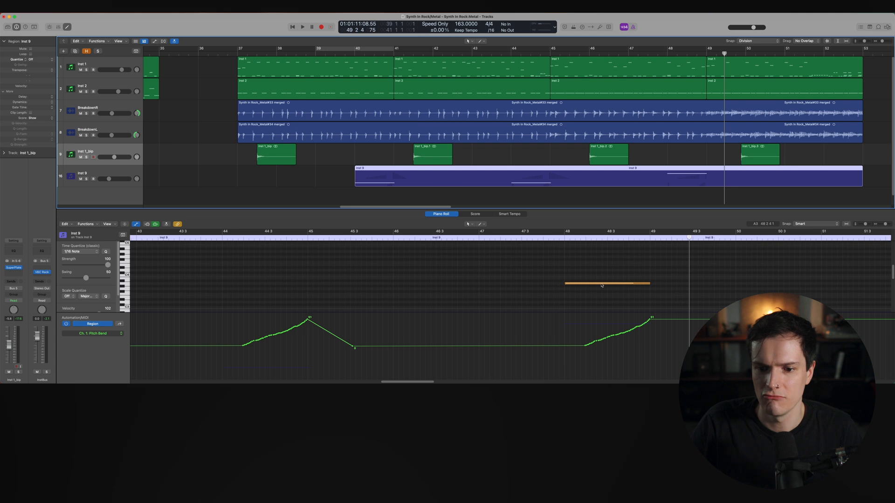
{"action": "left_click", "coordinate": [596, 284]}
{"action": "scroll", "coordinate": [656, 288], "scroll_direction": "right", "scroll_amount": 8}
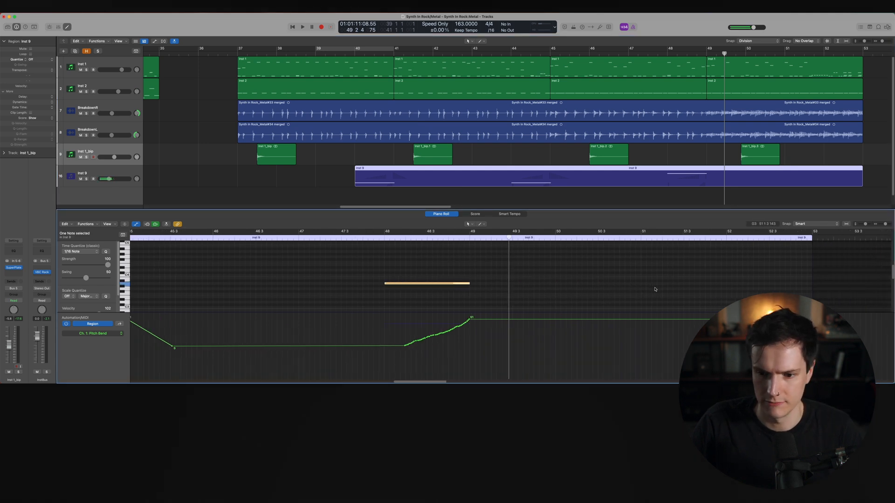
{"action": "left_click", "coordinate": [578, 238]}
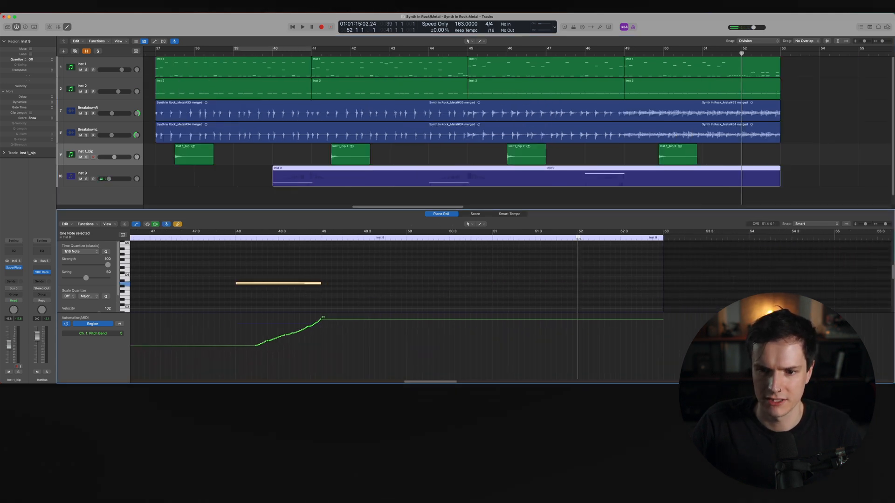
{"action": "key", "text": "super+v"}
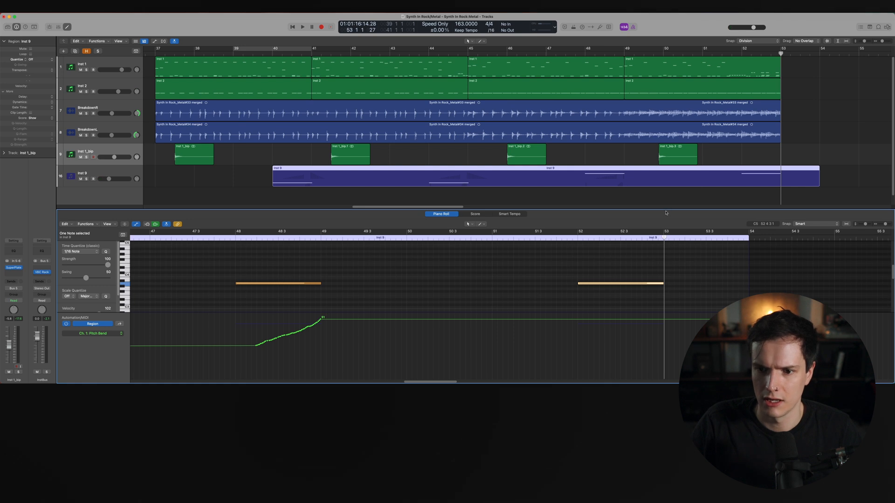
Copy the pitch-bend rise to the end of the region, add a zero node at bar 52, and close the editor
{"action": "left_click_drag", "start_coordinate": [331, 340], "coordinate": [596, 346]}
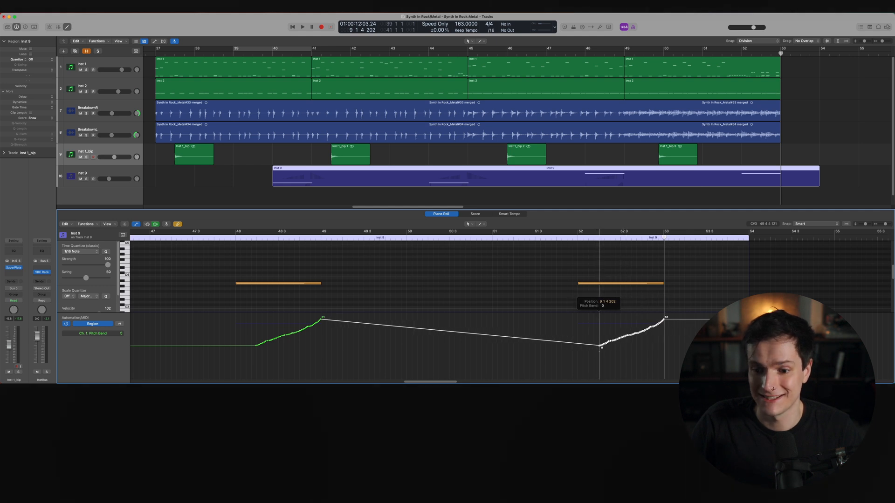
{"action": "left_click", "coordinate": [576, 345]}
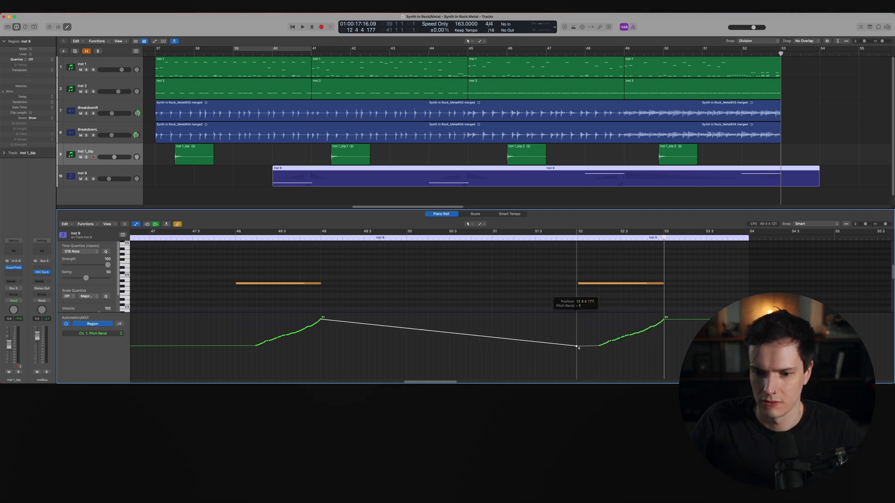
{"action": "key", "text": "p"}
Play back the breakdown to listen to the synth layers
{"action": "scroll", "coordinate": [639, 212], "scroll_direction": "down", "scroll_amount": 5}
{"action": "left_click", "coordinate": [639, 212]}
{"action": "left_click", "coordinate": [497, 55]}
{"action": "key", "text": "space"}
{"action": "scroll", "coordinate": [642, 171], "scroll_direction": "up", "scroll_amount": 2}
{"action": "scroll", "coordinate": [624, 196], "scroll_direction": "right", "scroll_amount": 1}
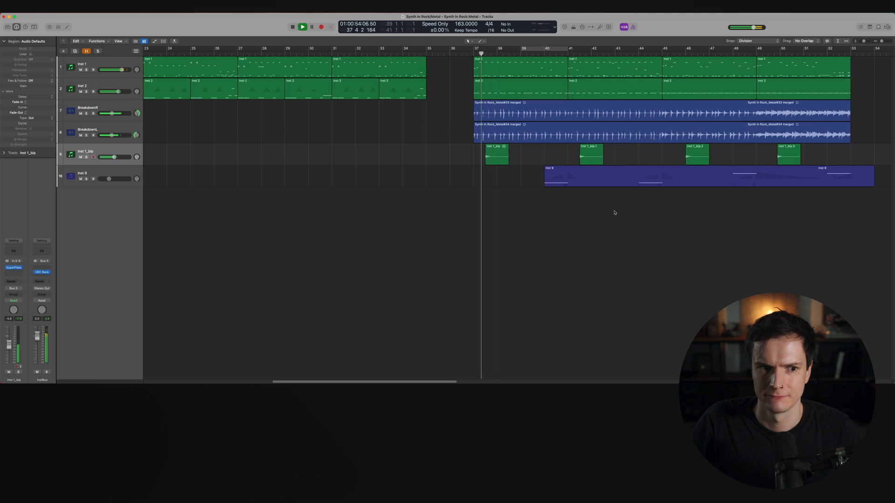
{"action": "scroll", "coordinate": [614, 214], "scroll_direction": "right", "scroll_amount": 5}
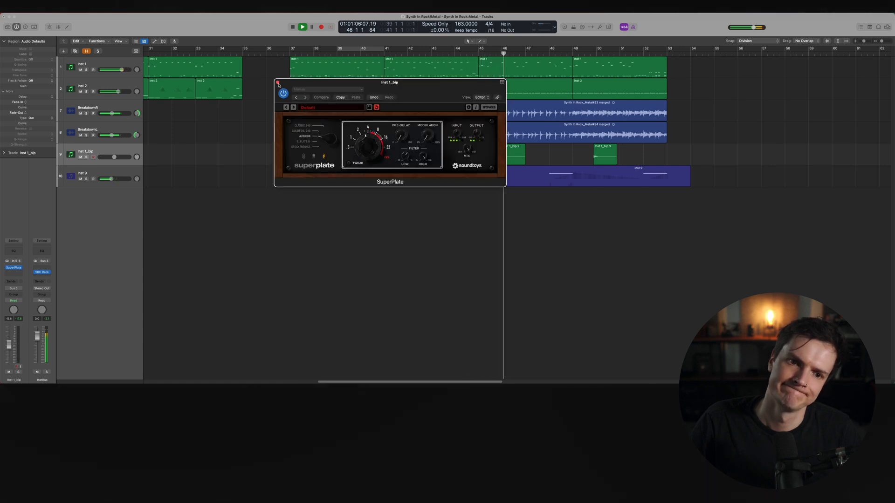
{"action": "left_click", "coordinate": [278, 83]}
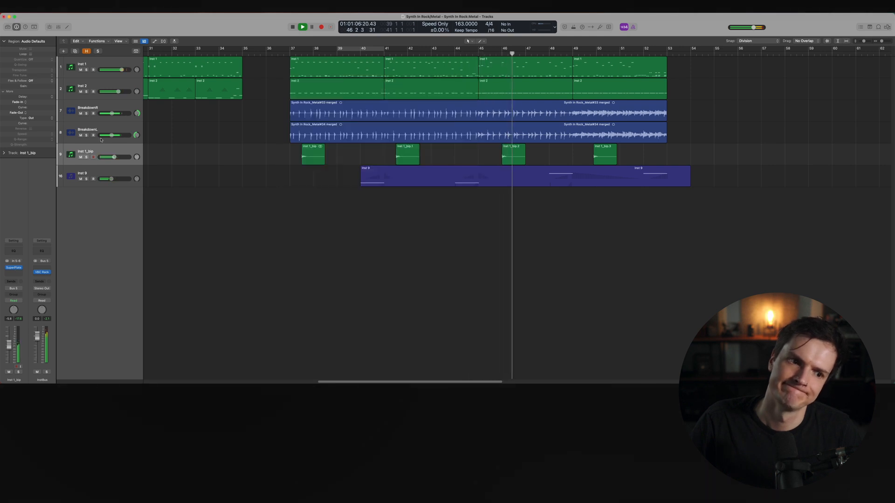
Open SuperPlate on the Inst 9 track and turn its decay knob down slightly
{"action": "left_click", "coordinate": [104, 174]}
{"action": "left_click", "coordinate": [15, 269]}
{"action": "left_click_drag", "start_coordinate": [369, 145], "coordinate": [366, 151]}
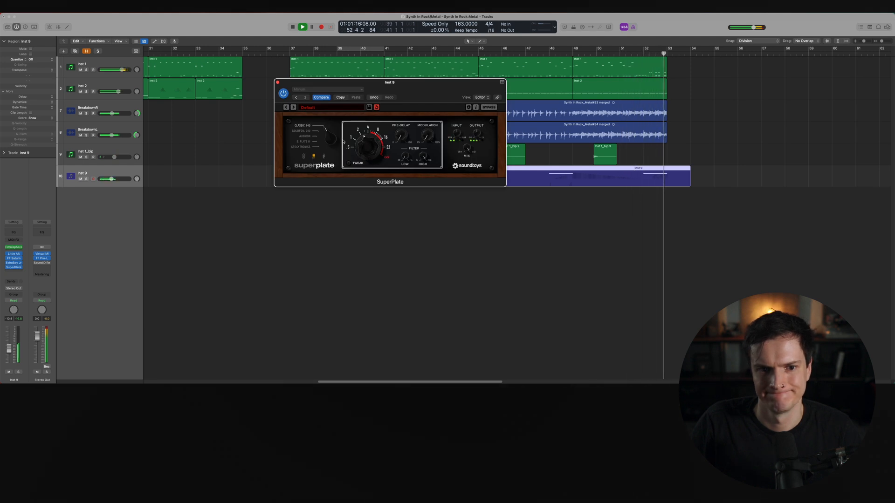
{"action": "key", "text": "super+w"}
{"action": "key", "text": "space"}
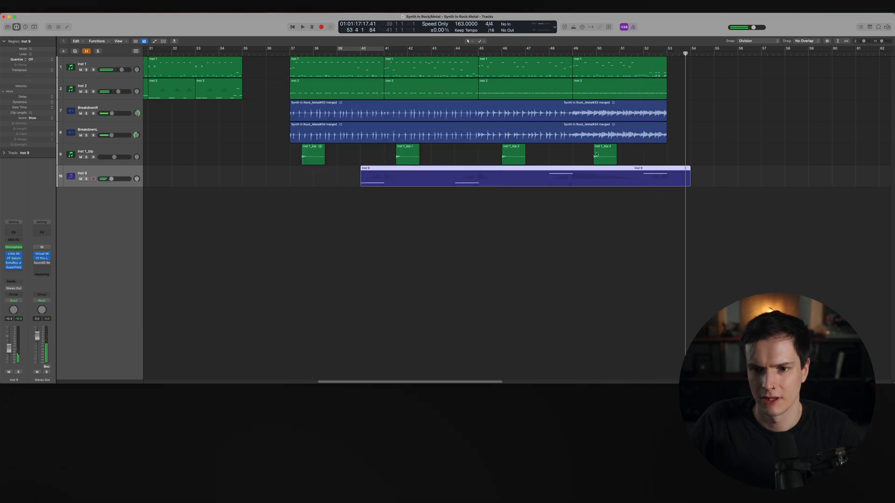
On the new Inst 10 Serum track, load the Seq preset SQ Dont Push [IM]
{"action": "key", "text": "super+Right"}
{"action": "key", "text": "super+Right"}
{"action": "left_click", "coordinate": [506, 53]}
{"action": "left_click", "coordinate": [521, 155]}
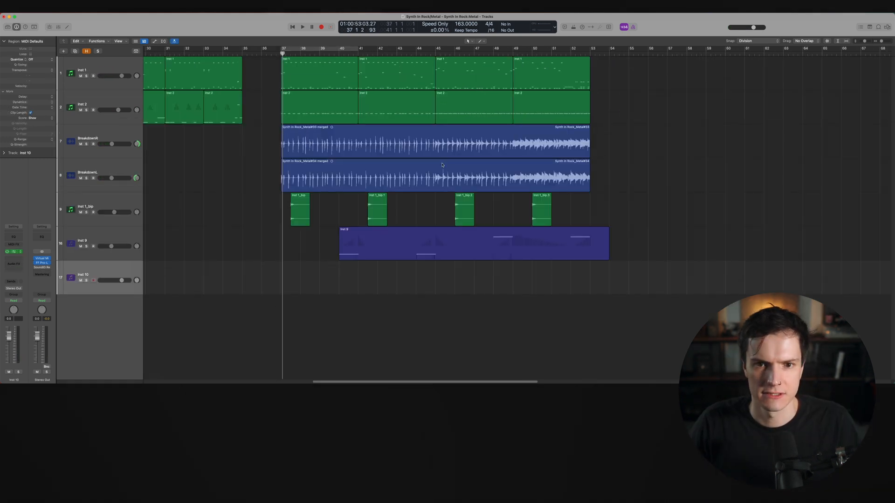
{"action": "key", "text": "v"}
{"action": "left_click_drag", "start_coordinate": [411, 93], "coordinate": [439, 103]}
{"action": "left_click", "coordinate": [440, 118]}
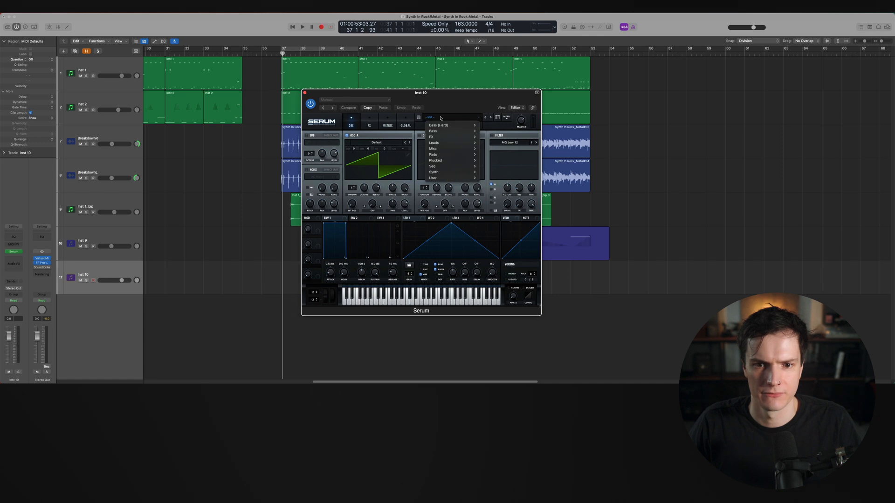
{"action": "mouse_move", "coordinate": [450, 171]}
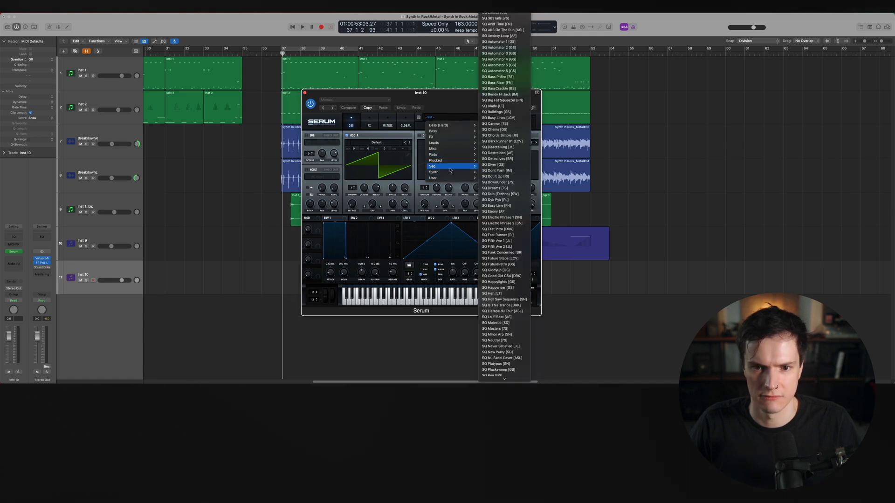
{"action": "left_click", "coordinate": [503, 171]}
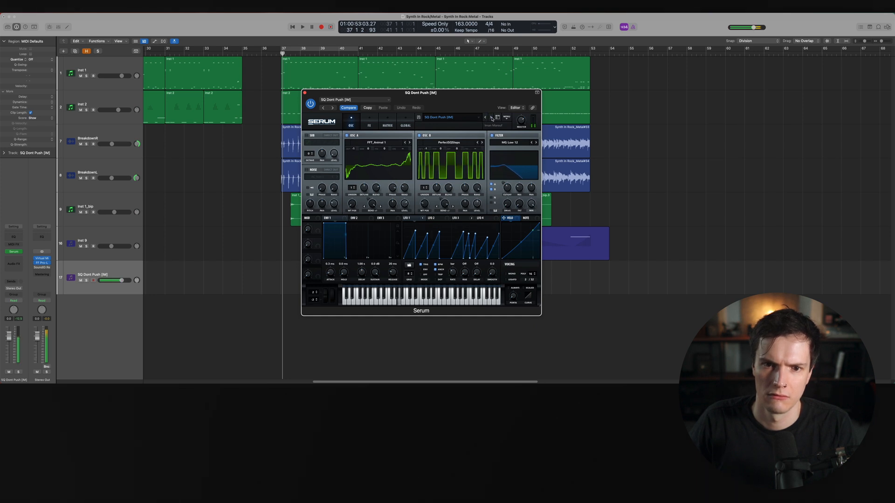
Browse Serum presets and load LD Essence [7S]
{"action": "left_click", "coordinate": [491, 117]}
{"action": "left_click", "coordinate": [491, 118]}
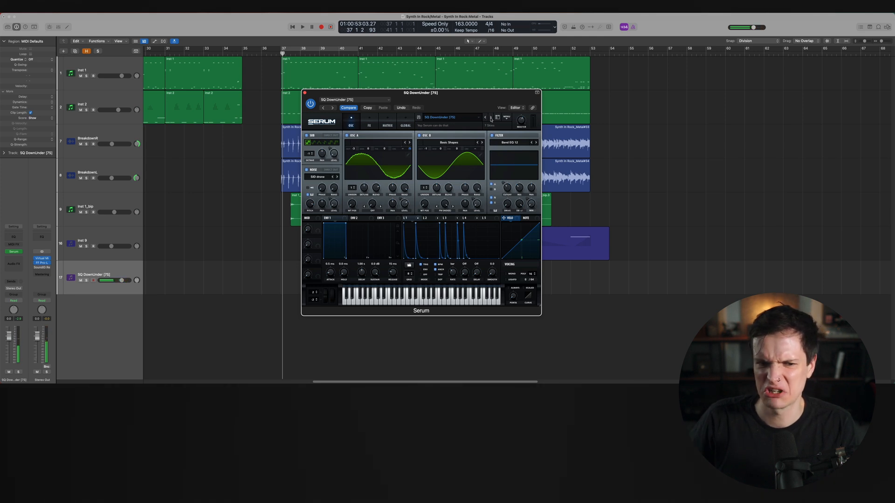
{"action": "left_click", "coordinate": [464, 117]}
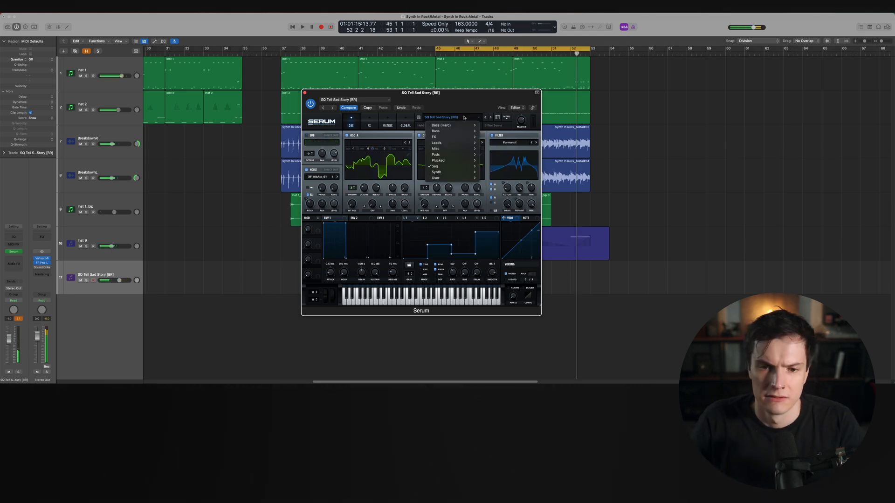
{"action": "mouse_move", "coordinate": [451, 157]}
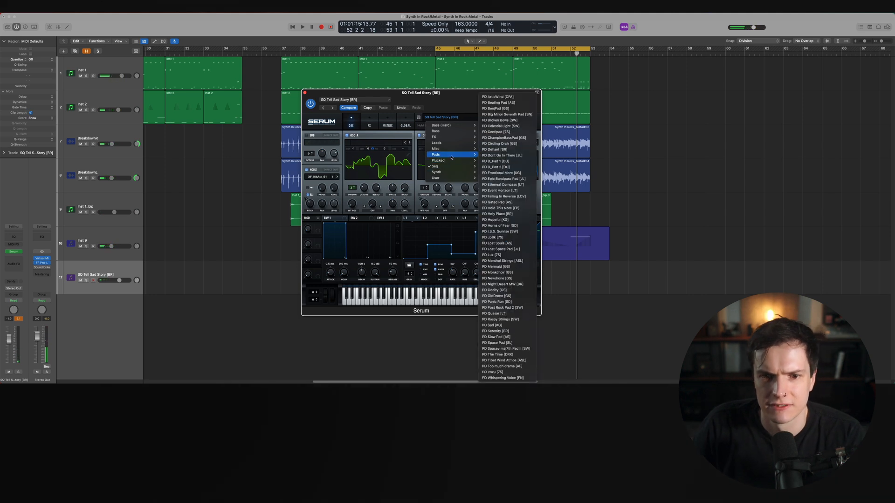
{"action": "left_click", "coordinate": [508, 186]}
{"action": "mouse_move", "coordinate": [316, 293]}
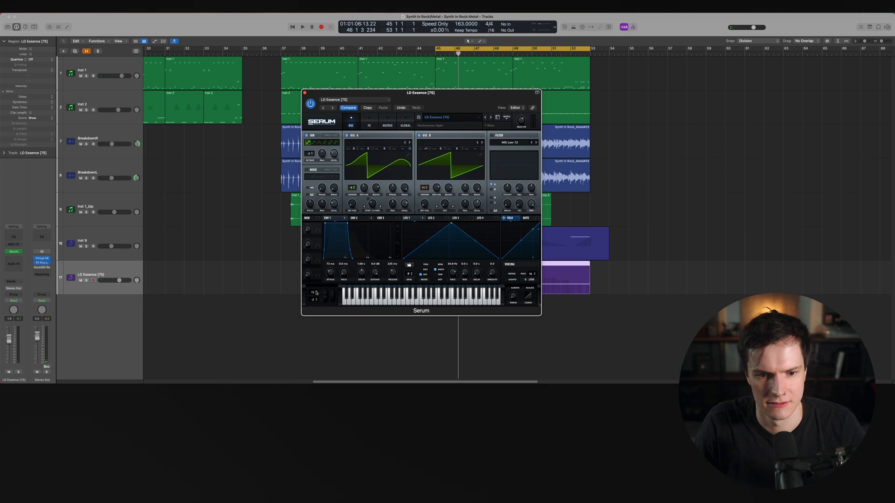
Play the LD Essence part and open its region in the Piano Roll
{"action": "key", "text": "space"}
{"action": "key", "text": "v"}
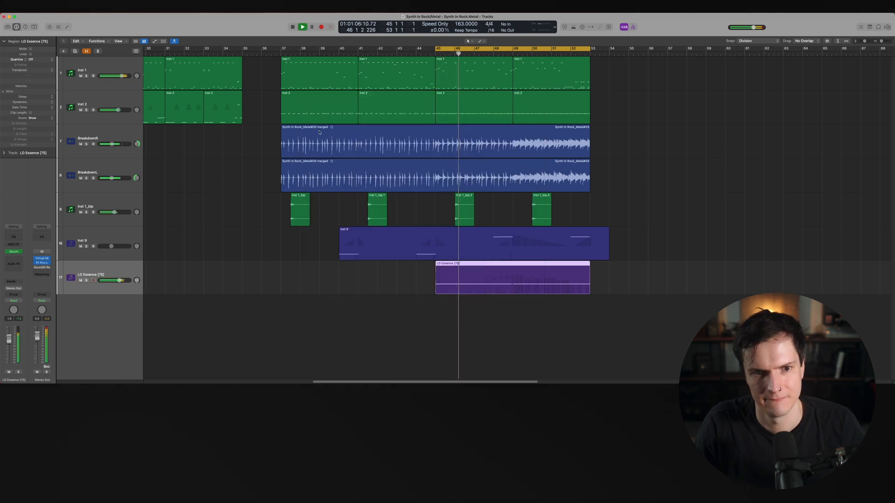
{"action": "key", "text": "p"}
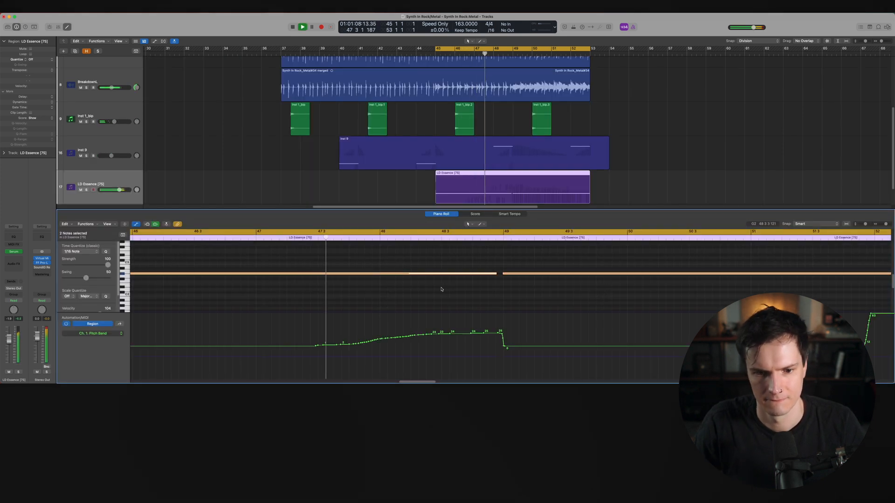
{"action": "key", "text": "super+Left"}
{"action": "left_click", "coordinate": [444, 298]}
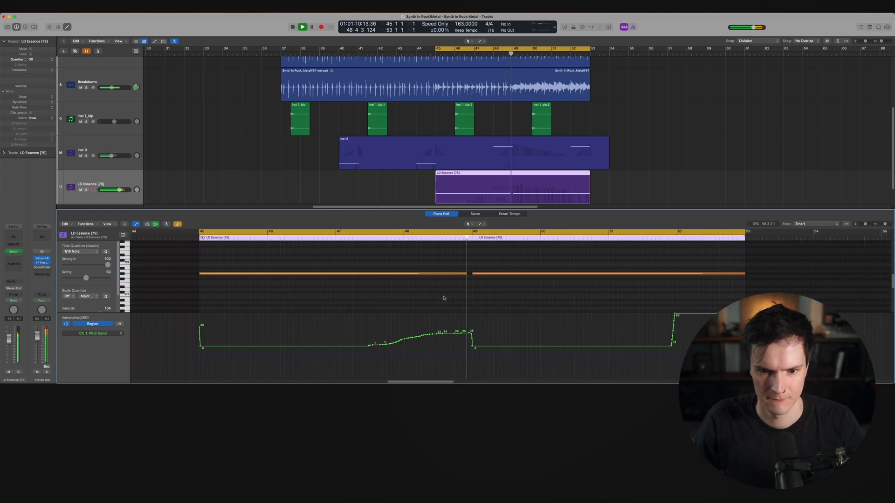
{"action": "key", "text": "space"}
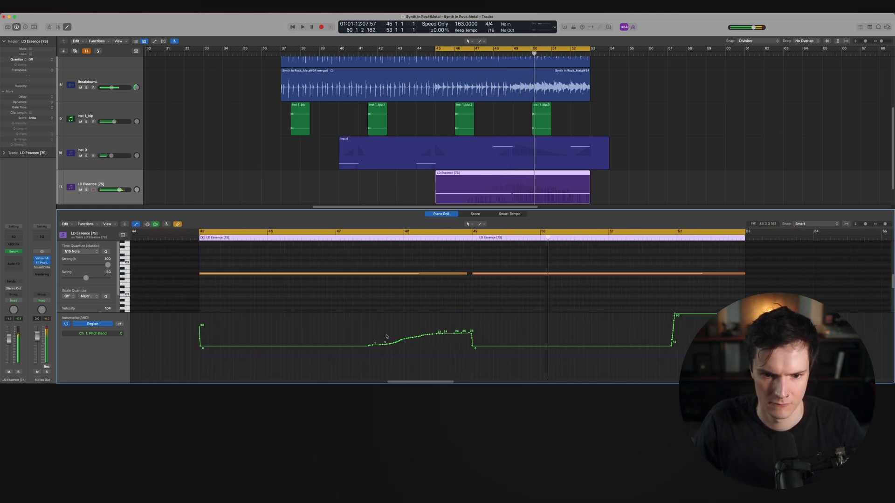
Delete the pitch-bend nodes between bars 47 and 49 and raise the node before bar 49 slightly
{"action": "left_click_drag", "start_coordinate": [392, 342], "coordinate": [466, 337]}
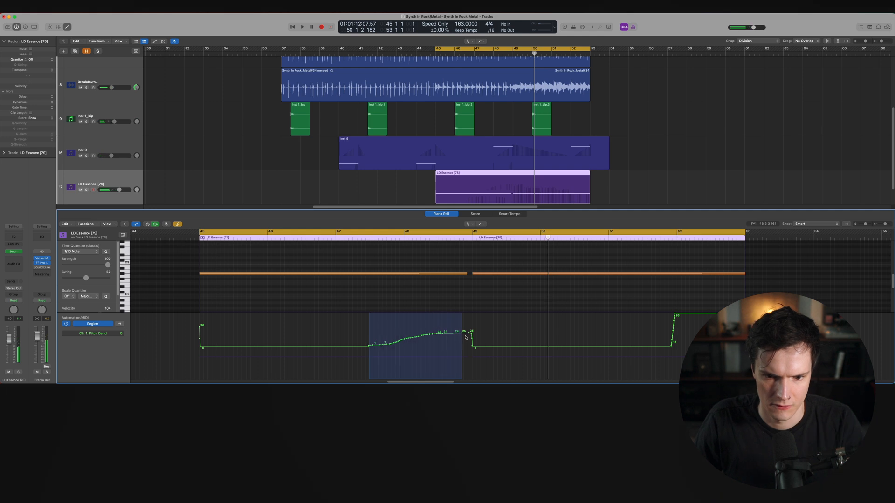
{"action": "key", "text": "Delete"}
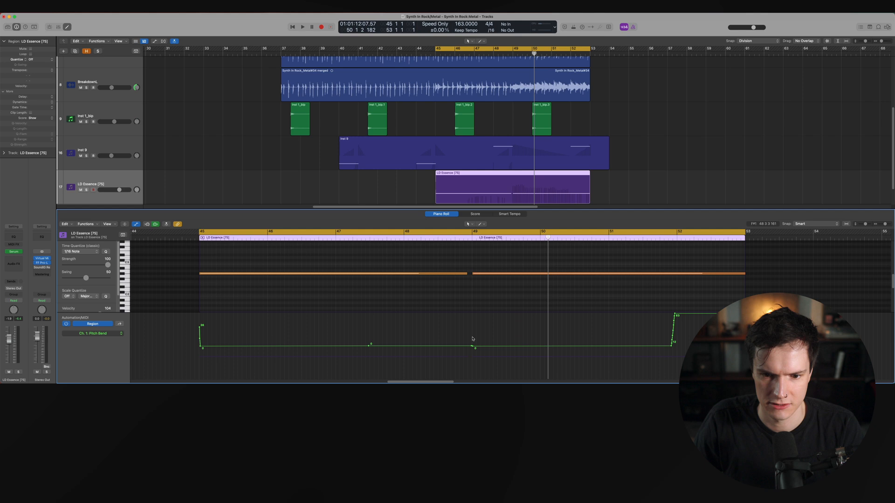
{"action": "left_click_drag", "start_coordinate": [472, 346], "coordinate": [471, 344]}
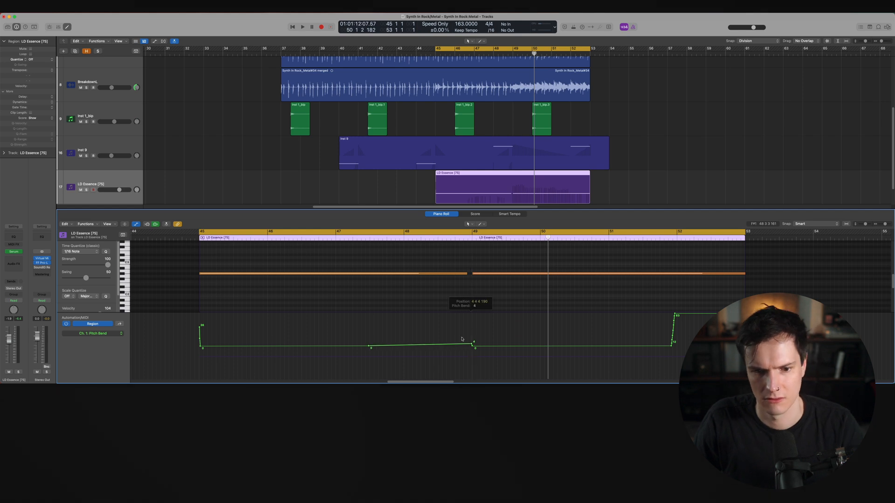
Nudge the boundary of the LD Essence note at bar 49 slightly later
{"action": "key", "text": "space"}
{"action": "left_click_drag", "start_coordinate": [466, 274], "coordinate": [472, 275]}
{"action": "key", "text": "space"}
Insert the Kilohearts Trance Gate effect on the LD Essence channel
{"action": "mouse_move", "coordinate": [1, 336]}
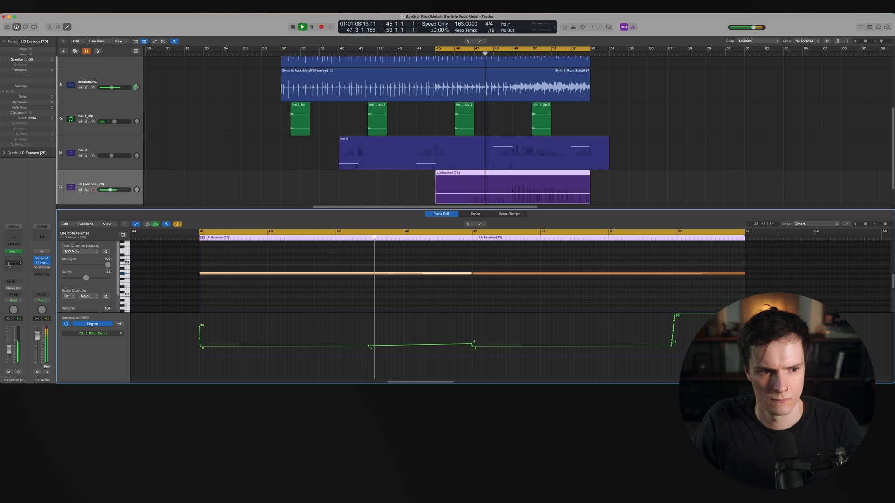
{"action": "left_click", "coordinate": [12, 262]}
{"action": "mouse_move", "coordinate": [27, 378]}
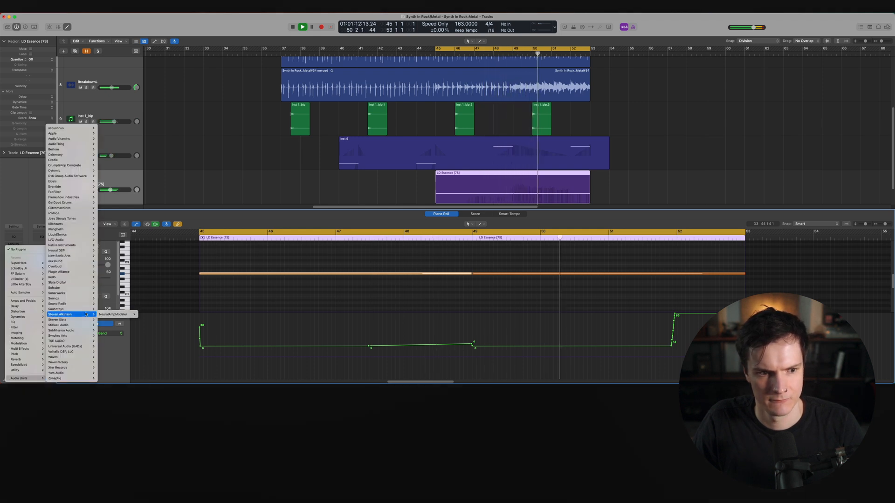
{"action": "mouse_move", "coordinate": [83, 311]}
{"action": "mouse_move", "coordinate": [116, 340]}
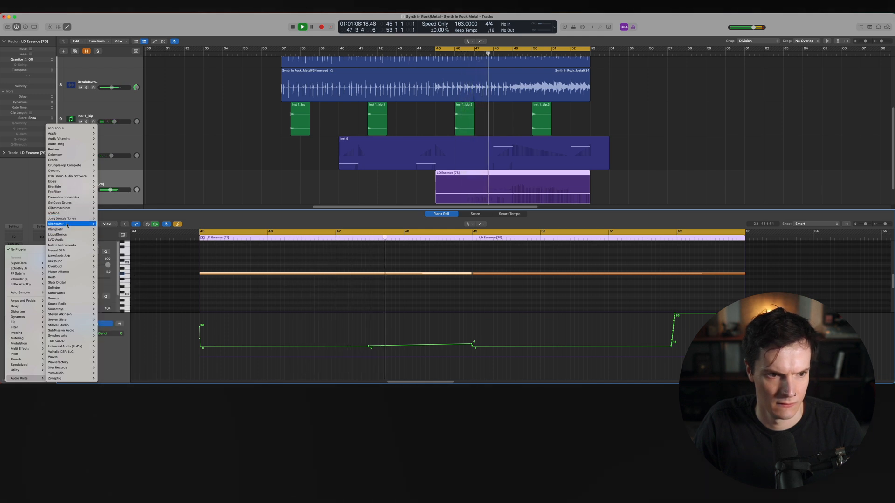
{"action": "mouse_move", "coordinate": [65, 224]}
{"action": "mouse_move", "coordinate": [125, 370]}
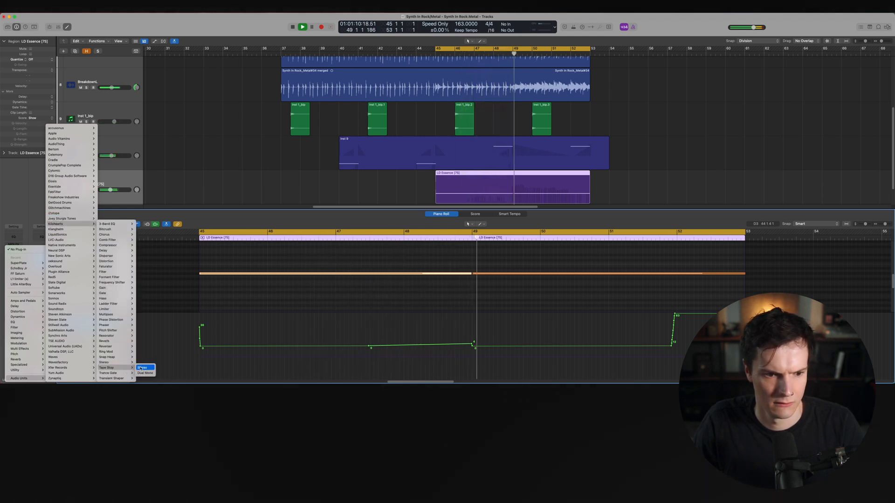
{"action": "left_click", "coordinate": [142, 373]}
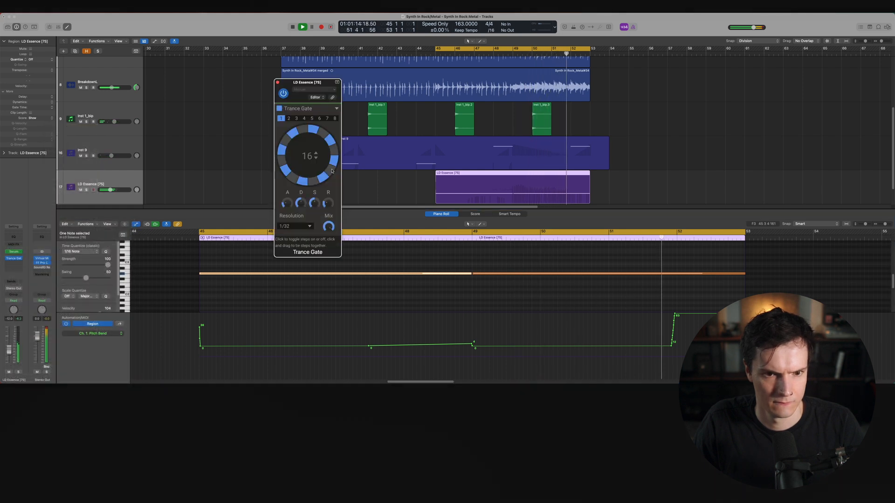
Switch off several steps in the Trance Gate's 16-step pattern and solo the LD Essence track to audition it
{"action": "left_click_drag", "start_coordinate": [308, 156], "coordinate": [308, 186]}
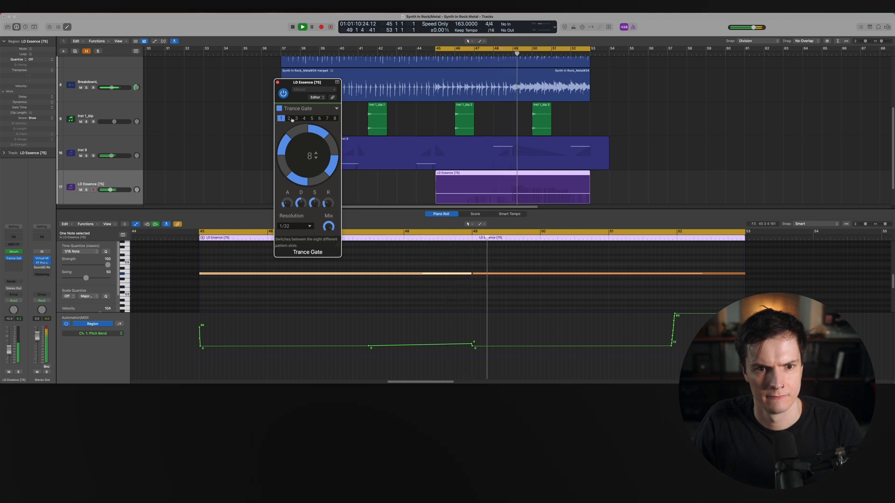
{"action": "left_click_drag", "start_coordinate": [309, 156], "coordinate": [308, 126]}
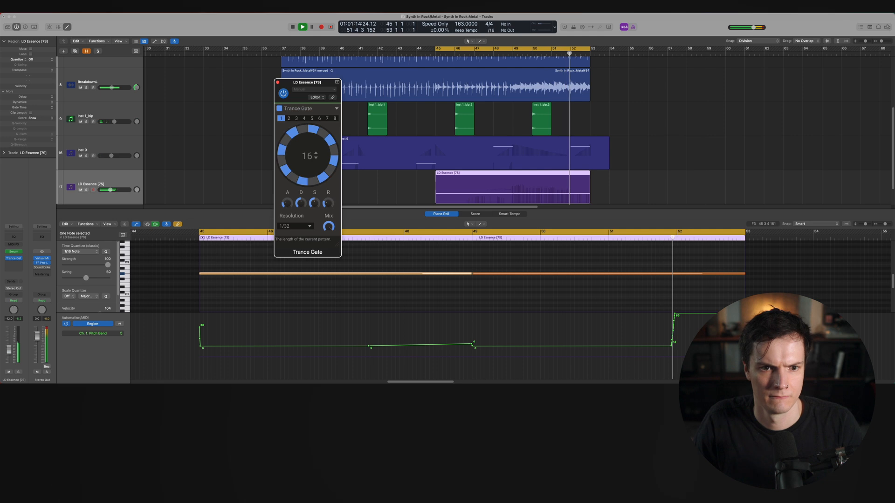
{"action": "left_click", "coordinate": [332, 143]}
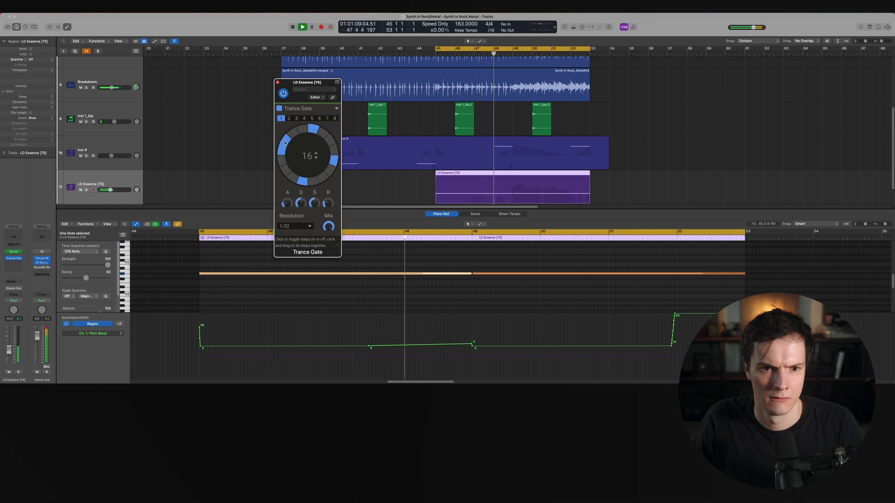
{"action": "left_click", "coordinate": [320, 134]}
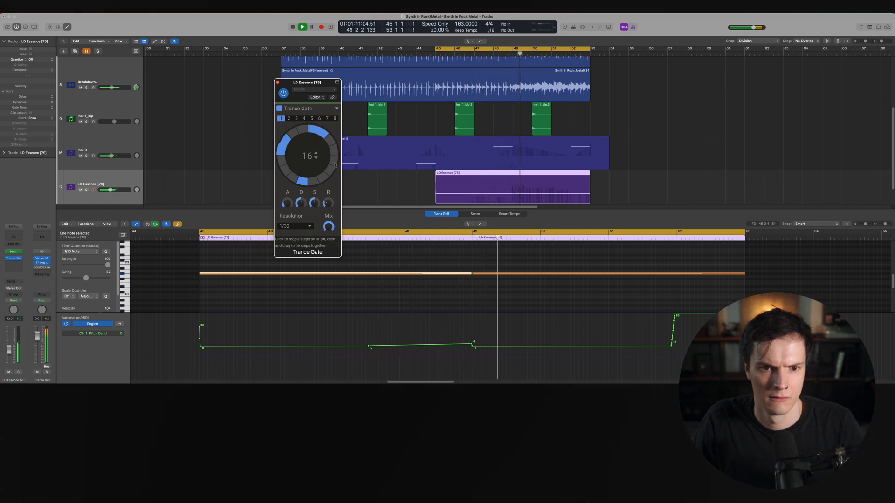
{"action": "left_click", "coordinate": [297, 180]}
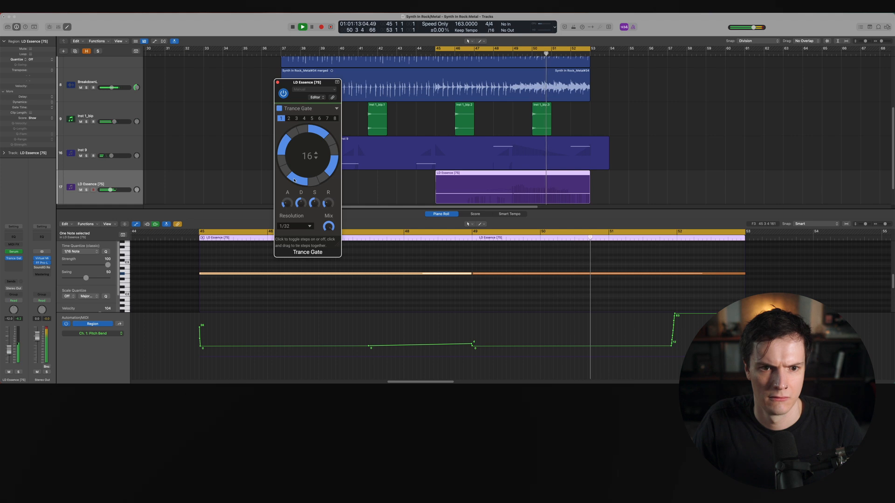
{"action": "key", "text": "s"}
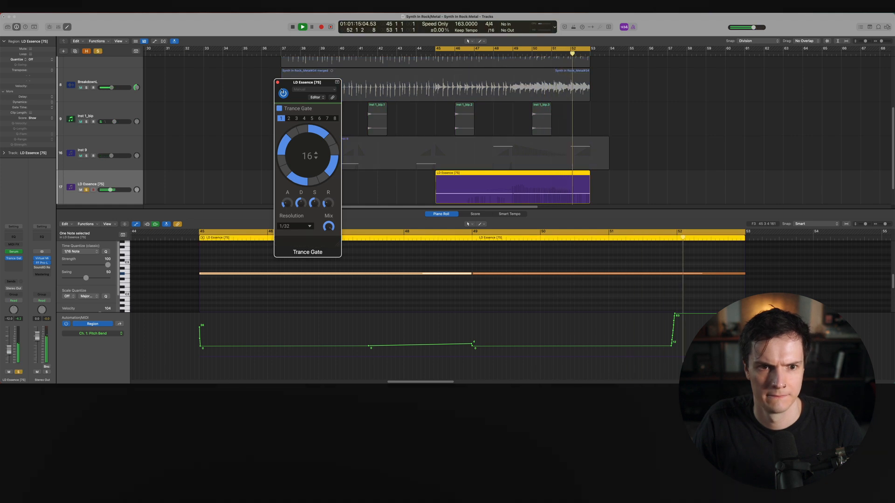
{"action": "left_click", "coordinate": [278, 83]}
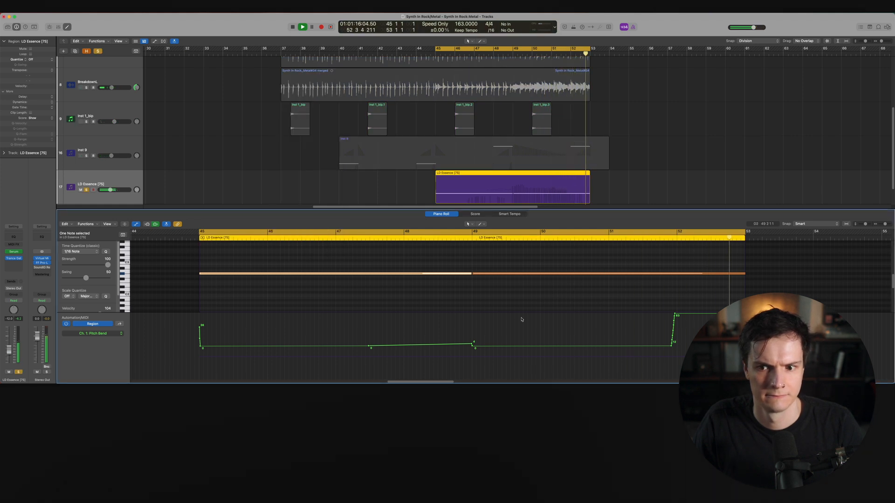
Reshape the pitch-bend rise before bar 53 into a gradual ramp across the last bar
{"action": "left_click", "coordinate": [674, 317]}
{"action": "left_click", "coordinate": [668, 327]}
{"action": "key", "text": "super+Left"}
{"action": "key", "text": "super+Left"}
{"action": "key", "text": "super+Right"}
{"action": "key", "text": "super+Right"}
{"action": "key", "text": "super+Right"}
{"action": "key", "text": "super+Right"}
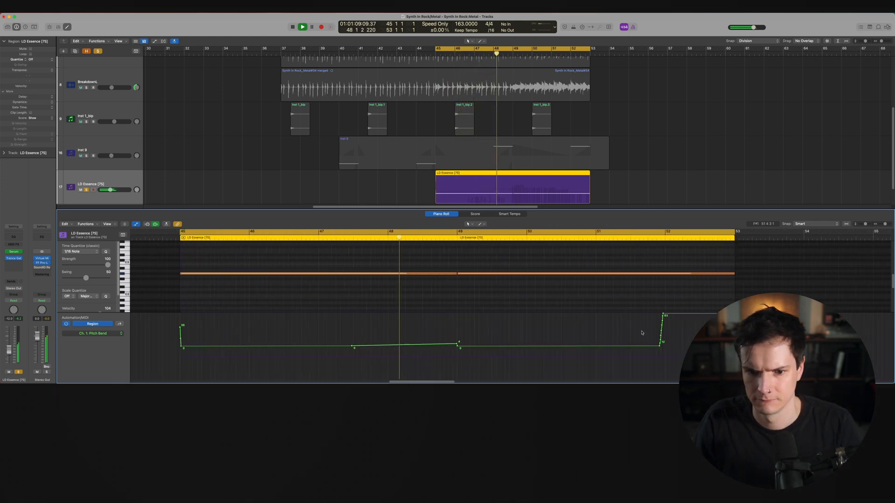
{"action": "scroll", "coordinate": [599, 330], "scroll_direction": "right", "scroll_amount": 10}
{"action": "scroll", "coordinate": [584, 332], "scroll_direction": "right", "scroll_amount": 3}
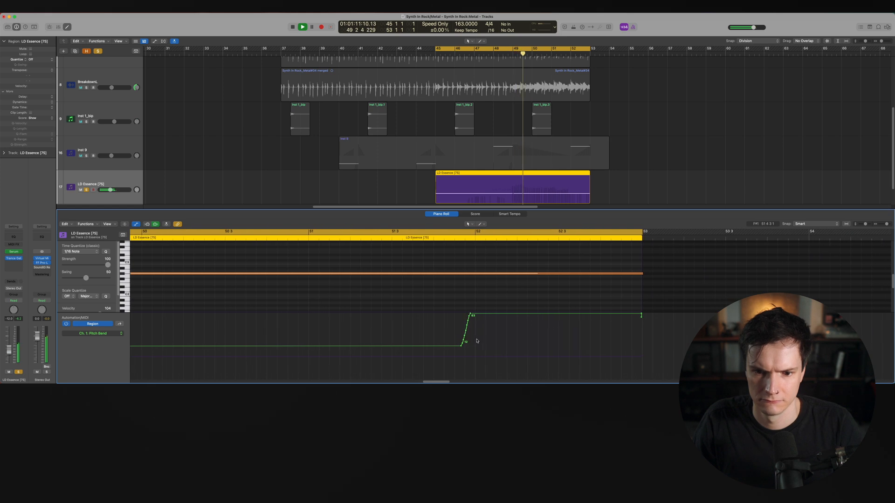
{"action": "left_click_drag", "start_coordinate": [461, 332], "coordinate": [639, 316]}
Unsolo the LD Essence track and close the Piano Roll
{"action": "left_click", "coordinate": [186, 172]}
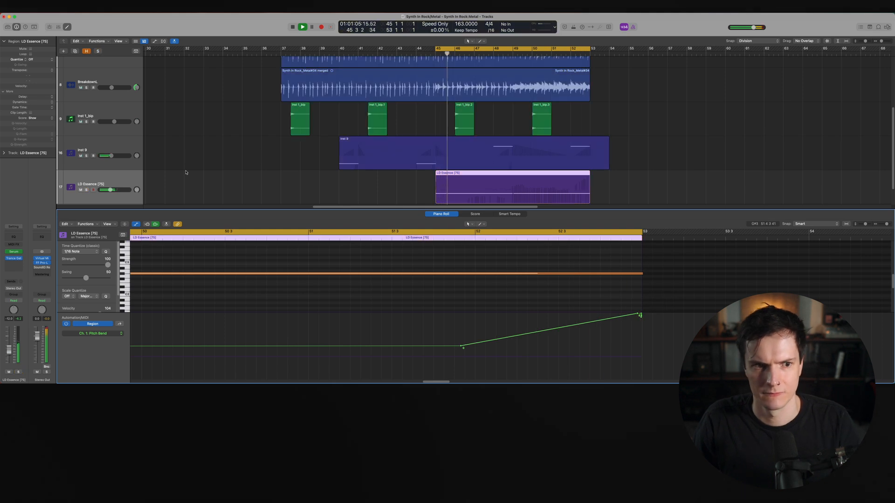
{"action": "left_click_drag", "start_coordinate": [129, 189], "coordinate": [131, 188]}
{"action": "left_click", "coordinate": [191, 254]}
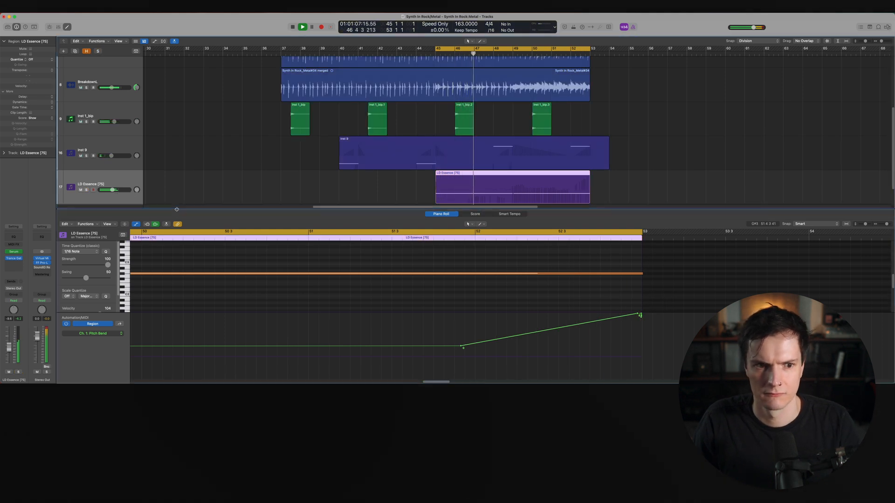
{"action": "key", "text": "p"}
{"action": "left_click", "coordinate": [17, 264]}
{"action": "mouse_move", "coordinate": [18, 265]}
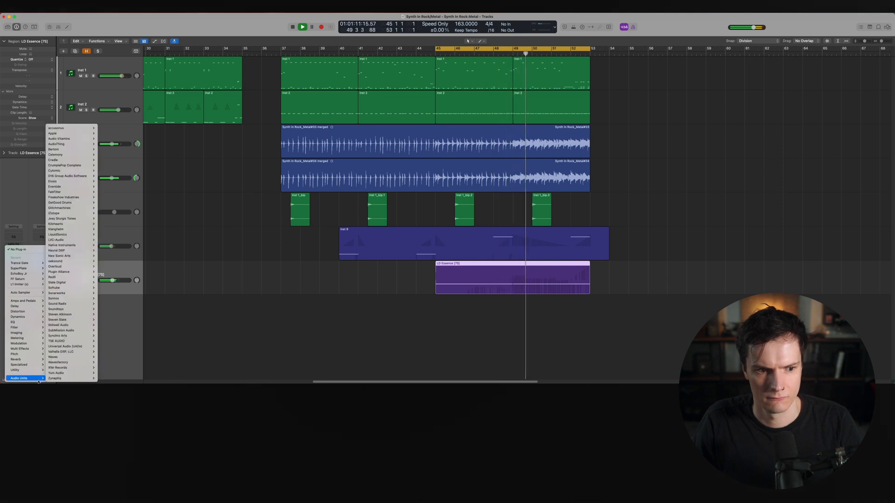
{"action": "left_click", "coordinate": [218, 332]}
{"action": "key", "text": "space"}
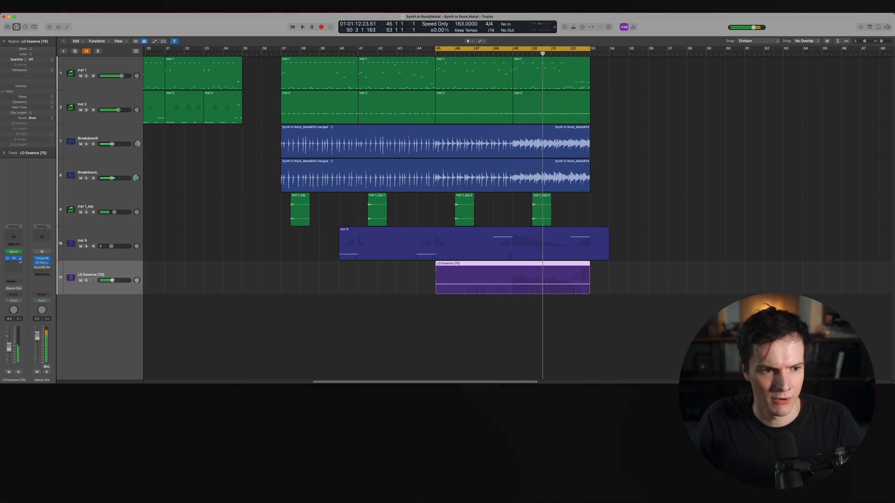
Insert Soundtoys PanMan after the Trance Gate on the LD Essence channel
{"action": "left_click", "coordinate": [20, 261]}
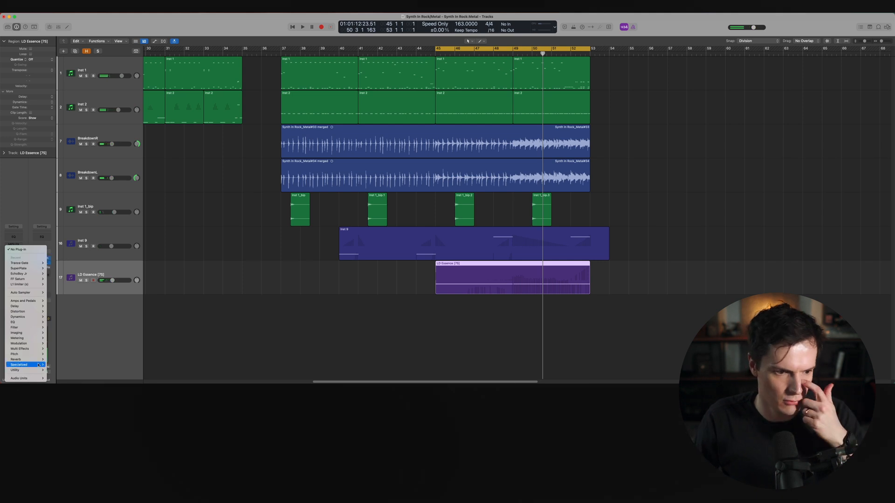
{"action": "mouse_move", "coordinate": [39, 378]}
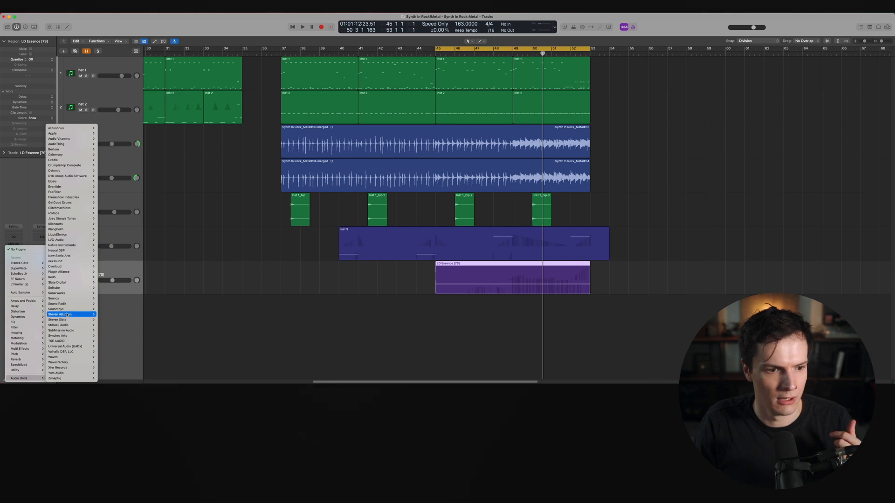
{"action": "mouse_move", "coordinate": [67, 310]}
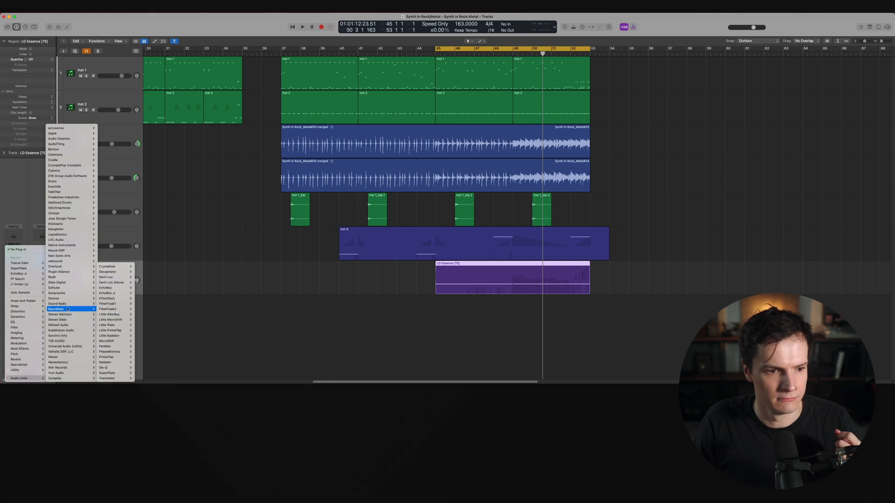
{"action": "left_click", "coordinate": [121, 348]}
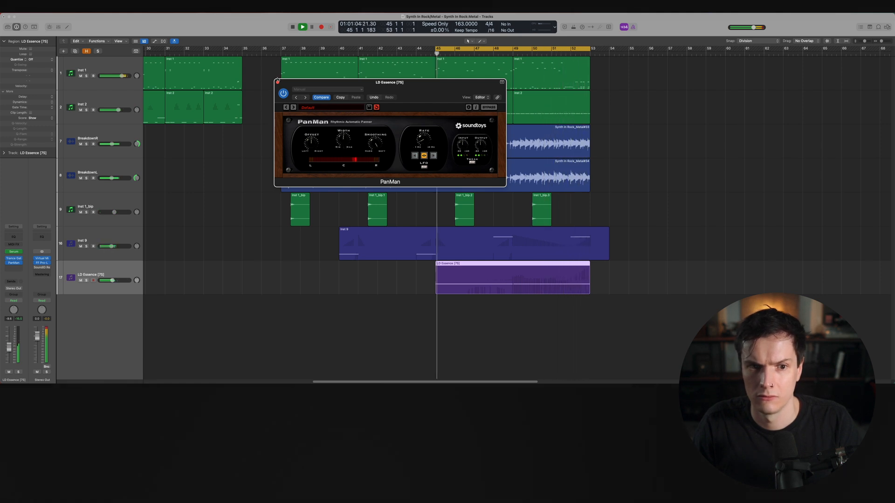
{"action": "left_click", "coordinate": [277, 83]}
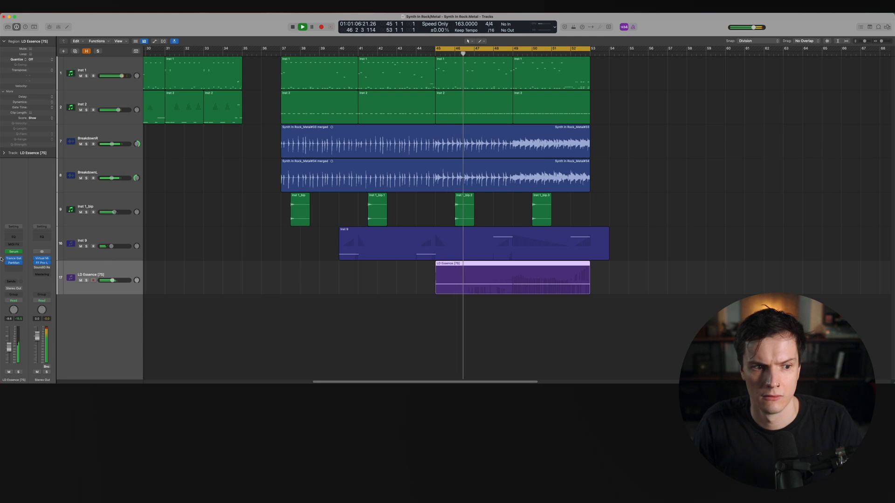
Insert Soundtoys Little AlterBoy at the top of the LD Essence effects chain
{"action": "left_click", "coordinate": [16, 258]}
{"action": "left_click", "coordinate": [15, 257]}
{"action": "left_click", "coordinate": [14, 258]}
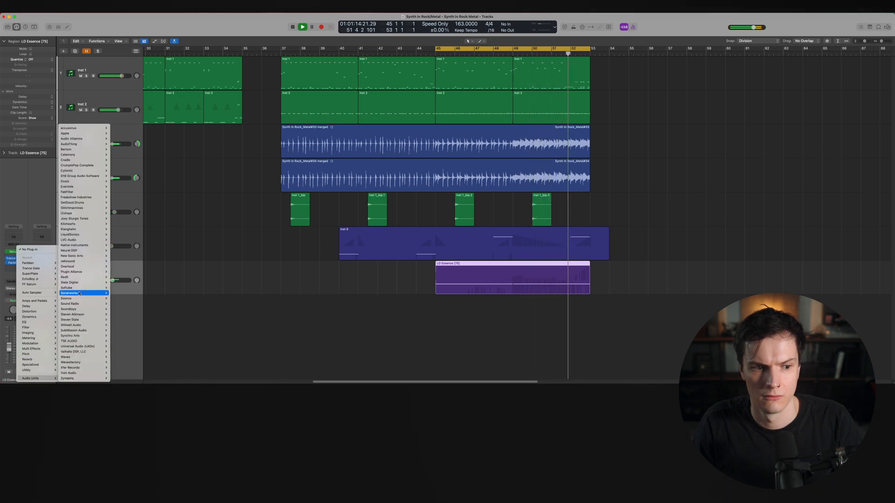
{"action": "mouse_move", "coordinate": [80, 283]}
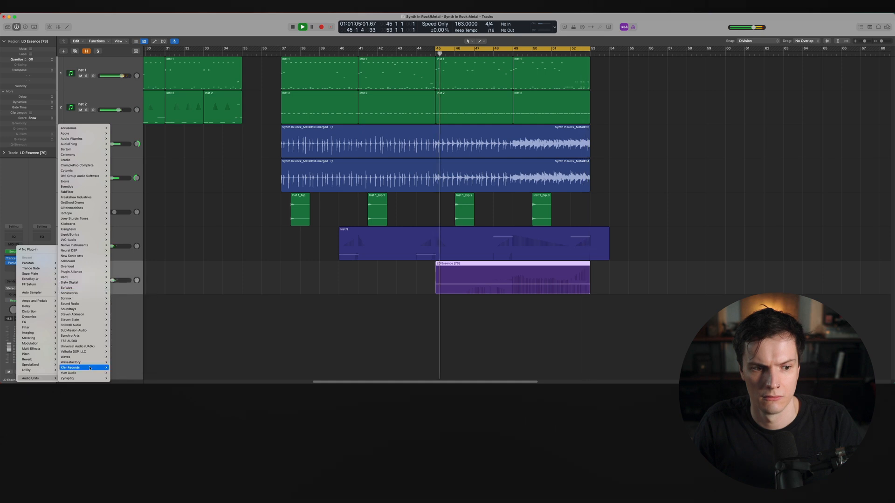
{"action": "mouse_move", "coordinate": [88, 357]}
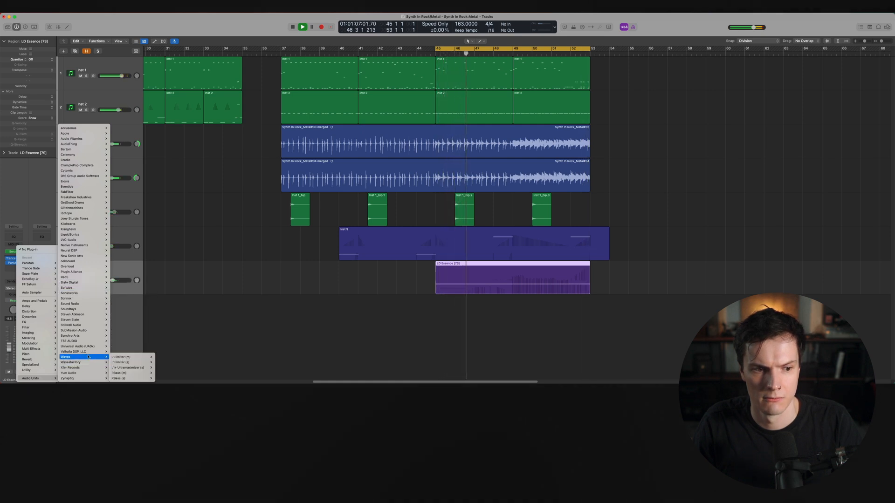
{"action": "mouse_move", "coordinate": [68, 309]}
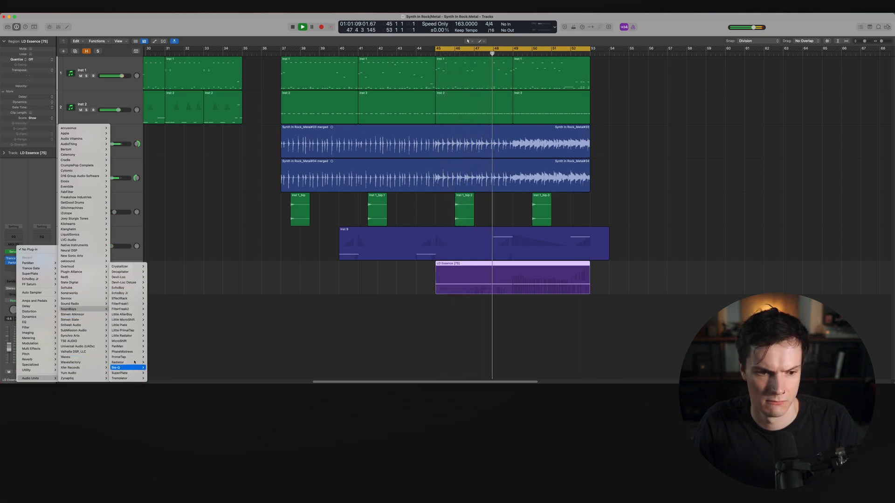
{"action": "mouse_move", "coordinate": [131, 335]}
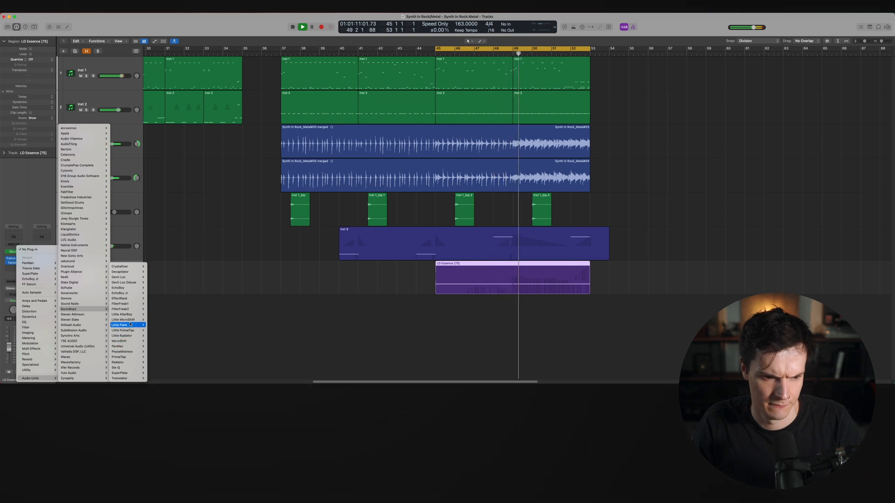
{"action": "left_click", "coordinate": [149, 315]}
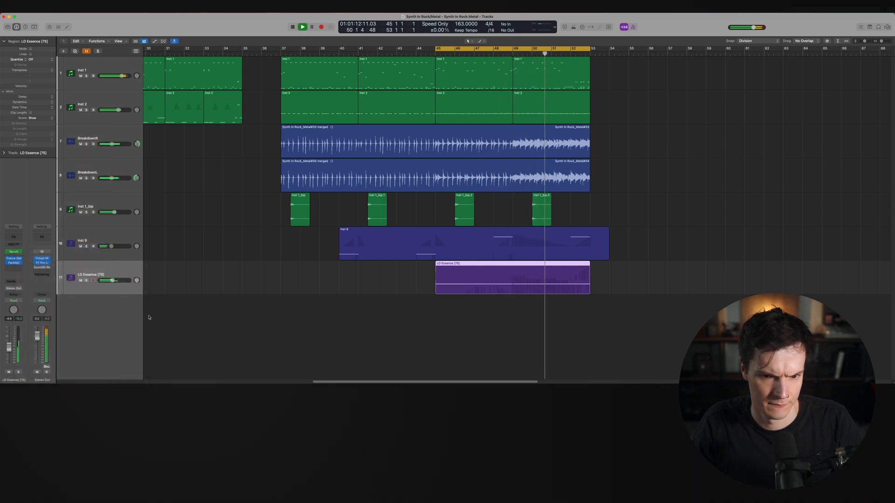
{"action": "key", "text": "space"}
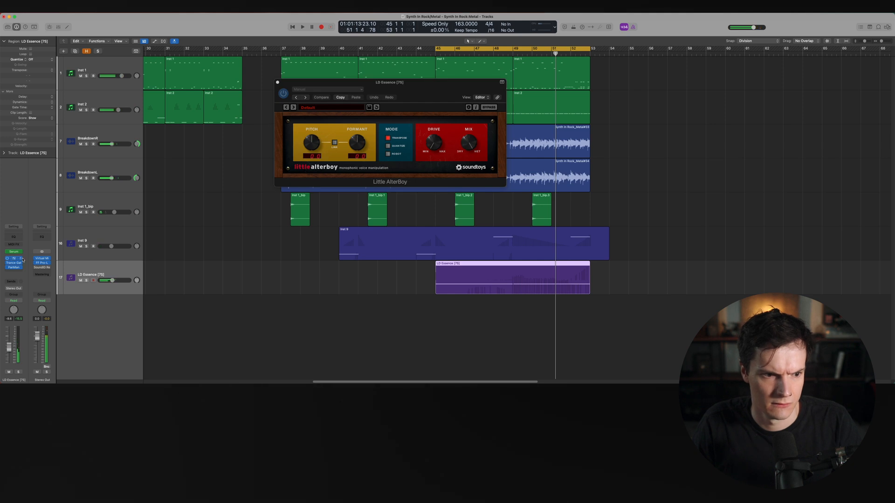
Replace Little AlterBoy with the stereo Soundtoys Little Plate reverb
{"action": "left_click", "coordinate": [22, 259]}
{"action": "mouse_move", "coordinate": [54, 378]}
{"action": "mouse_move", "coordinate": [90, 309]}
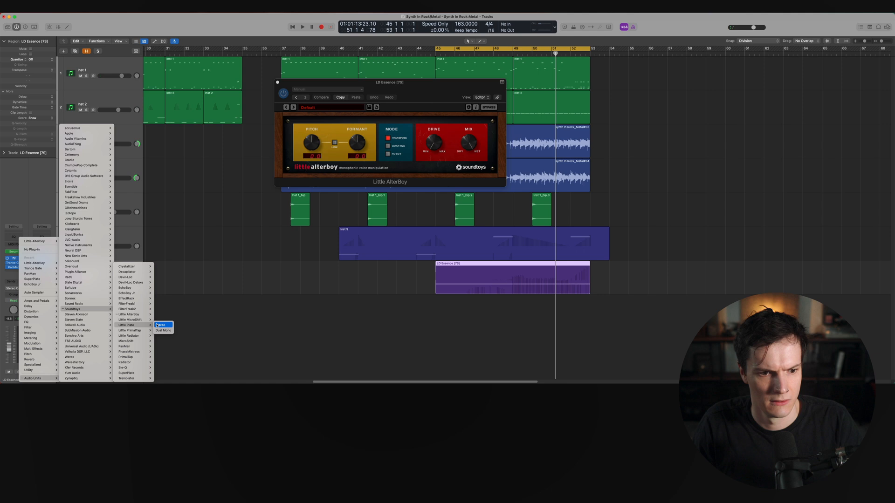
{"action": "left_click", "coordinate": [158, 325]}
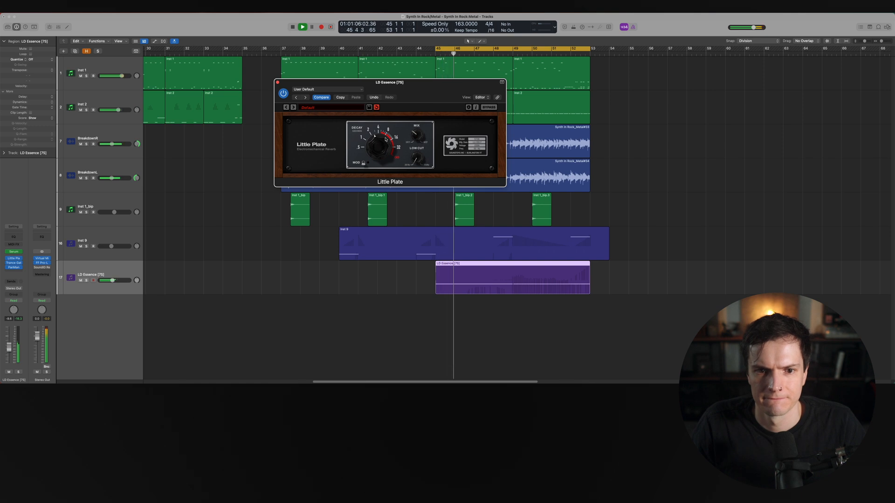
Move Little Plate below Trance Gate in the effects chain while soloing the track
{"action": "key", "text": "s"}
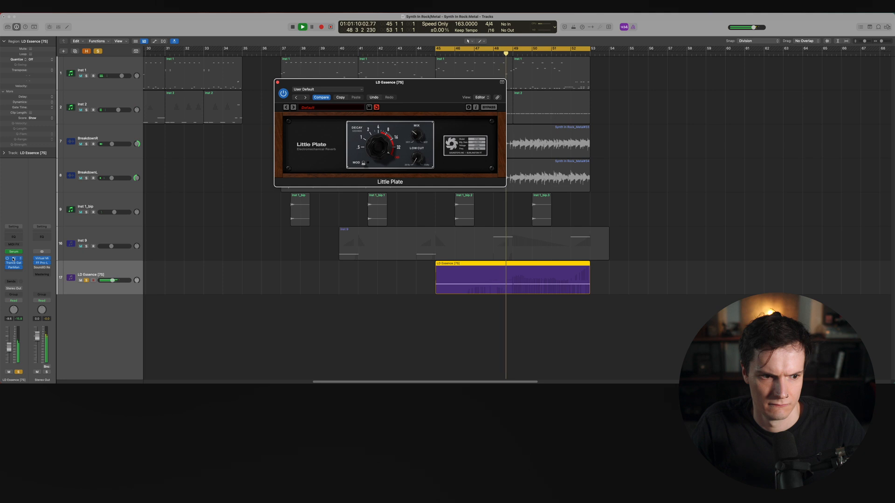
{"action": "left_click_drag", "start_coordinate": [13, 260], "coordinate": [19, 266]}
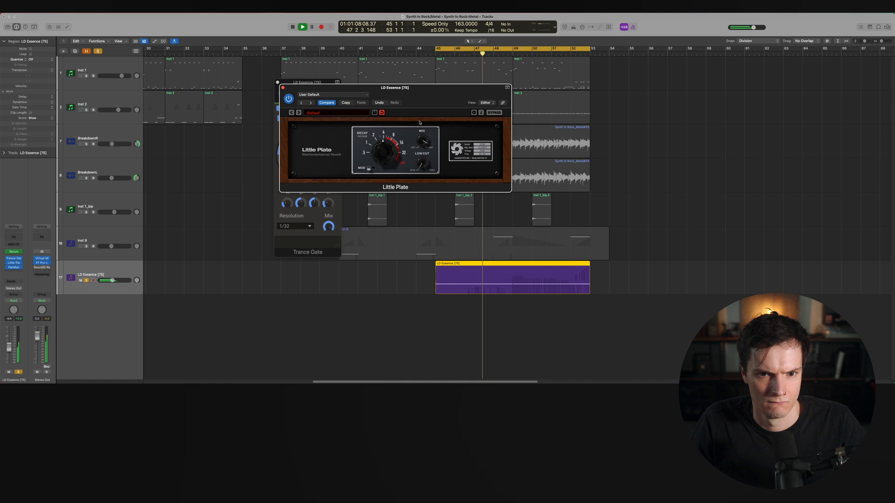
{"action": "key", "text": "s"}
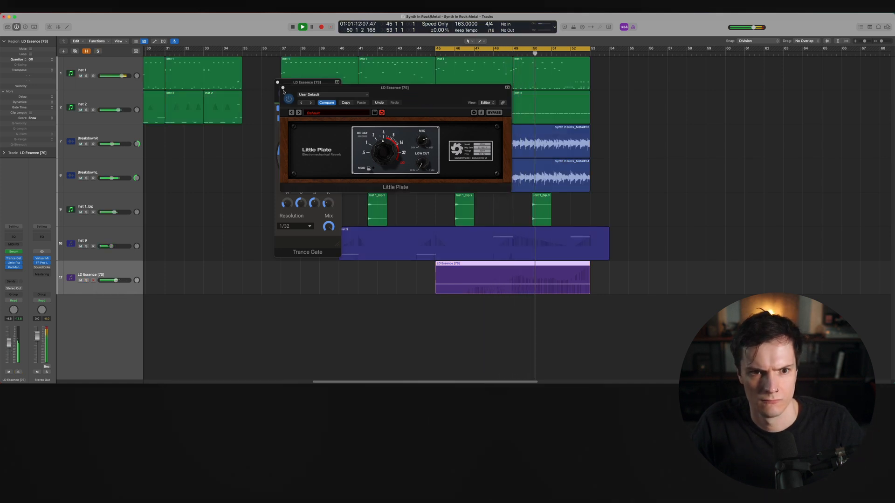
Close the reverb window and play back the breakdown section to hear the LD Essence effects
{"action": "left_click", "coordinate": [283, 87]}
{"action": "left_click", "coordinate": [278, 82]}
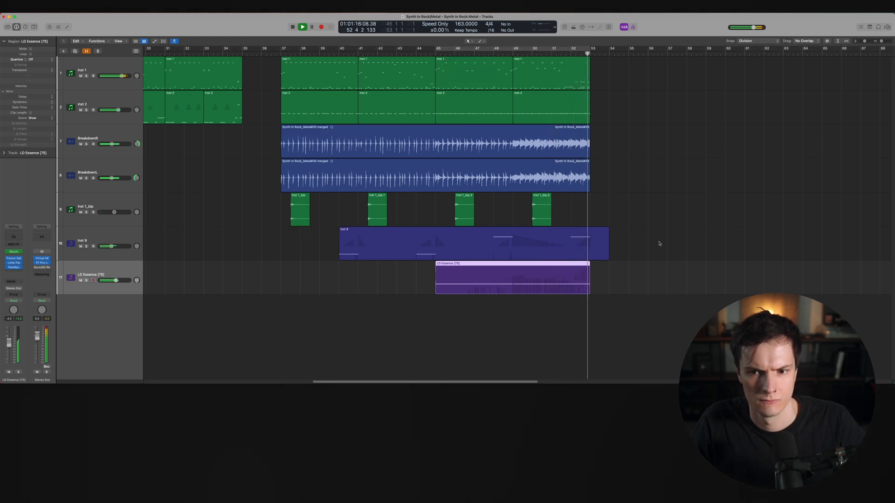
{"action": "key", "text": "space"}
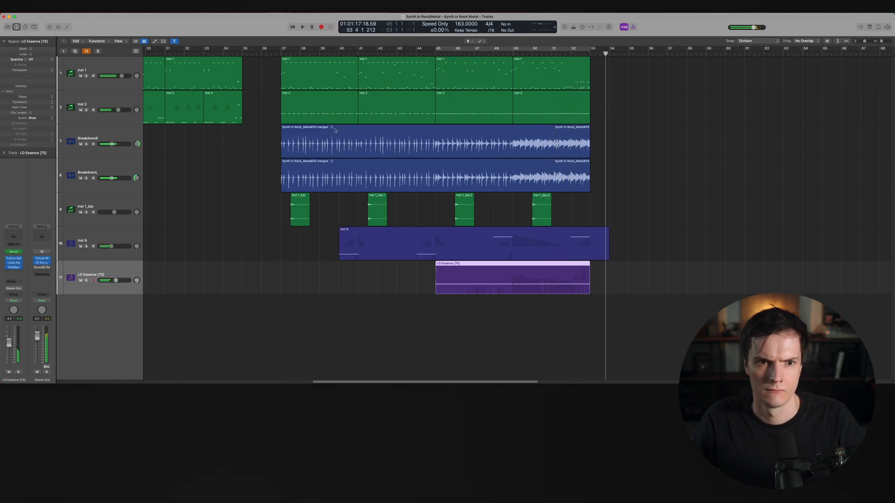
{"action": "left_click", "coordinate": [257, 54]}
{"action": "left_click", "coordinate": [260, 53]}
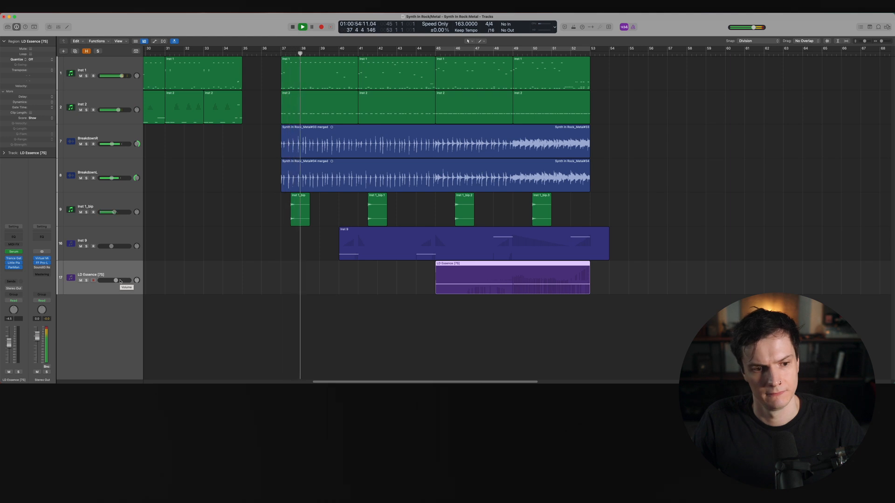
{"action": "scroll", "coordinate": [276, 298], "scroll_direction": "up", "scroll_amount": 3}
{"action": "scroll", "coordinate": [275, 297], "scroll_direction": "right", "scroll_amount": 5}
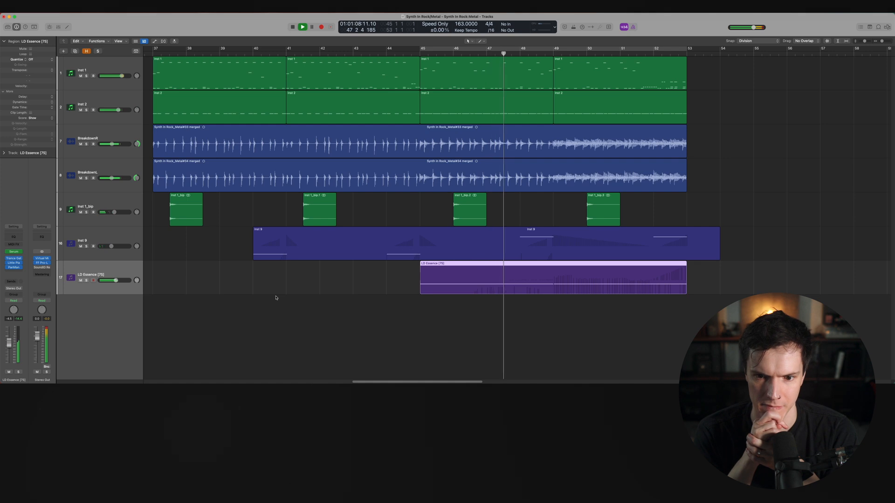
Insert Xfer LFOTool in stereo below PanMan on the LD Essence channel
{"action": "left_click", "coordinate": [13, 272]}
{"action": "mouse_move", "coordinate": [25, 379]}
{"action": "mouse_move", "coordinate": [87, 369]}
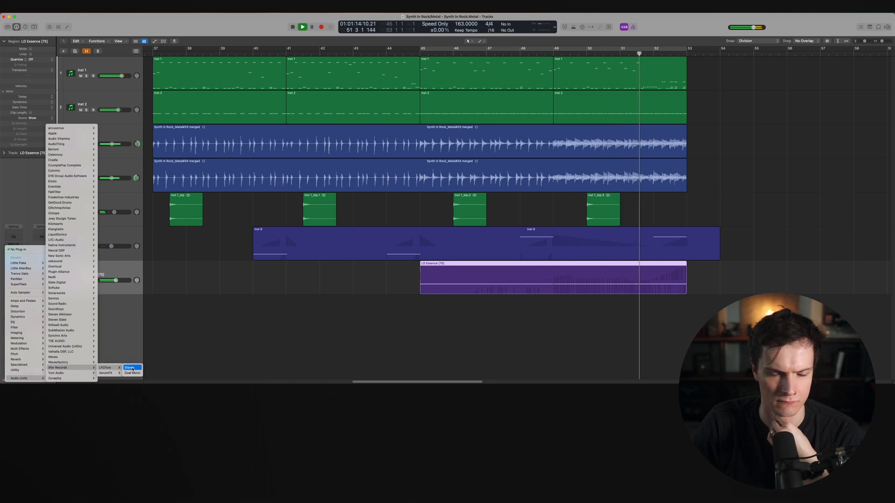
{"action": "left_click", "coordinate": [105, 368]}
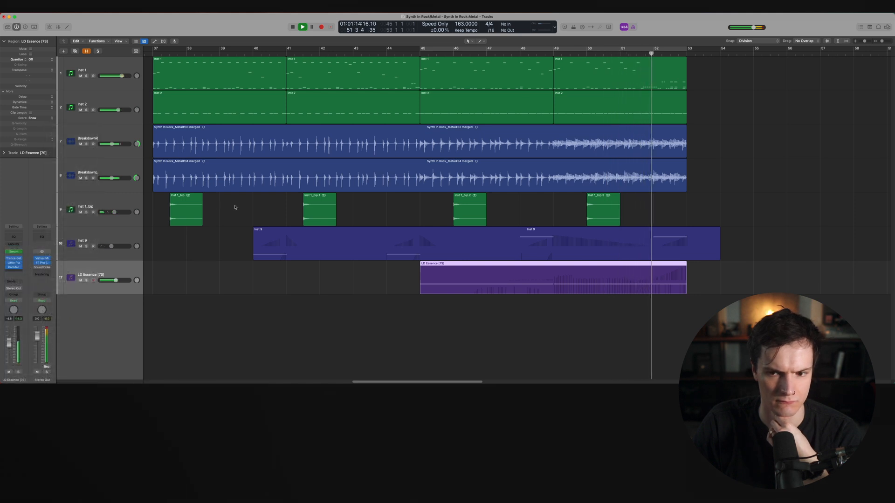
Audition the LFOTool effect by playing the LD Essence section from bar 46
{"action": "left_click", "coordinate": [513, 46]}
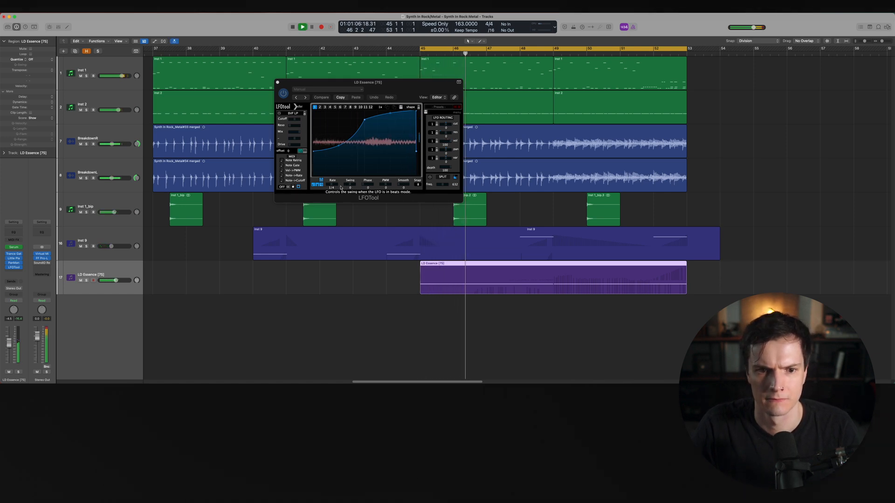
{"action": "left_click_drag", "start_coordinate": [331, 185], "coordinate": [333, 186]}
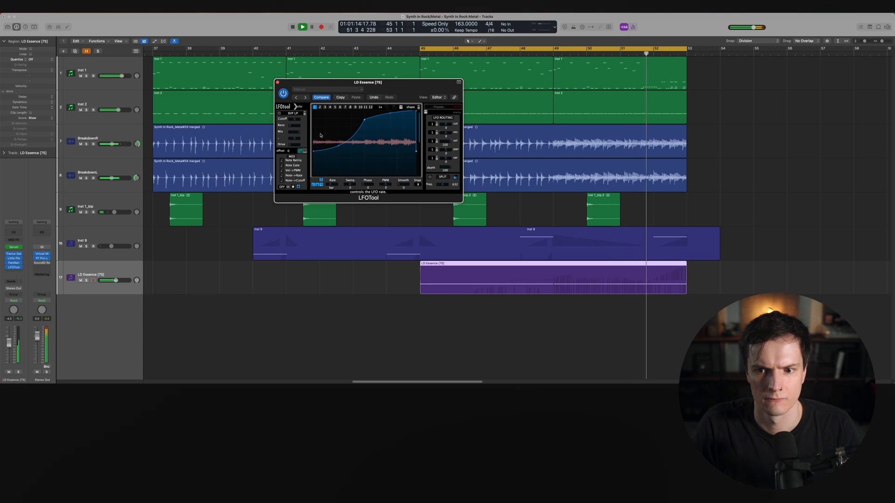
{"action": "key", "text": "space"}
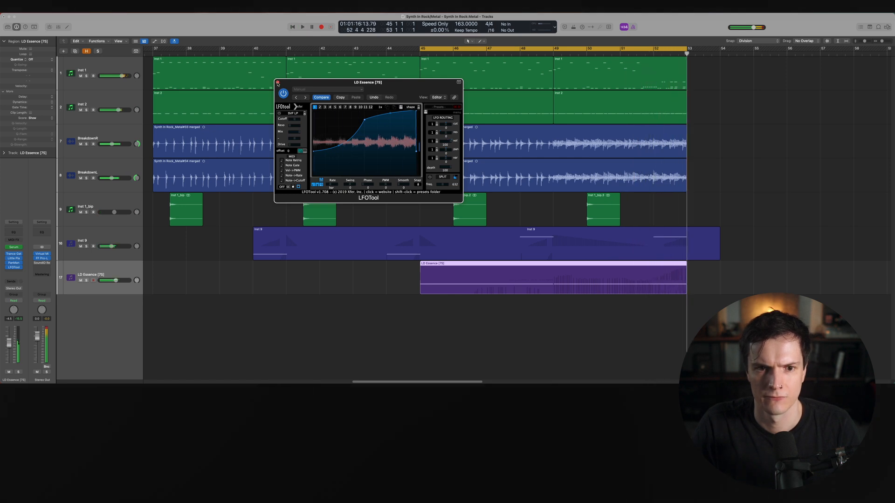
{"action": "left_click", "coordinate": [278, 83]}
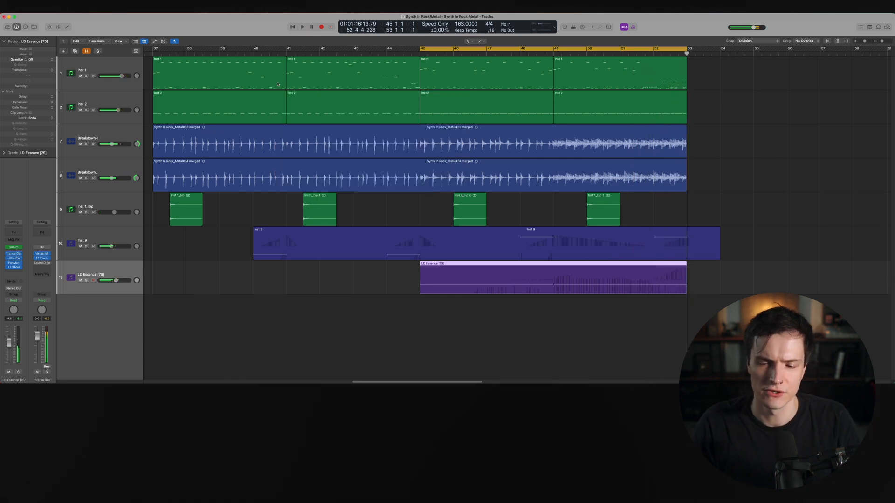
{"action": "left_click", "coordinate": [13, 268]}
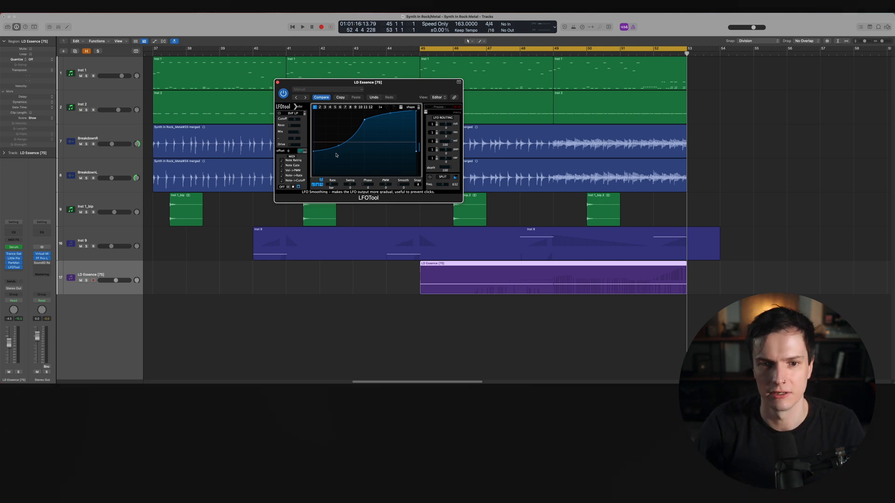
Lower the middle point of the LFOTool curve while soloing LD Essence during playback
{"action": "key", "text": "space"}
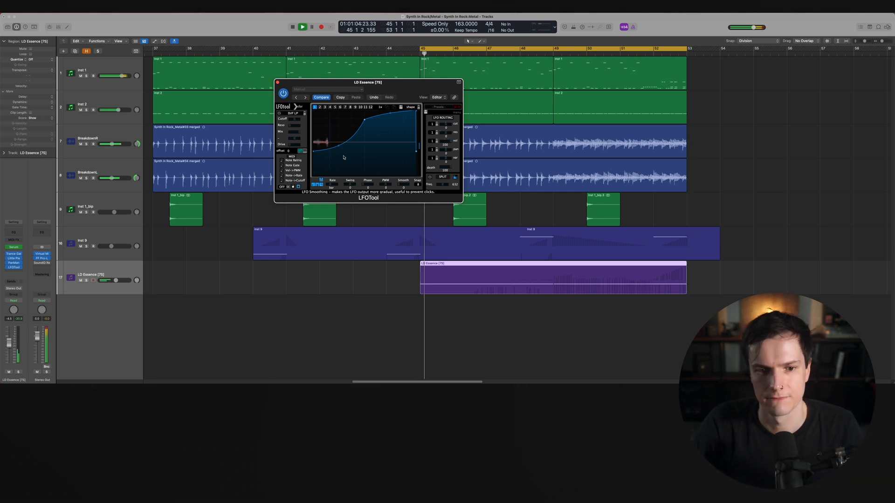
{"action": "key", "text": "s"}
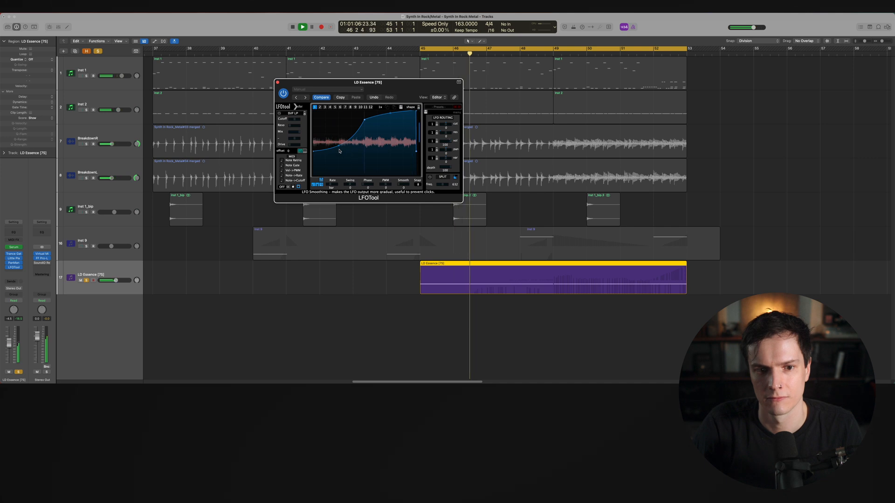
{"action": "left_click_drag", "start_coordinate": [365, 118], "coordinate": [365, 133]}
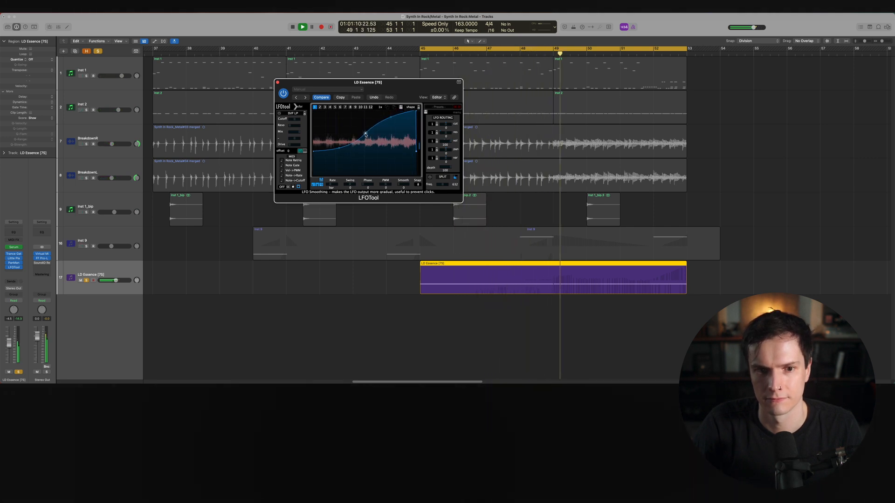
{"action": "key", "text": "s"}
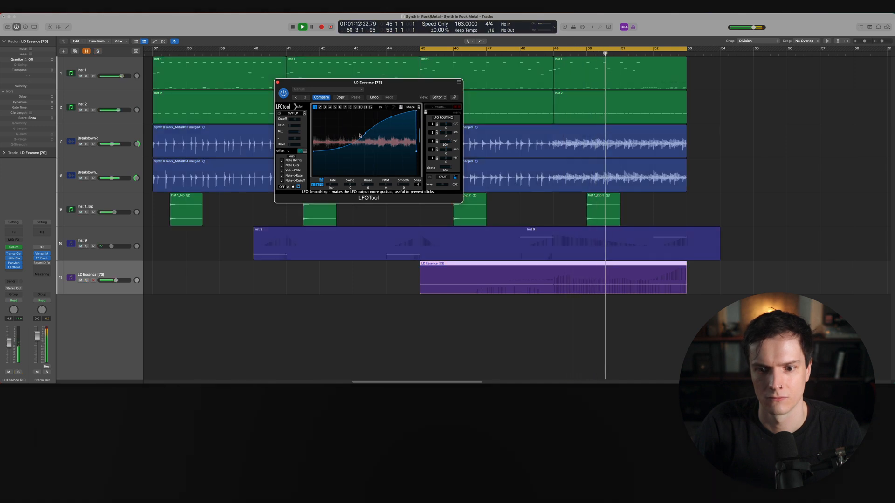
{"action": "left_click", "coordinate": [277, 82]}
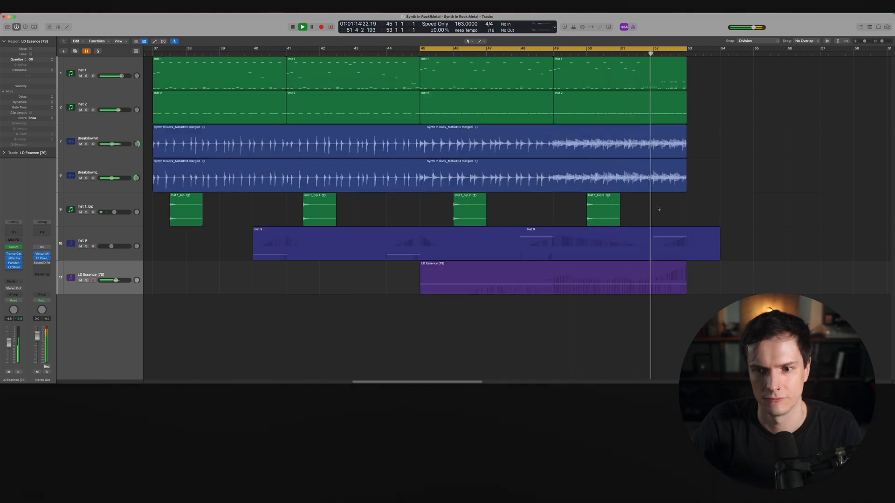
{"action": "key", "text": "space"}
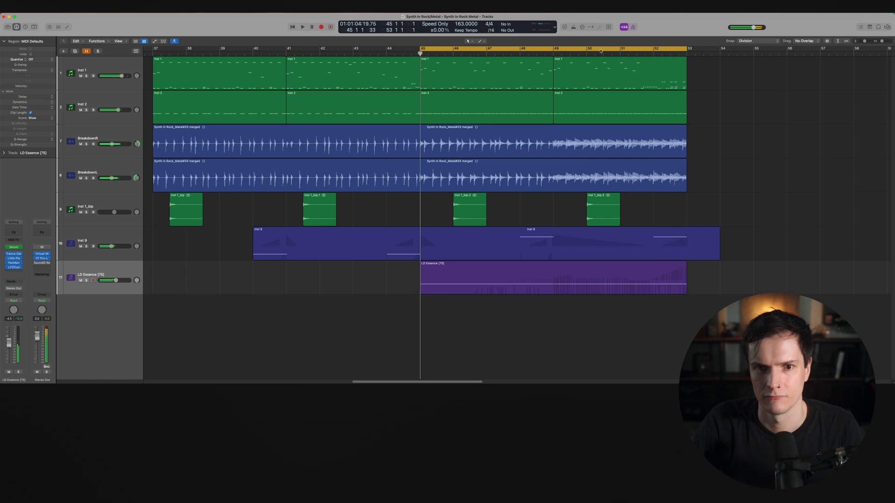
Play back the breakdown from bar 51 to review the LD Essence layer in context
{"action": "left_click", "coordinate": [600, 50]}
{"action": "key", "text": "super+Left"}
{"action": "key", "text": "space"}
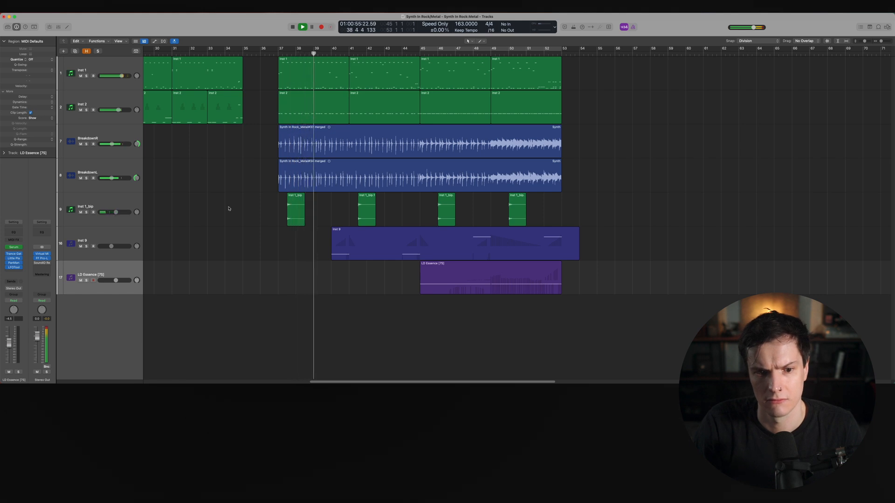
{"action": "key", "text": "super+Right"}
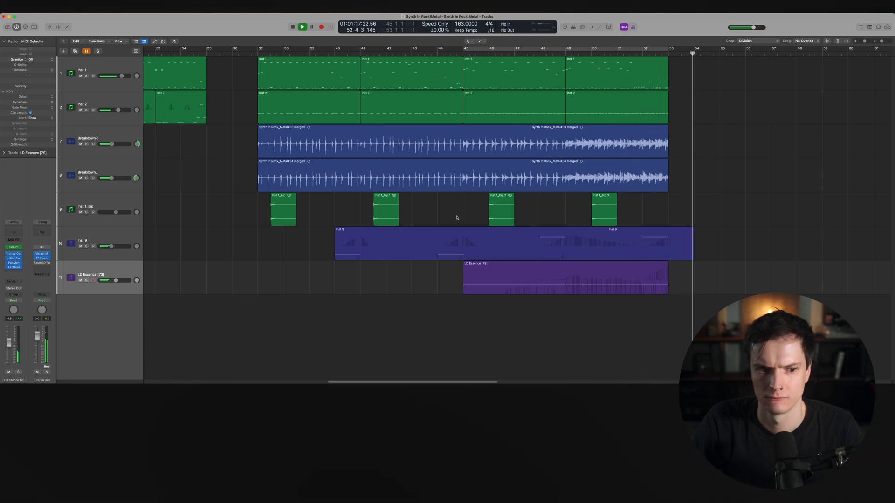
{"action": "key", "text": "space"}
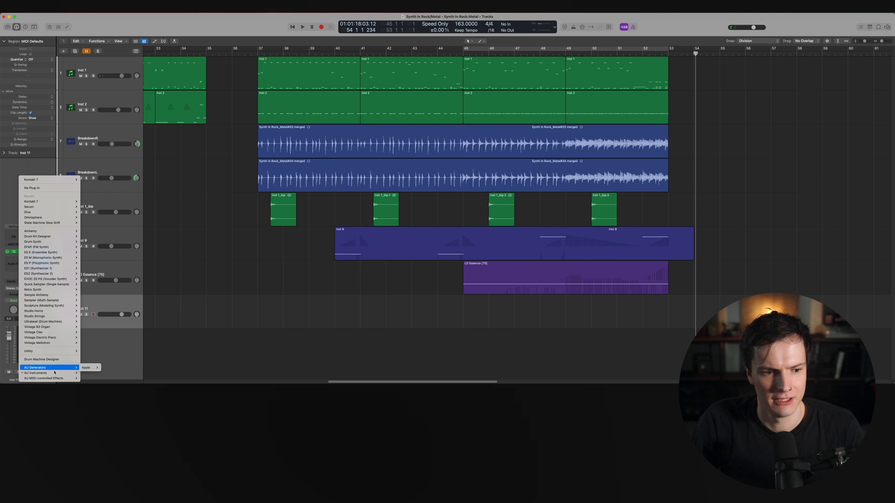
Load Kontakt 7 as the instrument on the new Inst 11 track
{"action": "mouse_move", "coordinate": [55, 374]}
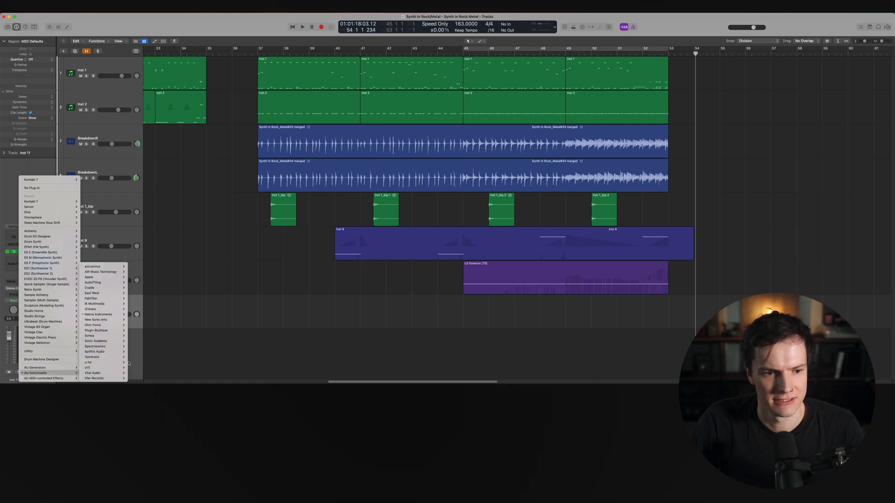
{"action": "mouse_move", "coordinate": [115, 315]}
{"action": "mouse_move", "coordinate": [144, 340]}
{"action": "left_click", "coordinate": [185, 341]}
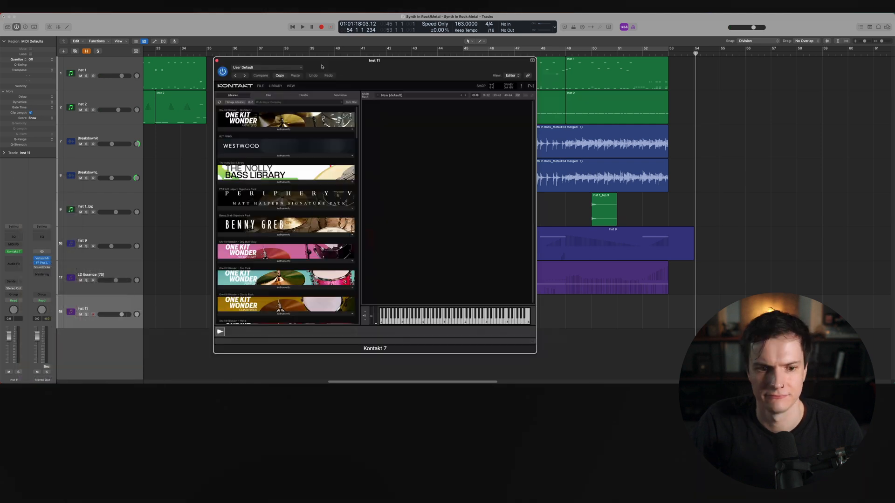
Load the Jaeger '04 Hits by Bryan Leach' instrument in Kontakt and audition a few hits
{"action": "scroll", "coordinate": [286, 210], "scroll_direction": "down", "scroll_amount": 10}
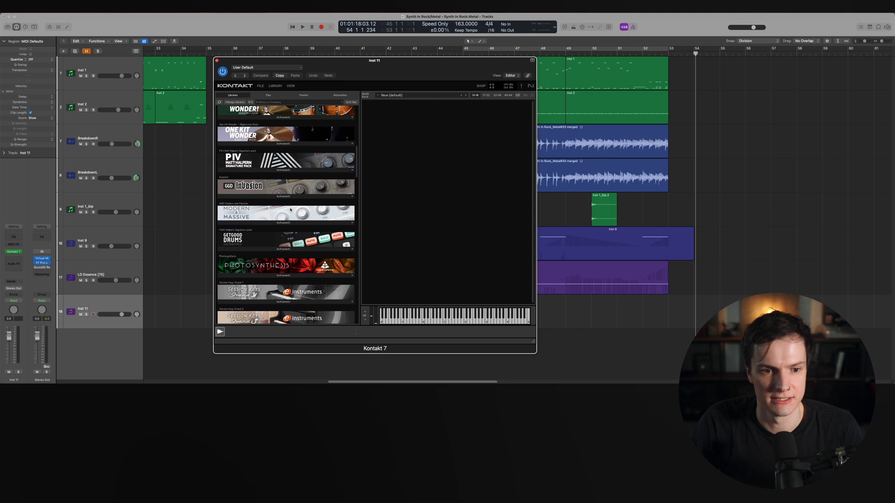
{"action": "scroll", "coordinate": [291, 210], "scroll_direction": "down", "scroll_amount": 5}
{"action": "left_click", "coordinate": [287, 234]}
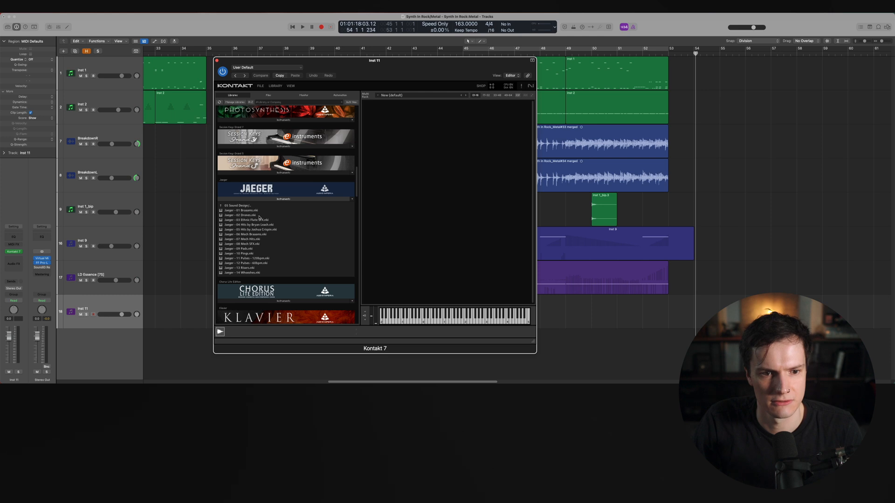
{"action": "left_click_drag", "start_coordinate": [256, 225], "coordinate": [399, 187]}
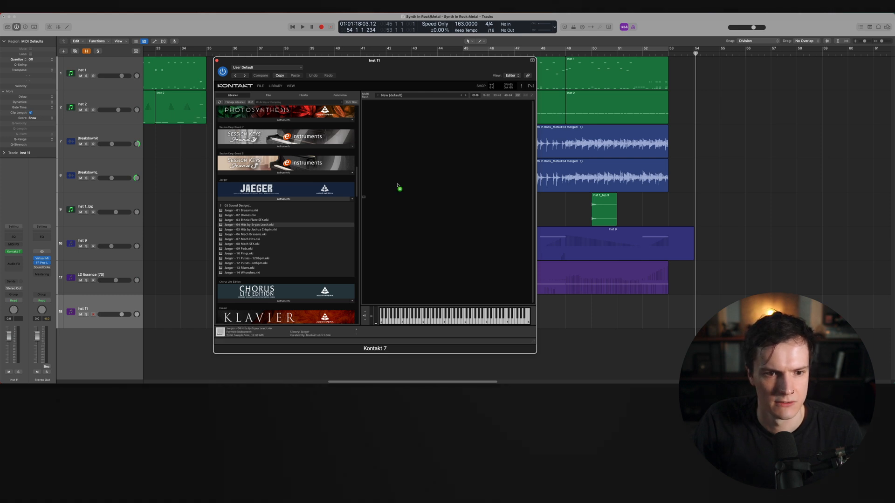
{"action": "left_click_drag", "start_coordinate": [450, 317], "coordinate": [444, 324]}
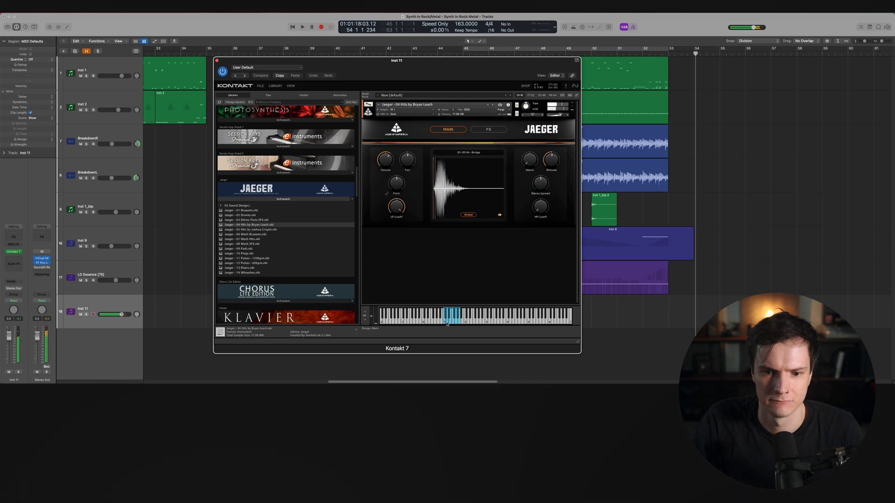
{"action": "left_click", "coordinate": [450, 324]}
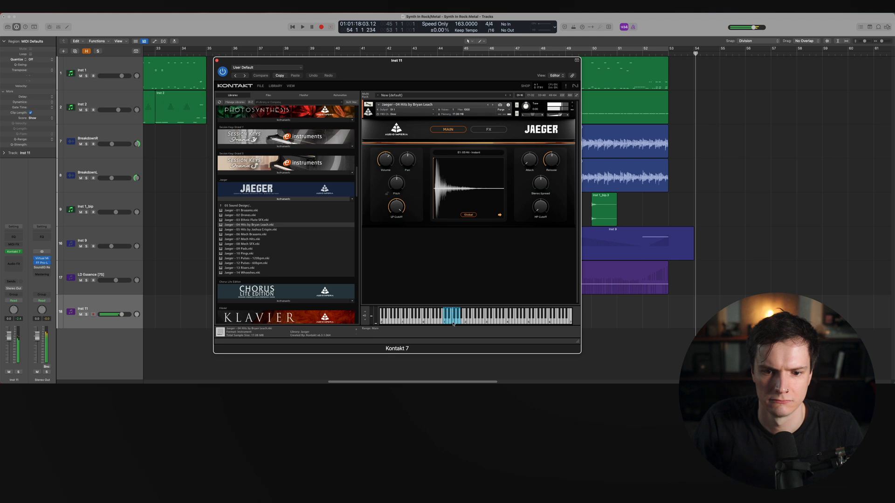
{"action": "left_click", "coordinate": [453, 323]}
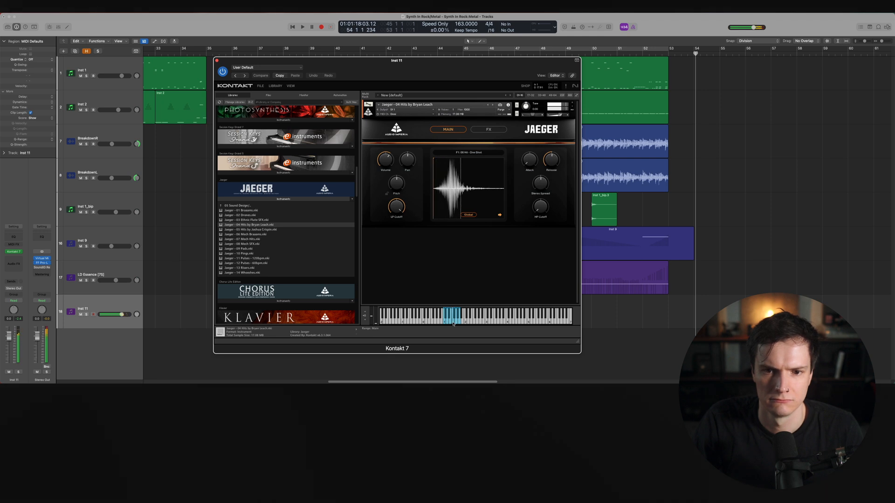
Record a held hit note on the Inst 11 track around bar 36
{"action": "key", "text": "space"}
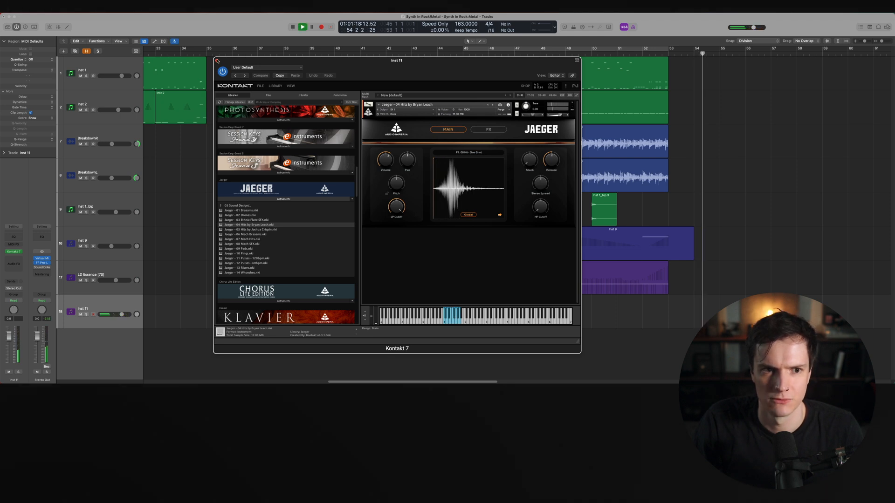
{"action": "key", "text": "space"}
{"action": "left_click", "coordinate": [217, 60]}
{"action": "key", "text": "e"}
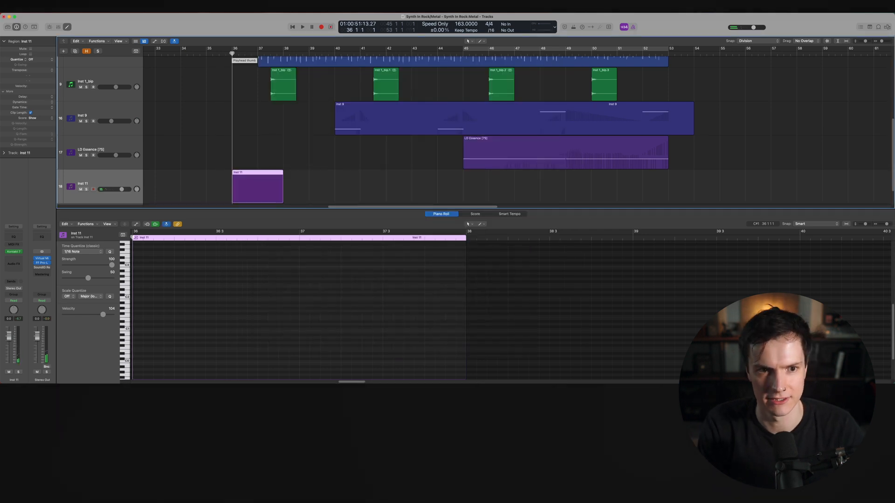
{"action": "key", "text": "r"}
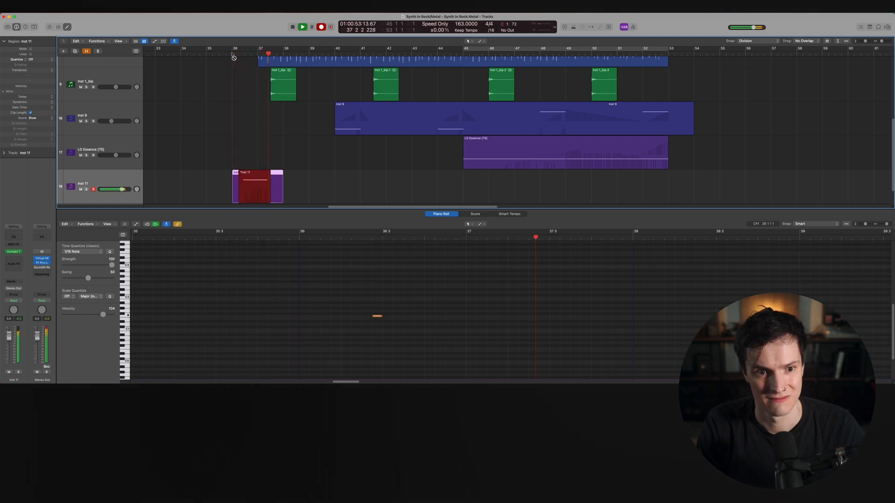
{"action": "key", "text": "space"}
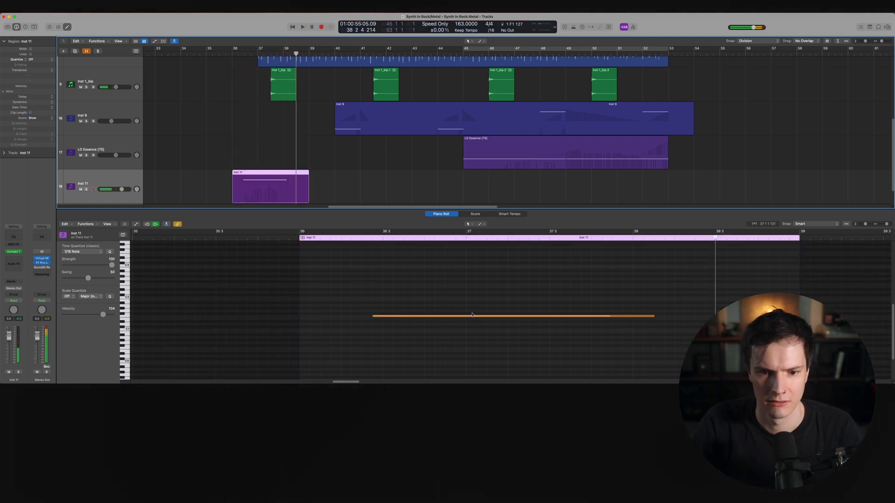
Move the recorded note so it starts at bar 36 and audition it
{"action": "left_click_drag", "start_coordinate": [471, 318], "coordinate": [394, 315]}
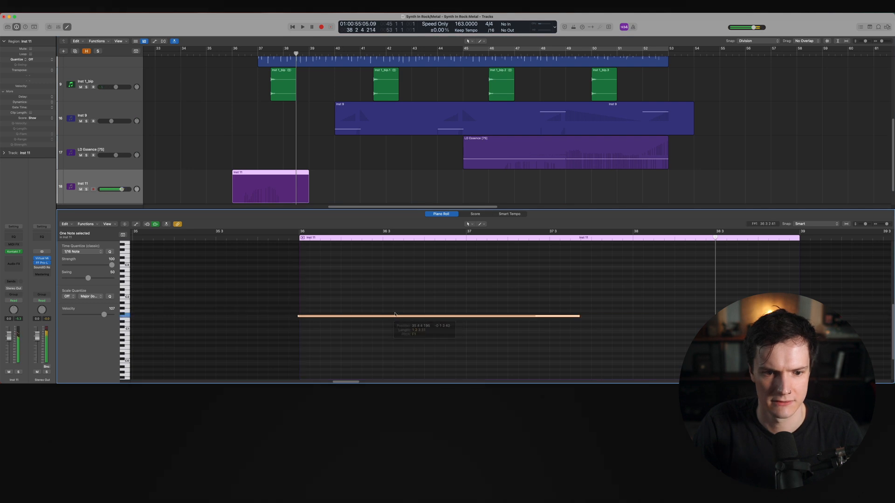
{"action": "key", "text": "space"}
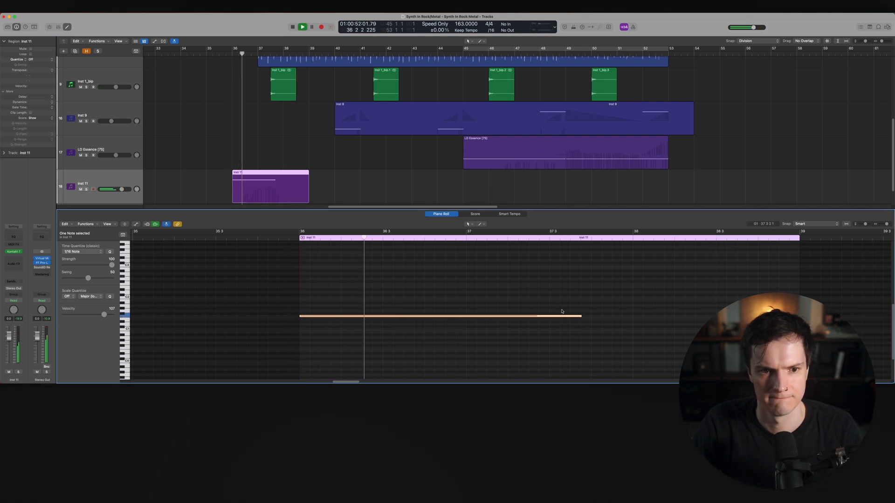
{"action": "key", "text": "space"}
{"action": "left_click_drag", "start_coordinate": [328, 318], "coordinate": [349, 318]}
{"action": "left_click", "coordinate": [295, 242]}
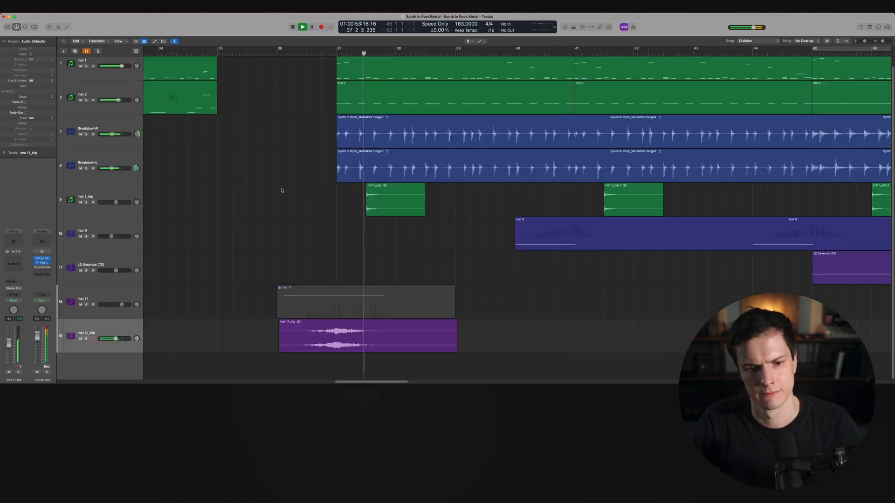
Select the Inst 11 track and open its Kontakt instrument window
{"action": "left_click", "coordinate": [108, 293]}
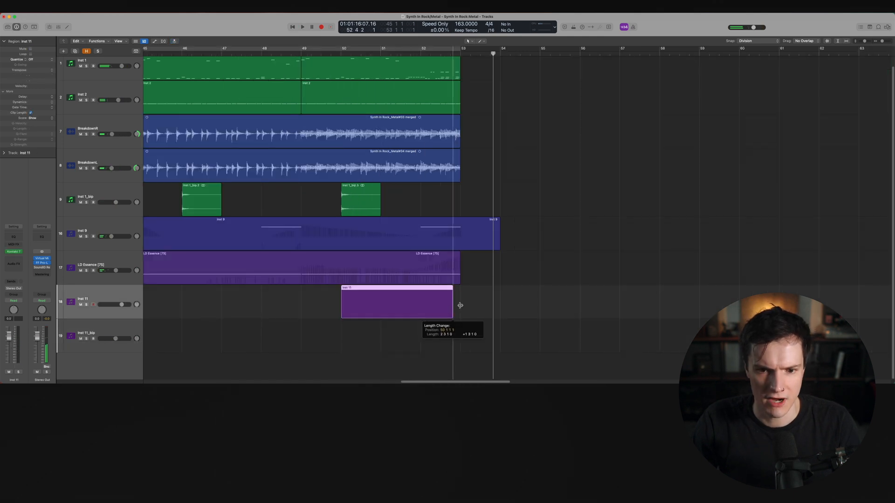
{"action": "left_click_drag", "start_coordinate": [455, 305], "coordinate": [460, 305]}
{"action": "double_click", "coordinate": [433, 310]}
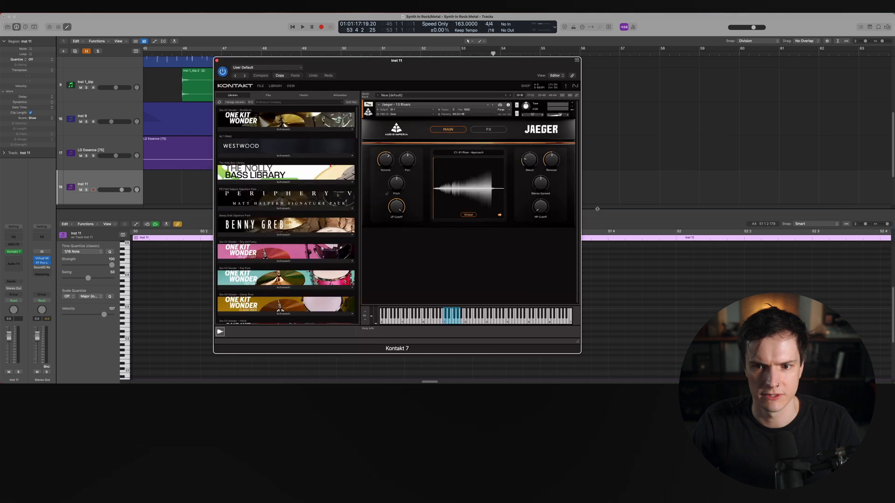
Audition Jaeger hits on the Kontakt keyboard and lengthen the Inst 11 hit note to the end of its region
{"action": "left_click", "coordinate": [455, 322]}
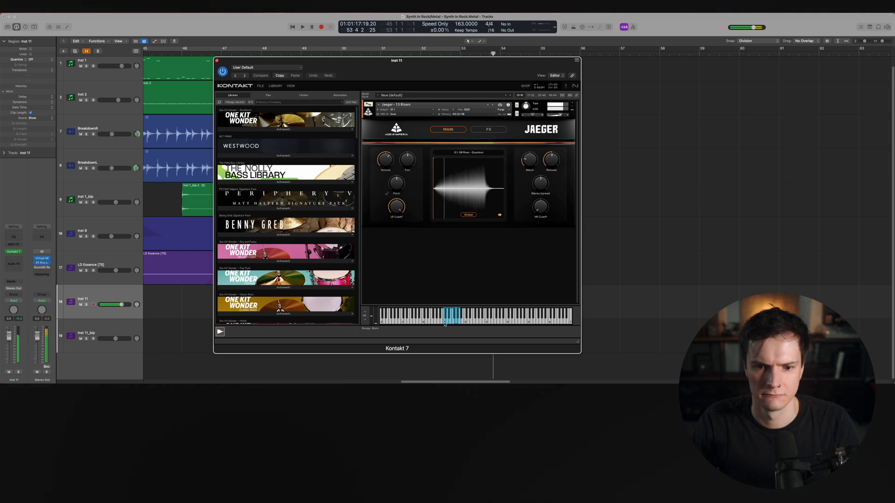
{"action": "left_click", "coordinate": [444, 321]}
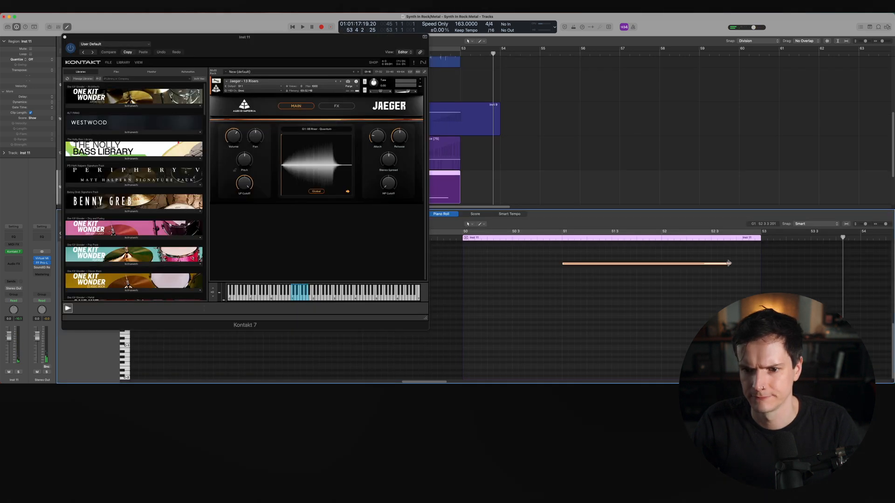
{"action": "left_click_drag", "start_coordinate": [728, 263], "coordinate": [760, 263]}
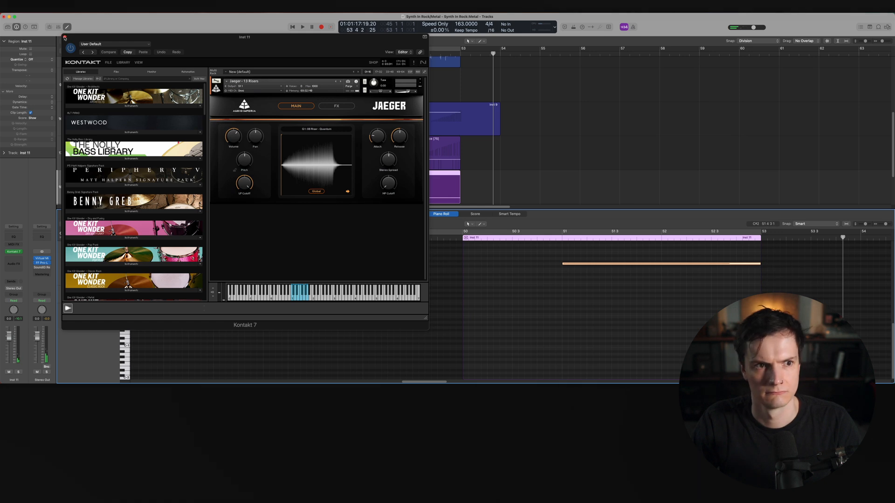
Close the Kontakt window and piano roll, and play back the breakdown with the new hit
{"action": "left_click", "coordinate": [65, 36]}
{"action": "key", "text": "p"}
{"action": "key", "text": "space"}
{"action": "left_click_drag", "start_coordinate": [122, 305], "coordinate": [122, 305]}
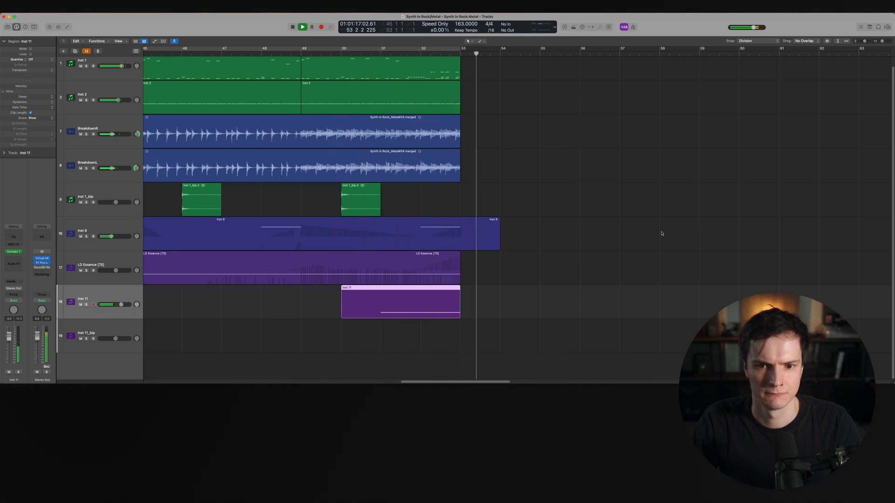
Stop and replay the arrangement from around bar 35 to hear the hit in context
{"action": "scroll", "coordinate": [660, 230], "scroll_direction": "down", "scroll_amount": 5}
{"action": "key", "text": "space"}
{"action": "scroll", "coordinate": [657, 227], "scroll_direction": "down", "scroll_amount": 5}
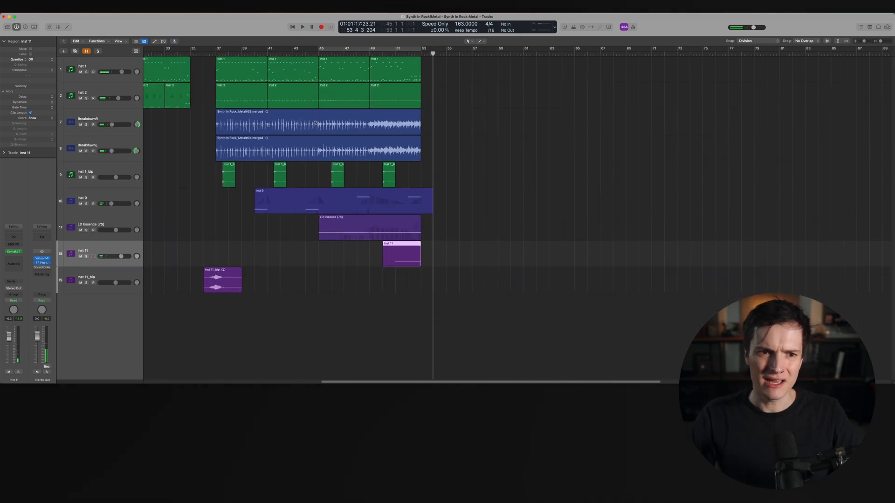
{"action": "key", "text": "space"}
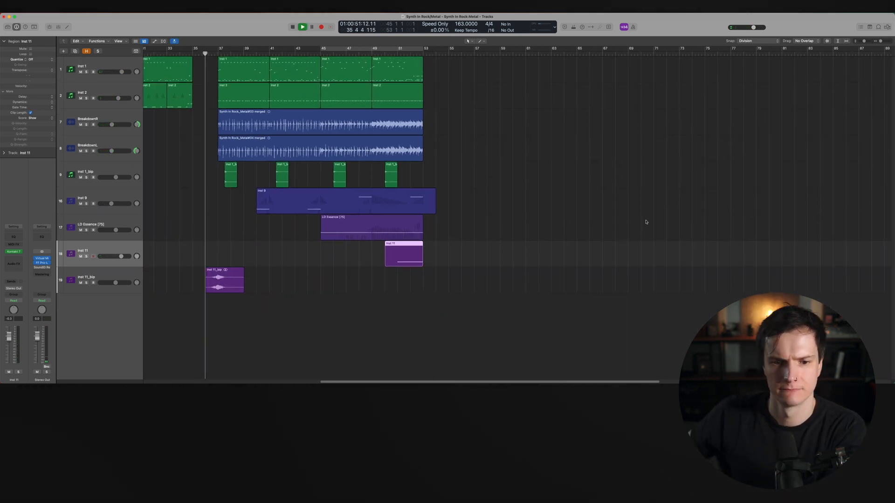
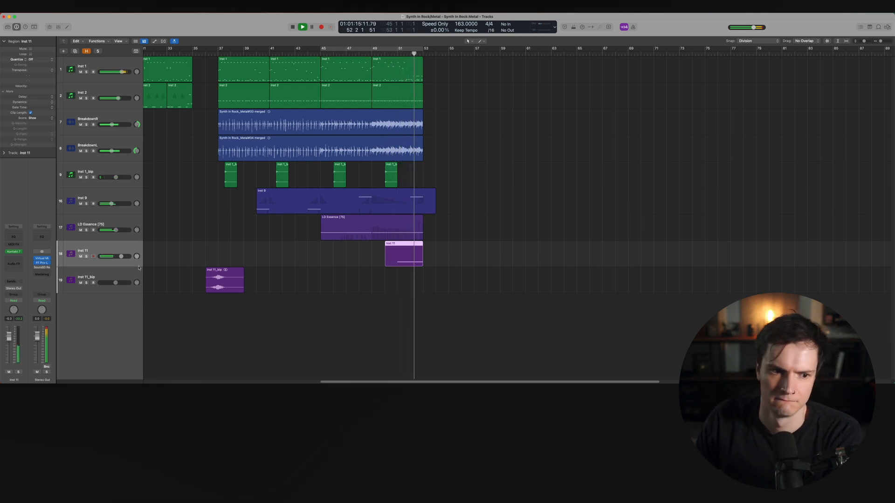
Lower the Inst 11 track's volume slightly and set the FF Saturn style on Inst 9 to Old Tape
{"action": "left_click_drag", "start_coordinate": [128, 258], "coordinate": [124, 257]}
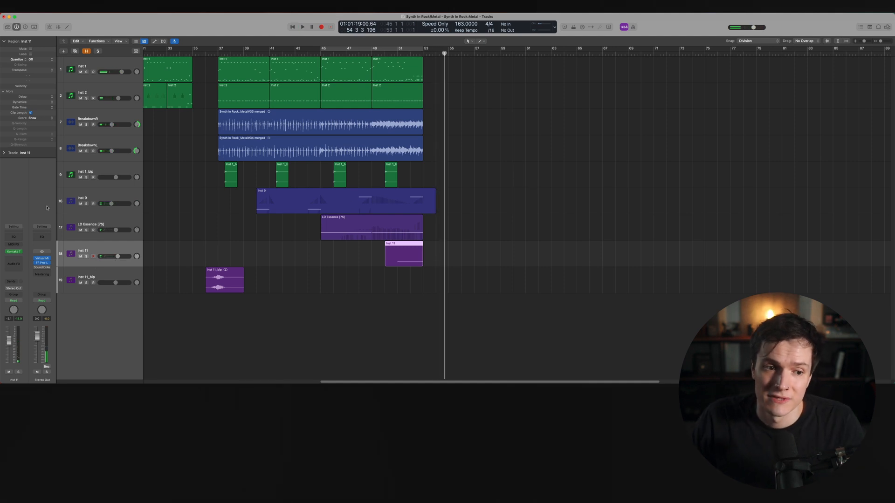
{"action": "left_click", "coordinate": [106, 196]}
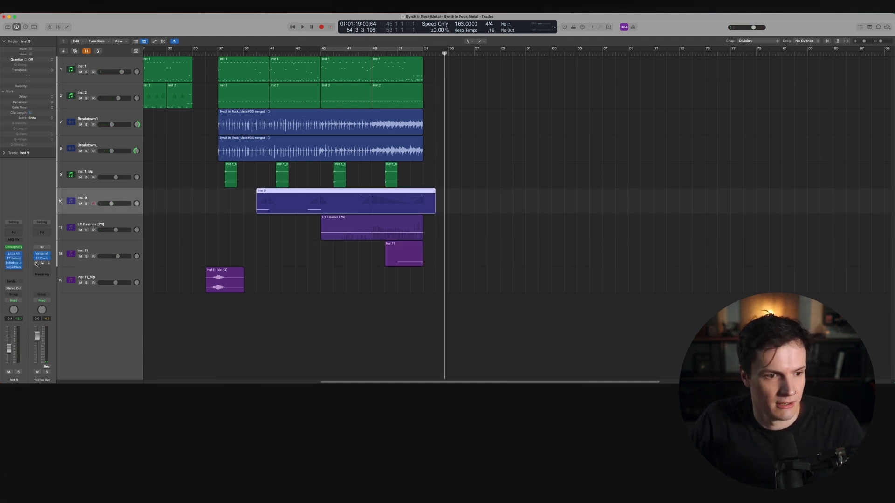
{"action": "left_click", "coordinate": [13, 258]}
{"action": "left_click", "coordinate": [305, 222]}
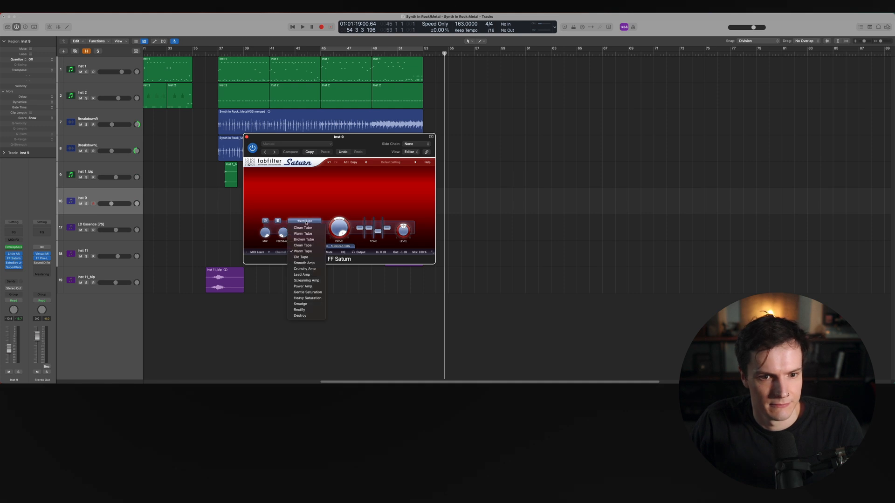
{"action": "left_click", "coordinate": [303, 257]}
Start playback and switch the FF Saturn style on Inst 9 to Lead Amp
{"action": "key", "text": "space"}
{"action": "left_click", "coordinate": [304, 220]}
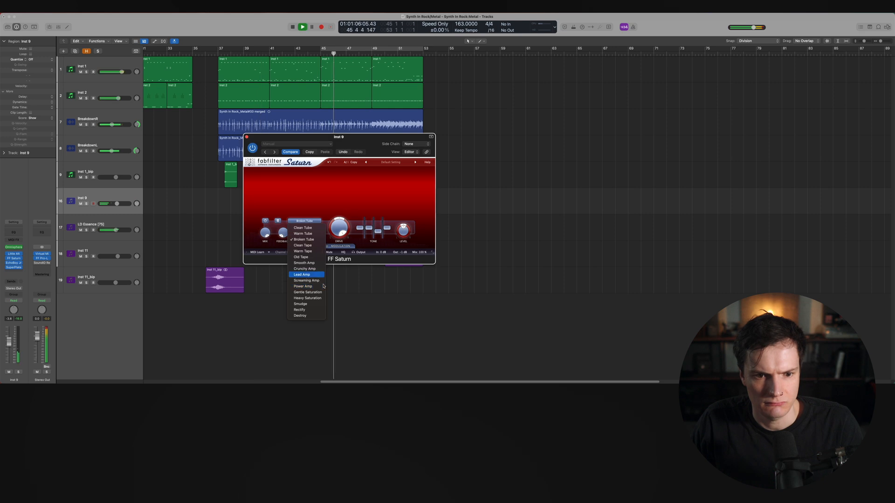
{"action": "left_click", "coordinate": [307, 275]}
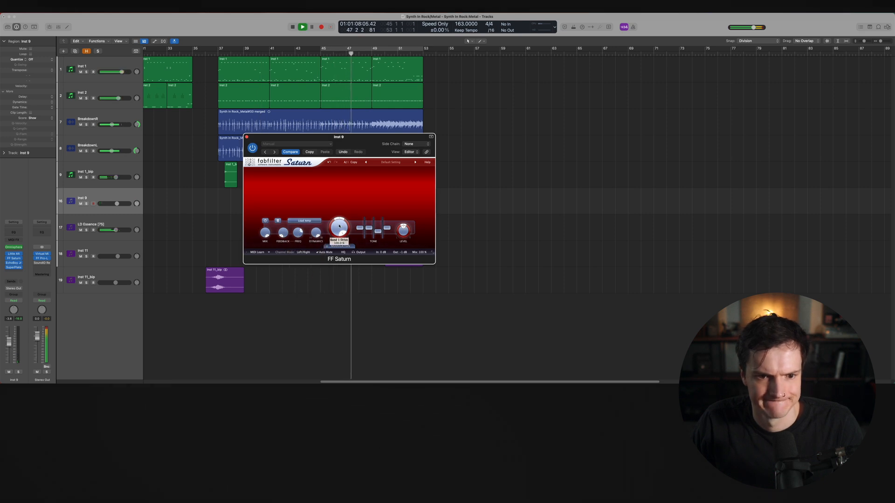
Solo Inst 9 while raising its volume to about -1.5 dB, then unsolo it
{"action": "key", "text": "s"}
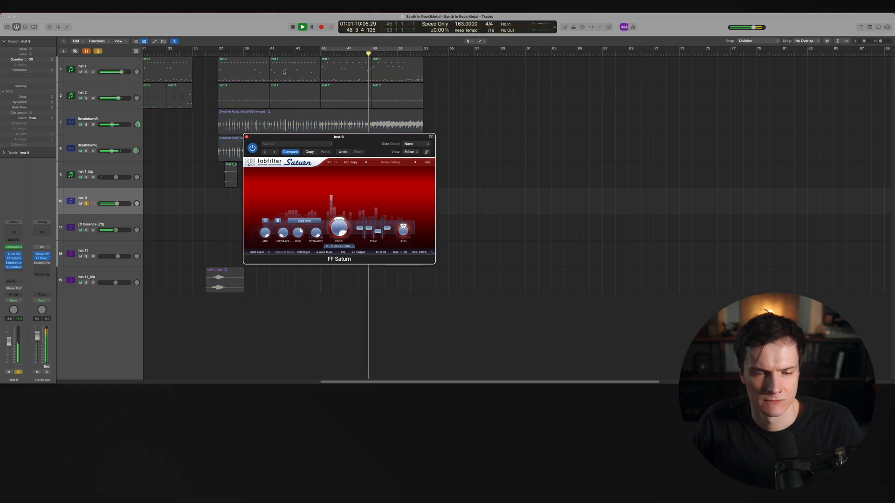
{"action": "left_click_drag", "start_coordinate": [117, 203], "coordinate": [119, 203]}
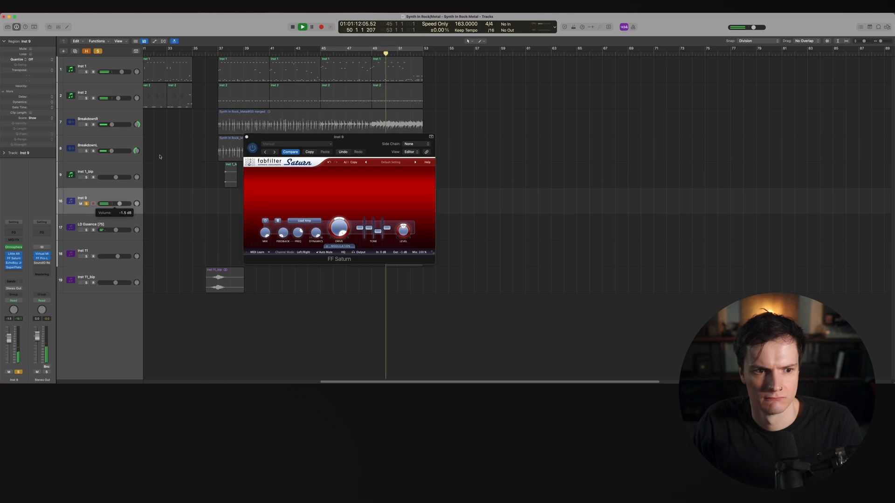
{"action": "key", "text": "s"}
Restart playback earlier in the song, select the Inst 1_bip track and close the Saturn plugin window
{"action": "left_click", "coordinate": [221, 52]}
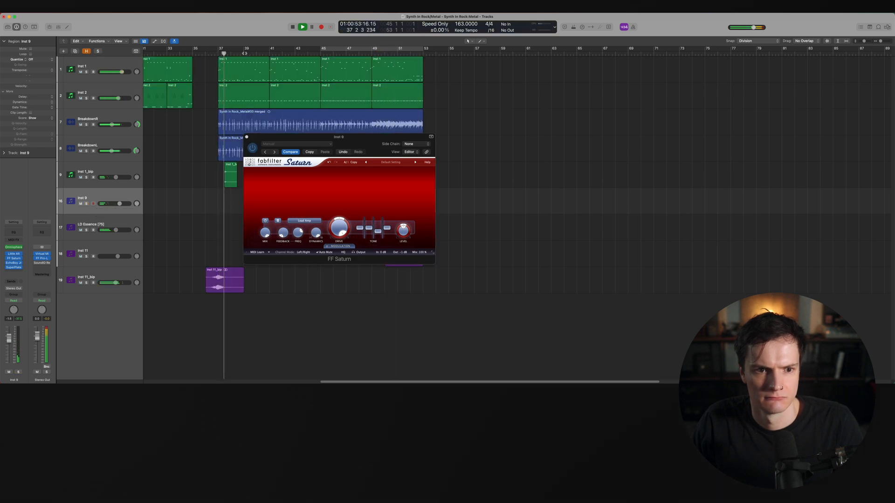
{"action": "left_click", "coordinate": [123, 156]}
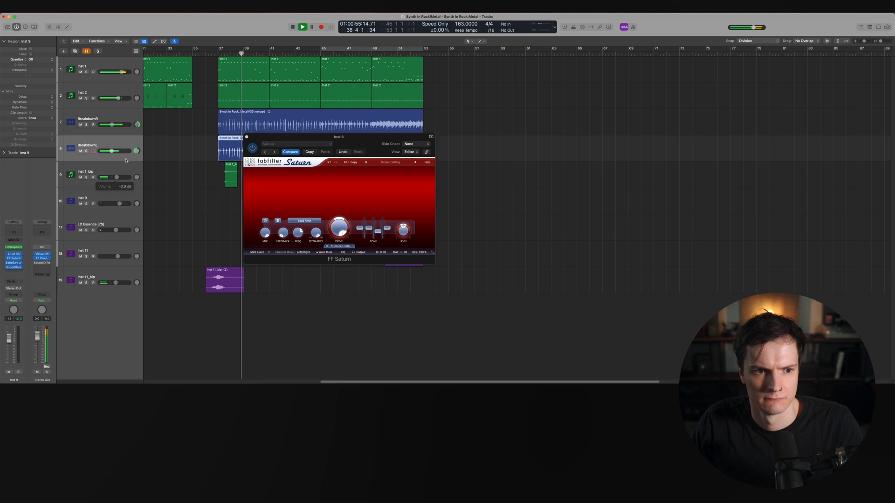
{"action": "left_click", "coordinate": [125, 167]}
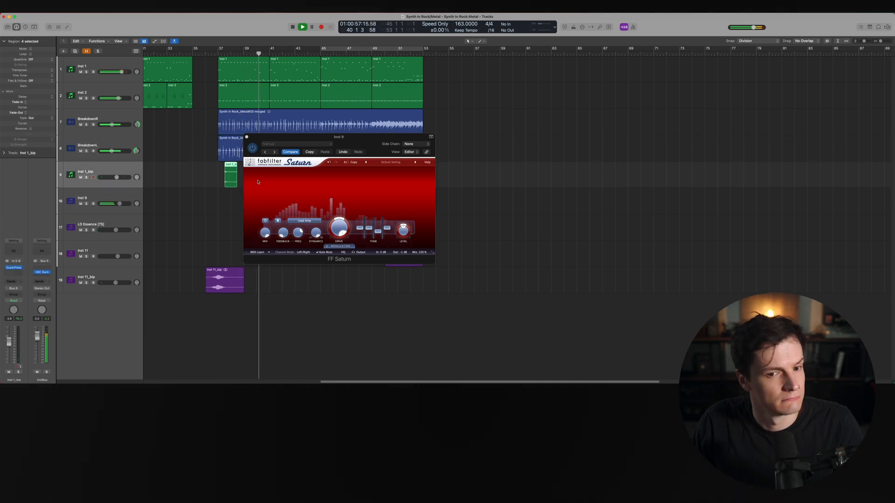
{"action": "left_click", "coordinate": [246, 137]}
{"action": "left_click", "coordinate": [571, 220]}
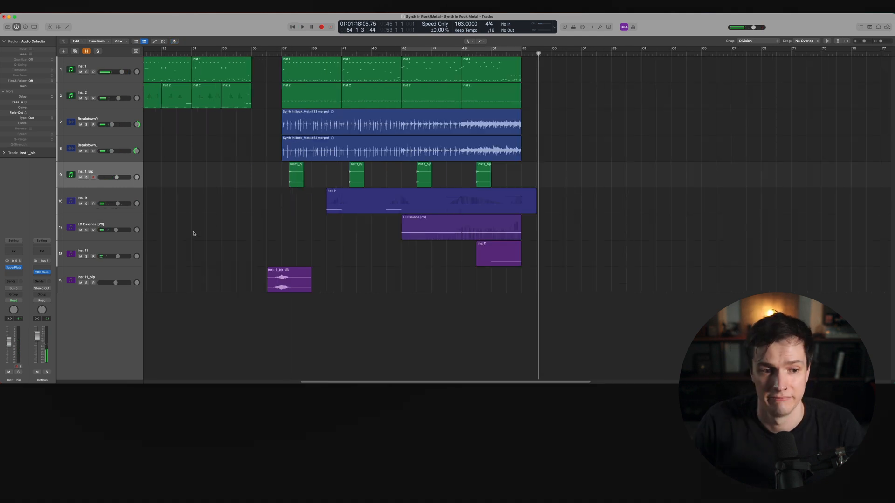
Reveal all hidden tracks and move the Breakdown and Inst 1_bip tracks to the bottom of the track list
{"action": "left_click", "coordinate": [91, 52]}
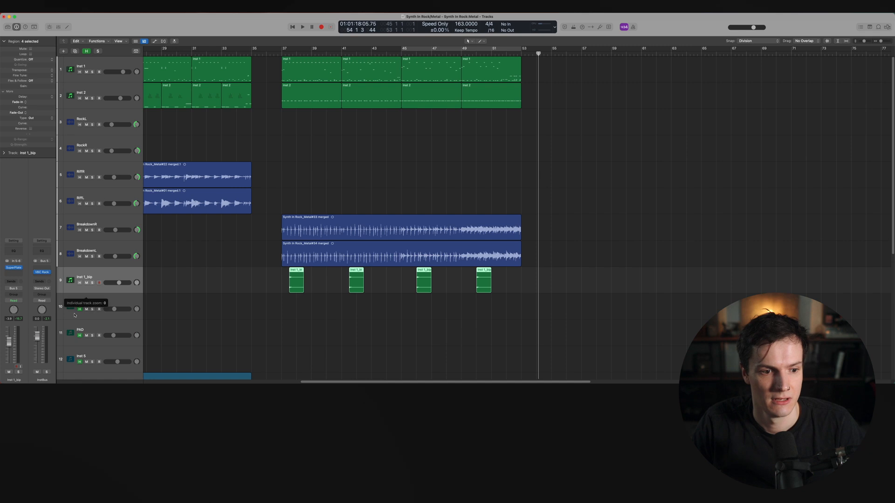
{"action": "scroll", "coordinate": [191, 334], "scroll_direction": "down", "scroll_amount": 5}
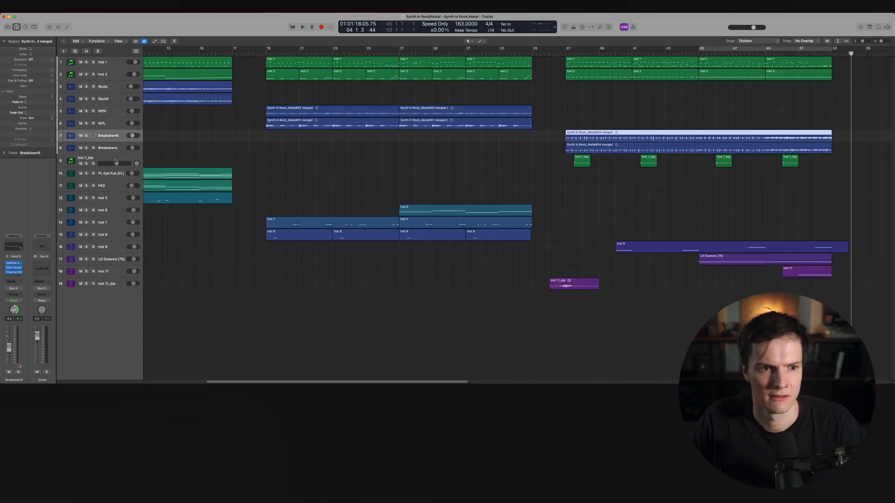
{"action": "left_click", "coordinate": [115, 161], "text": "shift"}
{"action": "left_click_drag", "start_coordinate": [115, 139], "coordinate": [116, 296]}
{"action": "left_click", "coordinate": [356, 264]}
{"action": "scroll", "coordinate": [356, 264], "scroll_direction": "left", "scroll_amount": 4}
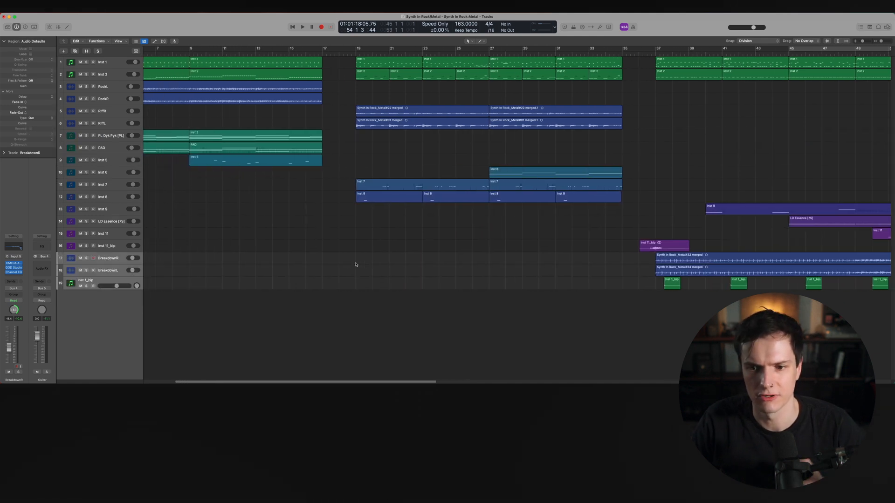
{"action": "scroll", "coordinate": [356, 264], "scroll_direction": "left", "scroll_amount": 4}
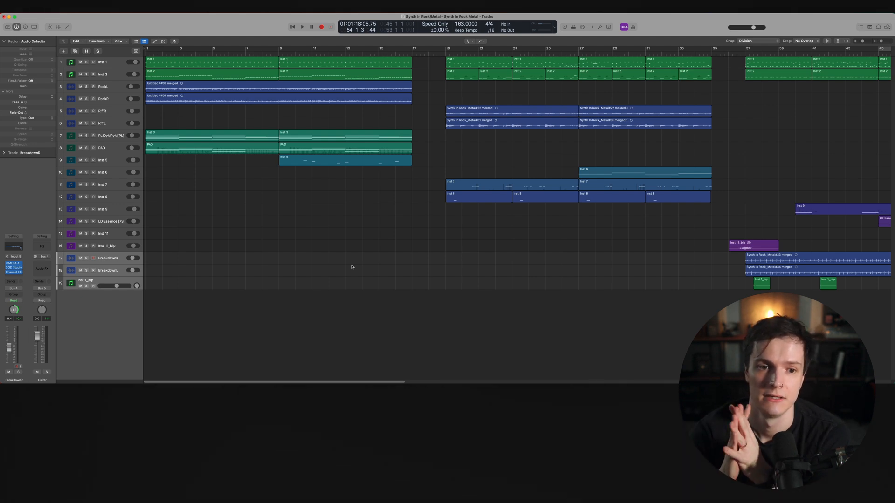
Select the regions of each arrangement section in turn to compare their instrumentation
{"action": "scroll", "coordinate": [345, 253], "scroll_direction": "right", "scroll_amount": 5}
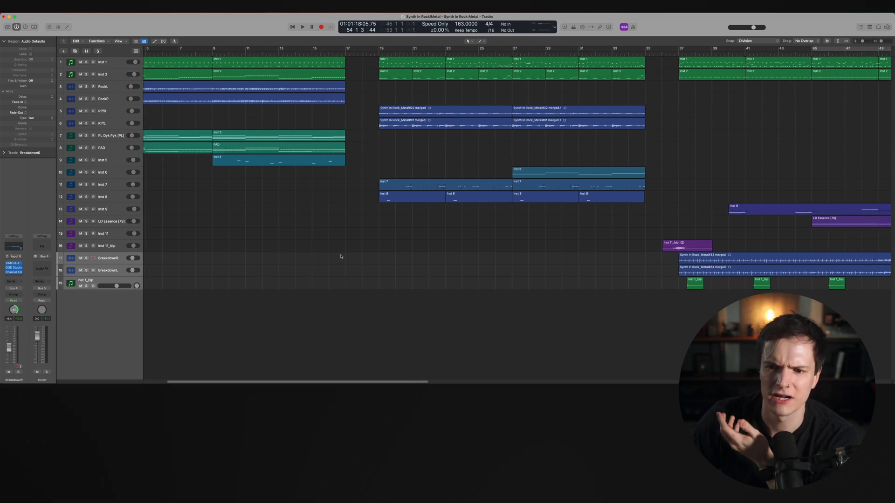
{"action": "scroll", "coordinate": [340, 257], "scroll_direction": "left", "scroll_amount": 5}
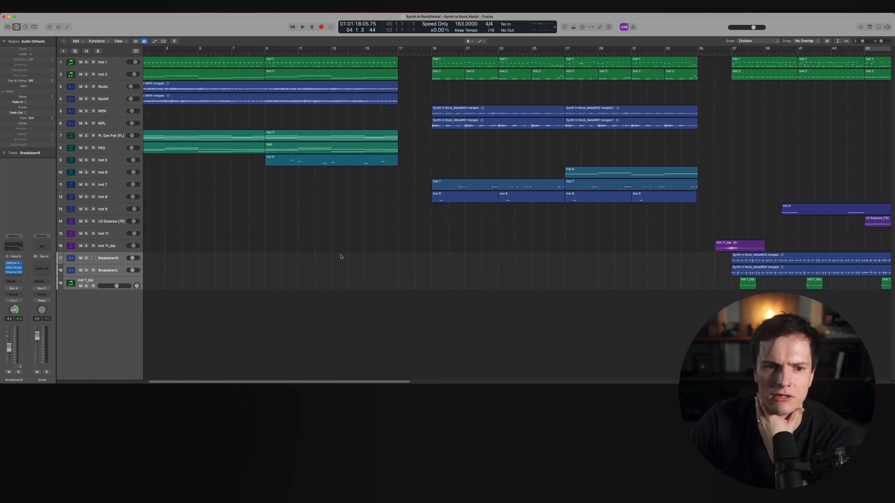
{"action": "left_click_drag", "start_coordinate": [383, 192], "coordinate": [195, 131]}
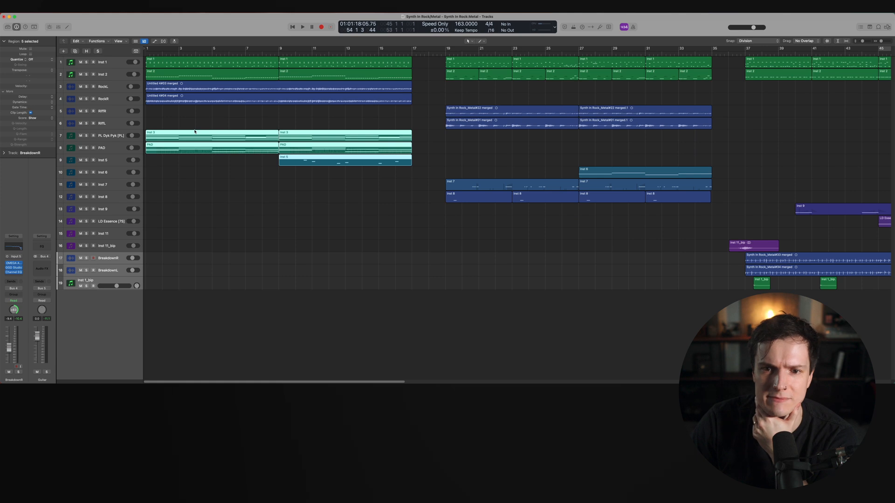
{"action": "left_click_drag", "start_coordinate": [479, 271], "coordinate": [640, 157]}
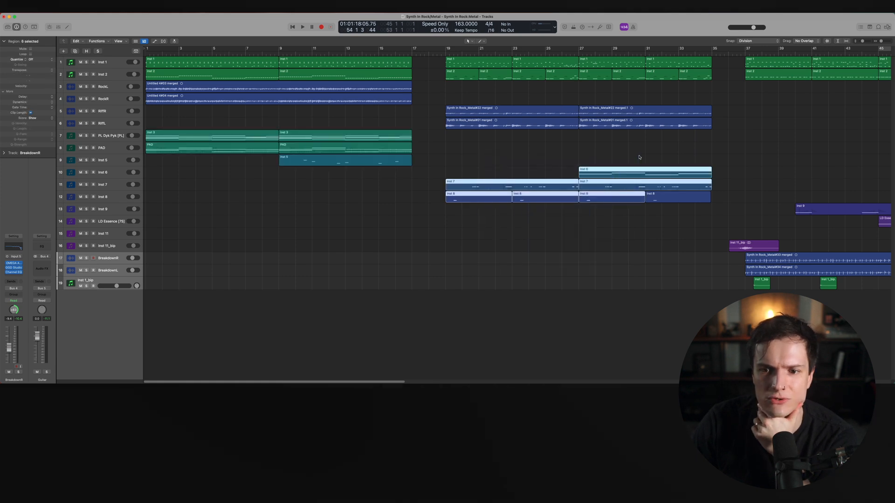
{"action": "scroll", "coordinate": [640, 157], "scroll_direction": "right", "scroll_amount": 20}
{"action": "left_click_drag", "start_coordinate": [665, 332], "coordinate": [411, 185]}
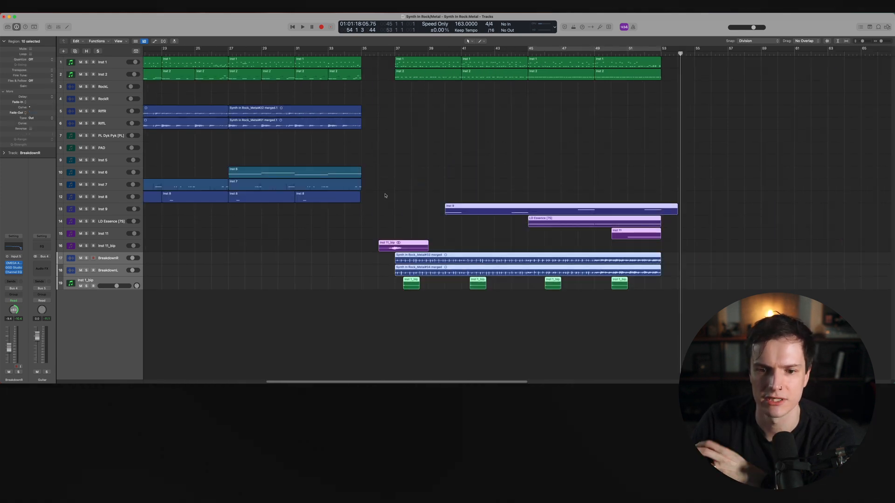
{"action": "left_click_drag", "start_coordinate": [404, 184], "coordinate": [649, 343]}
{"action": "scroll", "coordinate": [639, 331], "scroll_direction": "left", "scroll_amount": 18}
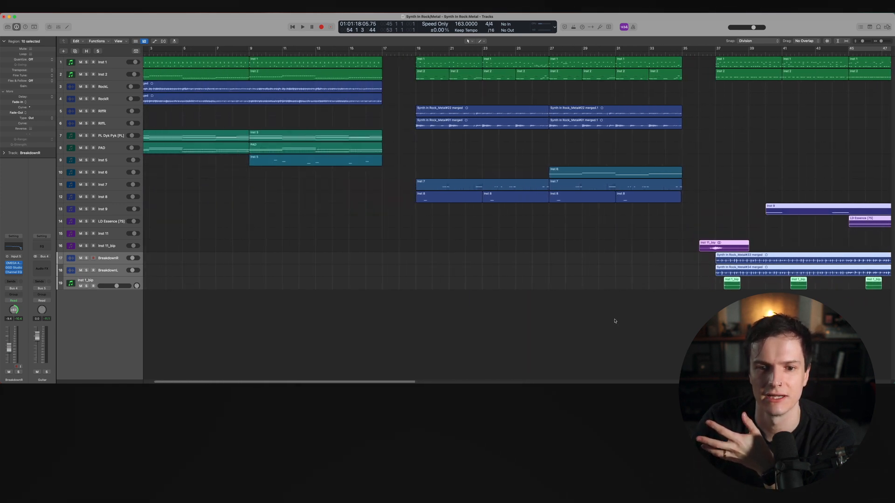
{"action": "scroll", "coordinate": [615, 321], "scroll_direction": "left", "scroll_amount": 1}
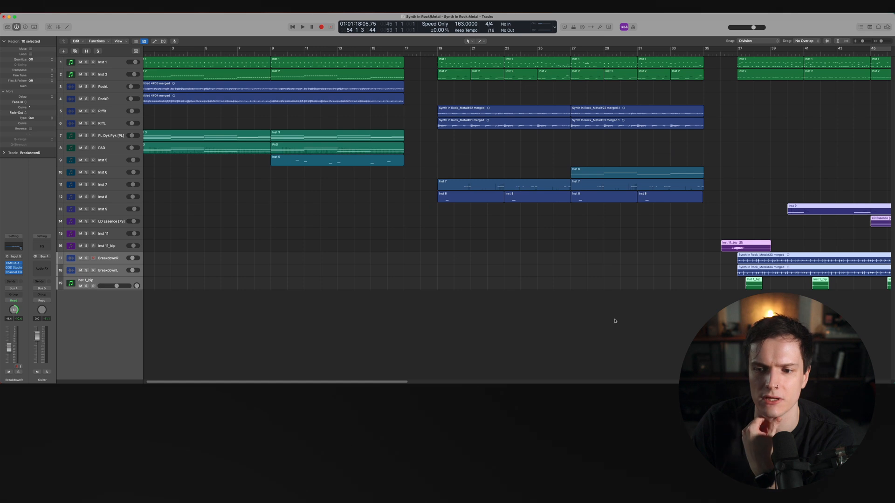
{"action": "scroll", "coordinate": [614, 321], "scroll_direction": "left", "scroll_amount": 1}
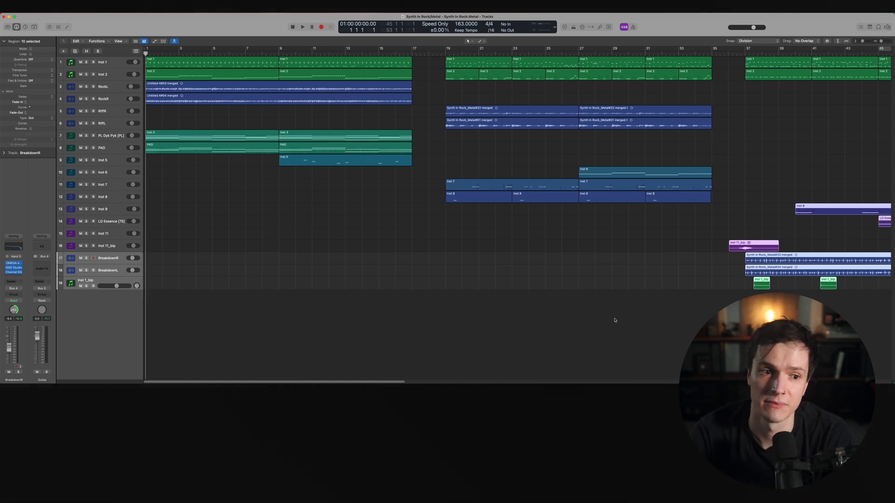
Play the arrangement from the start and raise the Inst 7 track's volume to about -3.3 dB
{"action": "key", "text": "space"}
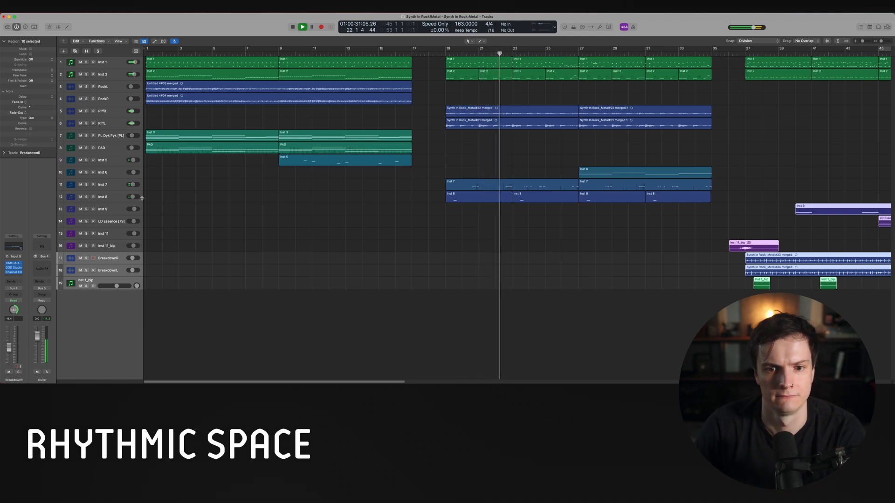
{"action": "left_click_drag", "start_coordinate": [133, 184], "coordinate": [142, 184]}
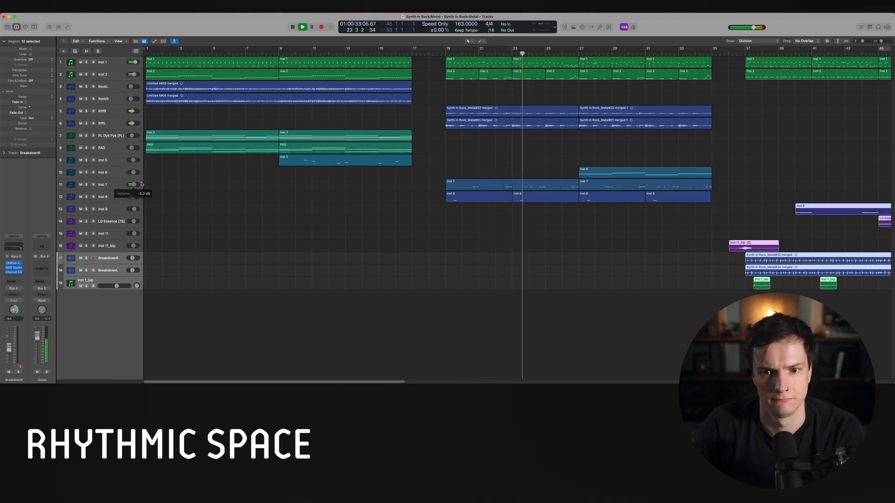
{"action": "scroll", "coordinate": [267, 218], "scroll_direction": "right", "scroll_amount": 5}
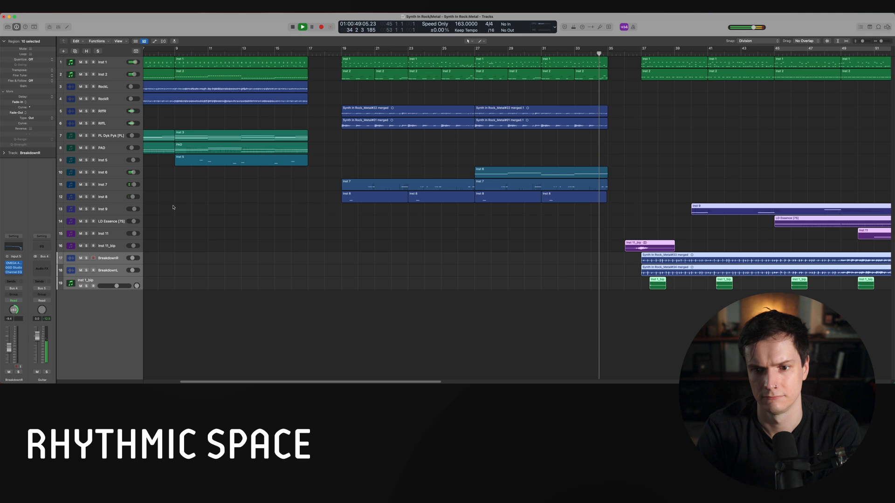
{"action": "scroll", "coordinate": [174, 206], "scroll_direction": "right", "scroll_amount": 10}
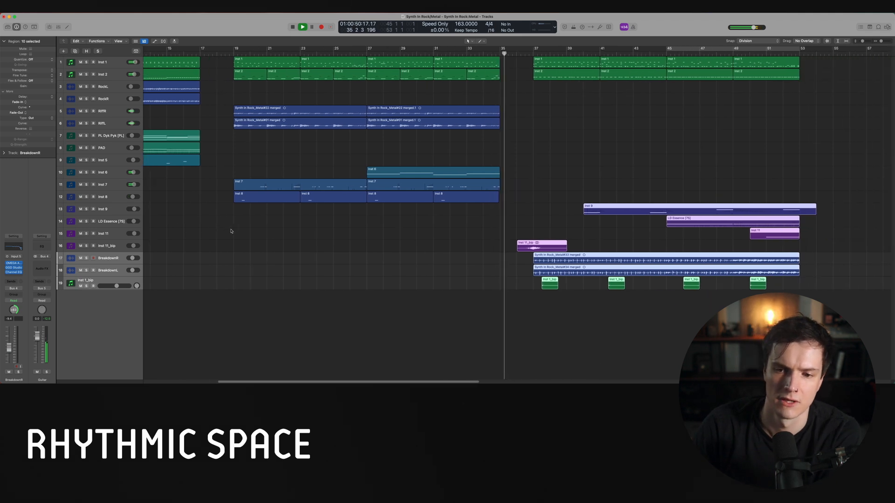
{"action": "left_click", "coordinate": [239, 271]}
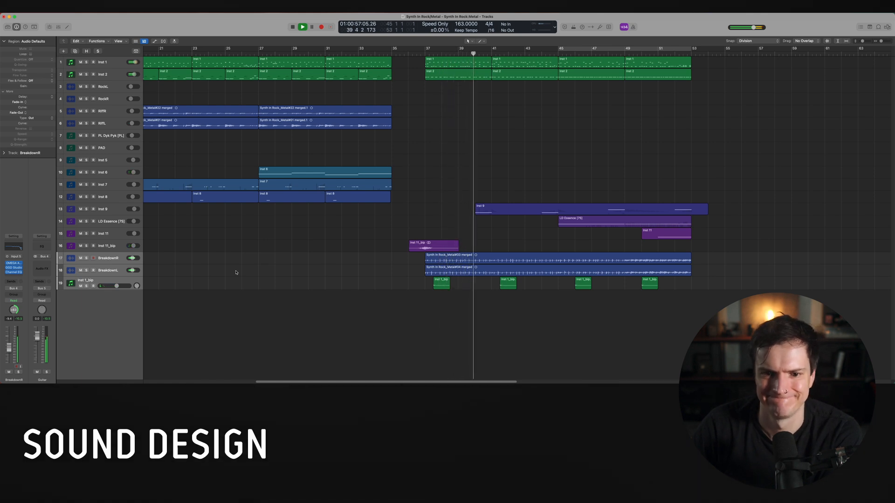
{"action": "scroll", "coordinate": [236, 272], "scroll_direction": "left", "scroll_amount": 1}
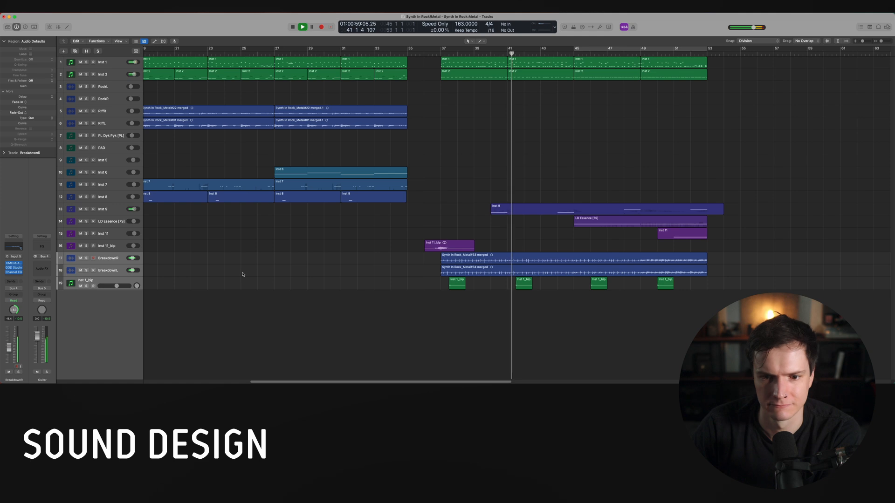